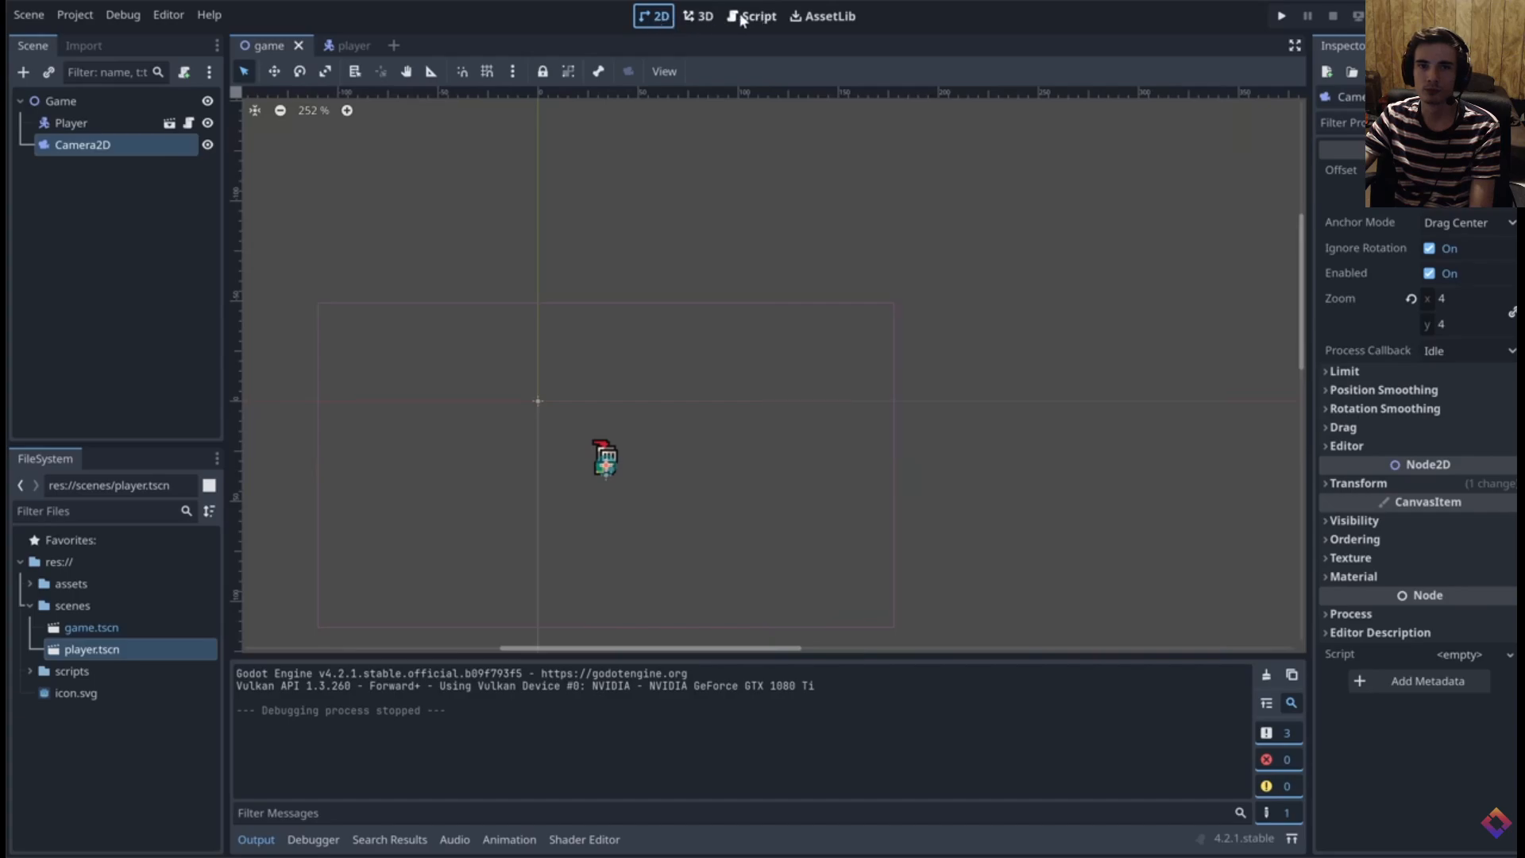
Start adding a child node to the Game scene and search the node list for StaticBody2D
middle_drag(541, 357, 569, 330)
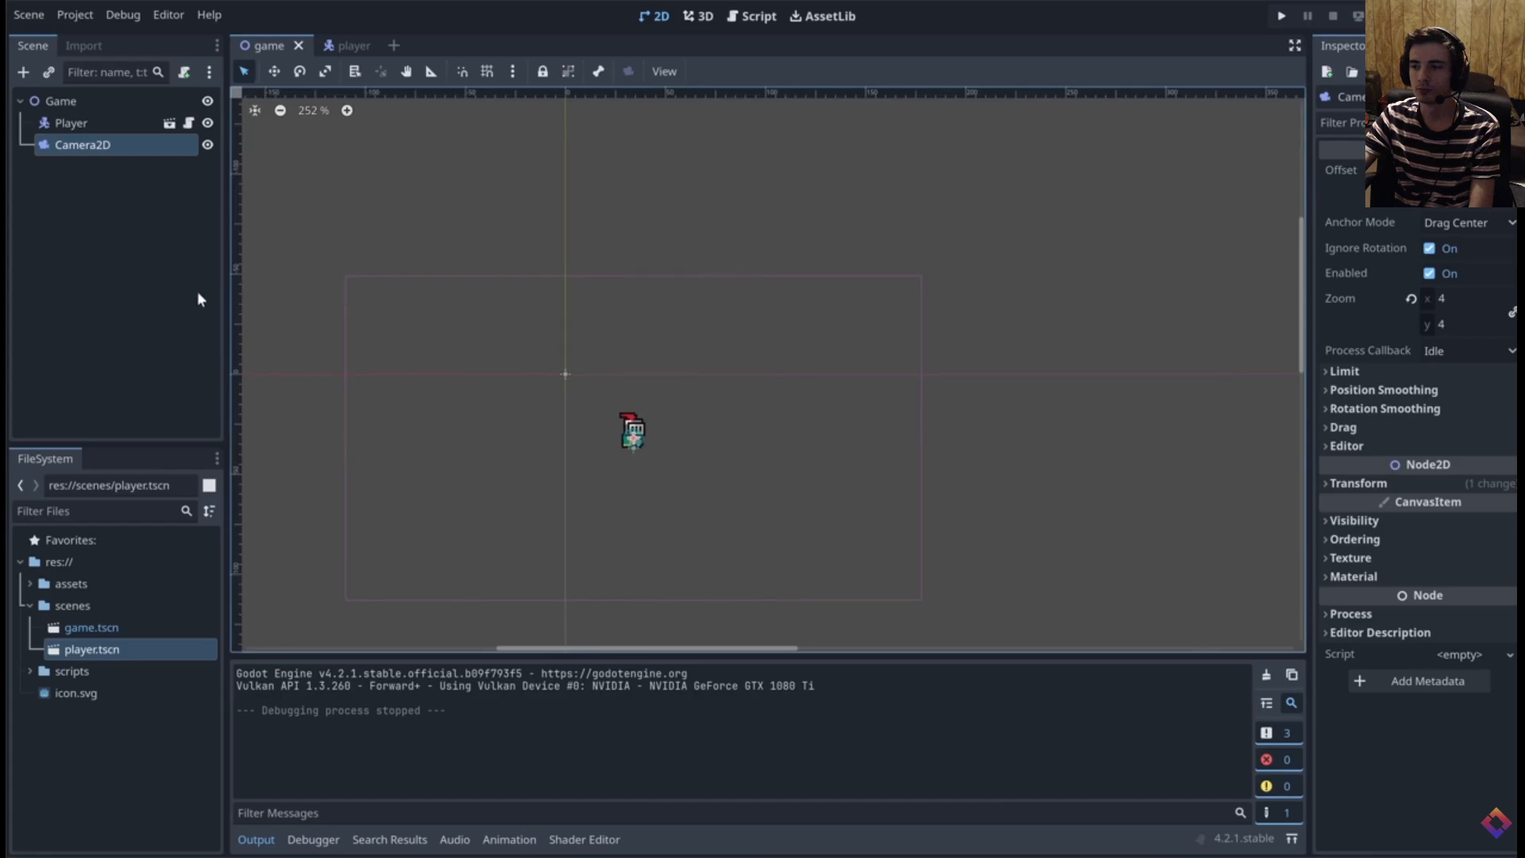
click(137, 273)
click(23, 73)
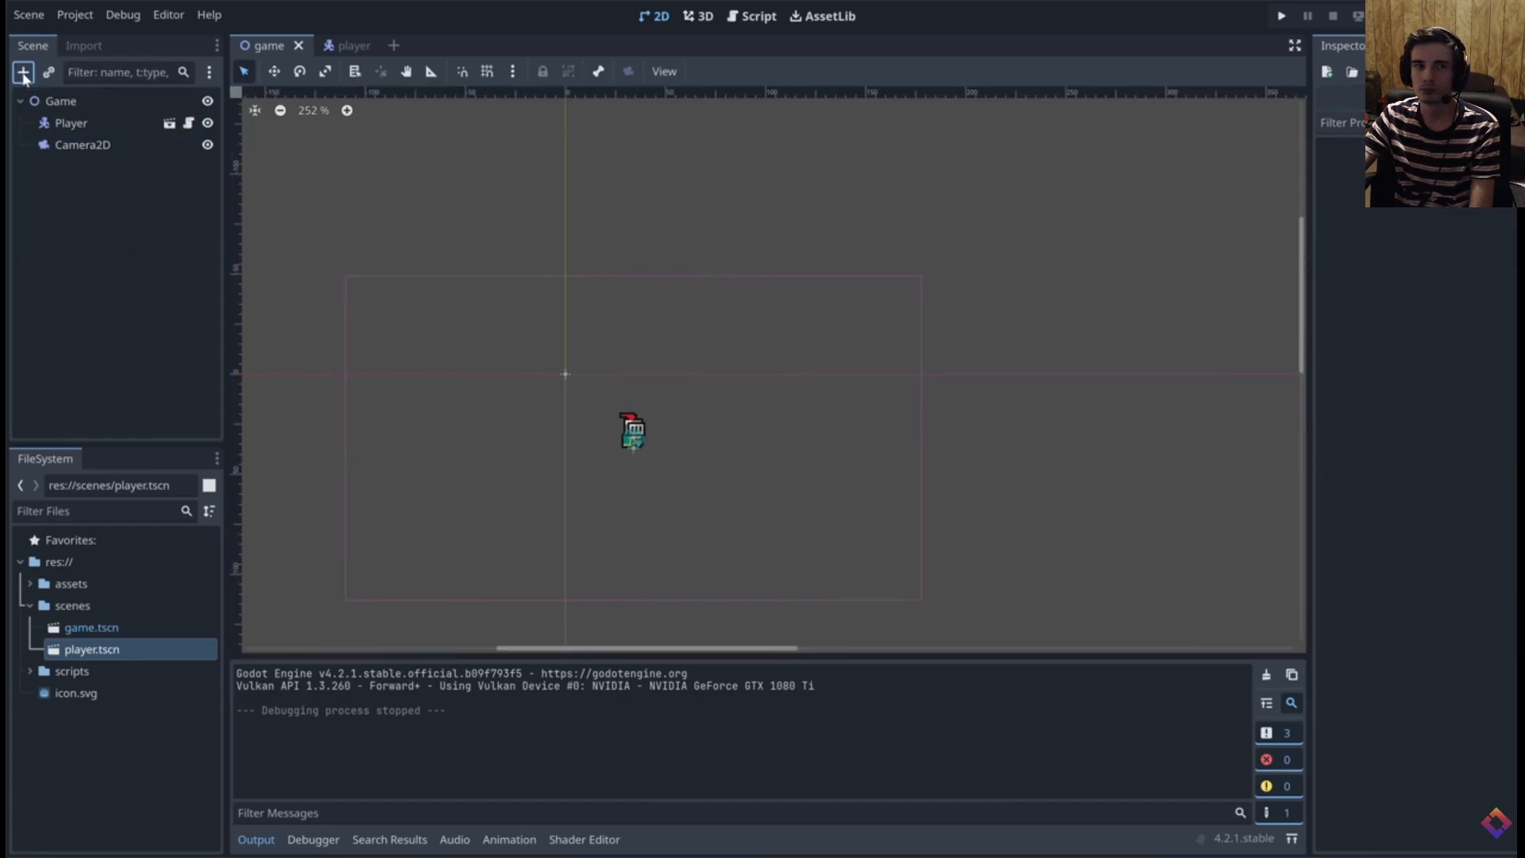
text(s)
key(space)
key(space)
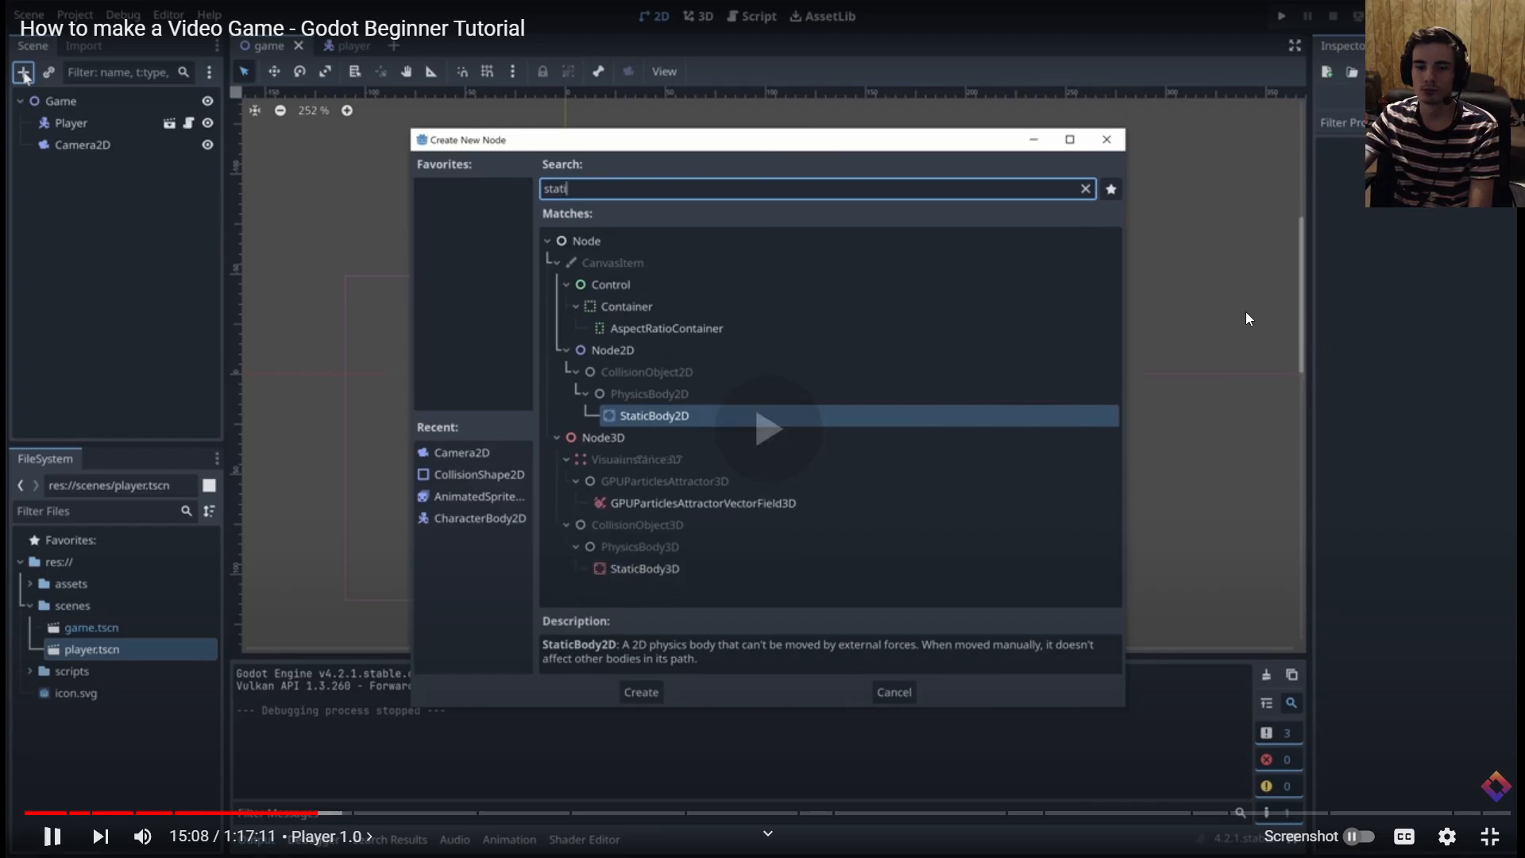
Skip the tutorial video forward to the test run of the game with the ground collision
key(Right)
key(Right)
key(Right)
key(Right)
key(Right)
key(Right)
key(Right)
key(Right)
key(Right)
key(Right)
key(Right)
key(Right)
key(Right)
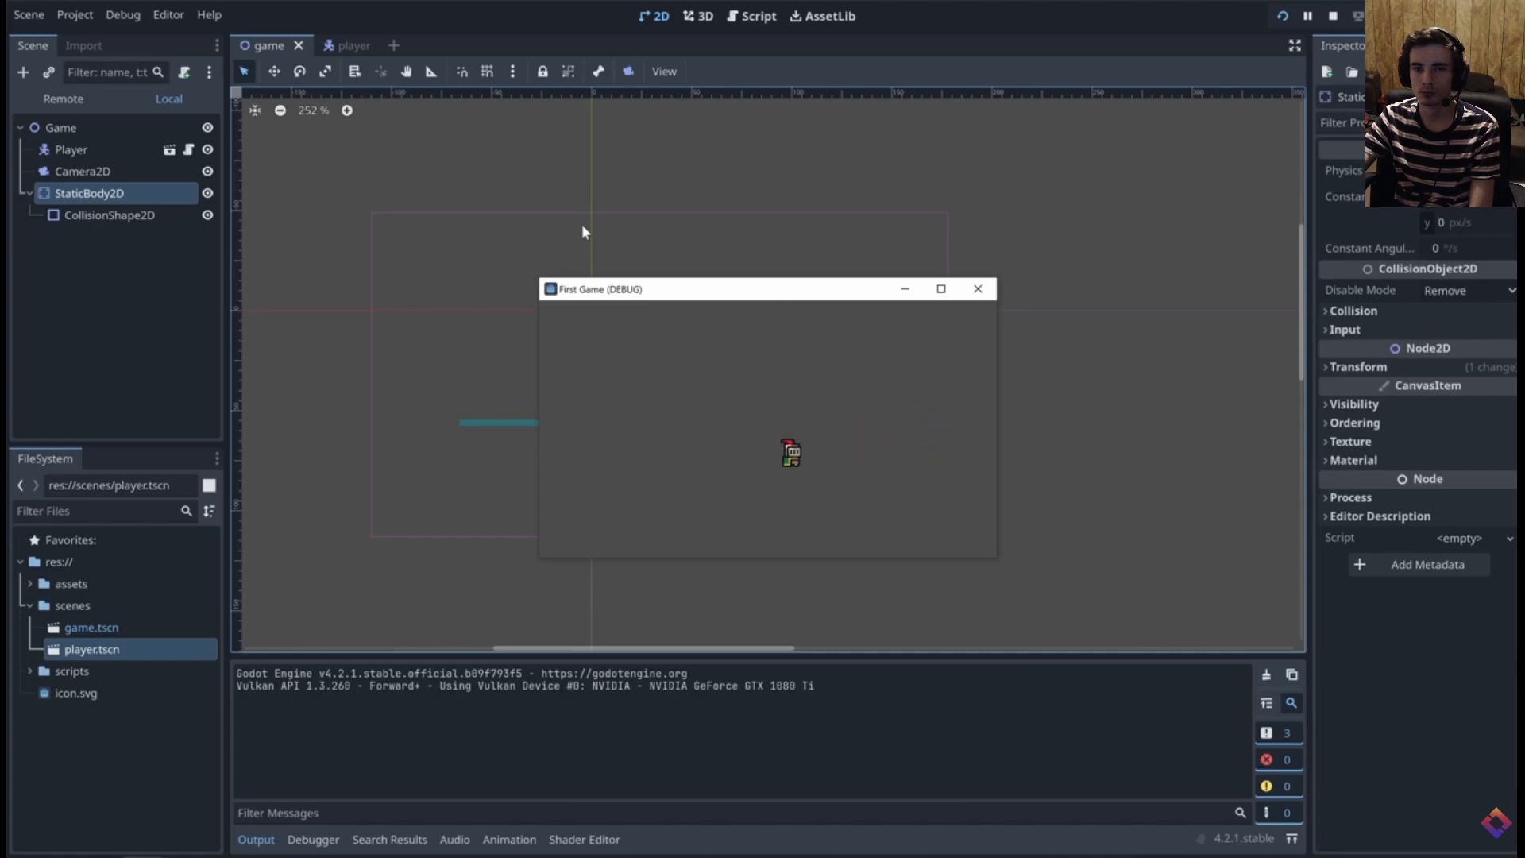
Close the running game and open player.gd at the SPEED and JUMP_VELOCITY constants
click(979, 290)
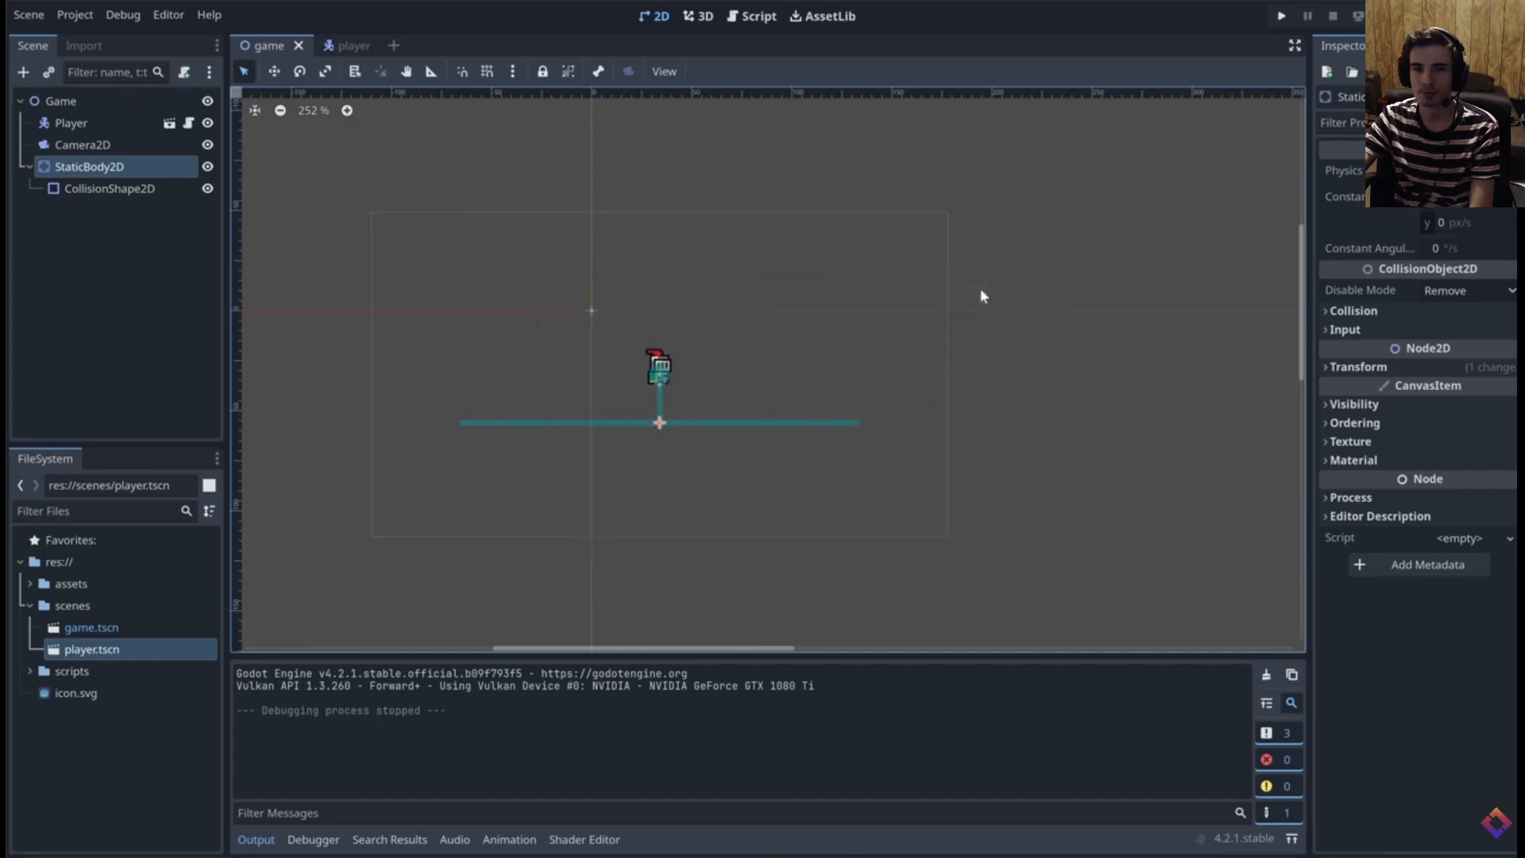
click(747, 17)
ctrl+scroll(663, 169, up, 3)
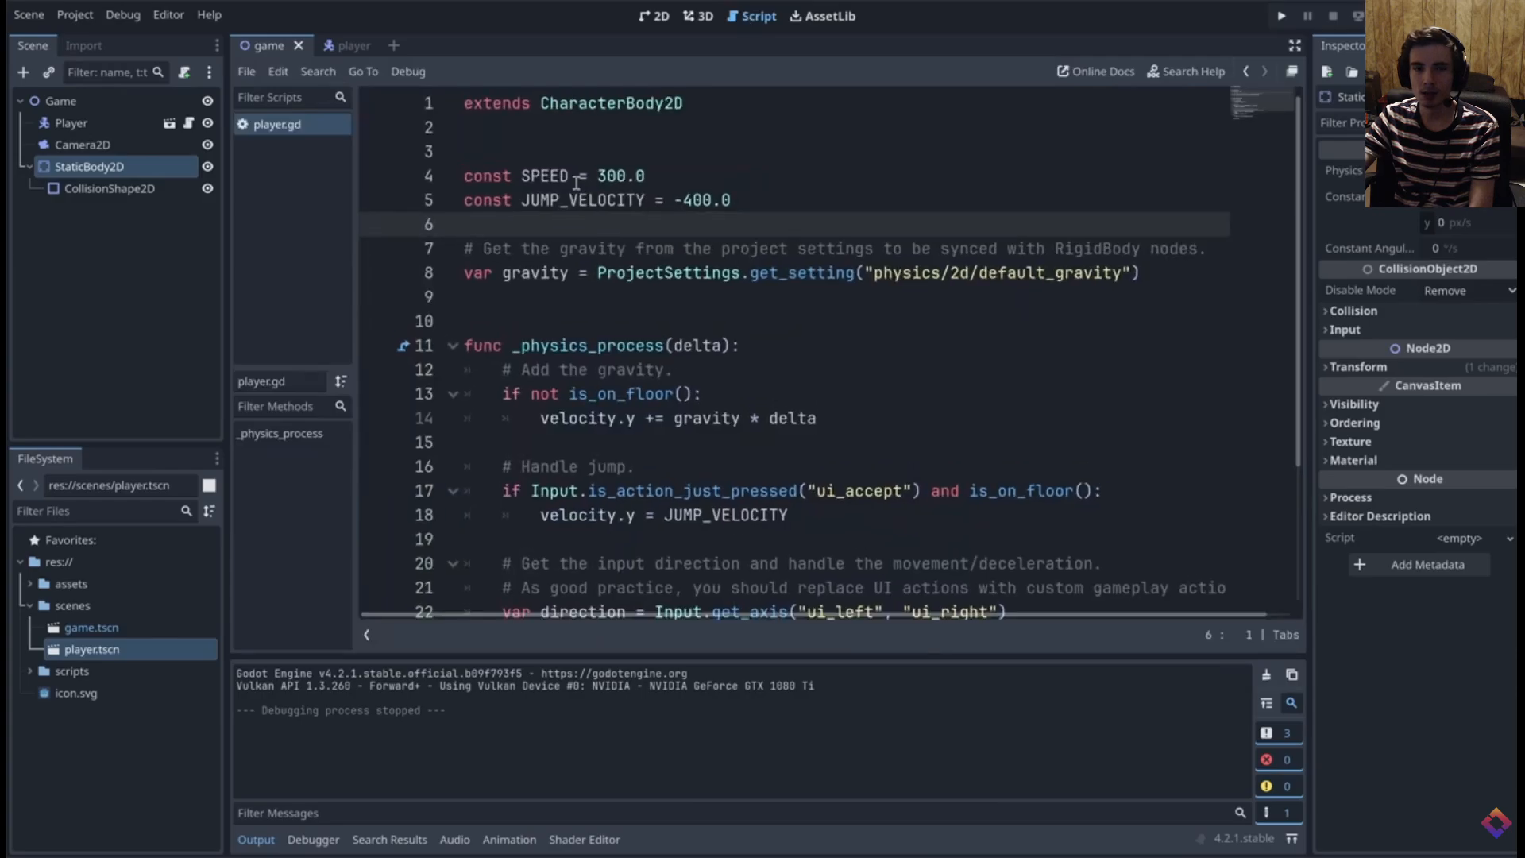
click(681, 172)
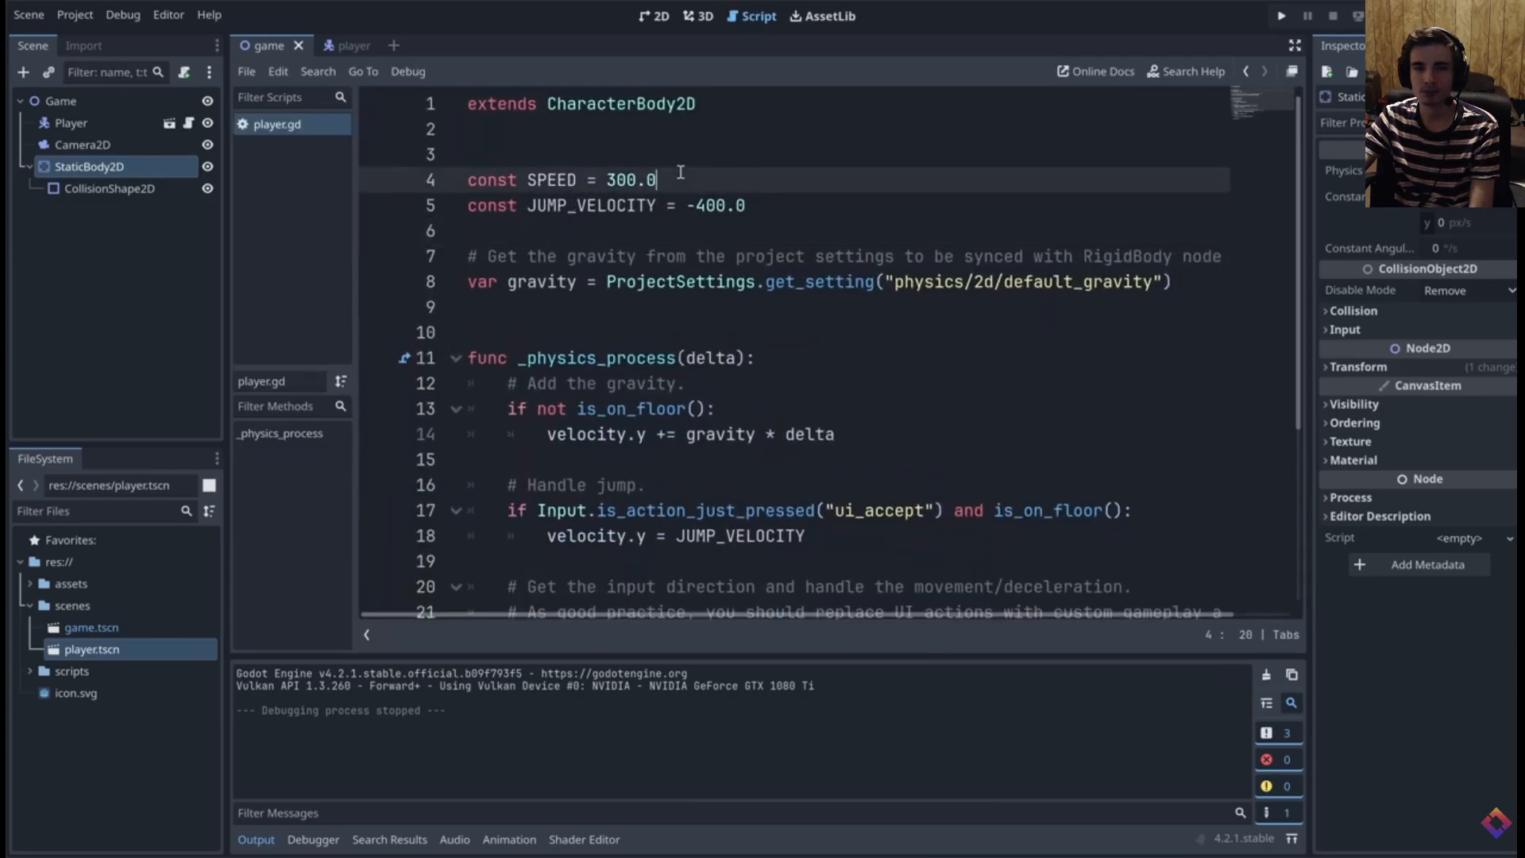
double_click(552, 180)
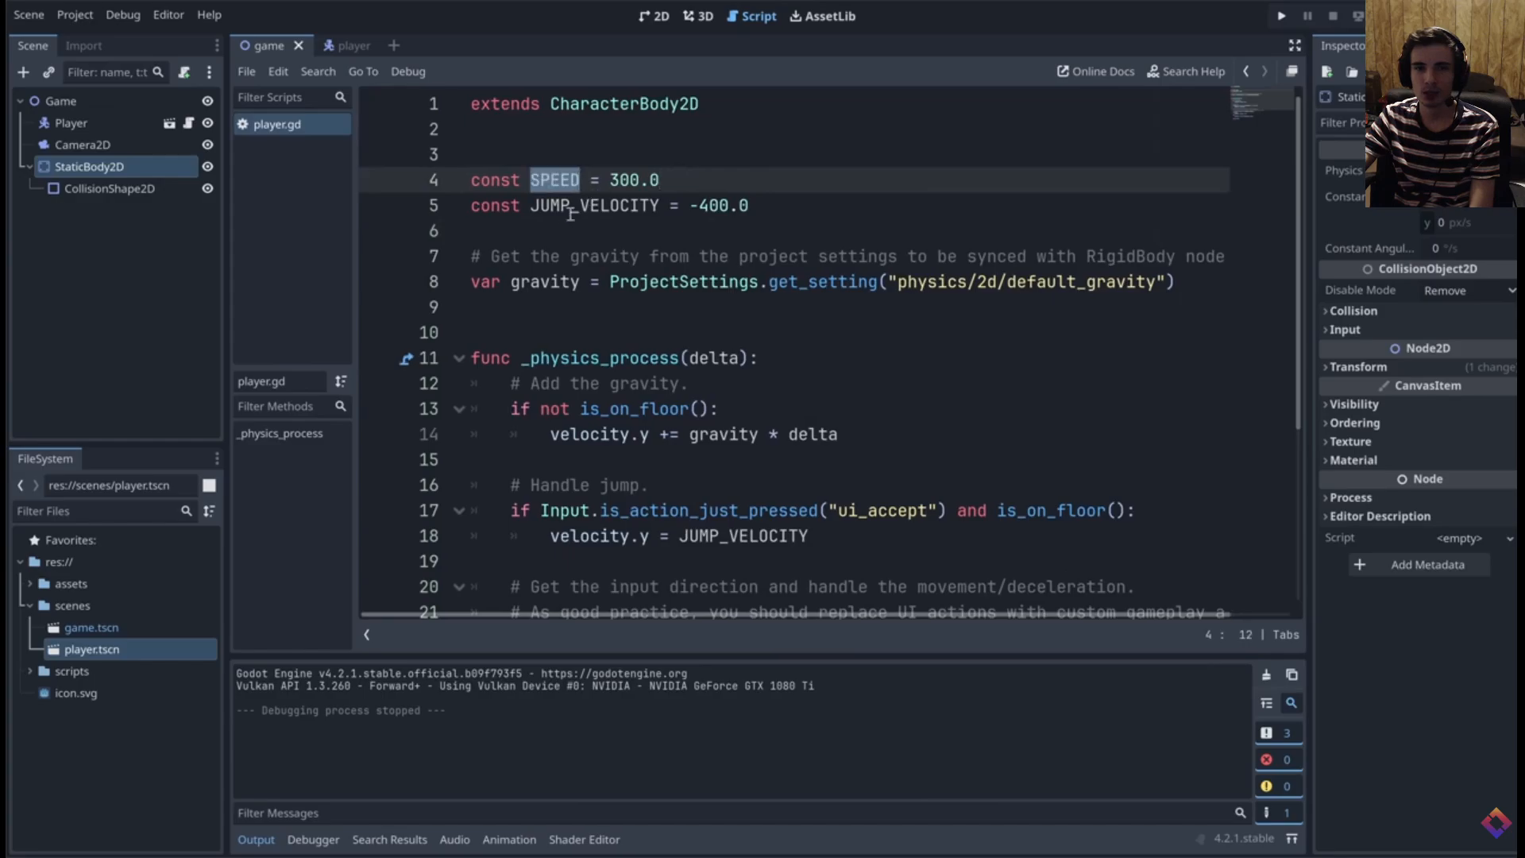
double_click(553, 206)
click(698, 184)
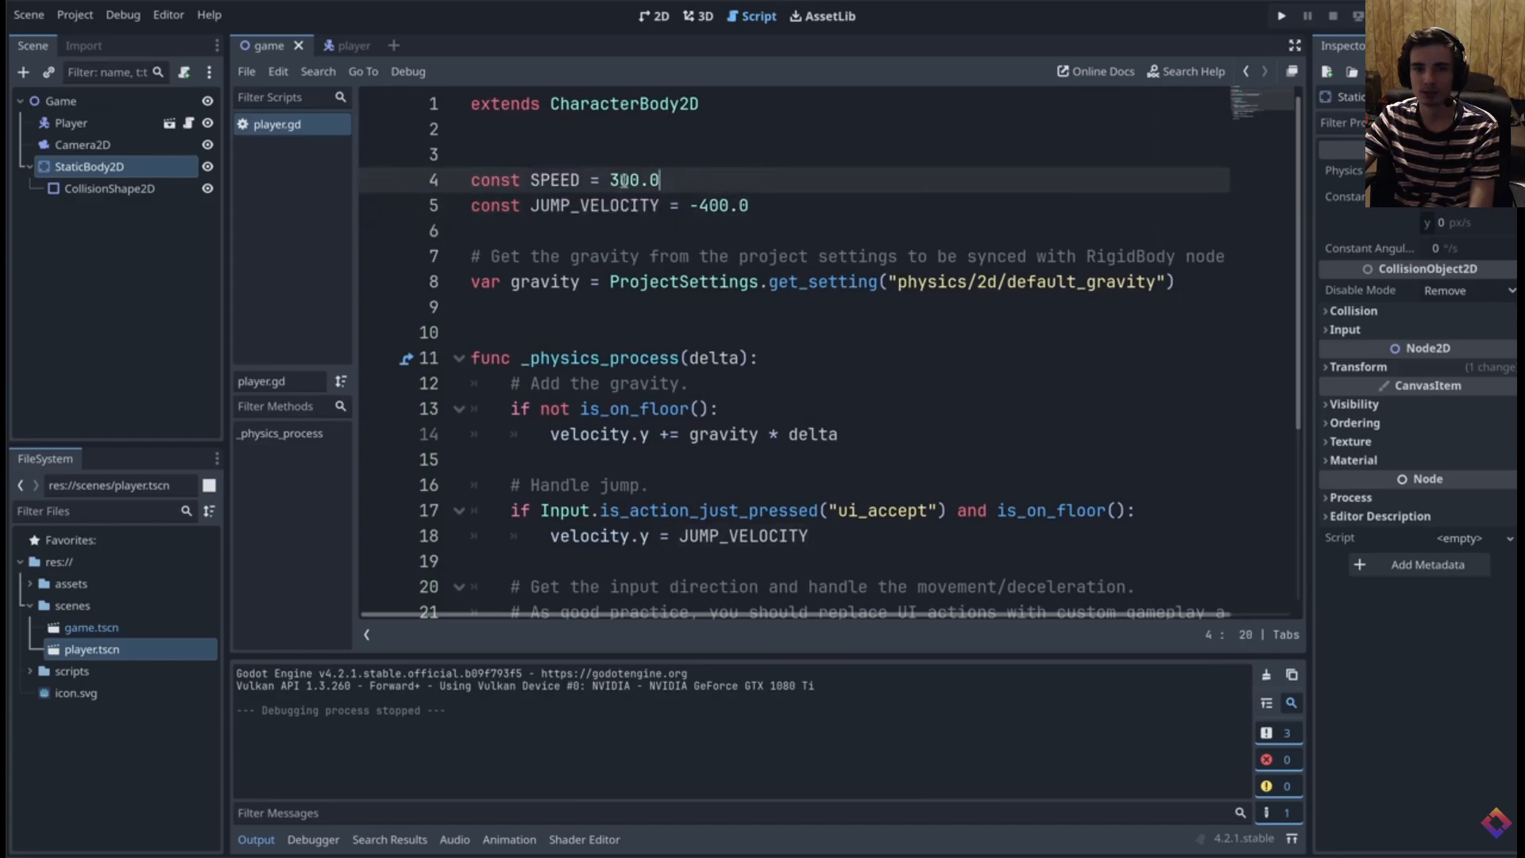
Set the SPEED constant to 130.0 and JUMP_VELOCITY to -300.0 in the player script
key(Left)
key(Left)
key(Left)
key(Left)
key(BackSpace)
text(1)
key(Delete)
text(3)
click(709, 206)
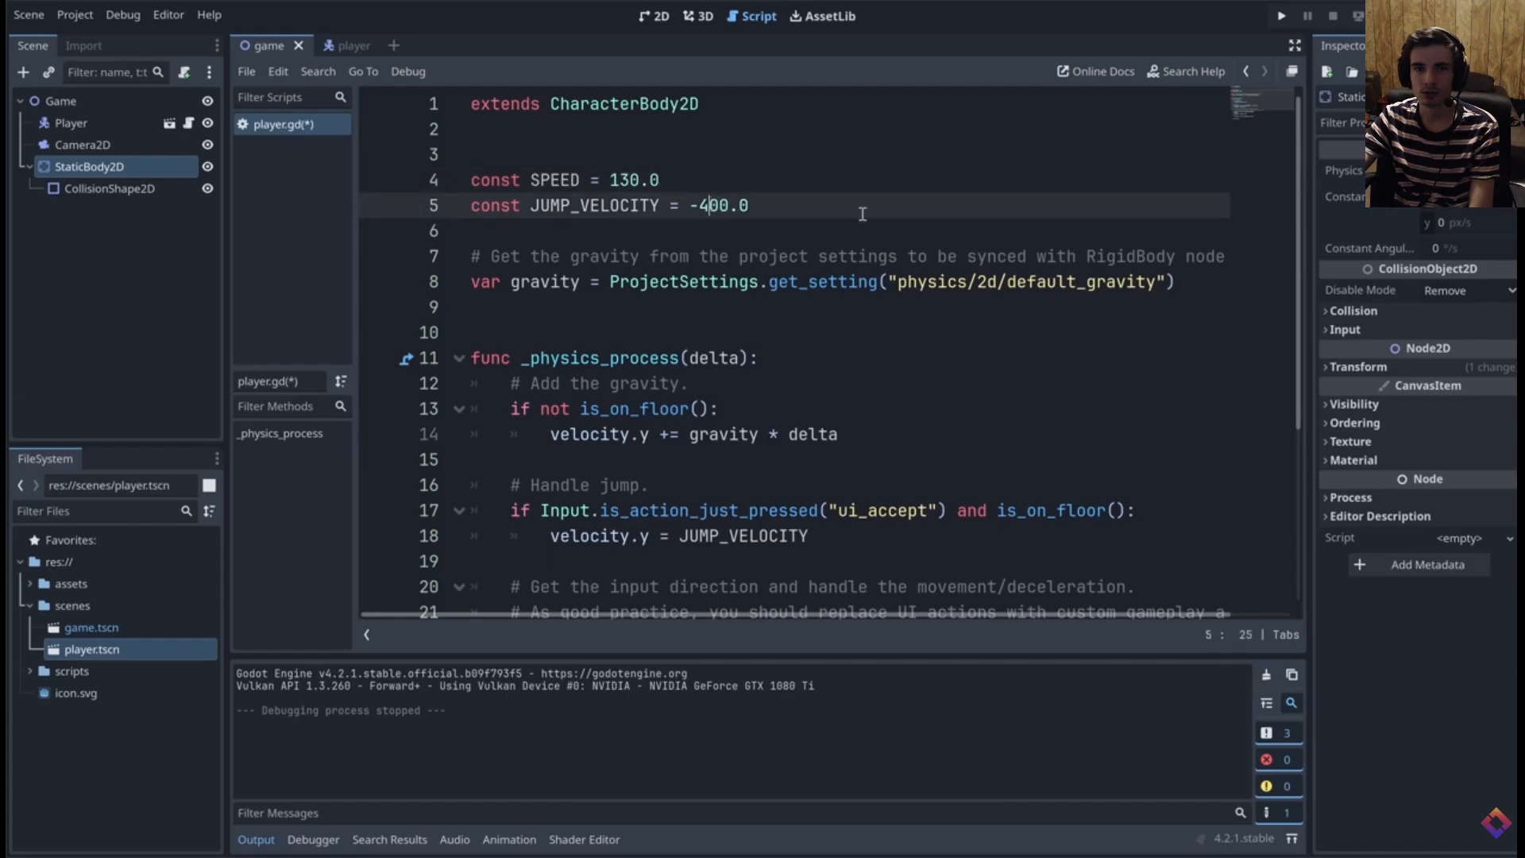
key(BackSpace)
text(3)
Run the game and test the player's walking in both directions and jumping
key(F5)
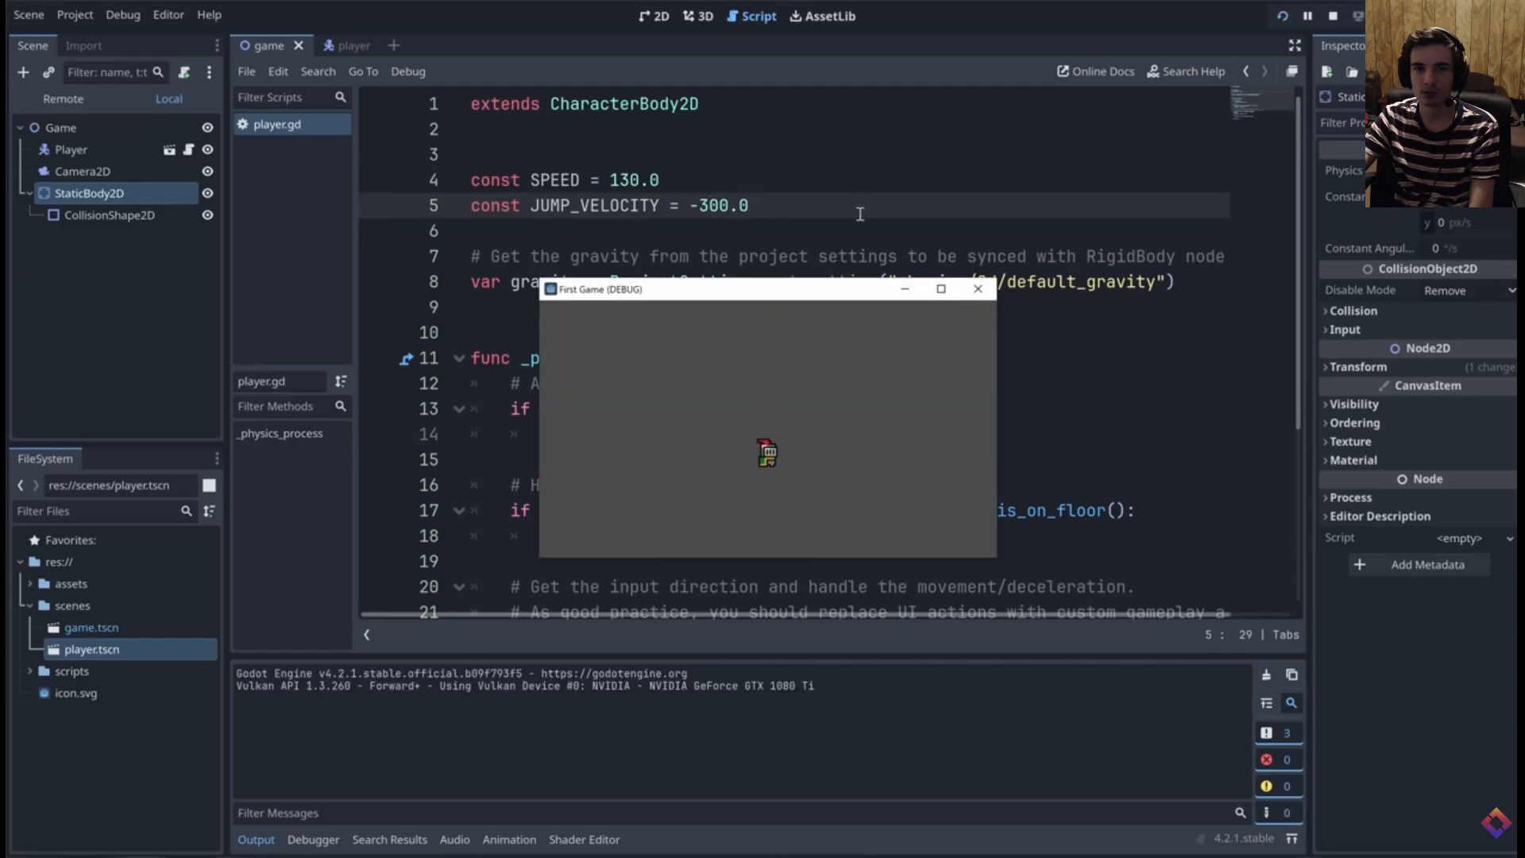
key(Left)
key(Right)
key(space)
key(Left)
key(space)
key(Right)
key(space)
key(Right)
key(Left)
key(space)
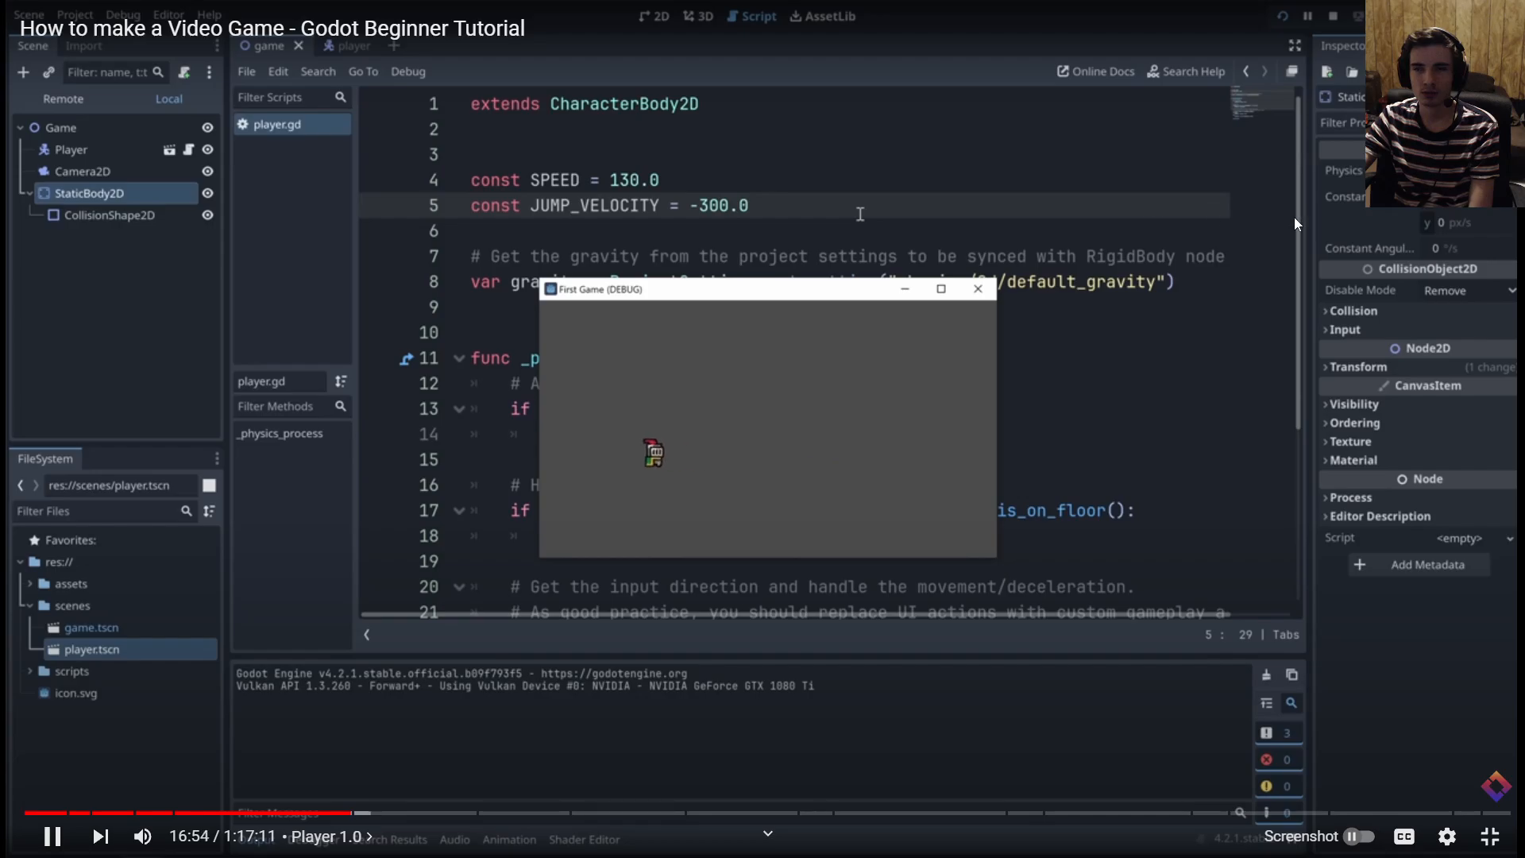
Advance the tutorial video to the Worldbuilding 1.0 chapter and continue playback
key(Right)
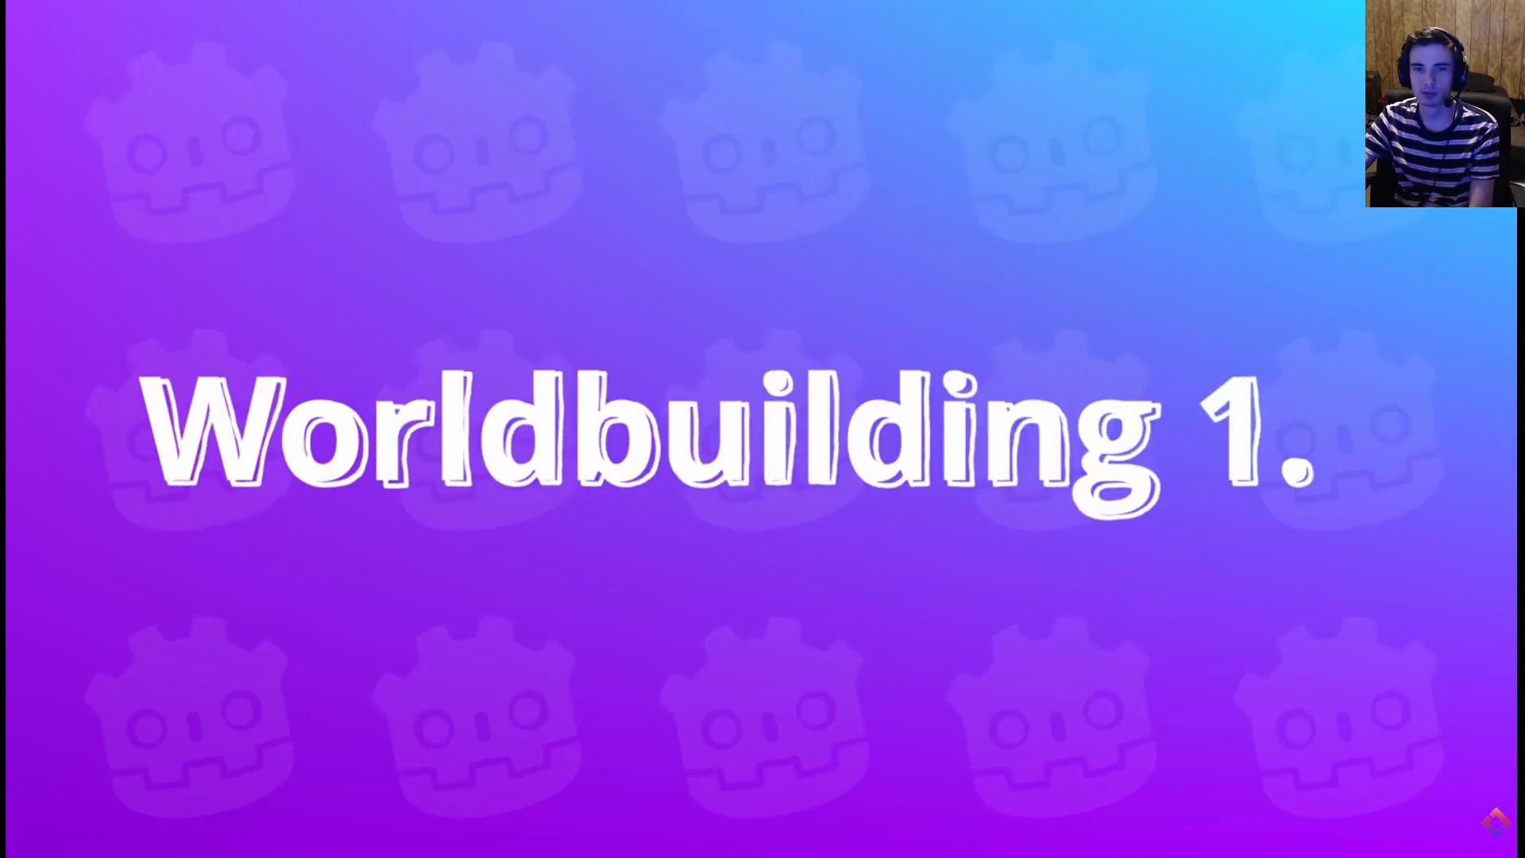
click(1177, 236)
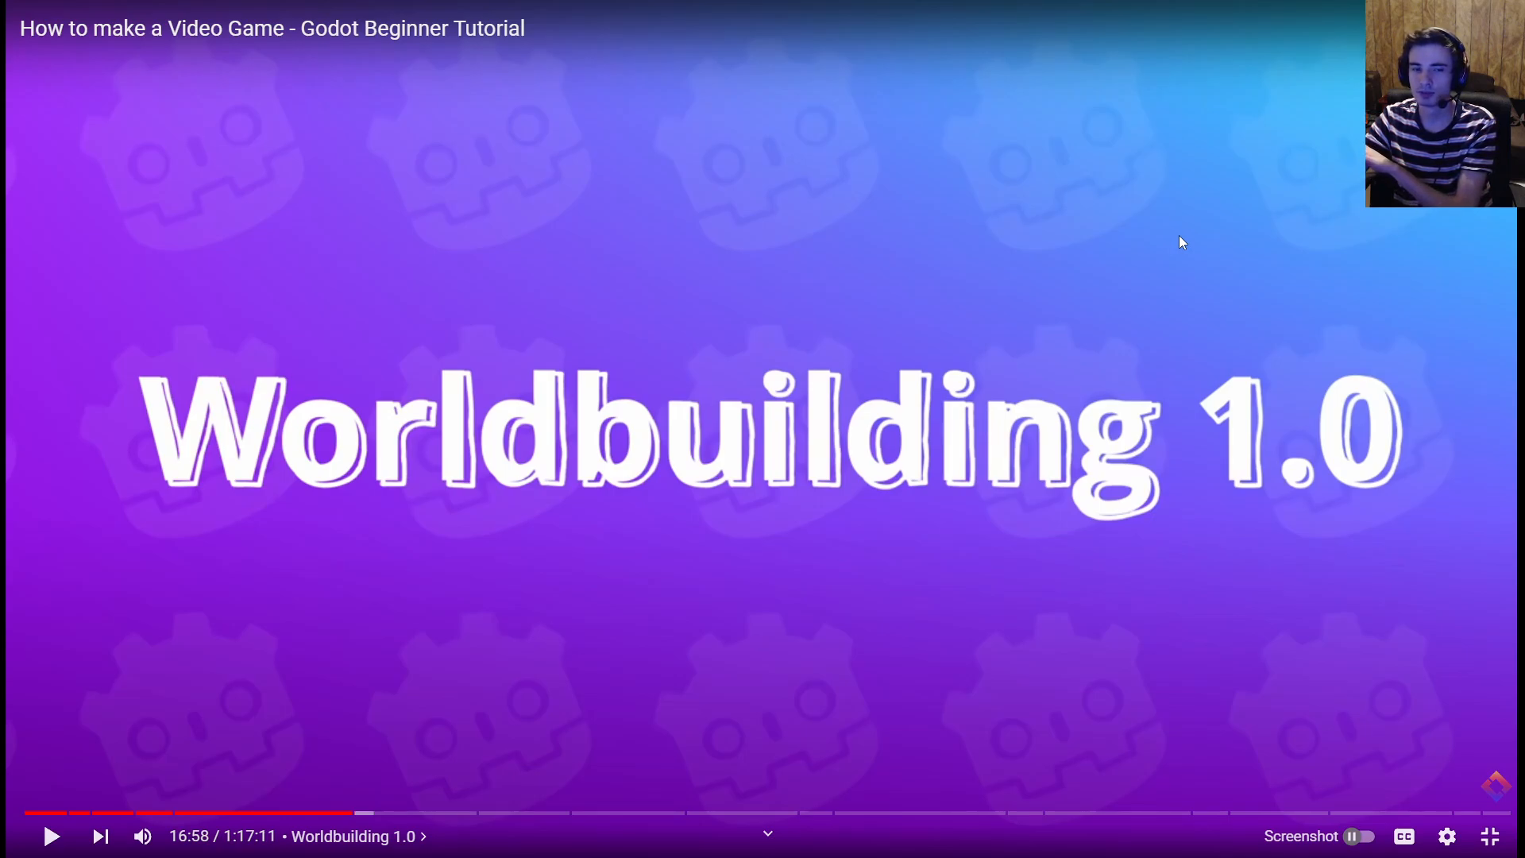
key(space)
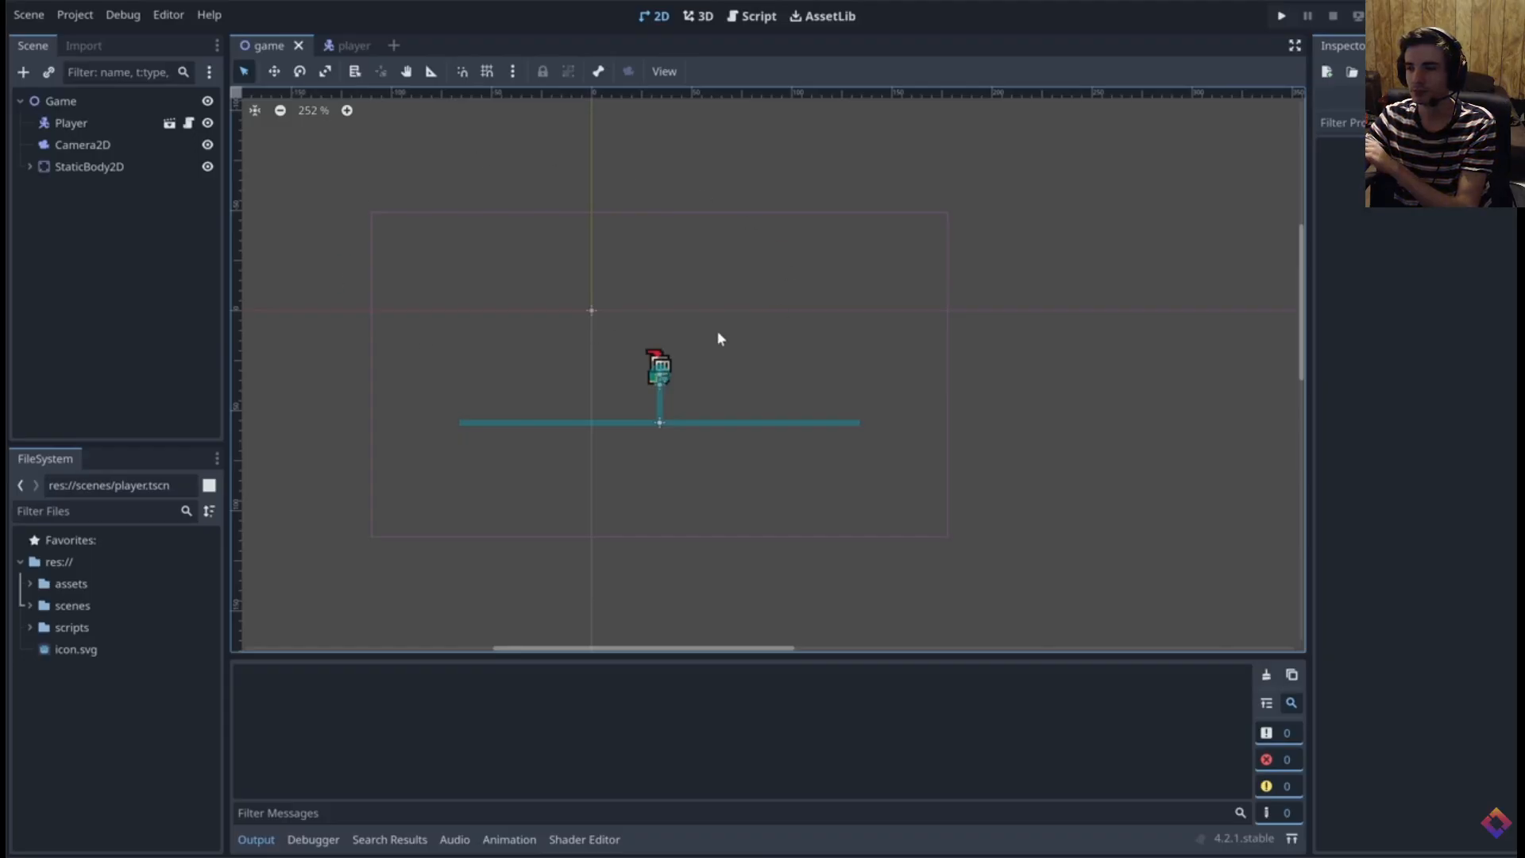
Delete the StaticBody2D node from the game scene and add a TileMap node under Game
click(88, 167)
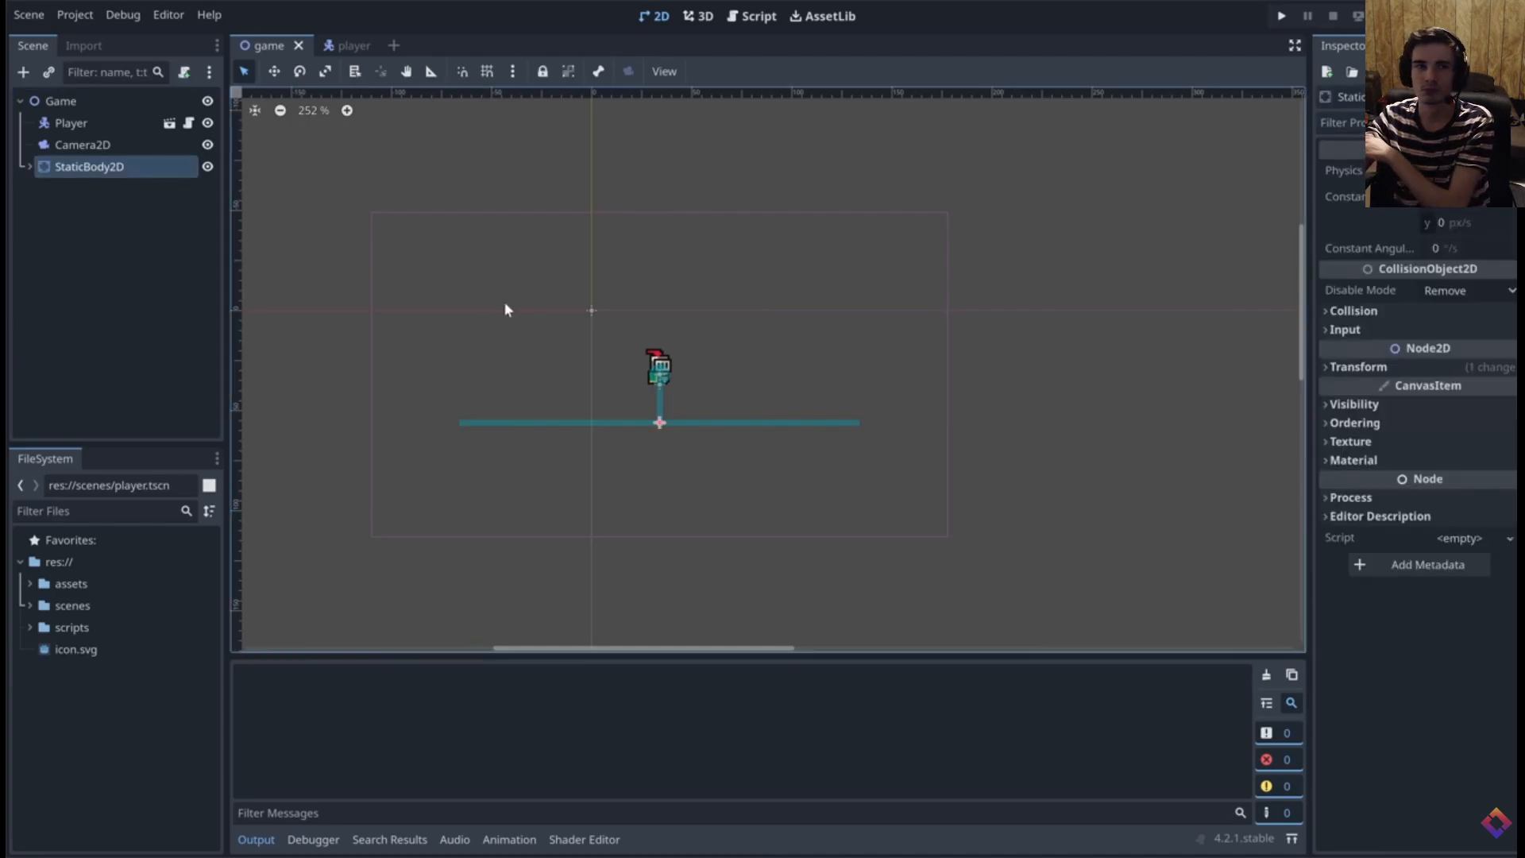
key(Delete)
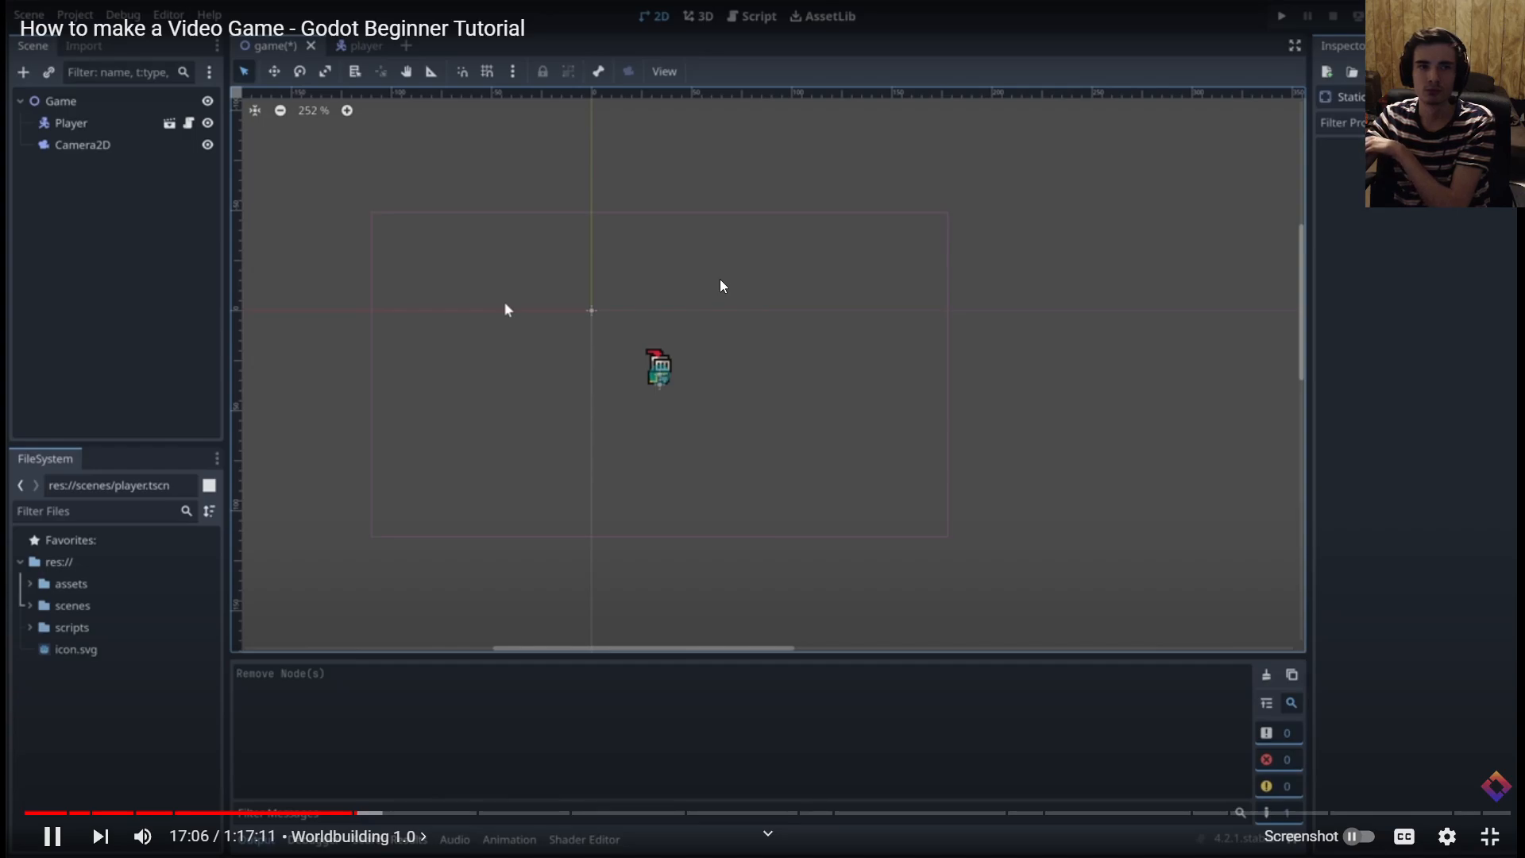
click(506, 309)
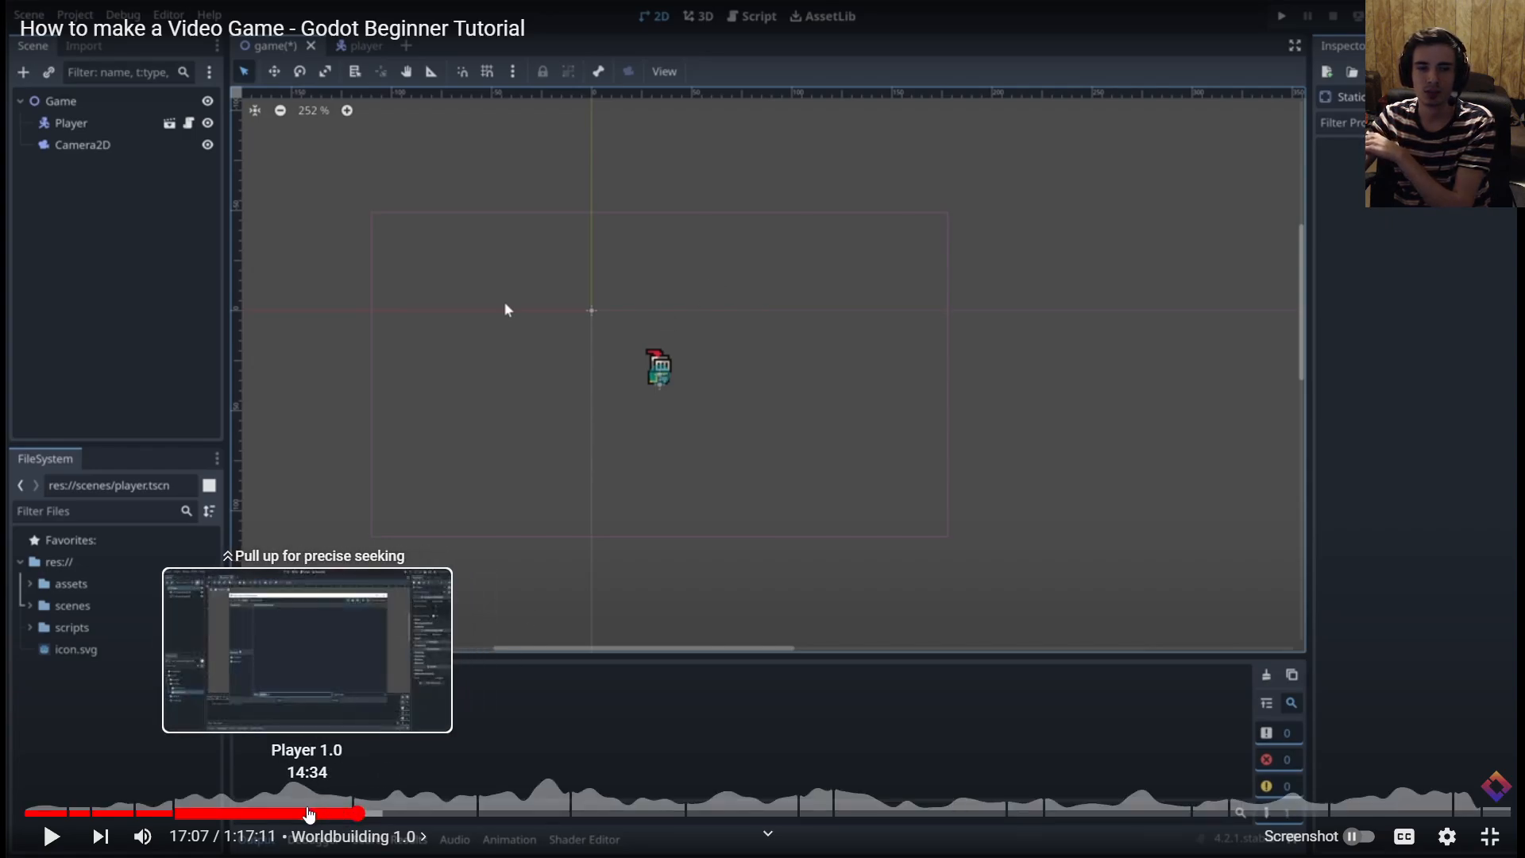
click(664, 473)
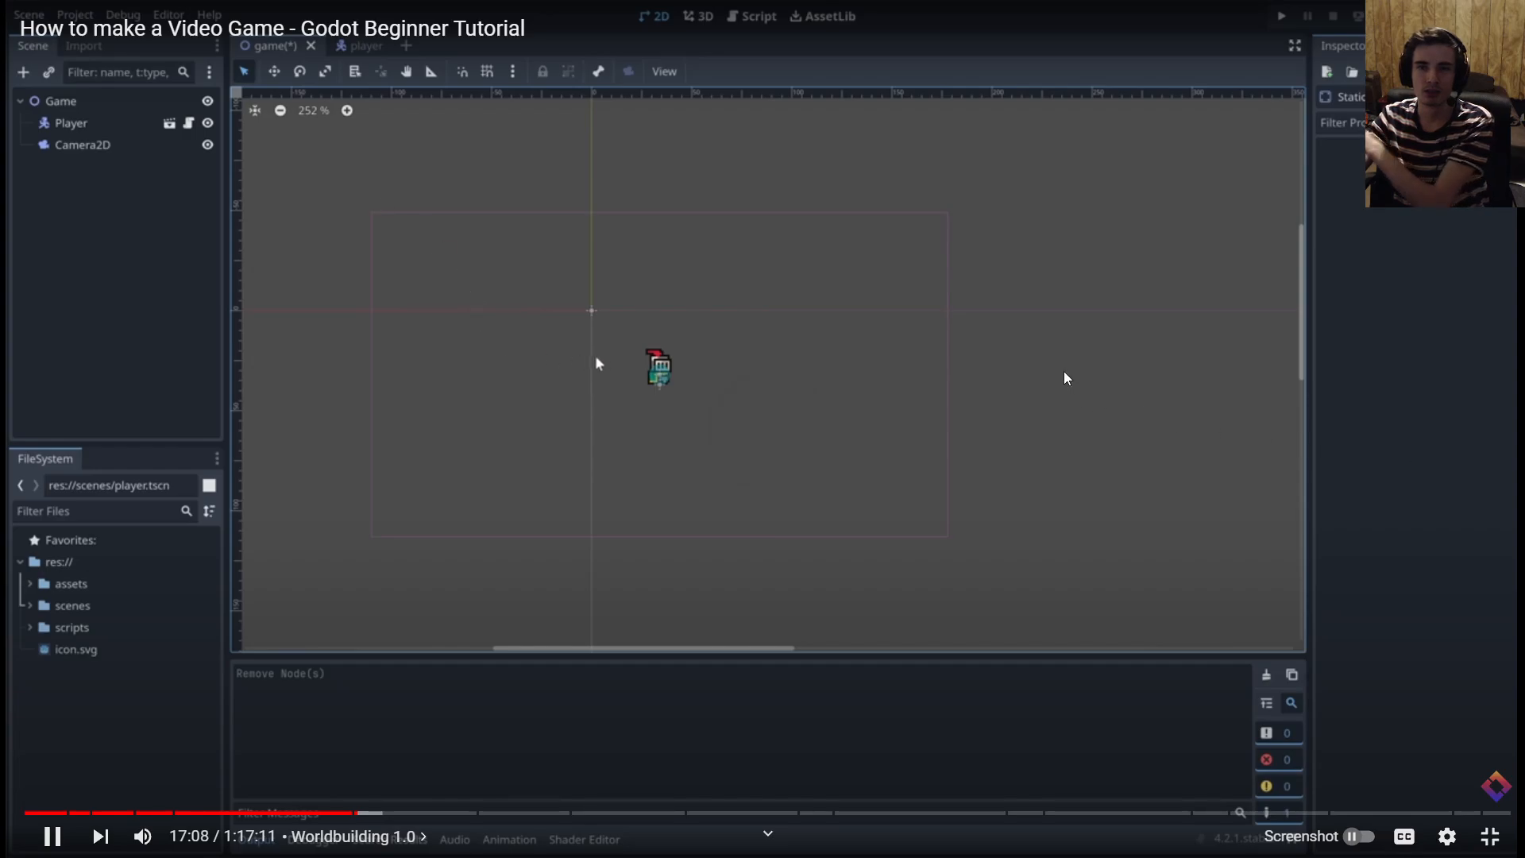
click(333, 238)
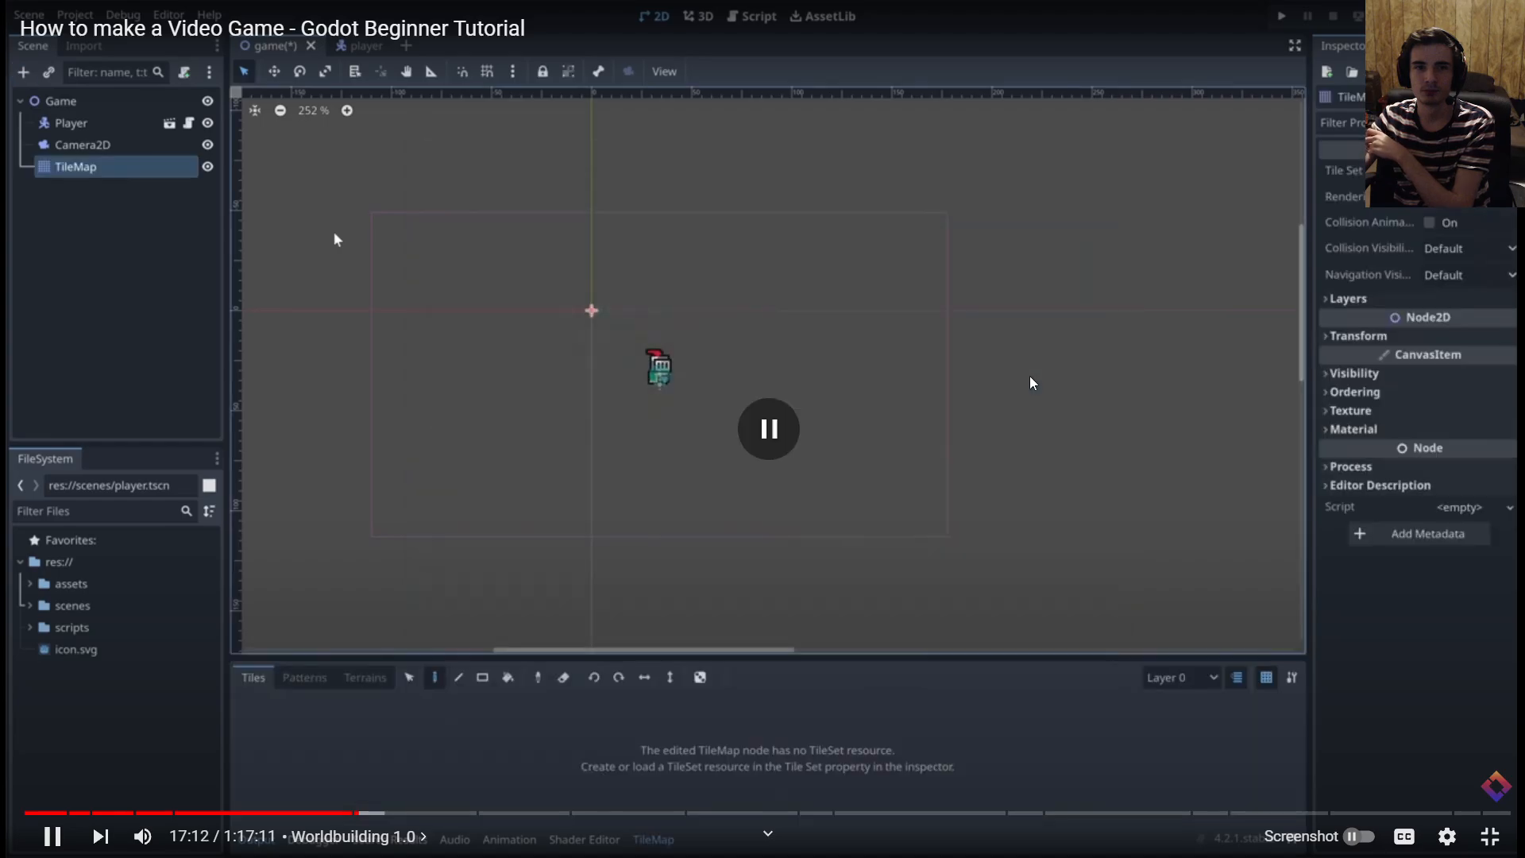
click(333, 238)
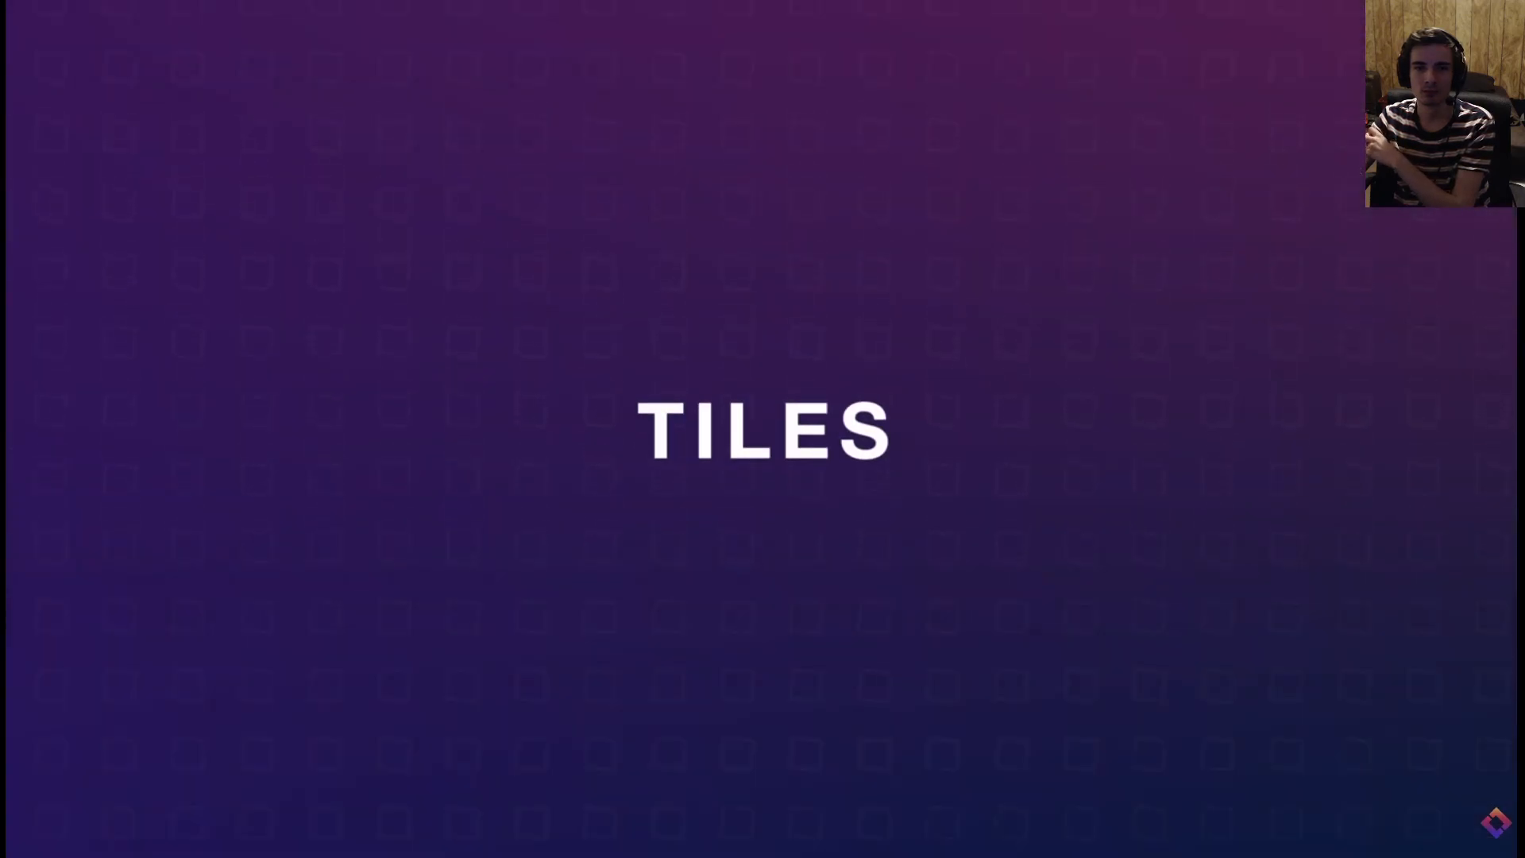
Create a new TileSet resource for the TileMap node and expand its properties
click(1350, 343)
click(1350, 343)
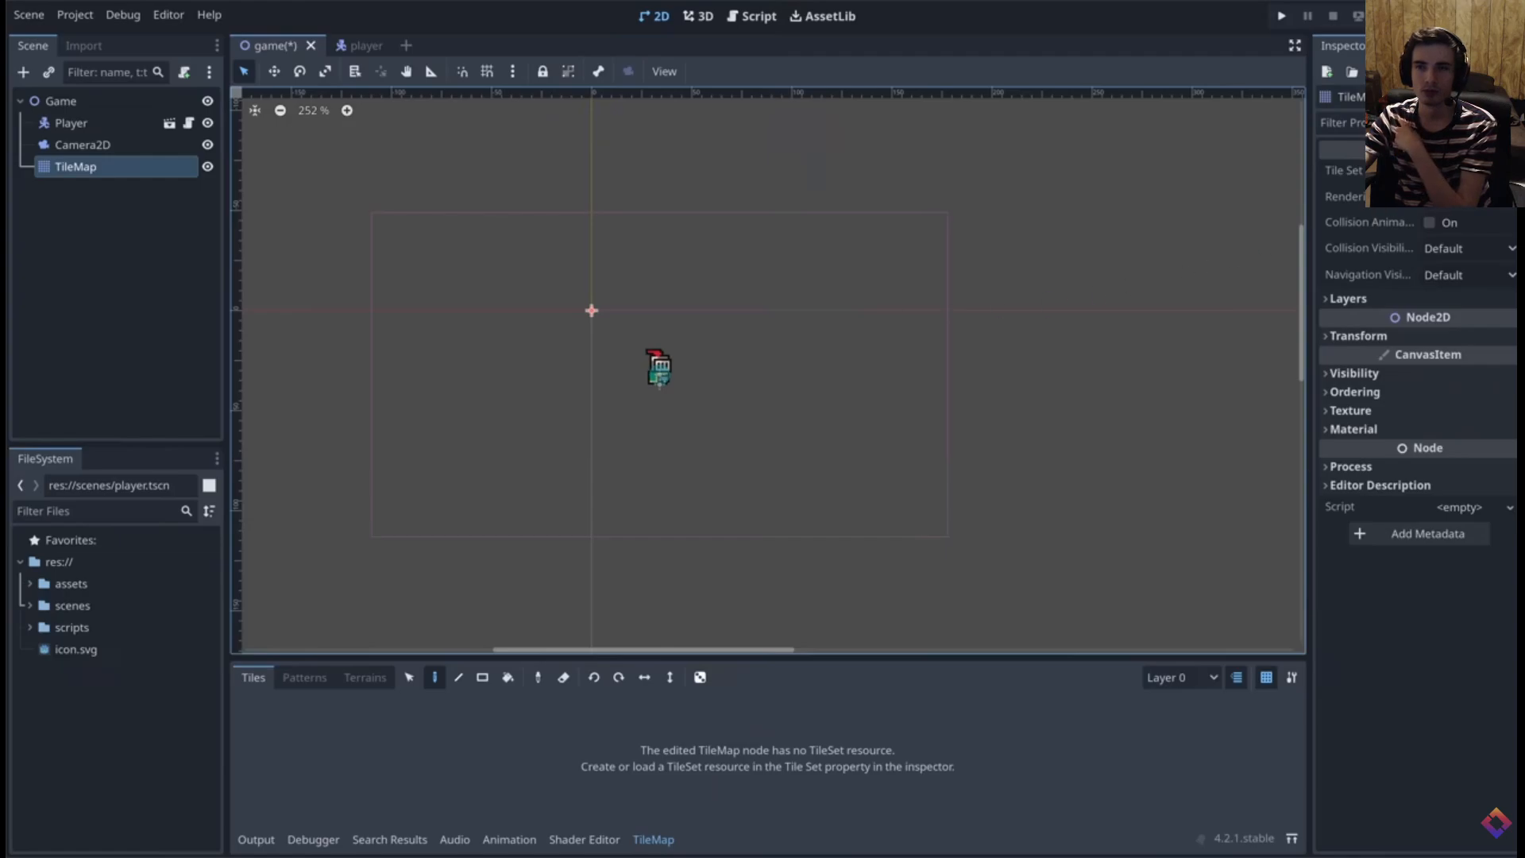
click(1466, 170)
click(1462, 204)
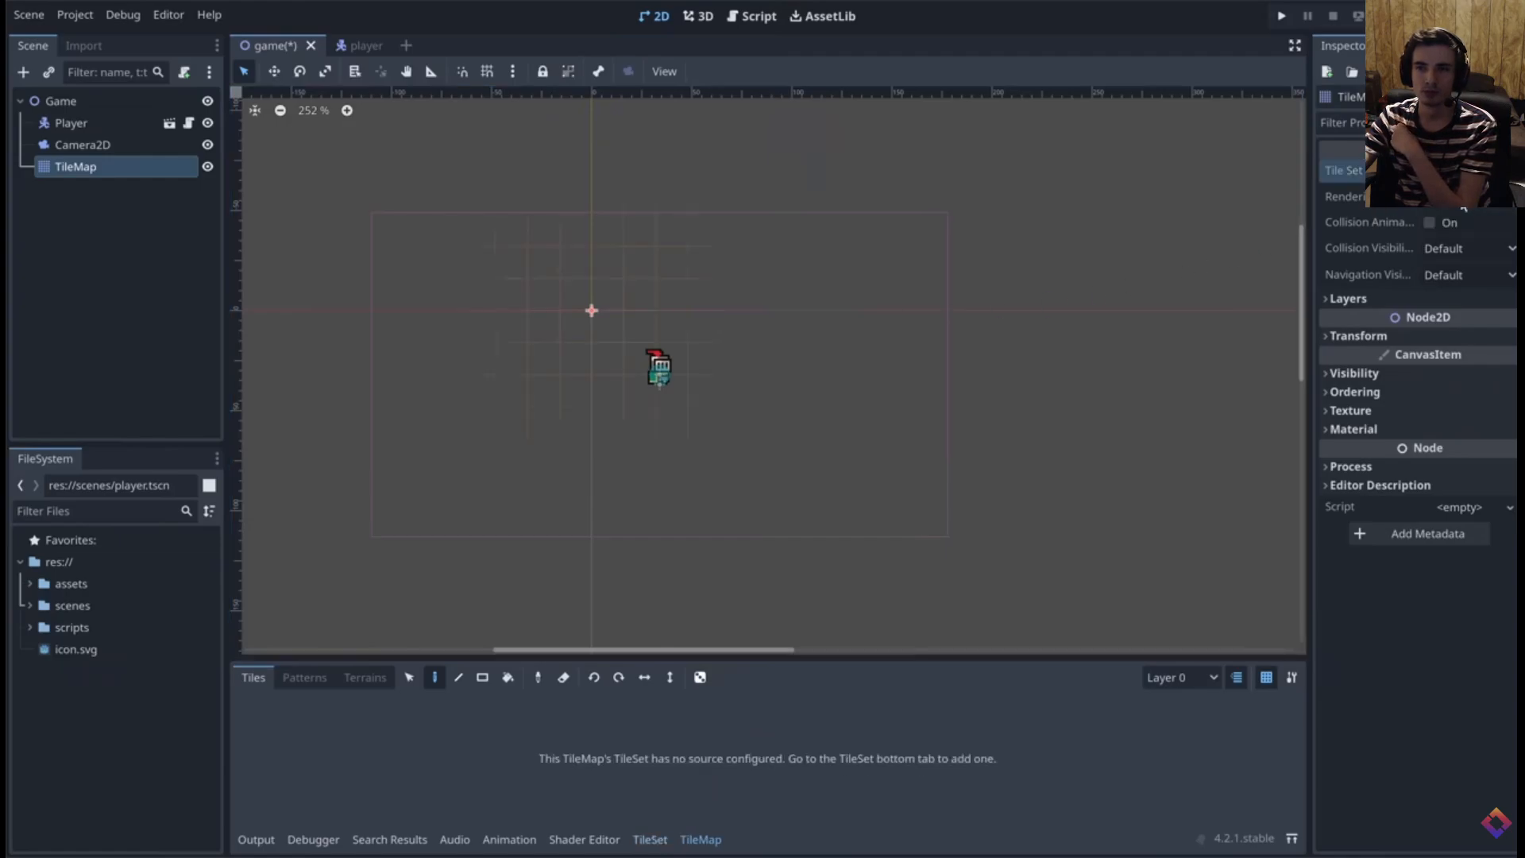
click(1466, 170)
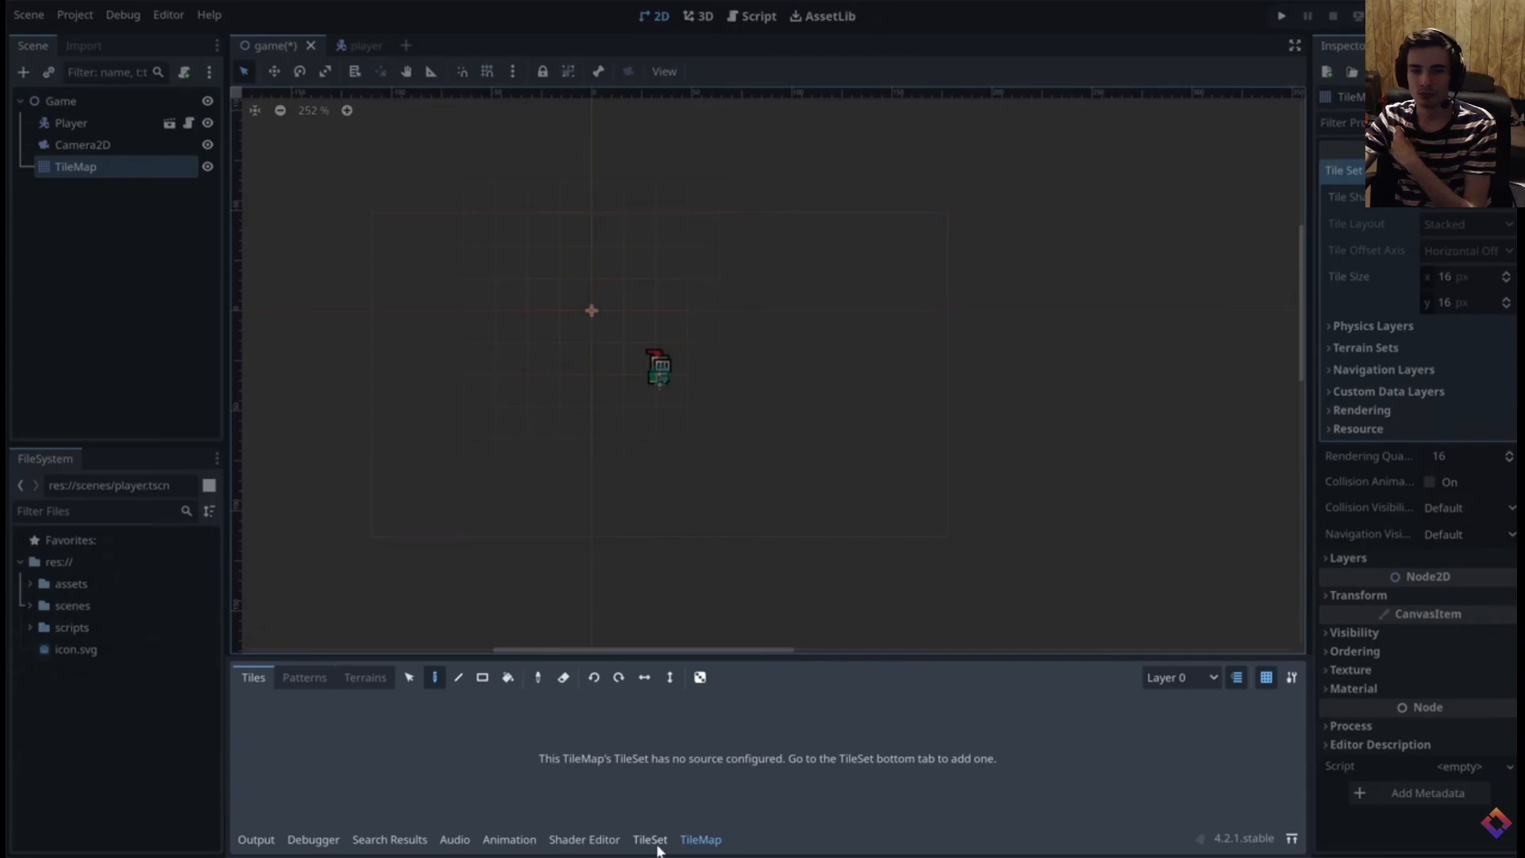
click(1116, 319)
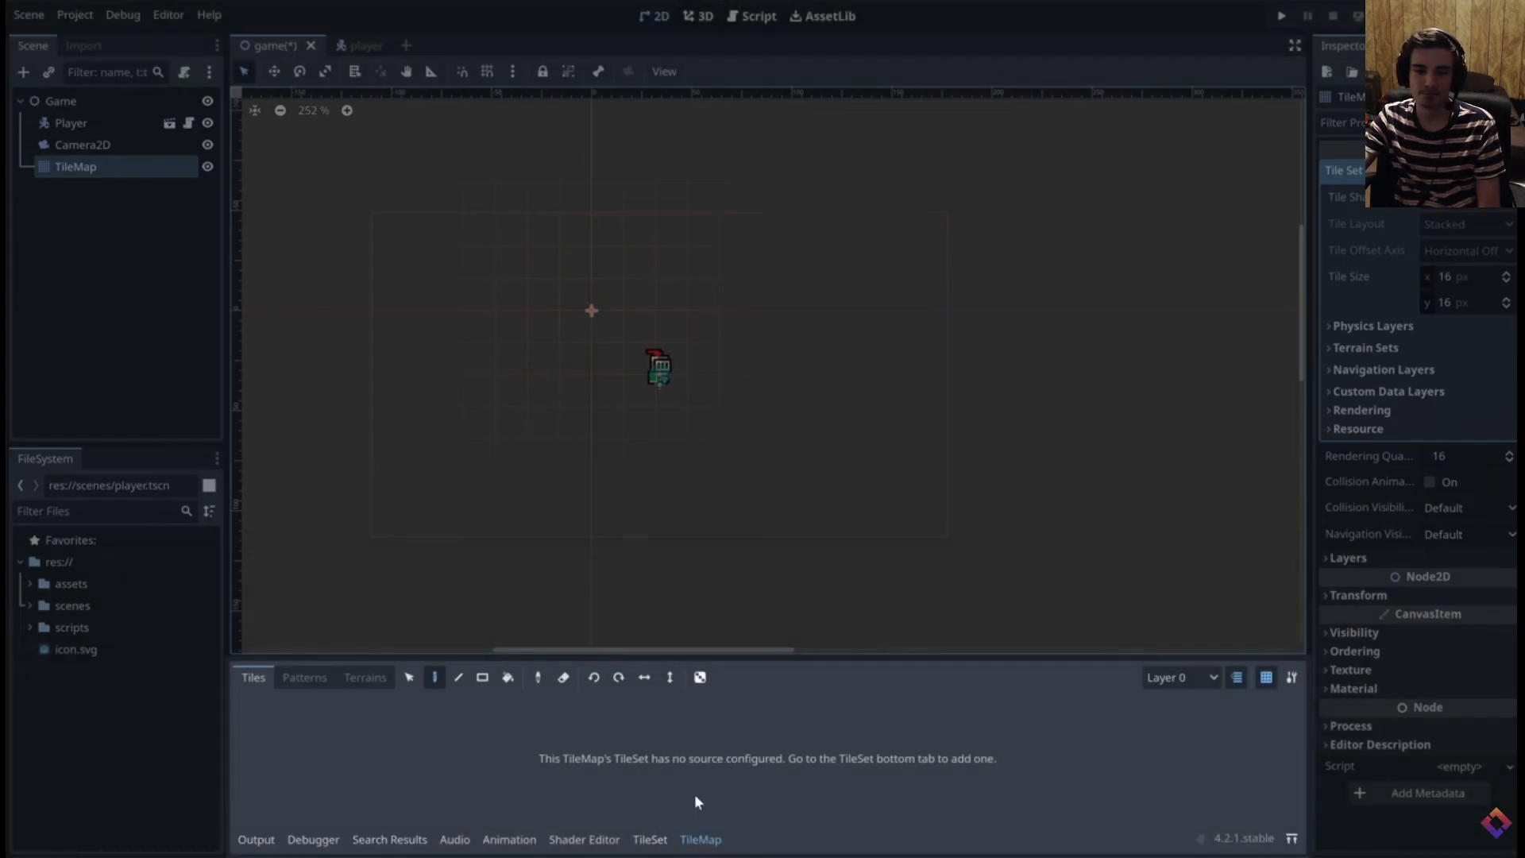
Add world_tileset.png from assets/sprites to the TileSet, create its atlas tiles automatically, and enlarge the tile editor
click(646, 841)
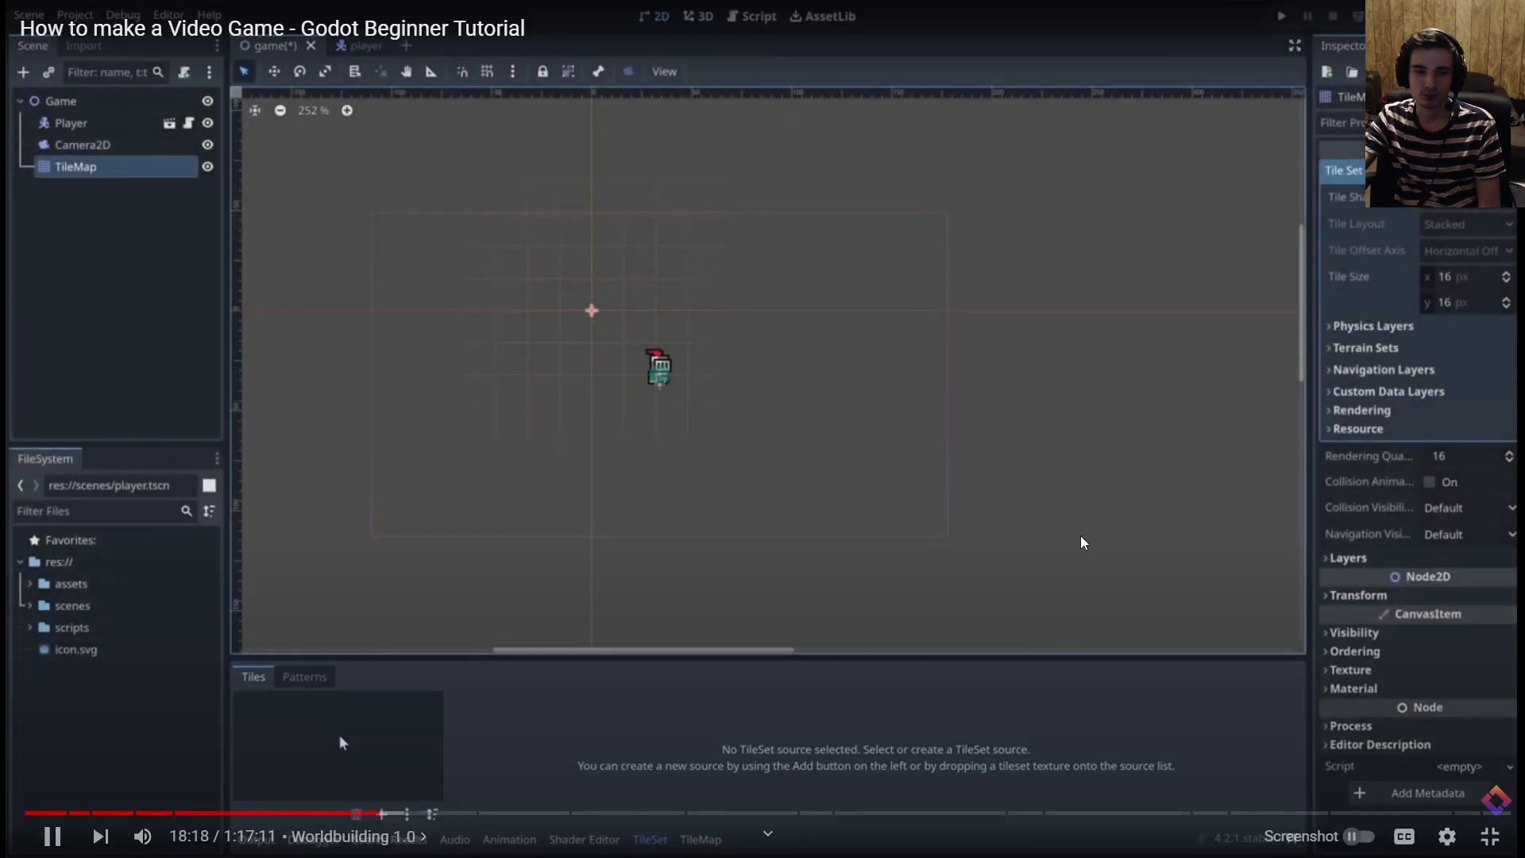
click(1267, 470)
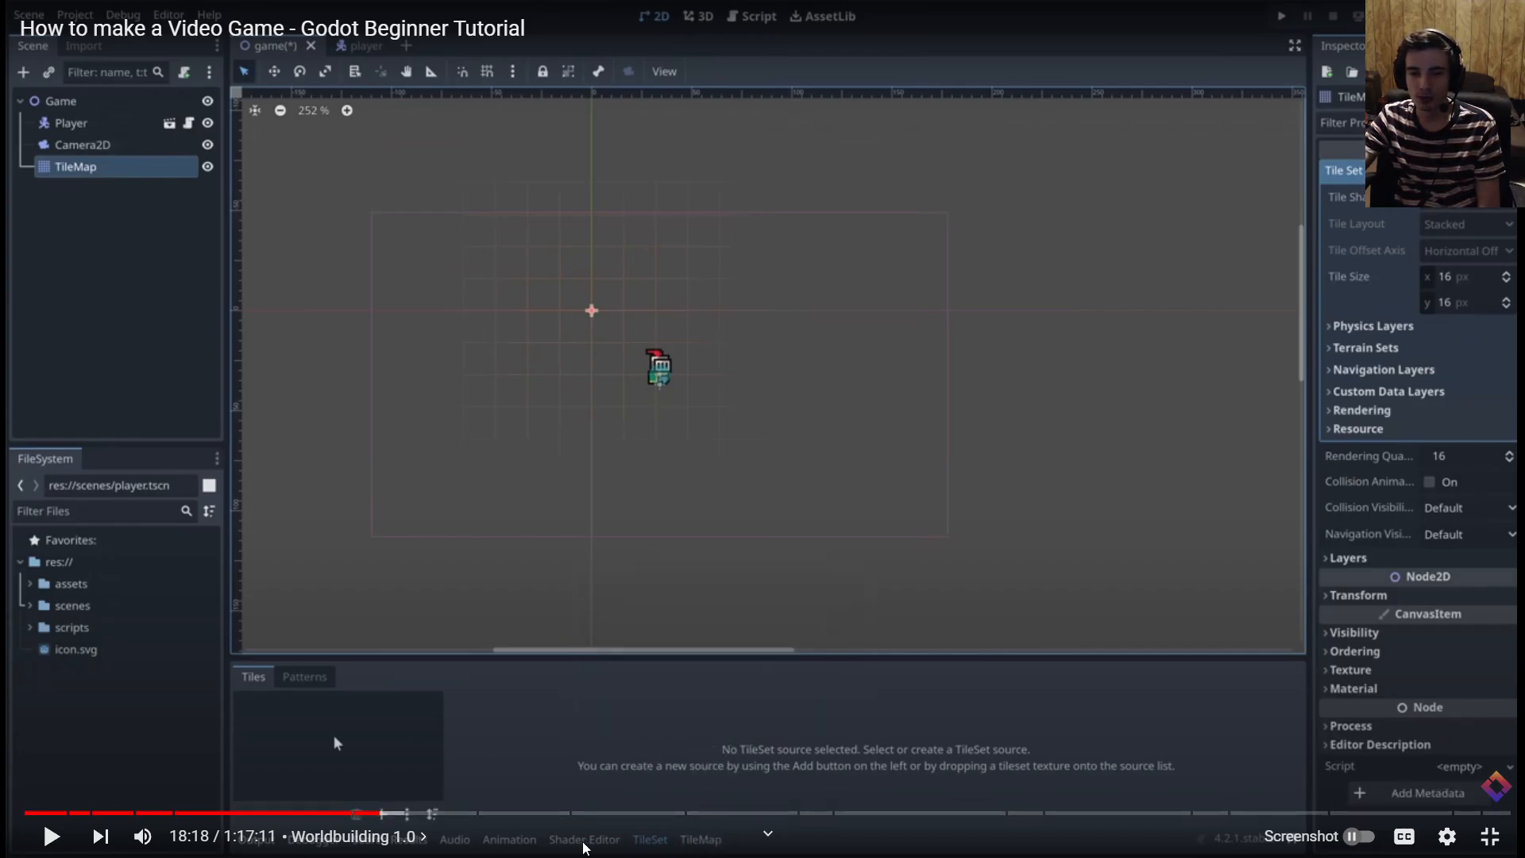
click(1089, 548)
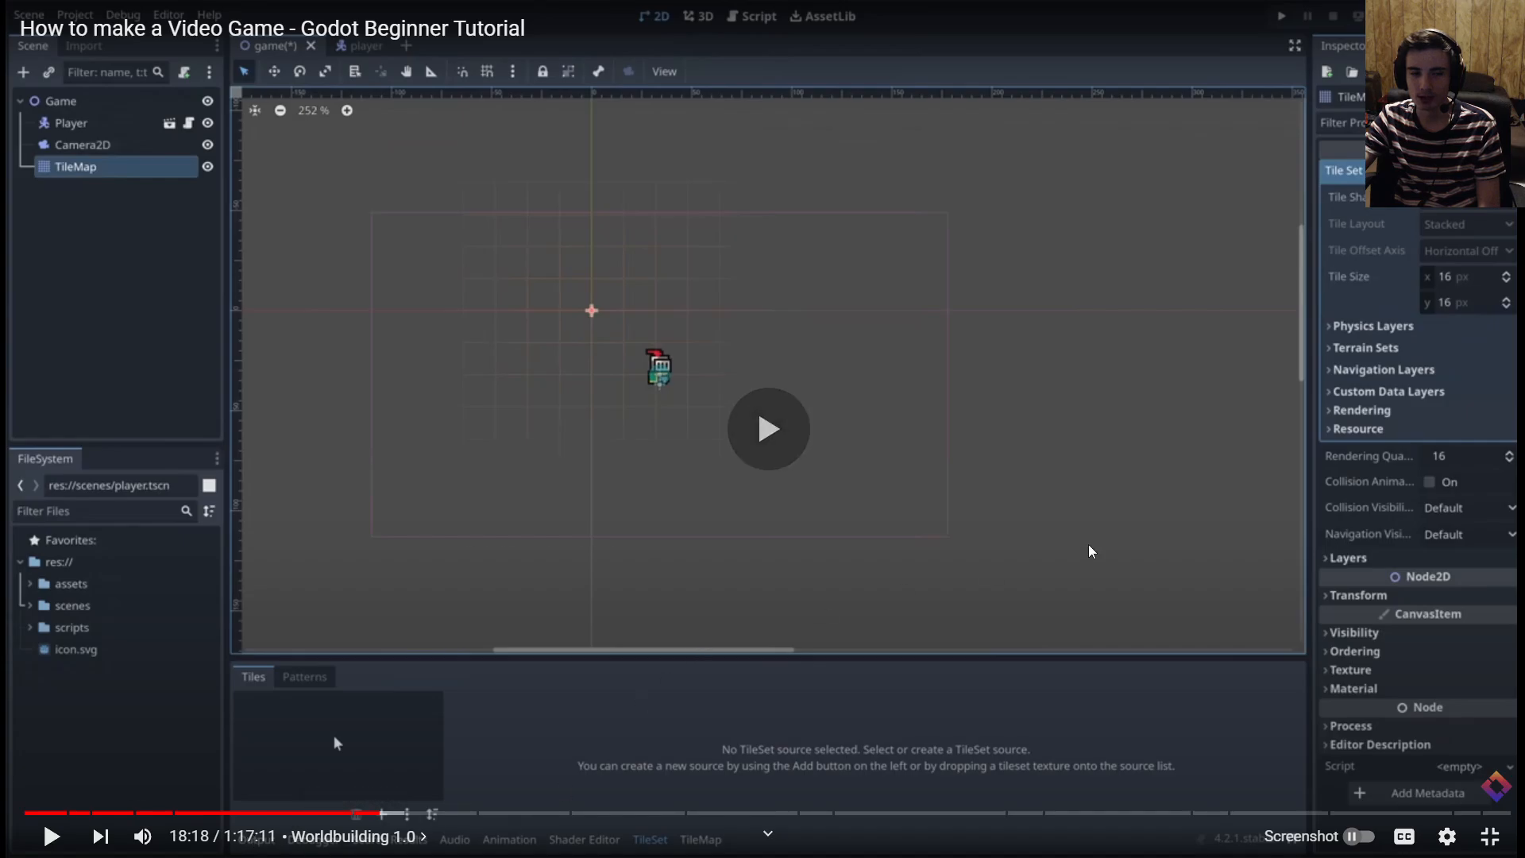
click(33, 584)
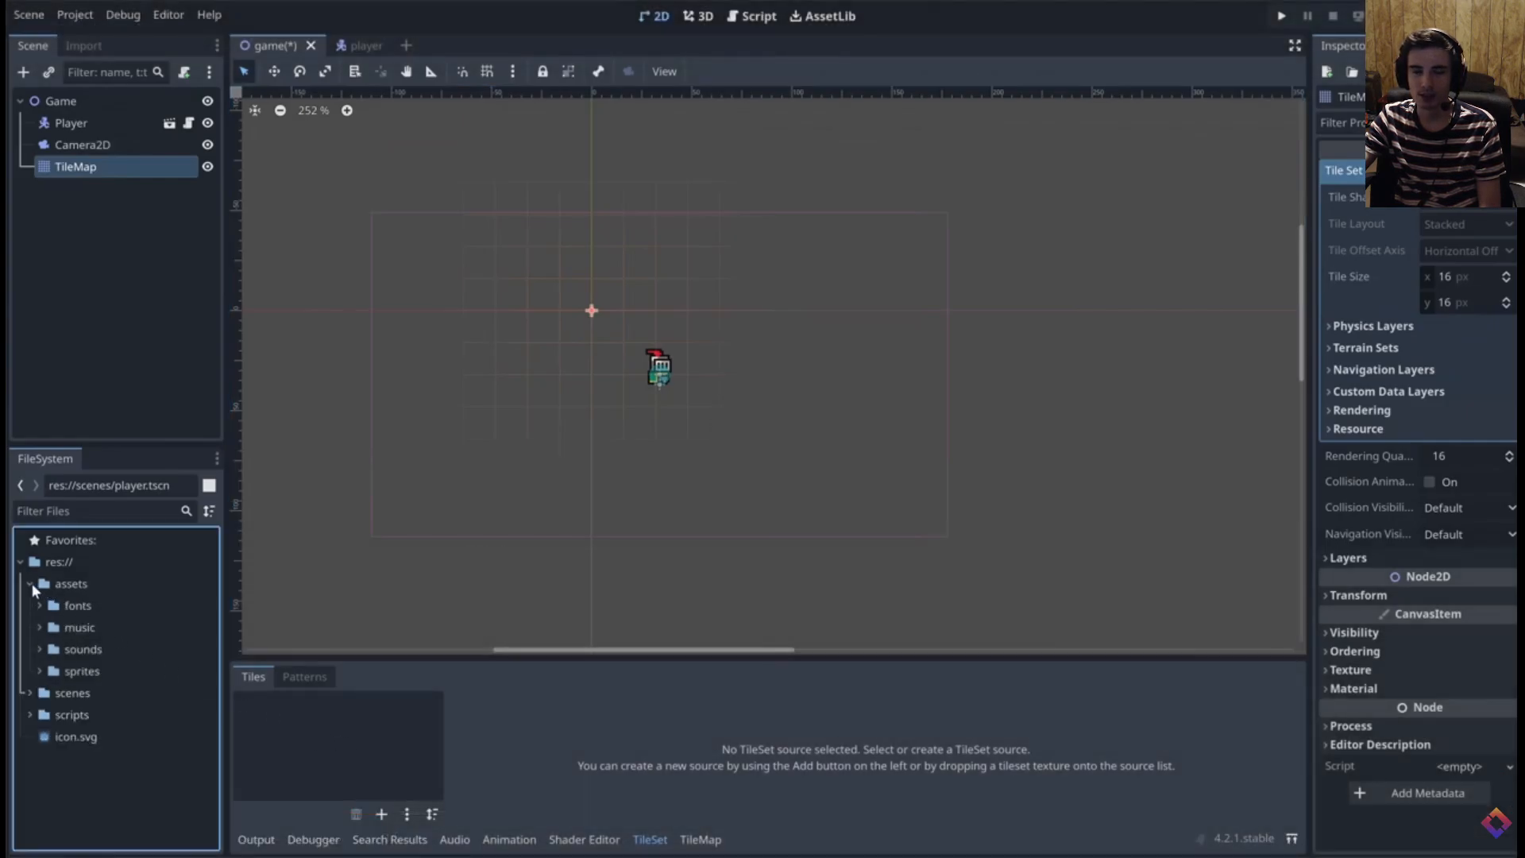
click(40, 670)
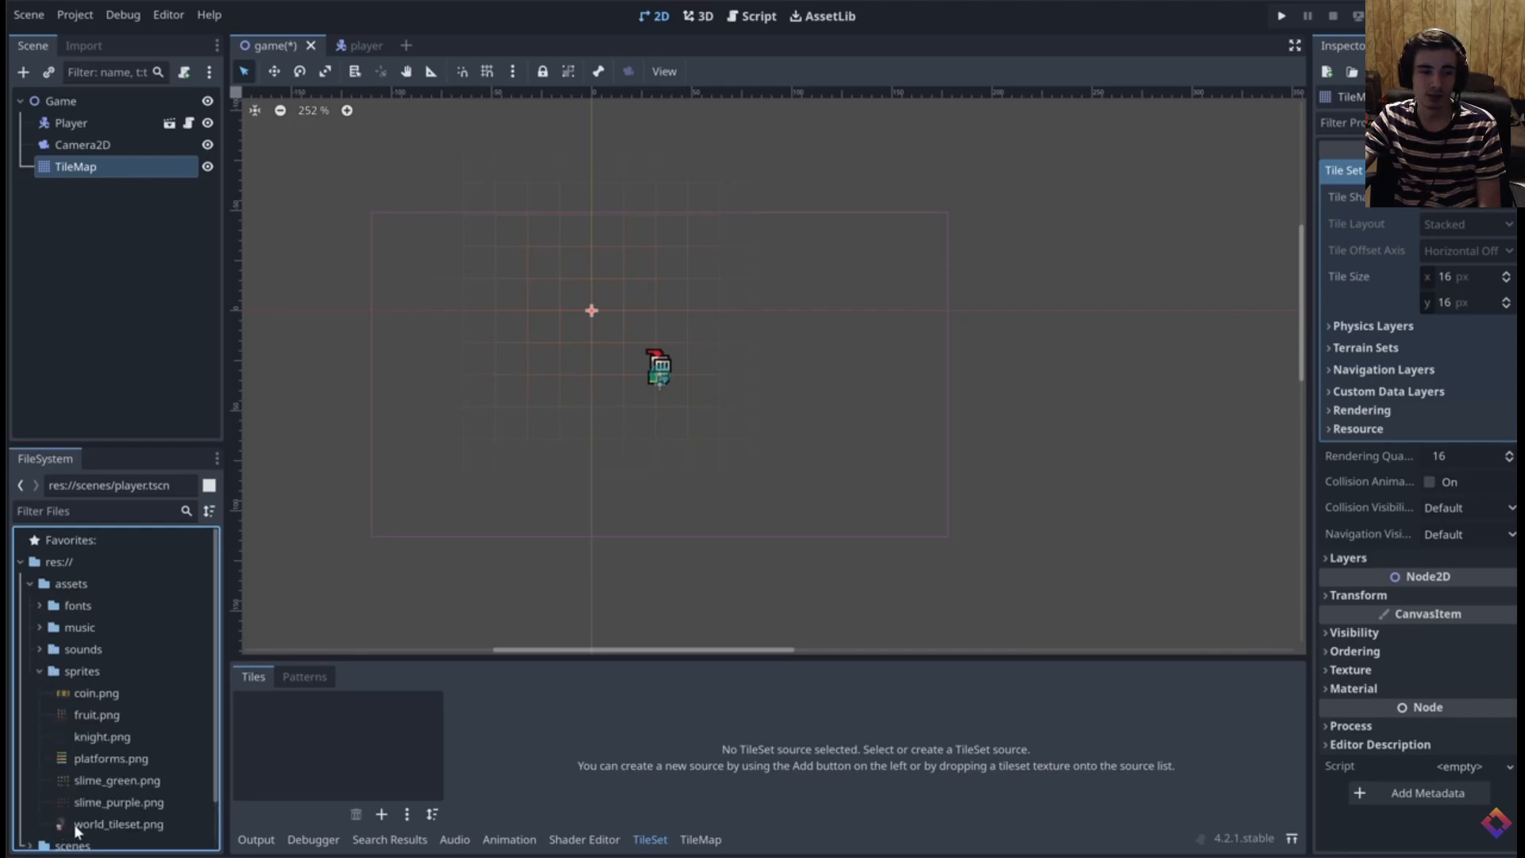
drag(76, 823, 302, 729)
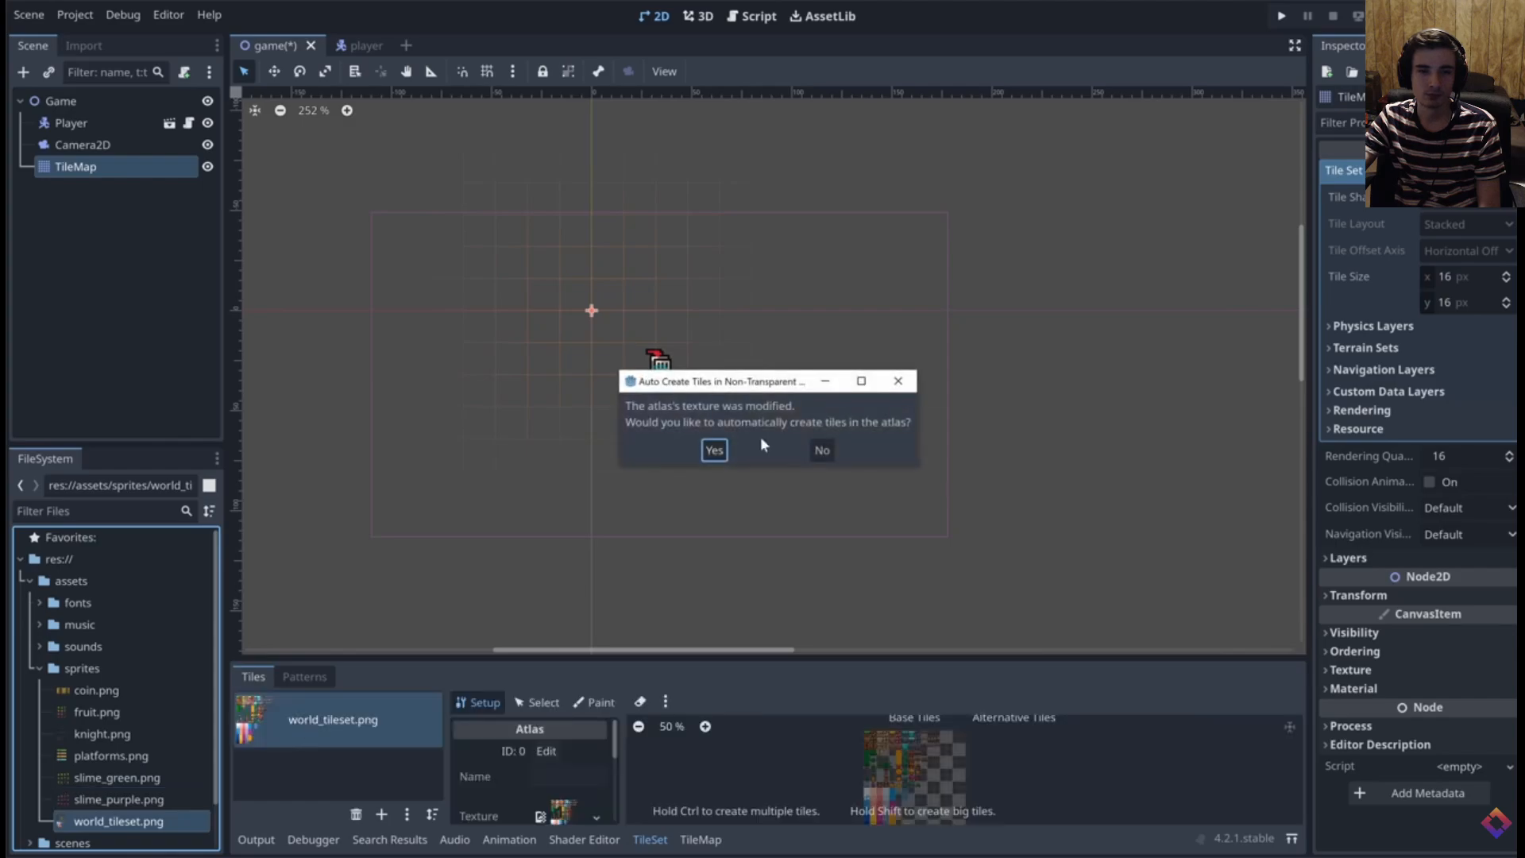
click(714, 450)
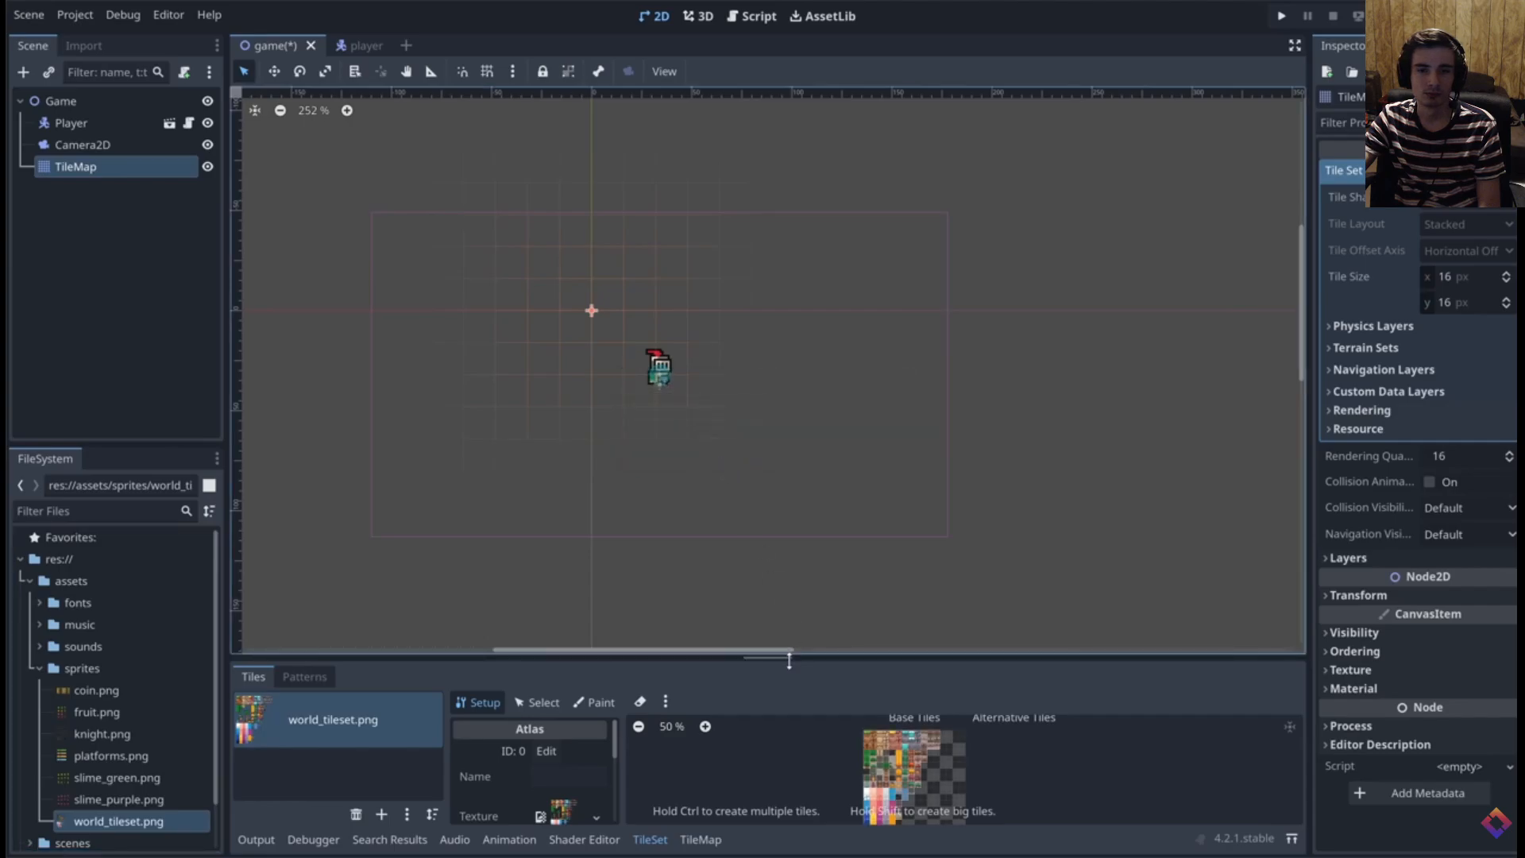
drag(789, 661, 793, 367)
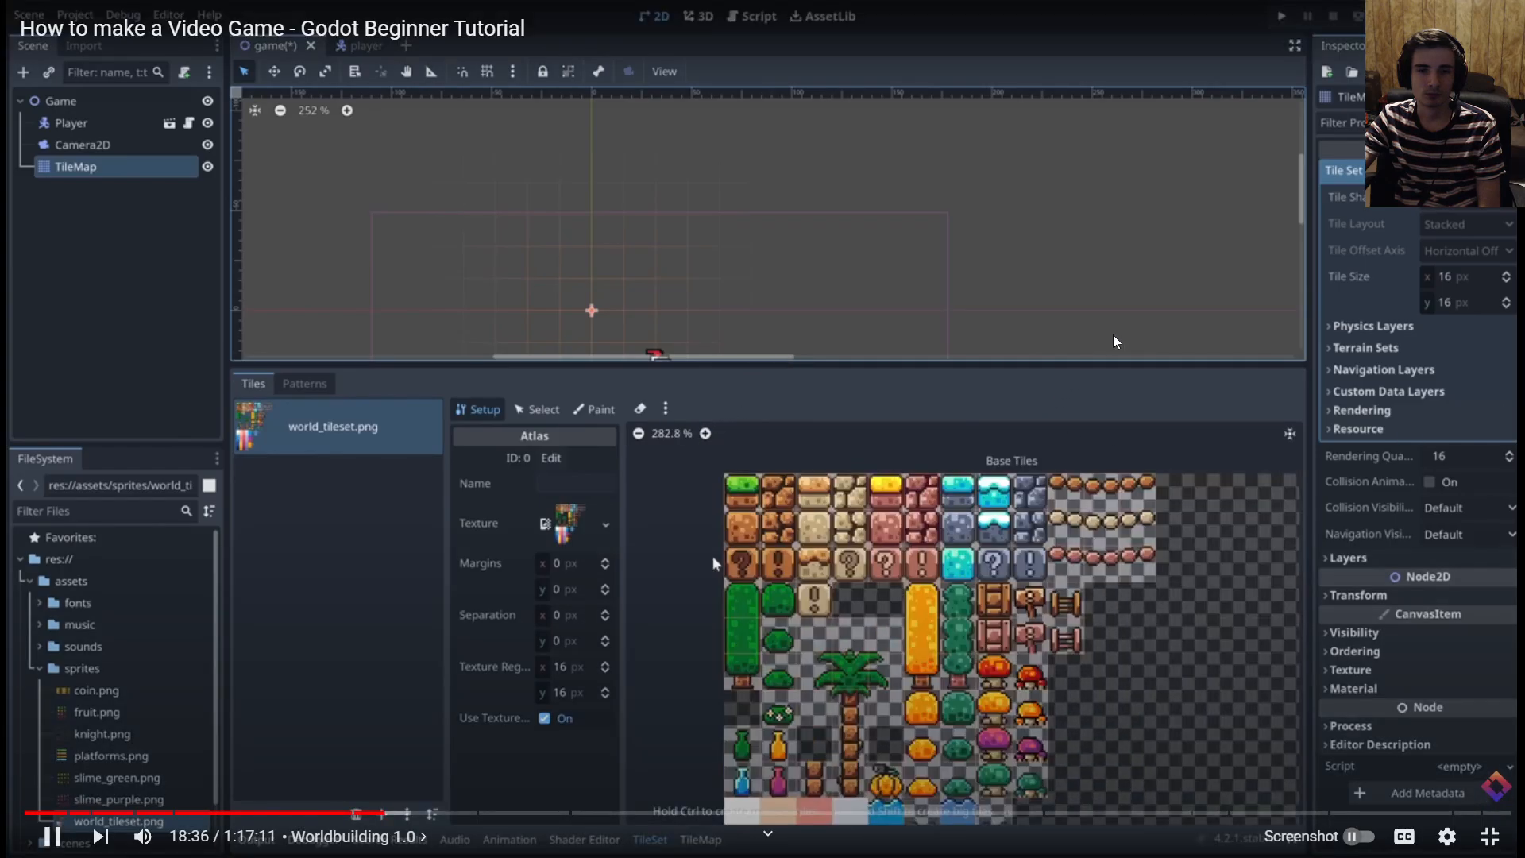
Pause the tutorial video and switch to the Godot Engine window with the LearningGodot project
click(1178, 311)
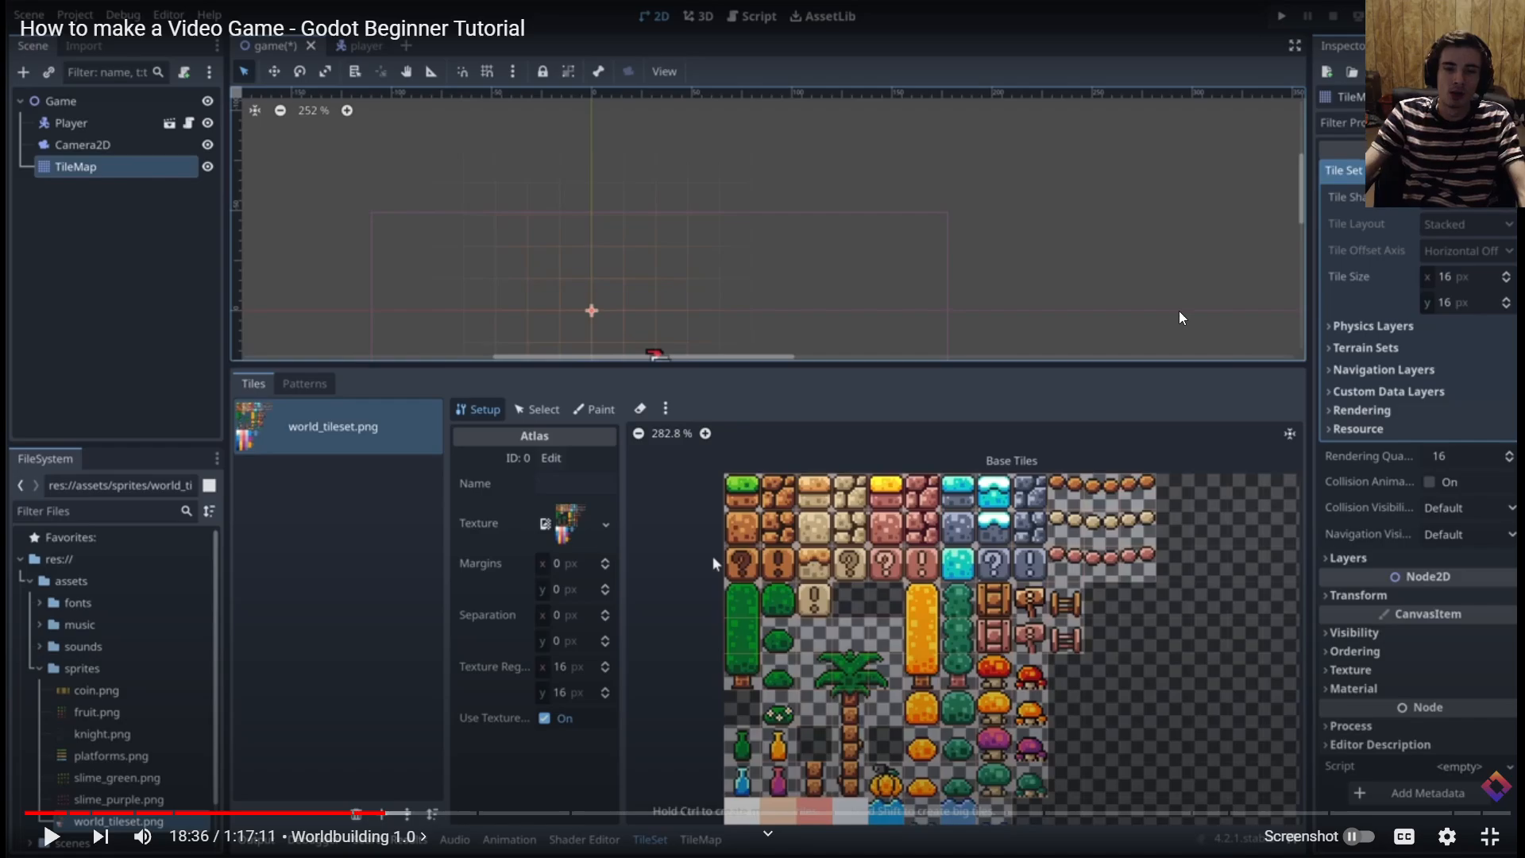
key(alt+Tab)
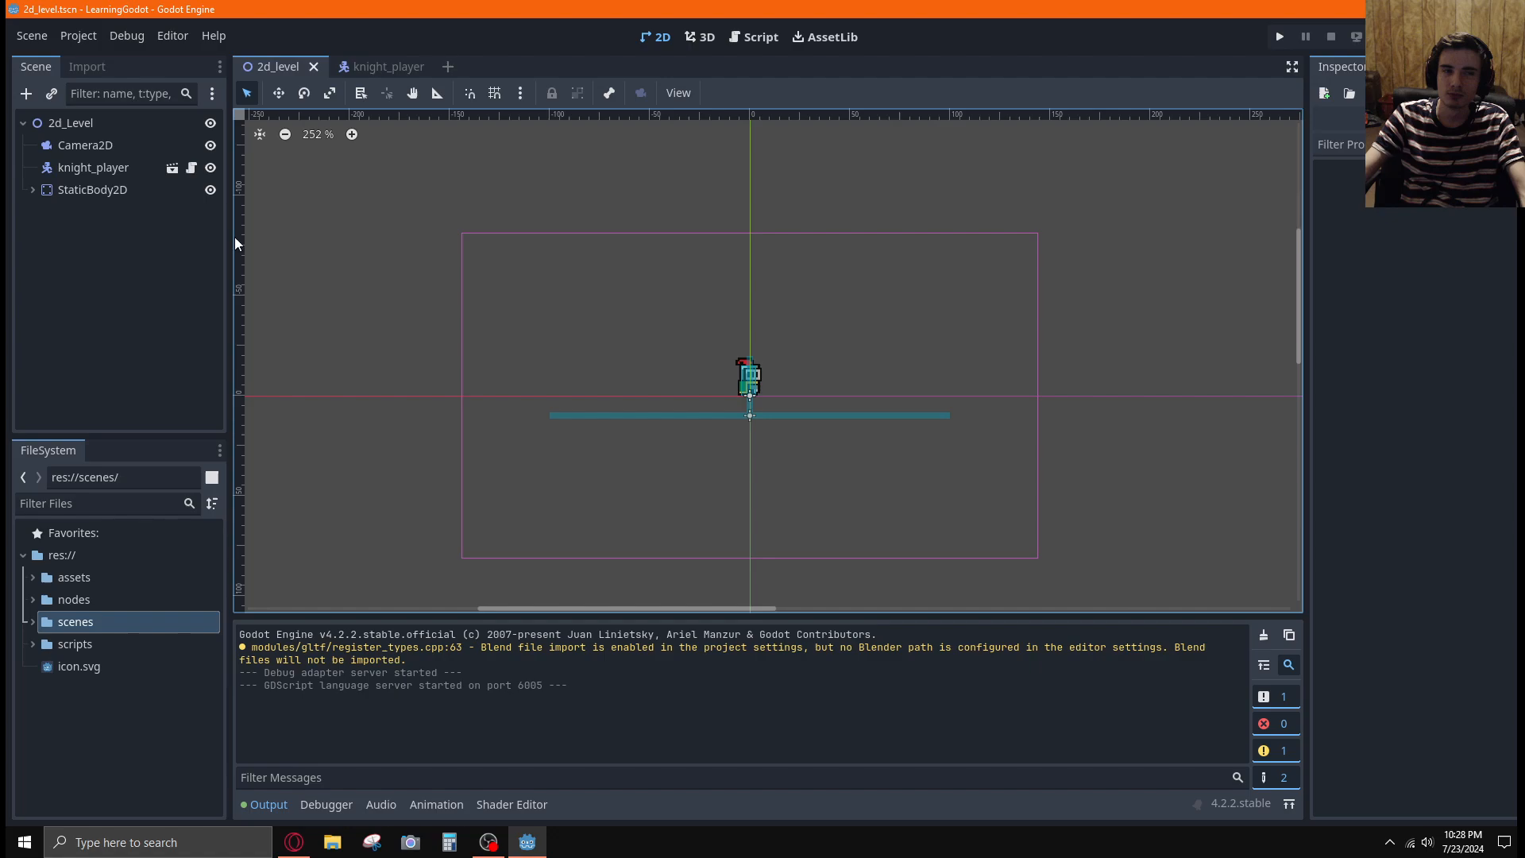
Examine the StaticBody2D node's child and its physics material options in the 2d_Level scene
click(119, 191)
click(35, 189)
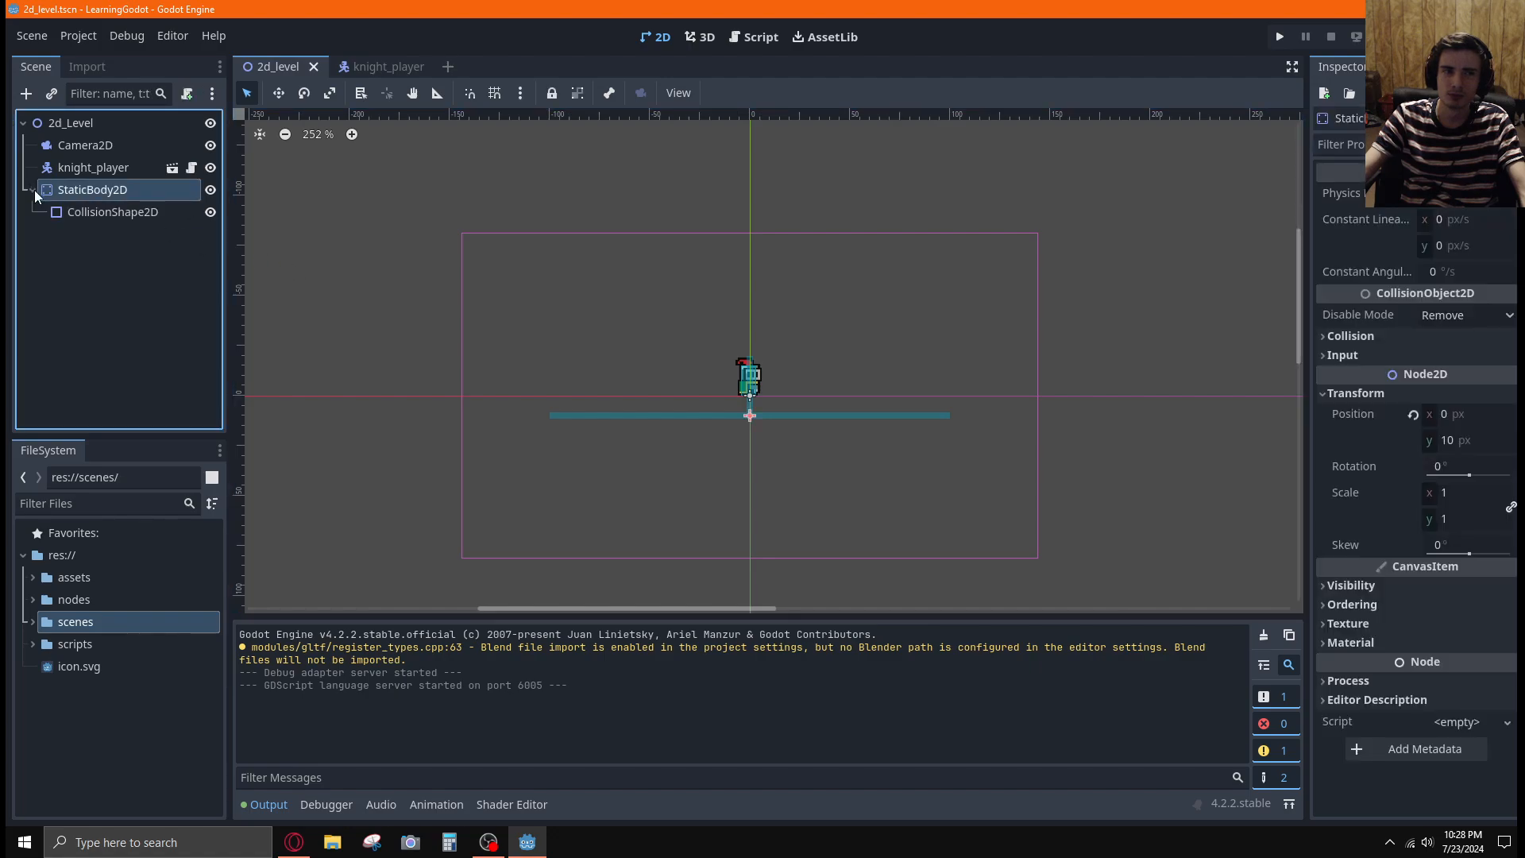
click(35, 189)
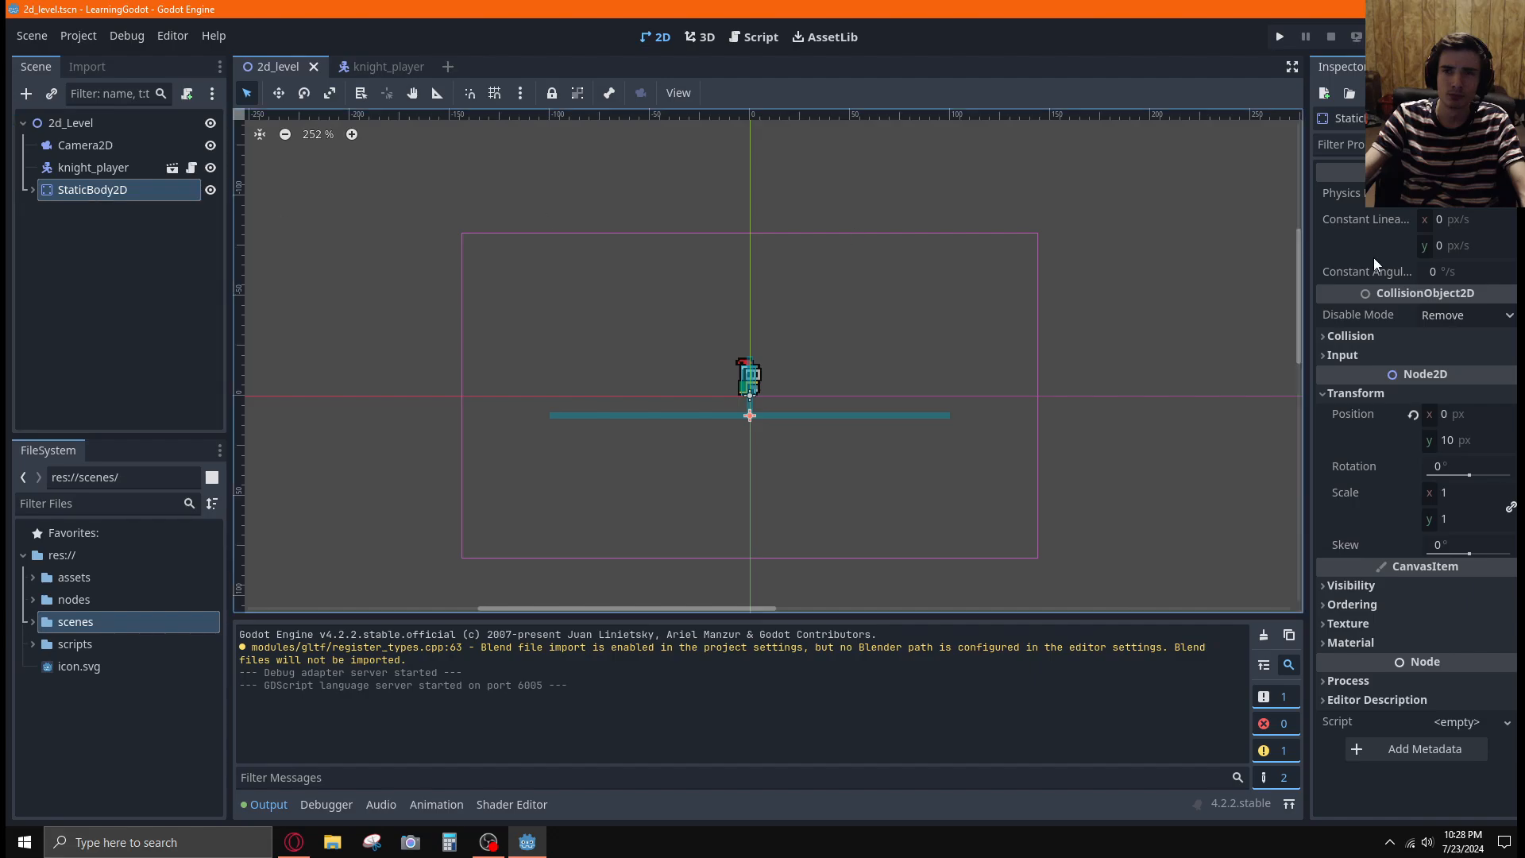
click(1505, 194)
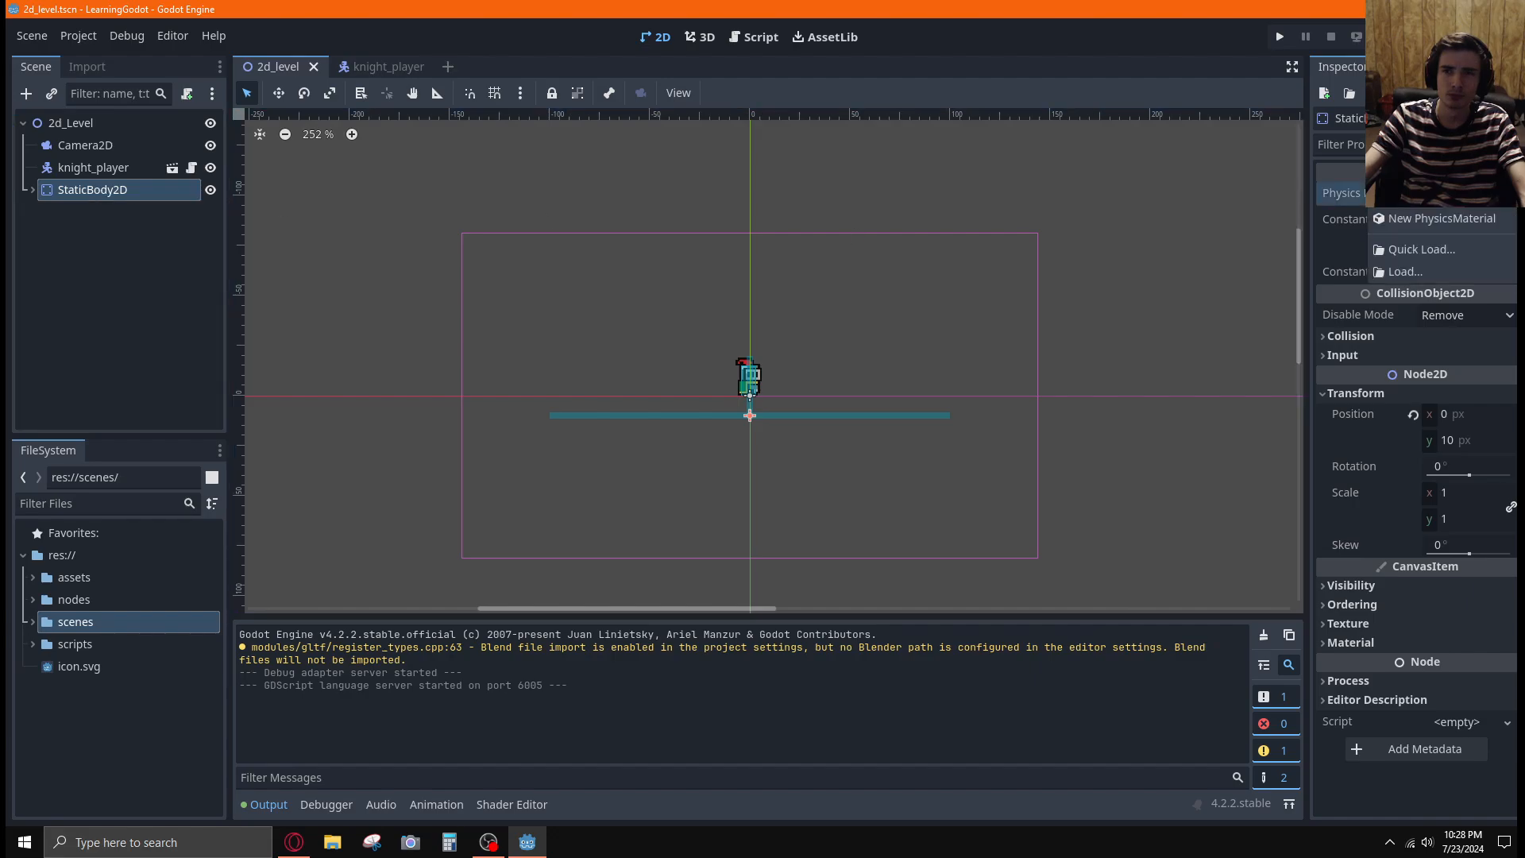
click(1505, 194)
click(113, 232)
Switch to the tutorial video, rewind it to around the start of the Worldbuilding 1.0 chapter and pause it
key(alt+Tab)
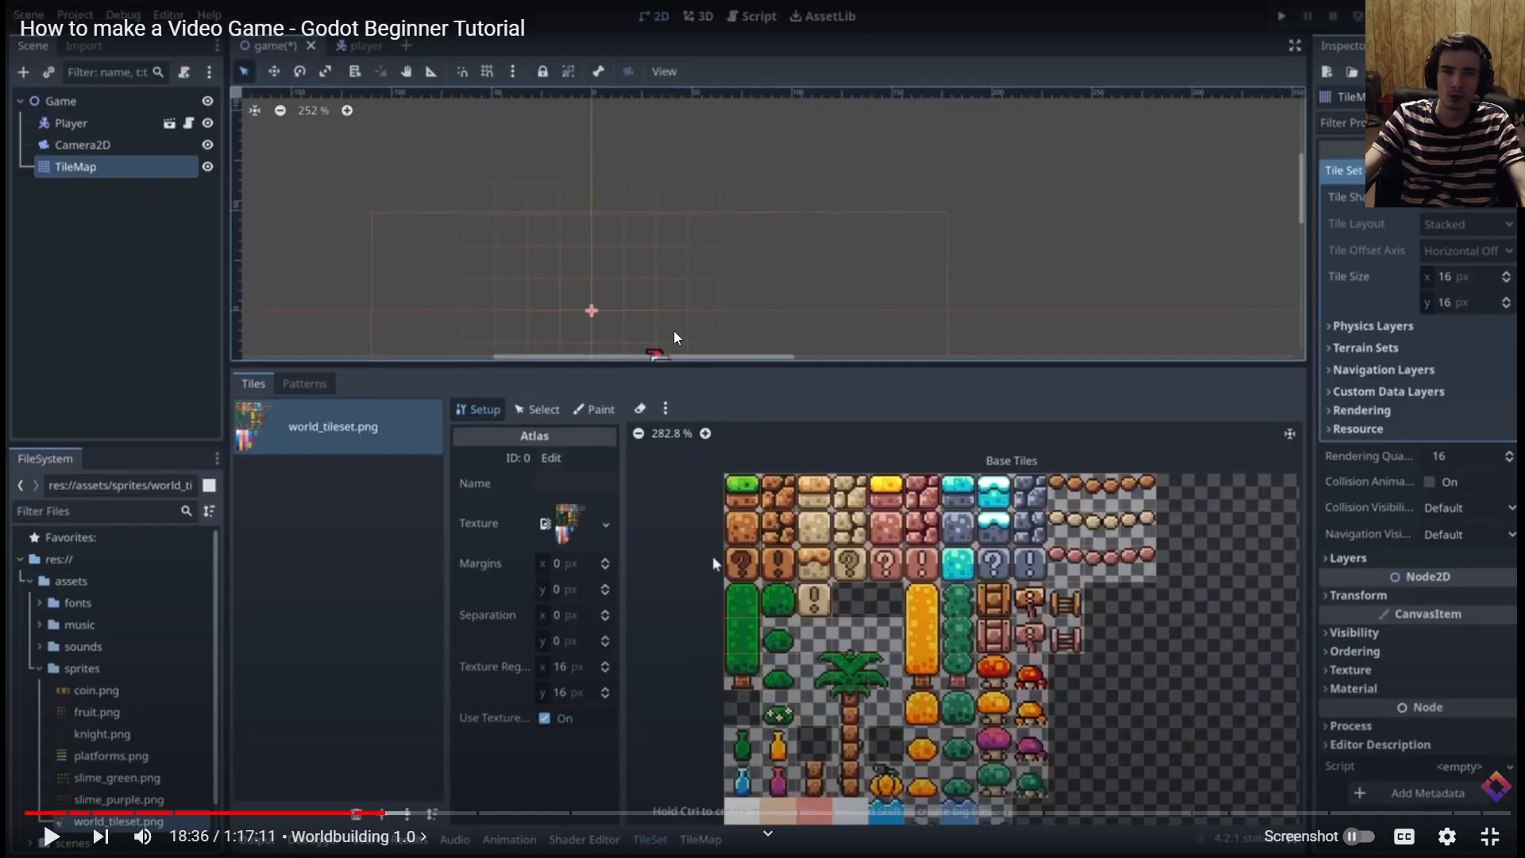
click(939, 336)
key(Left)
key(Left)
key(Left)
key(Left)
key(Left)
key(Left)
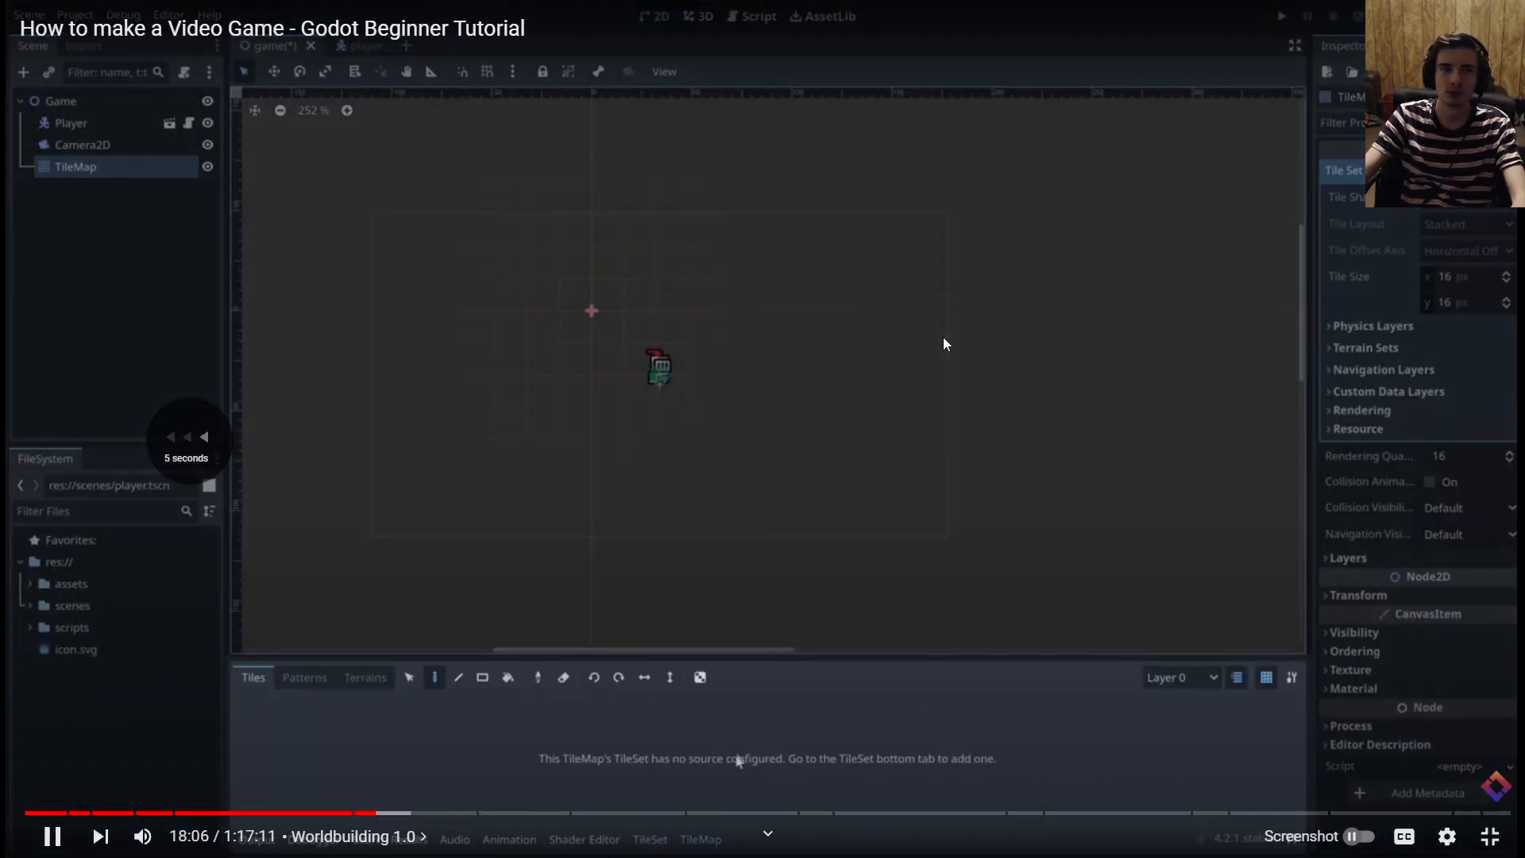
key(Left)
key(Left)
key(Left)
key(Left)
key(Left)
key(Left)
key(Left)
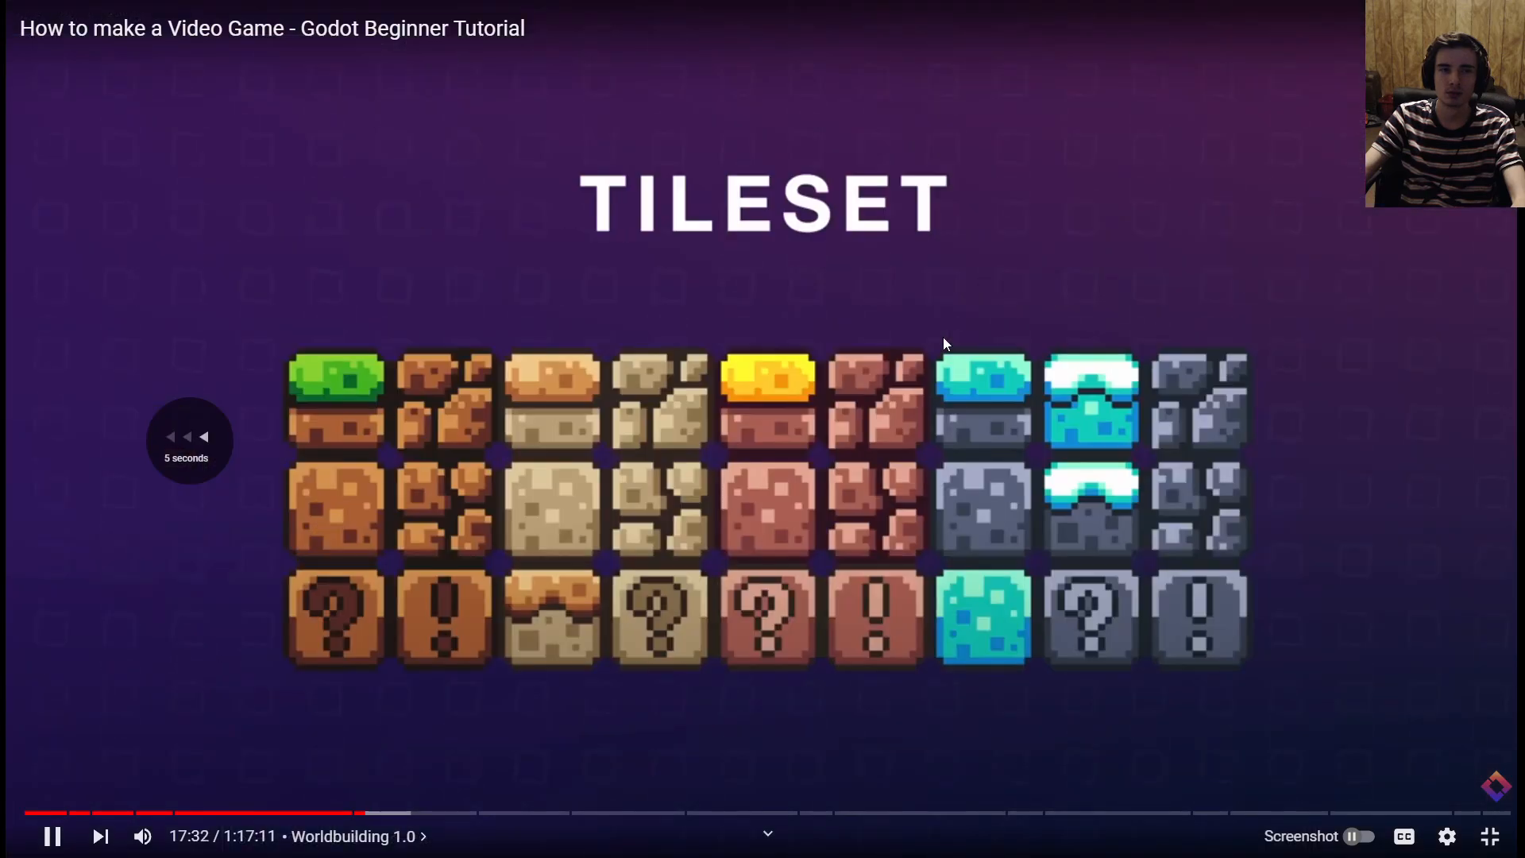
key(Left)
key(Left)
key(Left)
key(Left)
key(Left)
key(Left)
key(Left)
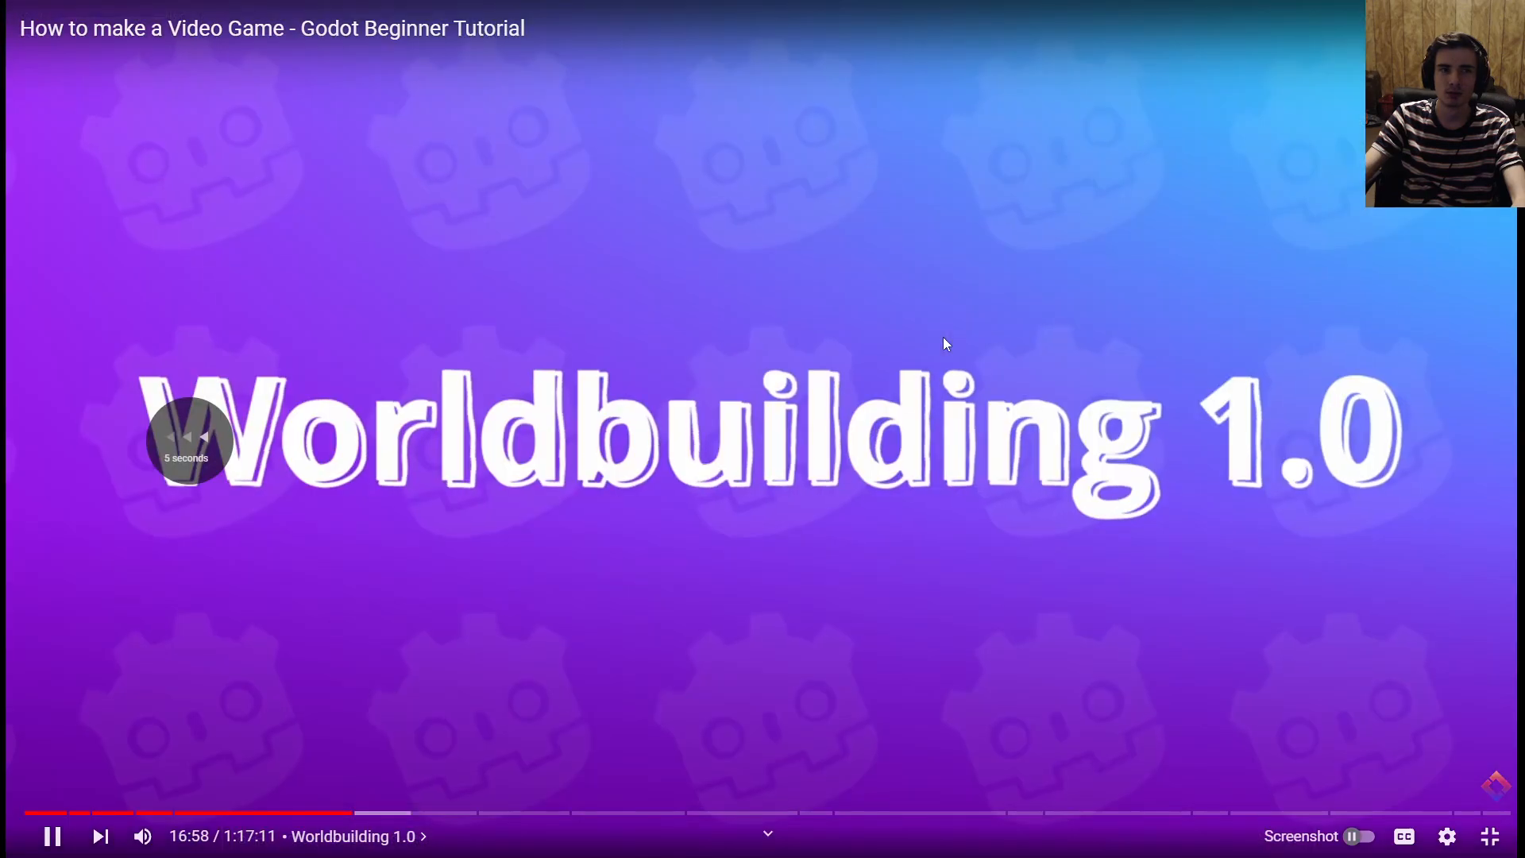
key(Down)
key(Right)
key(Up)
key(Right)
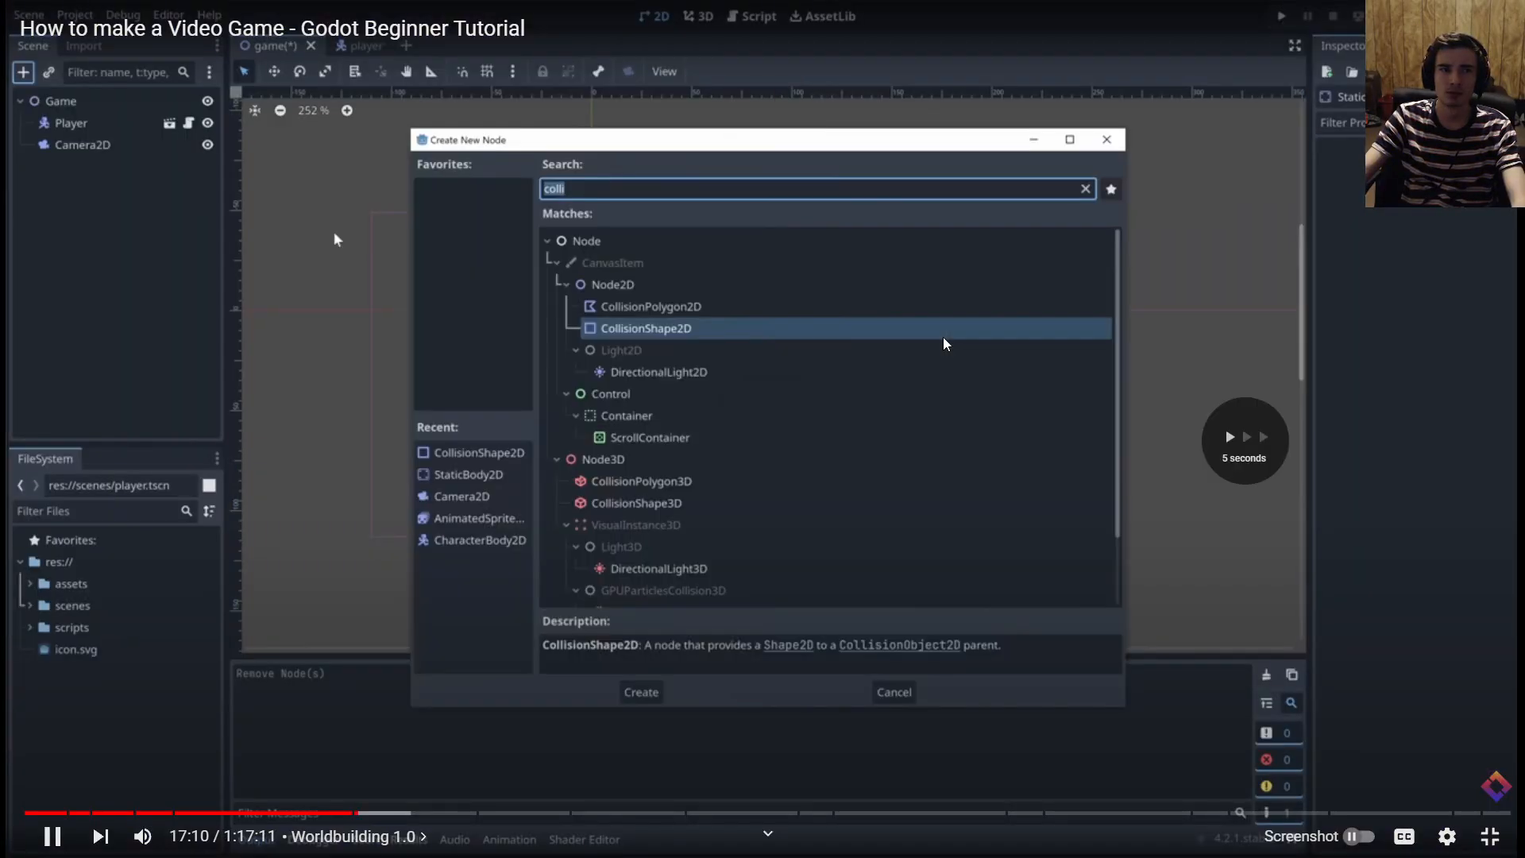
key(Right)
key(Left)
key(Left)
key(Left)
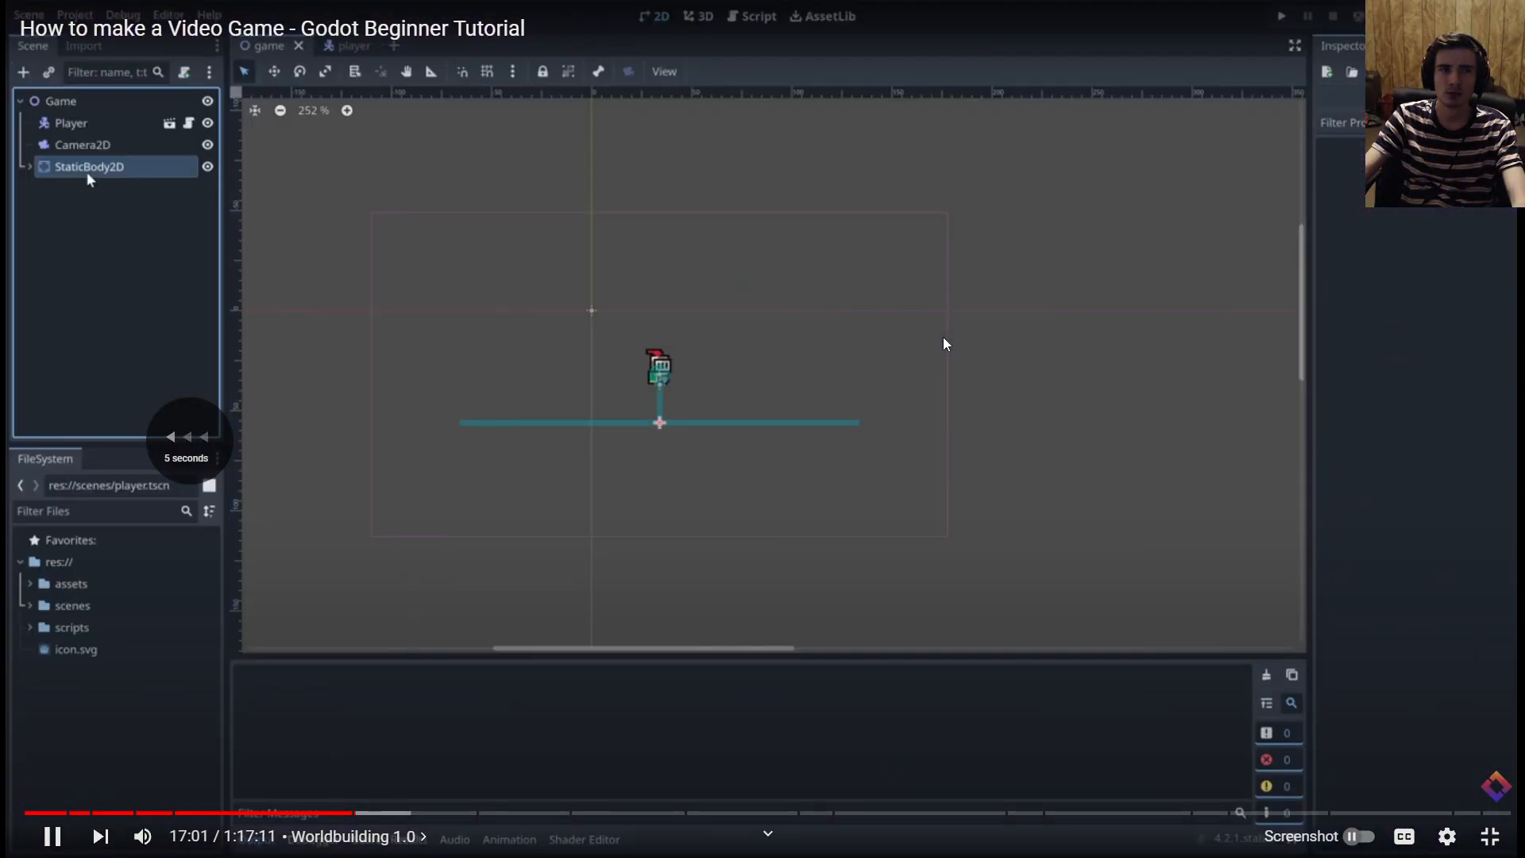
key(Left)
key(Left)
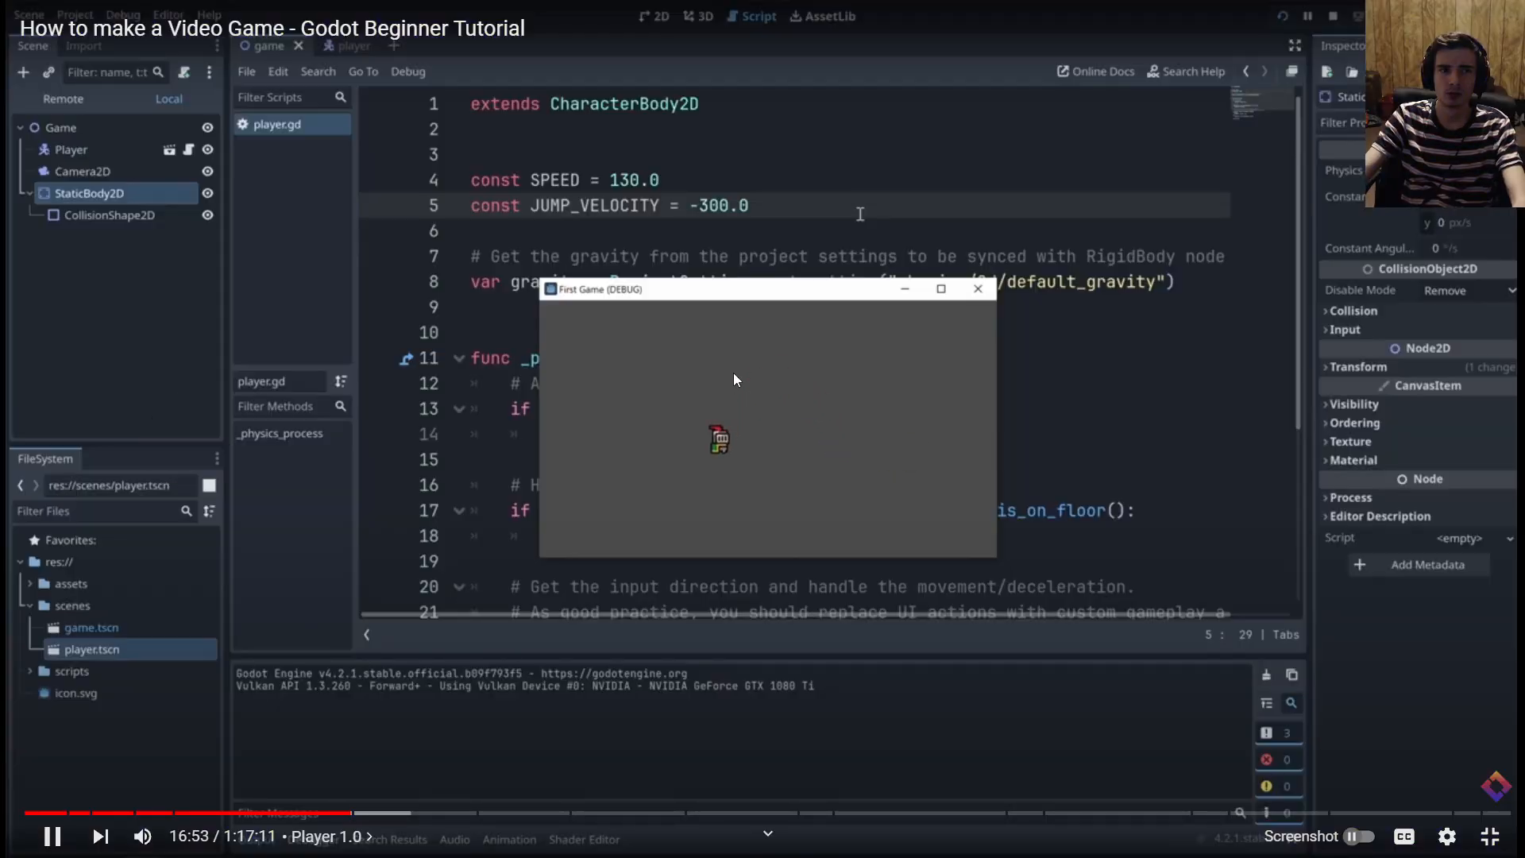
key(space)
Switch back to Godot Engine and delete the StaticBody2D node and its children from the 2d_Level scene
key(alt+Tab)
click(119, 196)
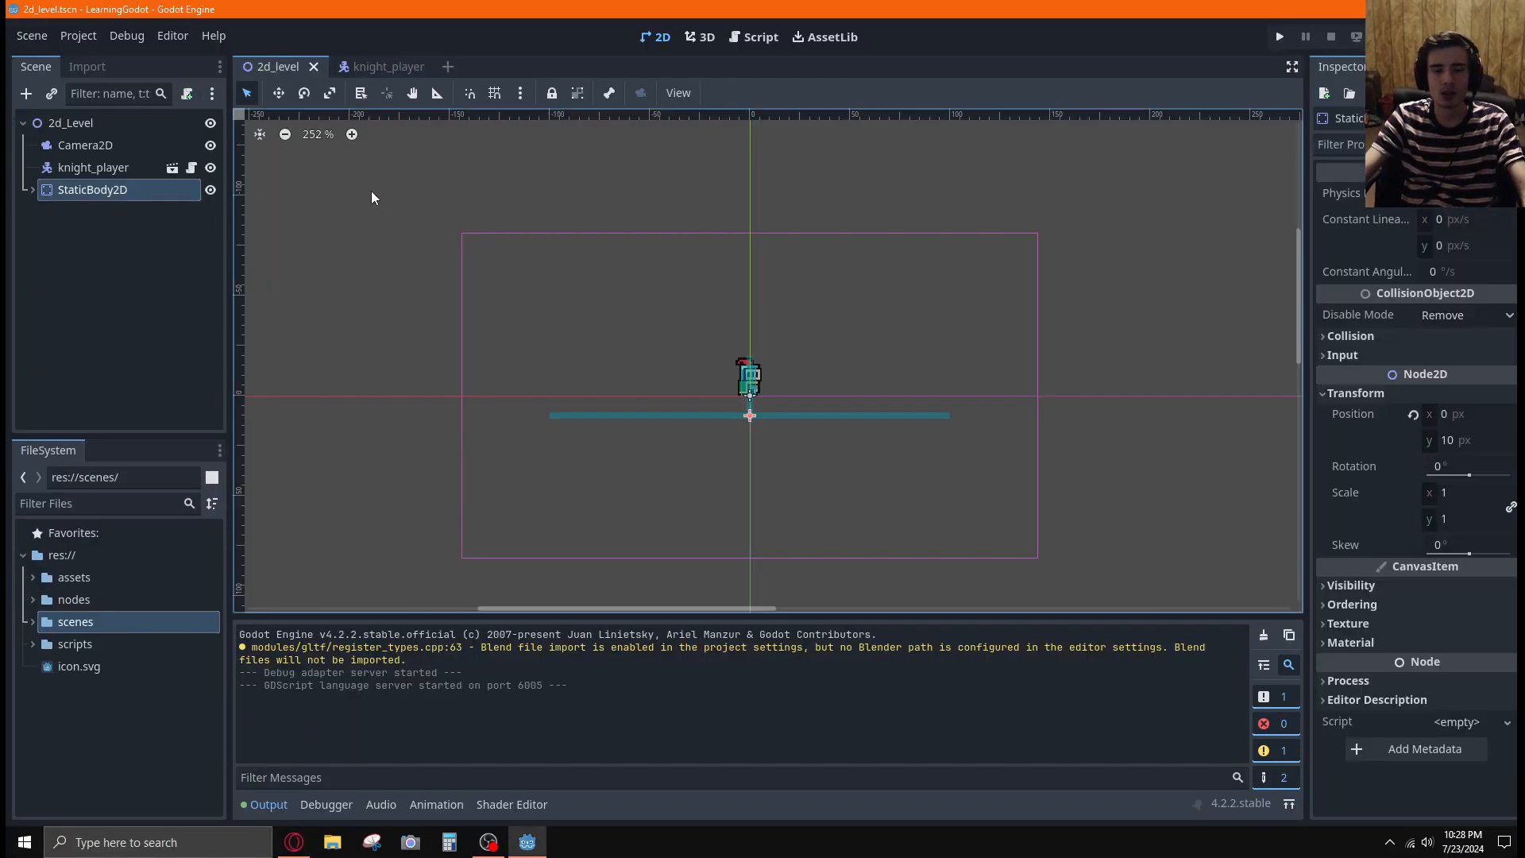
key(Delete)
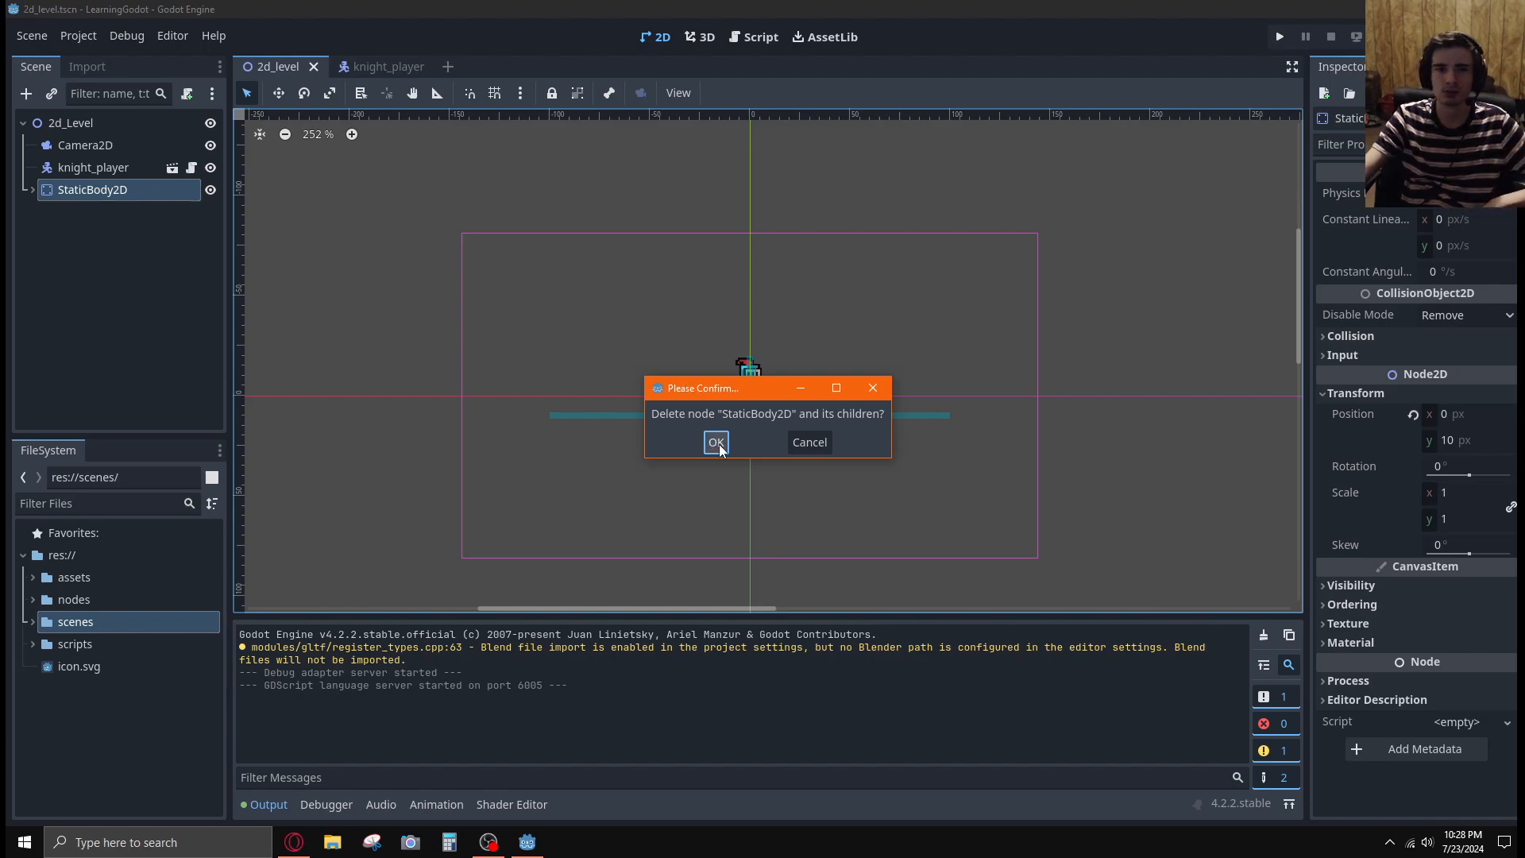
click(716, 442)
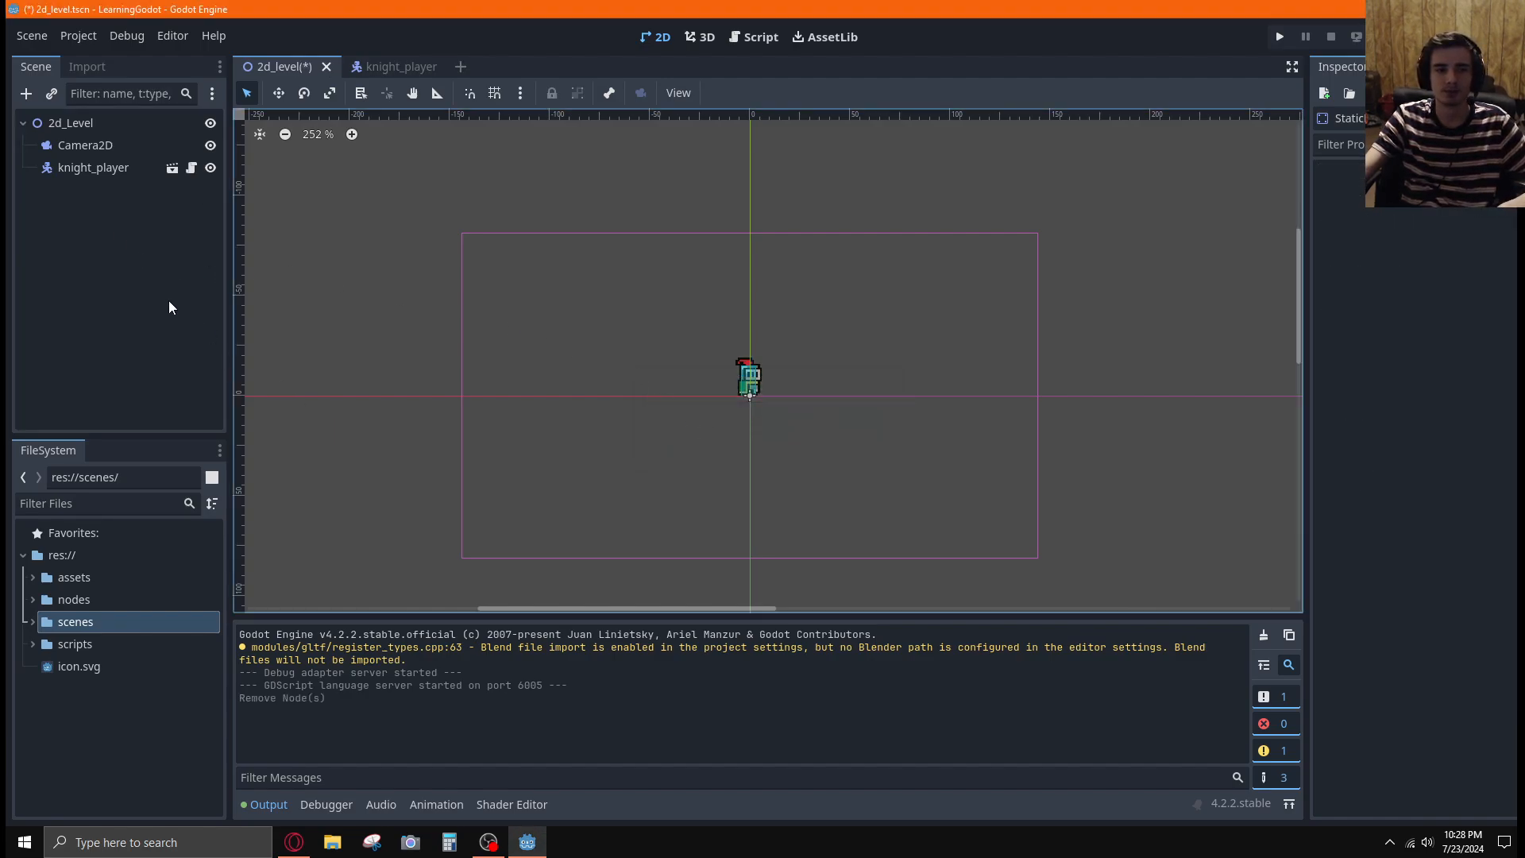
Add a TileMap node as a child of 2d_Level
right_click(86, 132)
click(202, 149)
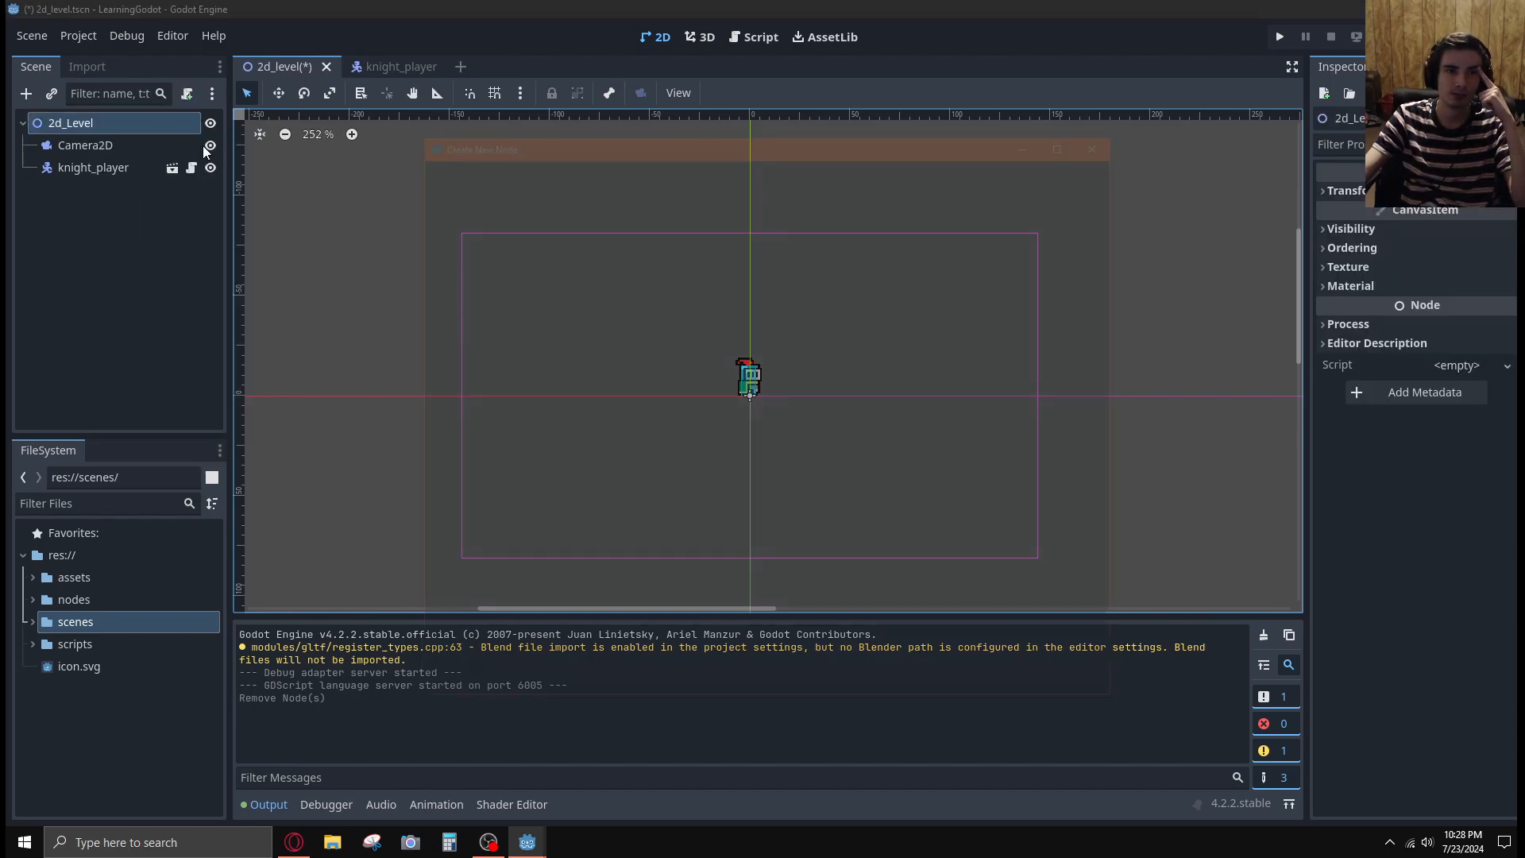
click(564, 336)
scroll(711, 439, down, 8)
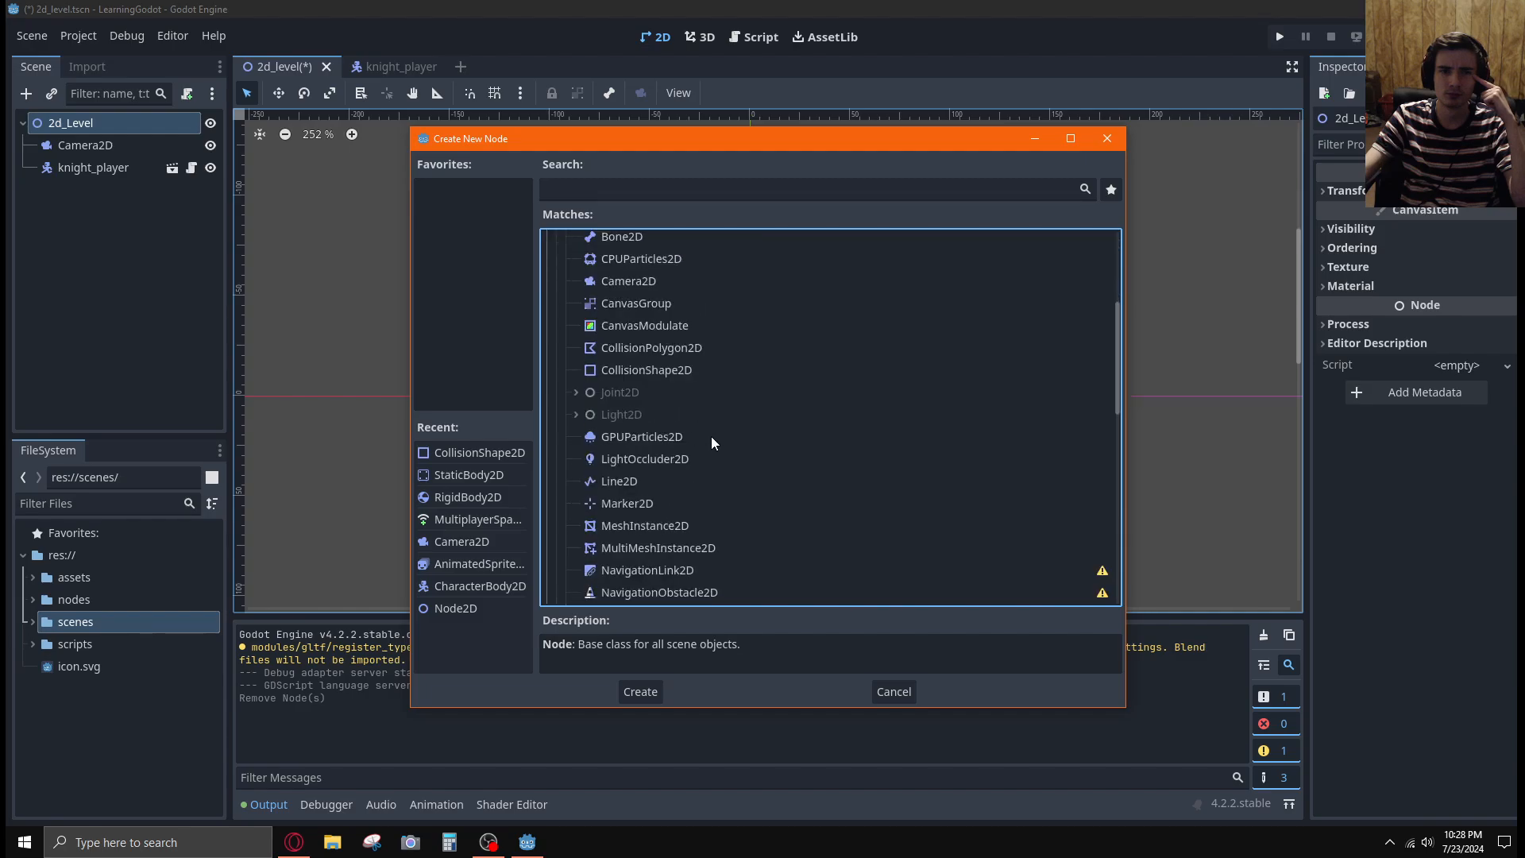
scroll(710, 439, down, 3)
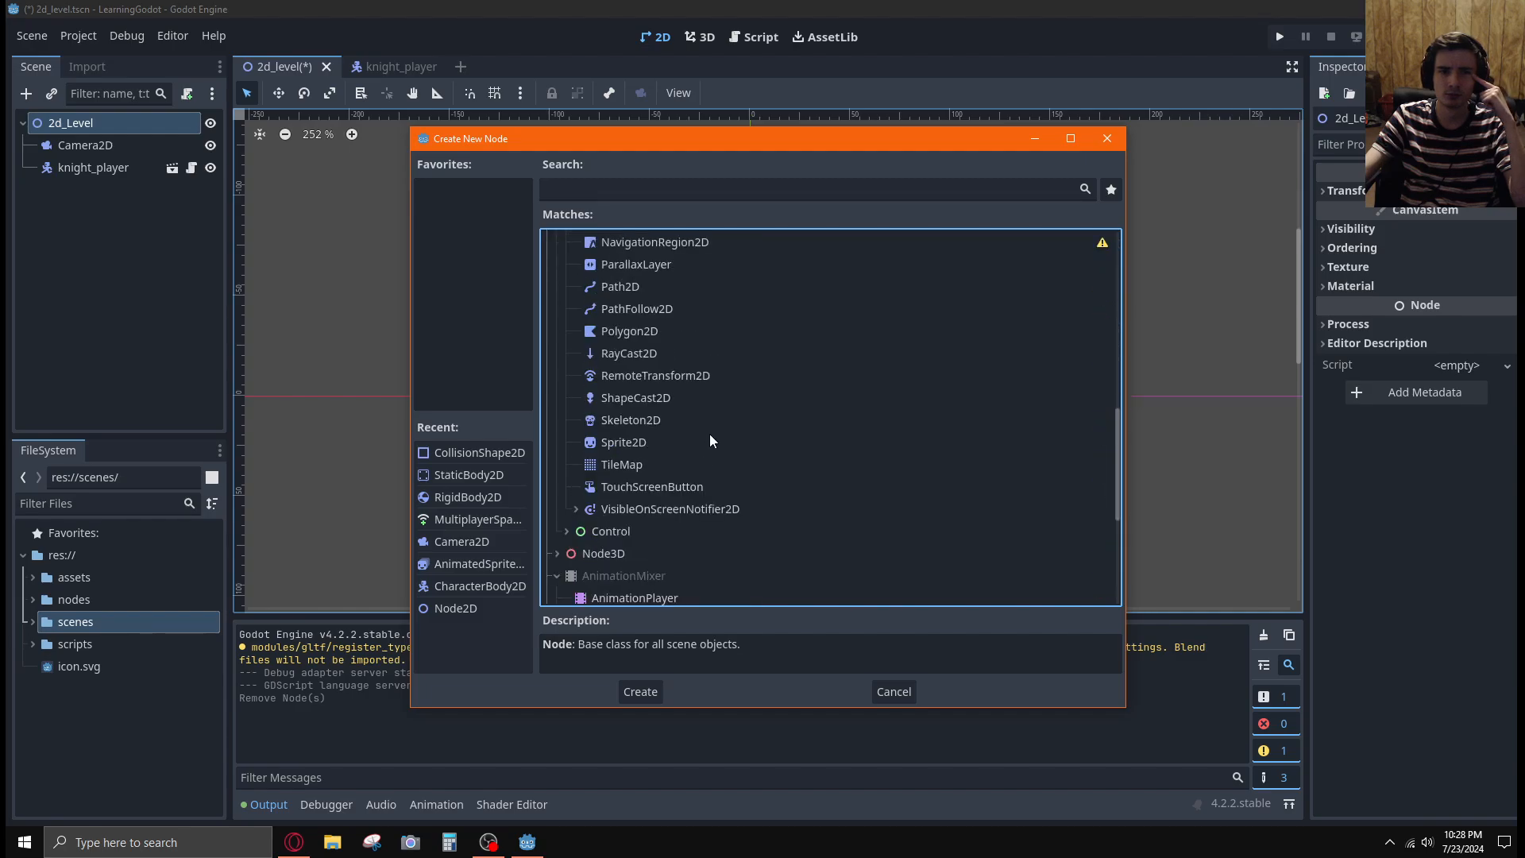
click(662, 467)
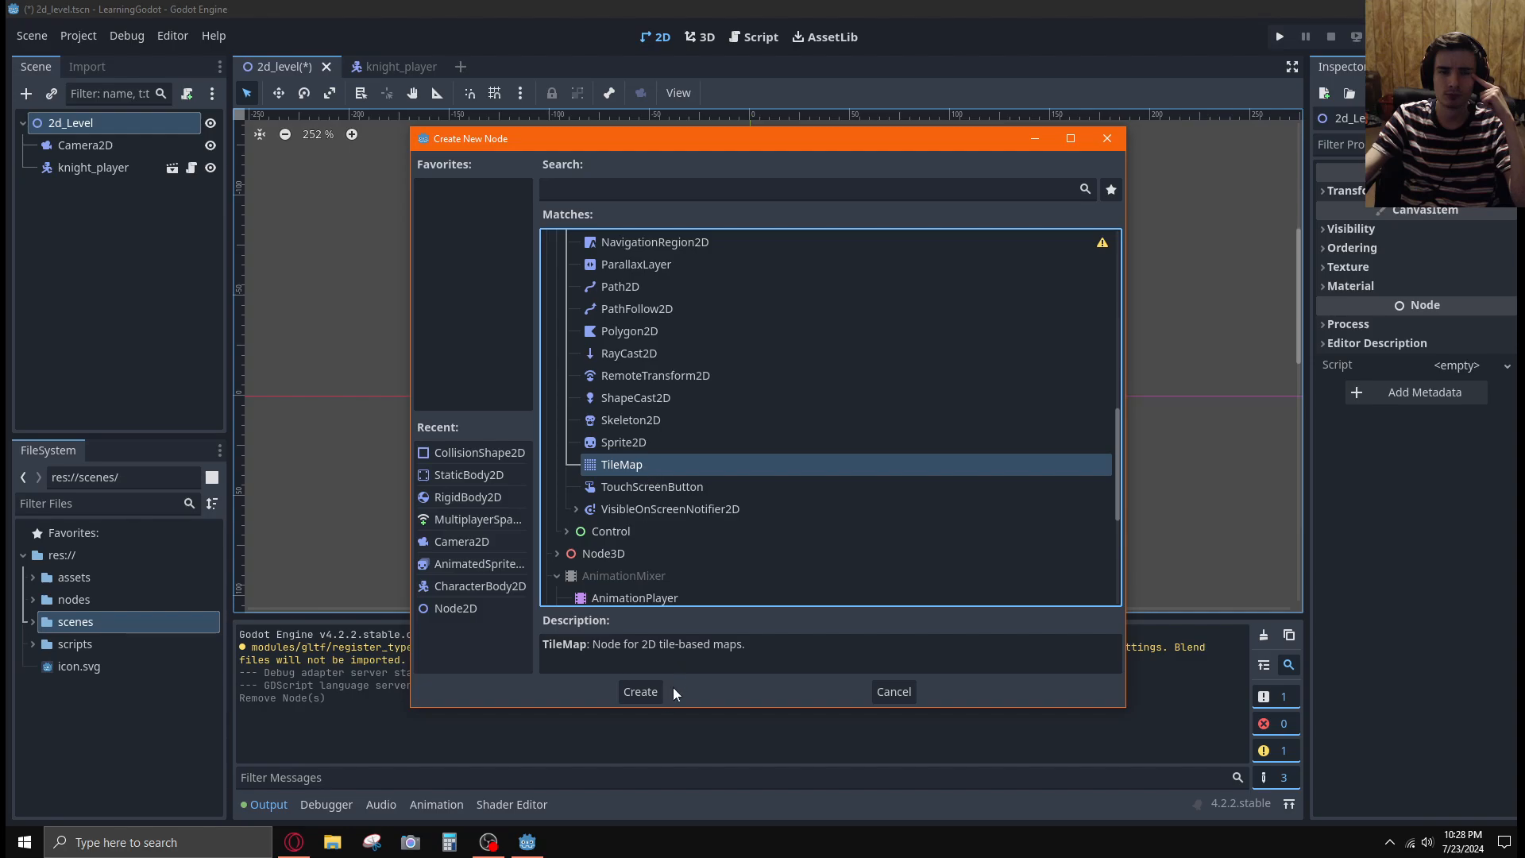
click(637, 691)
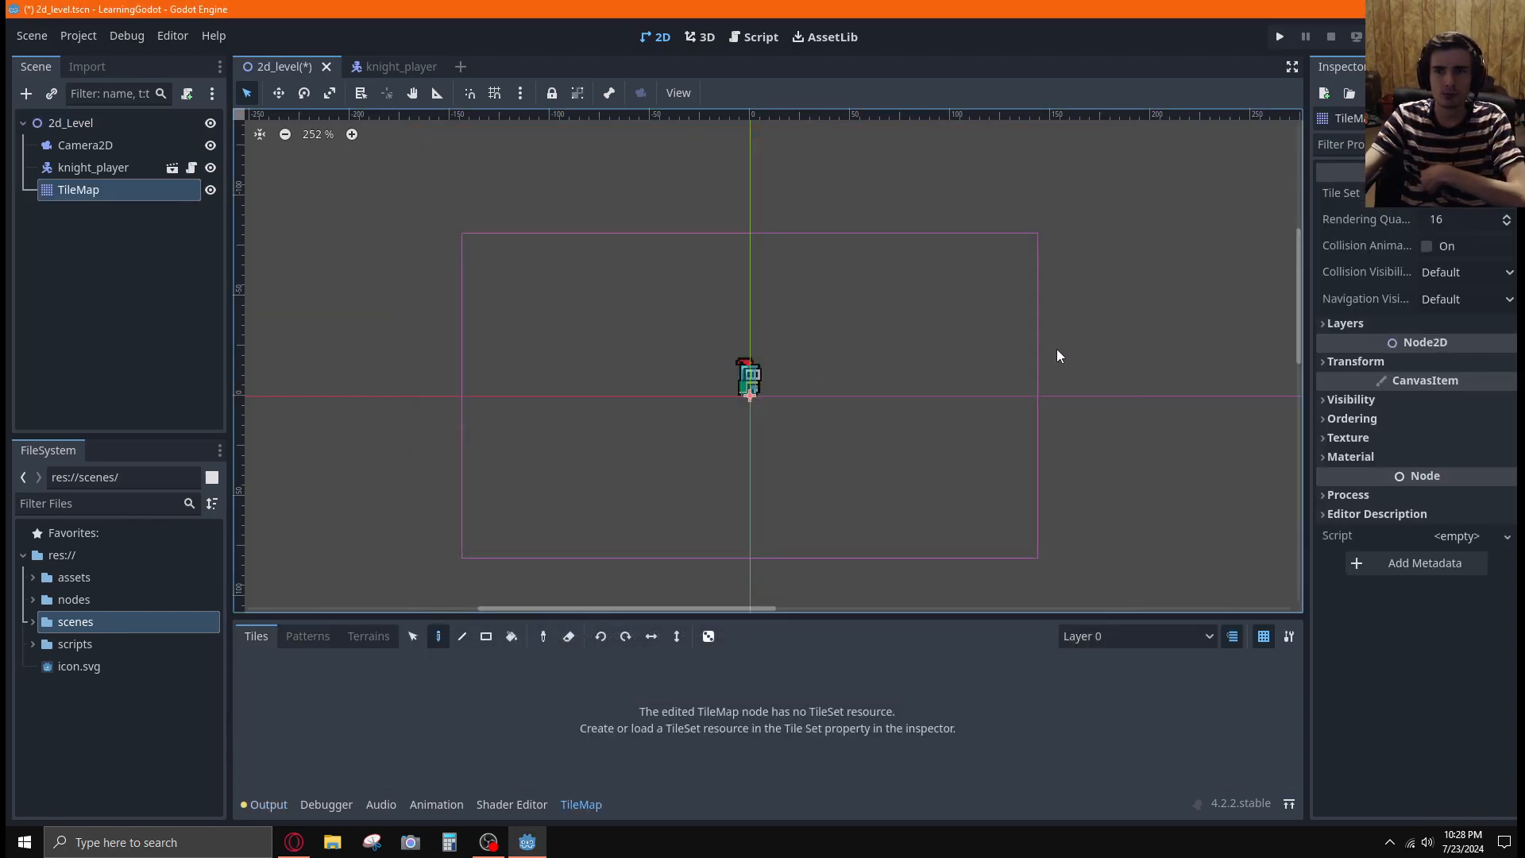
Create a new TileSet resource for the TileMap node and look over the resource's options
click(1461, 193)
click(1458, 218)
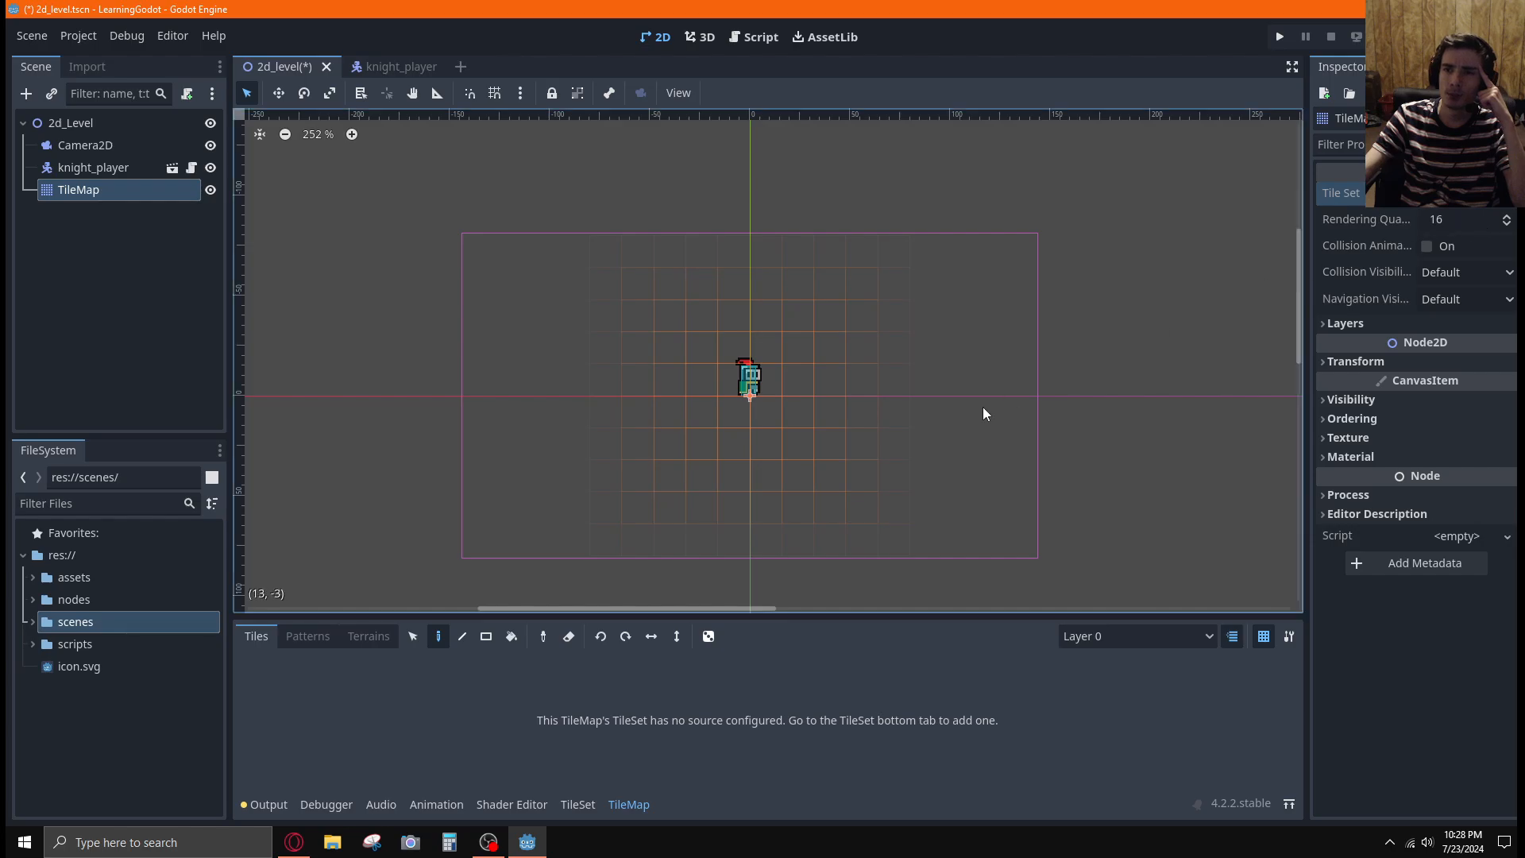
click(1507, 193)
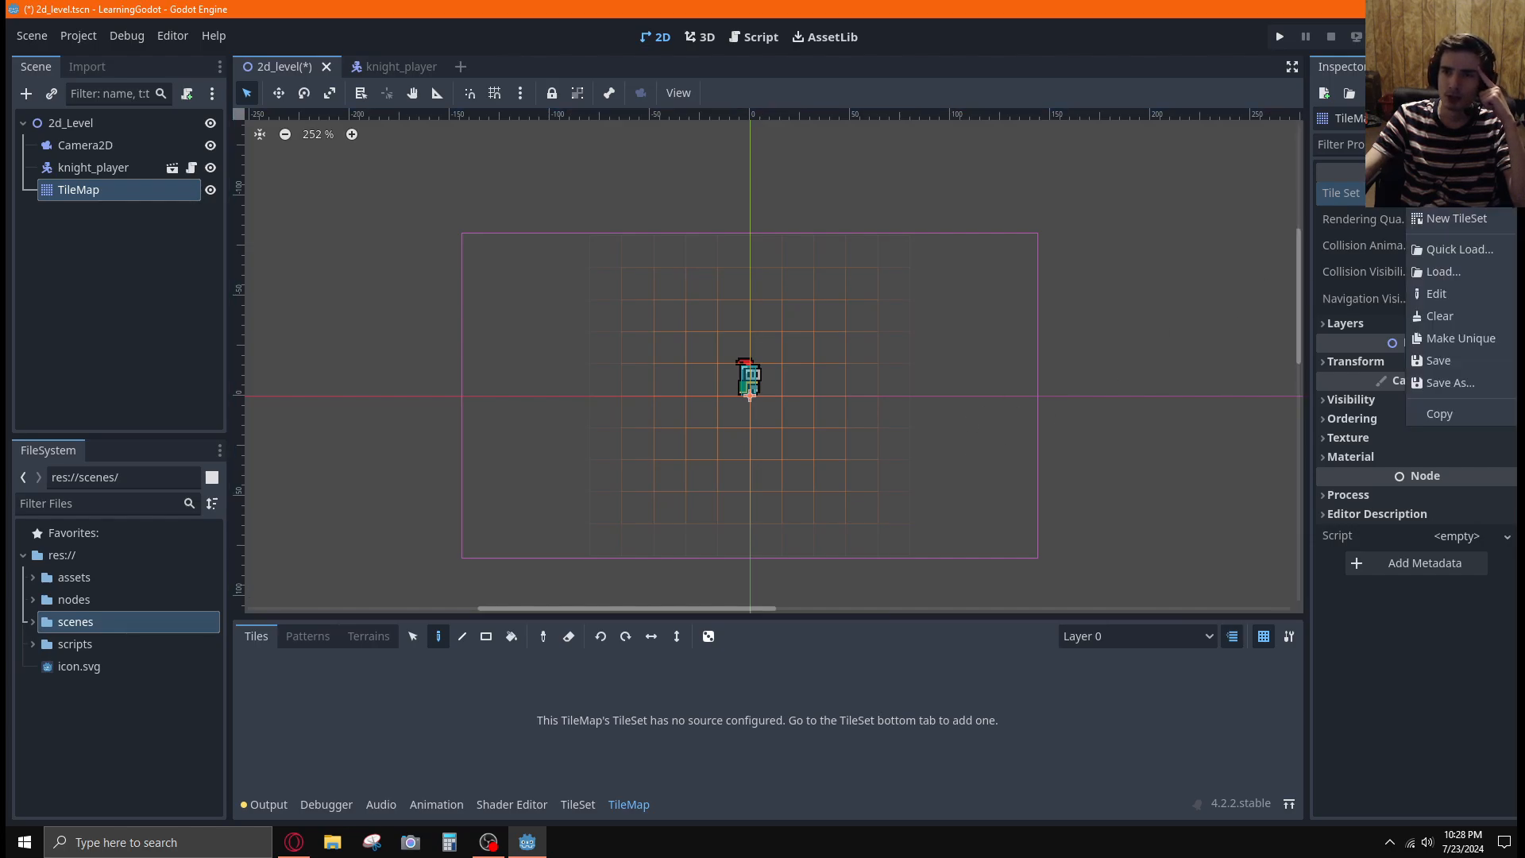
click(1474, 194)
click(1474, 193)
click(1474, 193)
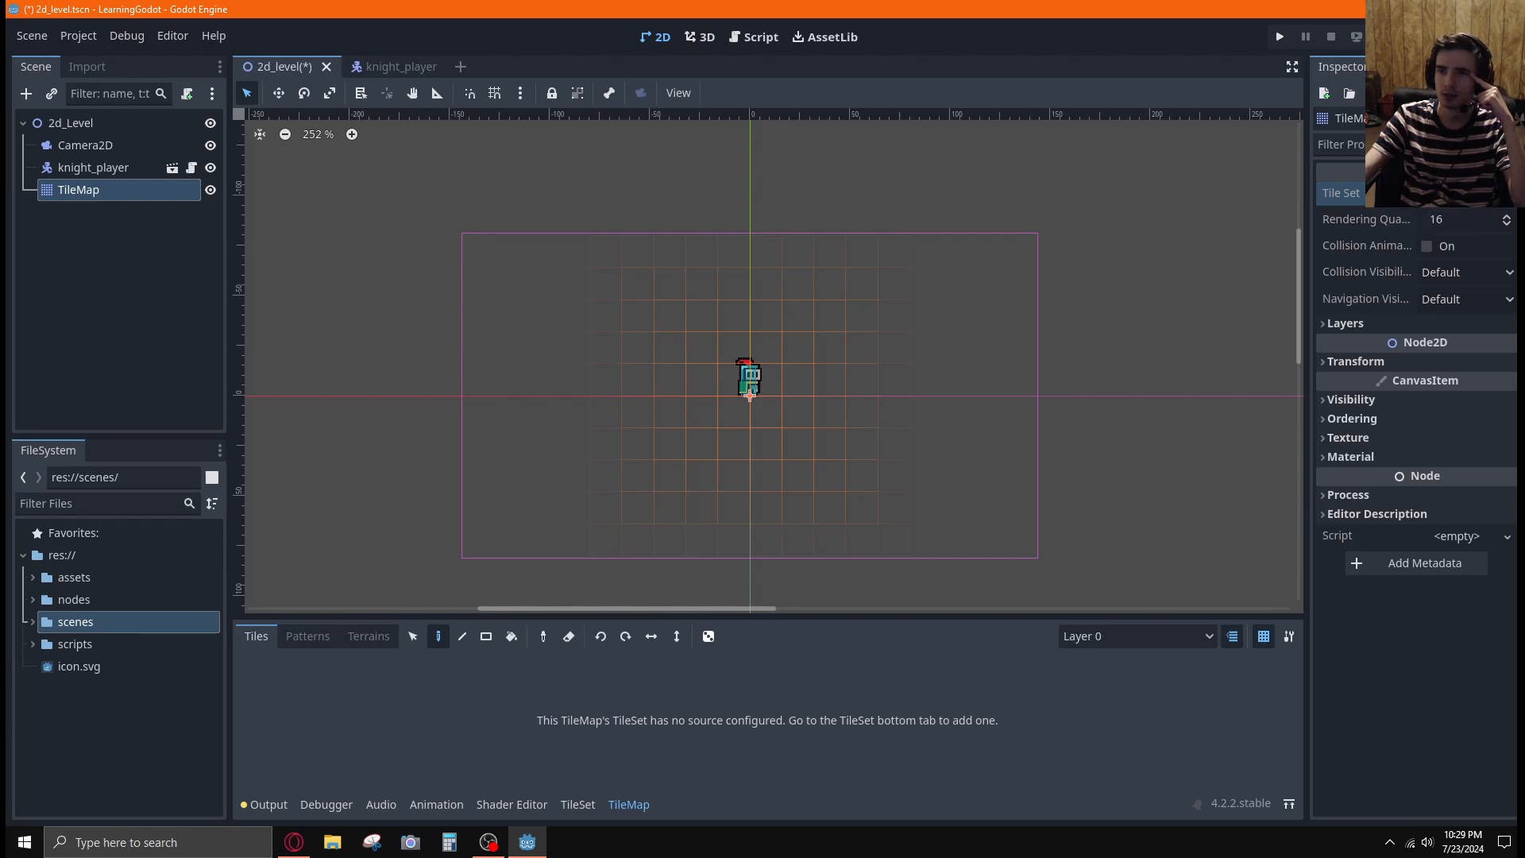
click(1506, 193)
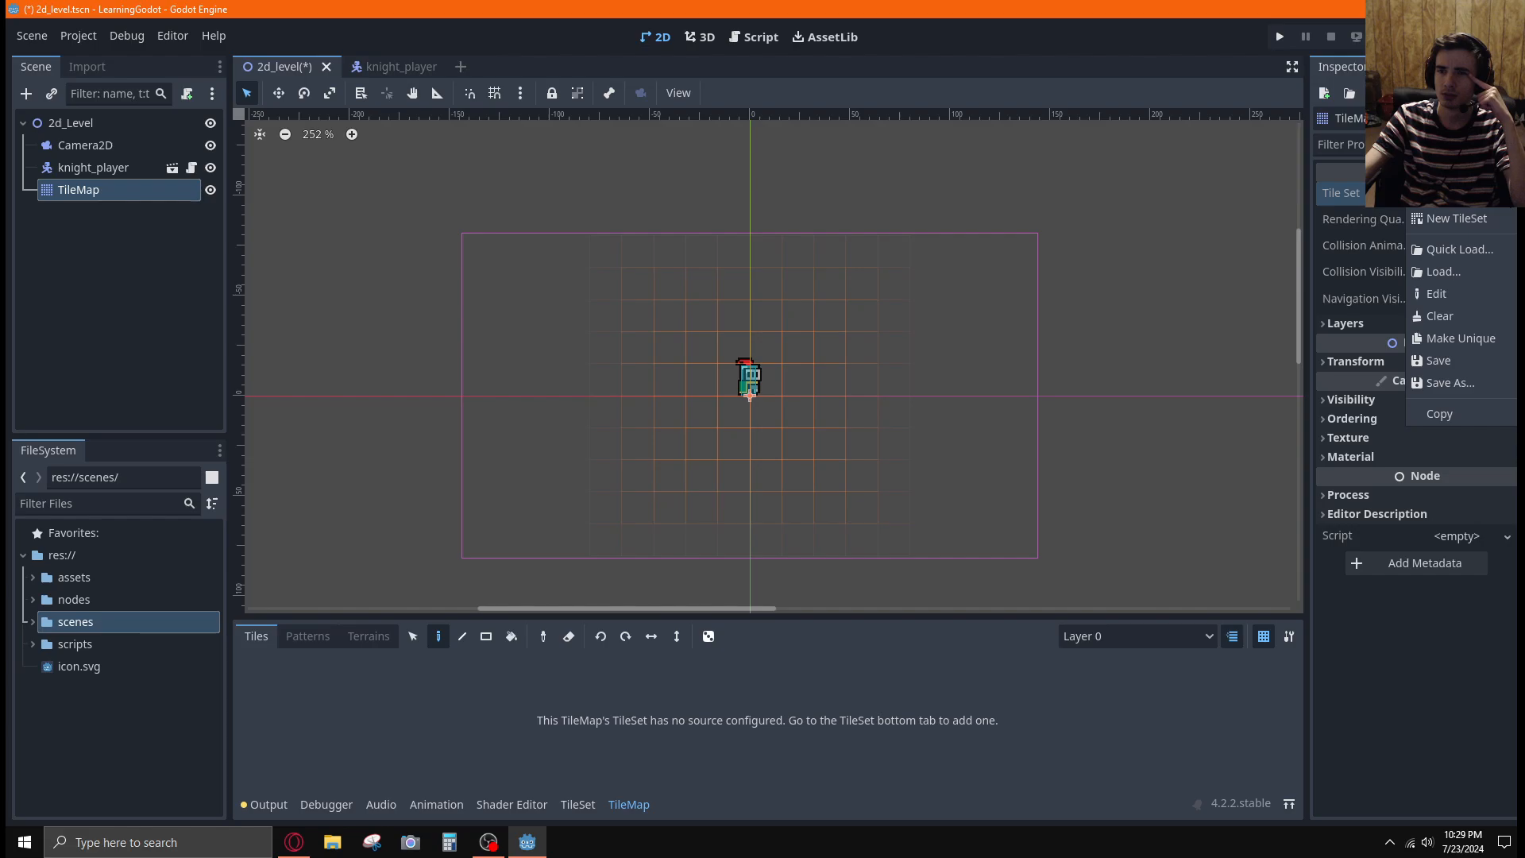
key(Escape)
right_click(100, 123)
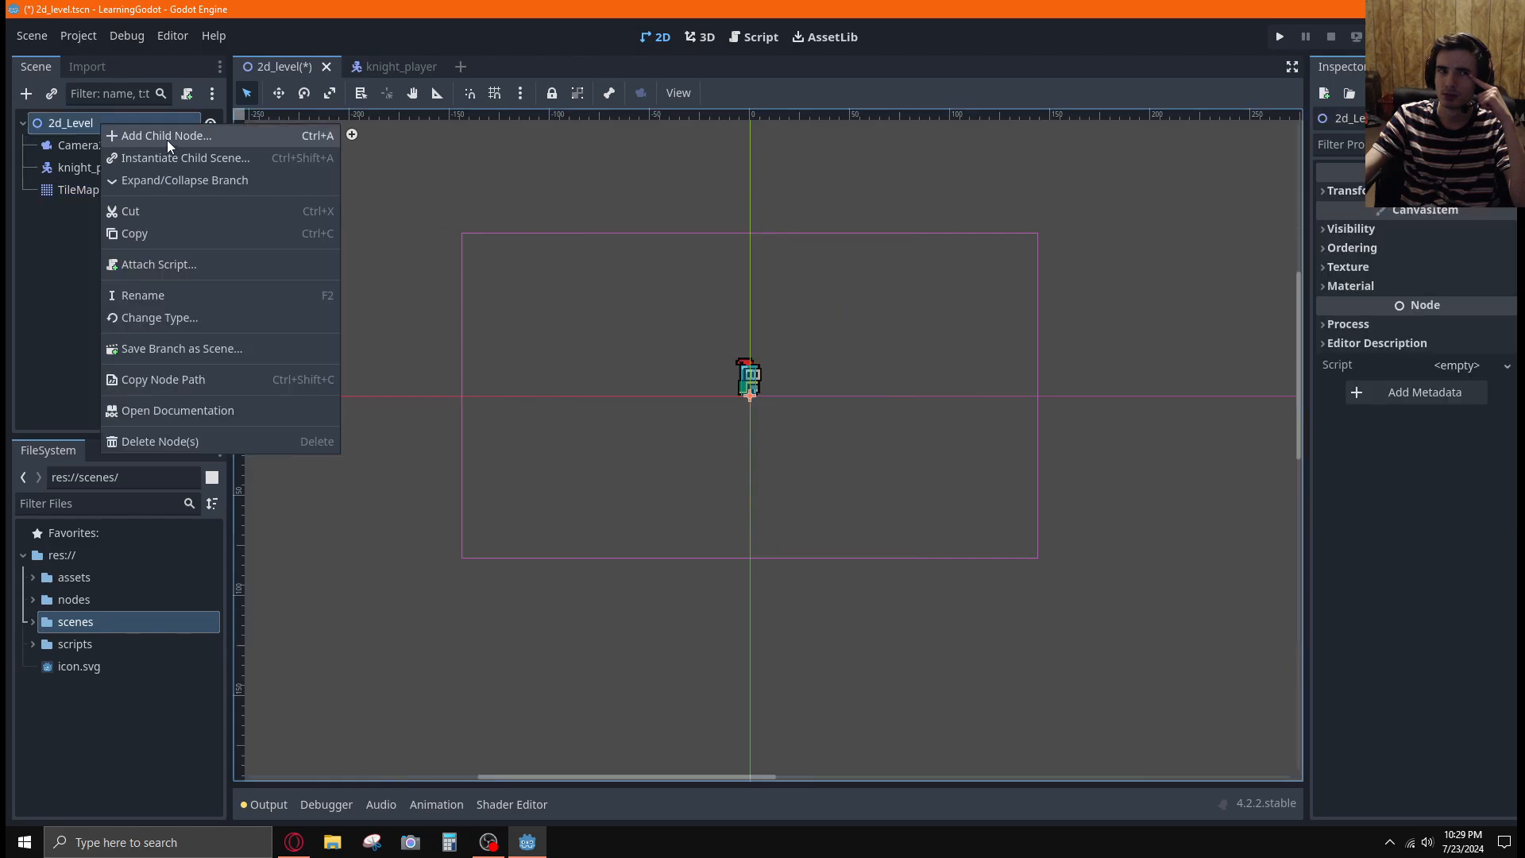
click(62, 183)
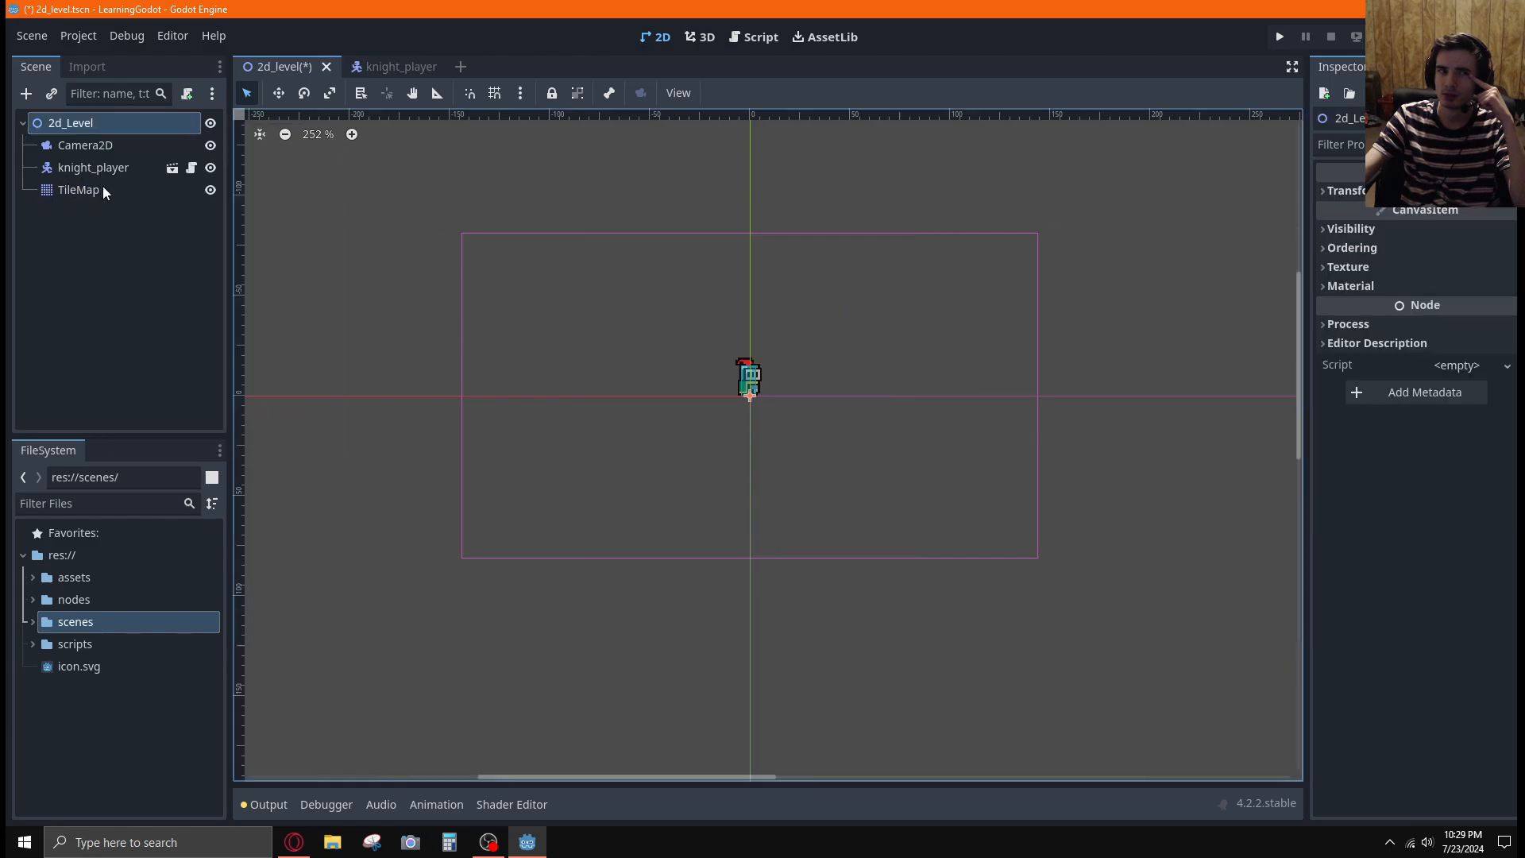
click(92, 190)
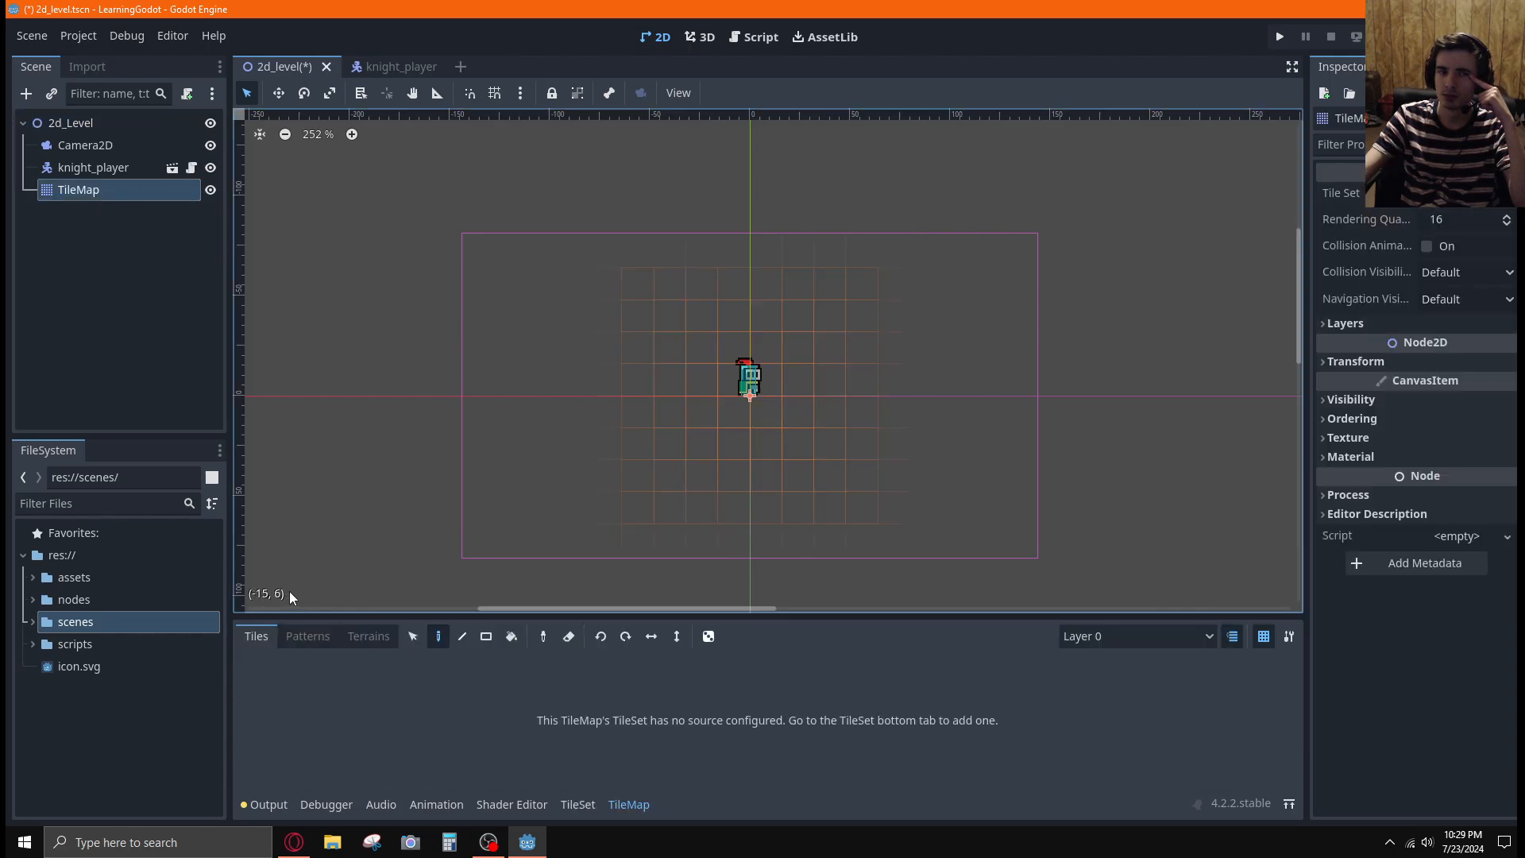
Add a second TileMap node as a child of 2d_Level
click(93, 122)
right_click(94, 122)
click(159, 135)
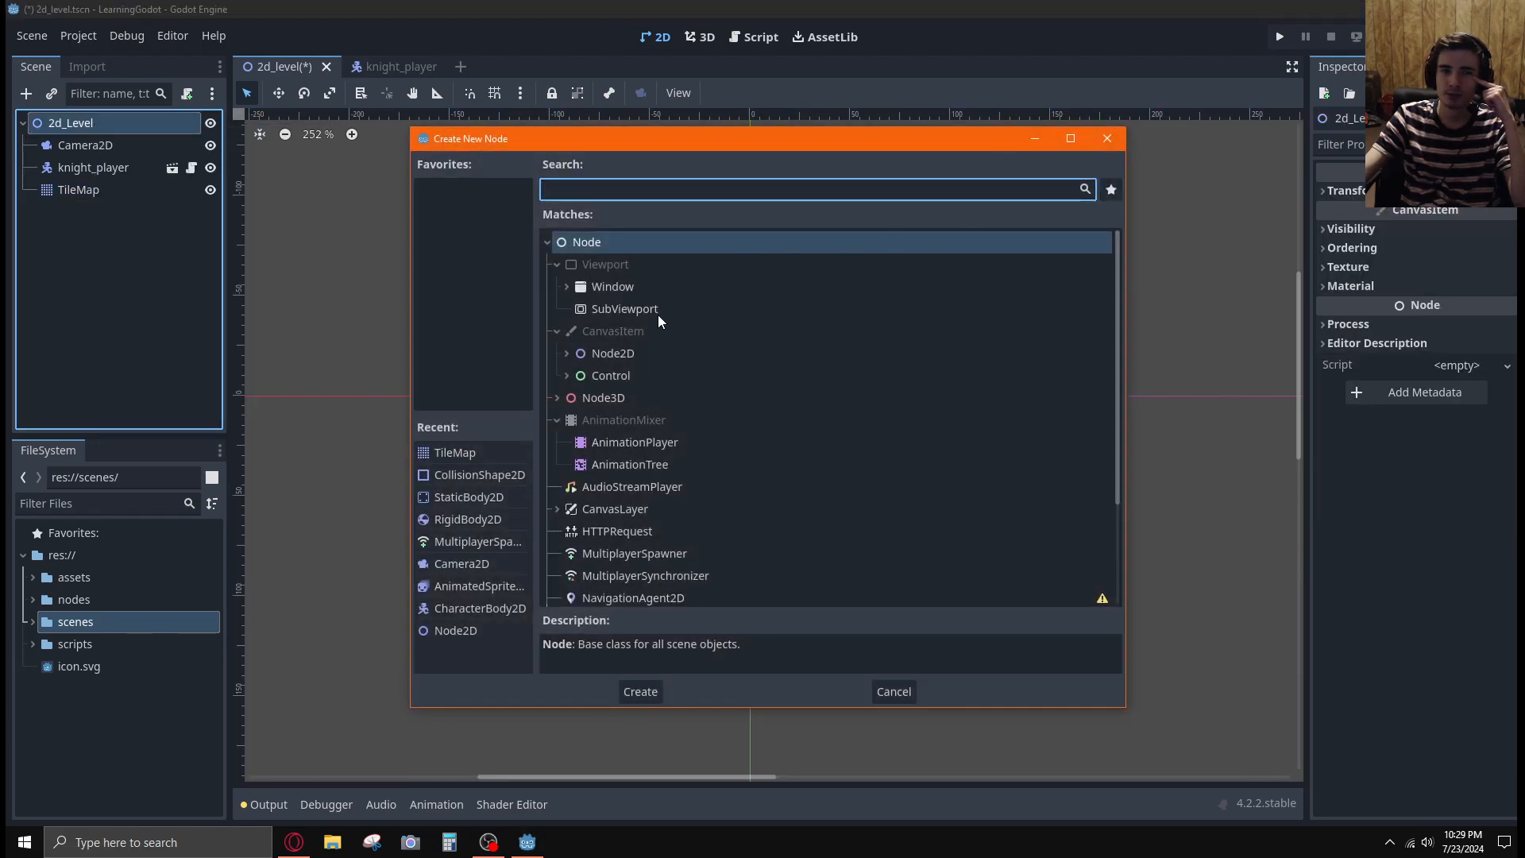
scroll(592, 345, down, 2)
scroll(570, 374, up, 2)
click(566, 352)
scroll(665, 437, down, 10)
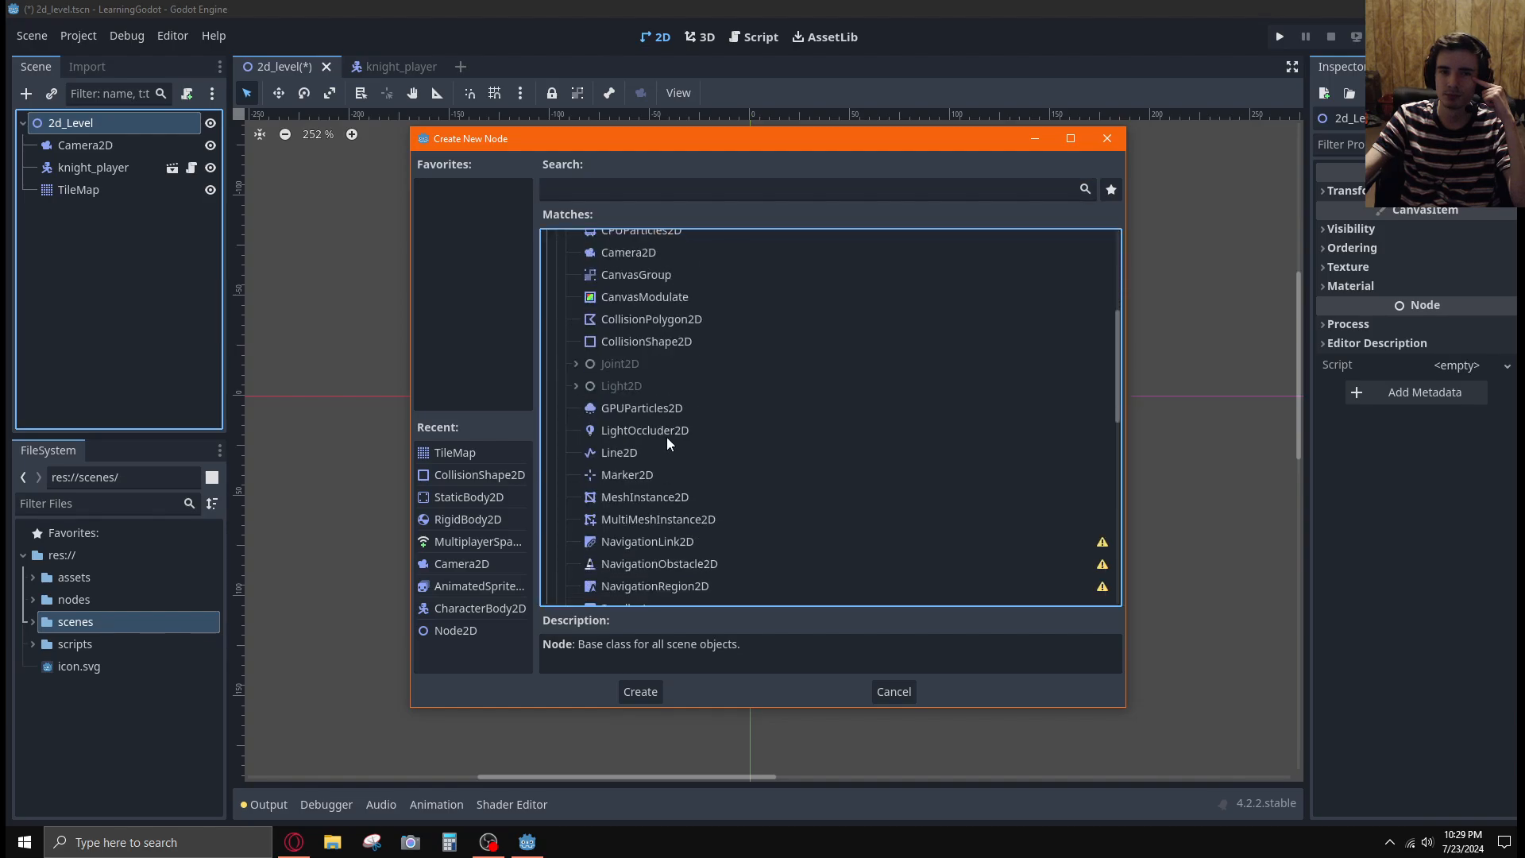
click(612, 390)
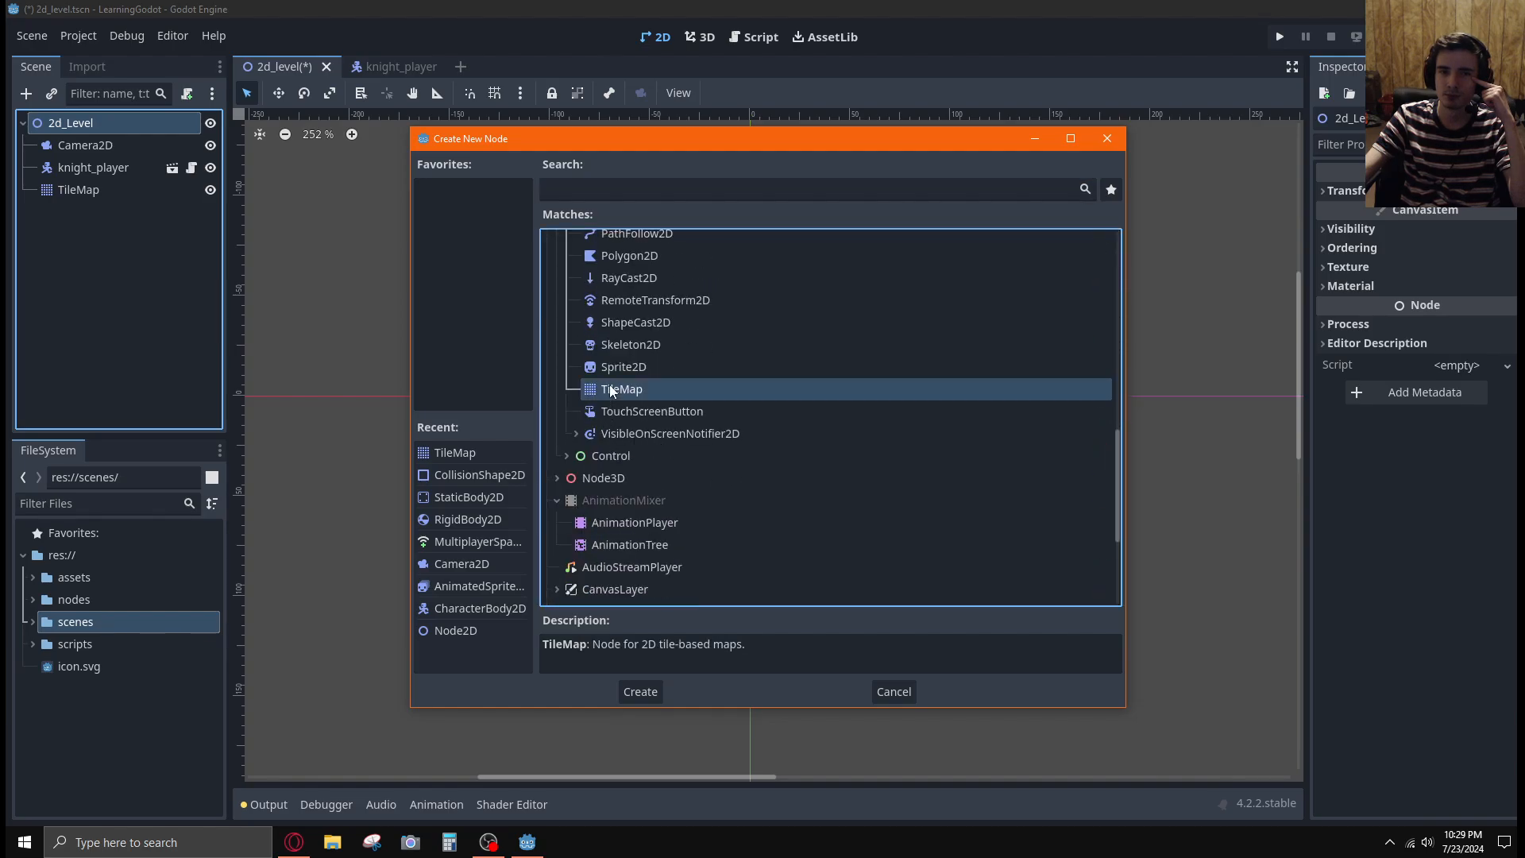
click(646, 686)
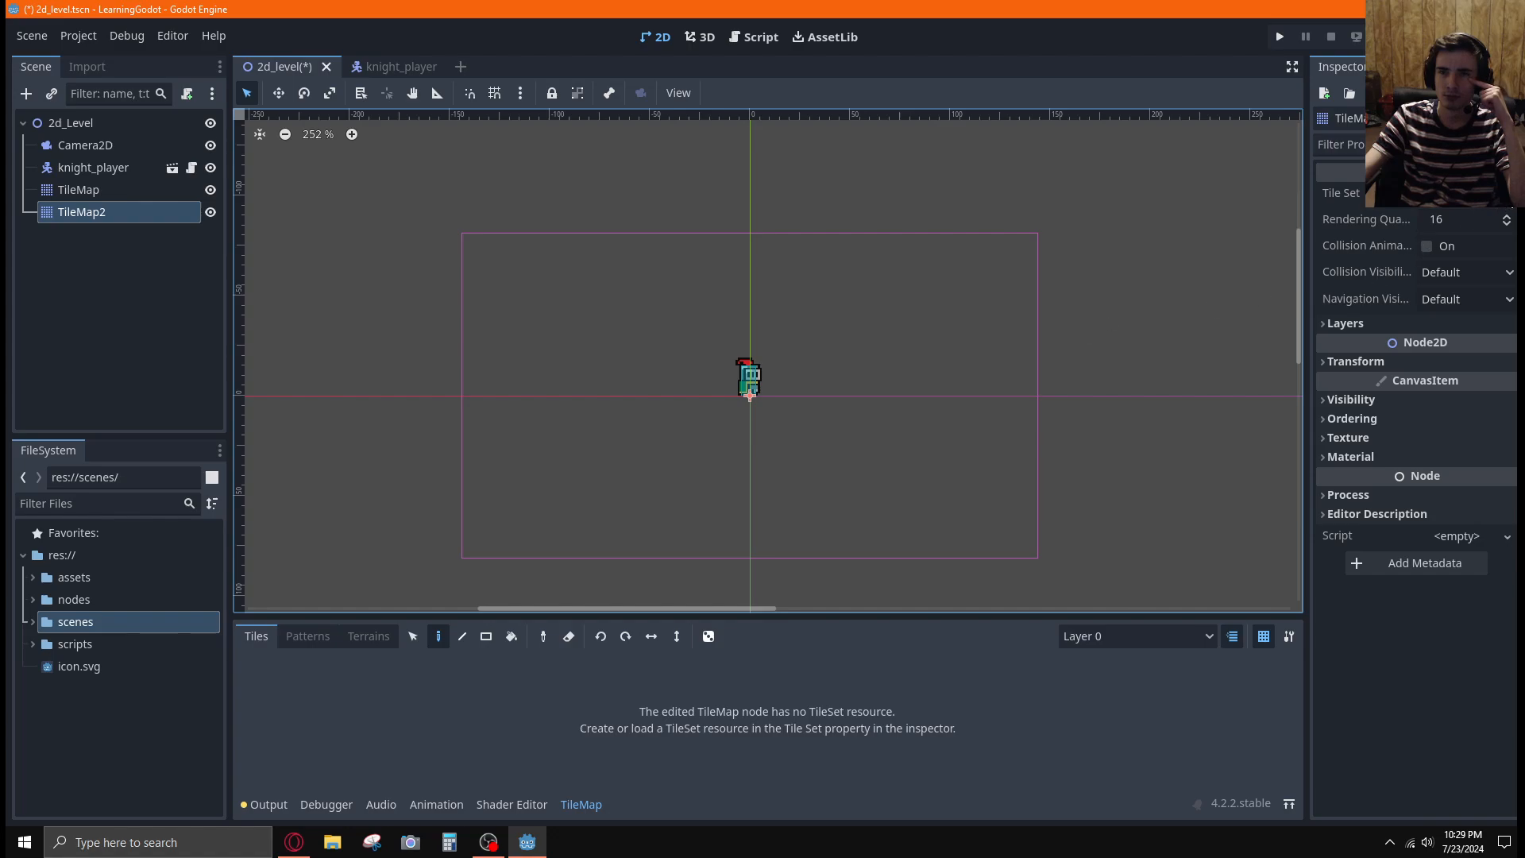
Check the Tile Set options of the second TileMap node and delete that node from the scene
click(1461, 193)
click(1469, 194)
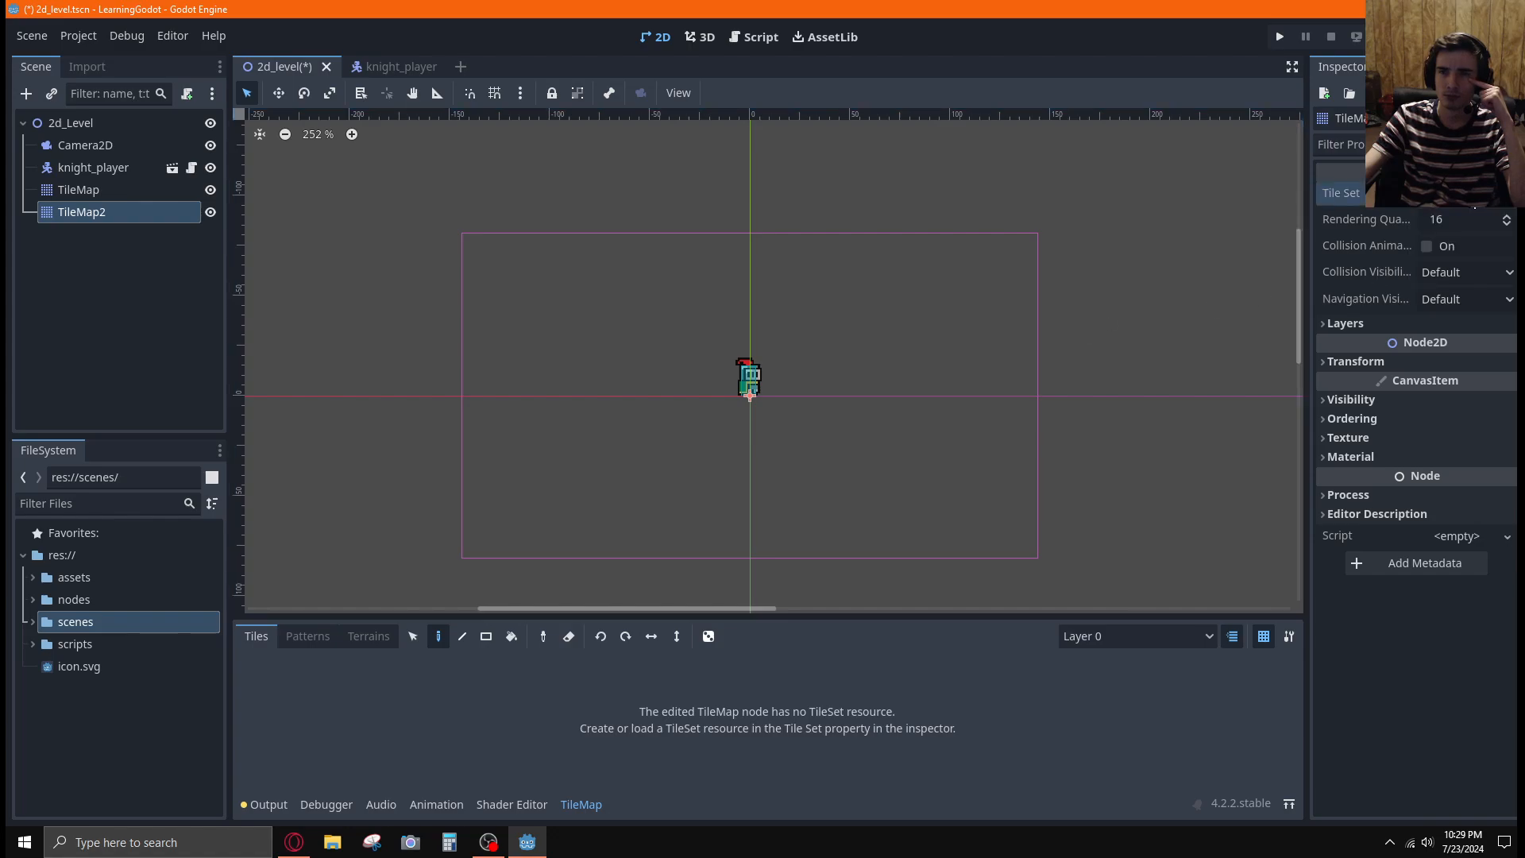
click(1475, 209)
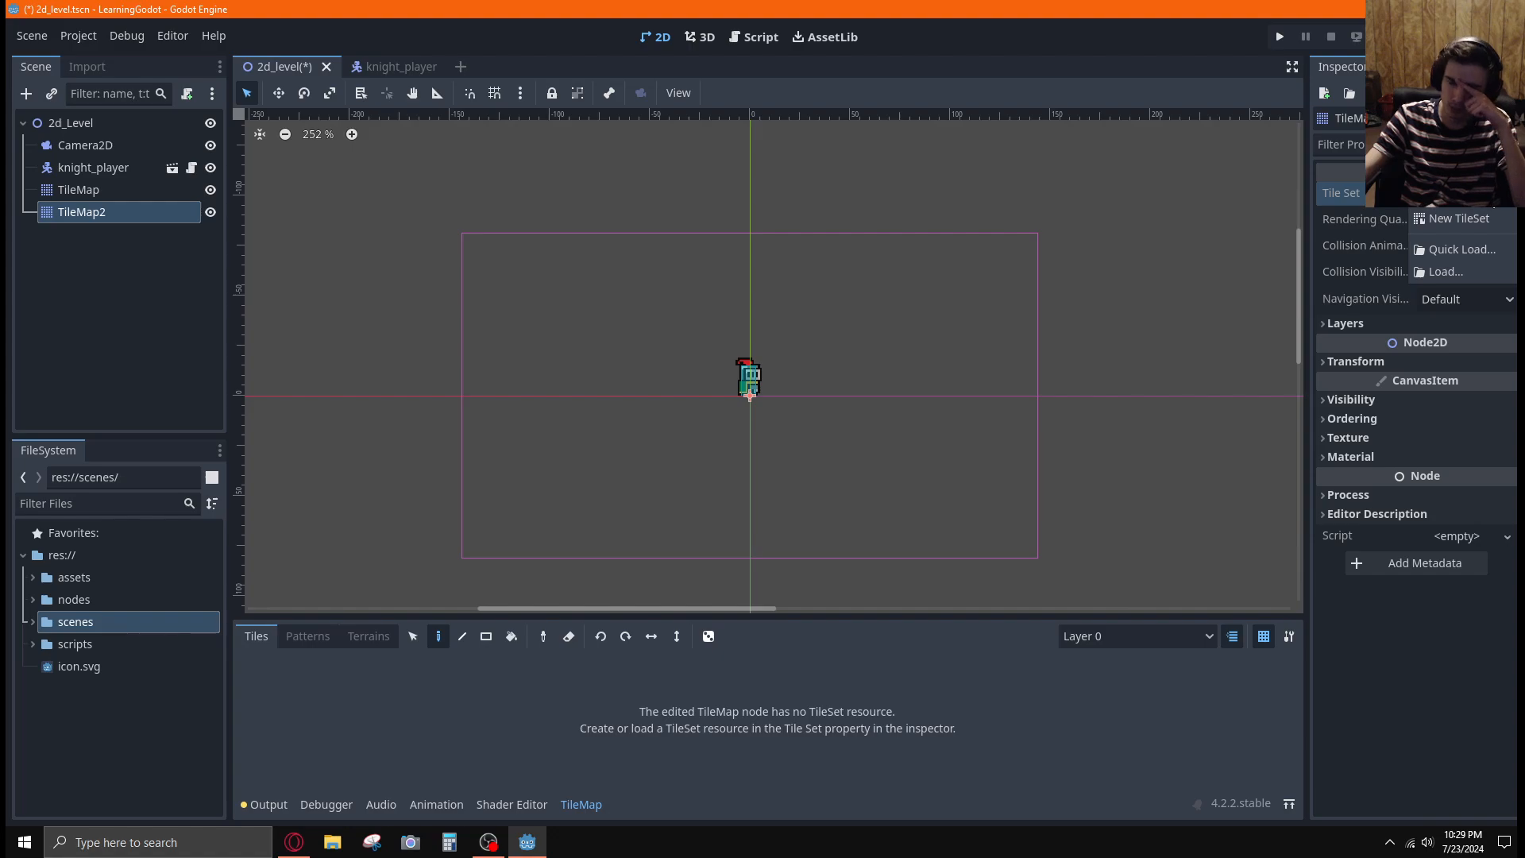
click(133, 293)
click(97, 259)
click(88, 216)
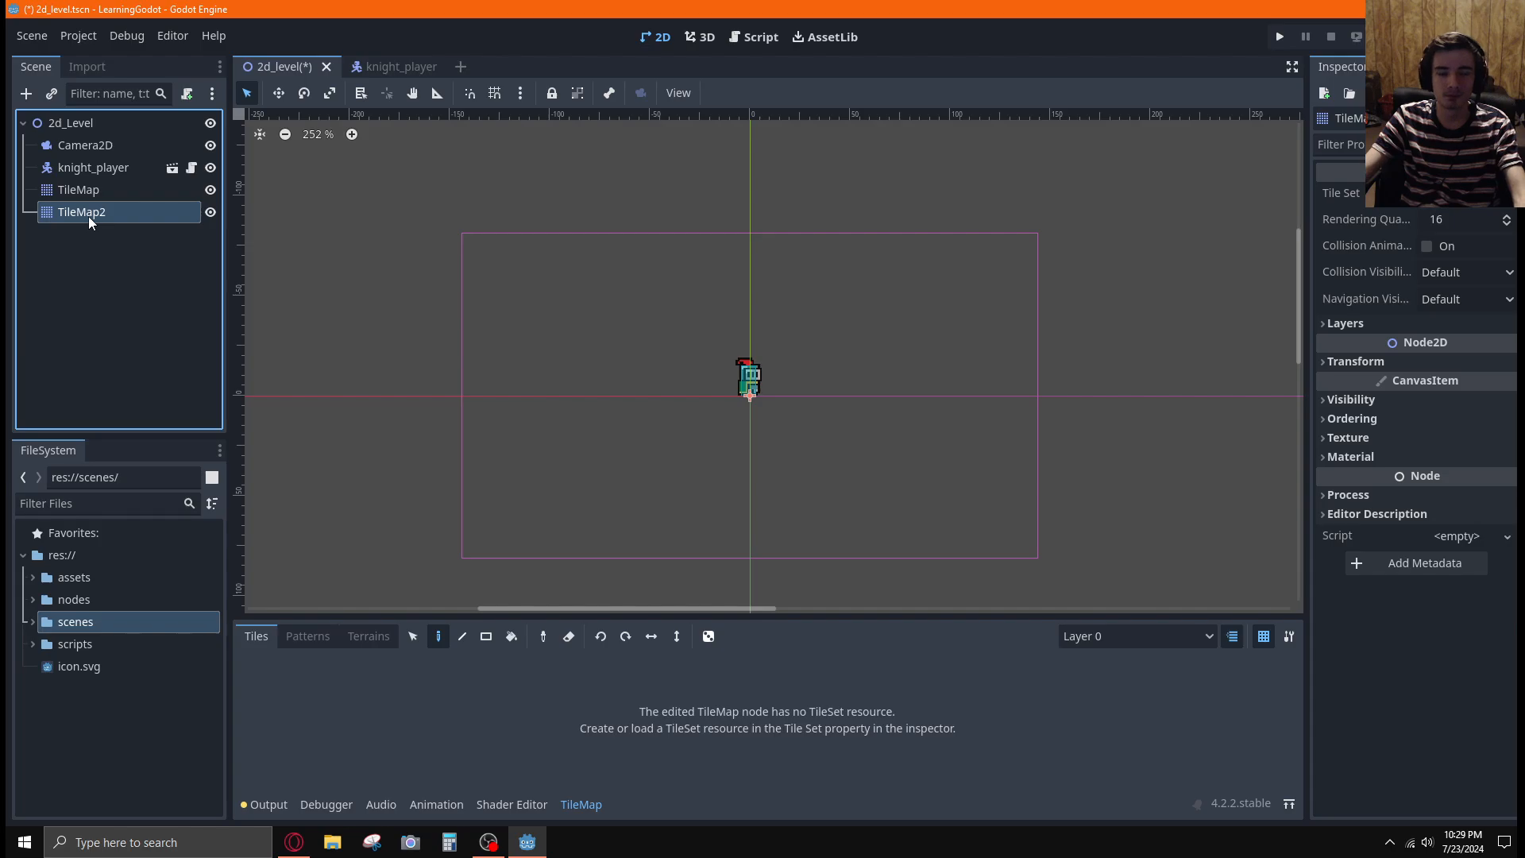
key(Delete)
click(754, 442)
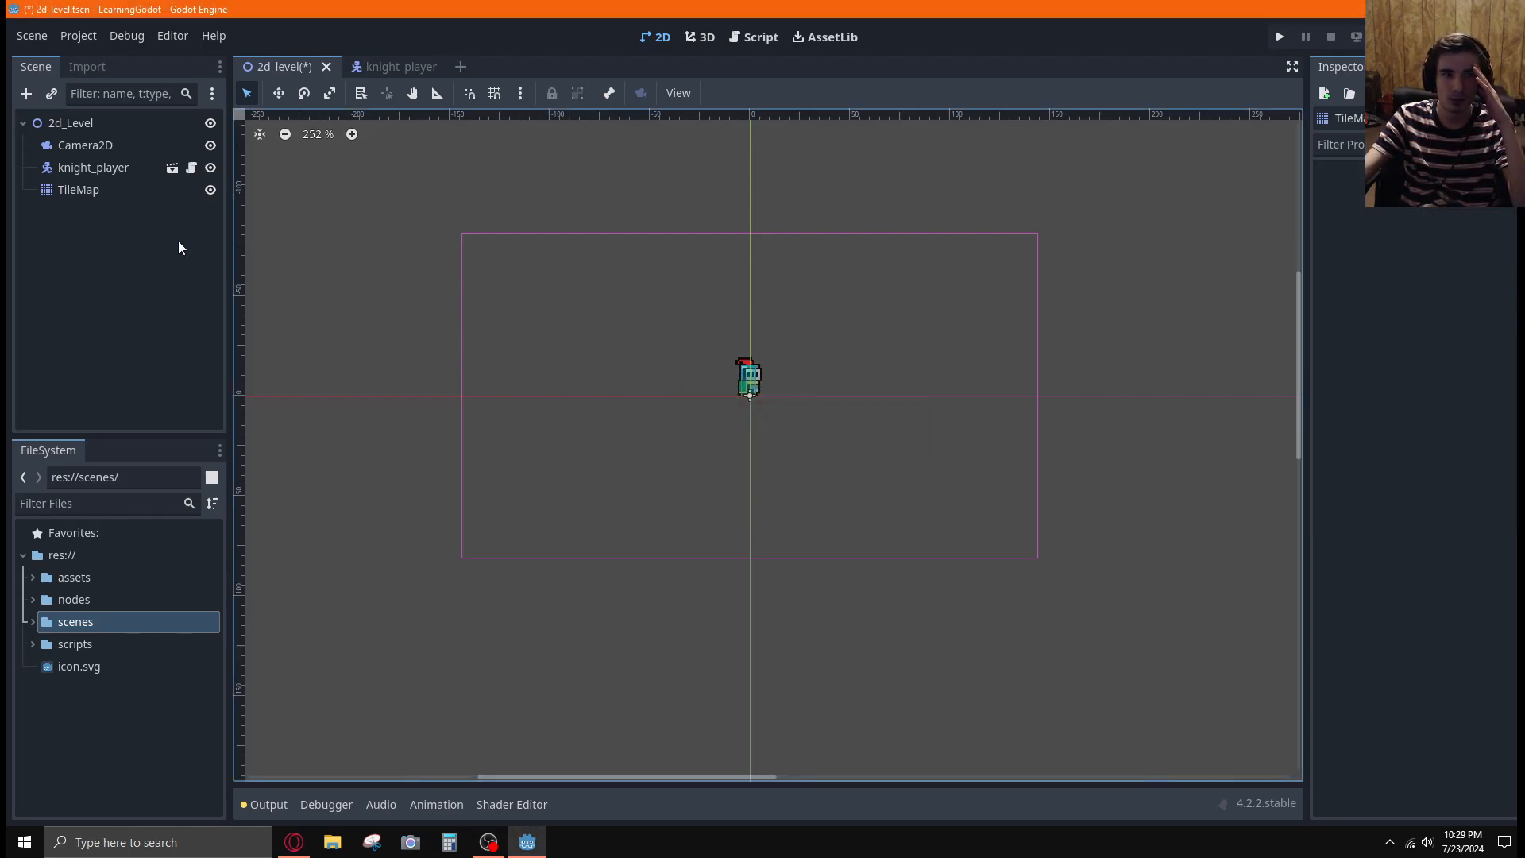
Select the TileMap node, check its Tile Set options and open the TileSet editor
click(80, 192)
click(1488, 193)
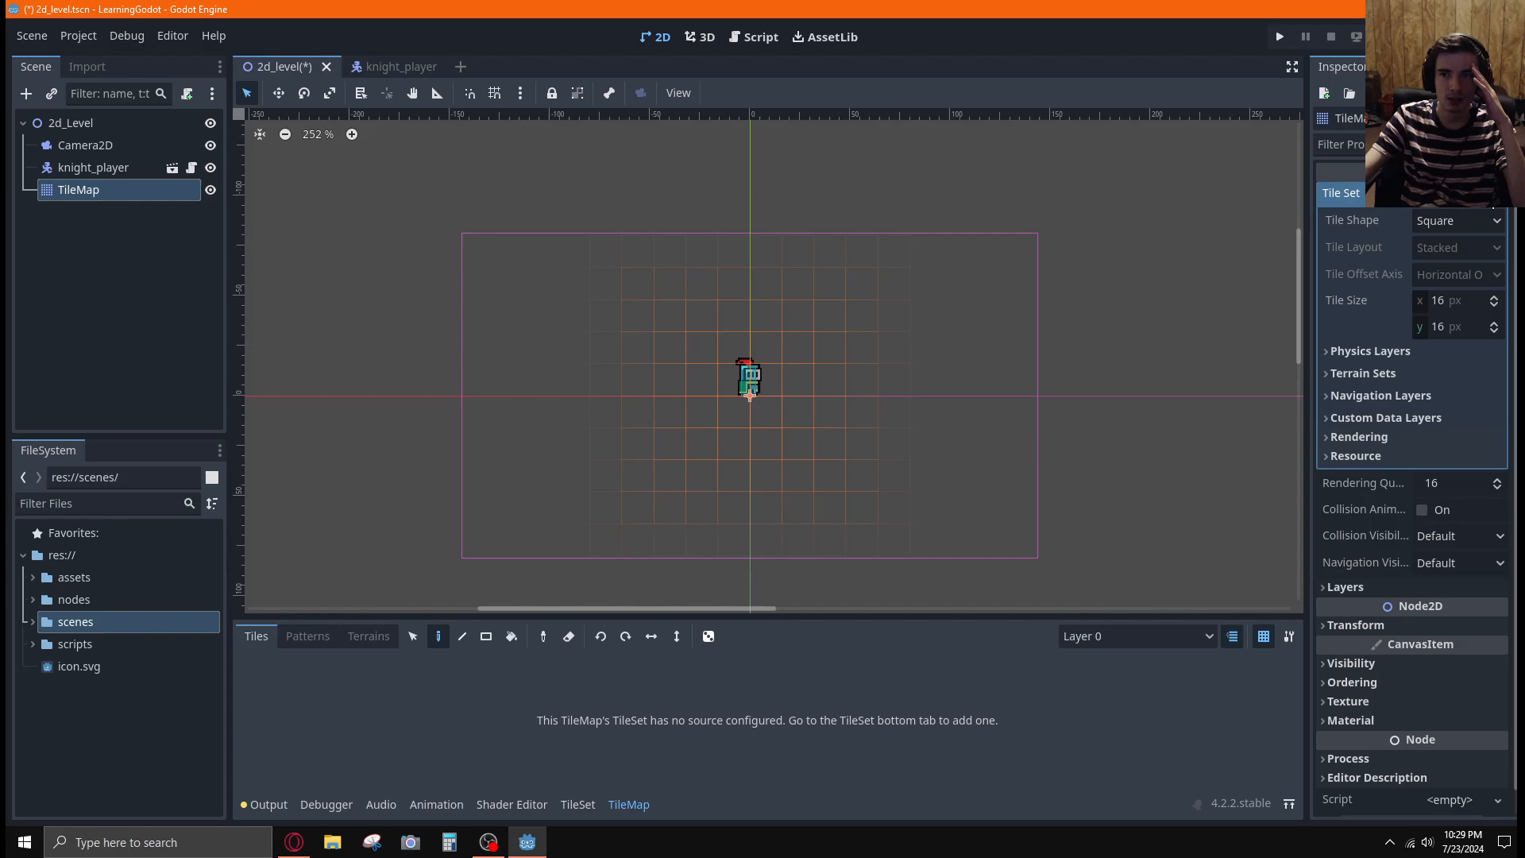
click(1505, 199)
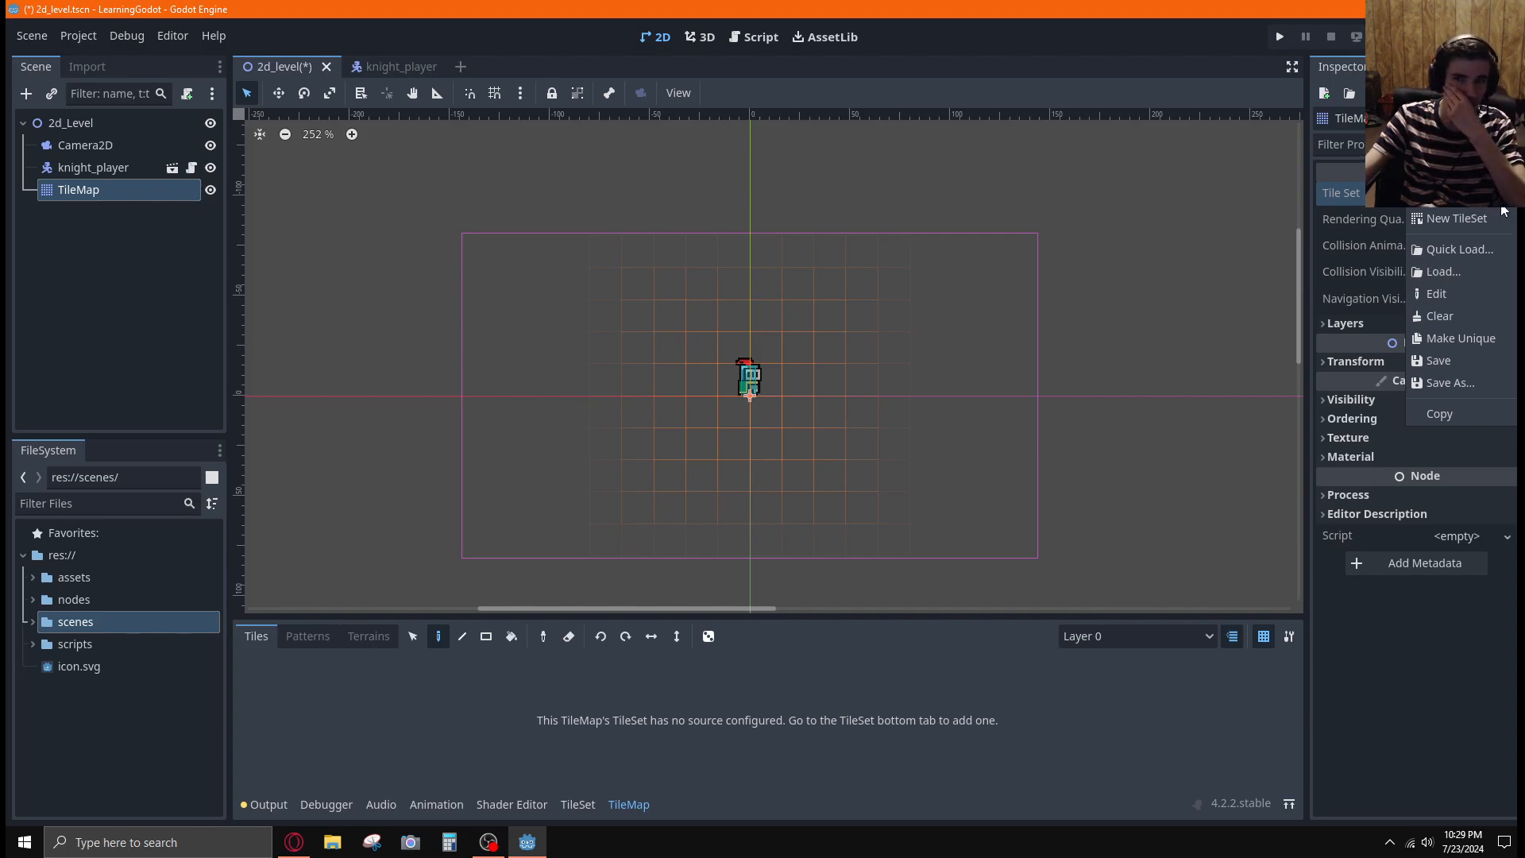
click(1505, 195)
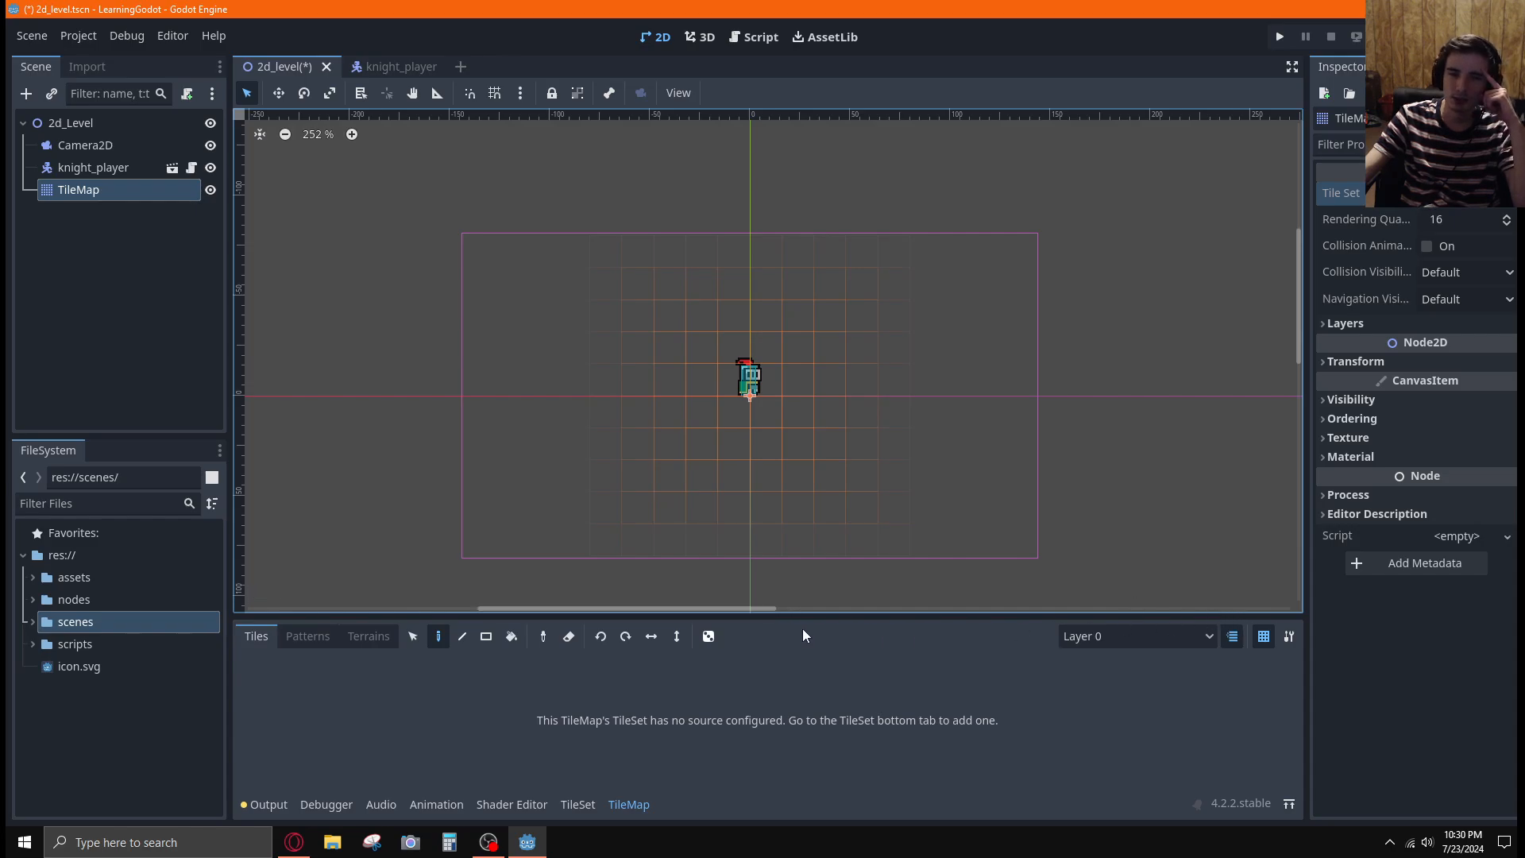
click(578, 805)
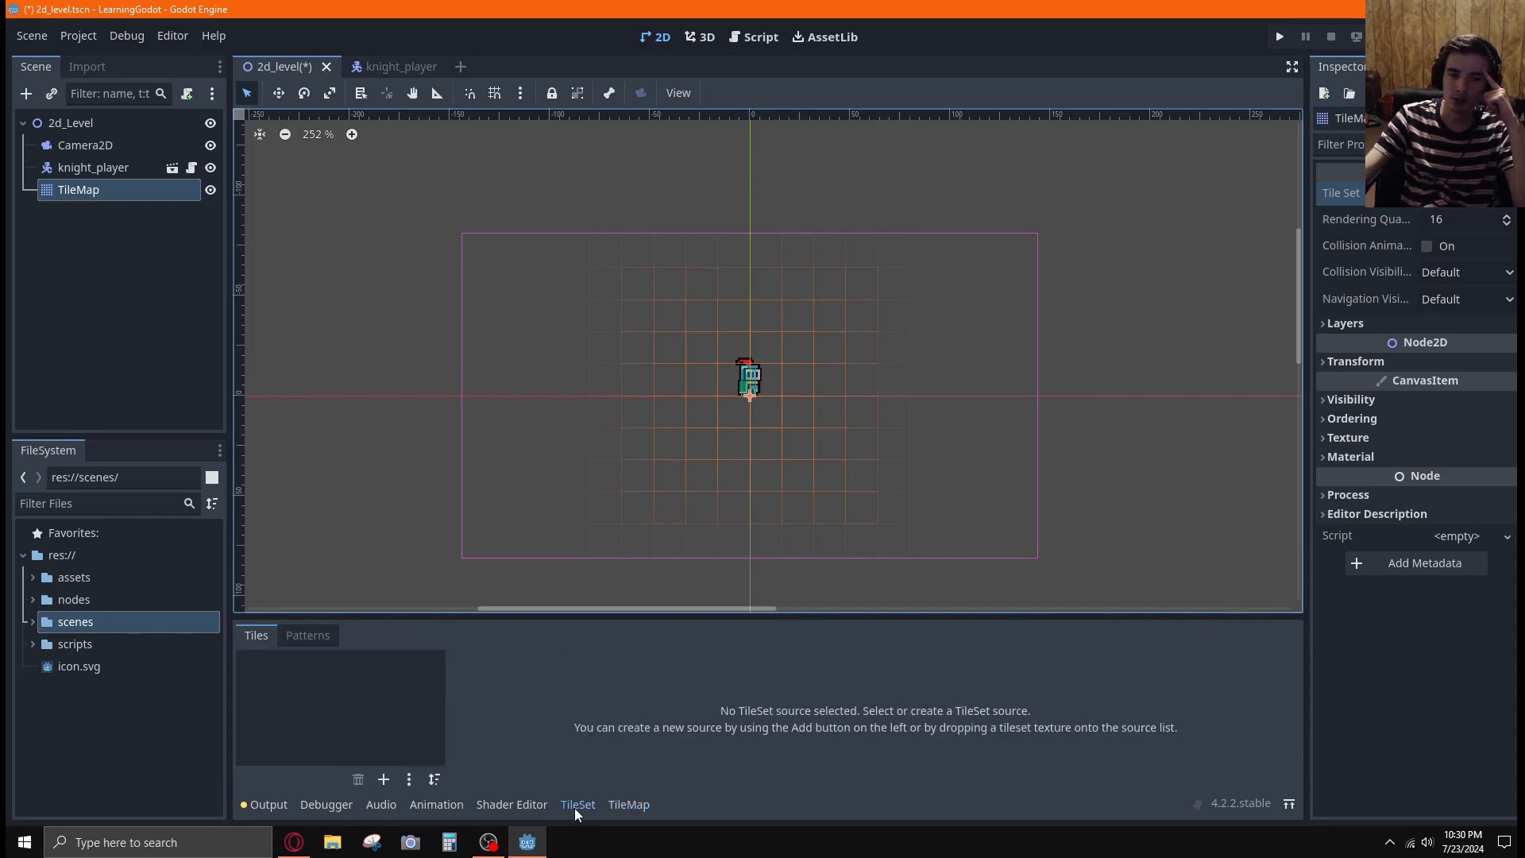
Add world_tileset.png from the assets/sprites folder as a TileSet atlas source and have its tiles created automatically
click(349, 710)
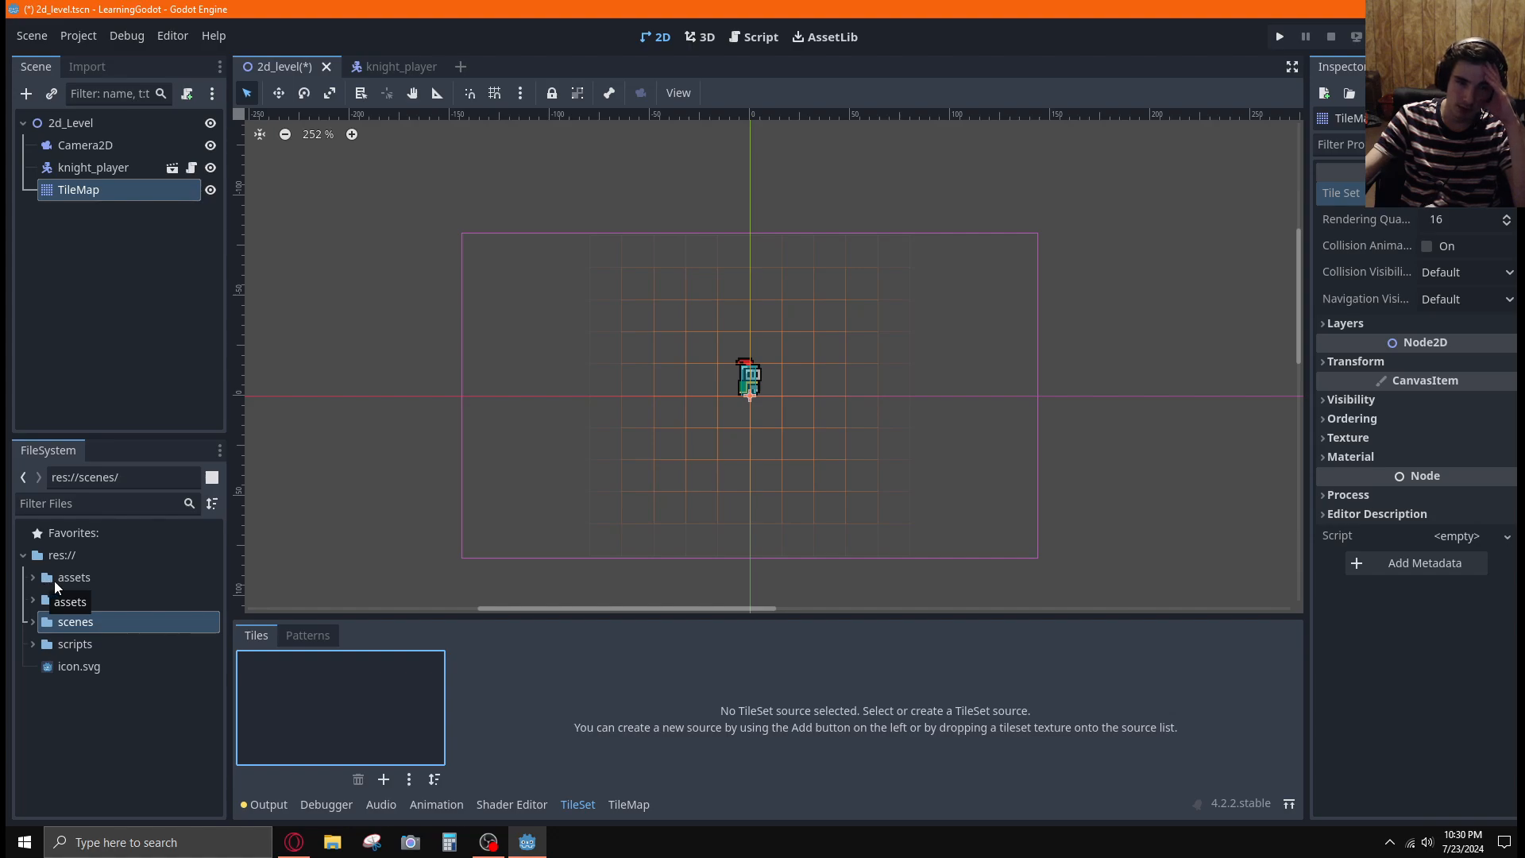
click(34, 577)
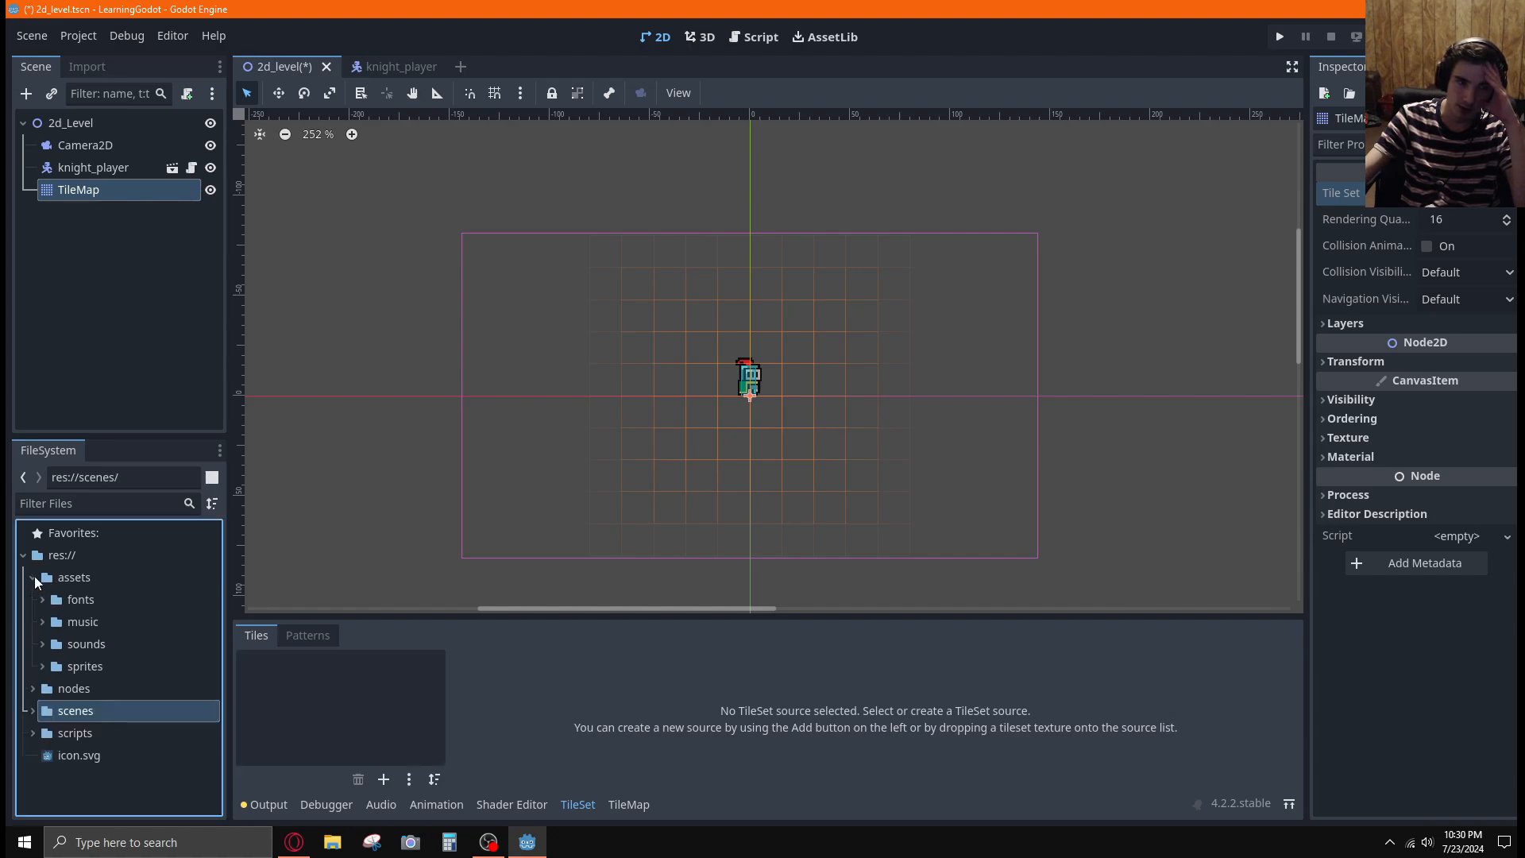
click(43, 666)
click(42, 643)
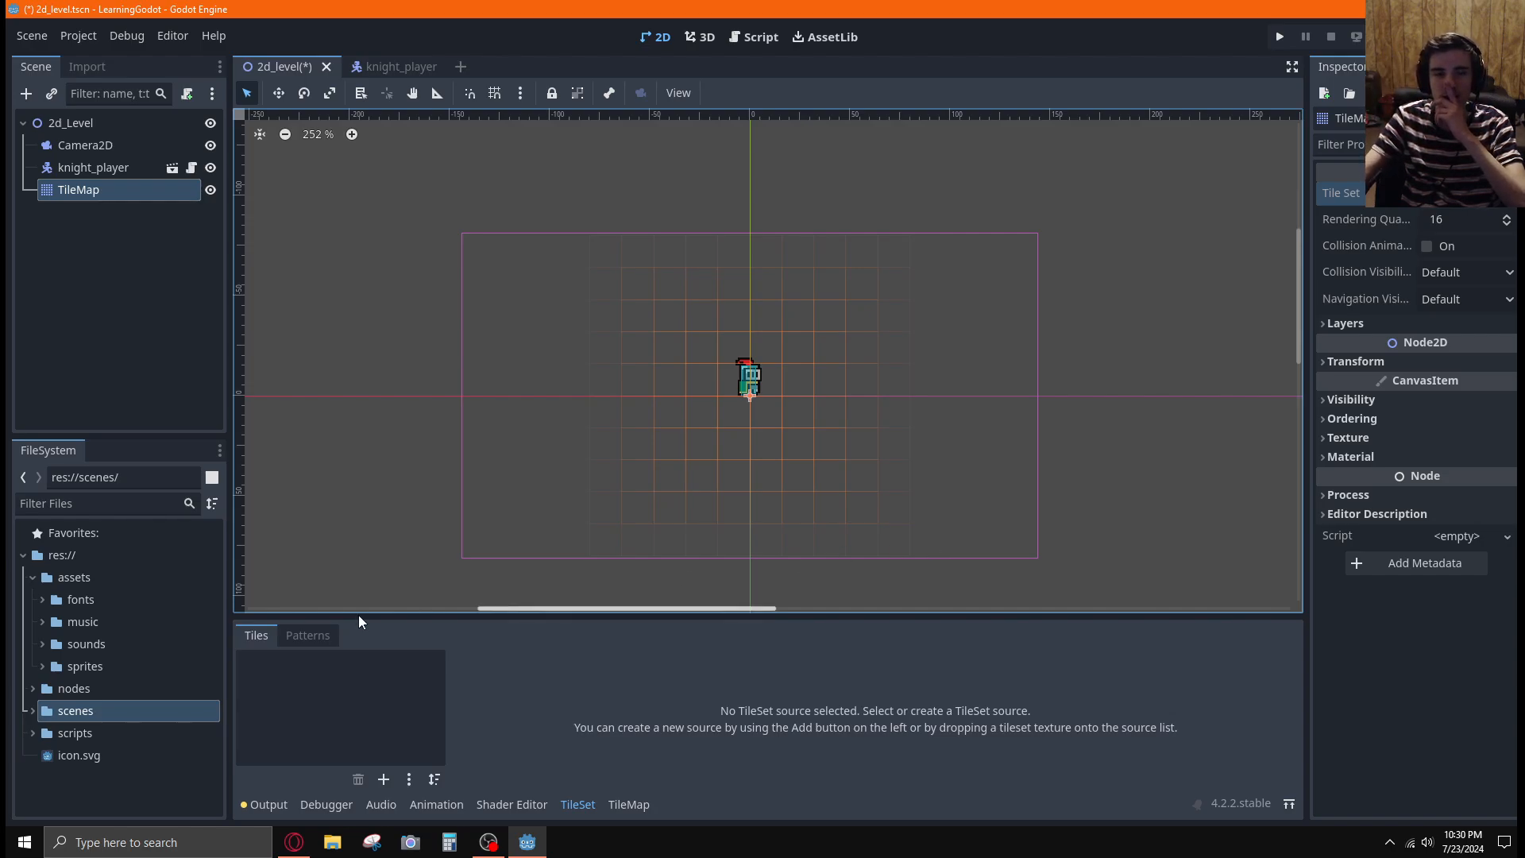
click(42, 599)
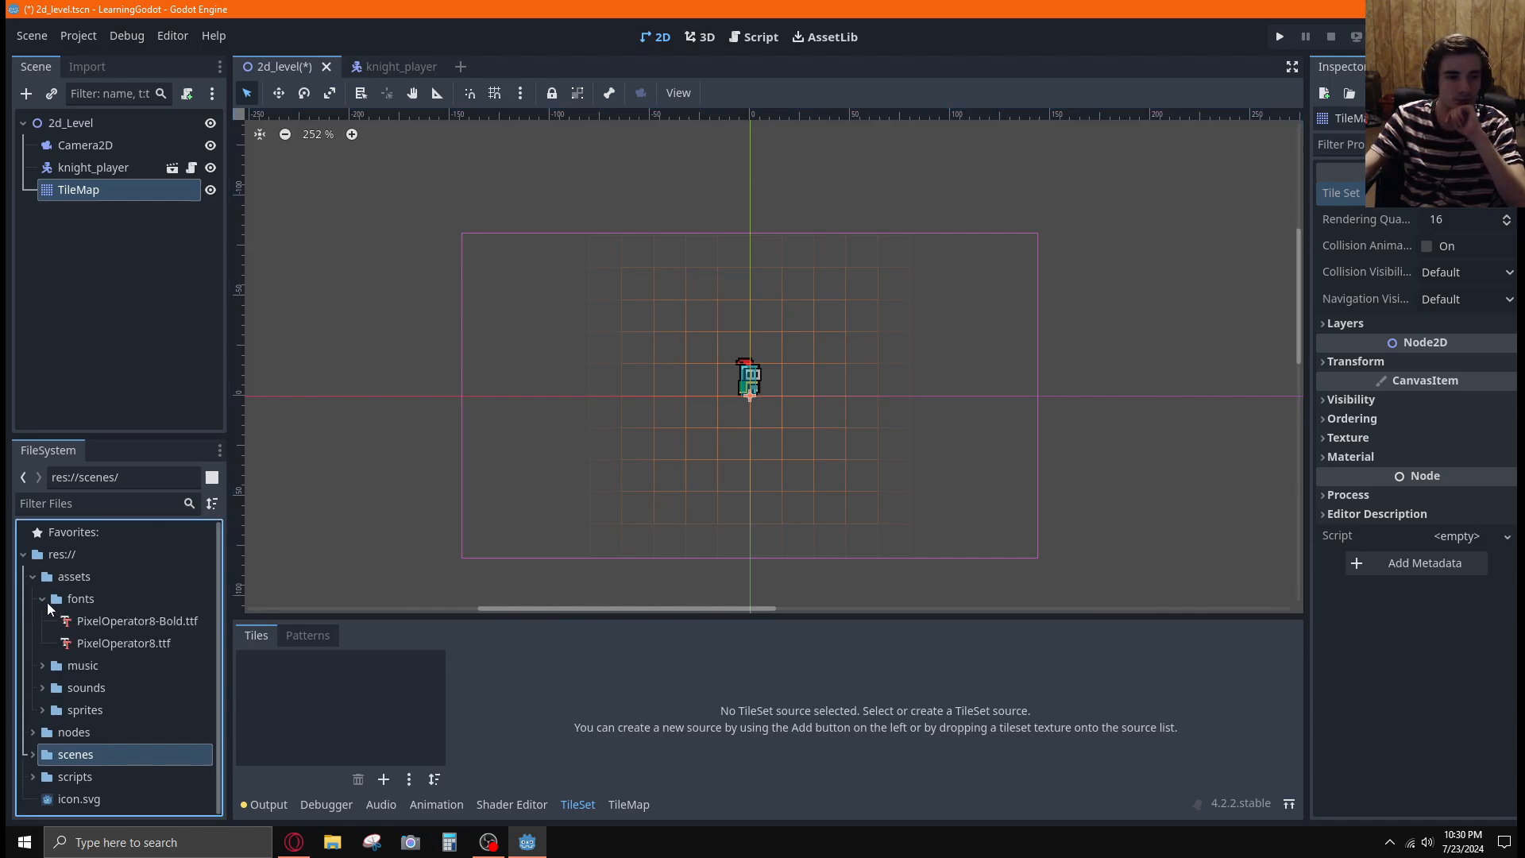
click(43, 600)
click(42, 667)
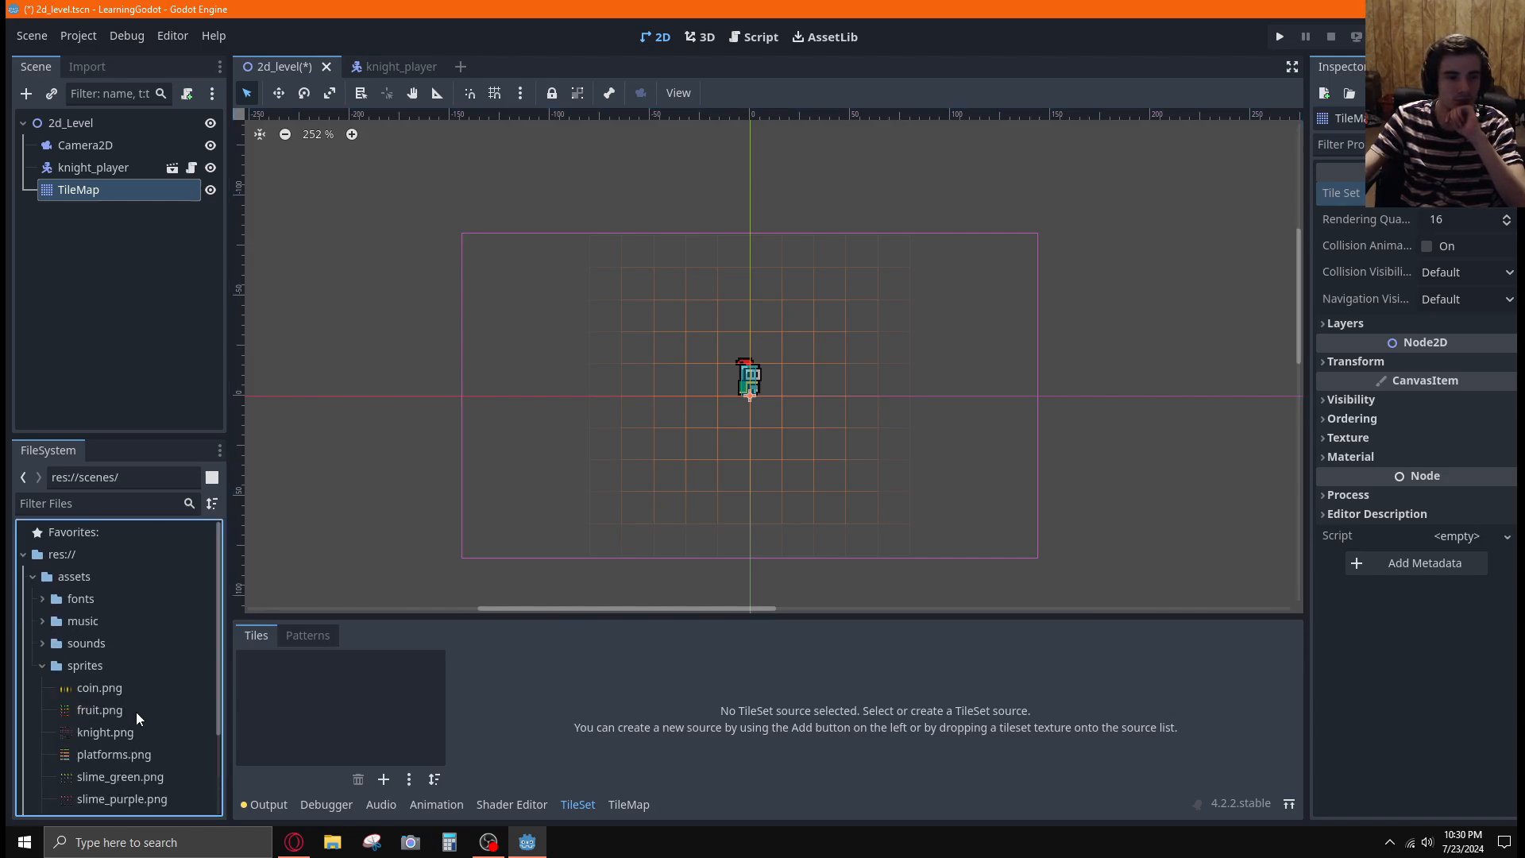
scroll(136, 706, down, 3)
click(150, 710)
drag(150, 711, 341, 688)
click(764, 456)
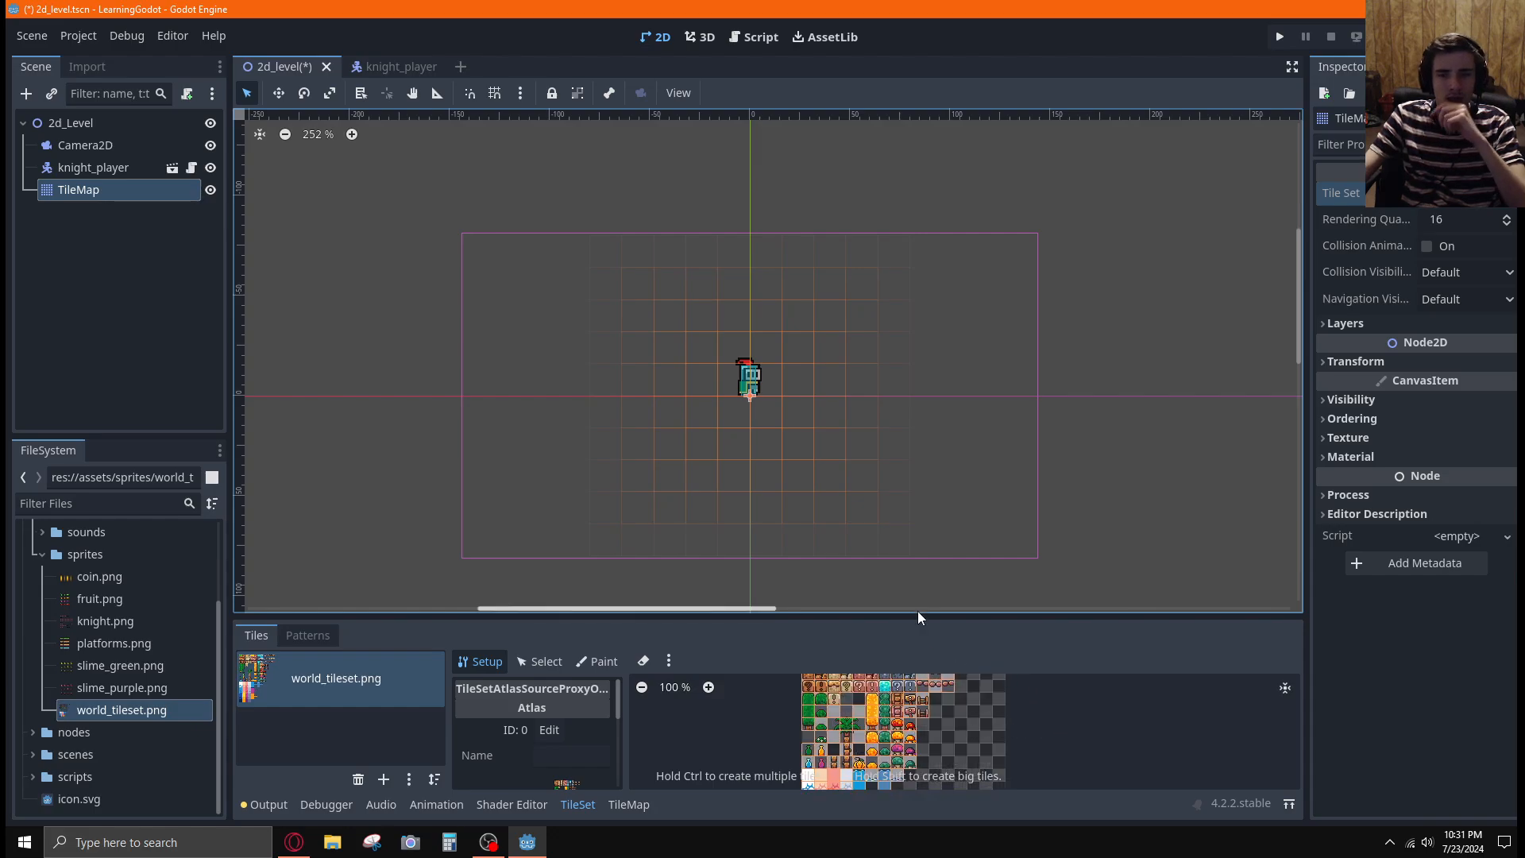
Enlarge the TileSet editor and examine how the world_tileset.png atlas is divided into tiles
drag(917, 613, 898, 398)
scroll(931, 632, up, 4)
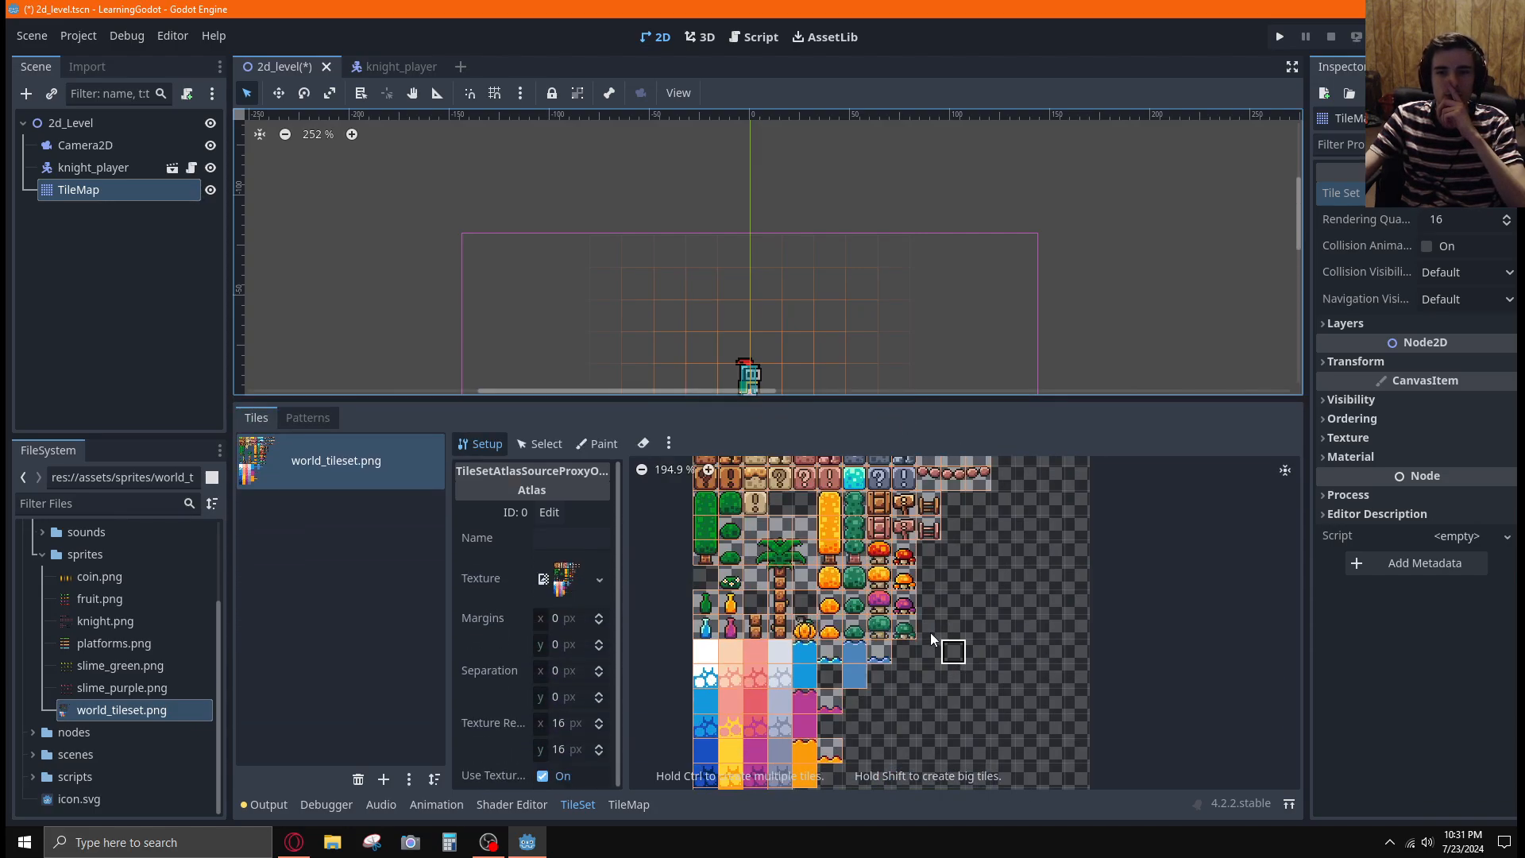
scroll(912, 632, down, 3)
scroll(960, 722, up, 2)
scroll(958, 719, down, 2)
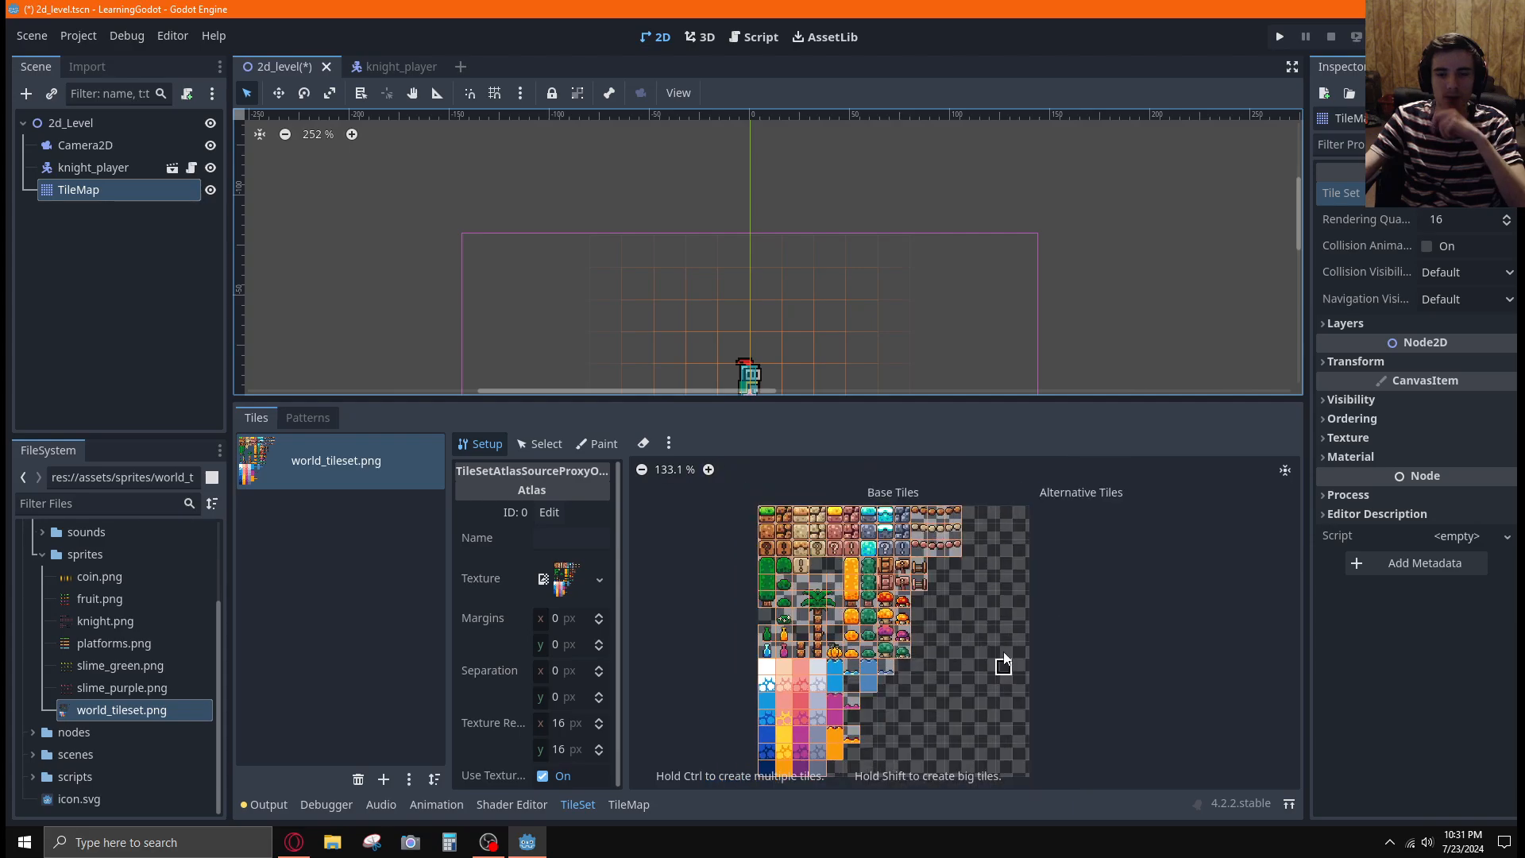
mouse_move(1060, 661)
middle_down()
mouse_move(1046, 613)
mouse_move(1056, 636)
middle_up()
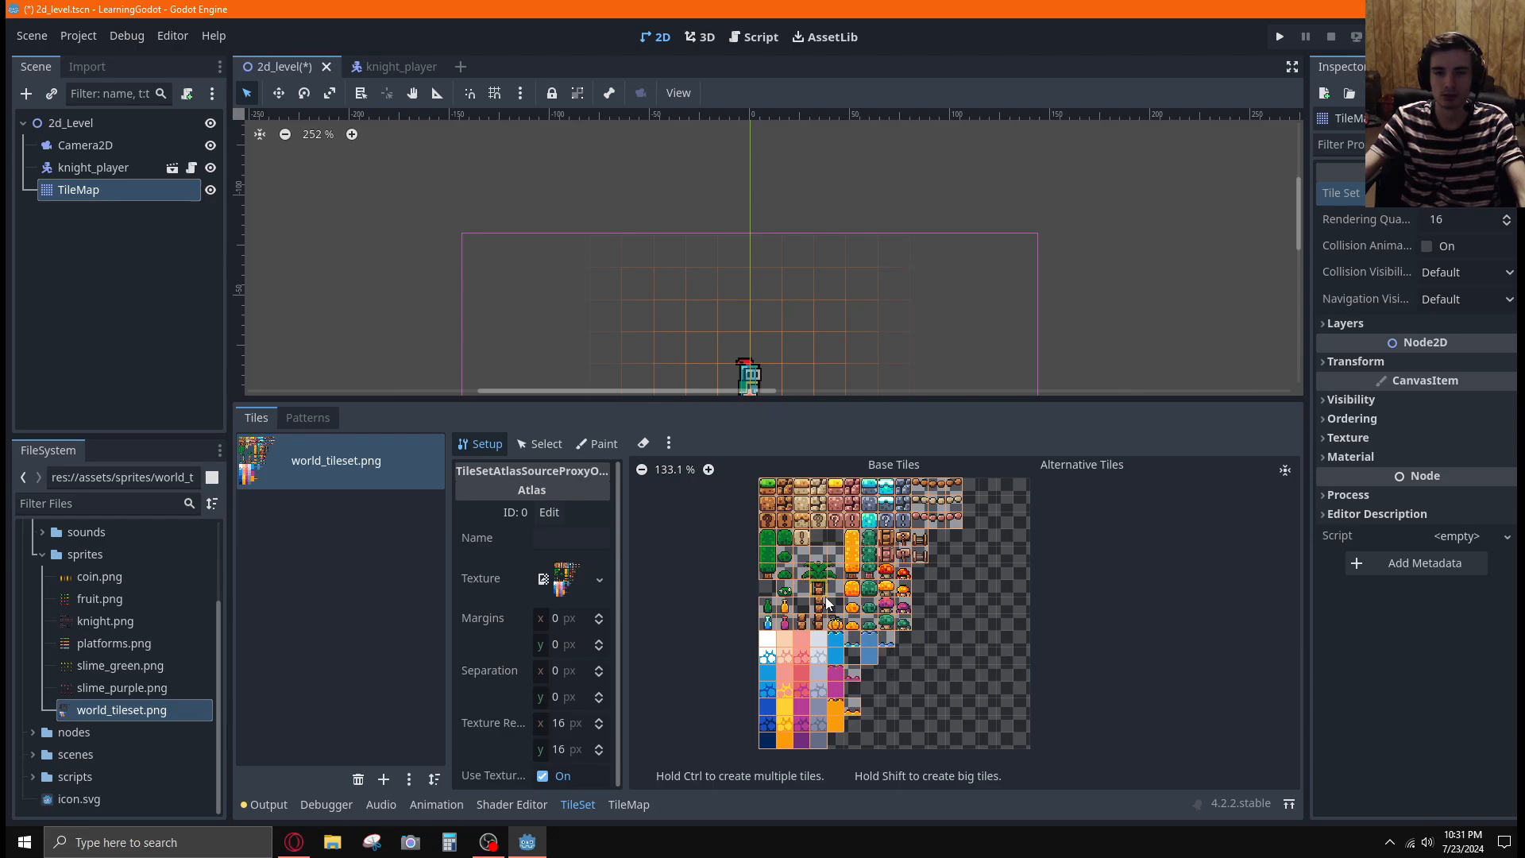
scroll(911, 625, up, 4)
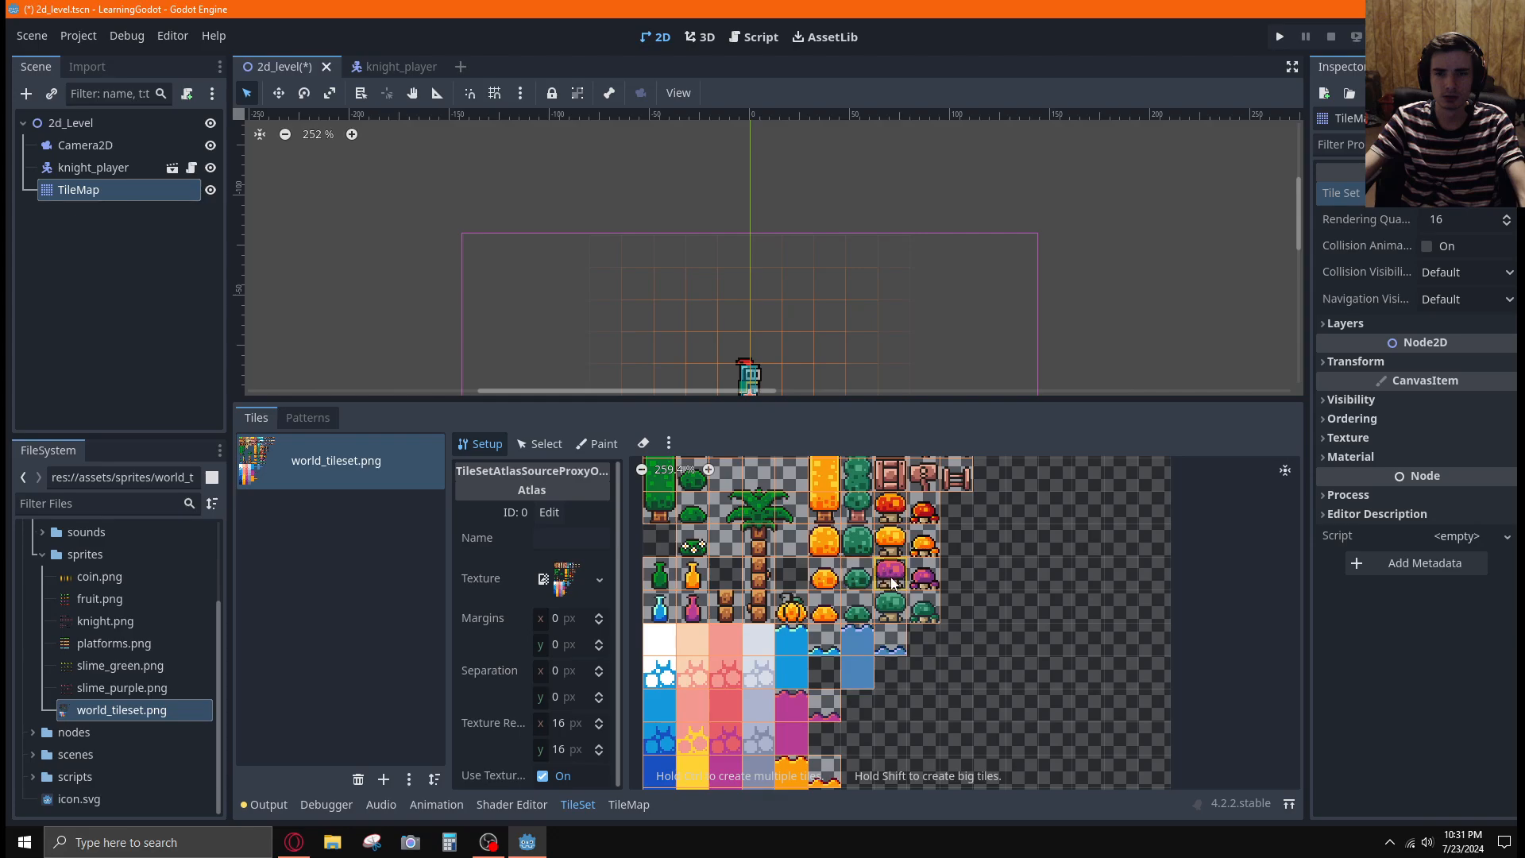
scroll(1024, 639, down, 2)
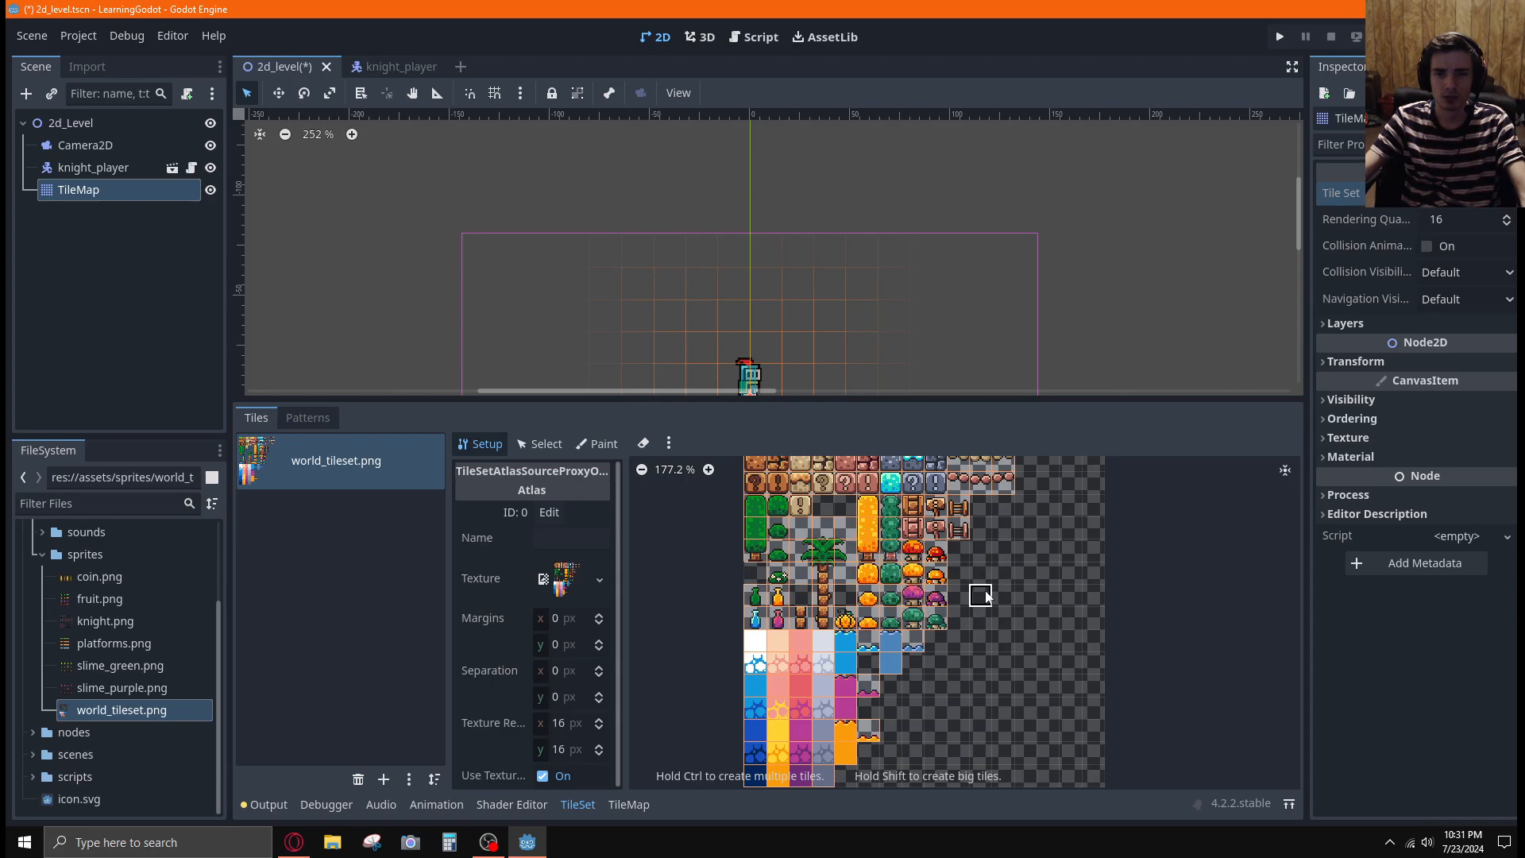
scroll(1036, 602, down, 1)
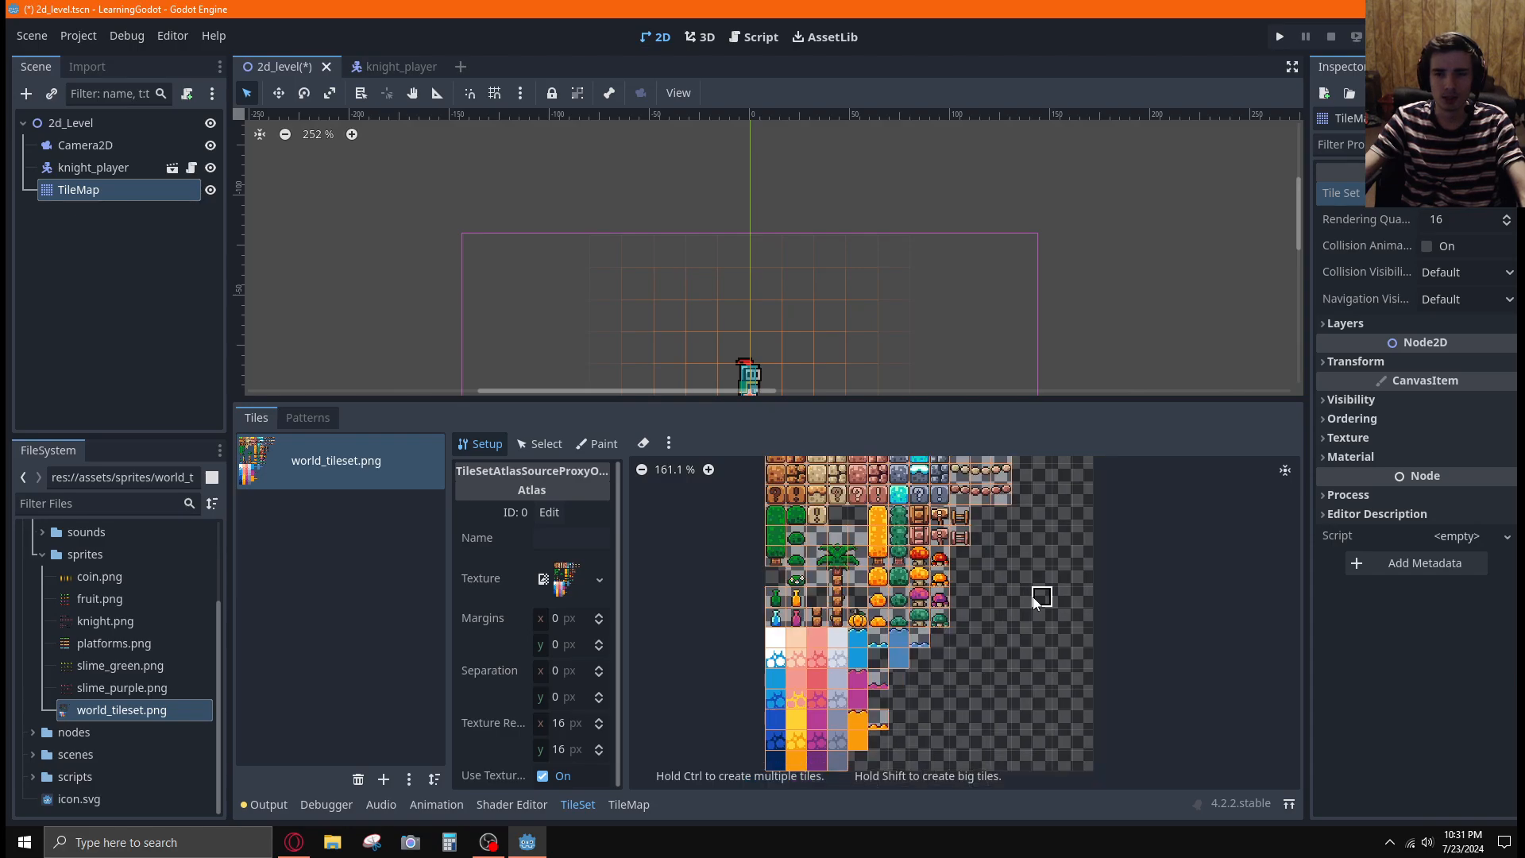
Switch to the Godot Beginner Tutorial video in Opera and resume playback
key(alt+Tab)
key(alt+Tab)
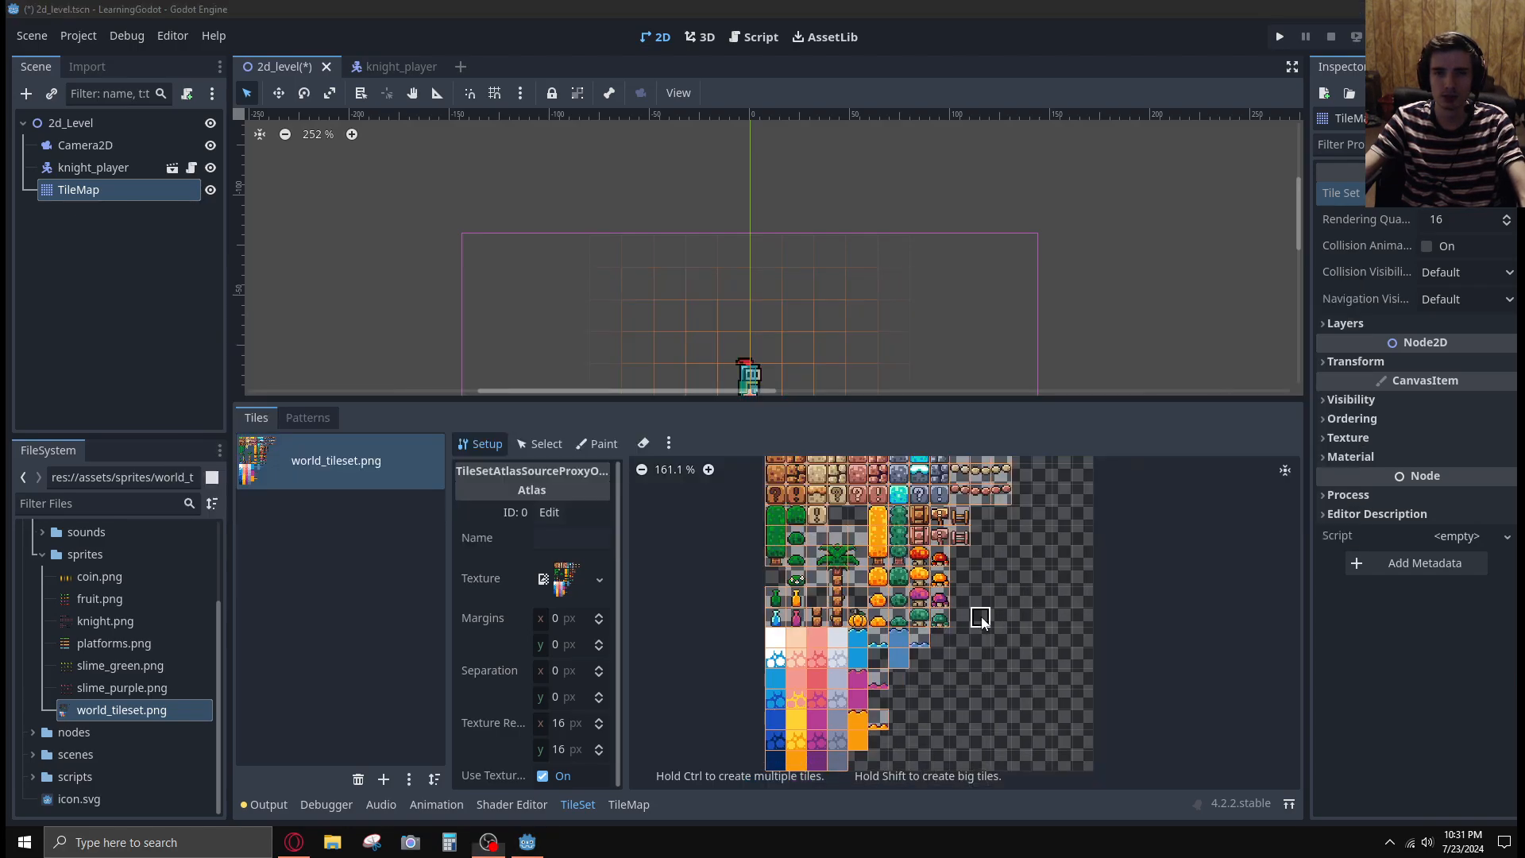
key(alt+Tab)
key(alt+Tab)
key(alt+Tab)
key(alt+Tab)
key(alt+Tab)
key(alt+Tab)
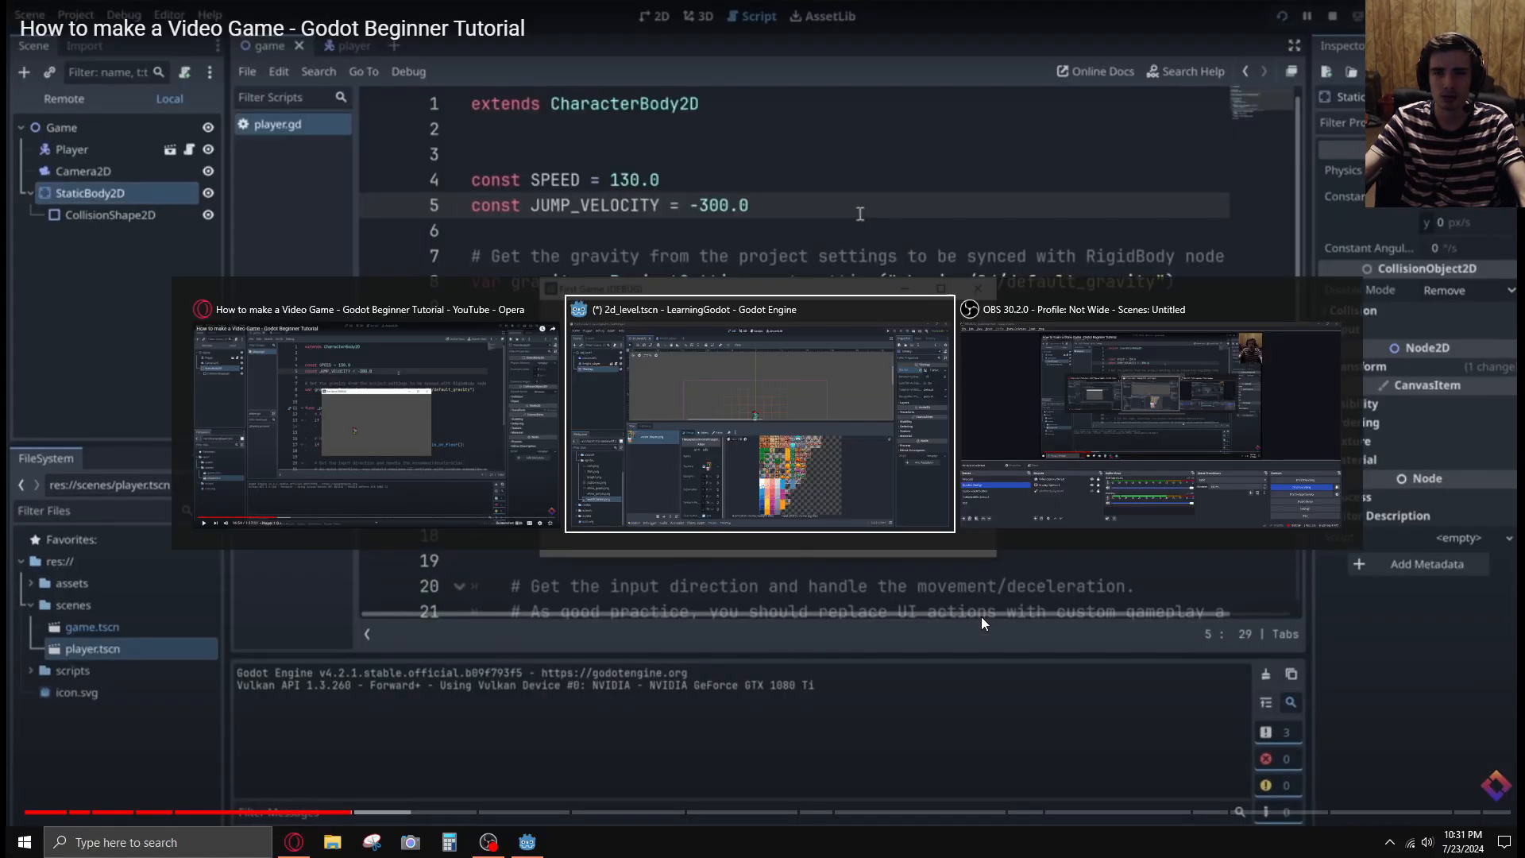
key(alt+Tab)
key(alt+Tab)
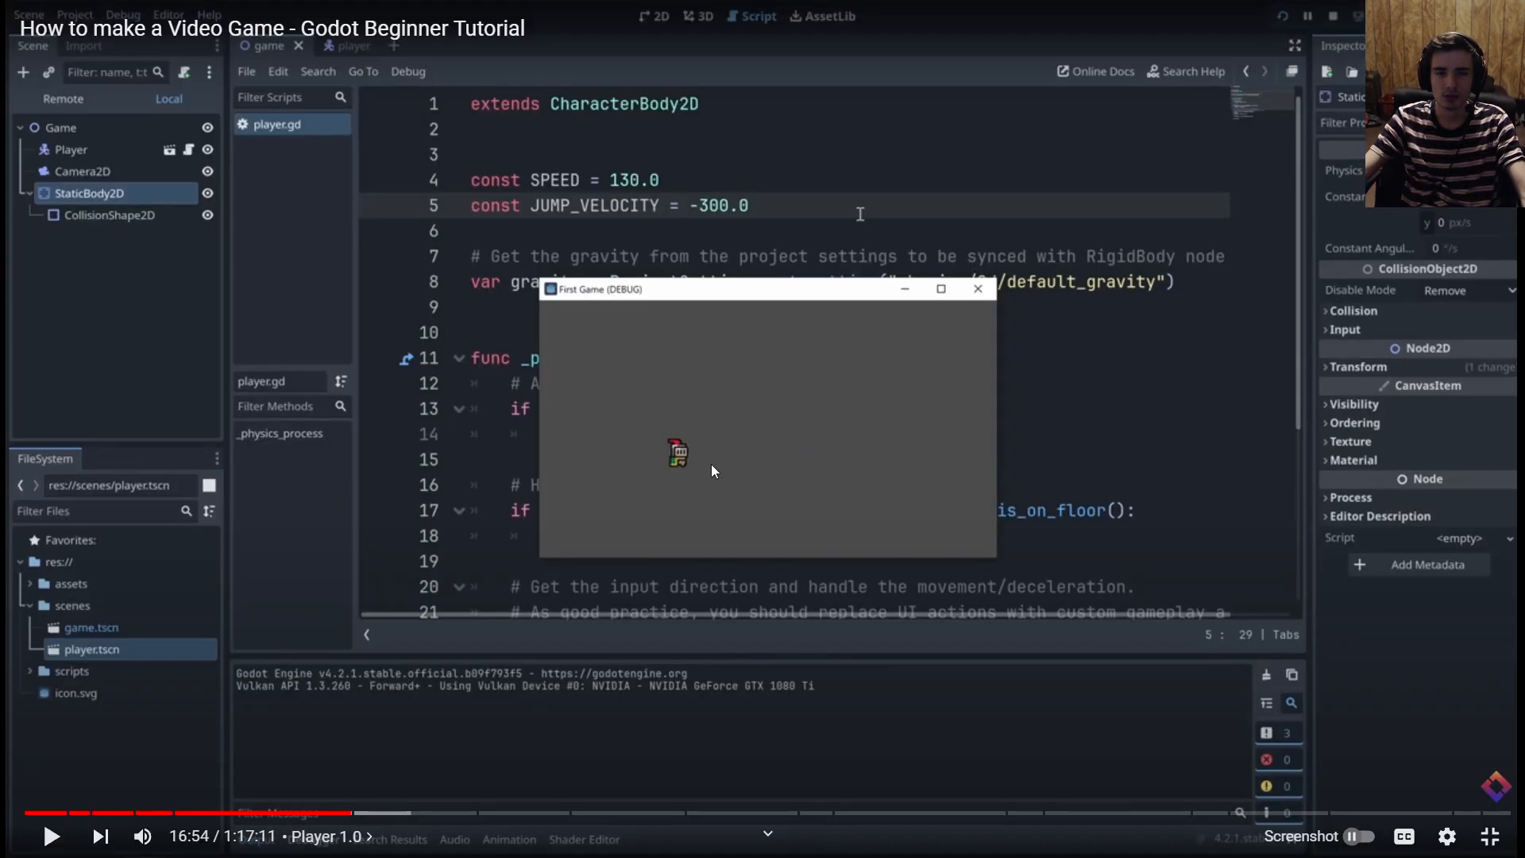
click(710, 466)
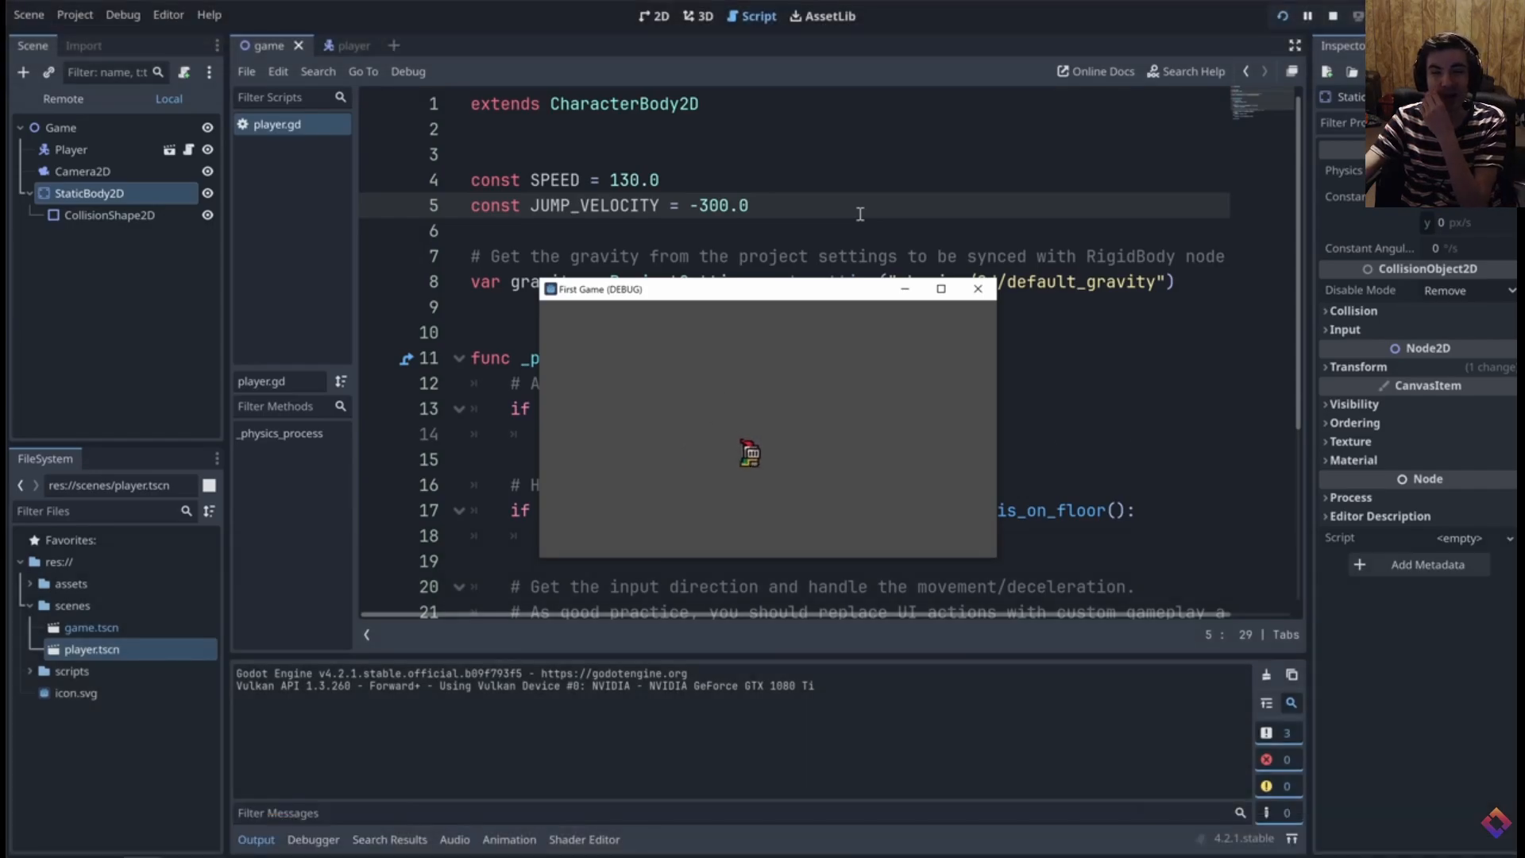
Skip the tutorial video ahead through the Worldbuilding section to the part on setting up the world_tileset.png atlas
key(alt+Tab)
key(Right)
key(Right)
key(Right)
key(Right)
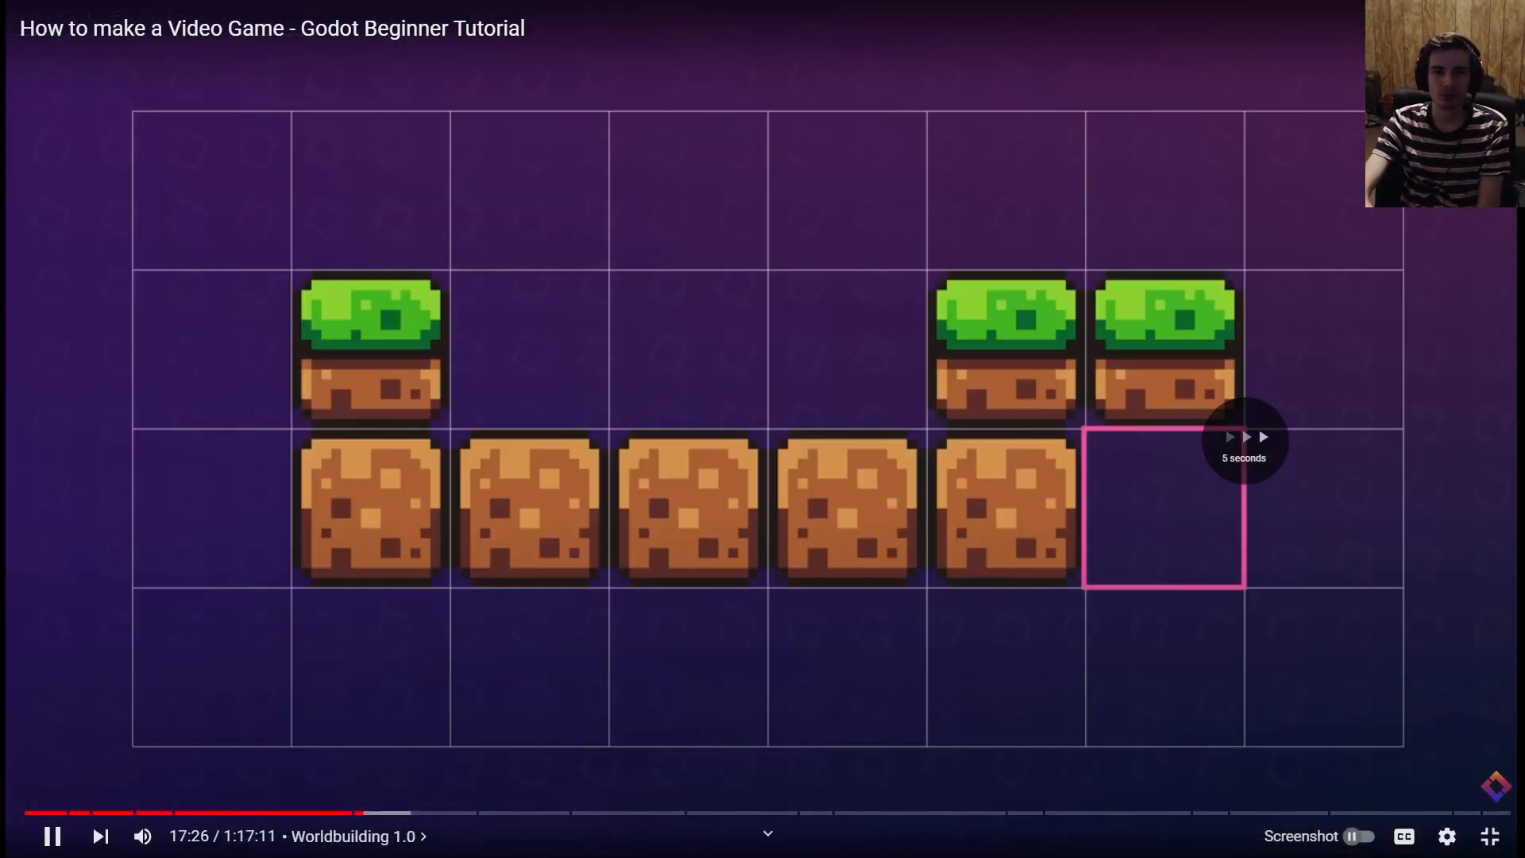
key(Right)
key(Right)
key(Right)
key(Right)
key(Right)
key(Right)
key(Right)
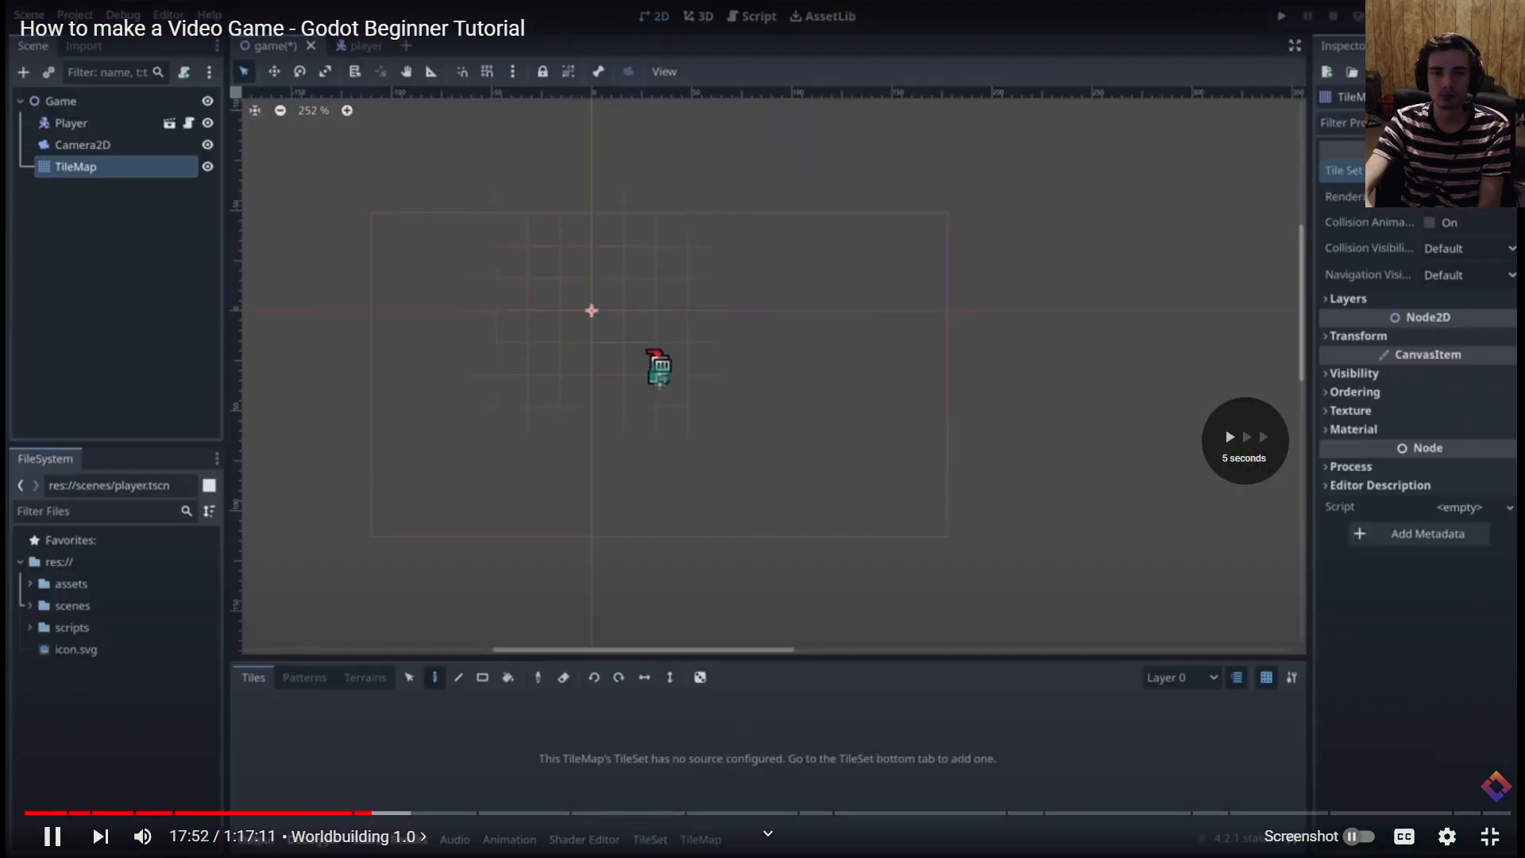
key(Right)
key(Right)
key(Right)
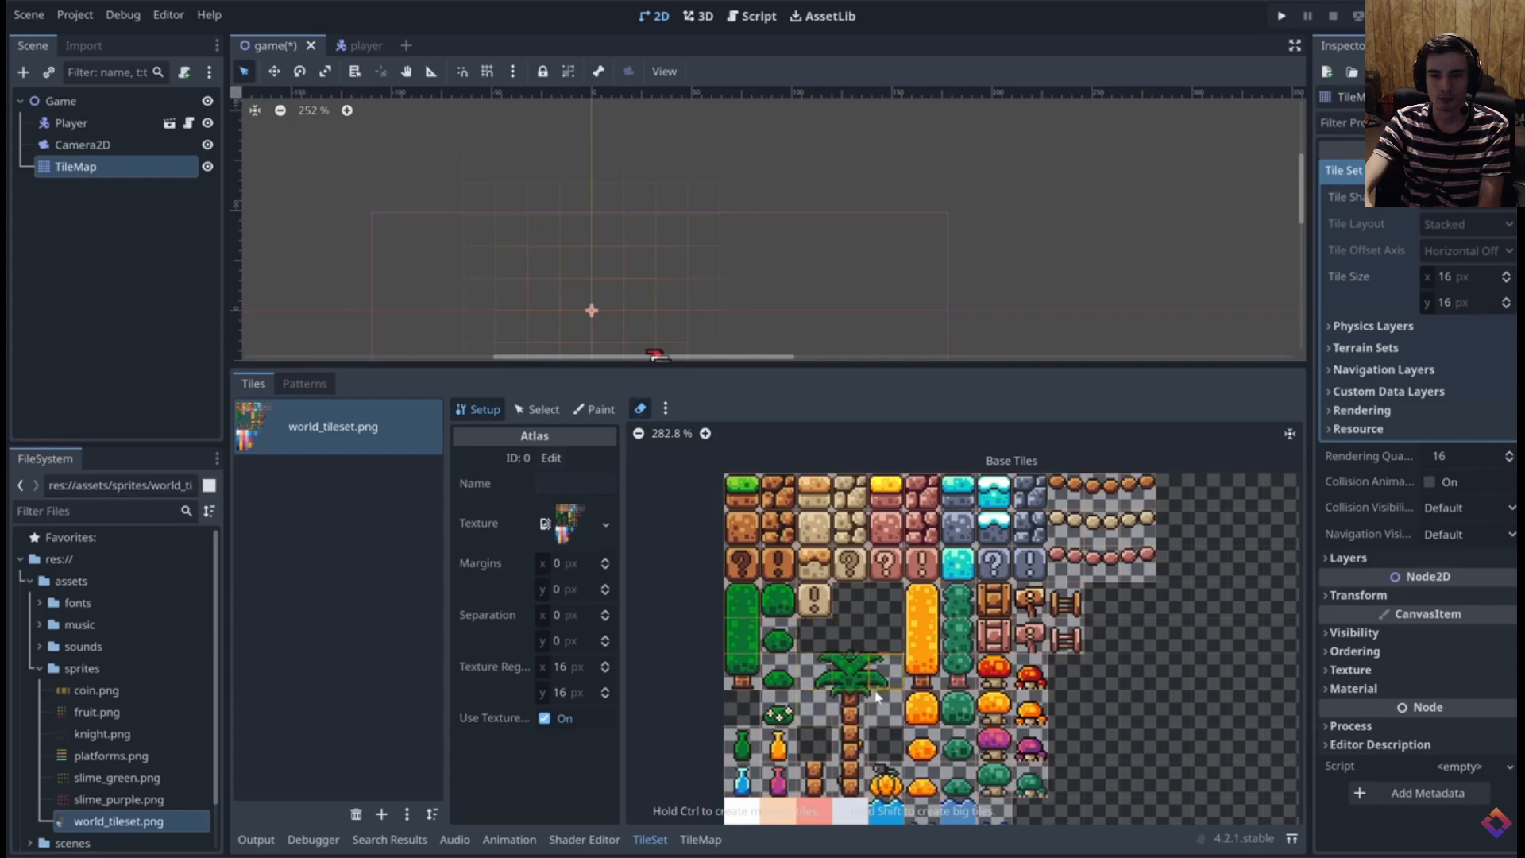
Watch how the tutorial erases the palm tree's separate tiles and replaces them with larger tiles, and pause the video
click(642, 409)
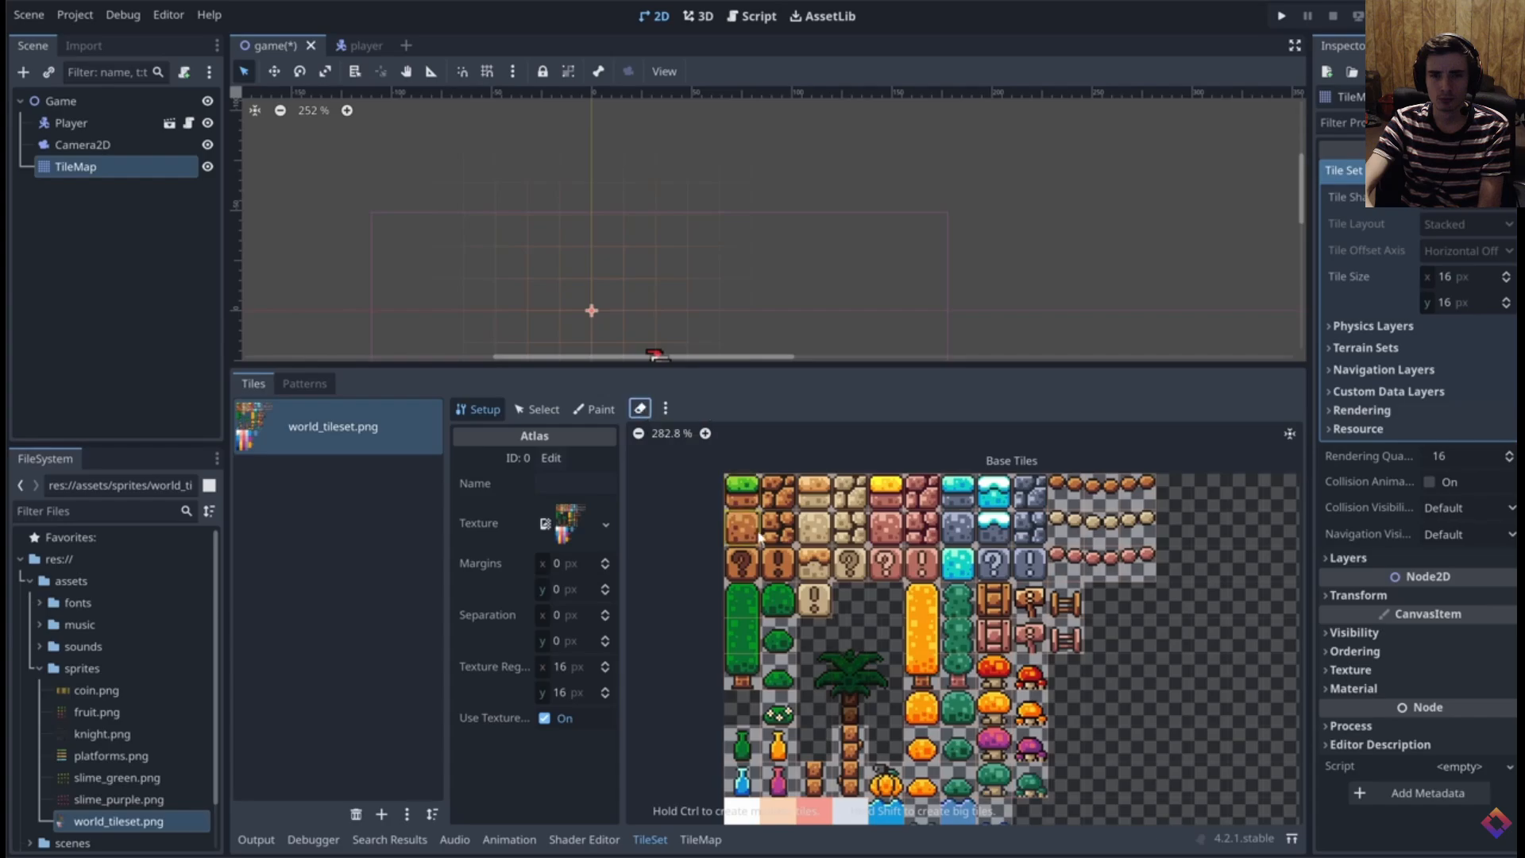
shift+drag(810, 633, 874, 701)
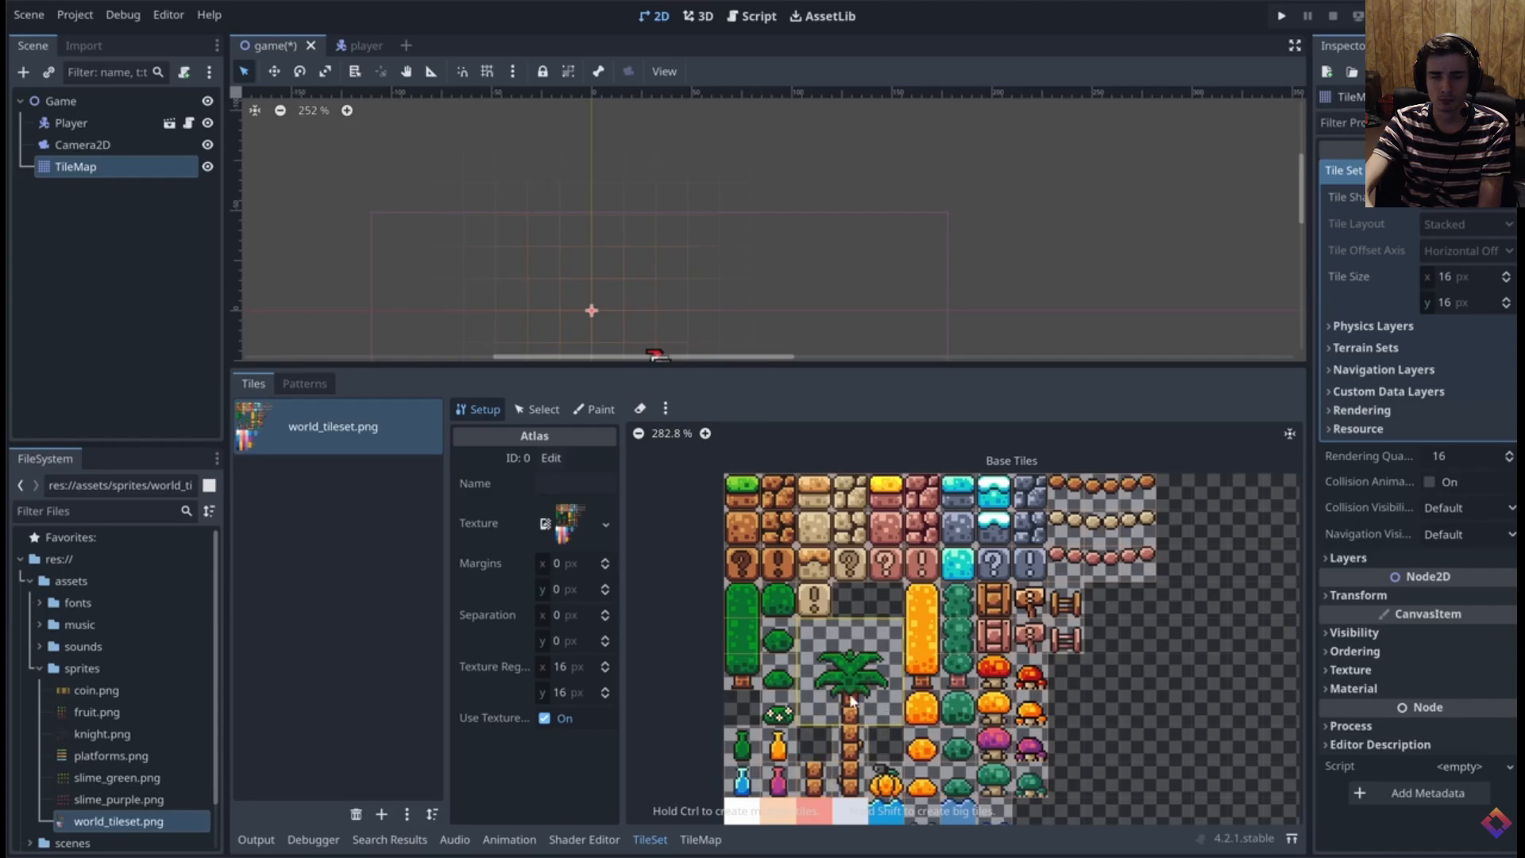
middle_drag(874, 669, 866, 671)
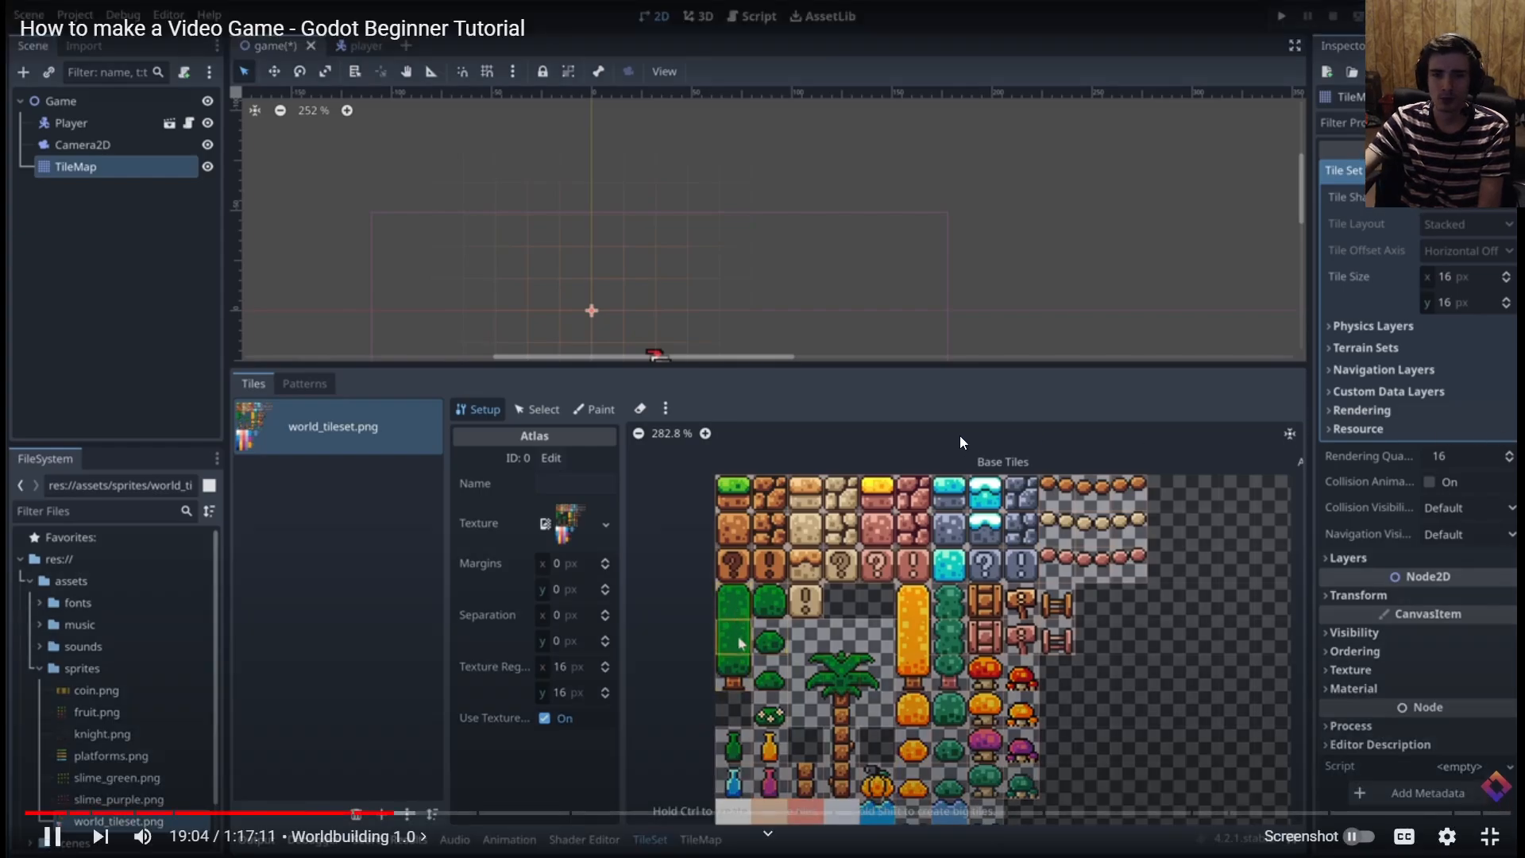
click(959, 437)
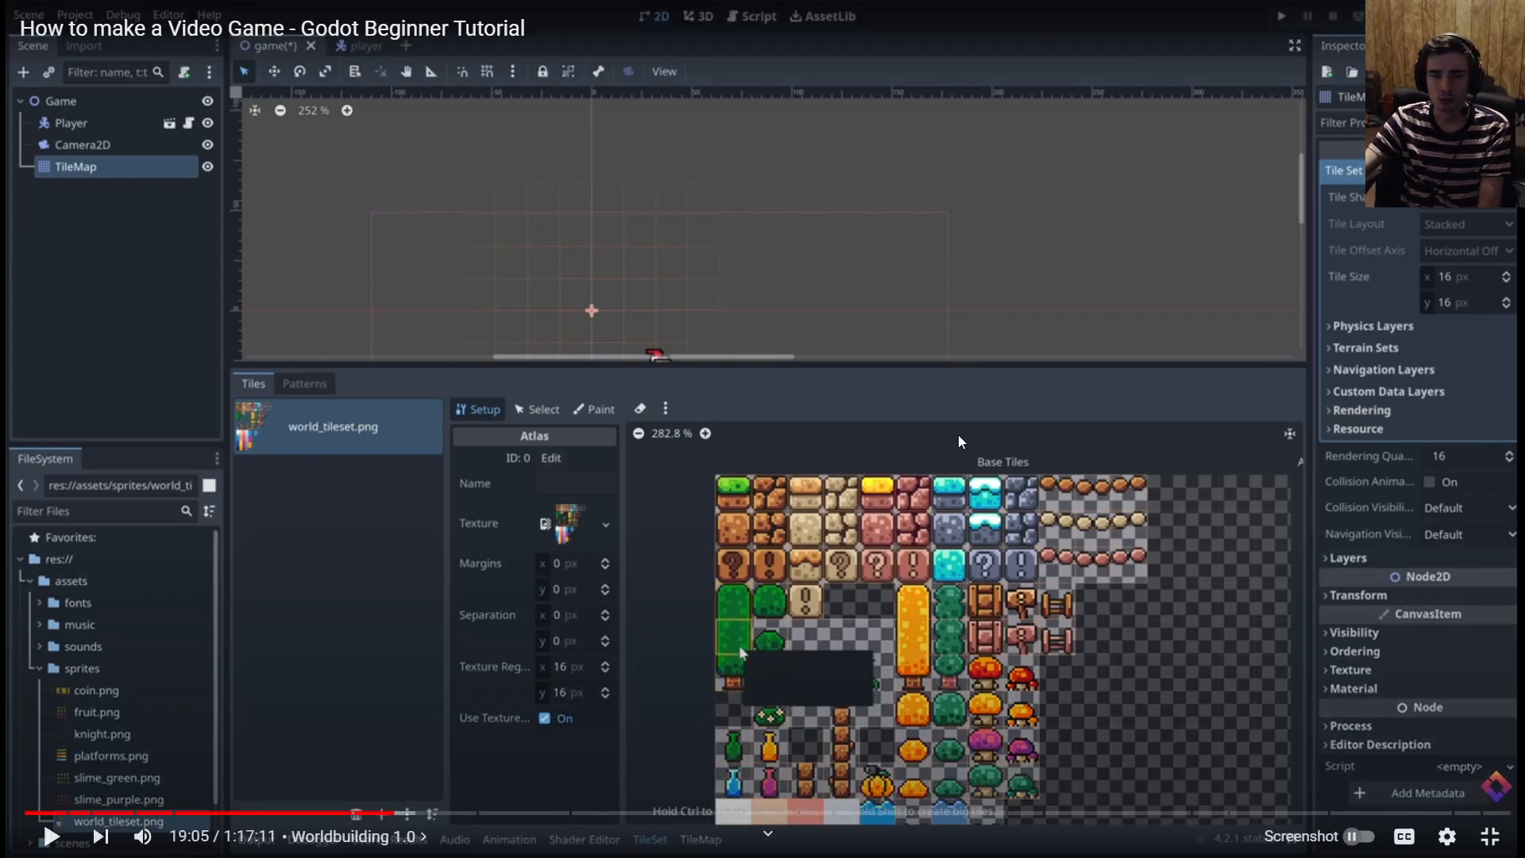
click(958, 435)
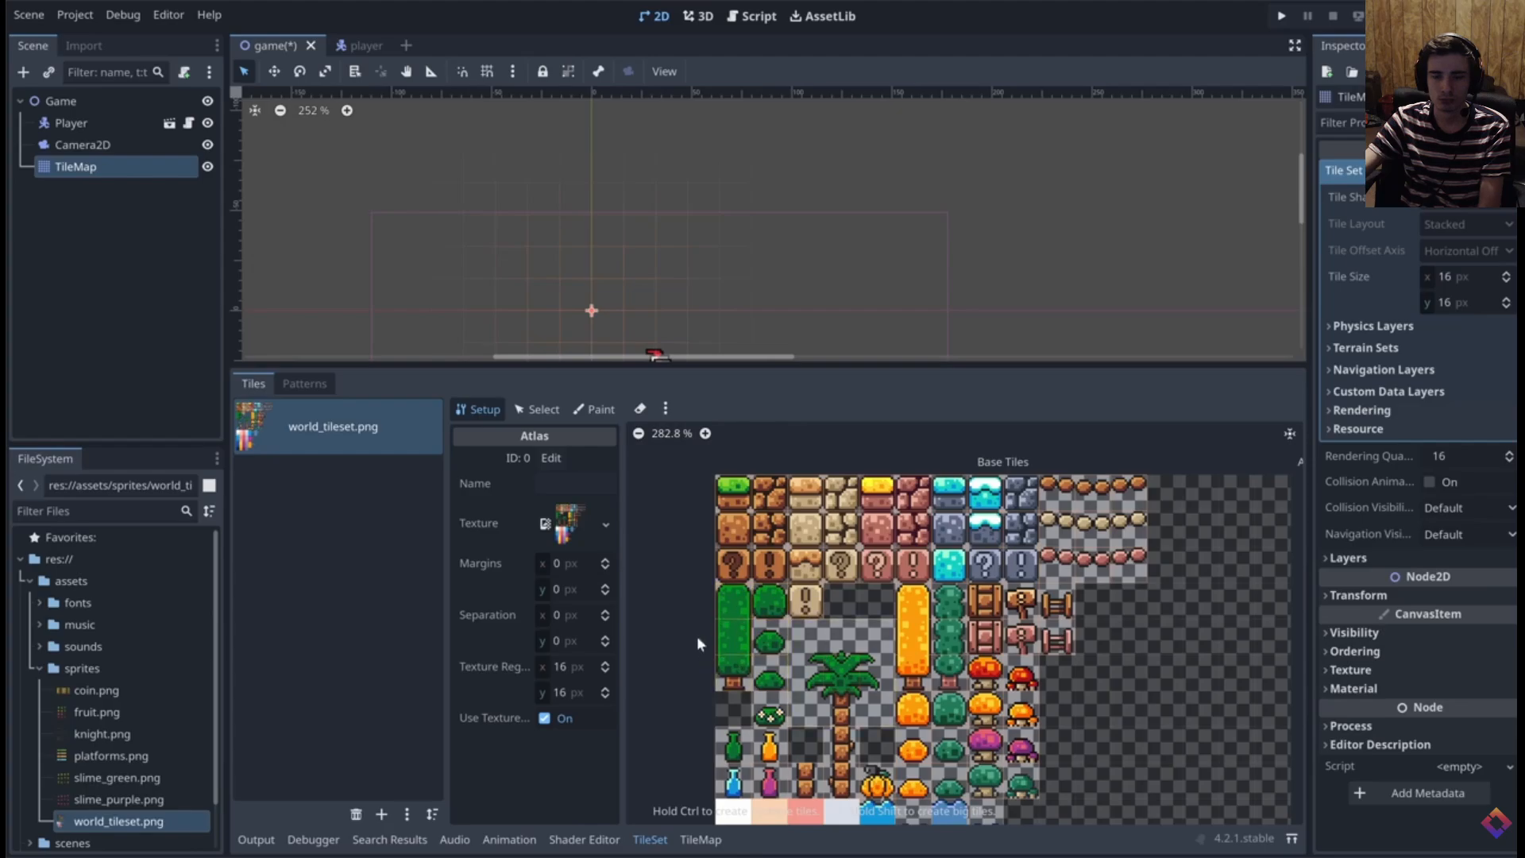
click(969, 432)
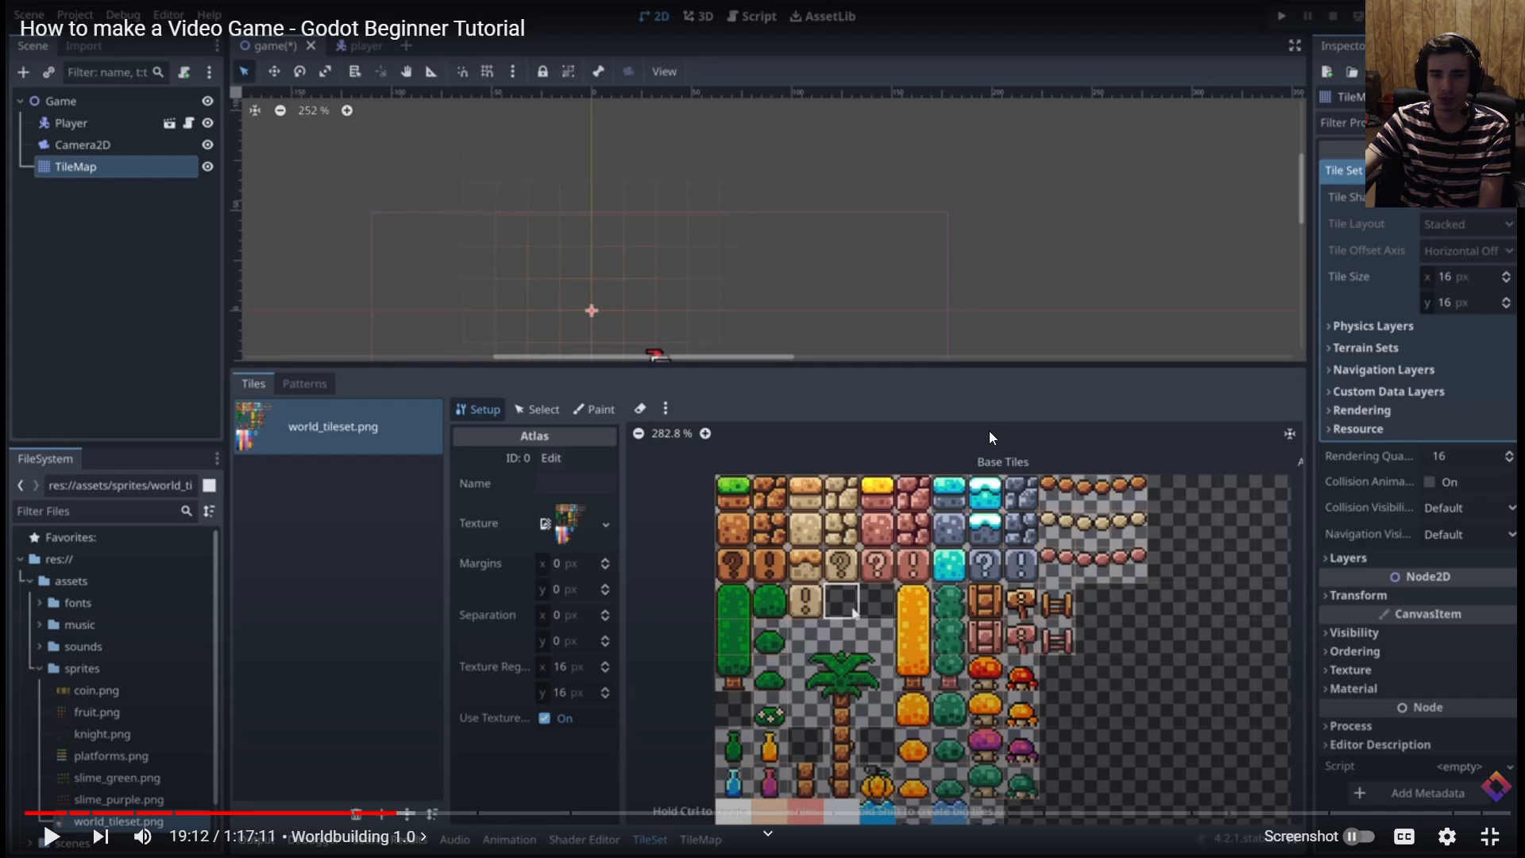
click(989, 430)
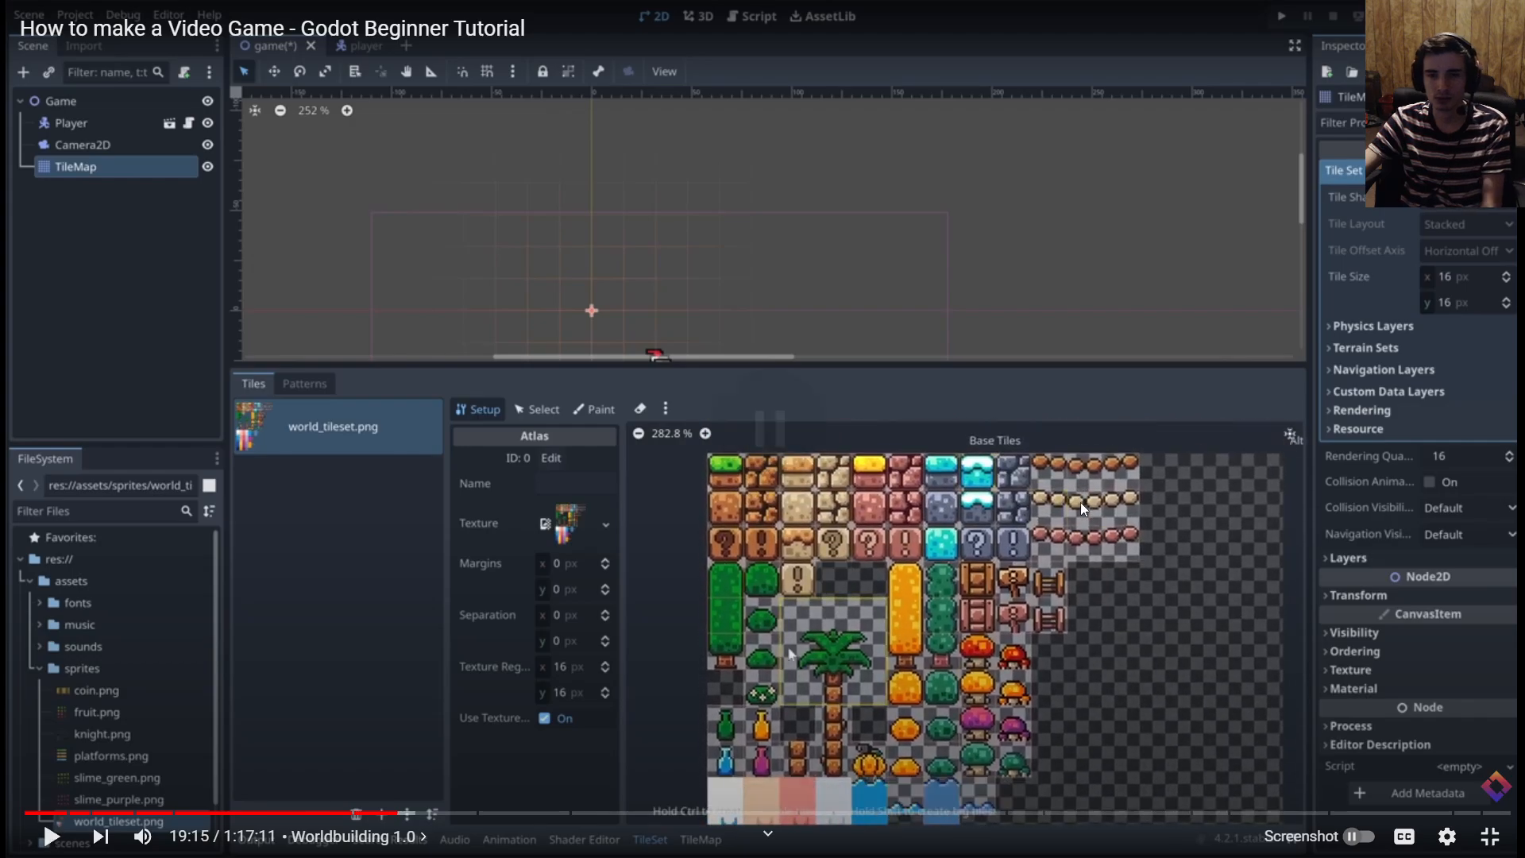
Switch back to the Godot editor and bring the palm tree in the world_tileset.png atlas into view
key(alt+Tab)
key(alt+Tab)
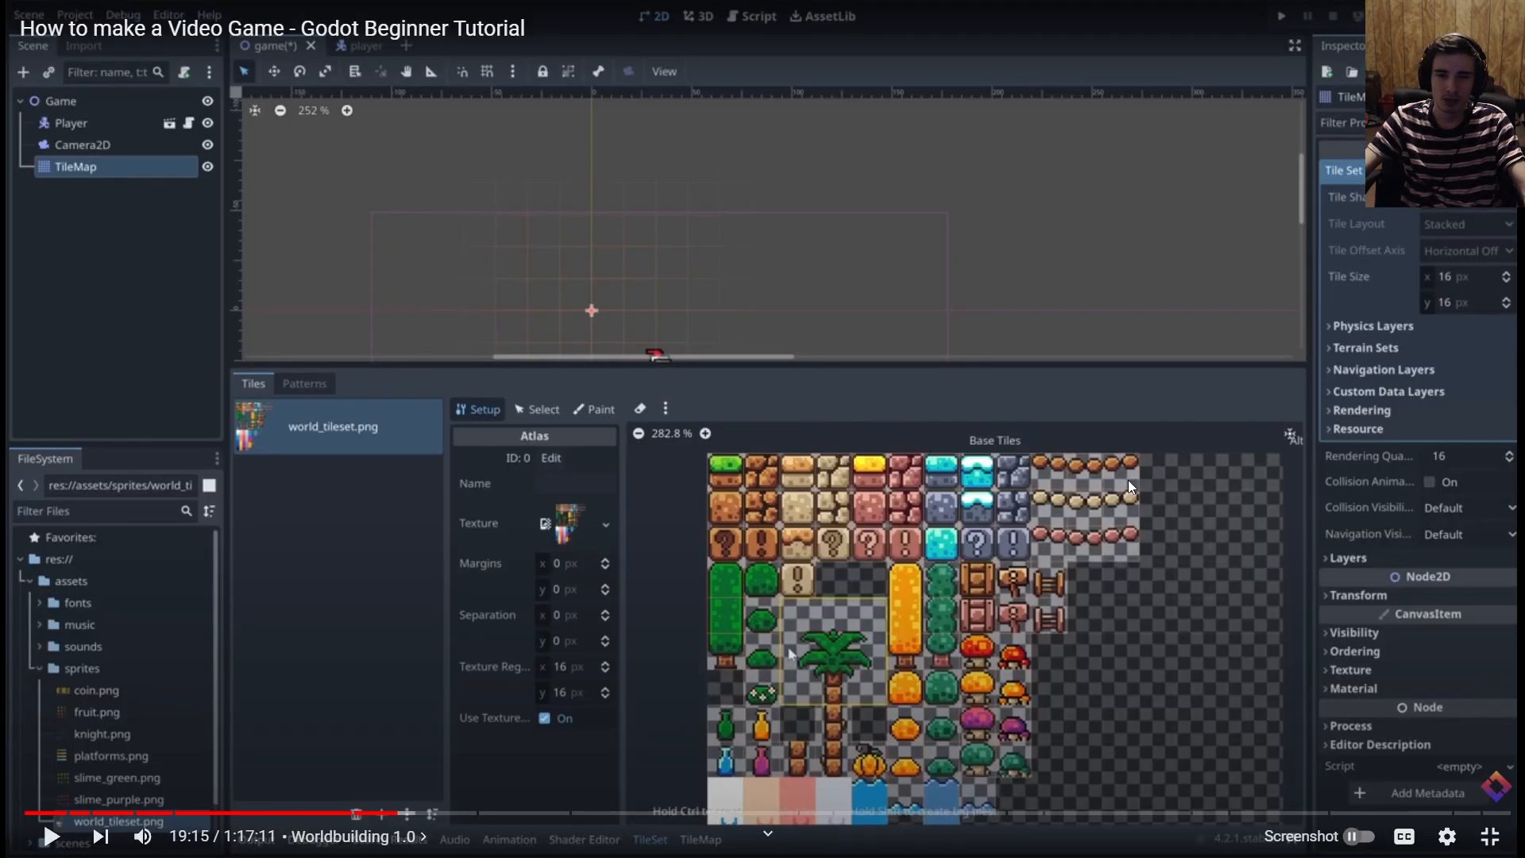
key(alt+Tab)
scroll(904, 586, up, 5)
scroll(904, 592, down, 1)
middle_drag(1095, 554, 1049, 660)
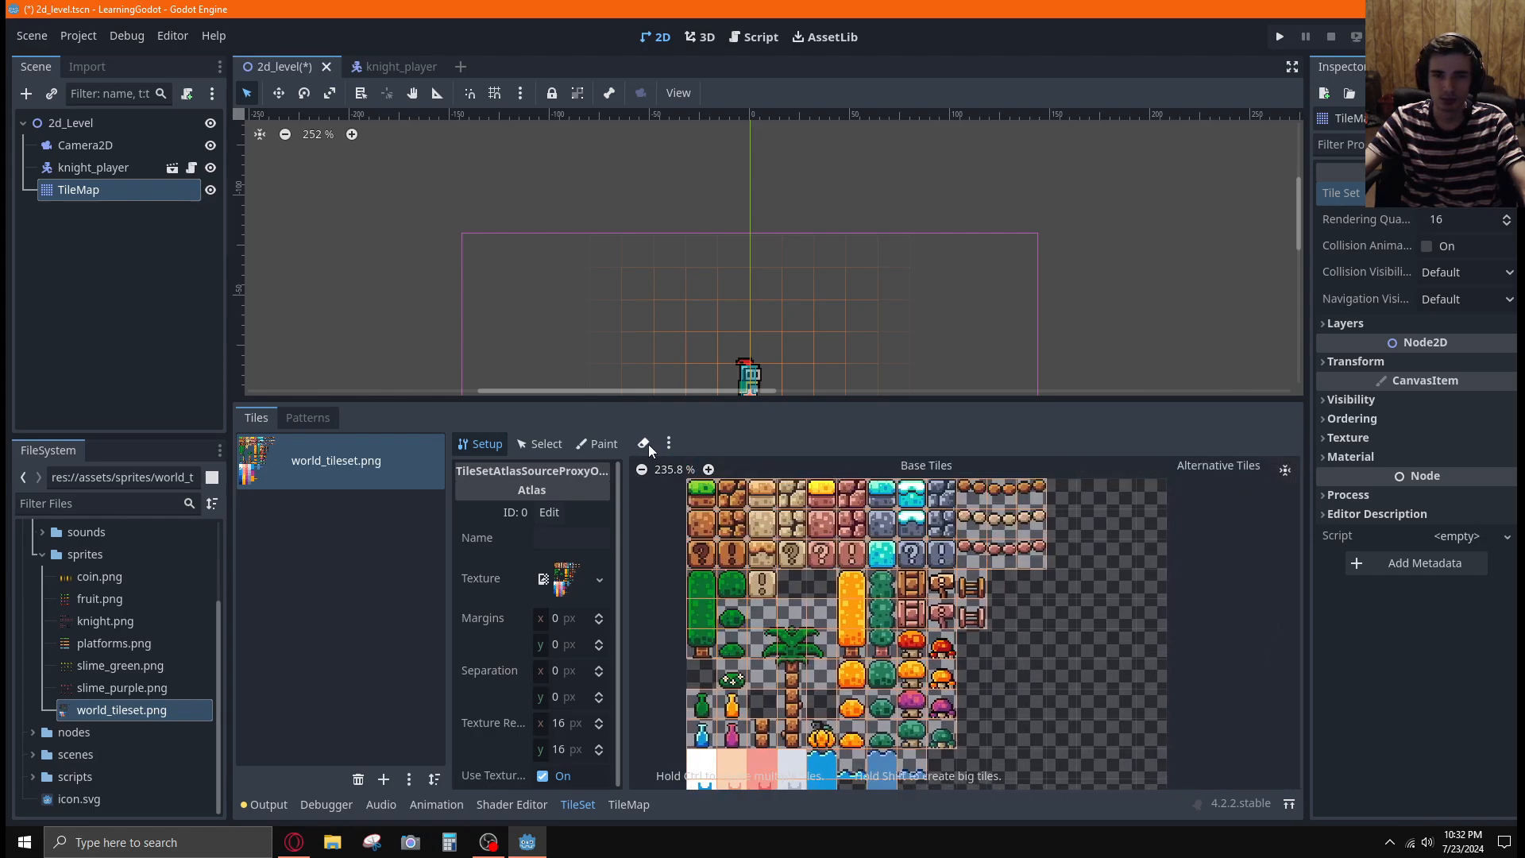
Try erasing the separate tiles covering the palm tree in the atlas, and undo the last tile changes
key(e)
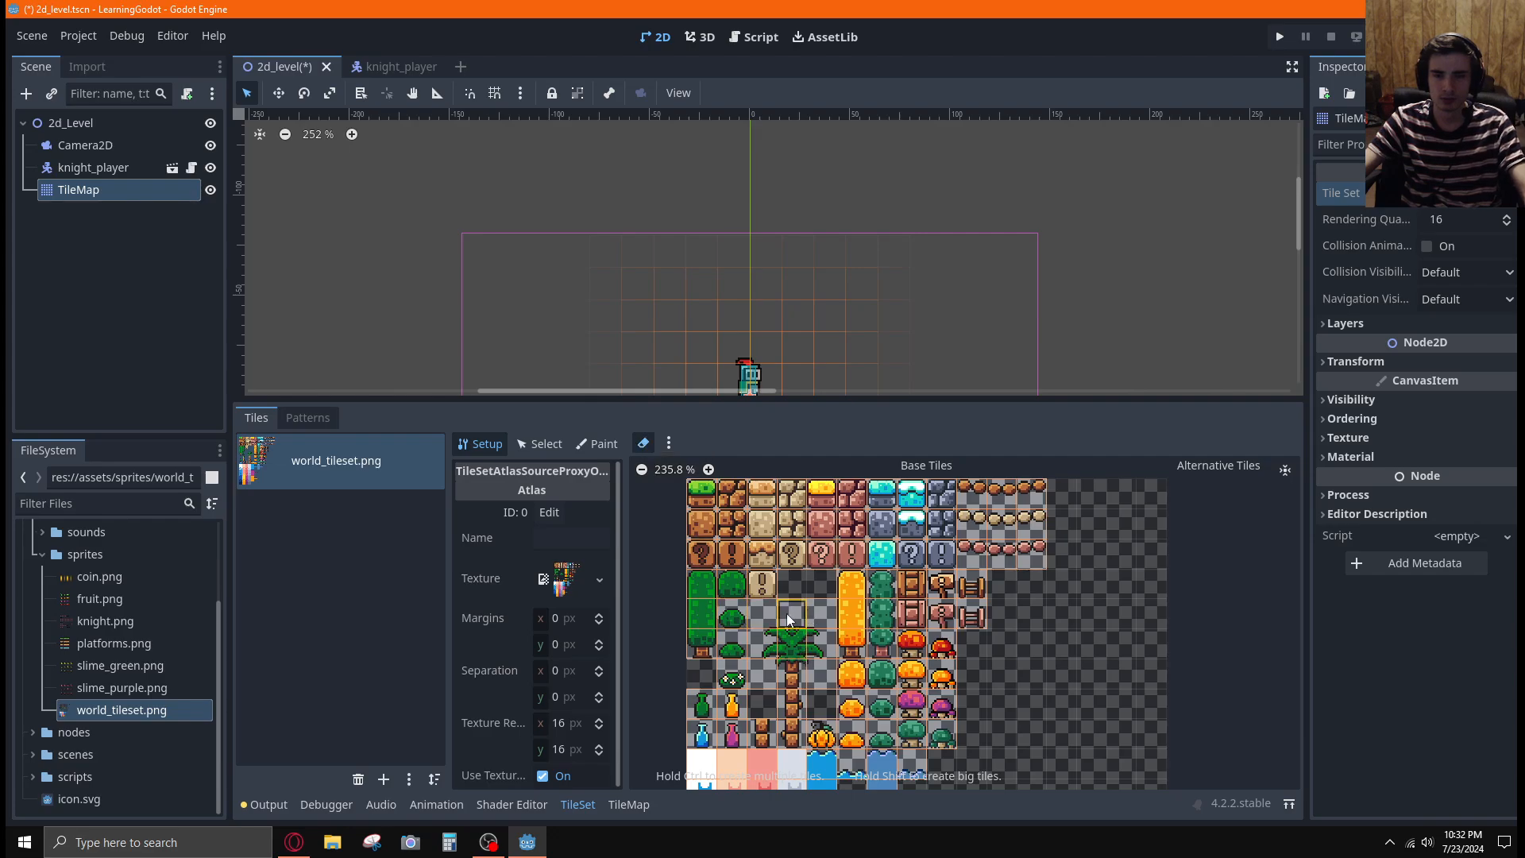
mouse_move(766, 614)
mouse_down()
mouse_move(799, 655)
mouse_move(821, 645)
mouse_move(792, 616)
mouse_up()
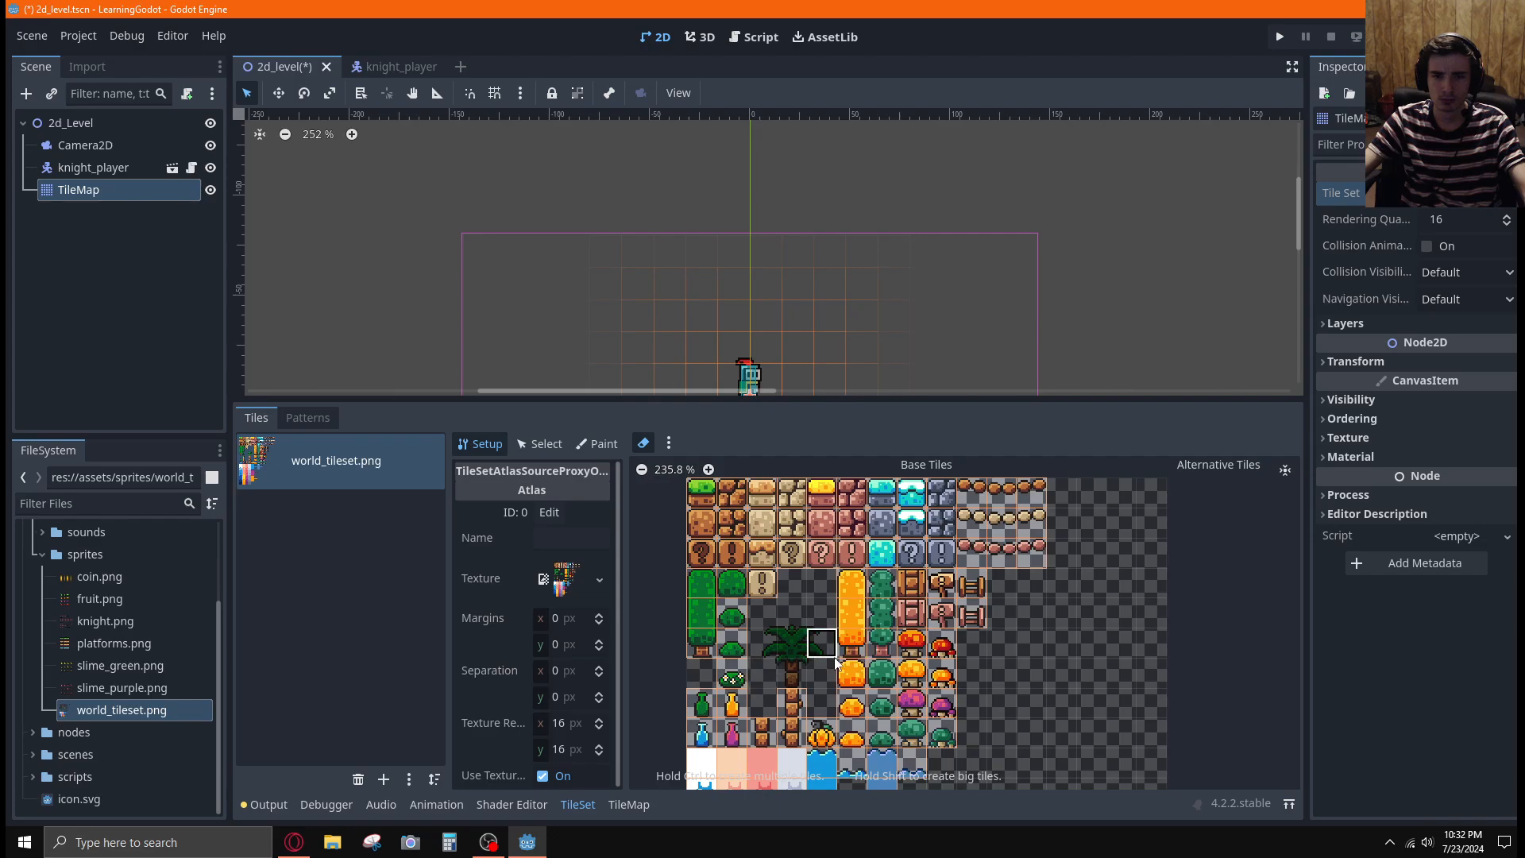
key(ctrl+z)
key(ctrl+z)
key(ctrl+z)
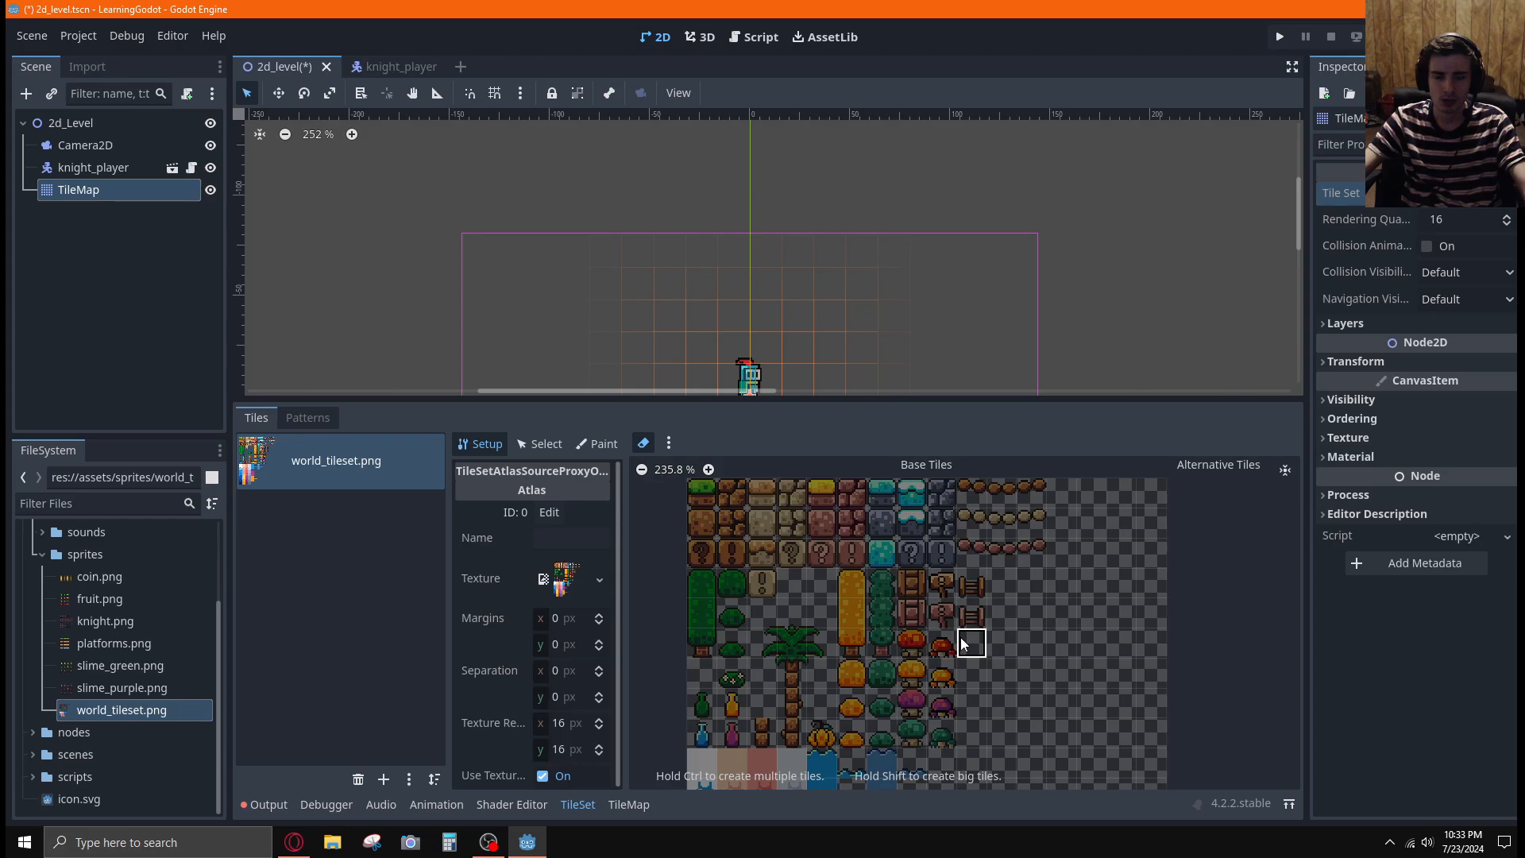
Erase the tiles covering the palm tree's crown in the world_tileset.png atlas and replace them with one 3×3 tile
key(ctrl+shift+z)
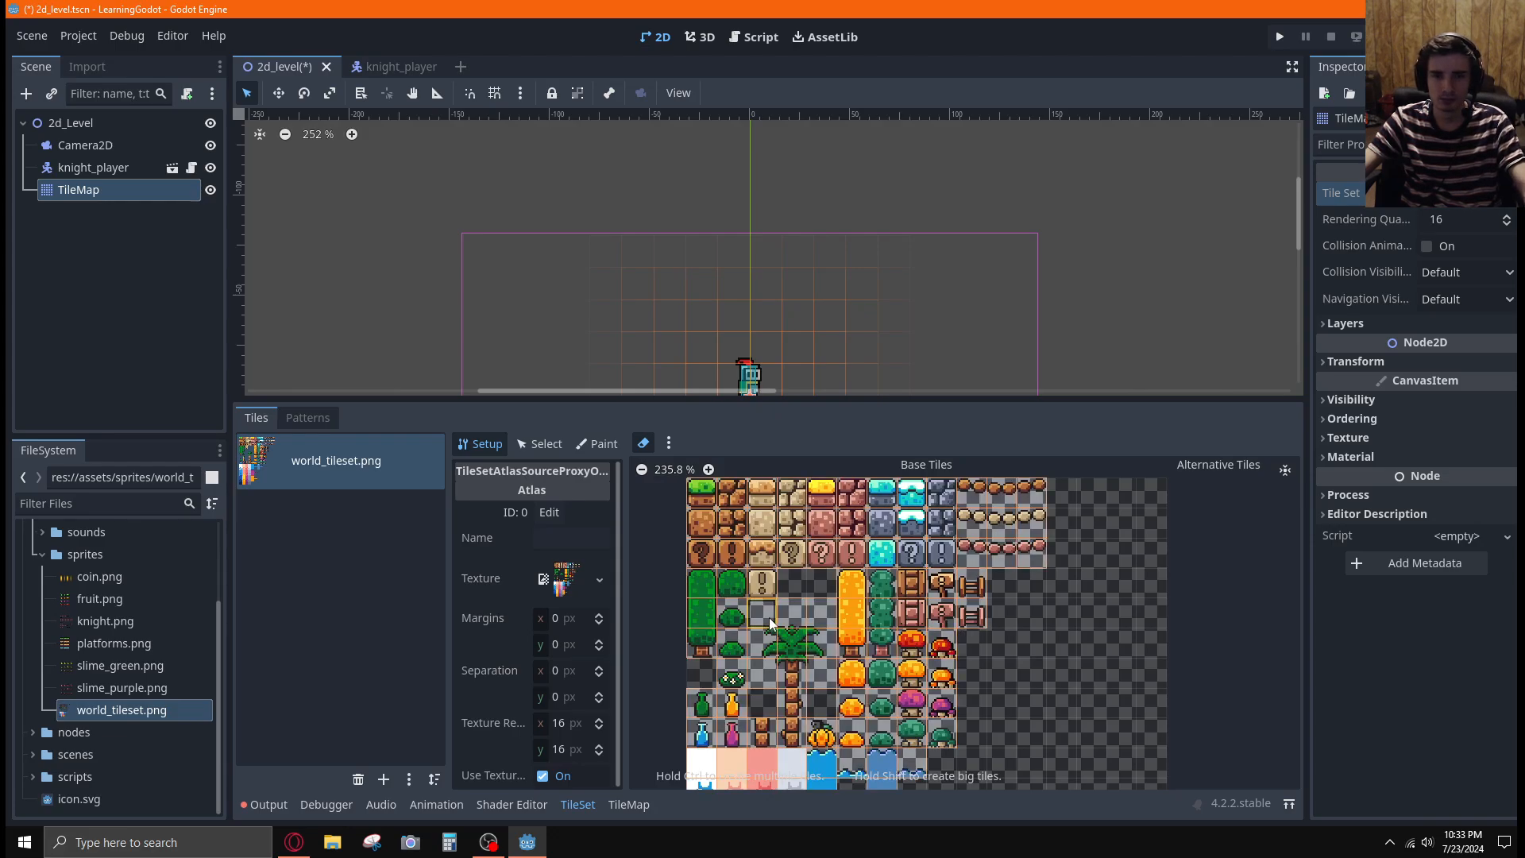
mouse_move(769, 623)
mouse_down()
mouse_move(762, 677)
mouse_move(826, 675)
mouse_move(786, 623)
mouse_move(822, 617)
mouse_up()
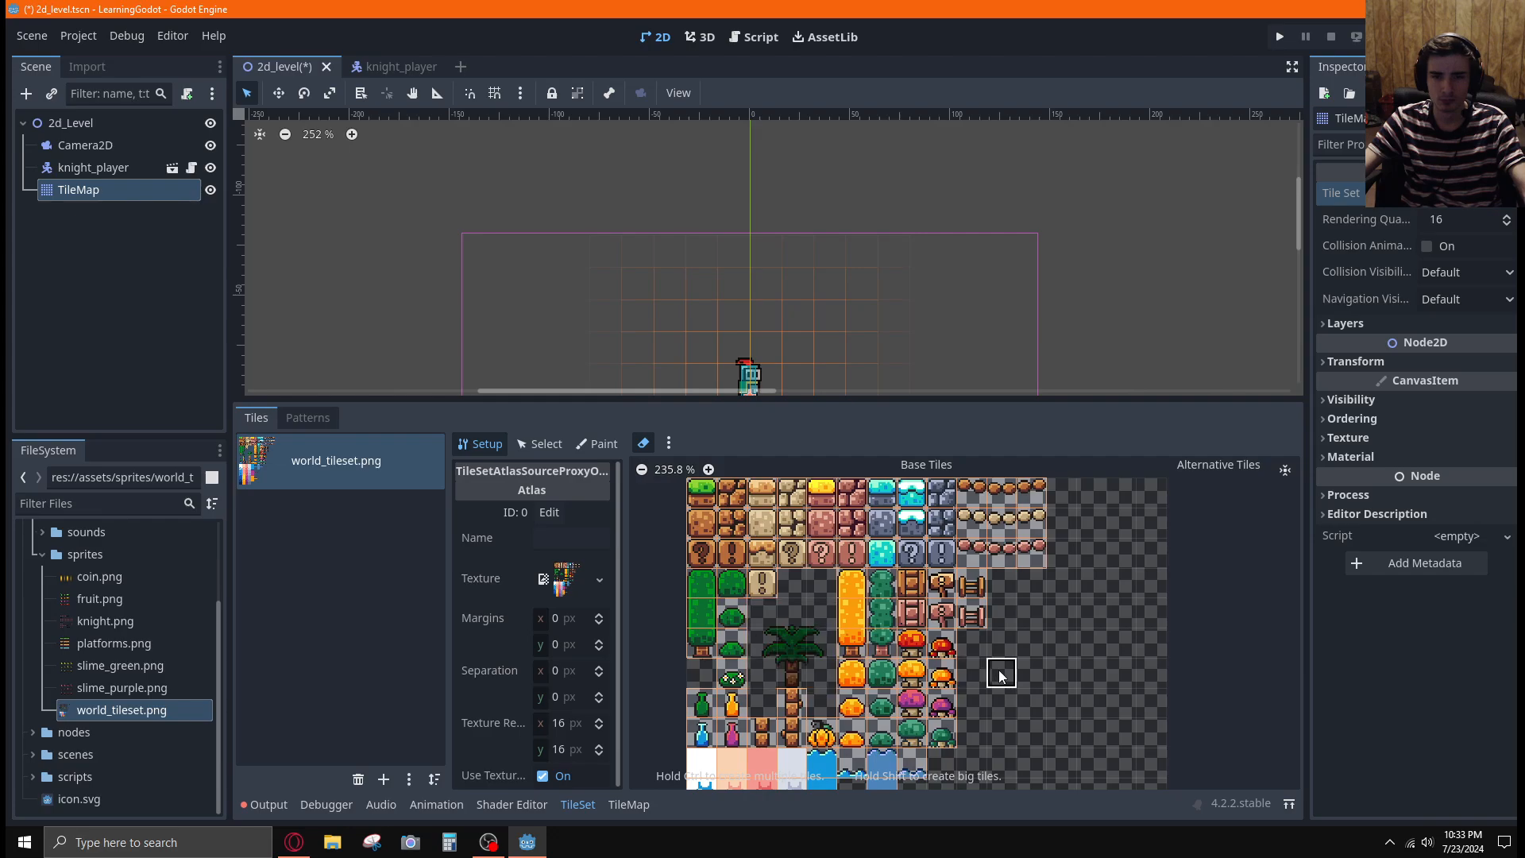
key(alt+Tab)
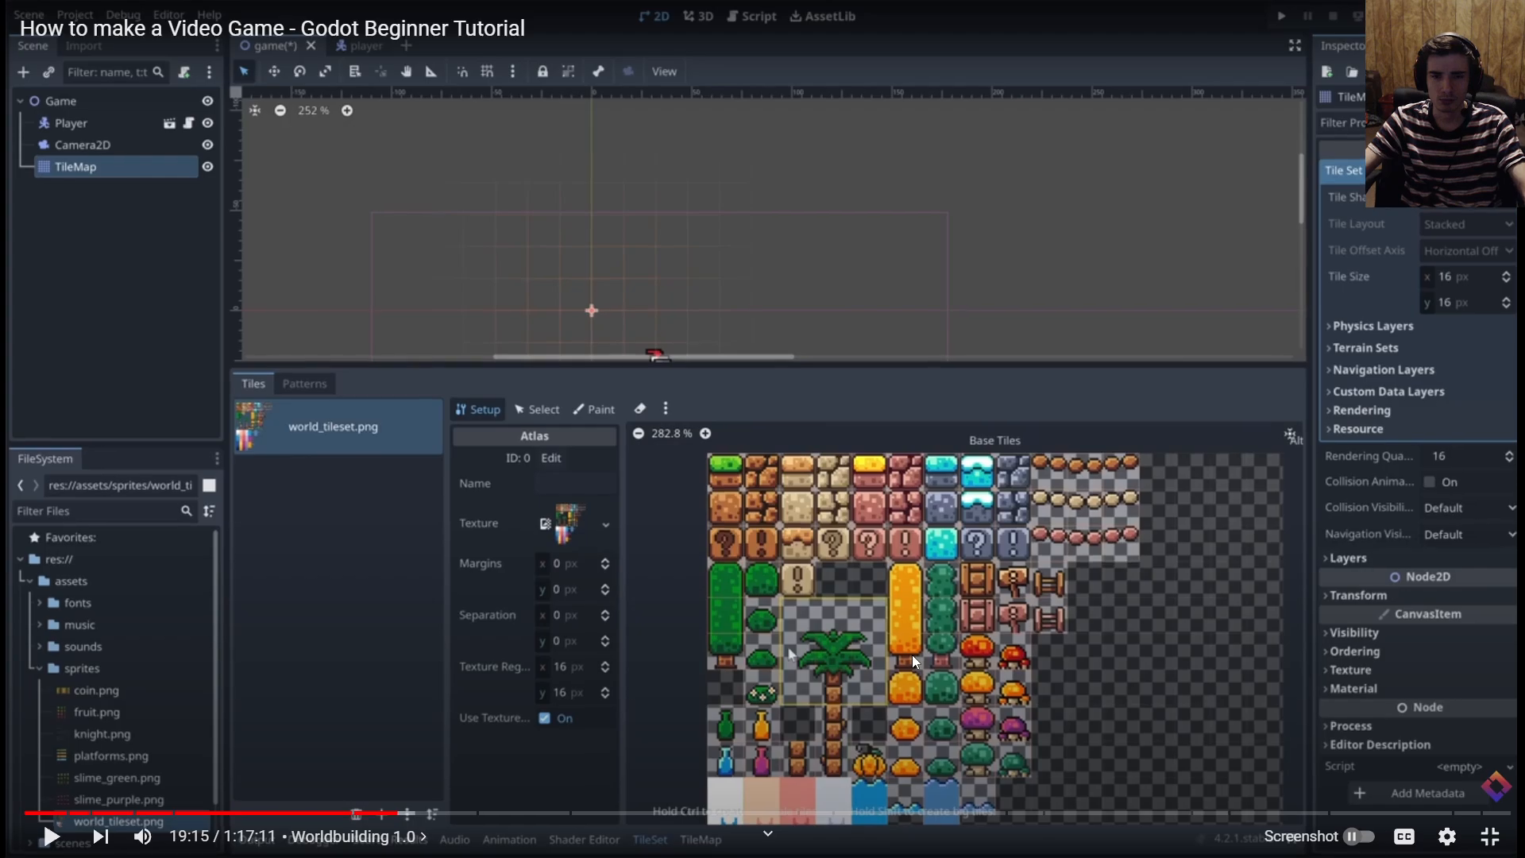
key(alt+Tab)
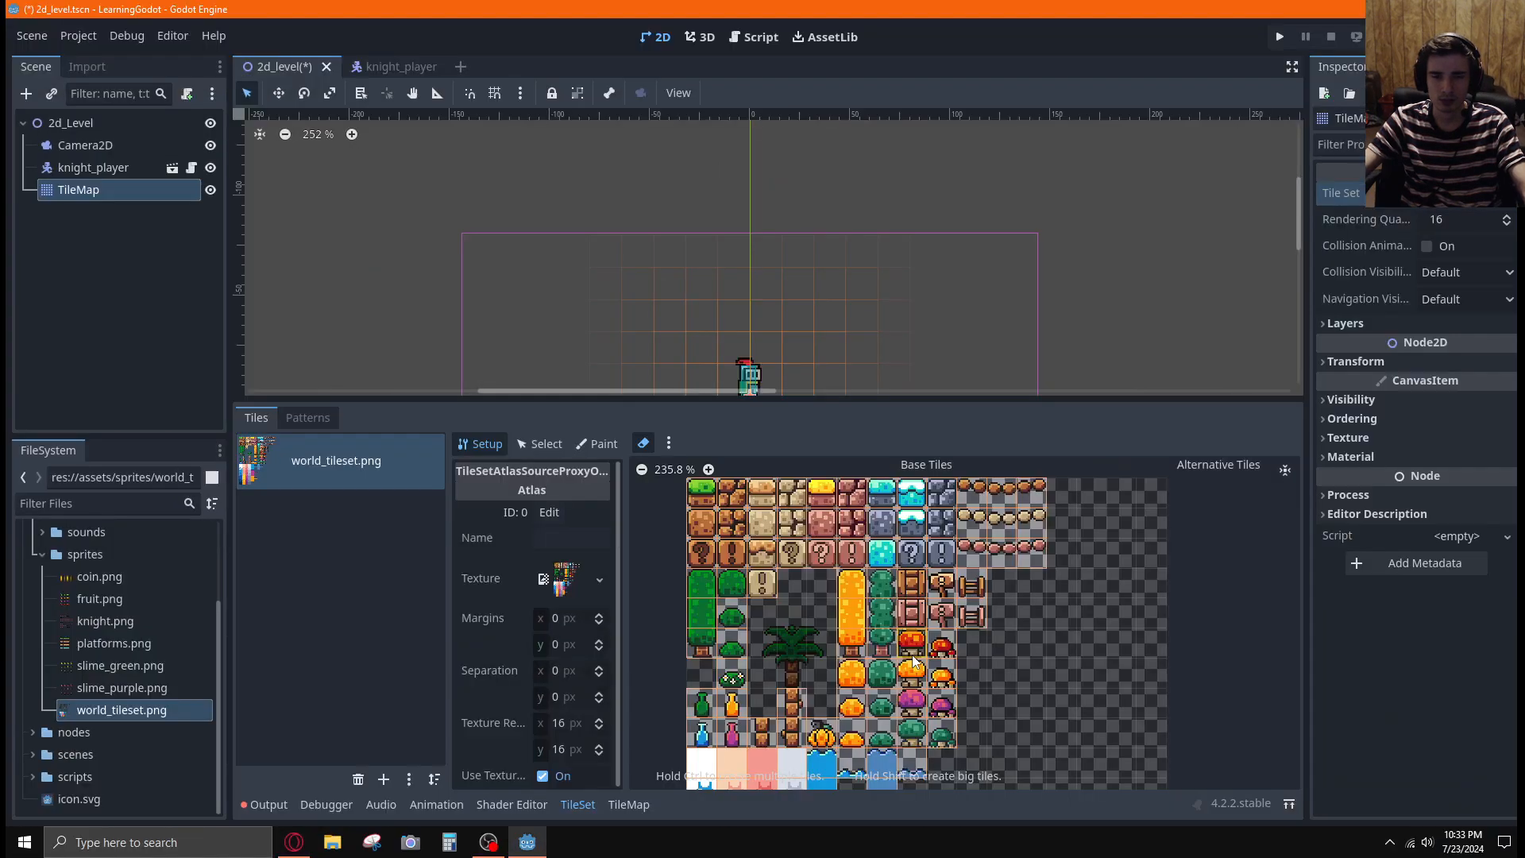
click(645, 443)
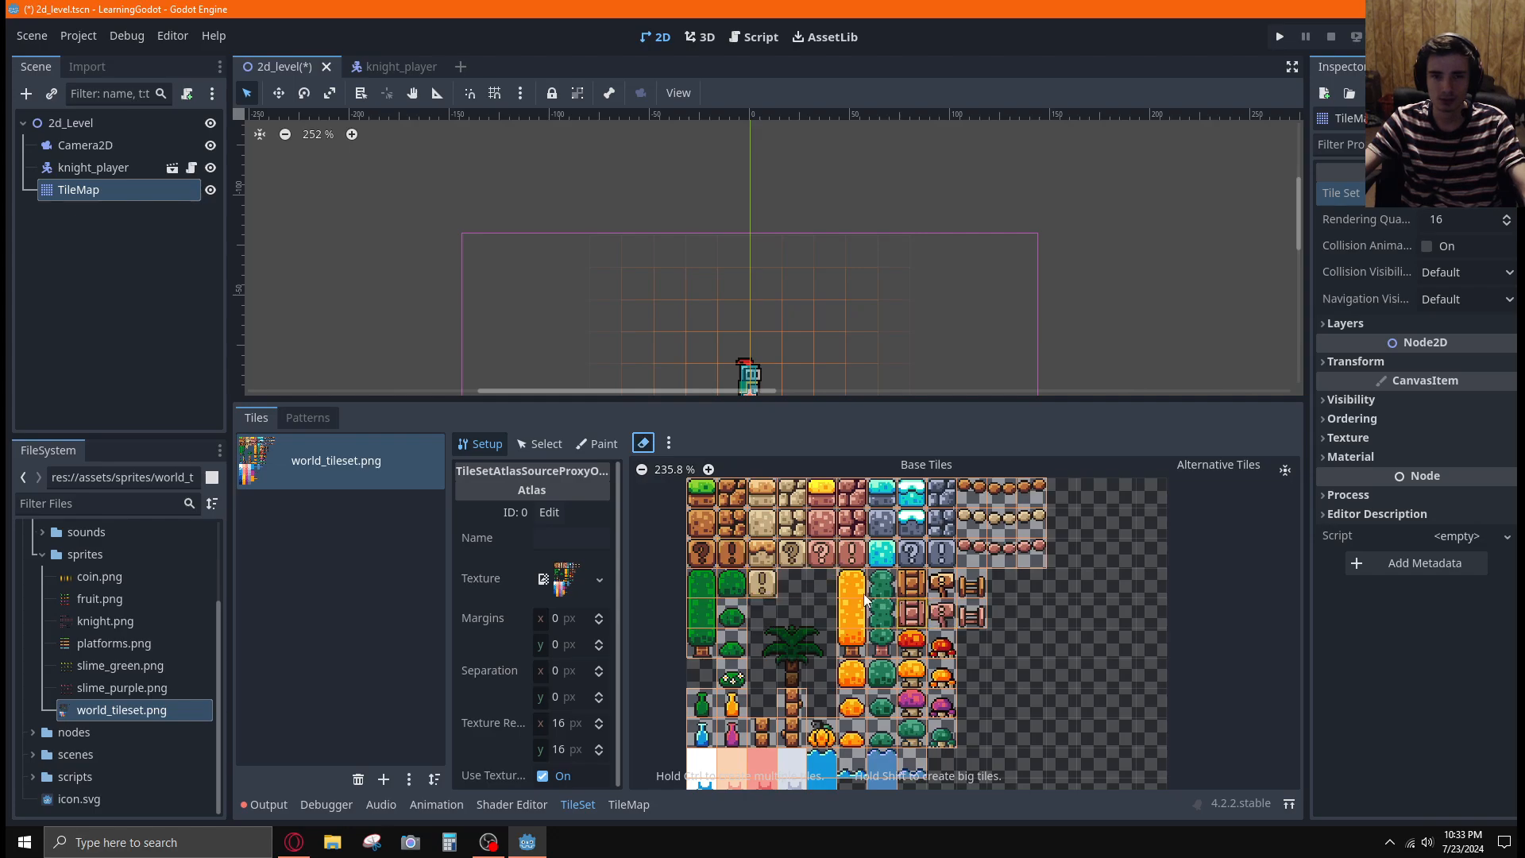
key(e)
shift+drag(762, 611, 824, 672)
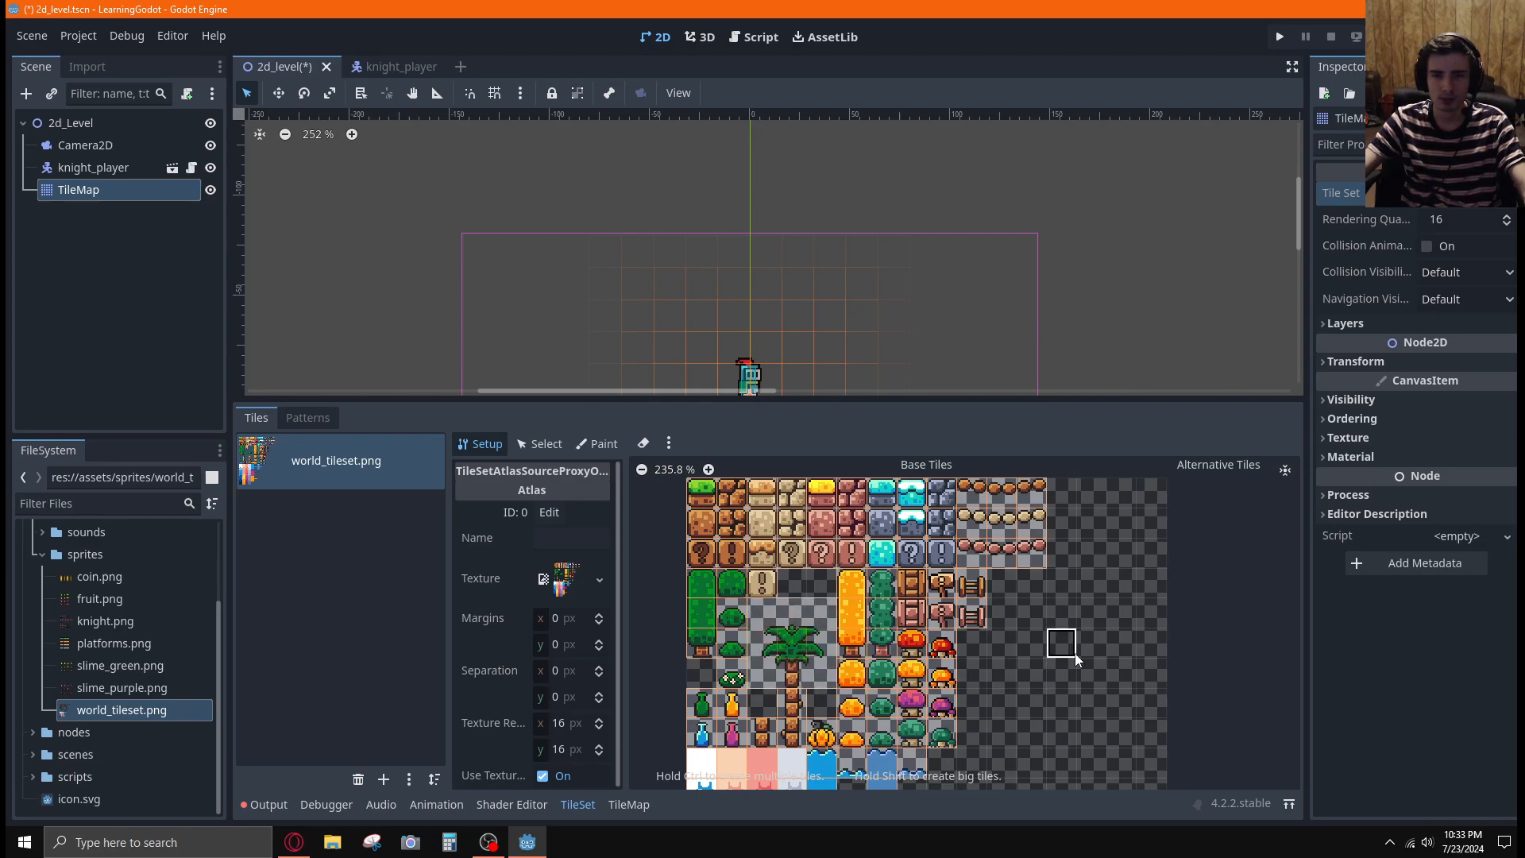
Resume the tutorial video to watch what follows the atlas setup, and open the TileMap editor in Godot
key(alt+Tab)
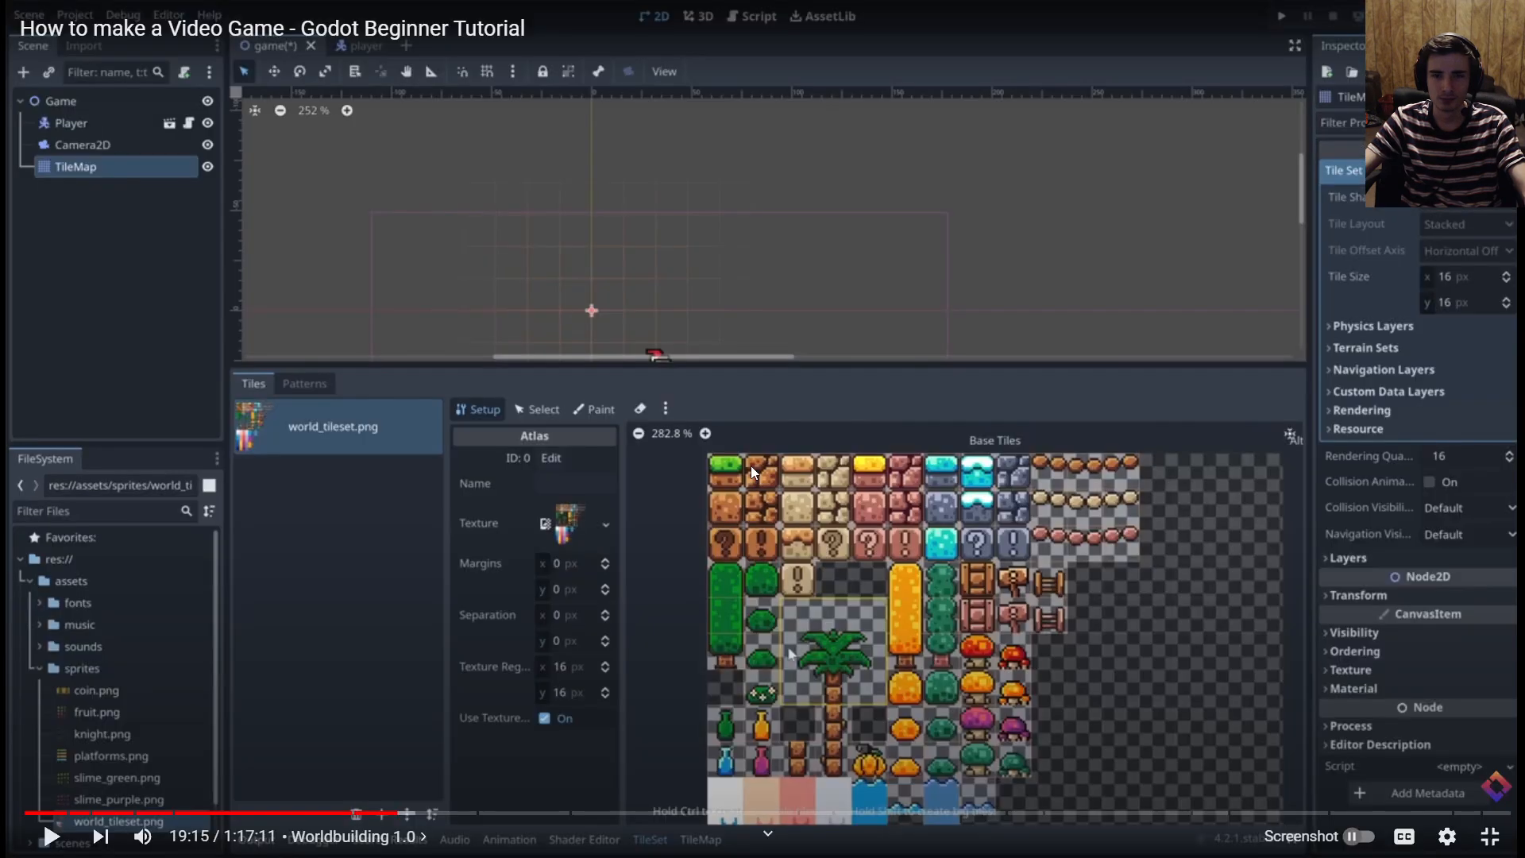
click(1045, 419)
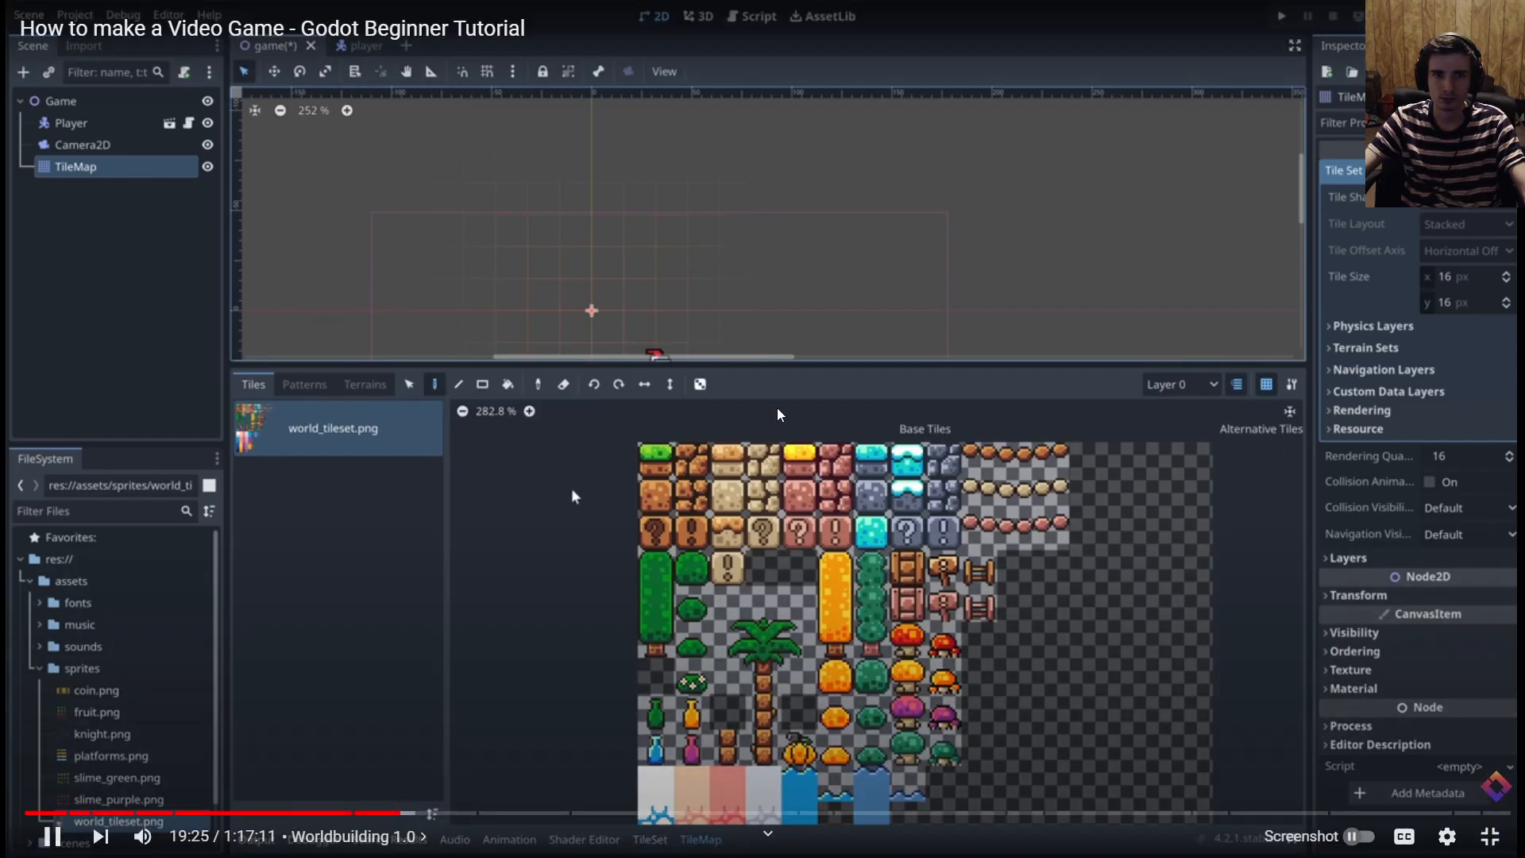
key(alt+Tab)
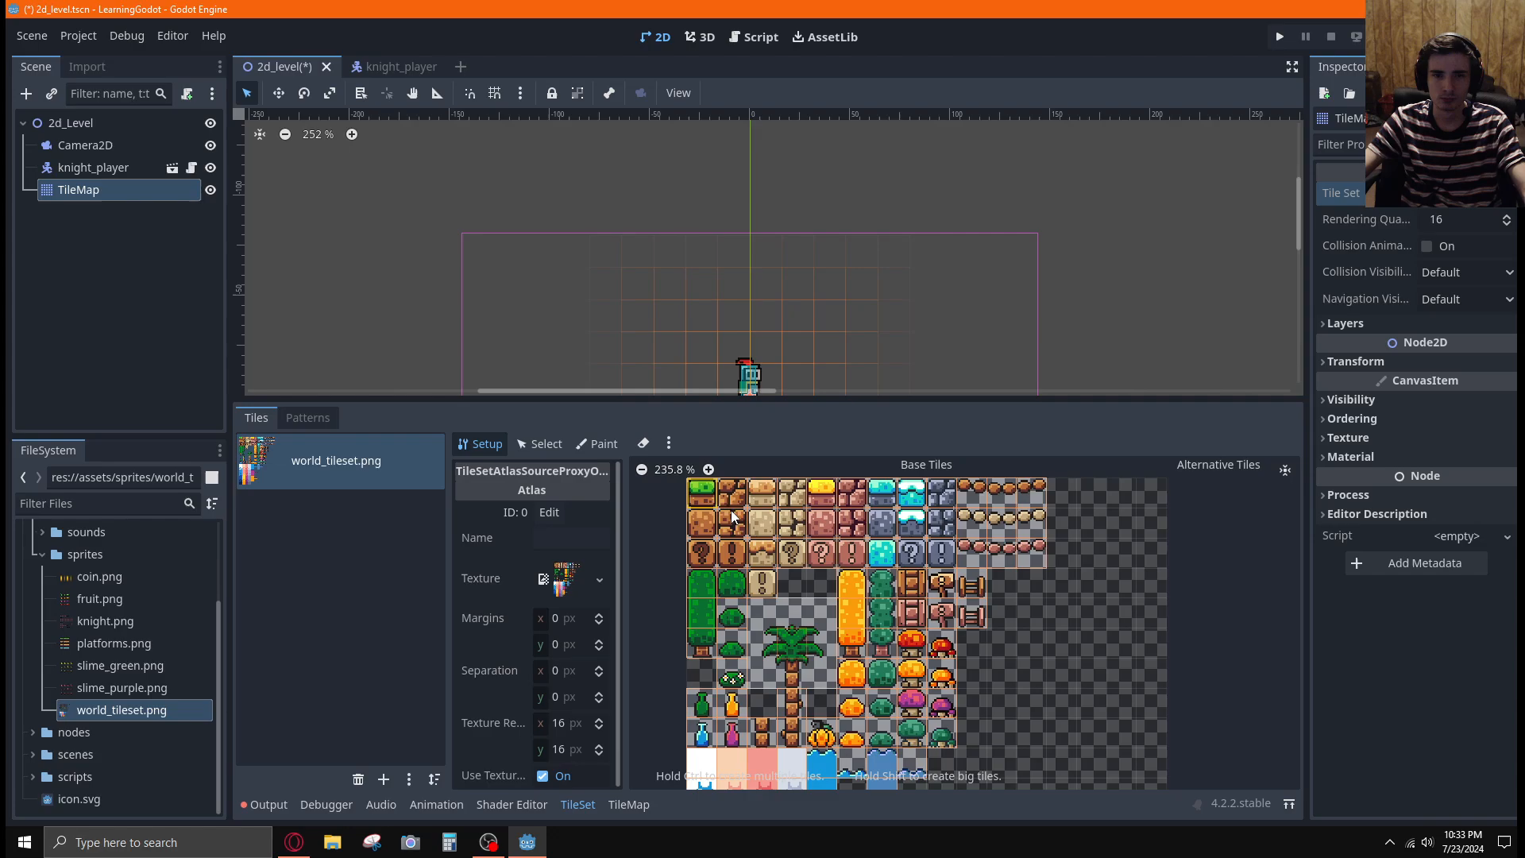
click(627, 804)
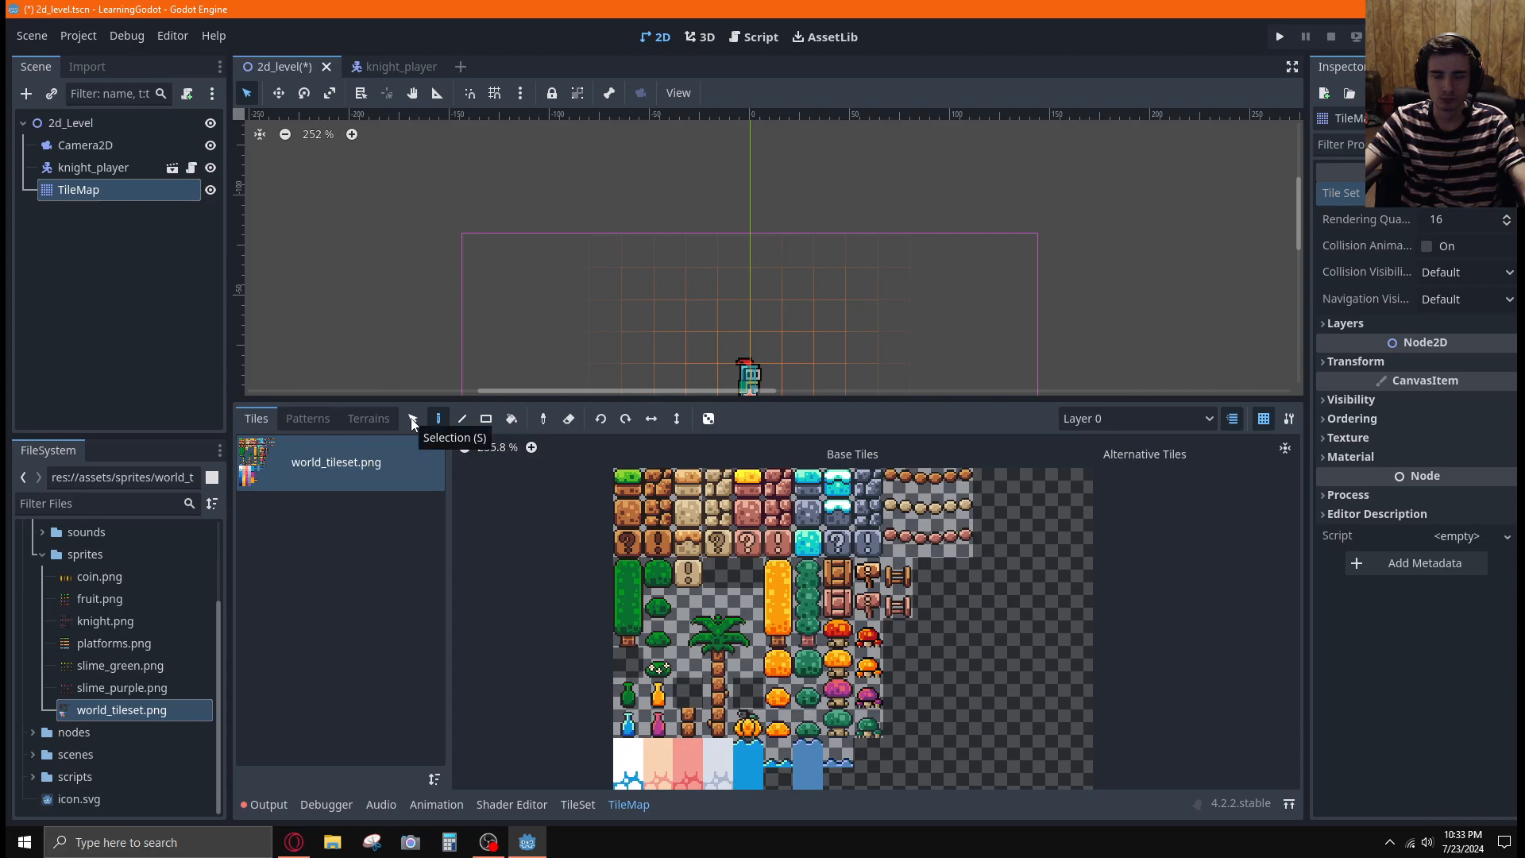
Watch how the tutorial paints grass tiles in the level around the player, and pause the video near 19:34
key(alt+Tab)
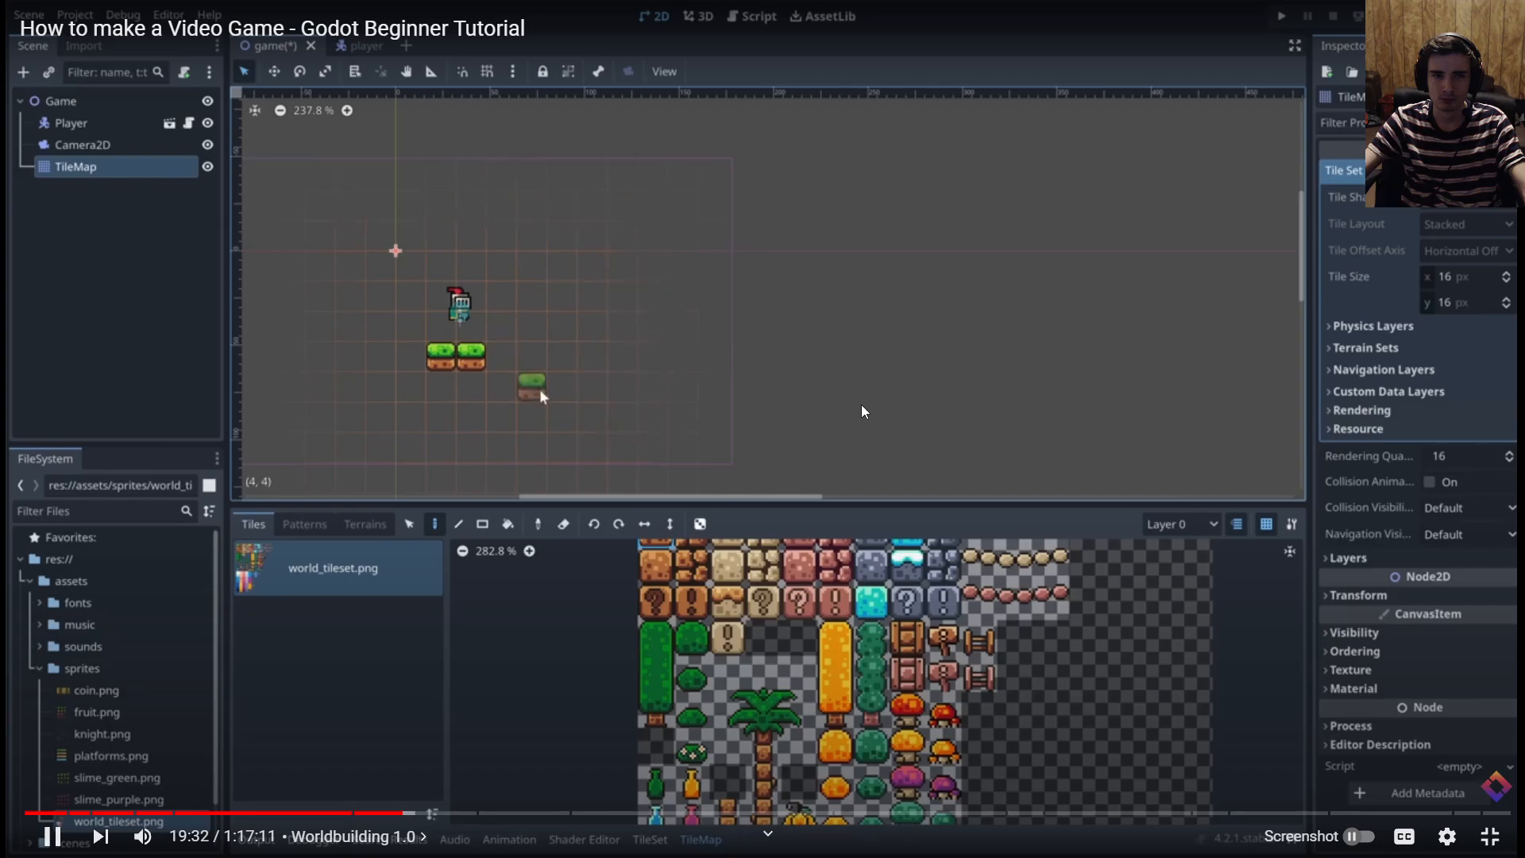
scroll(434, 376, down, 2)
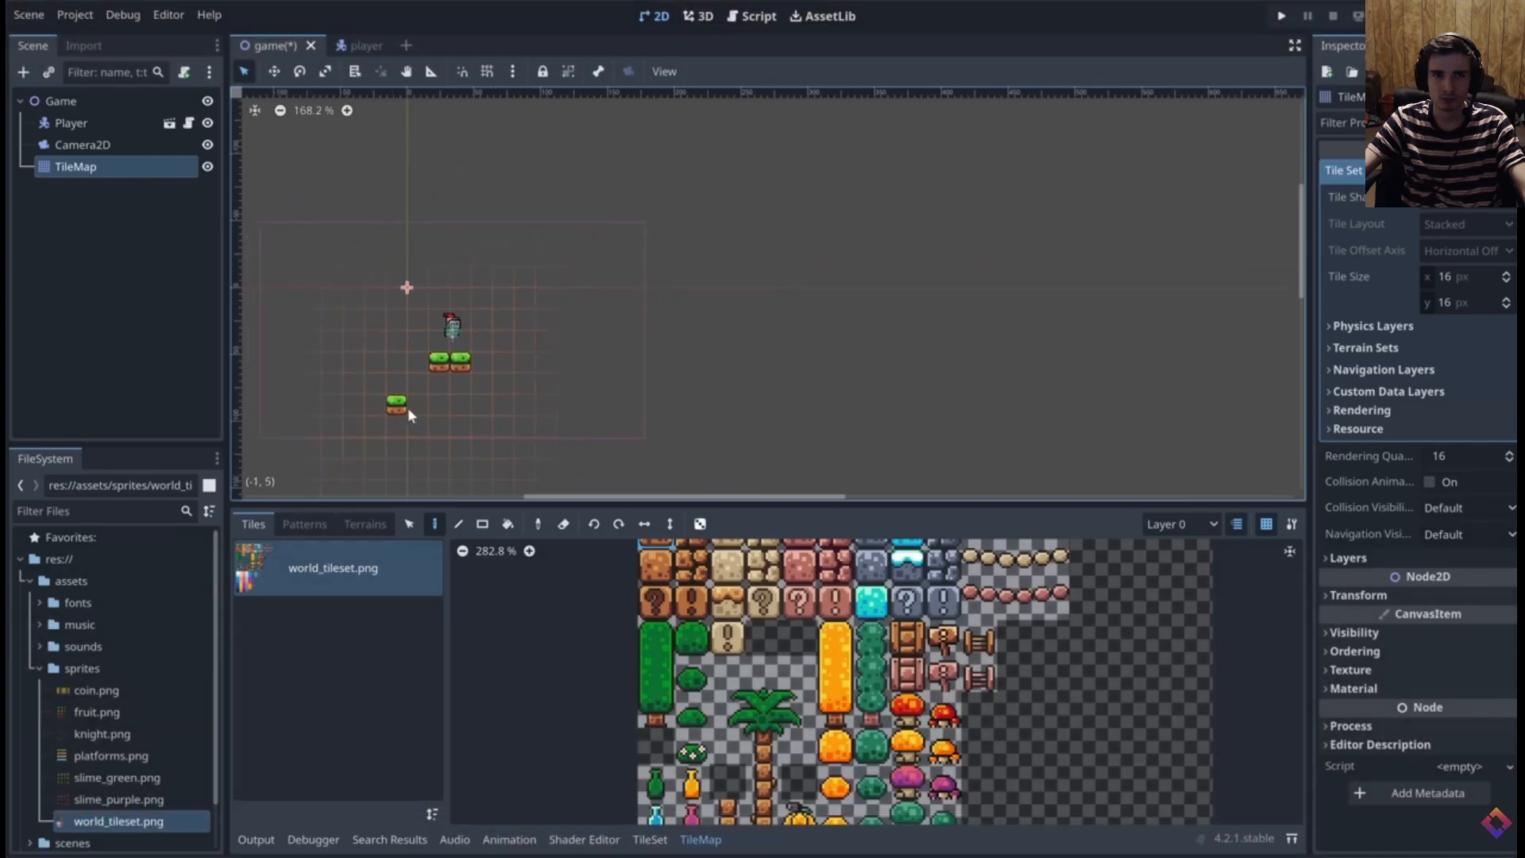
drag(480, 404, 632, 404)
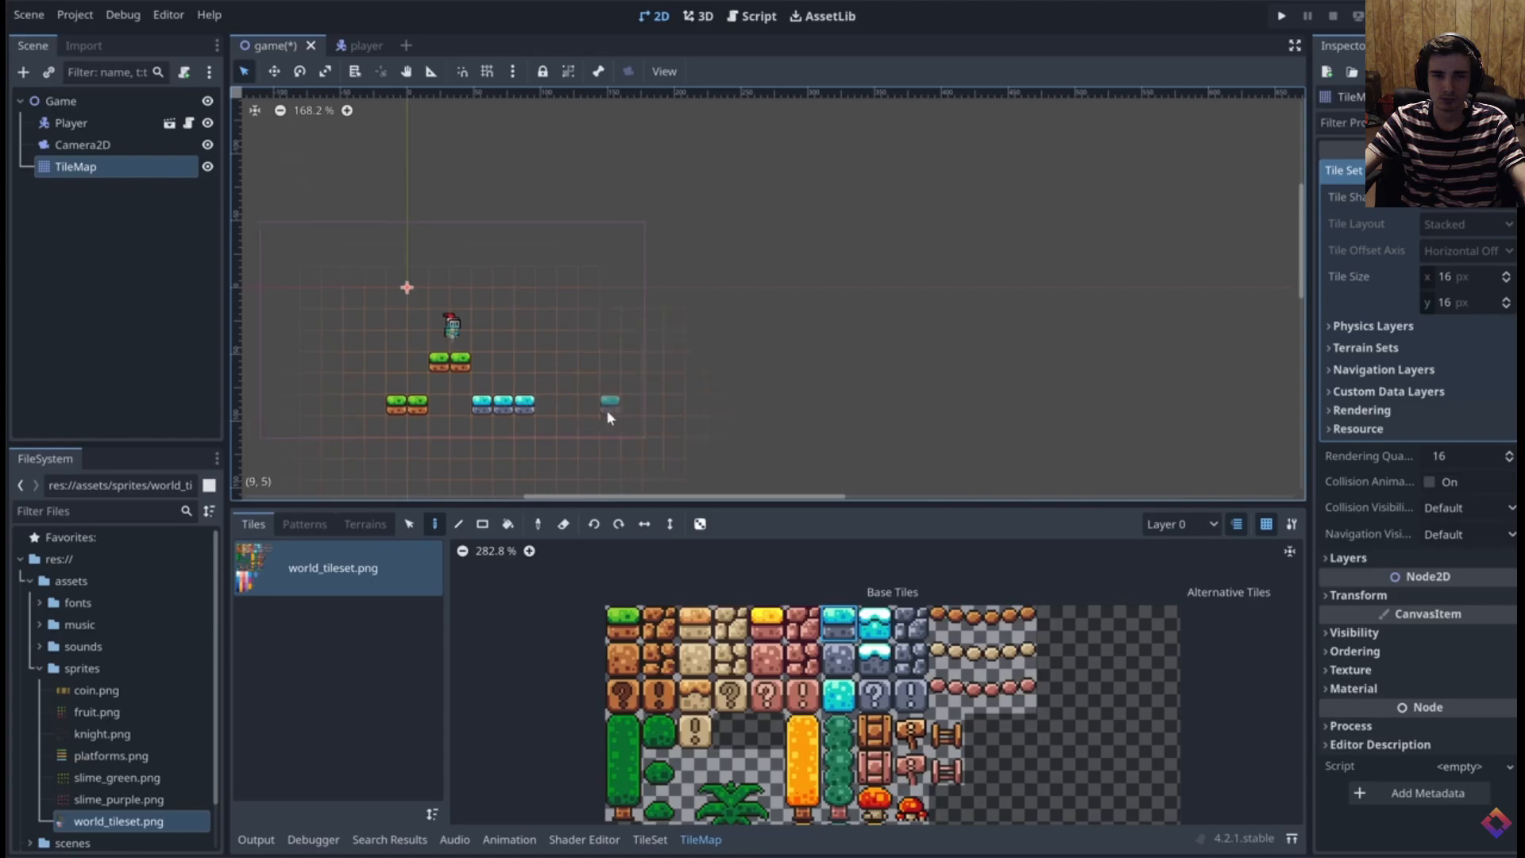
click(695, 405)
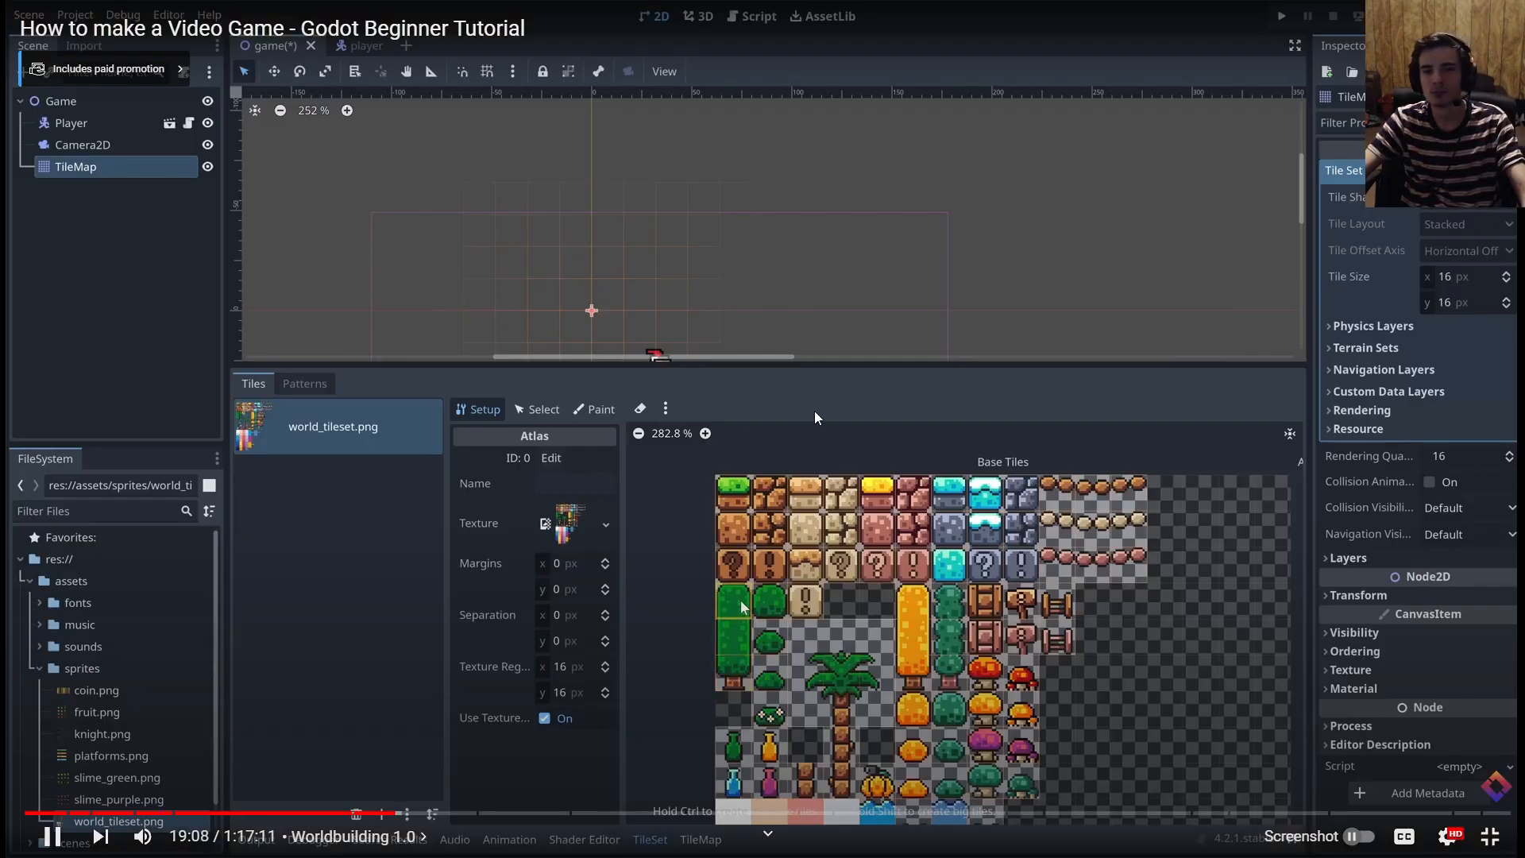
key(Right)
key(Right)
key(Right)
key(Right)
key(Right)
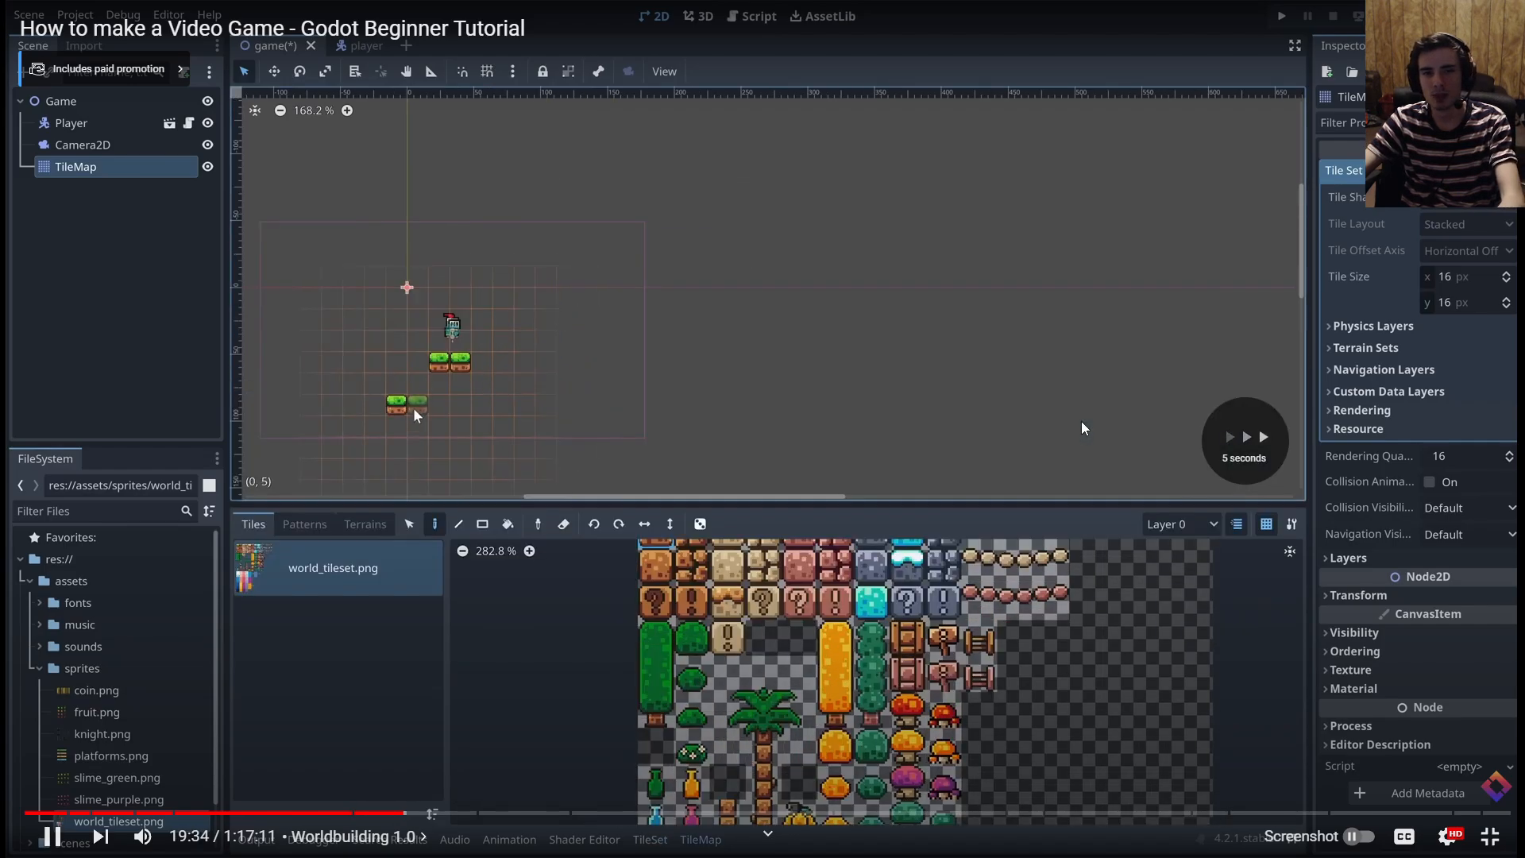
click(1045, 375)
Switch back to Godot, pick the grass block in the atlas's first row for painting, and enlarge the 2D level view
key(alt+Tab)
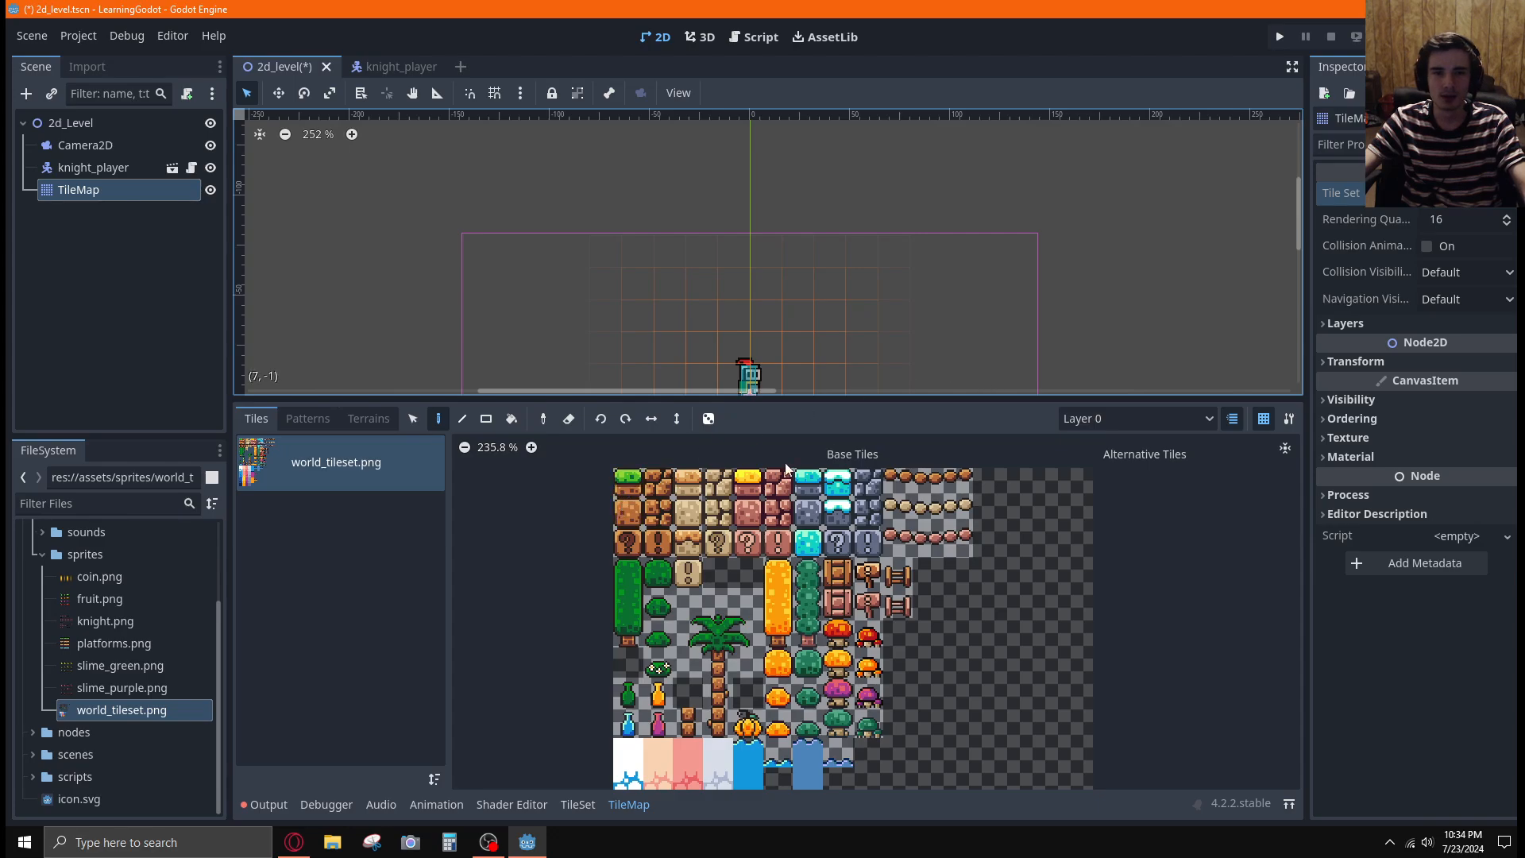
click(615, 475)
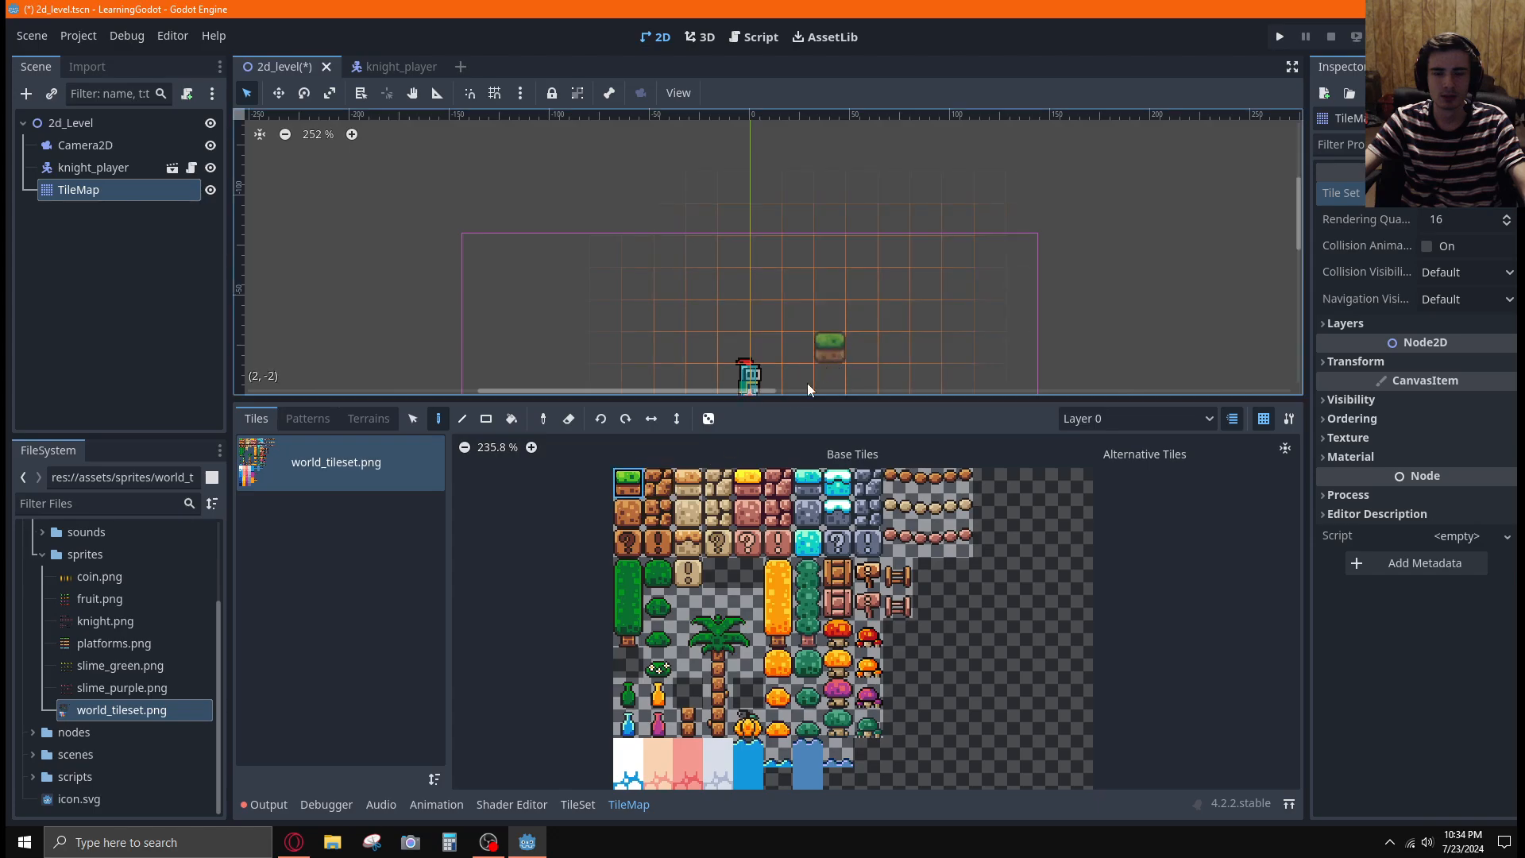
middle_drag(865, 279, 820, 167)
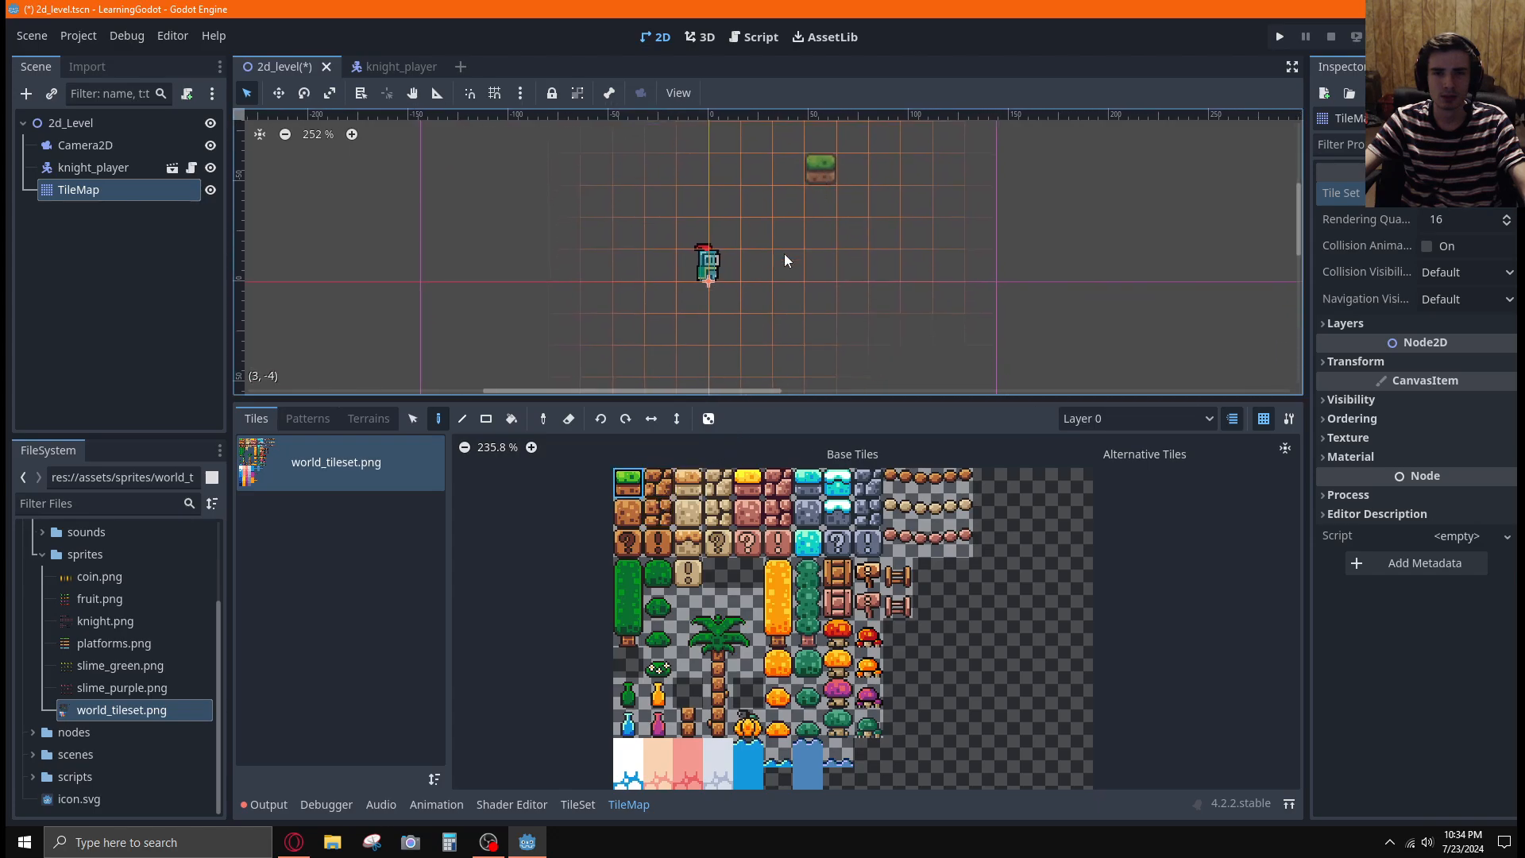
drag(773, 392, 849, 448)
drag(872, 397, 850, 651)
middle_drag(605, 345, 1001, 464)
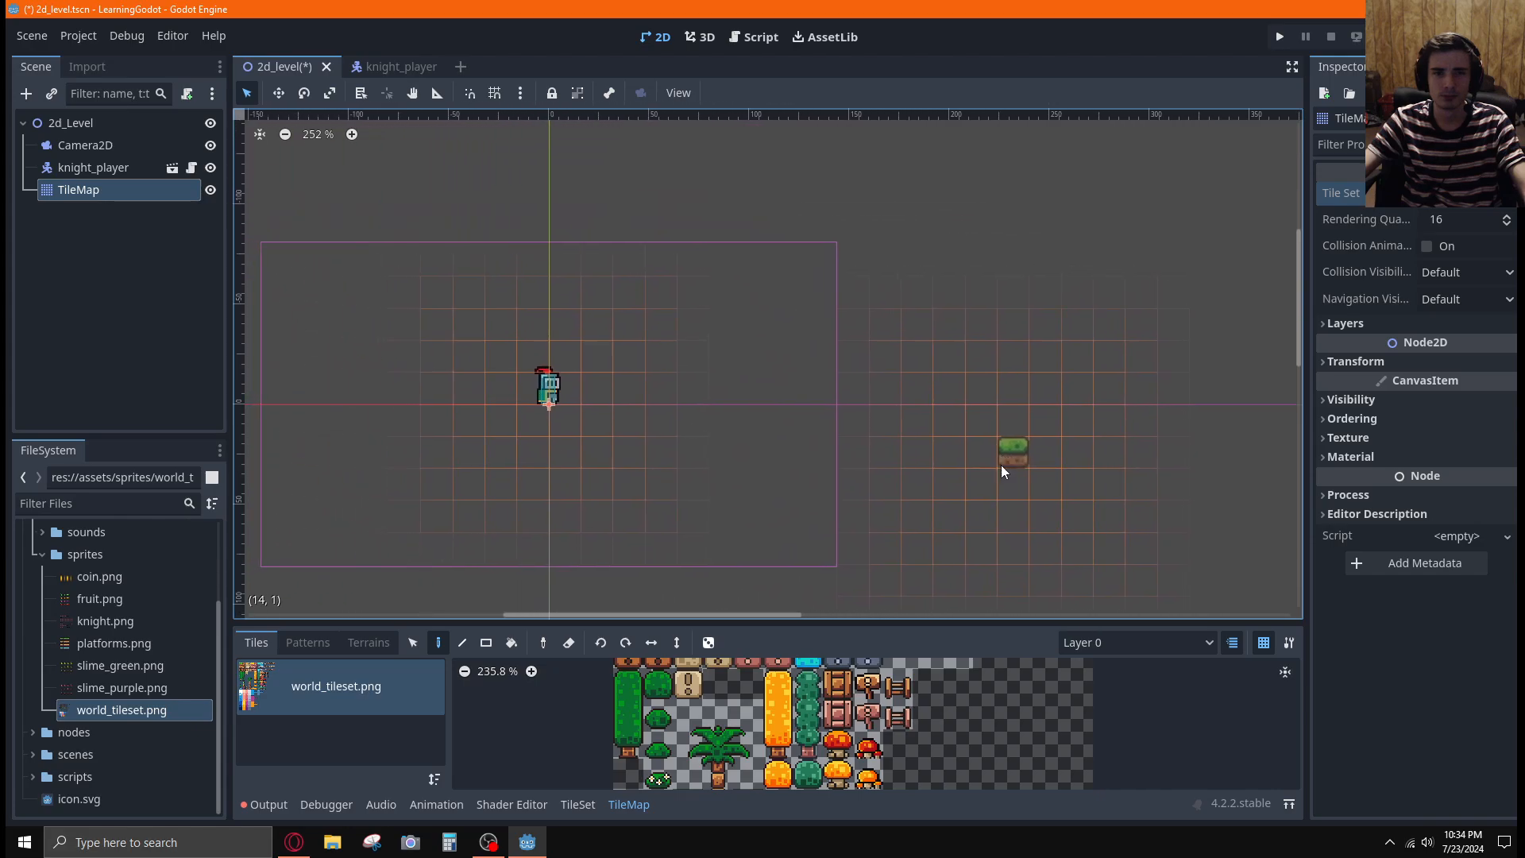
middle_drag(543, 405, 670, 395)
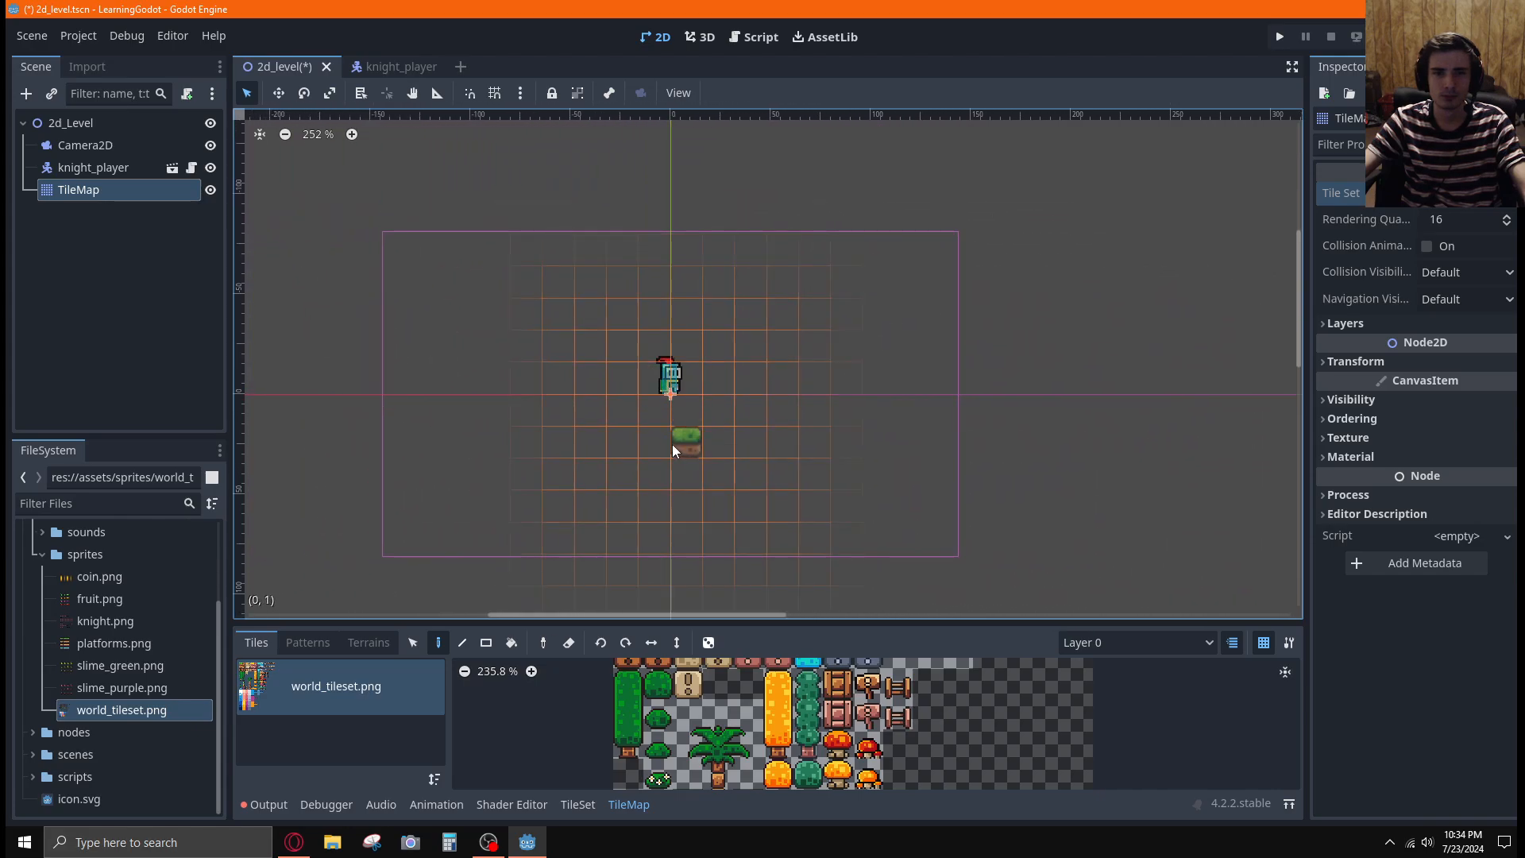
Paint two-tile grass platforms below the knight at row 1 and on both sides of the knight at row -1
drag(659, 438, 688, 439)
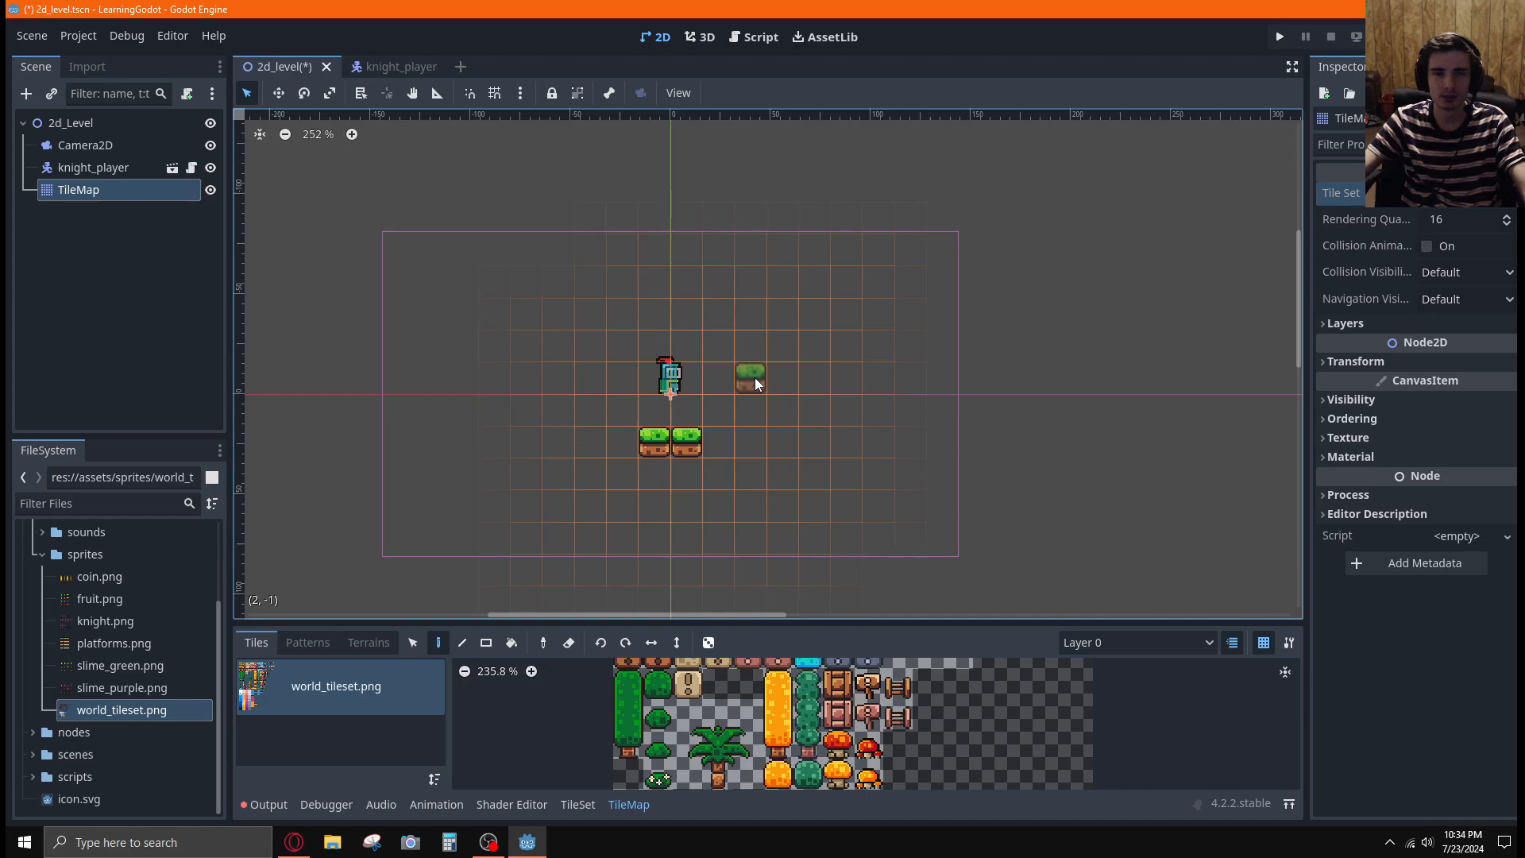
drag(756, 378, 782, 386)
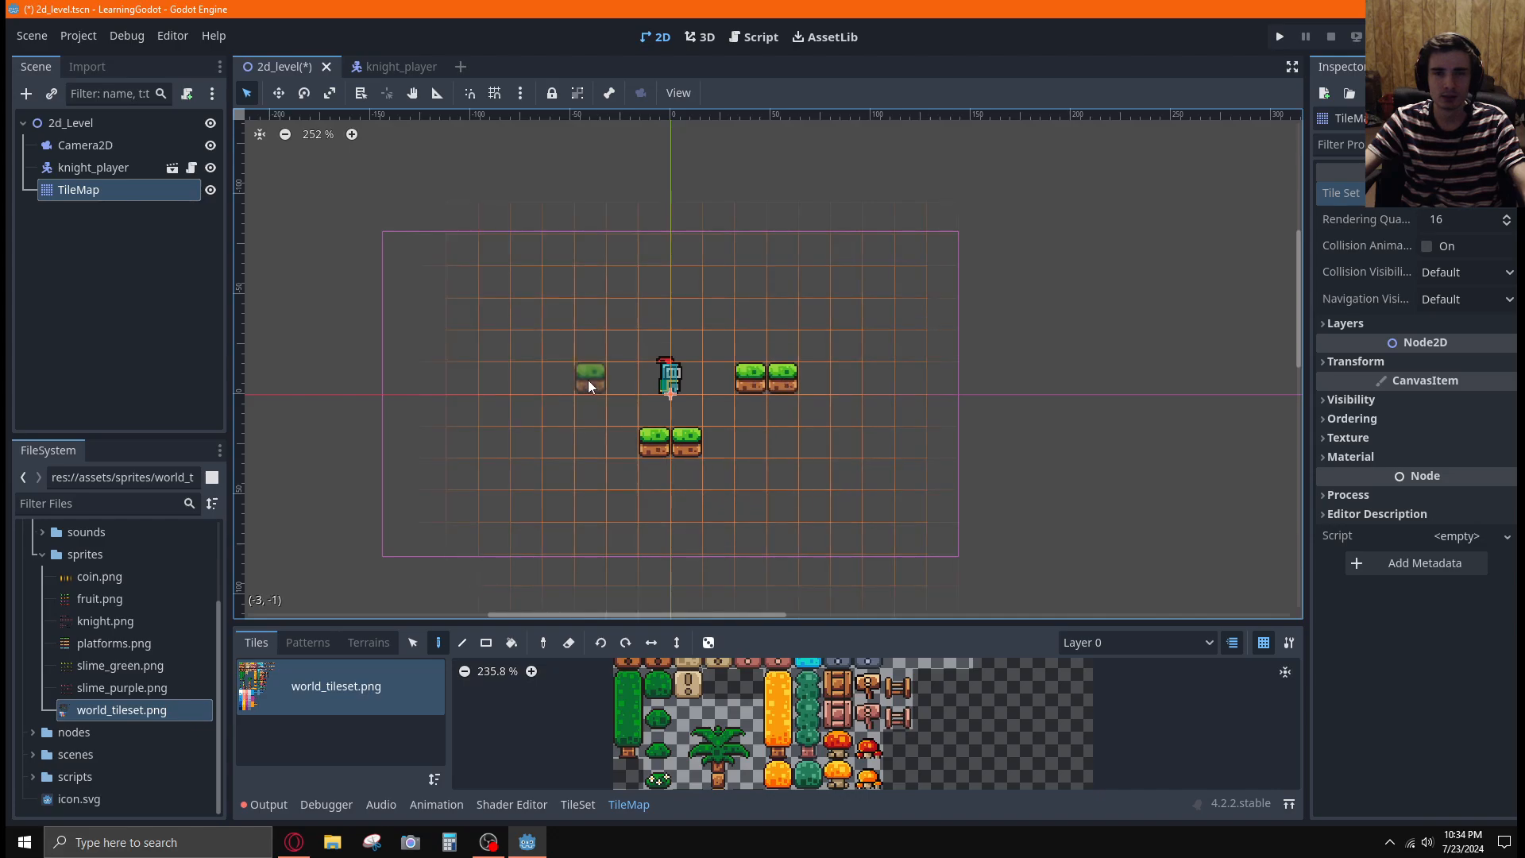
drag(583, 378, 535, 375)
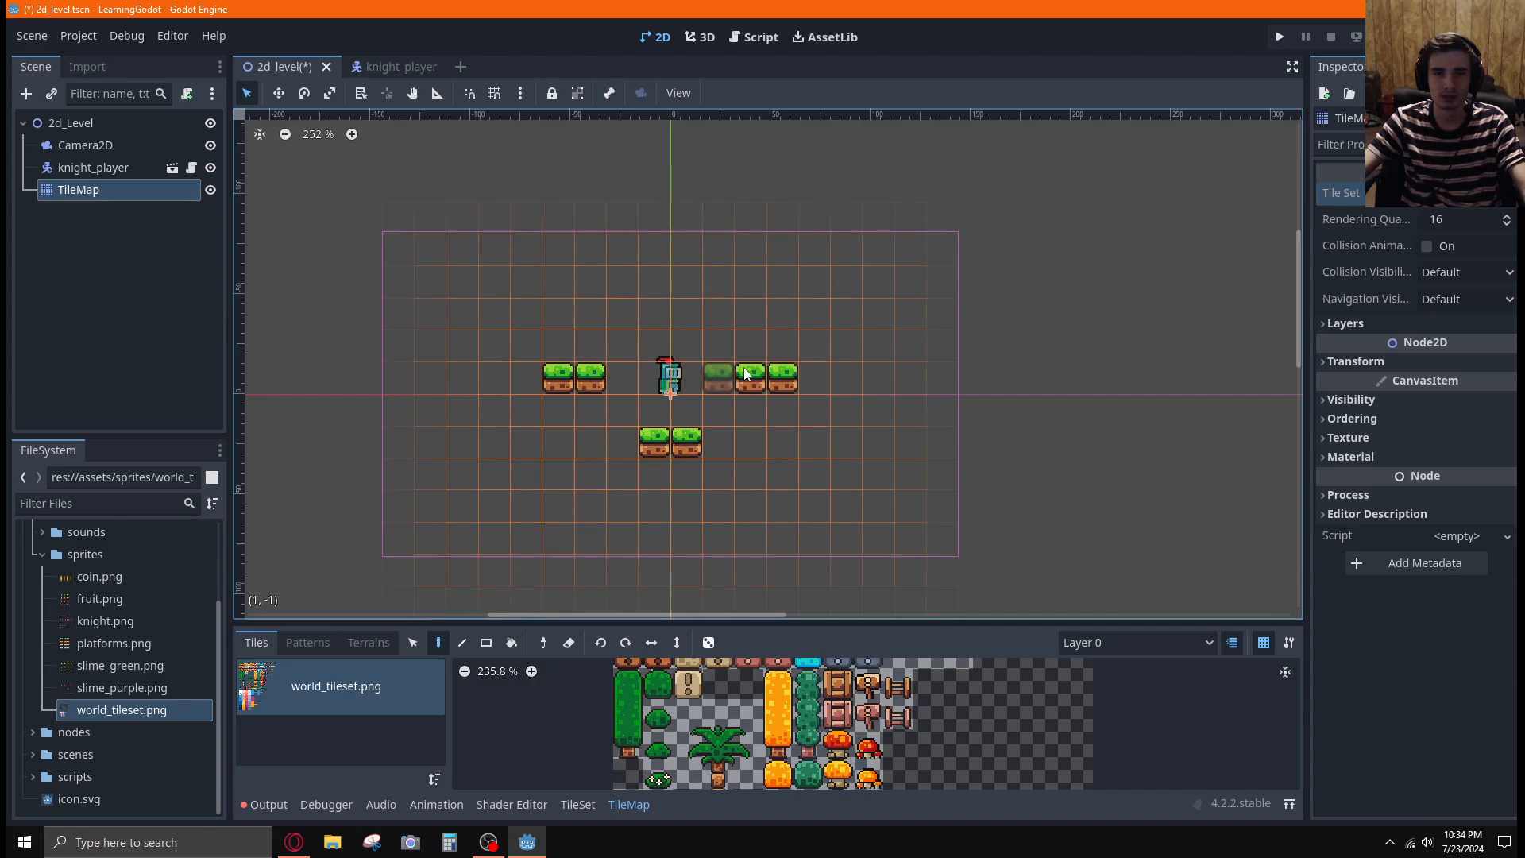
Paint two more two-tile grass platforms at row 3, directly beneath the platforms on either side of the knight
scroll(693, 378, up, 6)
scroll(694, 389, up, 1)
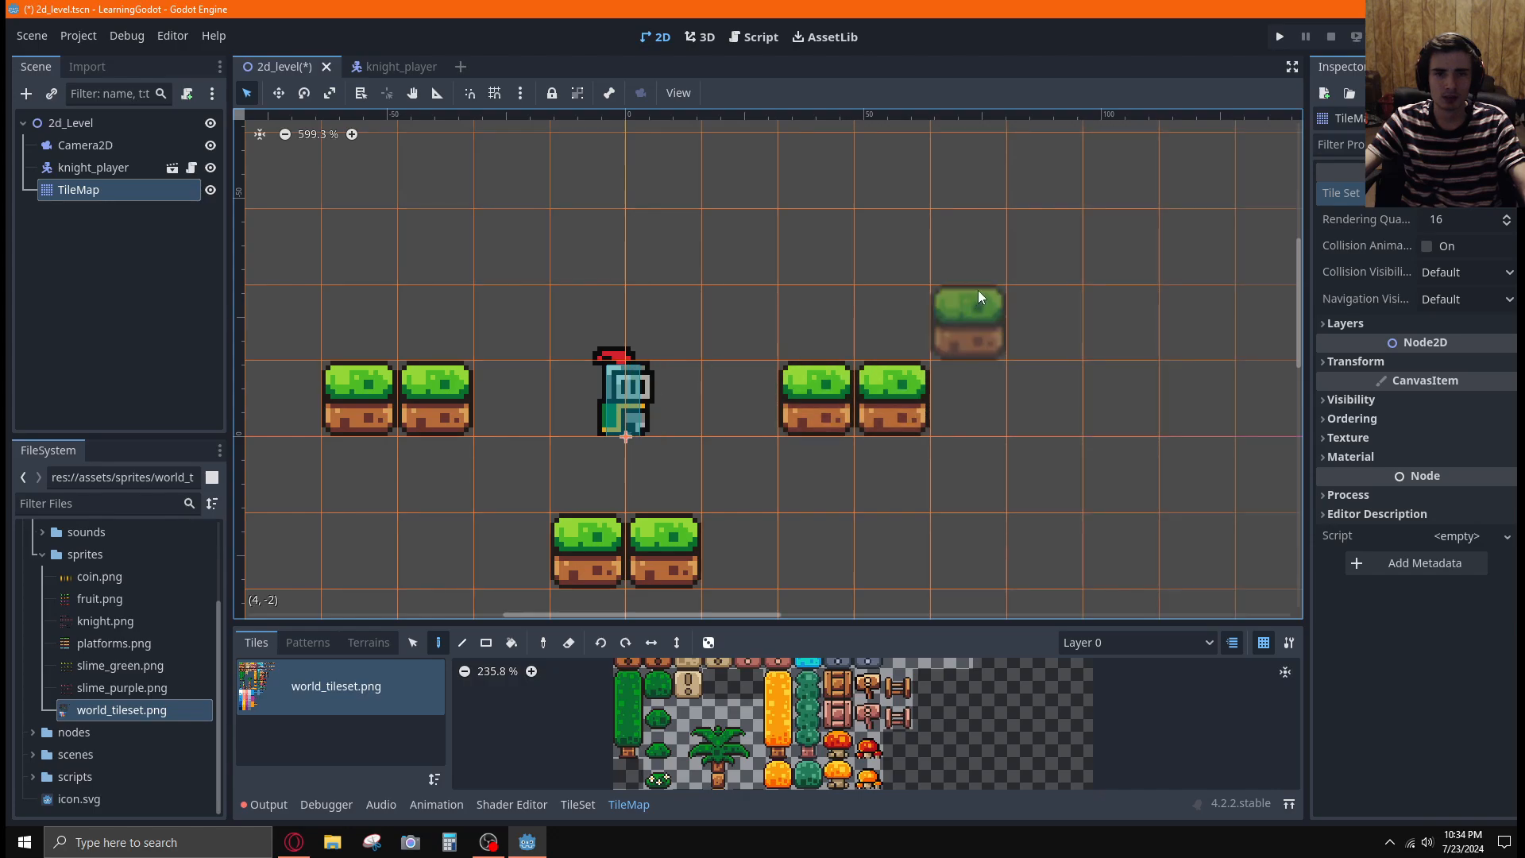
scroll(536, 488, down, 6)
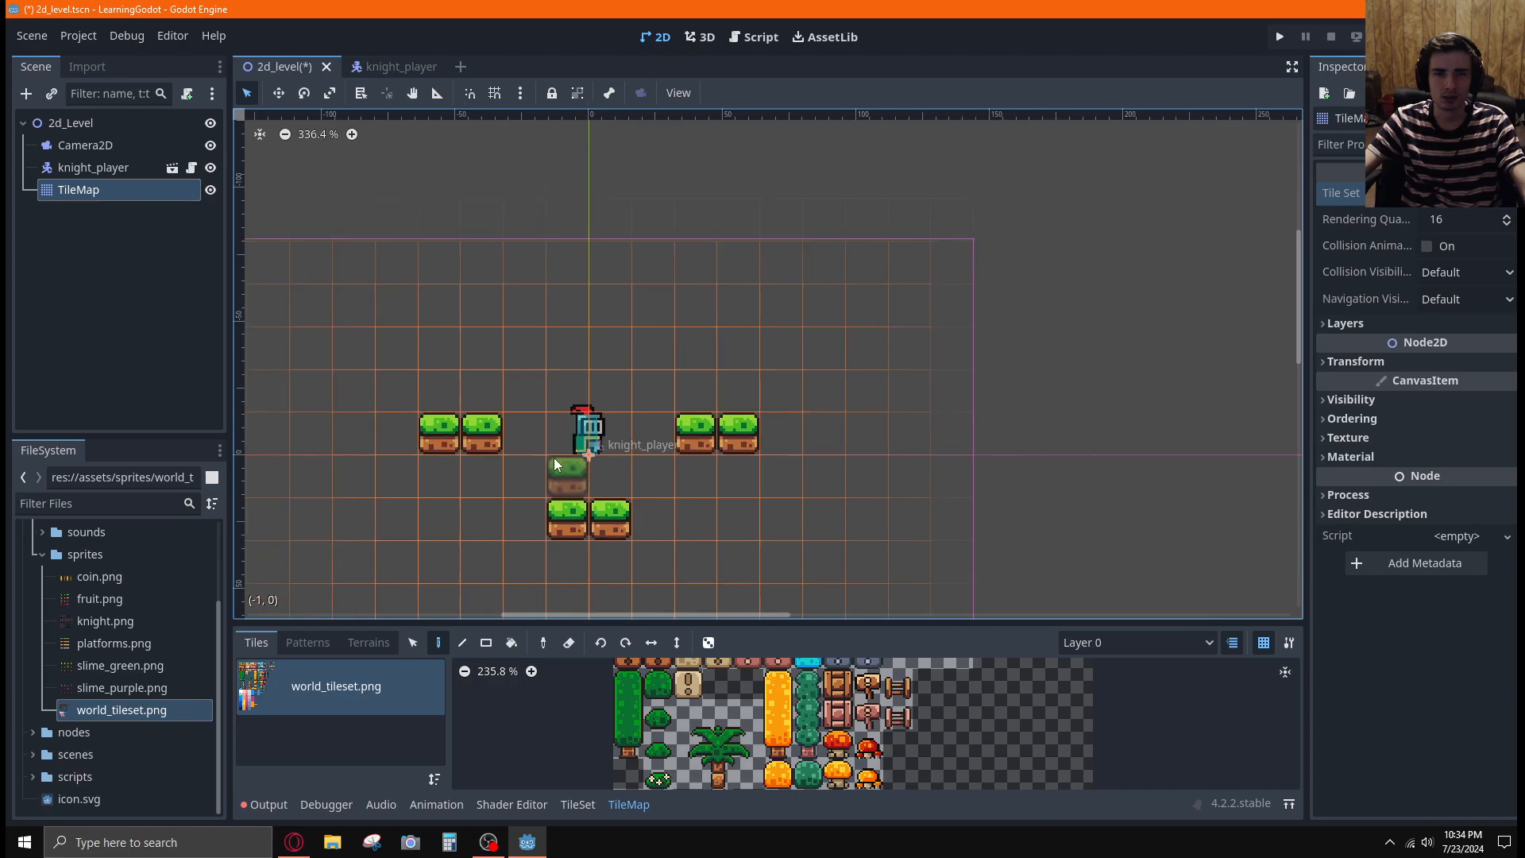
middle_drag(713, 516, 785, 348)
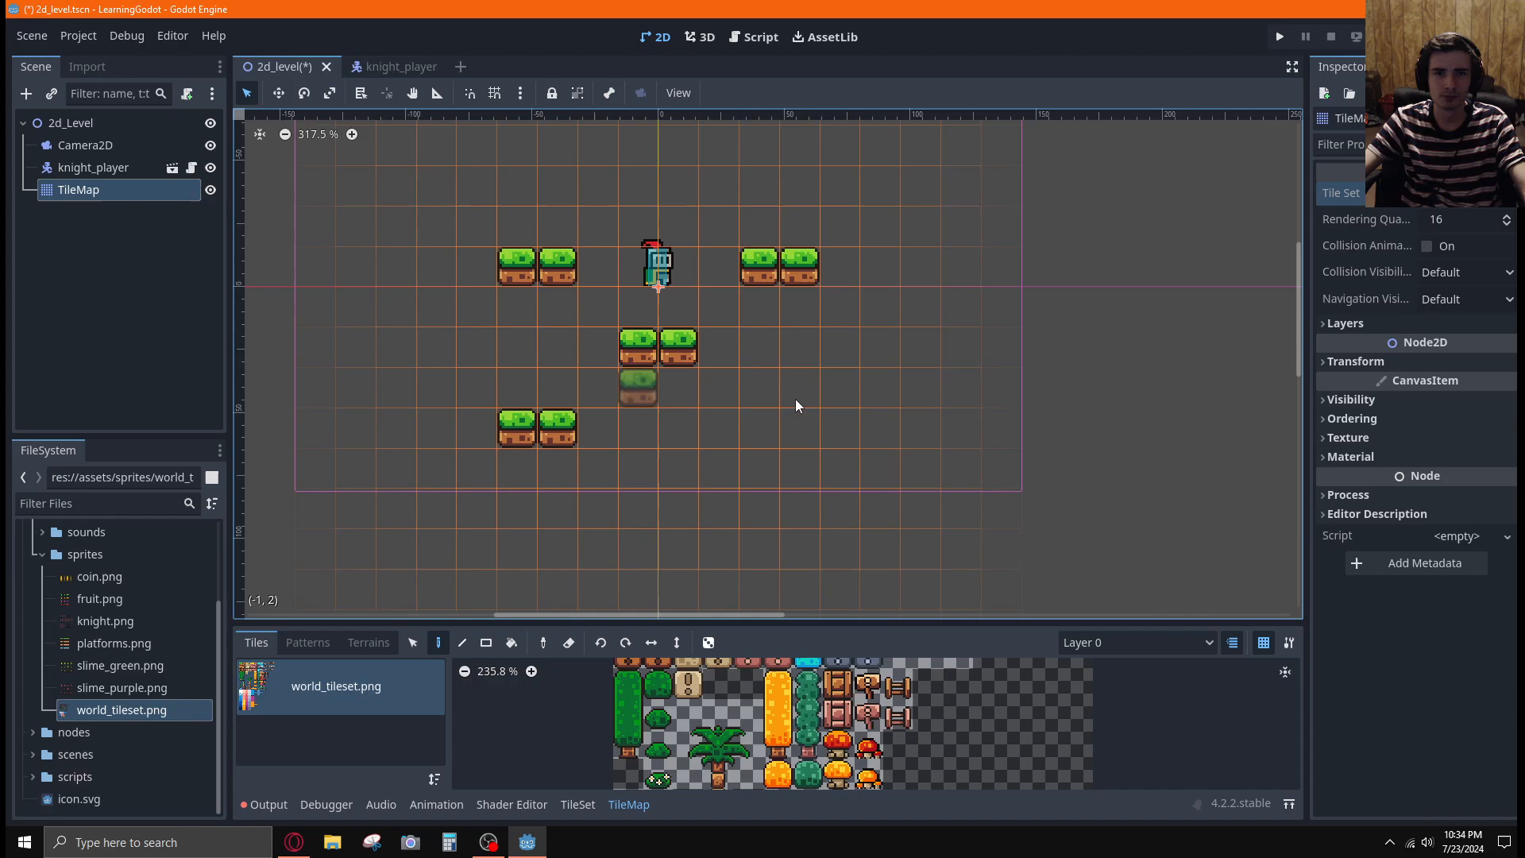
drag(761, 429, 800, 427)
Paint two-tile grass platforms farther out on both sides of the level, one pair at row -3 and one at row 4
scroll(910, 344, down, 3)
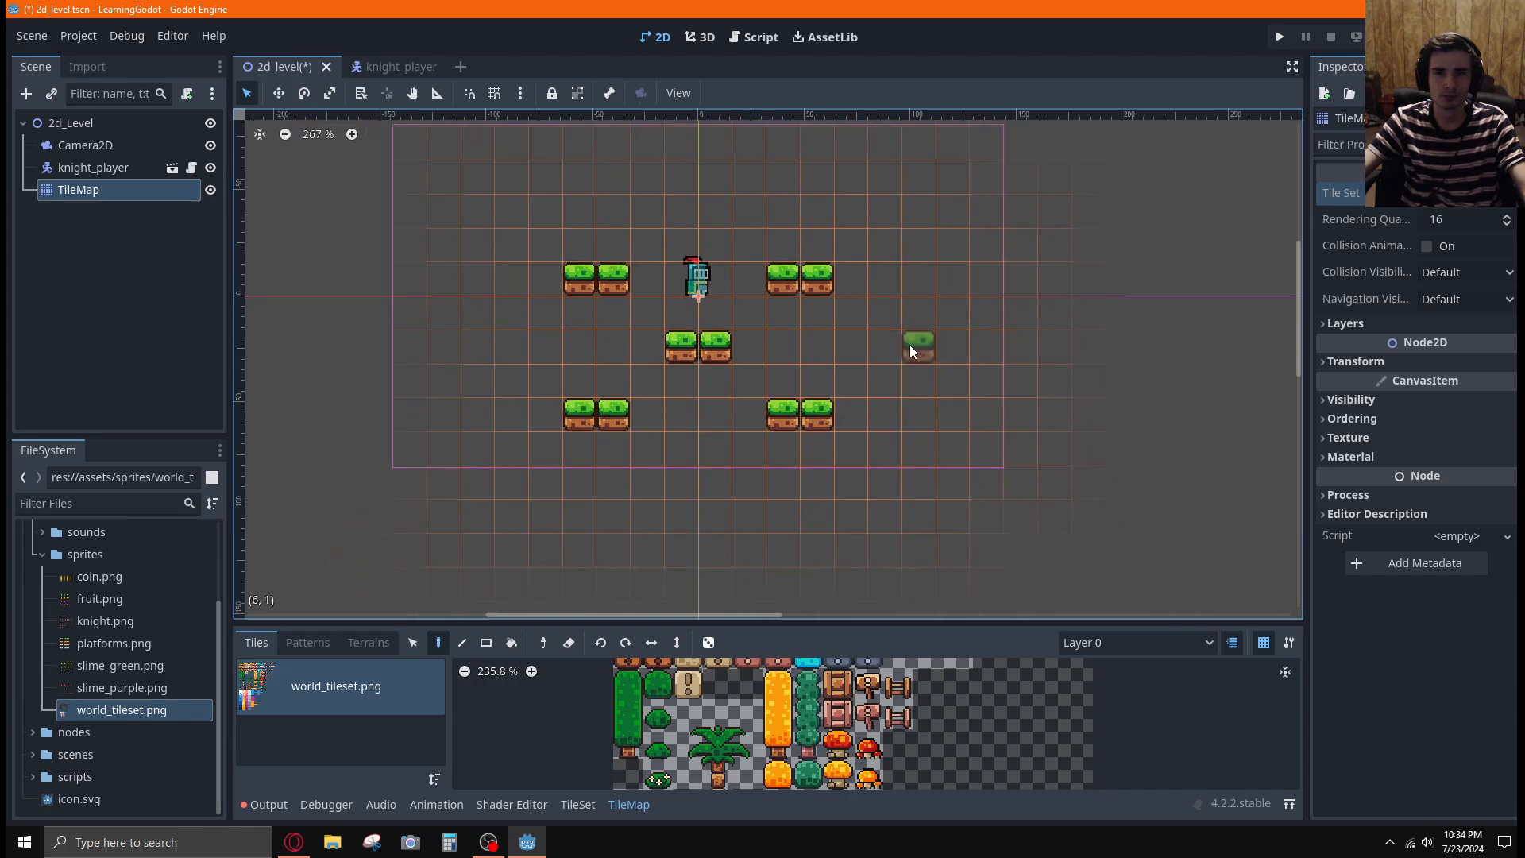
middle_drag(917, 278, 912, 370)
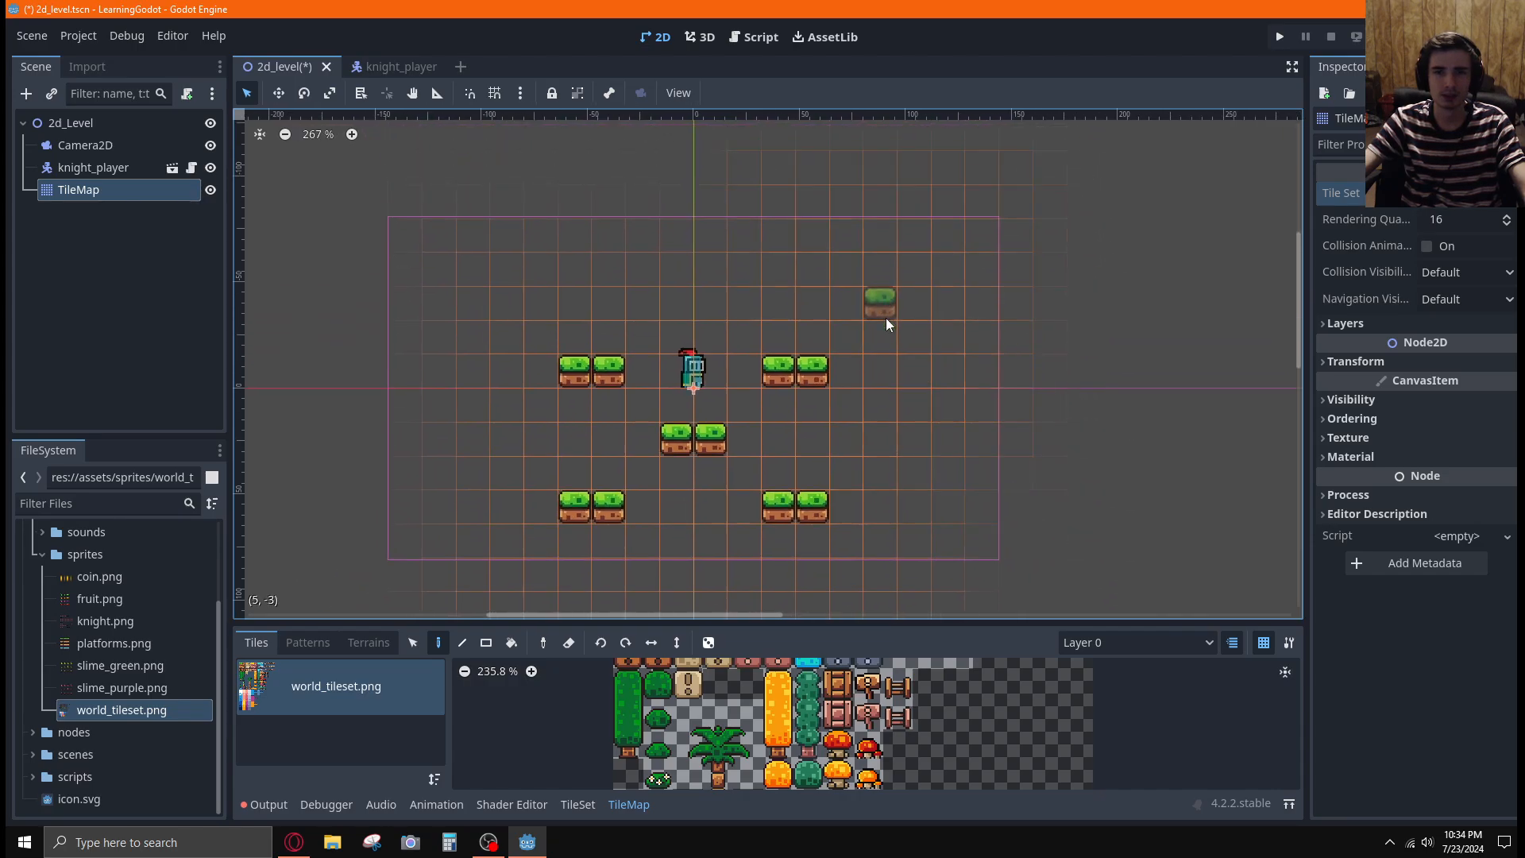
drag(883, 310, 921, 300)
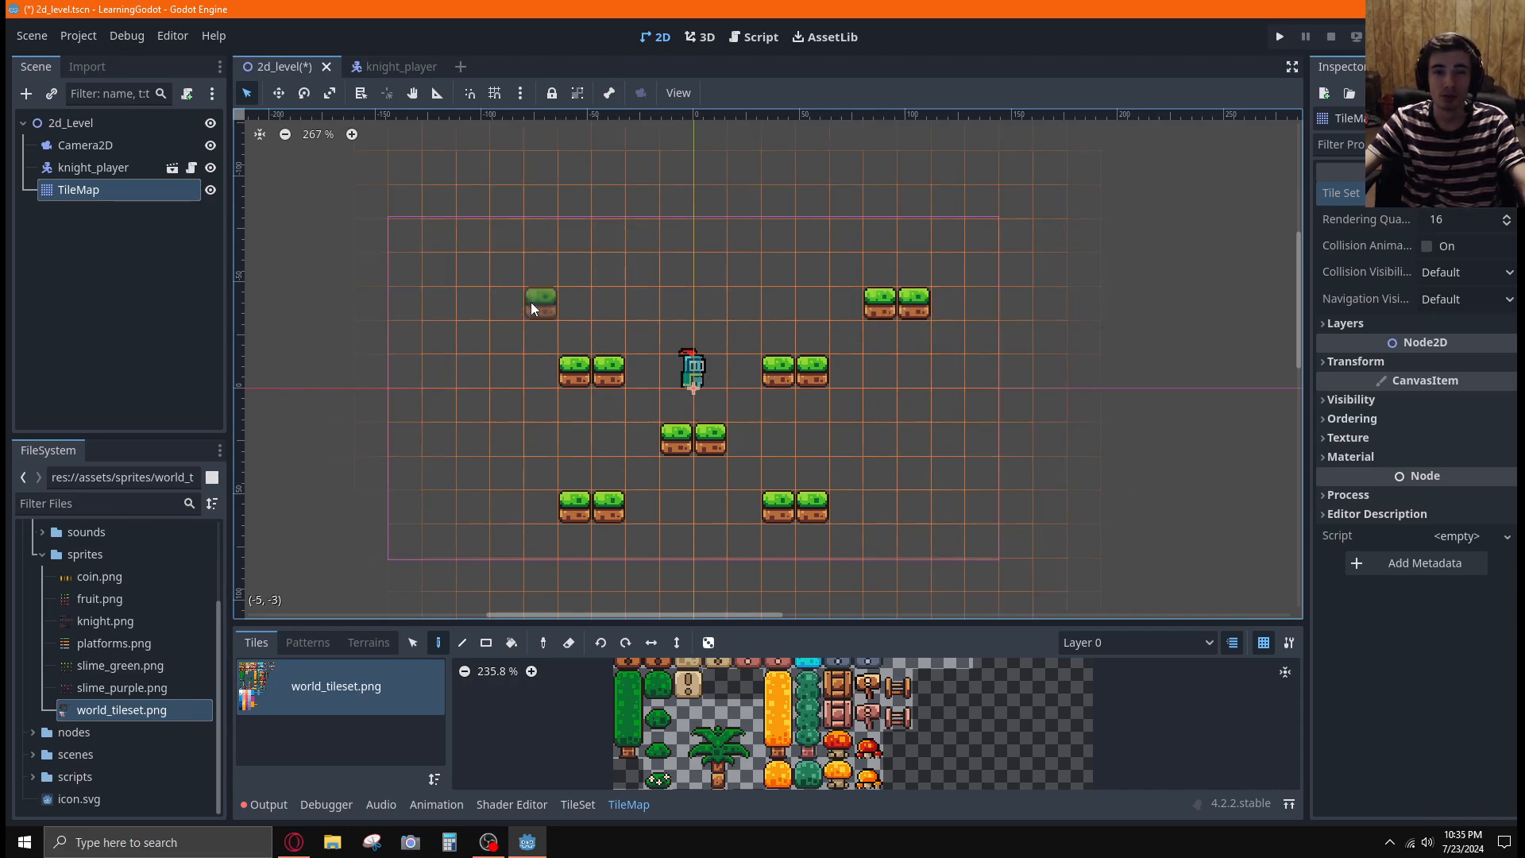
drag(516, 303, 466, 300)
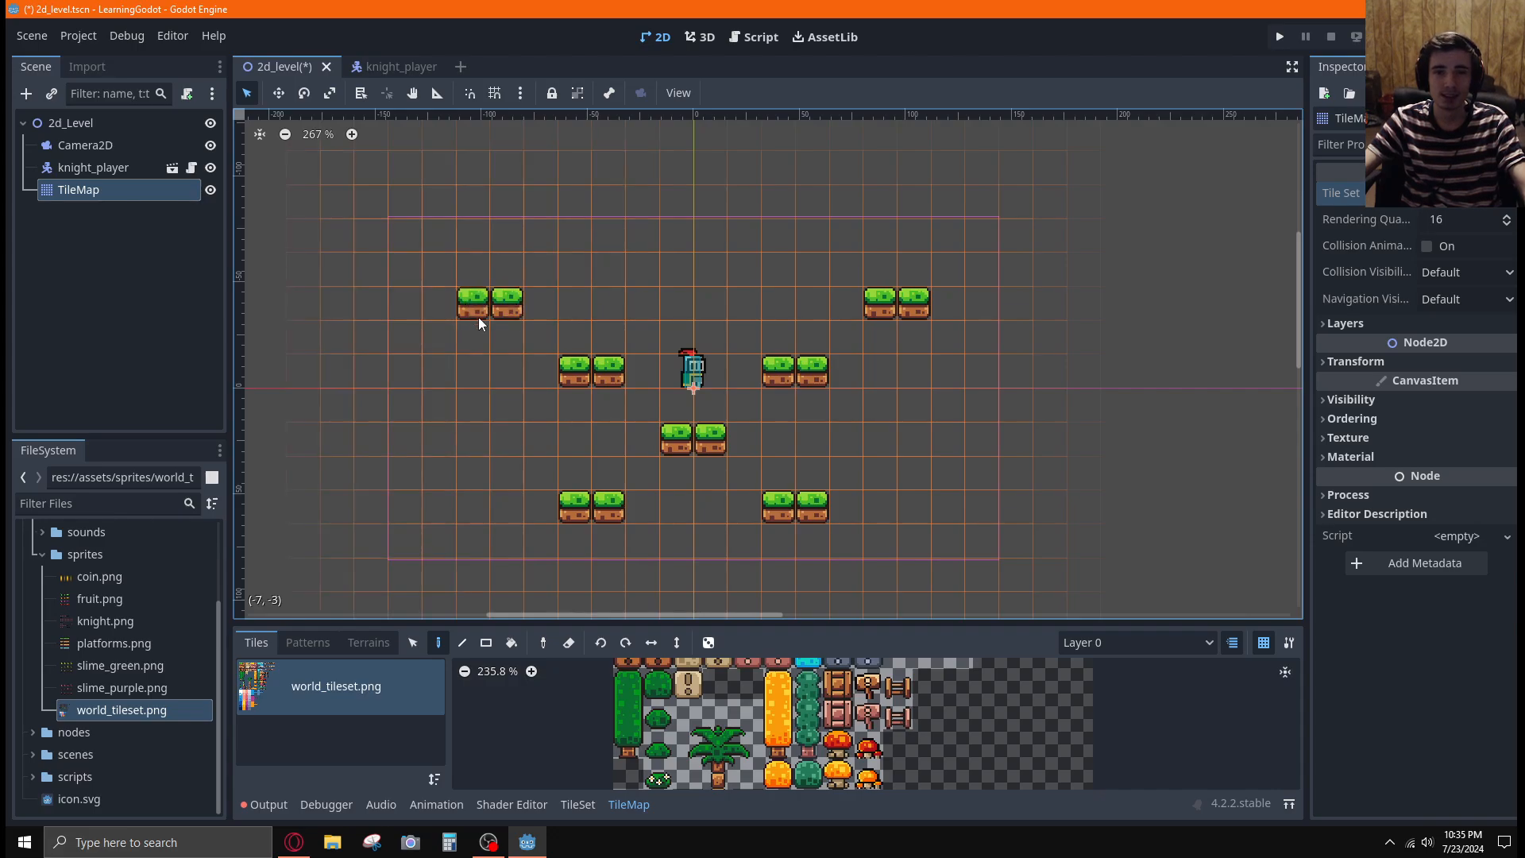
click(502, 546)
click(486, 547)
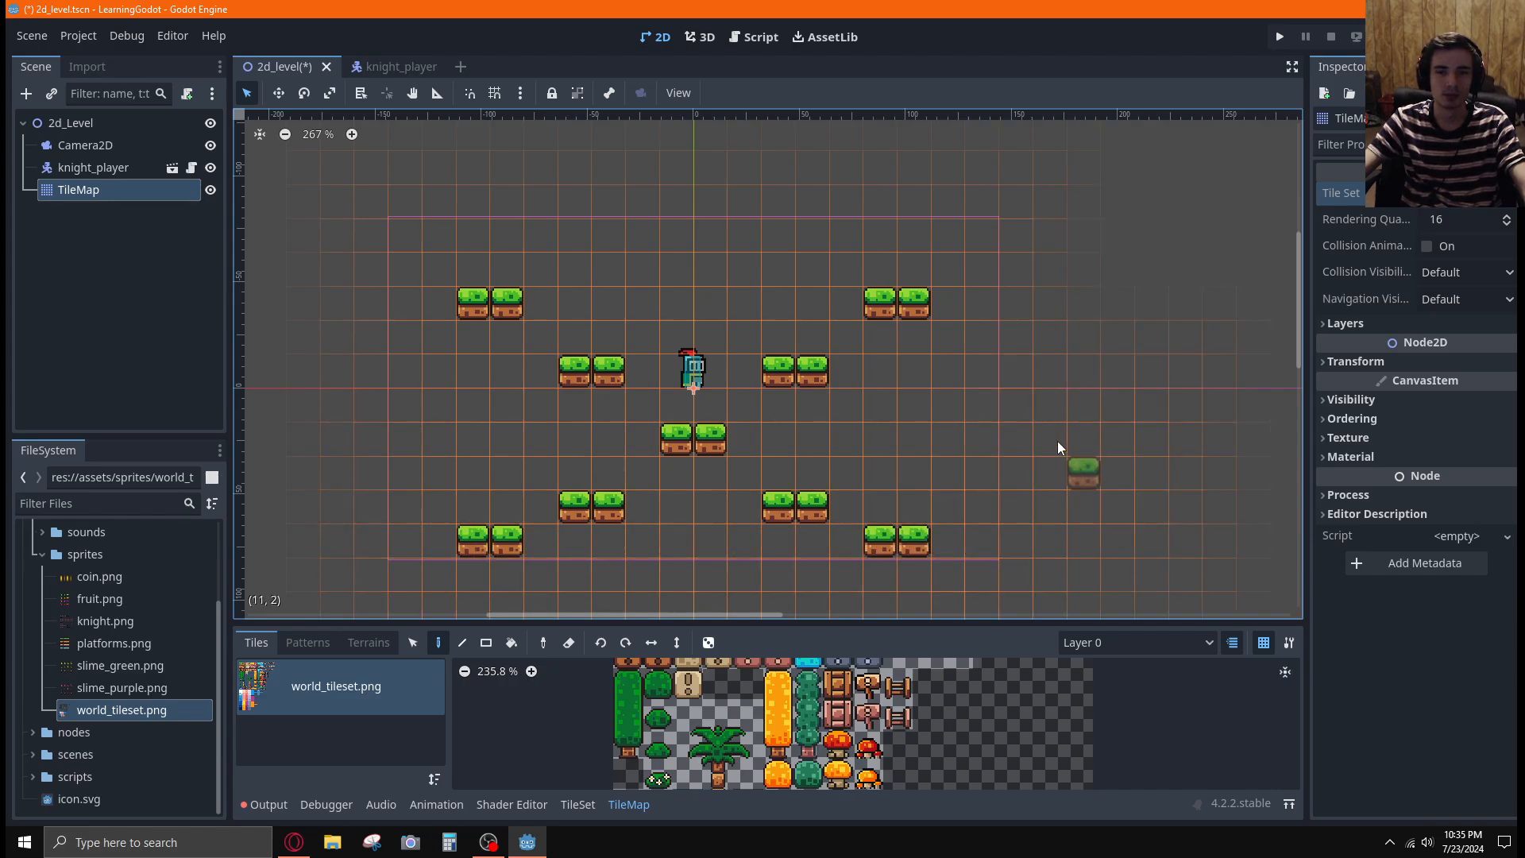
Shift the upper-right grass platform one tile outward and extend both platforms beside the knight outward to three tiles
click(947, 306)
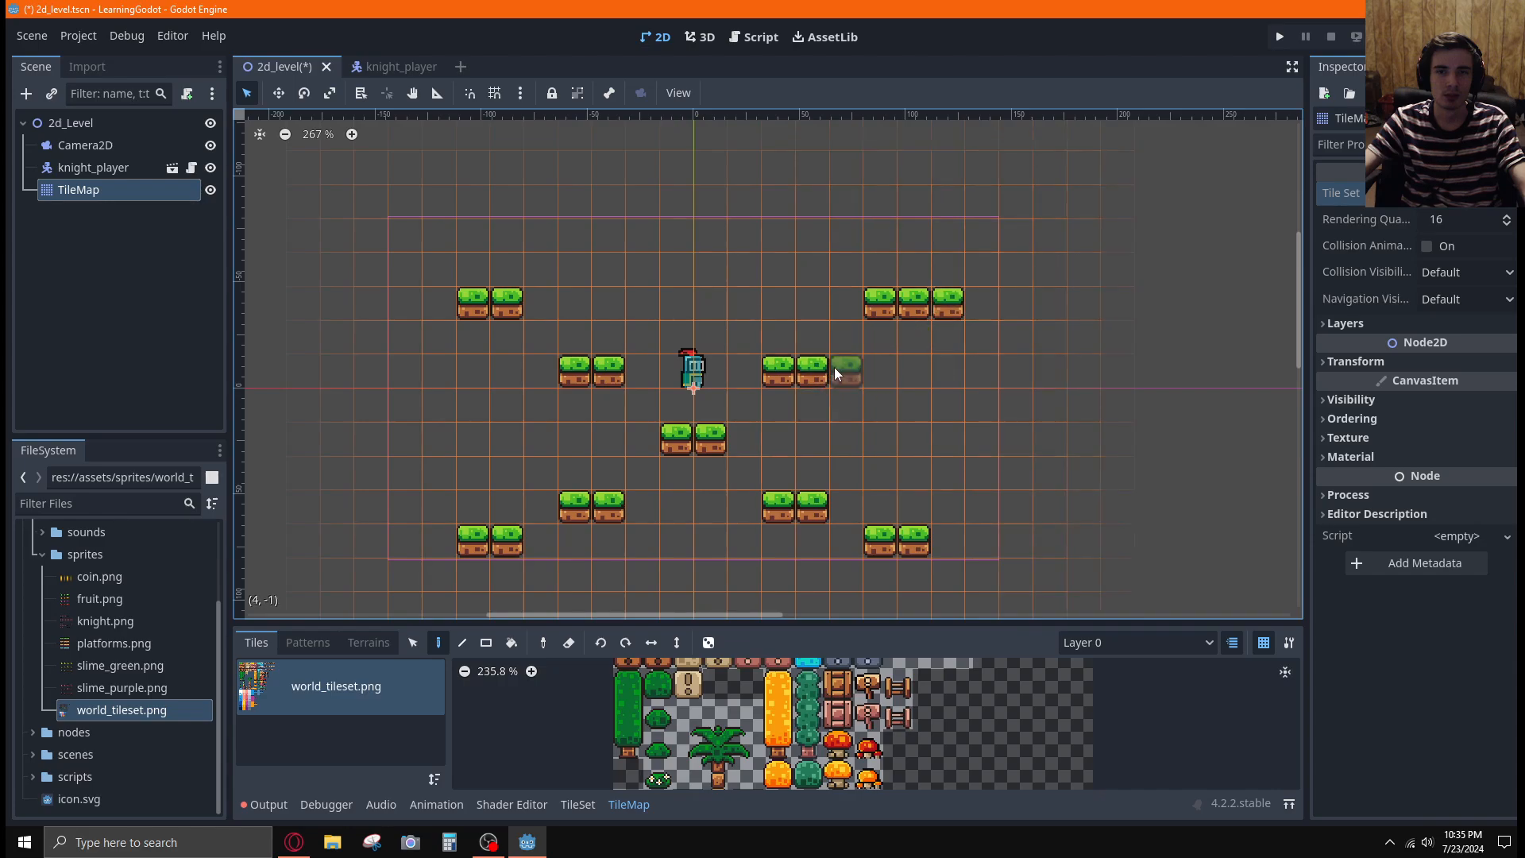
right_click(867, 304)
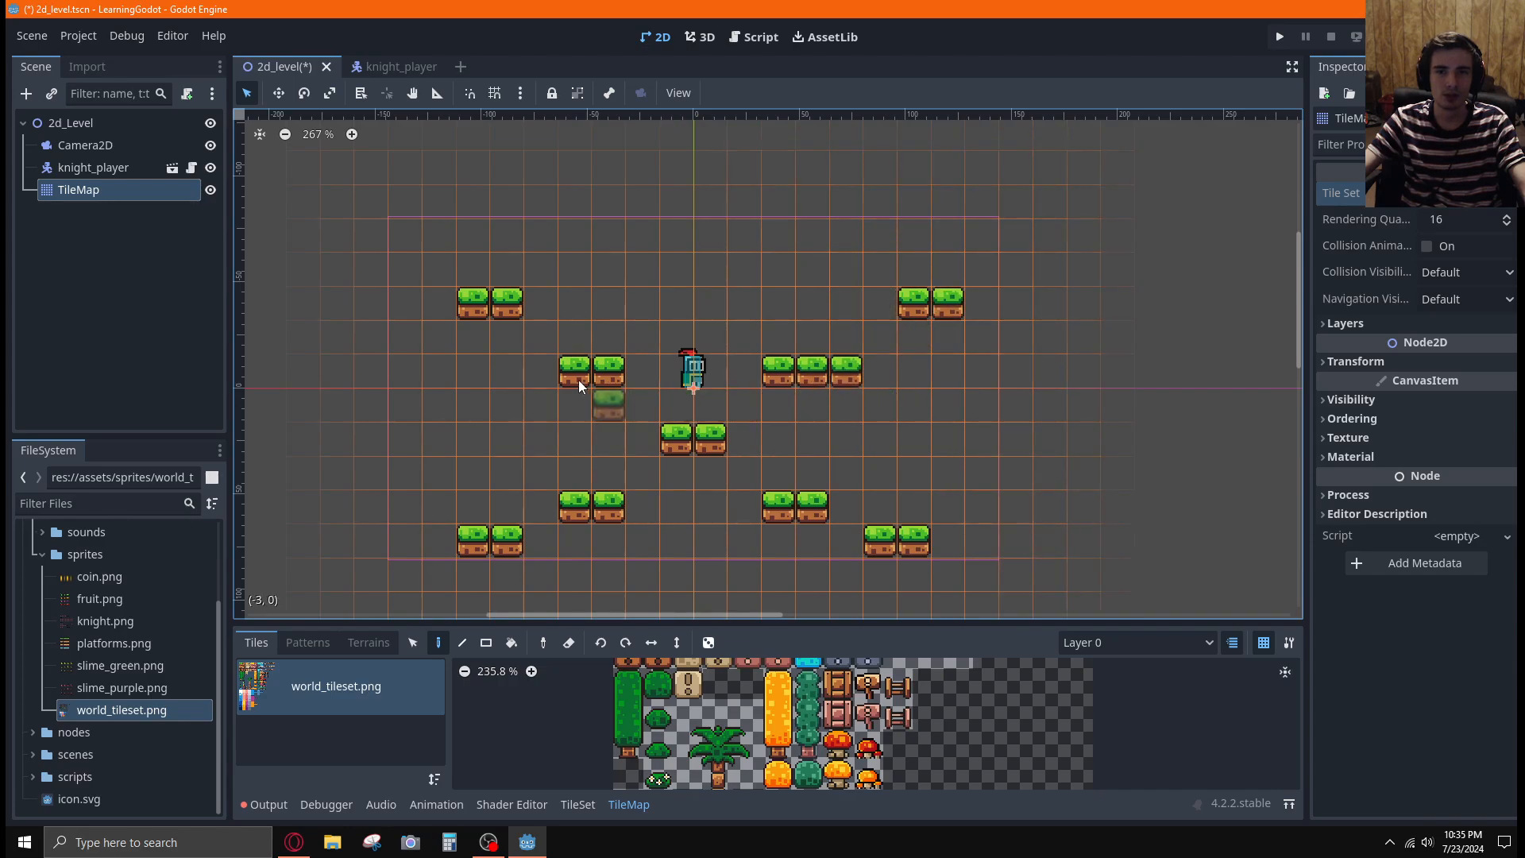
click(544, 375)
Extend both lower inner platforms to three tiles, erase the inner tile of each lower outer platform, and lengthen the lower-right one to four tiles
right_click(502, 540)
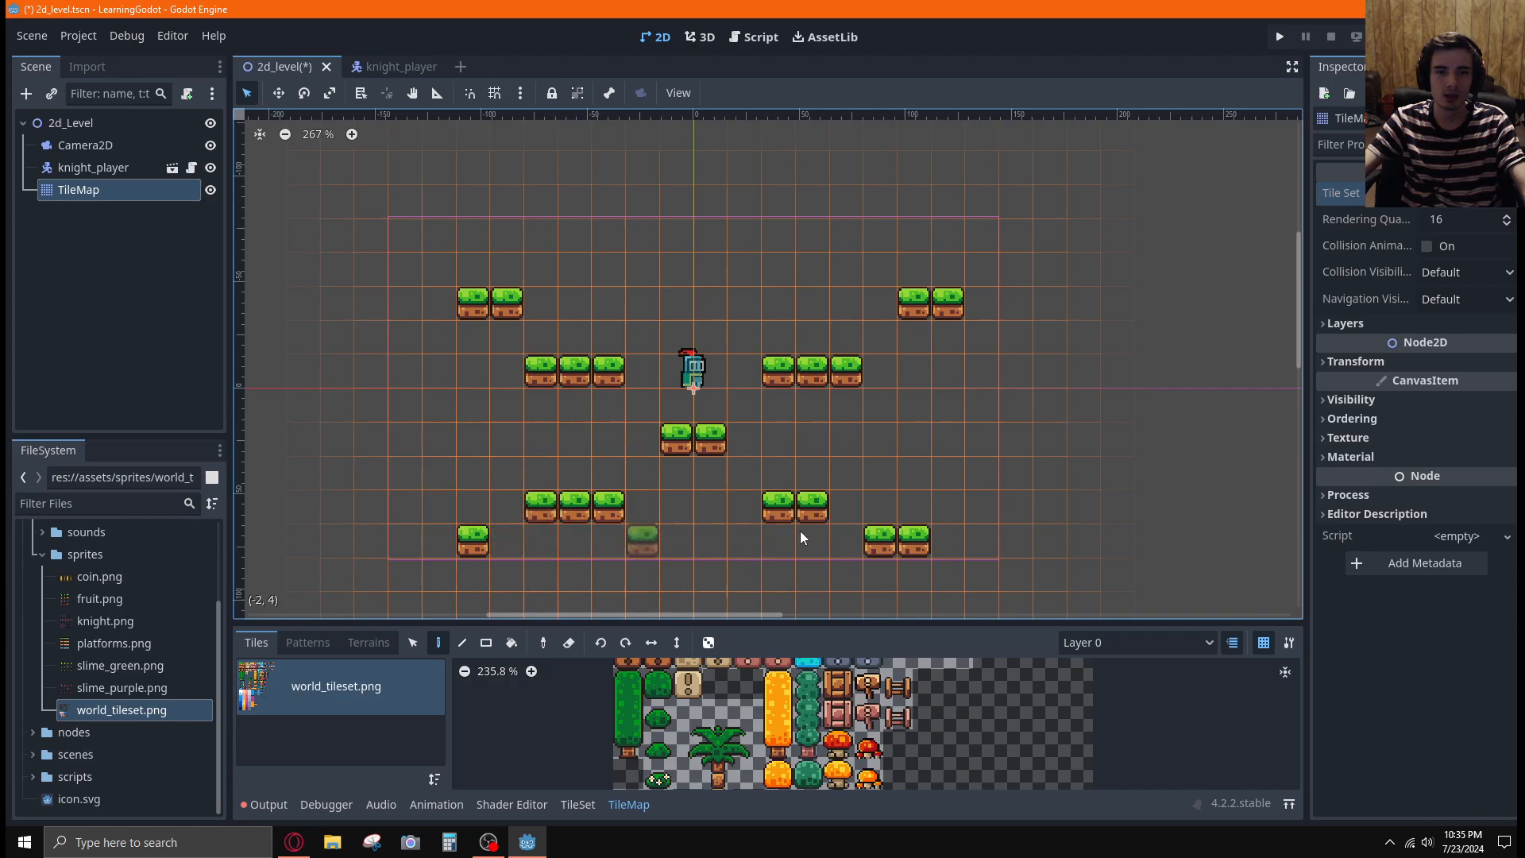
click(846, 503)
right_click(881, 540)
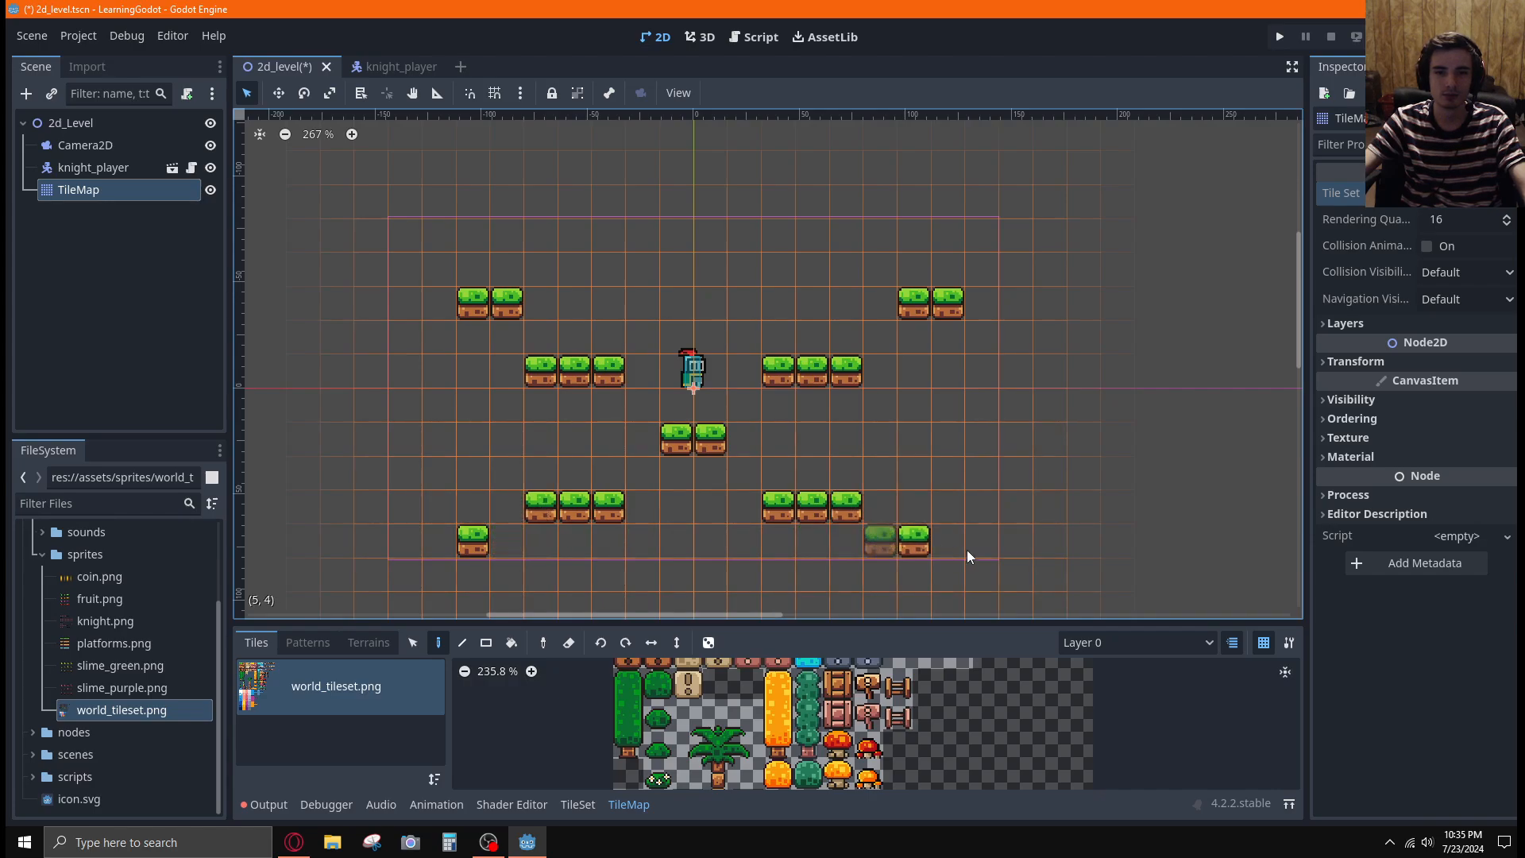
click(959, 541)
click(981, 545)
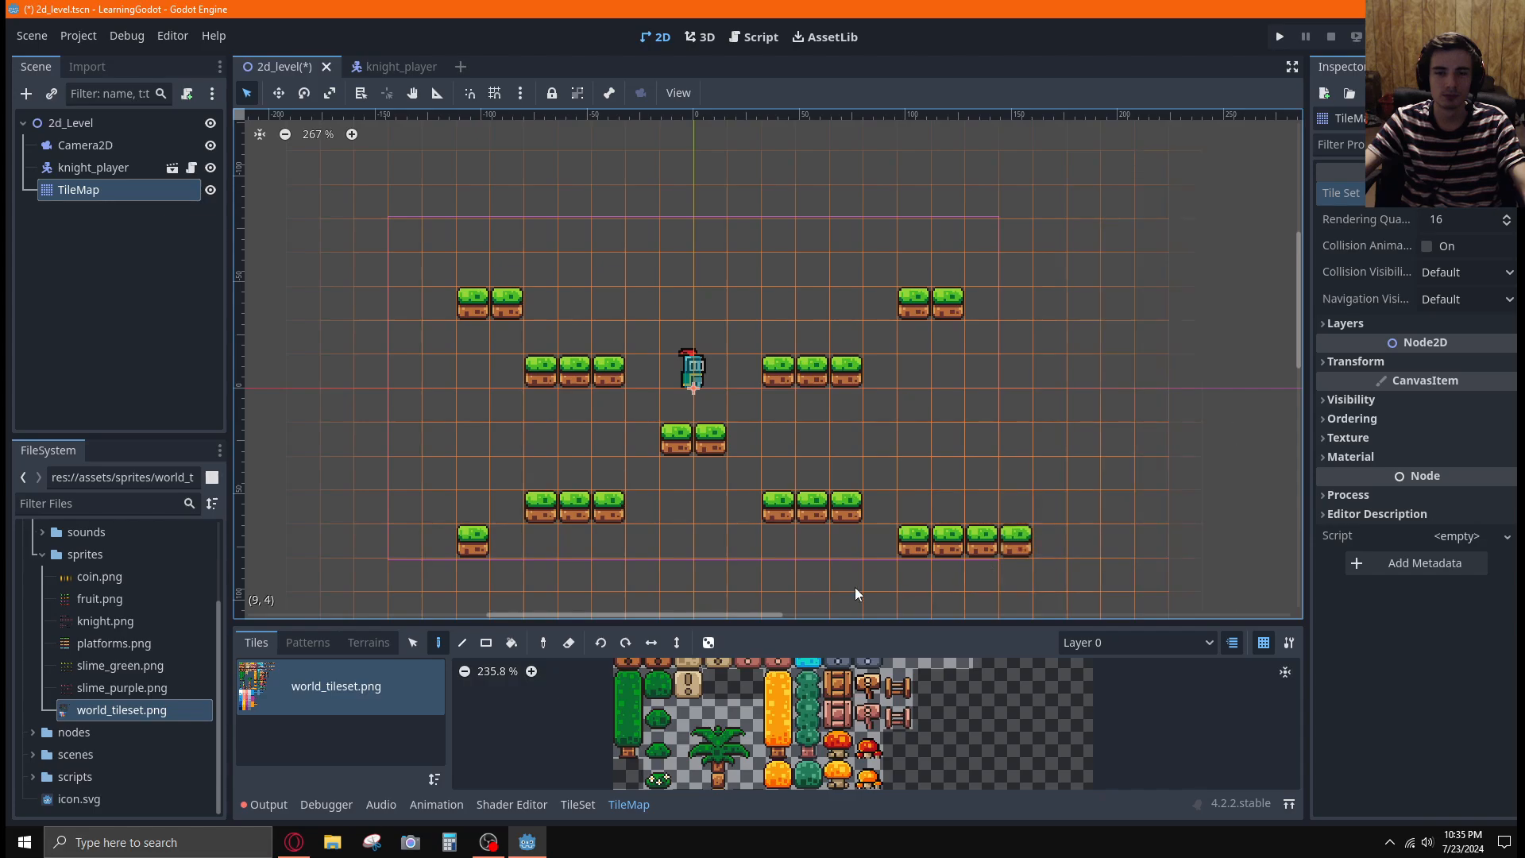
Extend the lower-left, upper-right and upper-left outer grass platforms outward to four tiles each
click(379, 538)
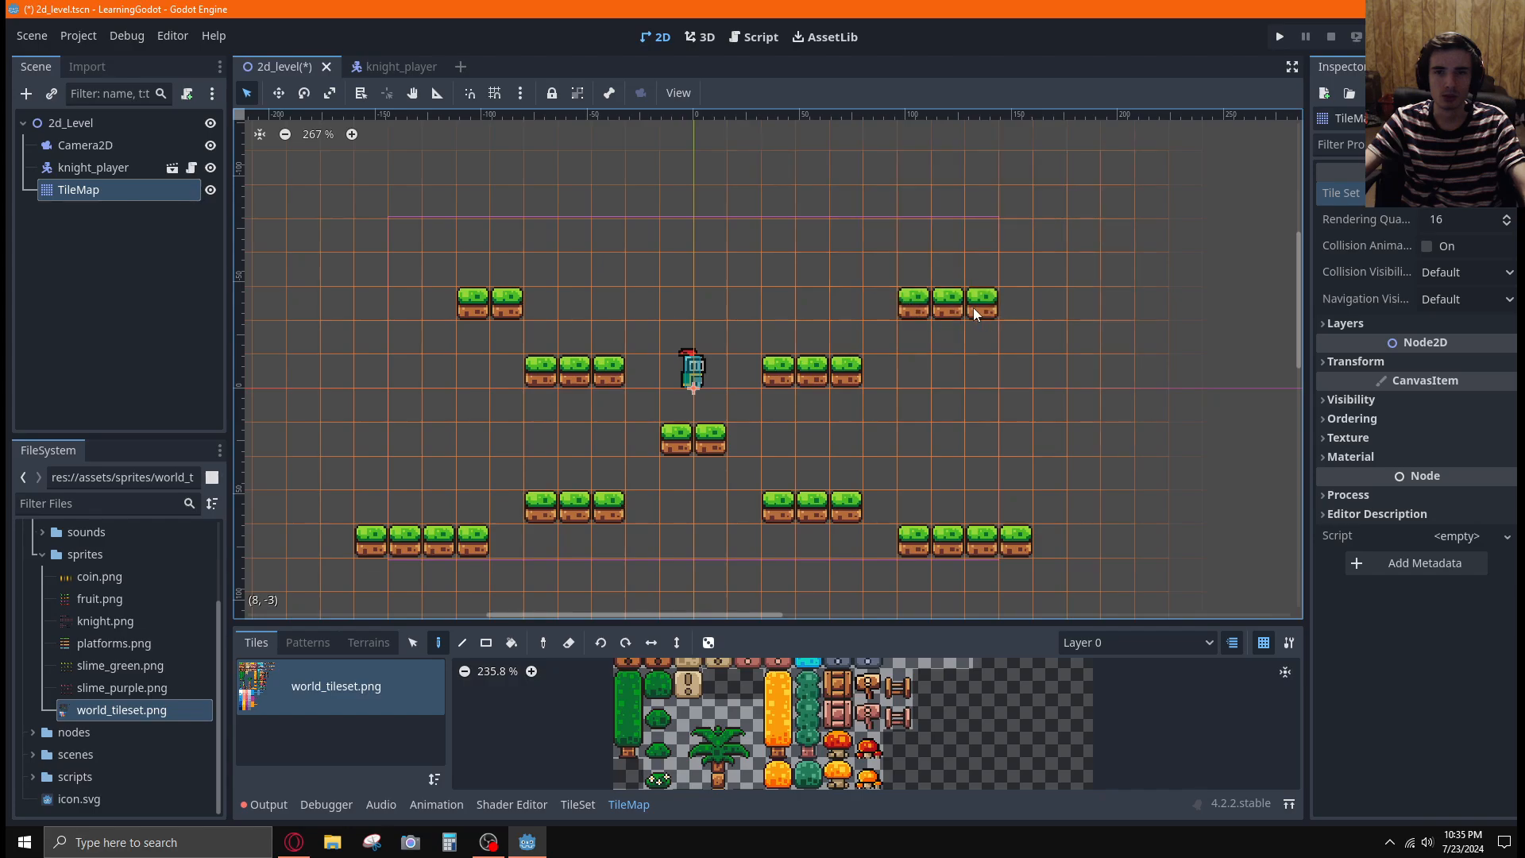
click(974, 309)
click(1021, 312)
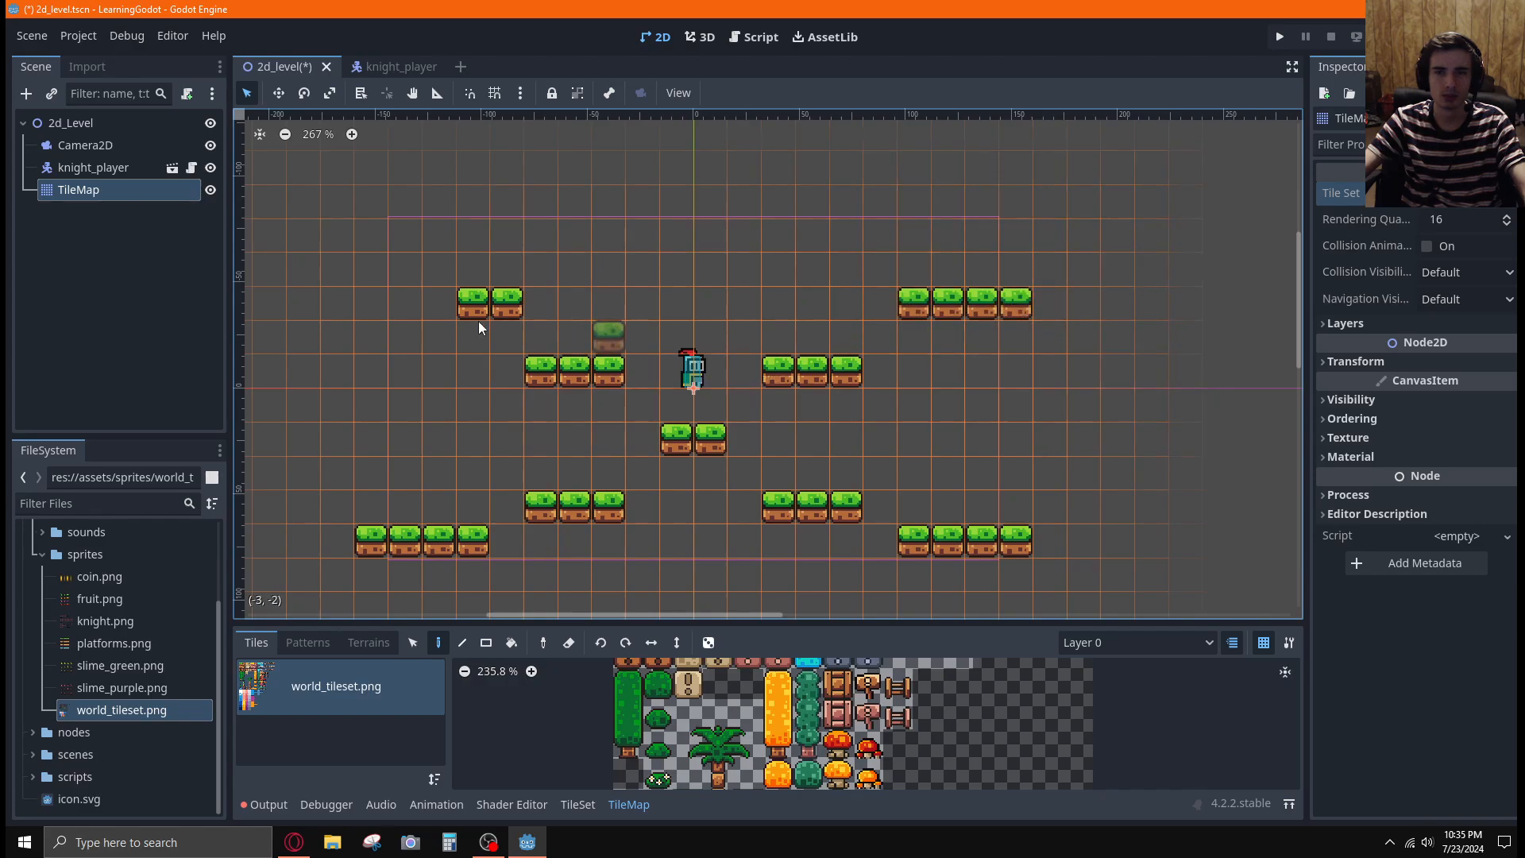
click(433, 306)
click(405, 306)
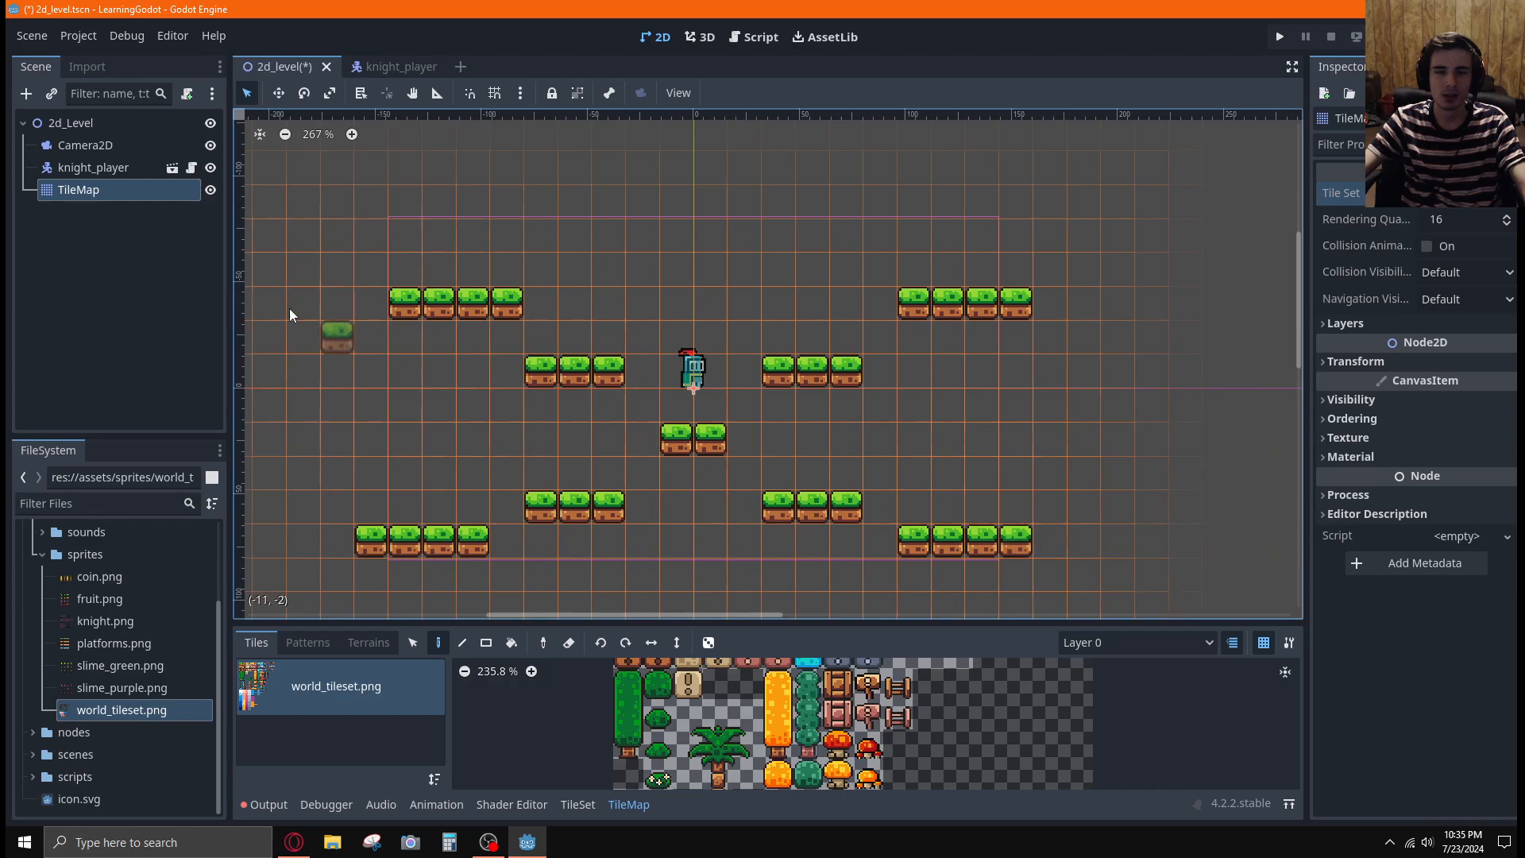
click(406, 65)
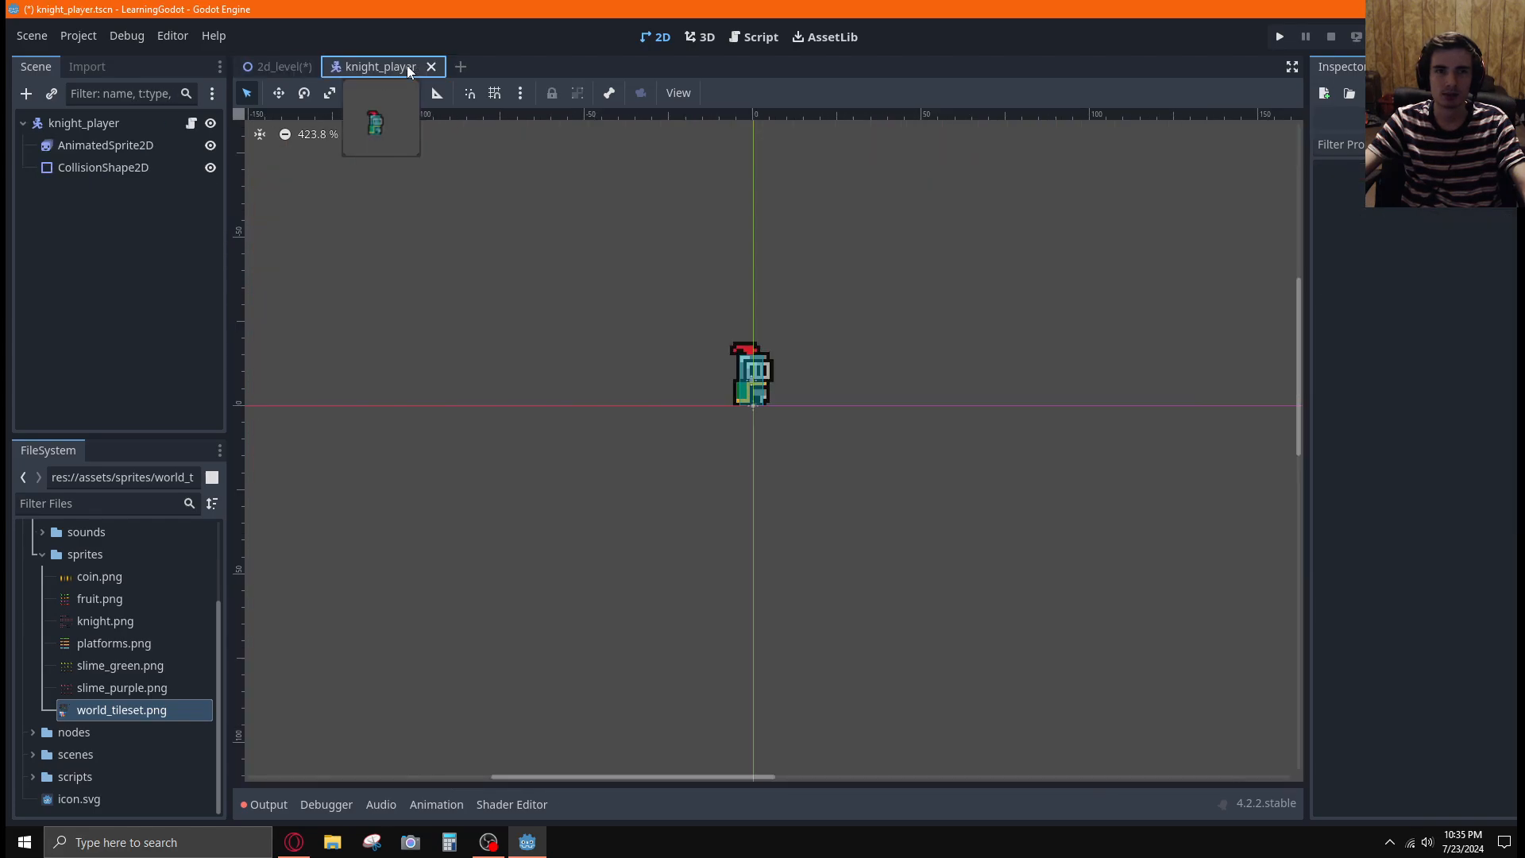
click(284, 66)
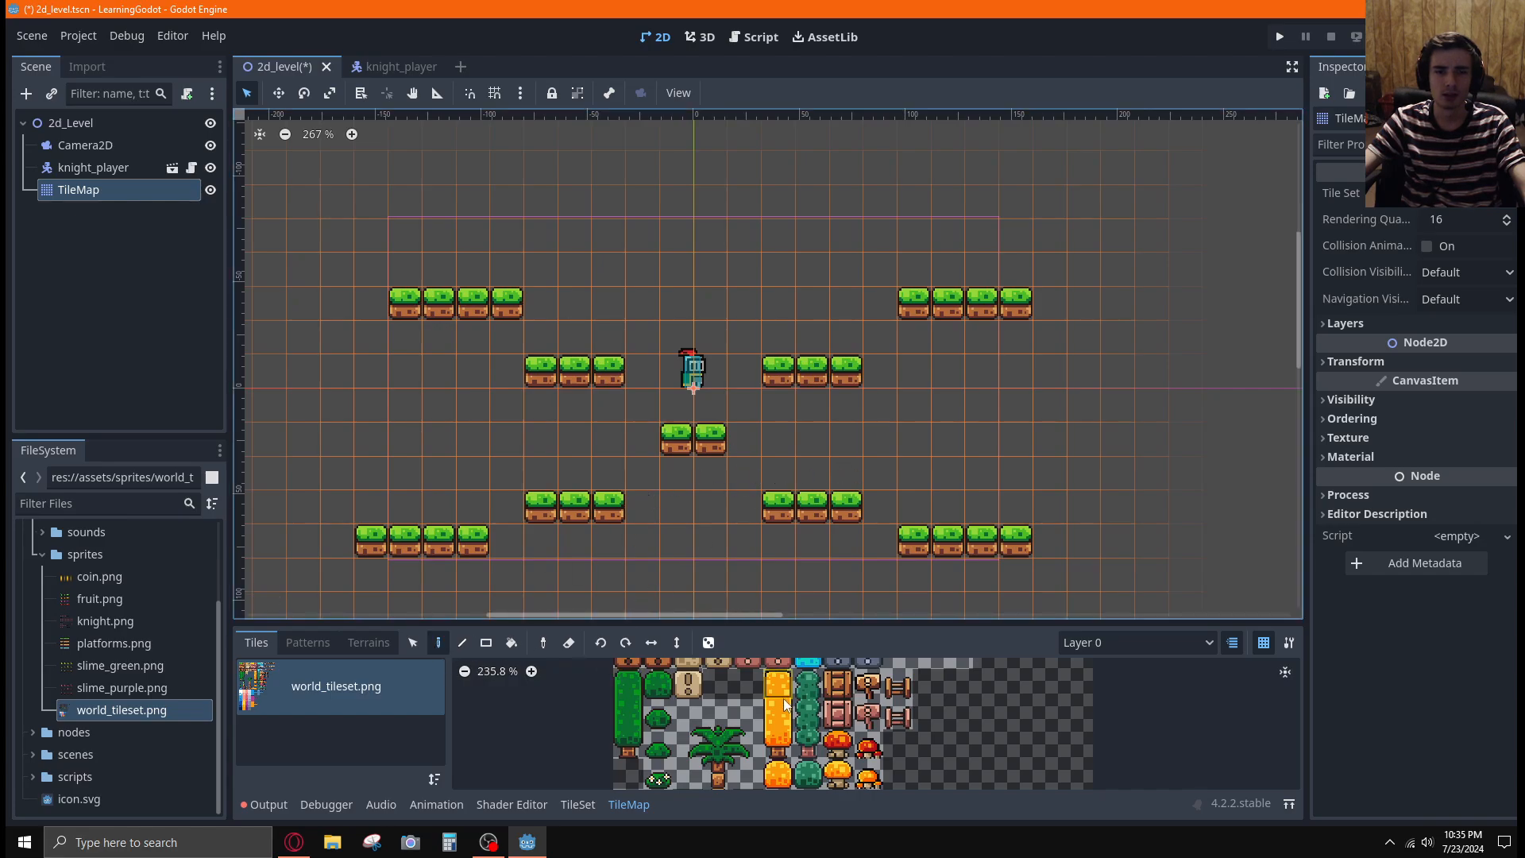
click(93, 170)
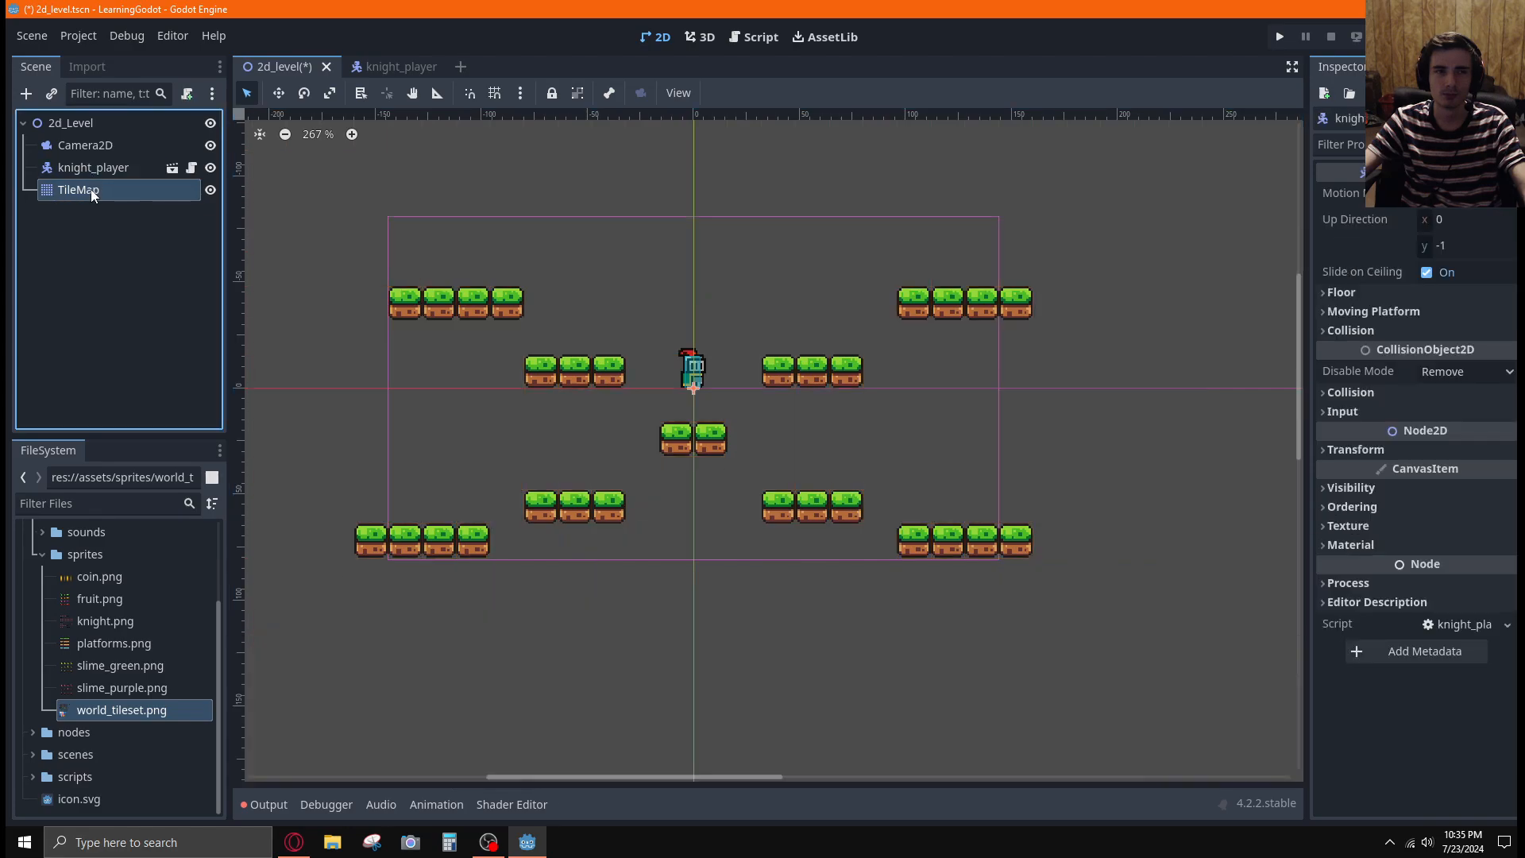
click(91, 189)
Try the brown dirt tile from the tileset beneath the lower-right inner platform
scroll(750, 459, down, 4)
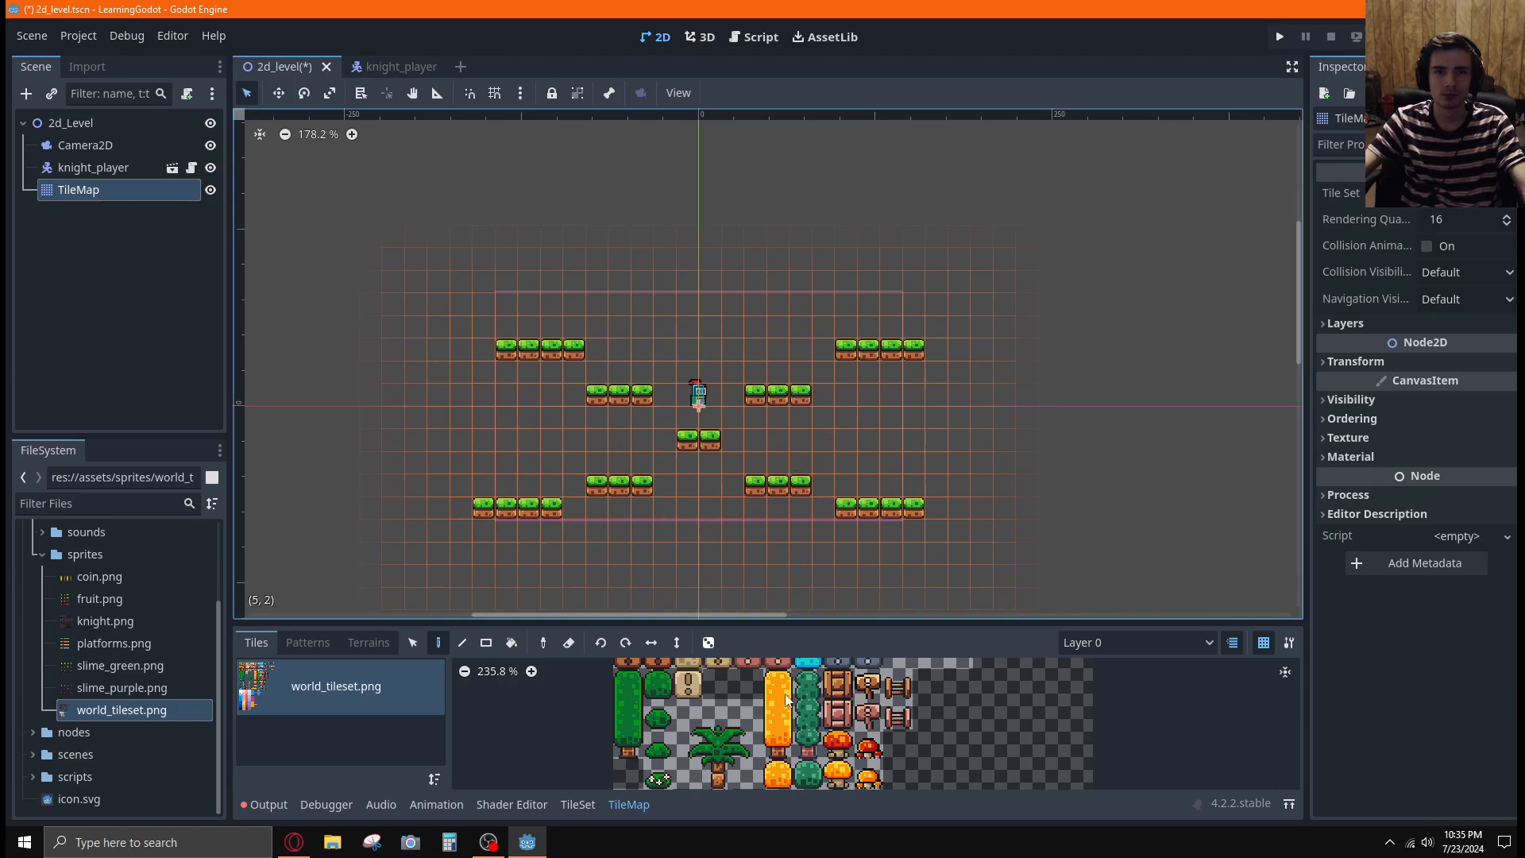
scroll(746, 691, down, 3)
middle_drag(721, 682, 718, 745)
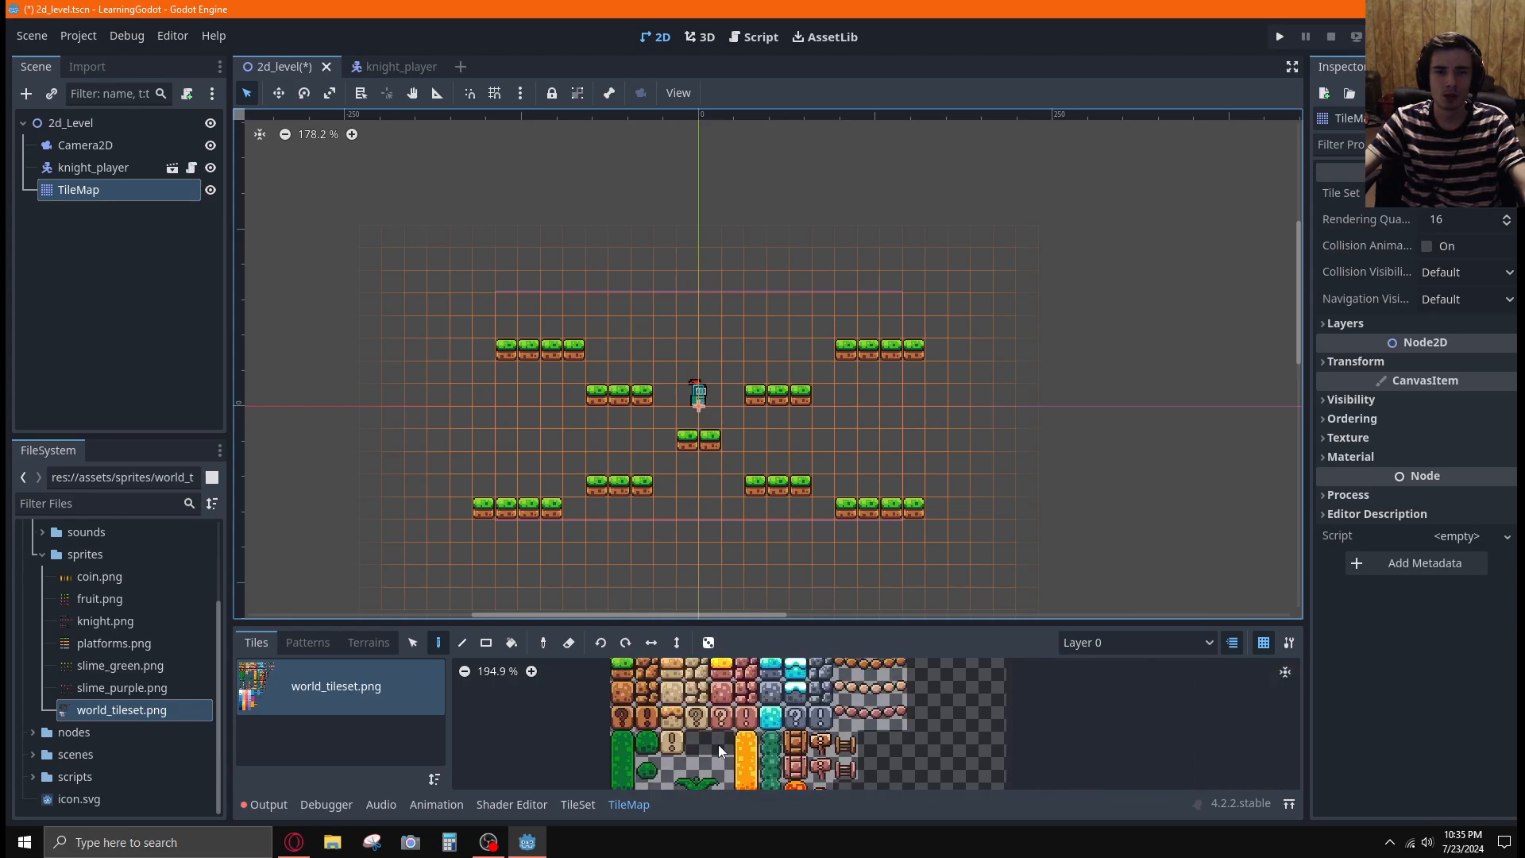
click(643, 681)
click(784, 539)
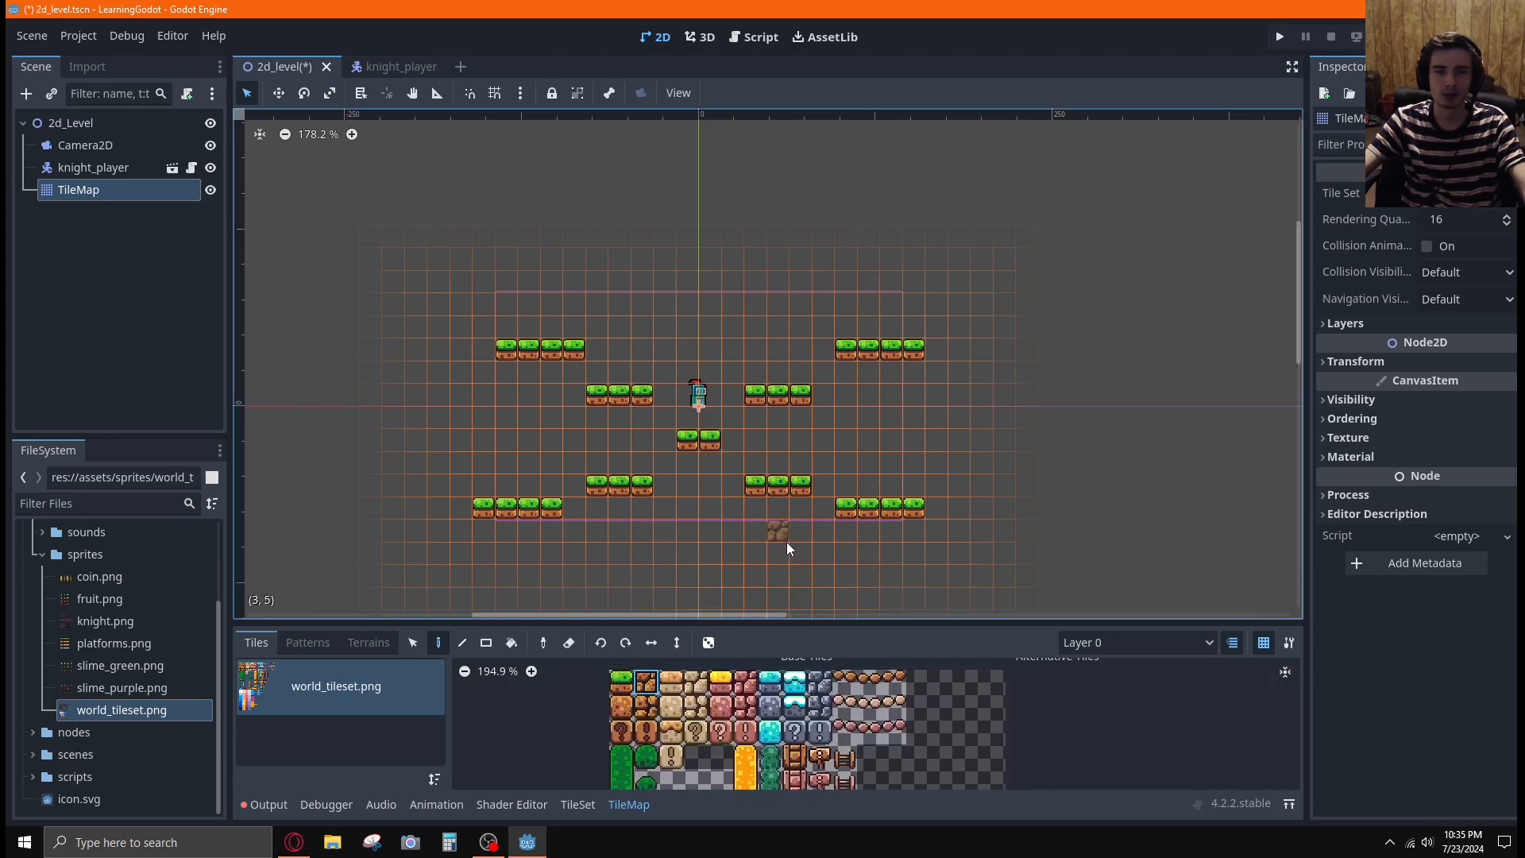
right_click(786, 541)
In the knight_player script, set JUMP_VELOCITY to -300.0 and SPEED to 100.0, and save
click(397, 68)
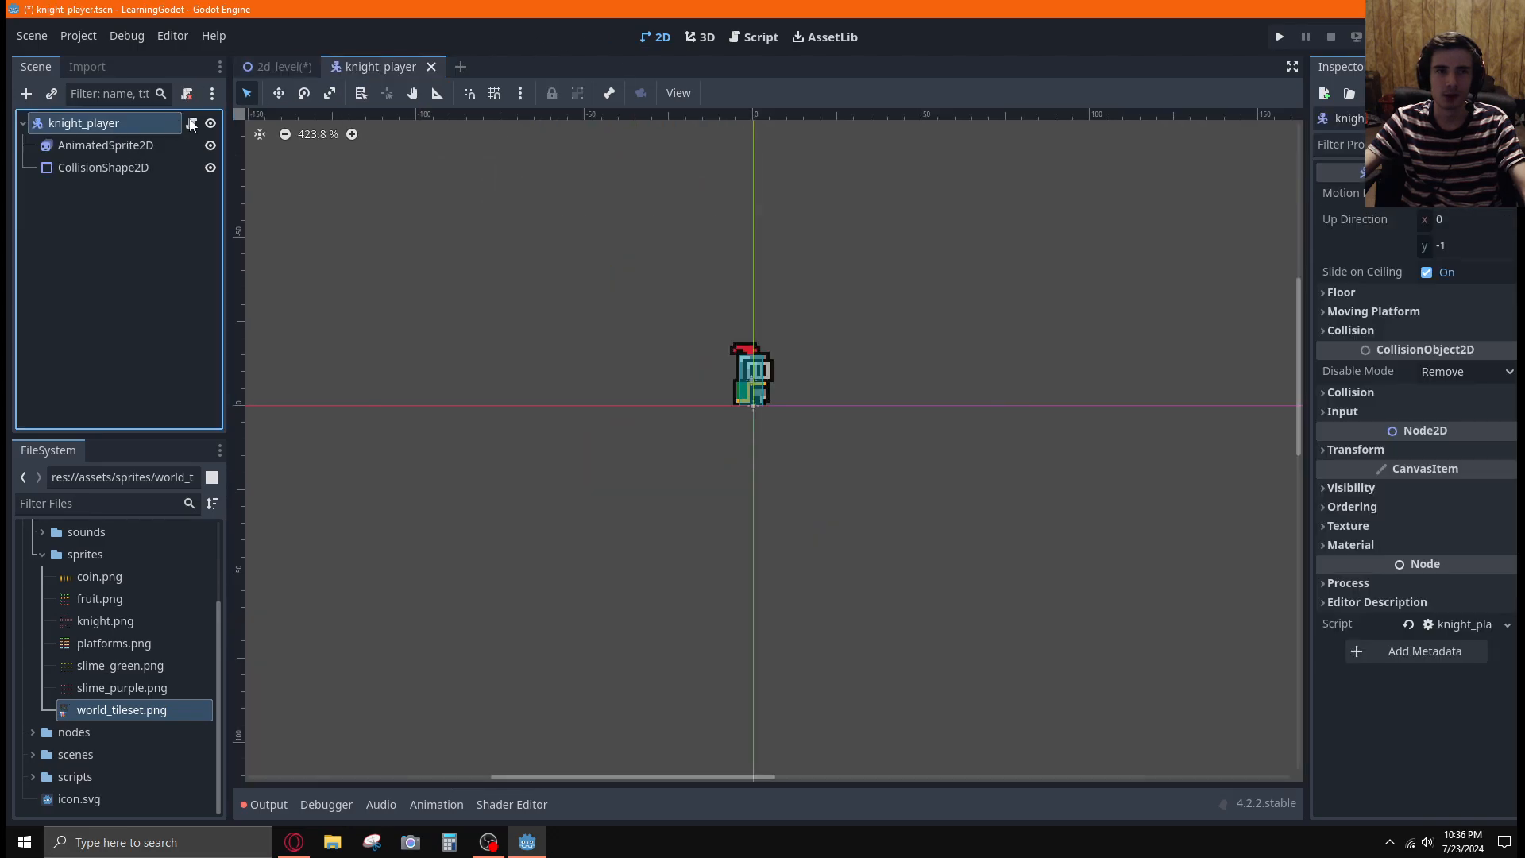
click(191, 124)
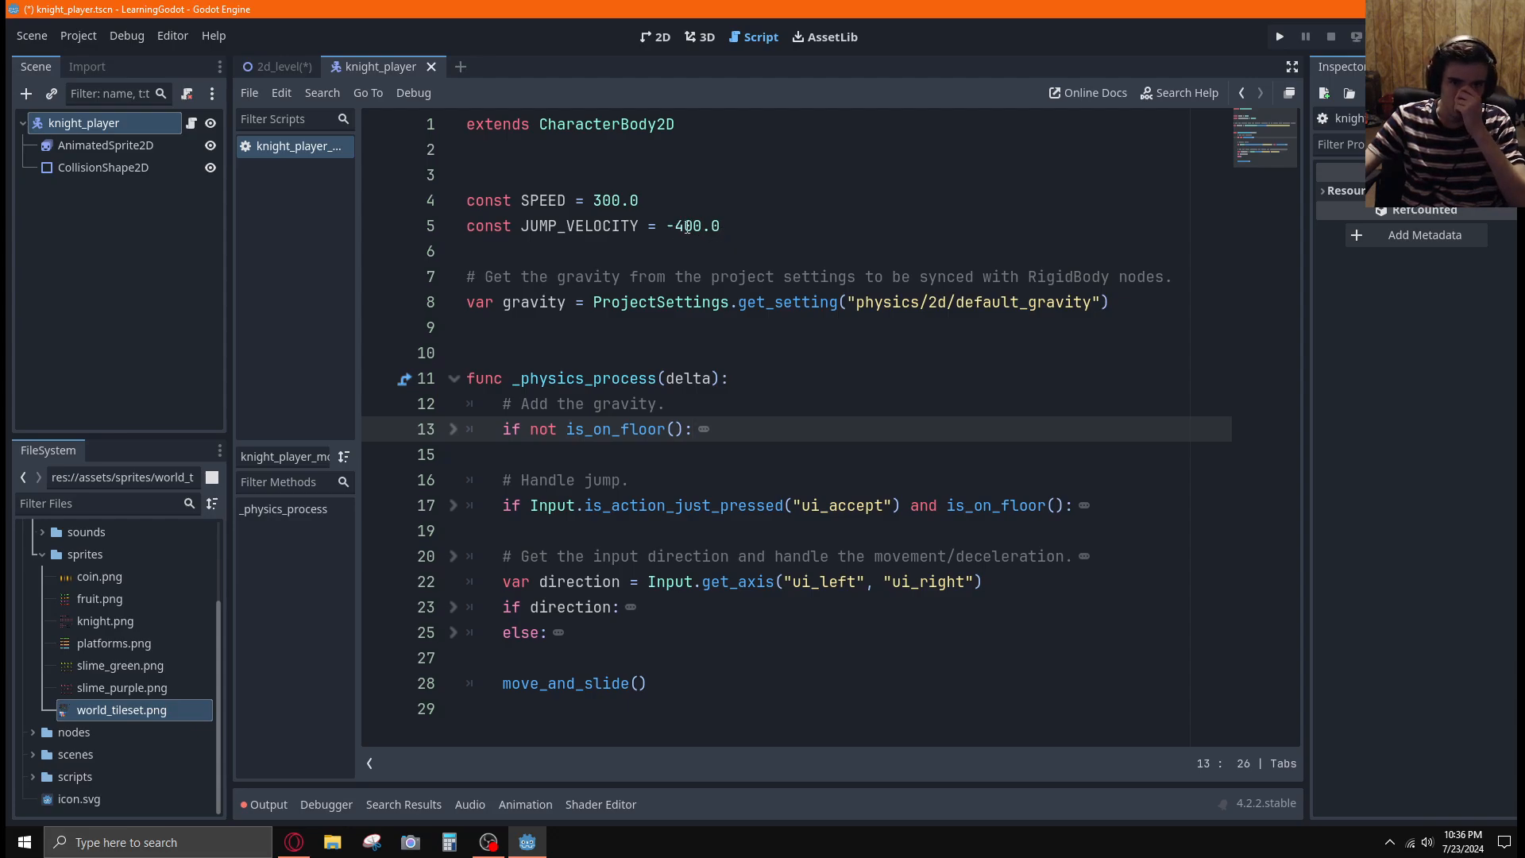
drag(675, 226, 684, 226)
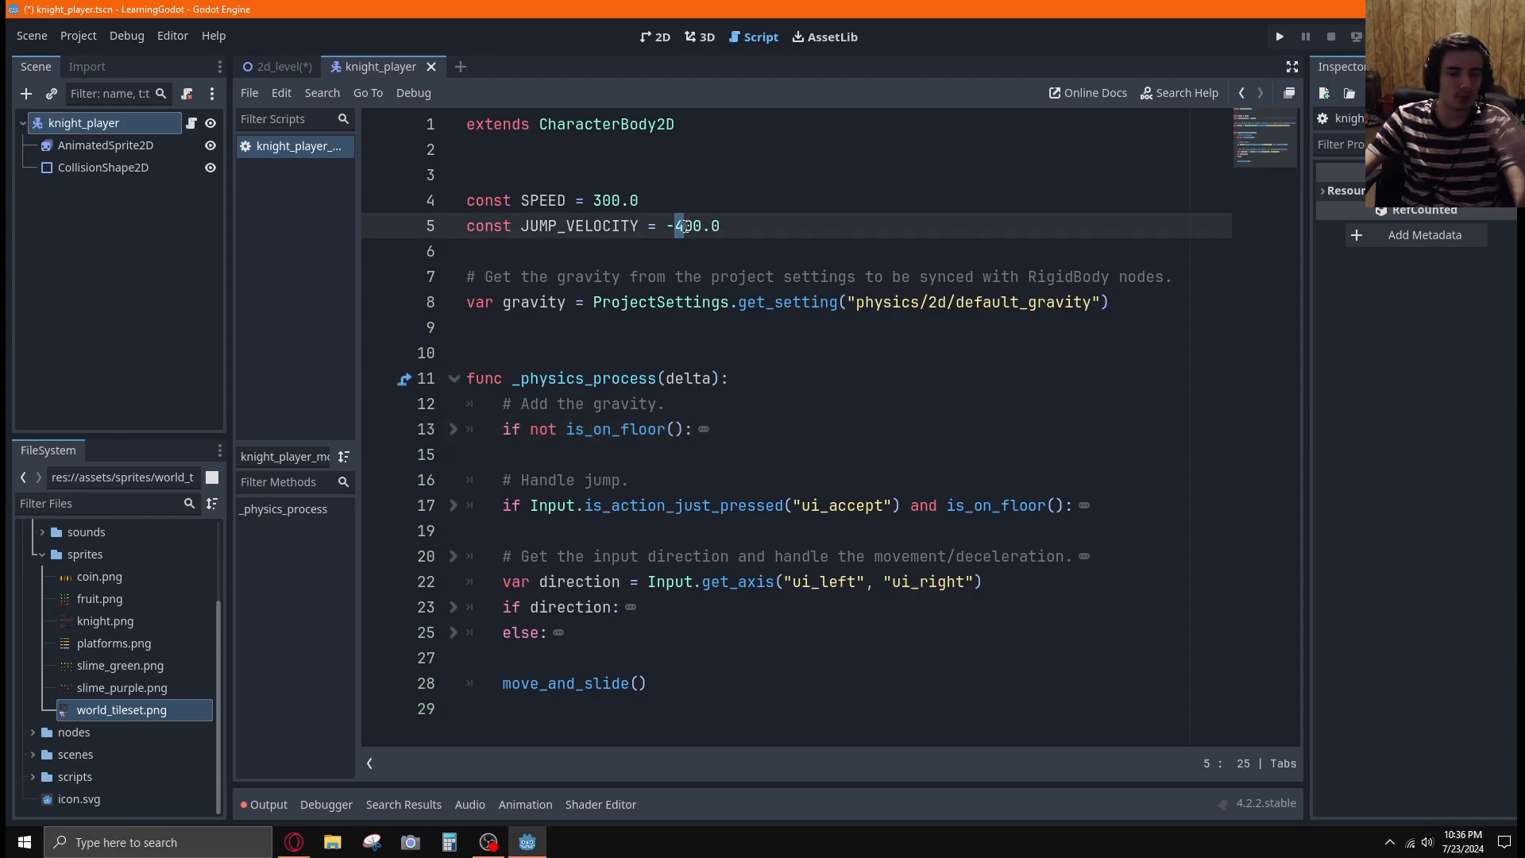
text(3)
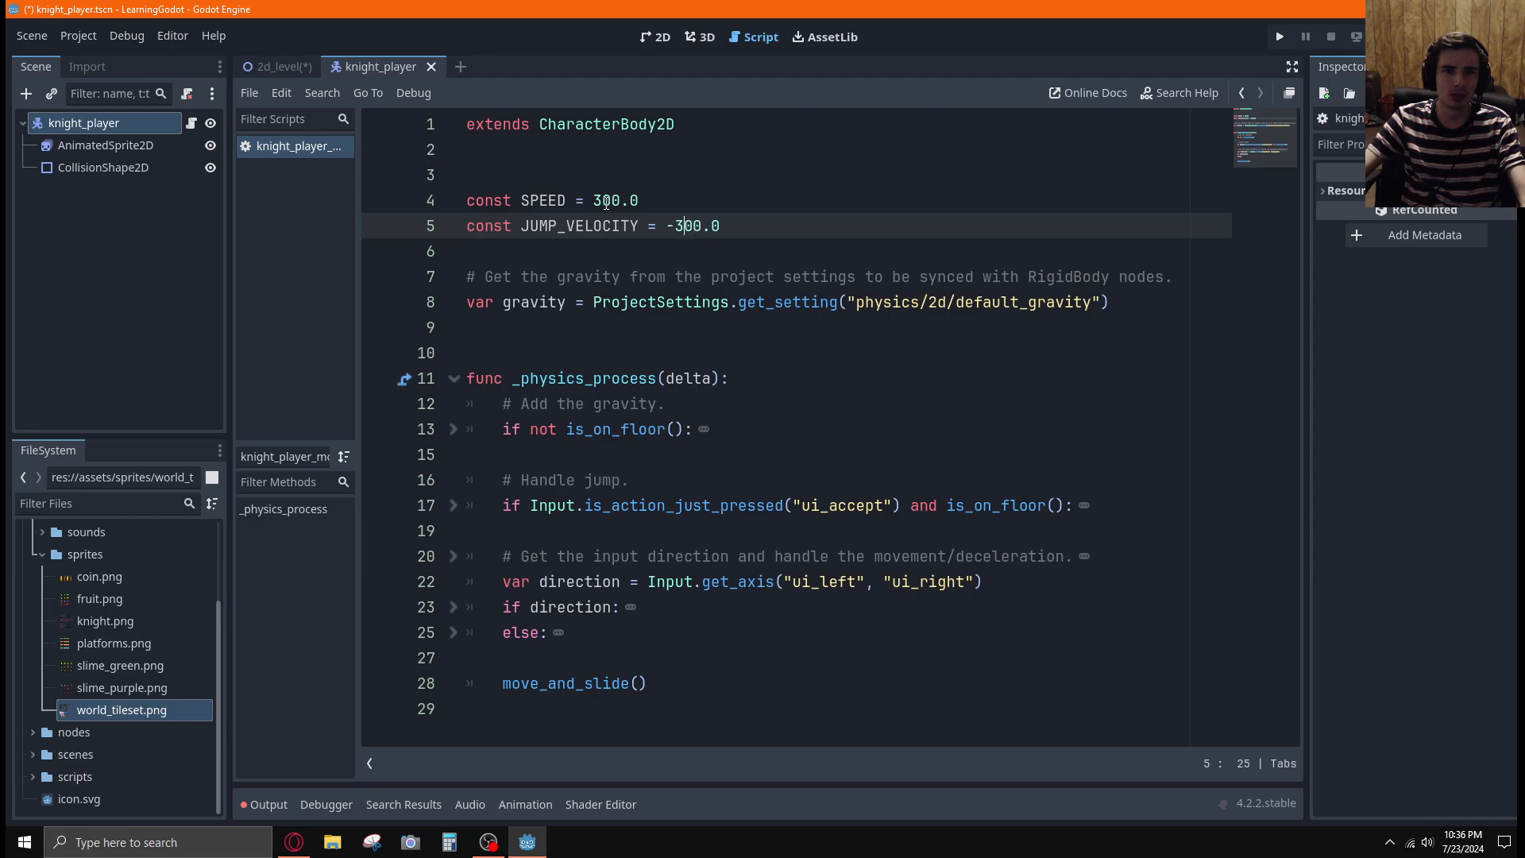
drag(606, 203, 595, 201)
text(1)
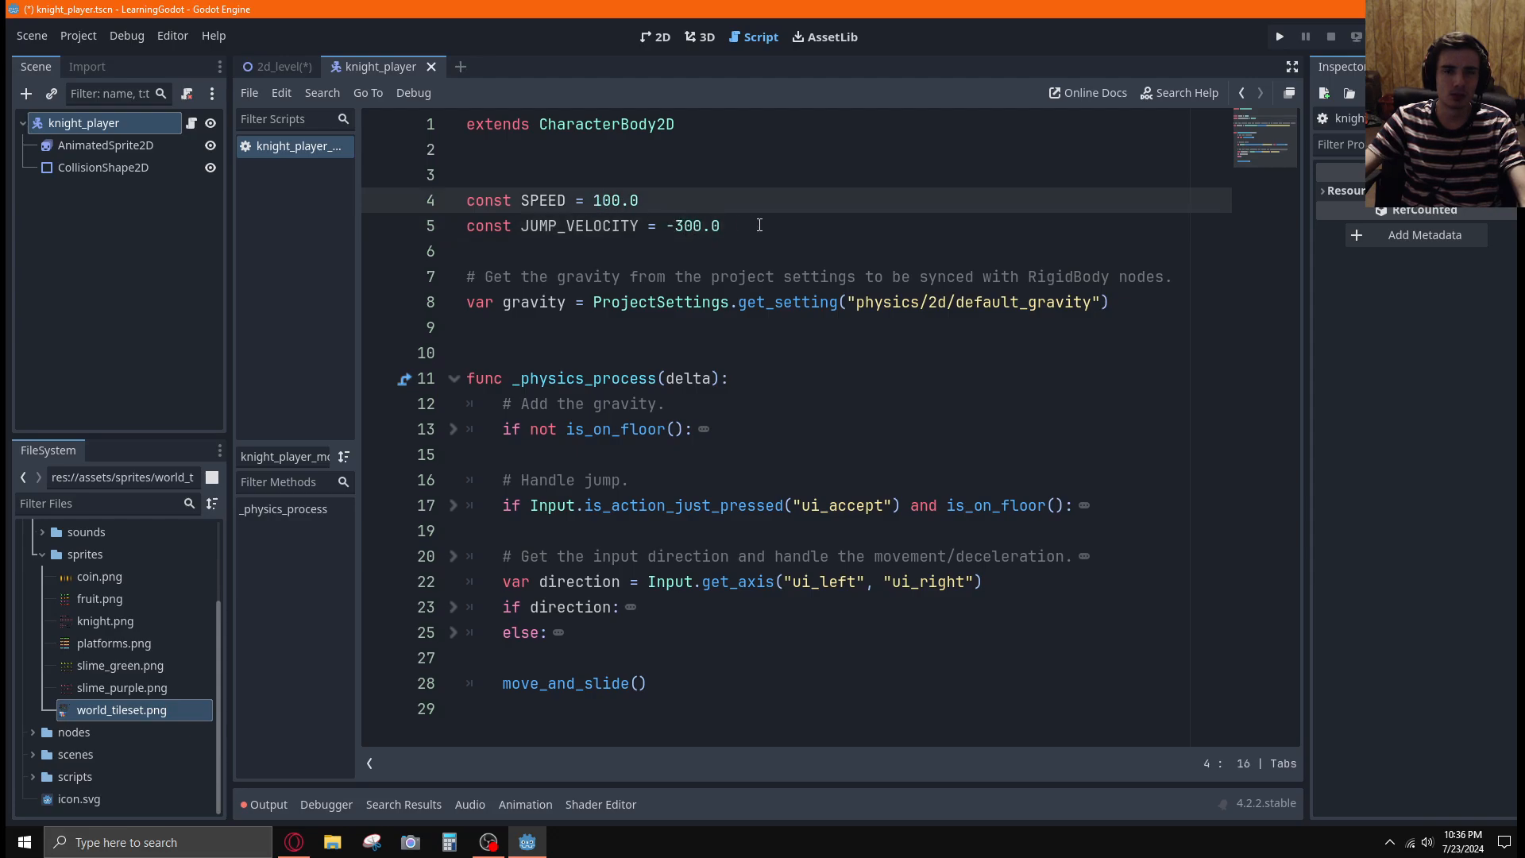
key(ctrl+s)
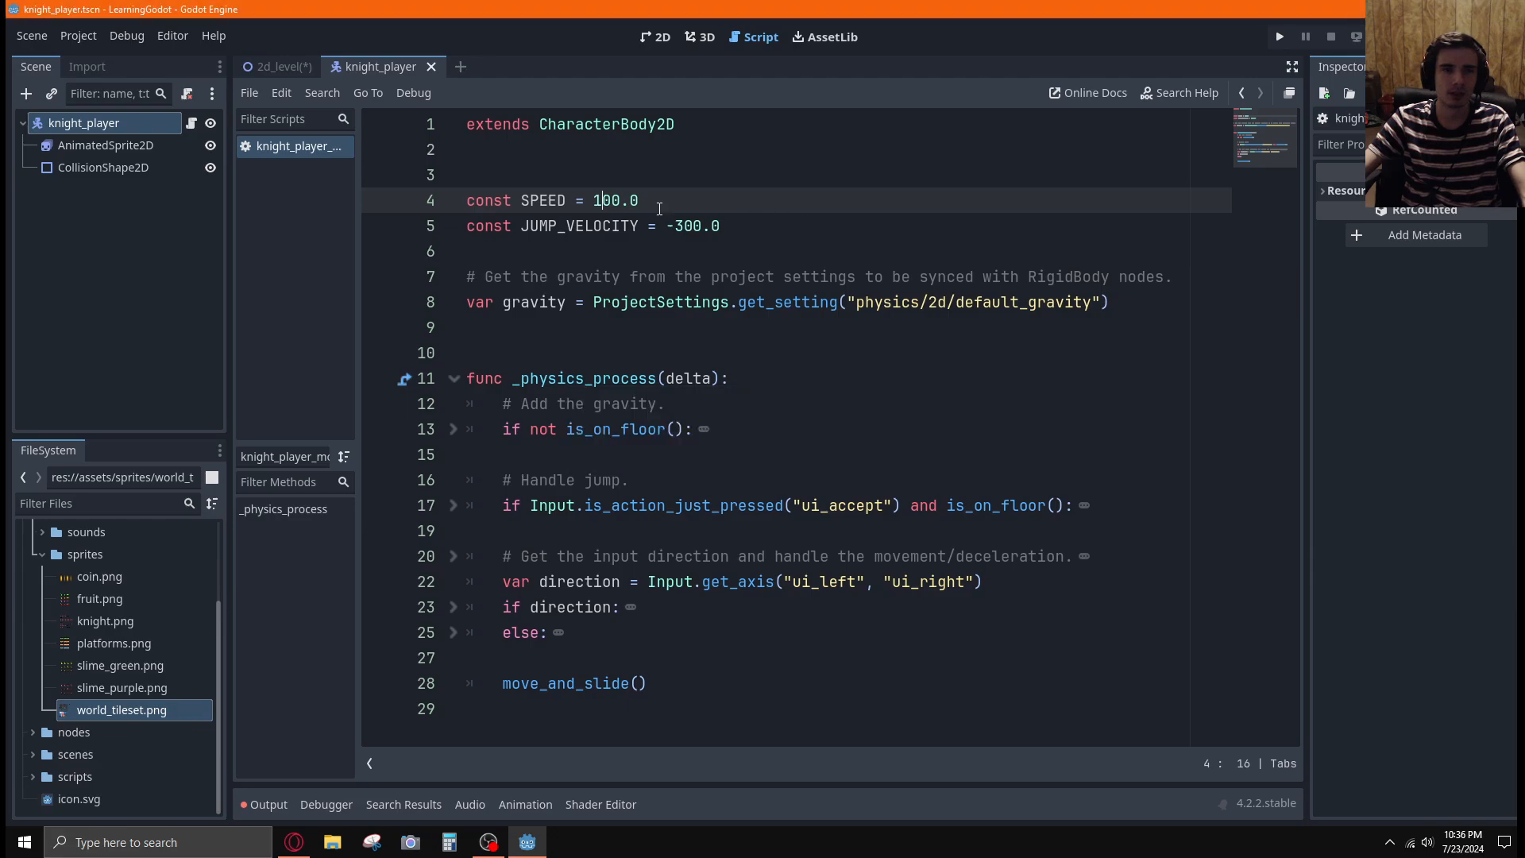
Return to the 2D view of 2d_Level and run the project to test the level and the knight's movement
click(286, 67)
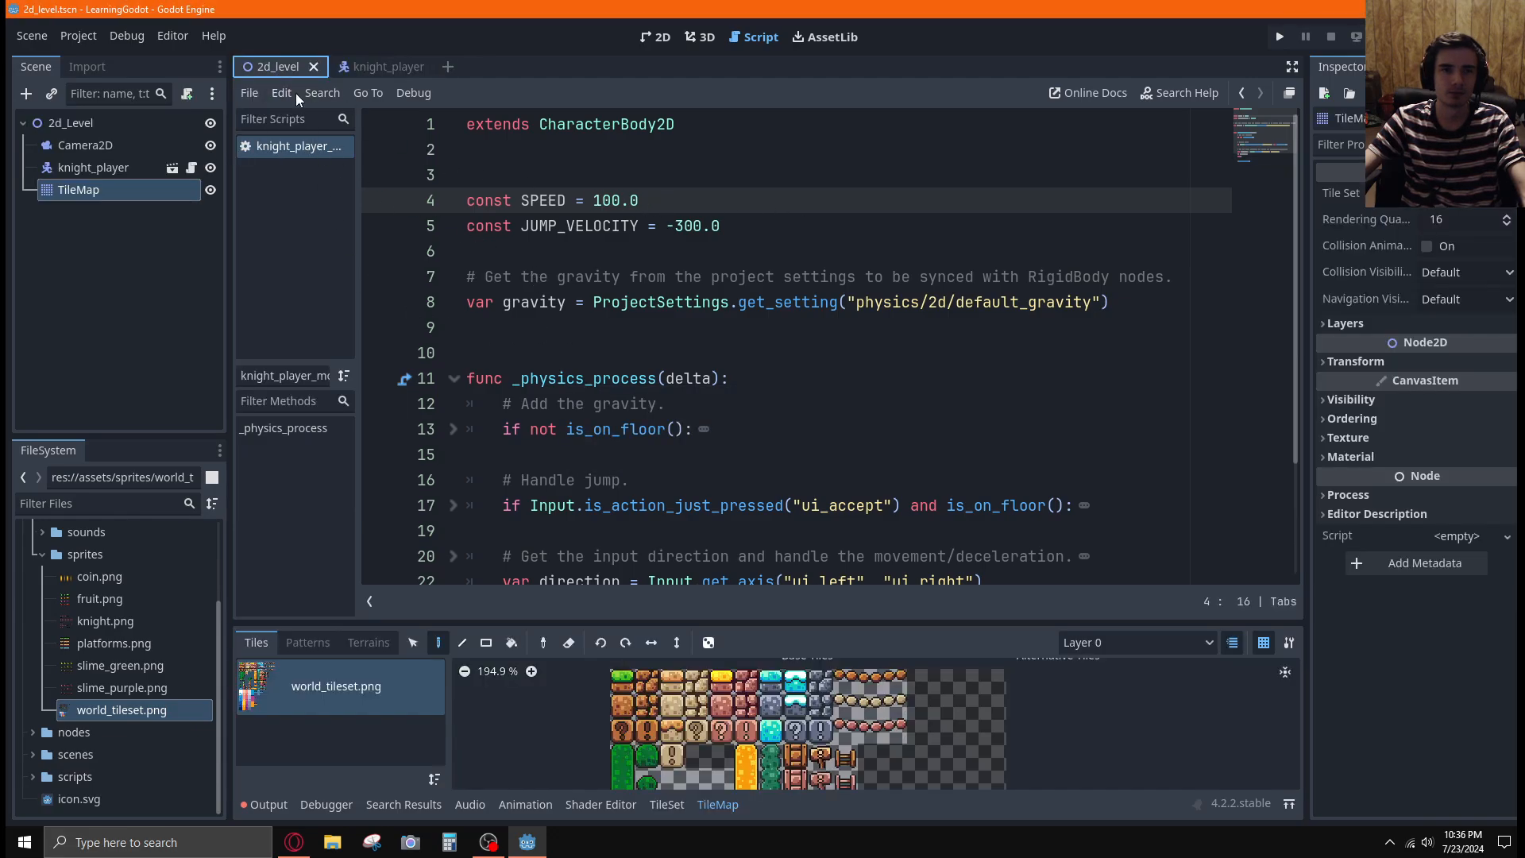
click(656, 37)
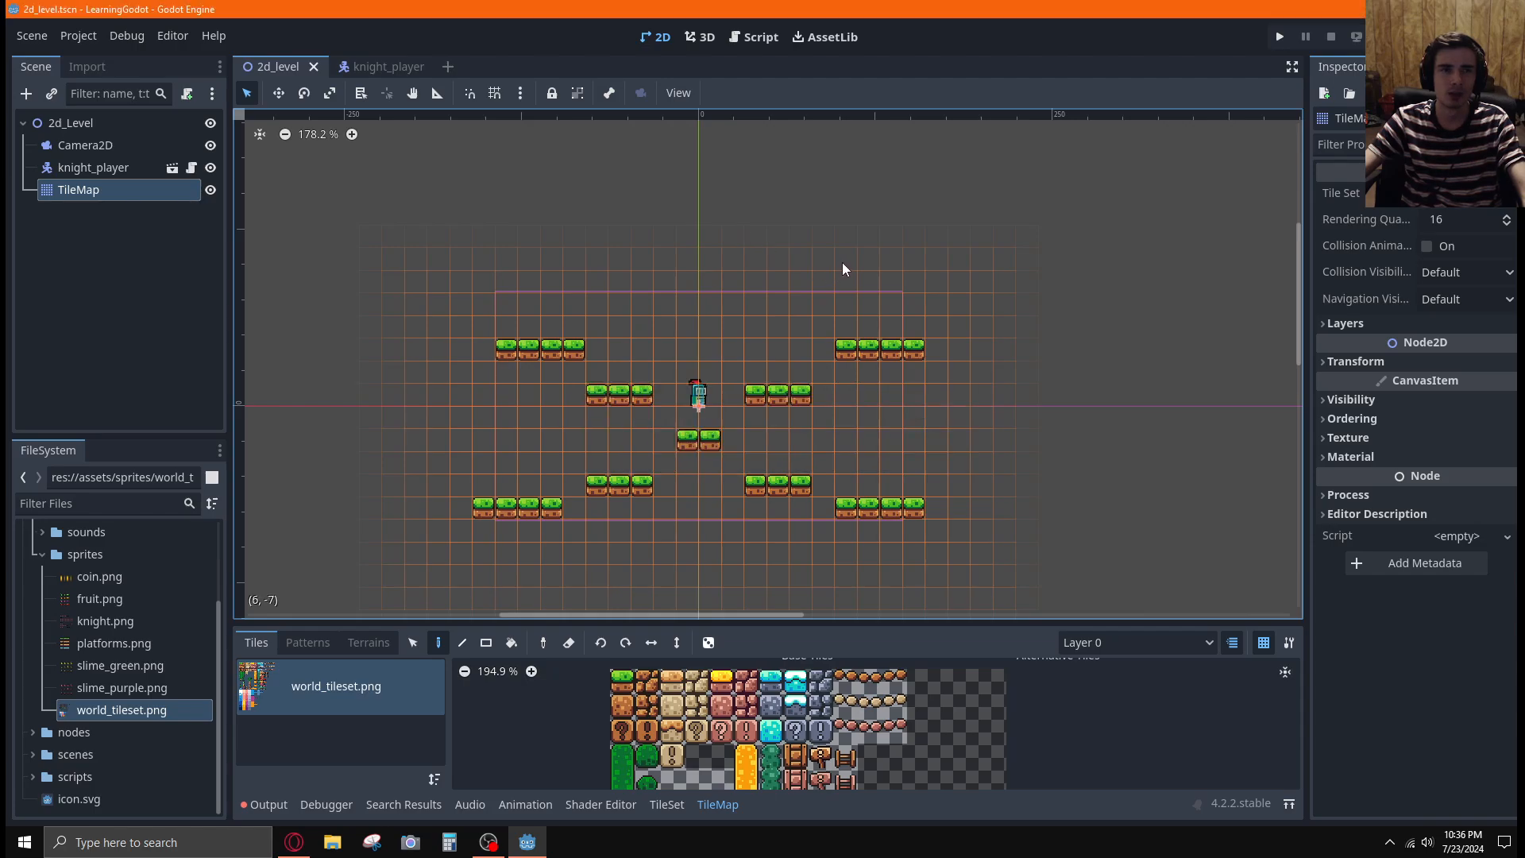
key(alt+Tab)
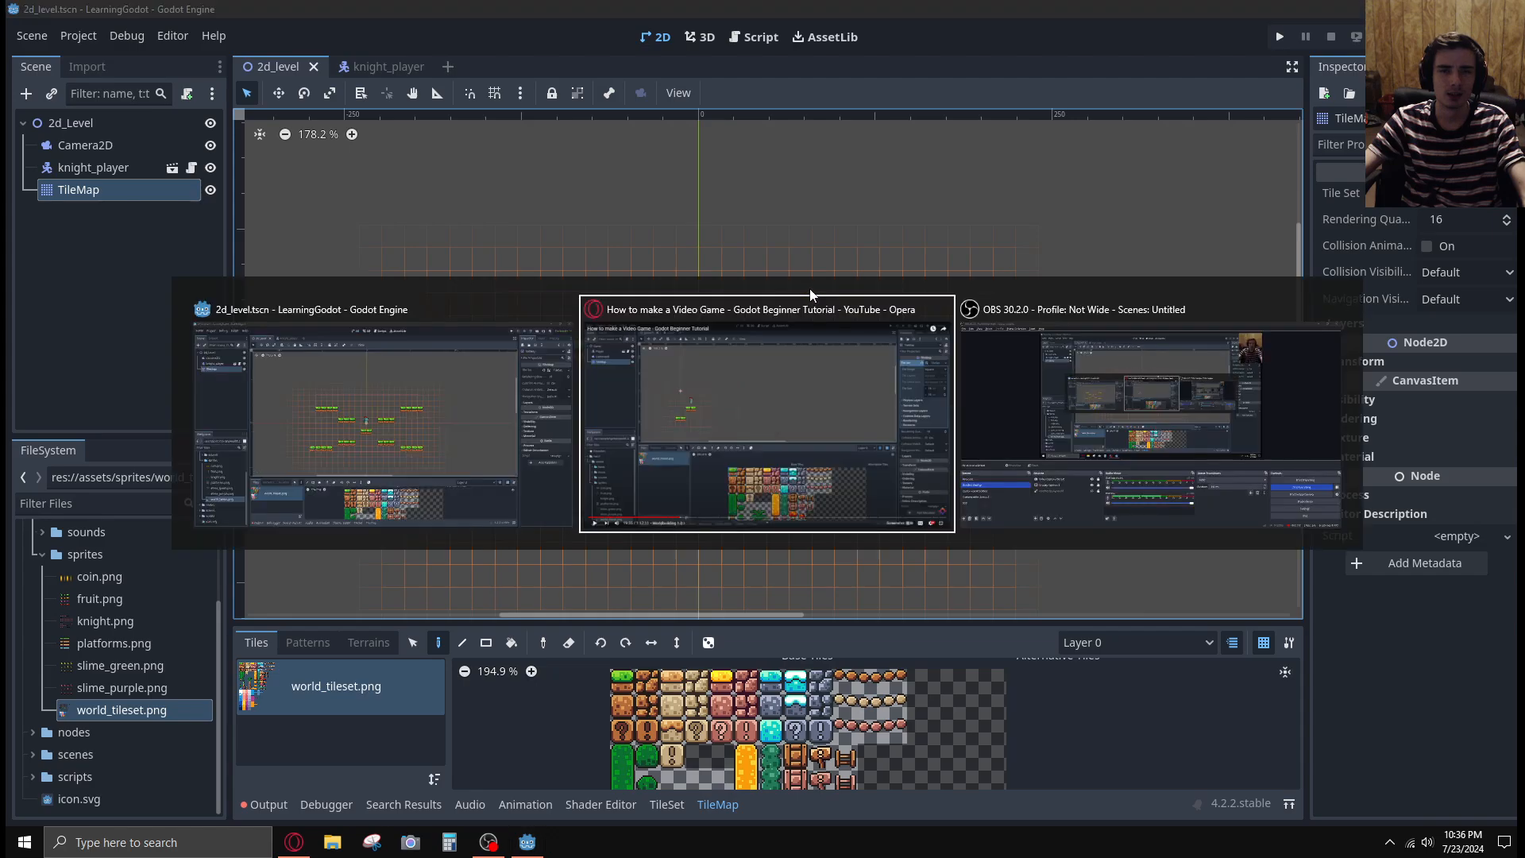
key(alt+Tab)
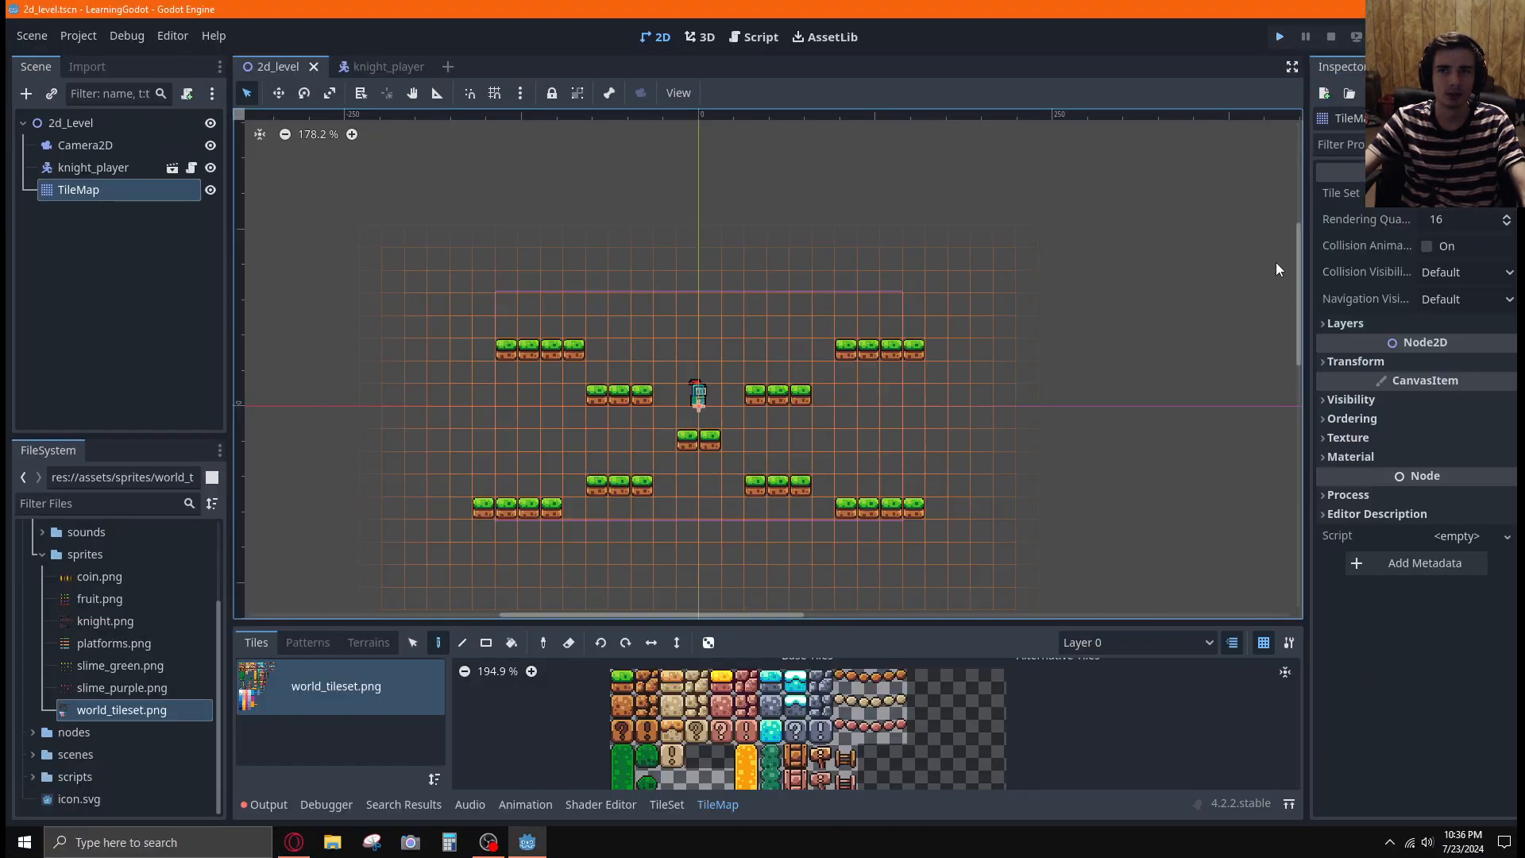
key(F5)
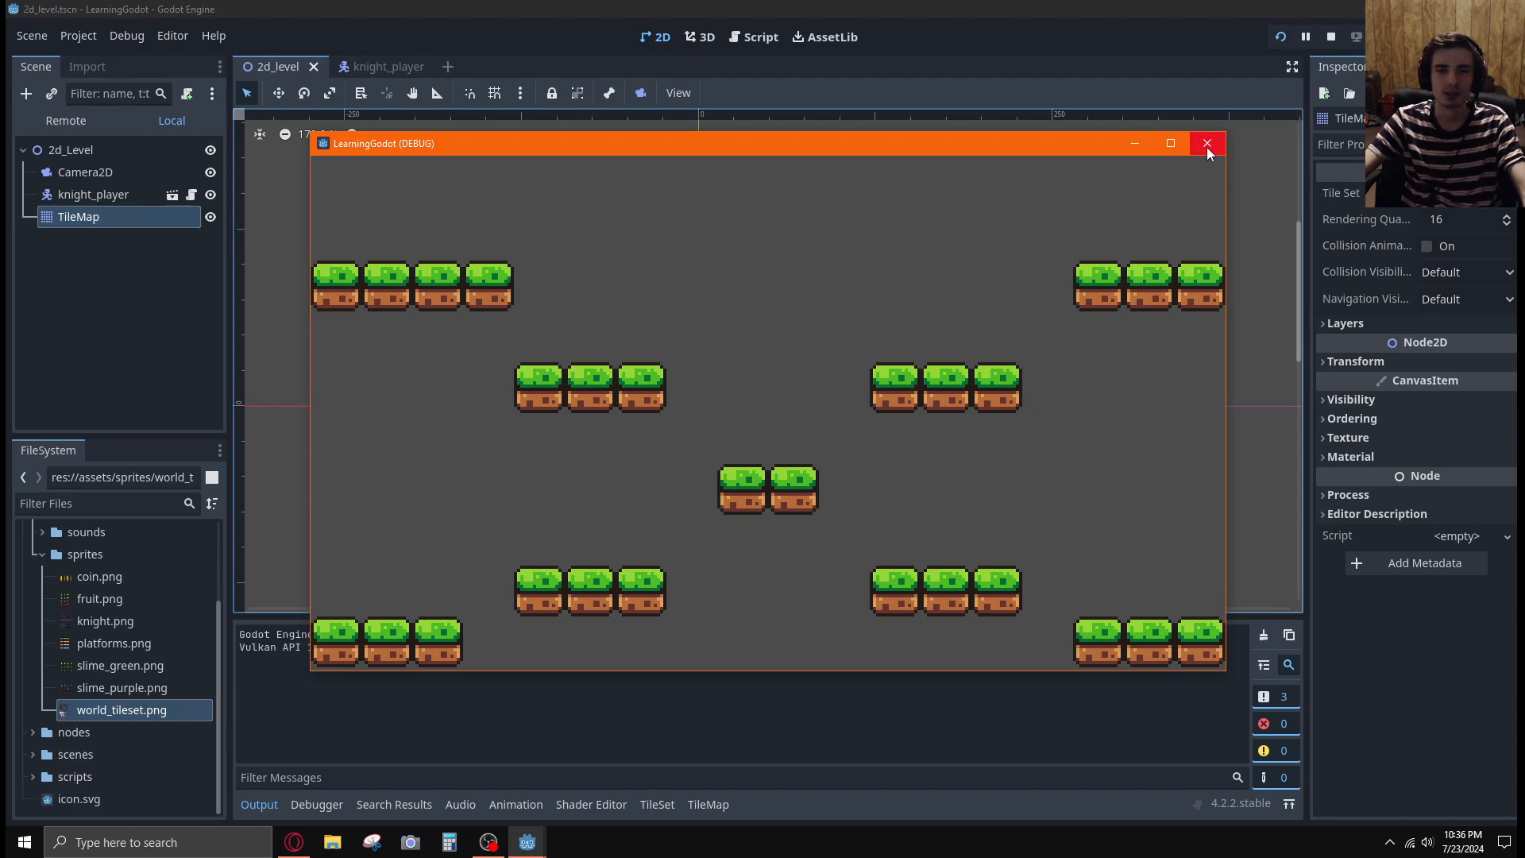
click(1282, 38)
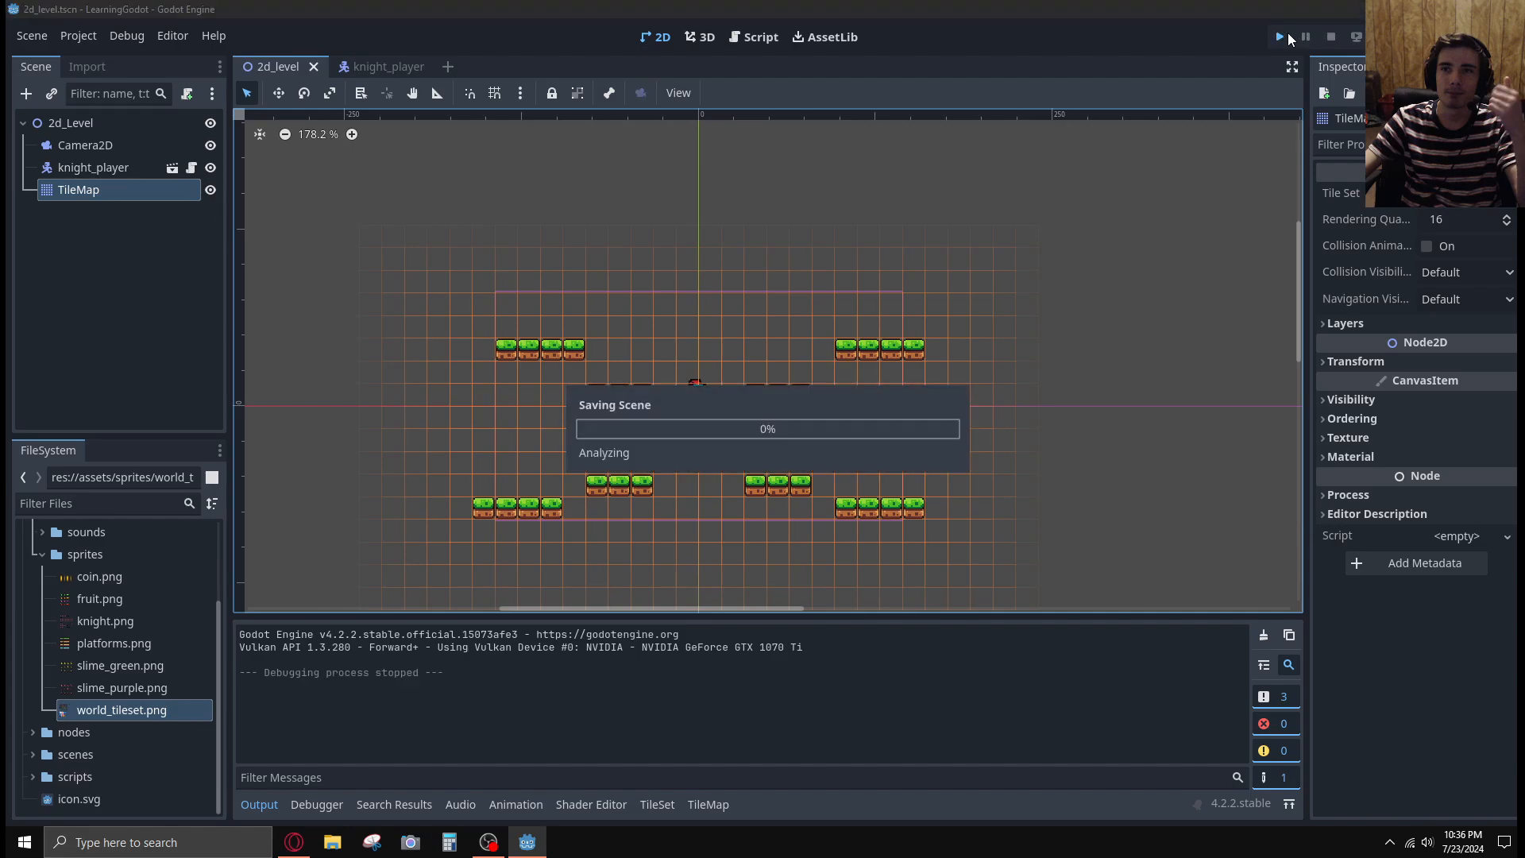
click(1331, 37)
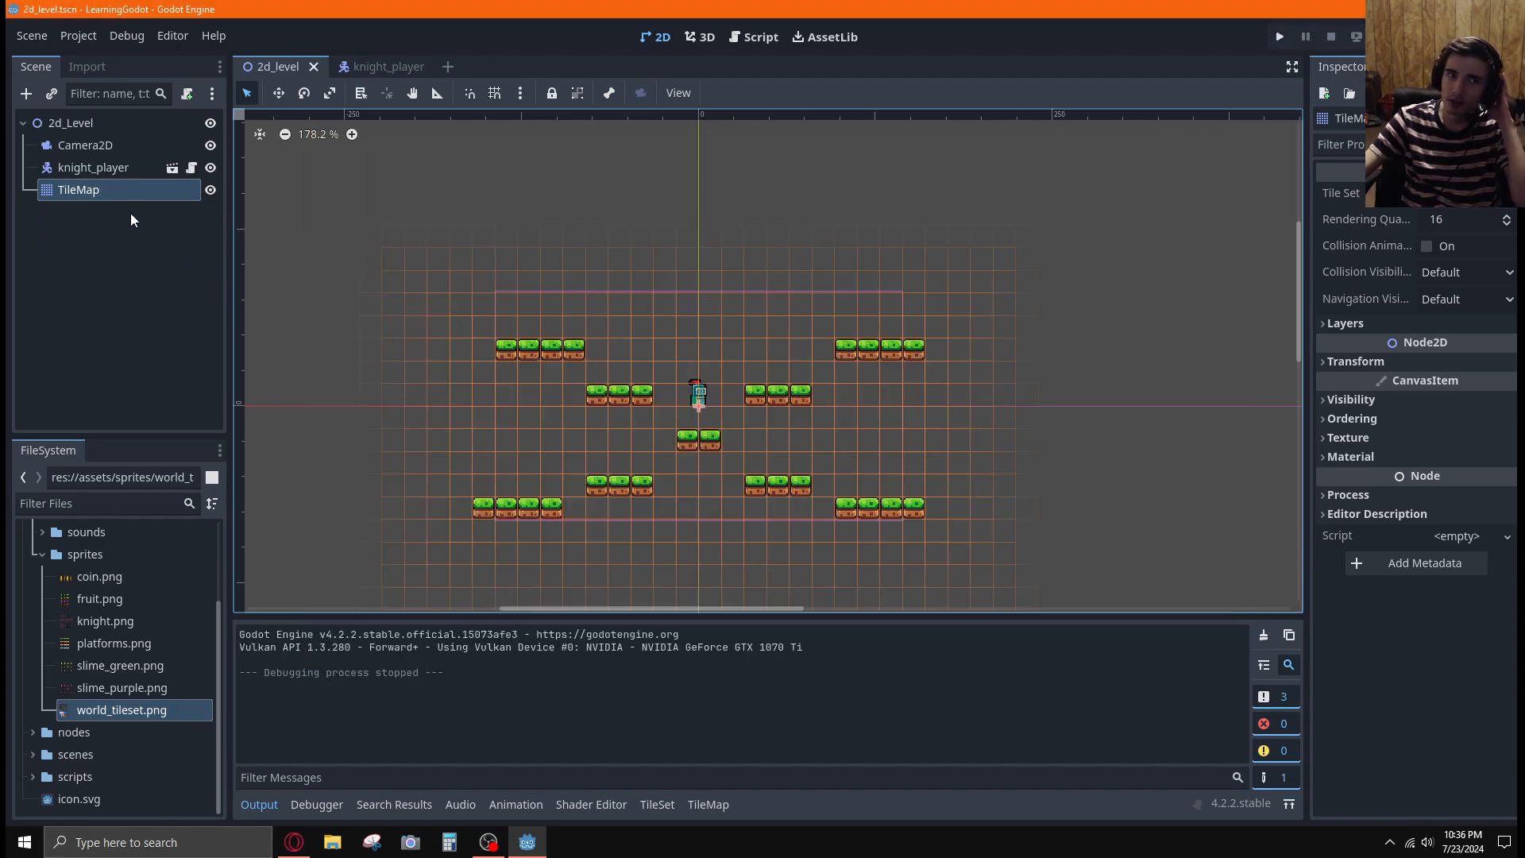
Add a StaticBody2D node as a child of the TileMap
right_click(119, 191)
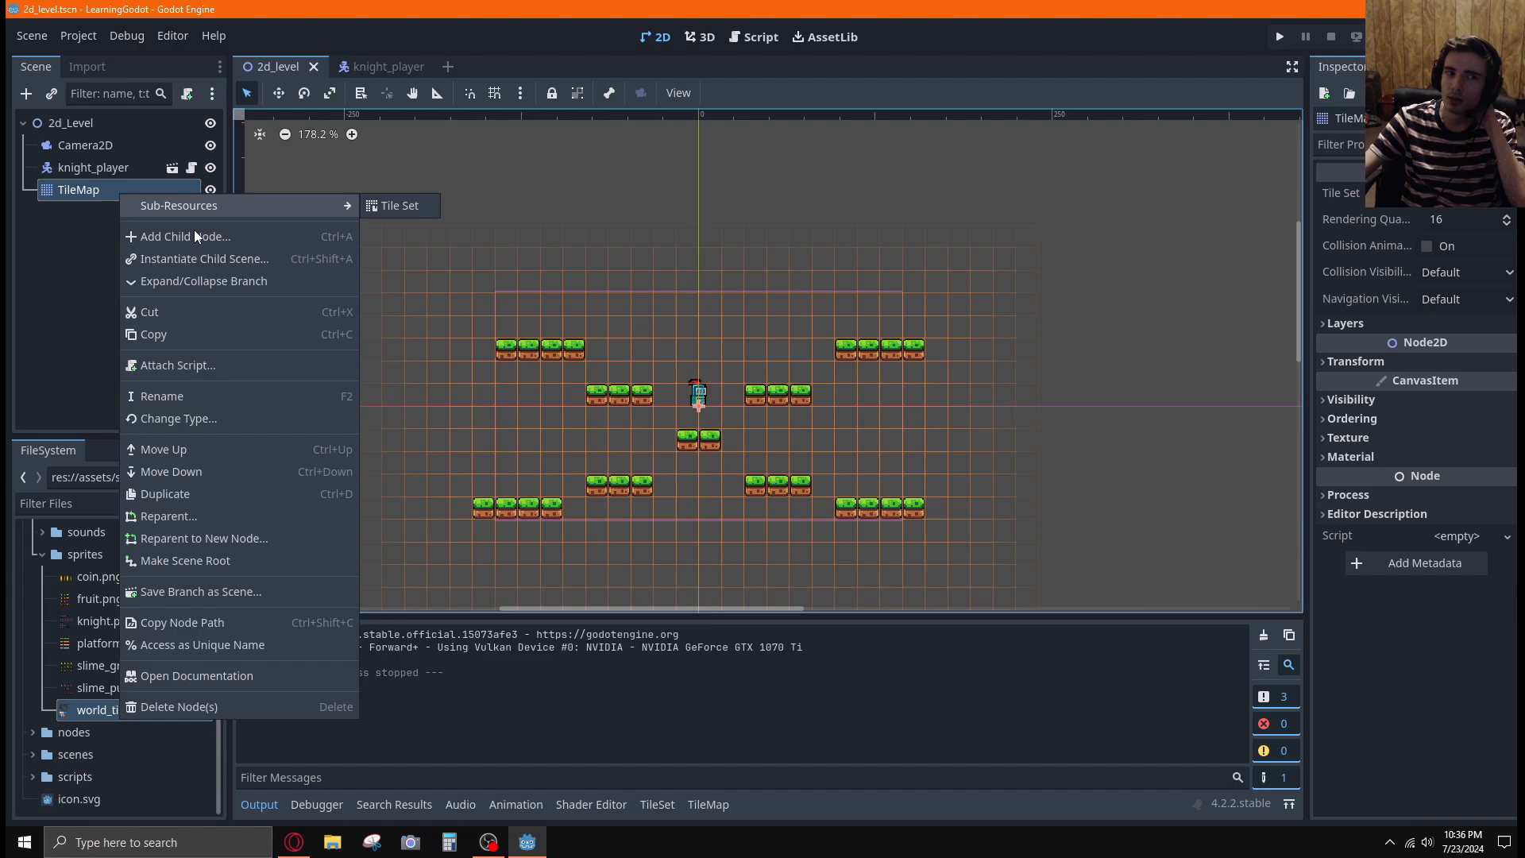
click(194, 235)
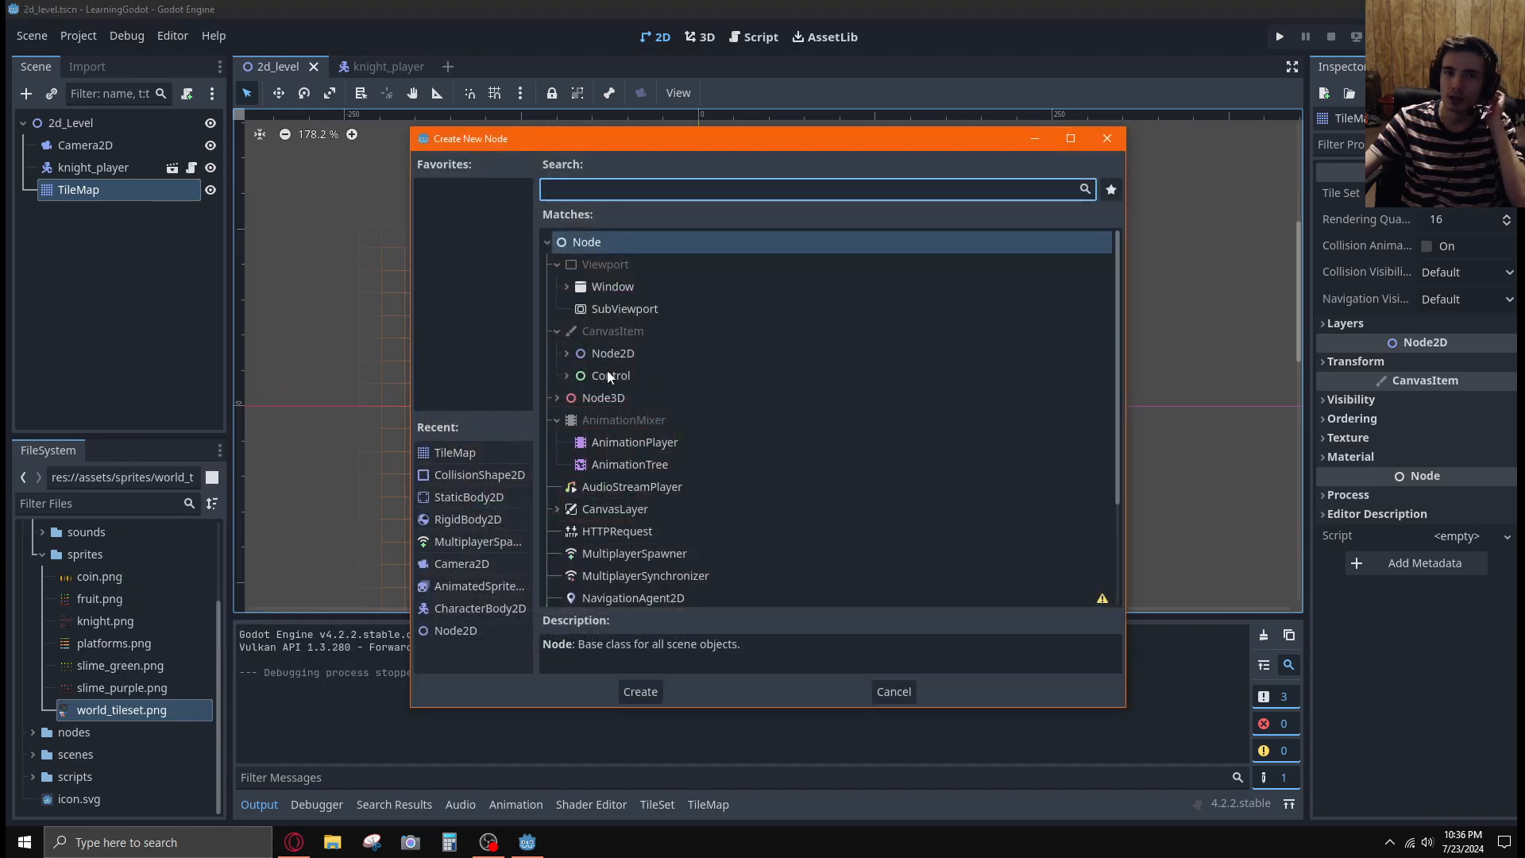
click(567, 355)
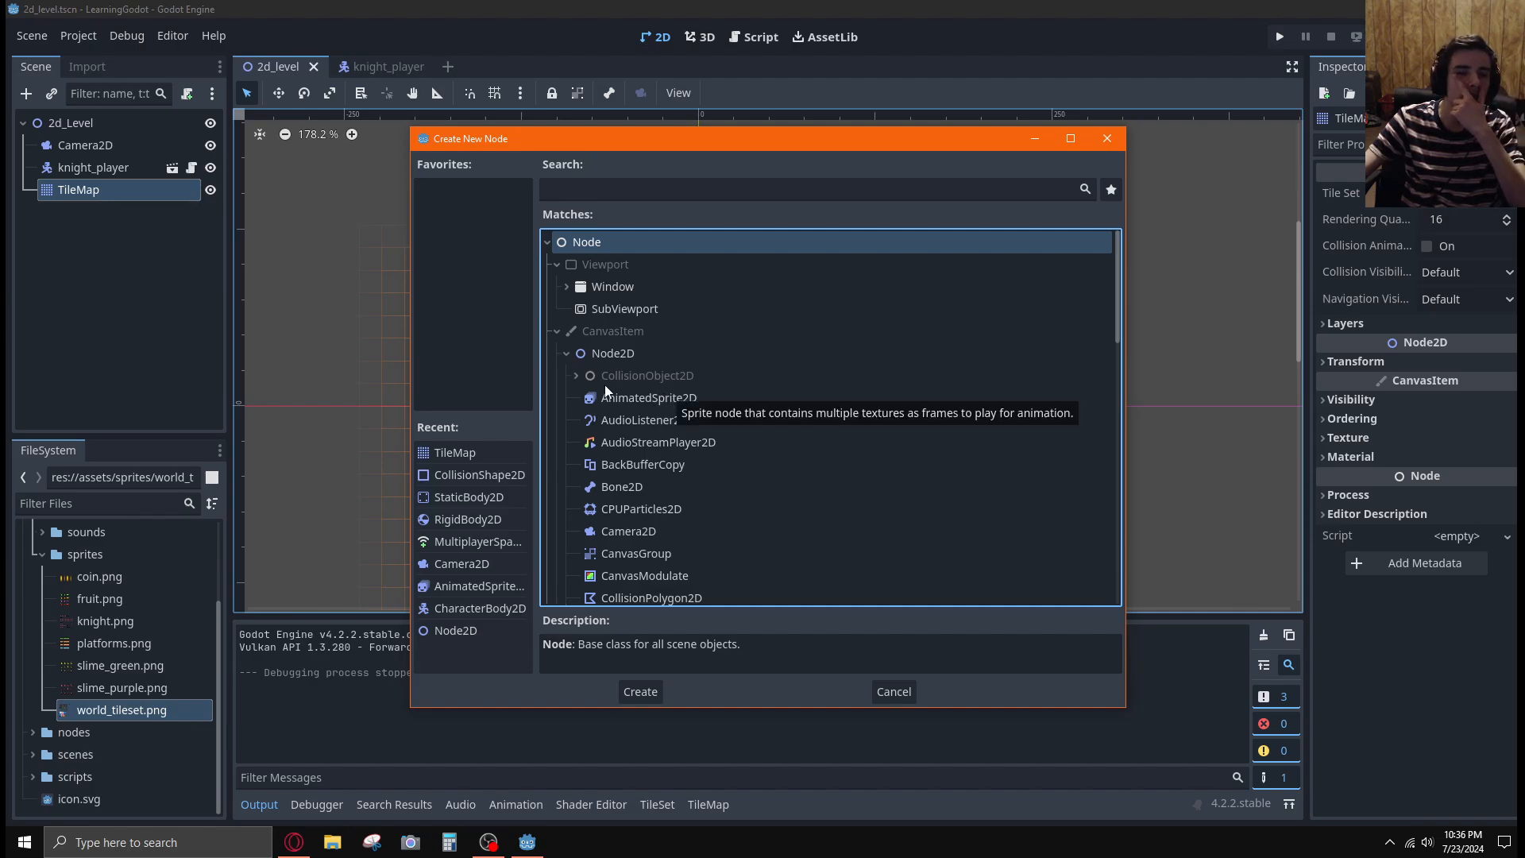
click(576, 376)
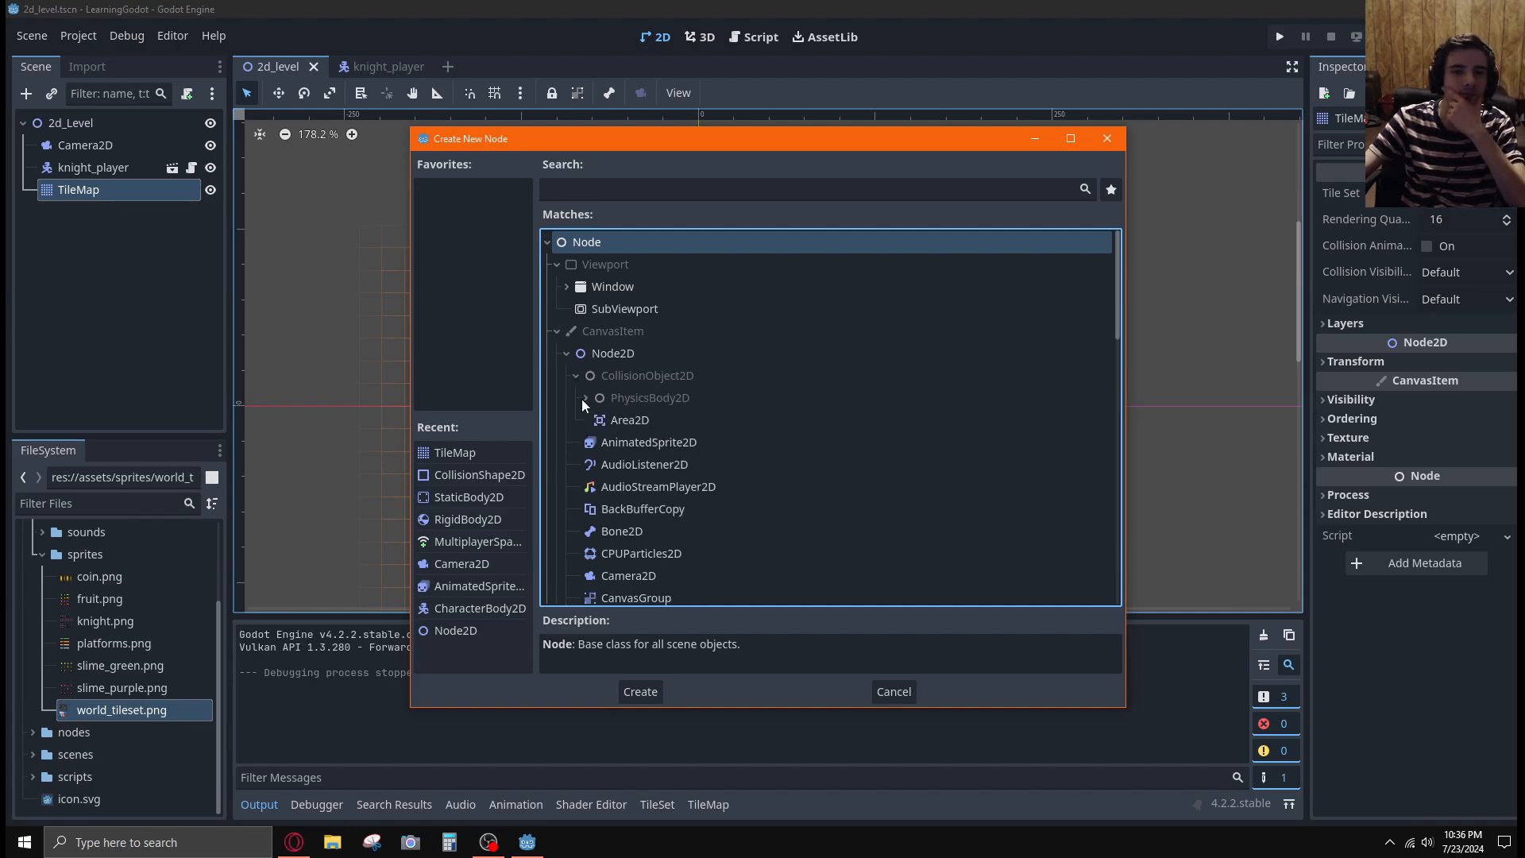
click(584, 398)
click(646, 421)
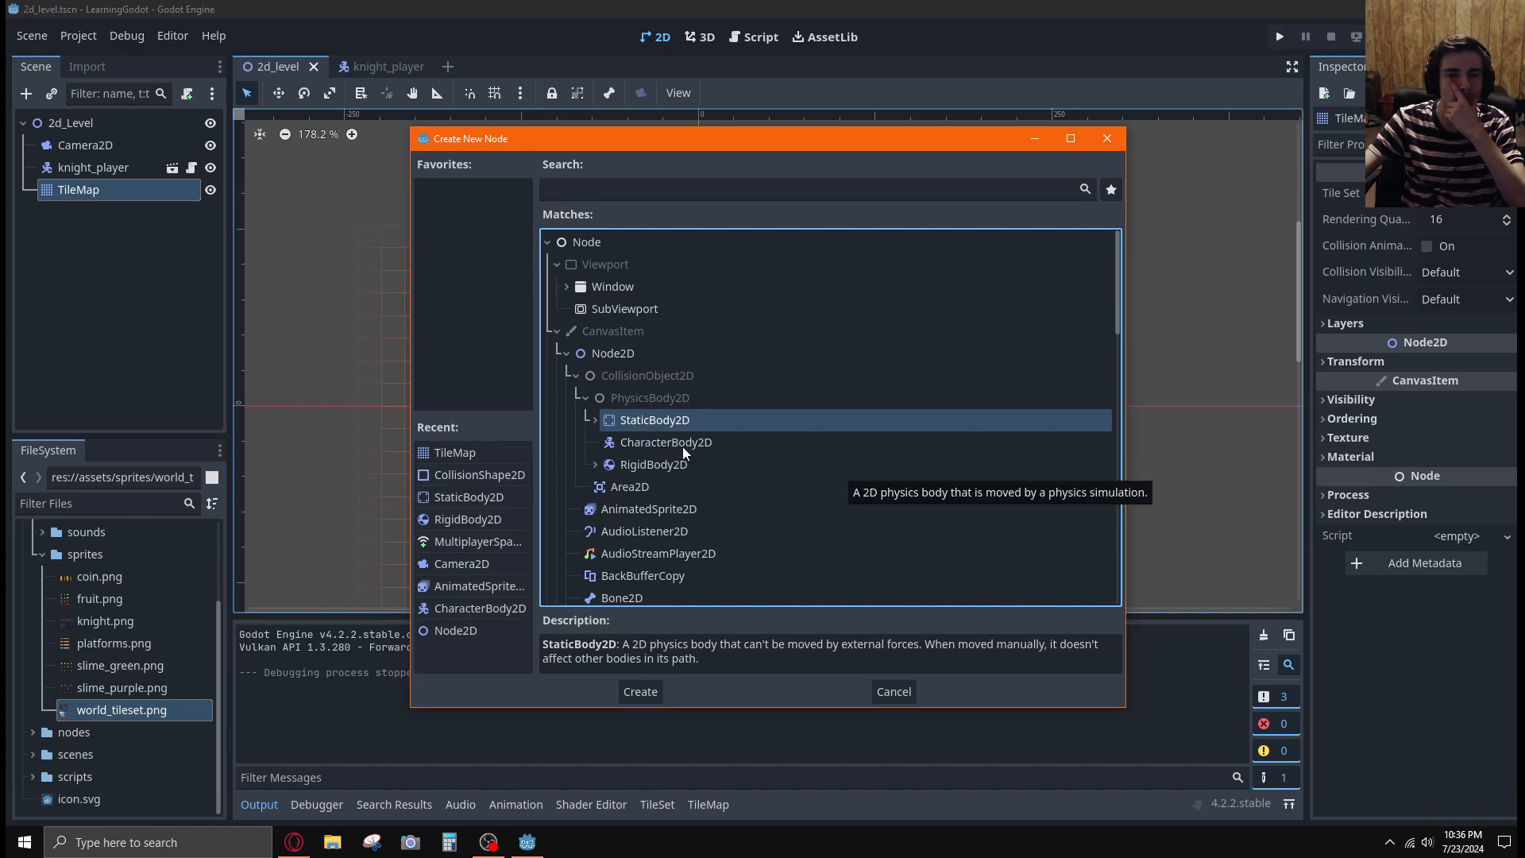
click(634, 687)
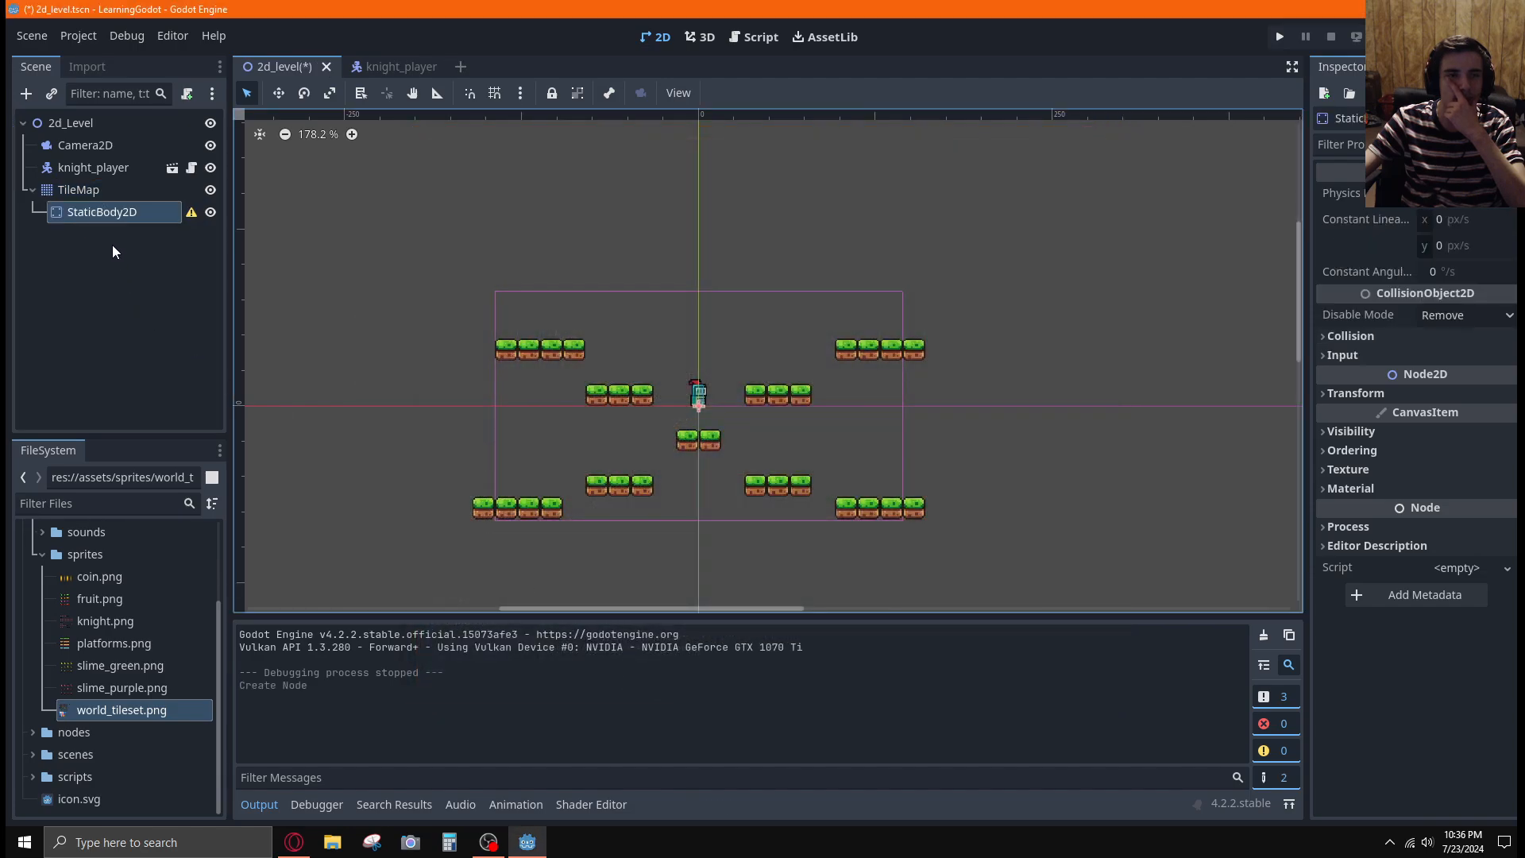
Add a CollisionShape2D node as a child of the StaticBody2D and check its configuration warning
right_click(144, 212)
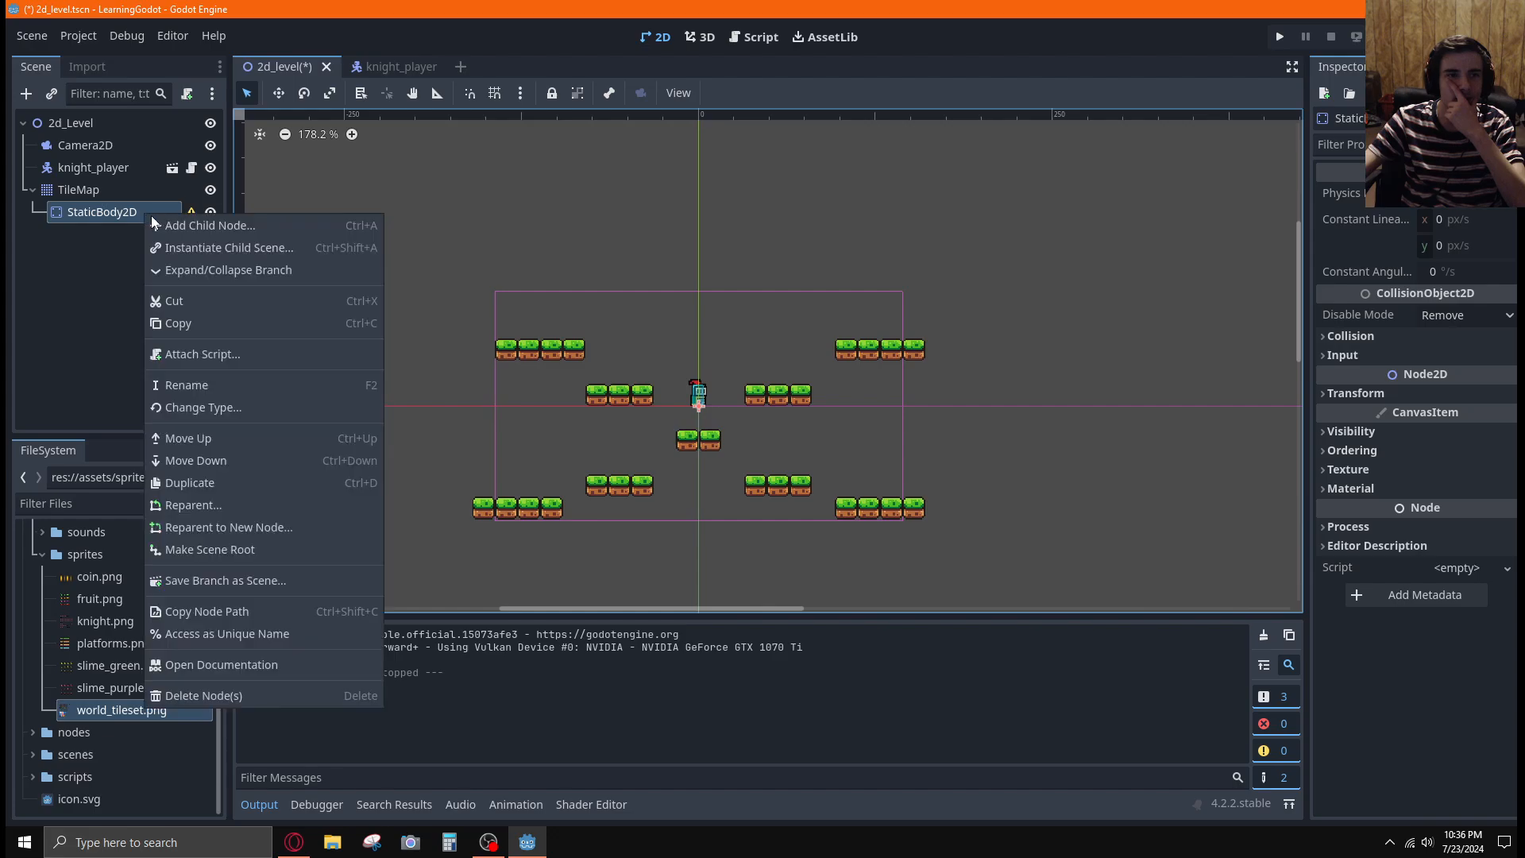
click(155, 226)
click(567, 353)
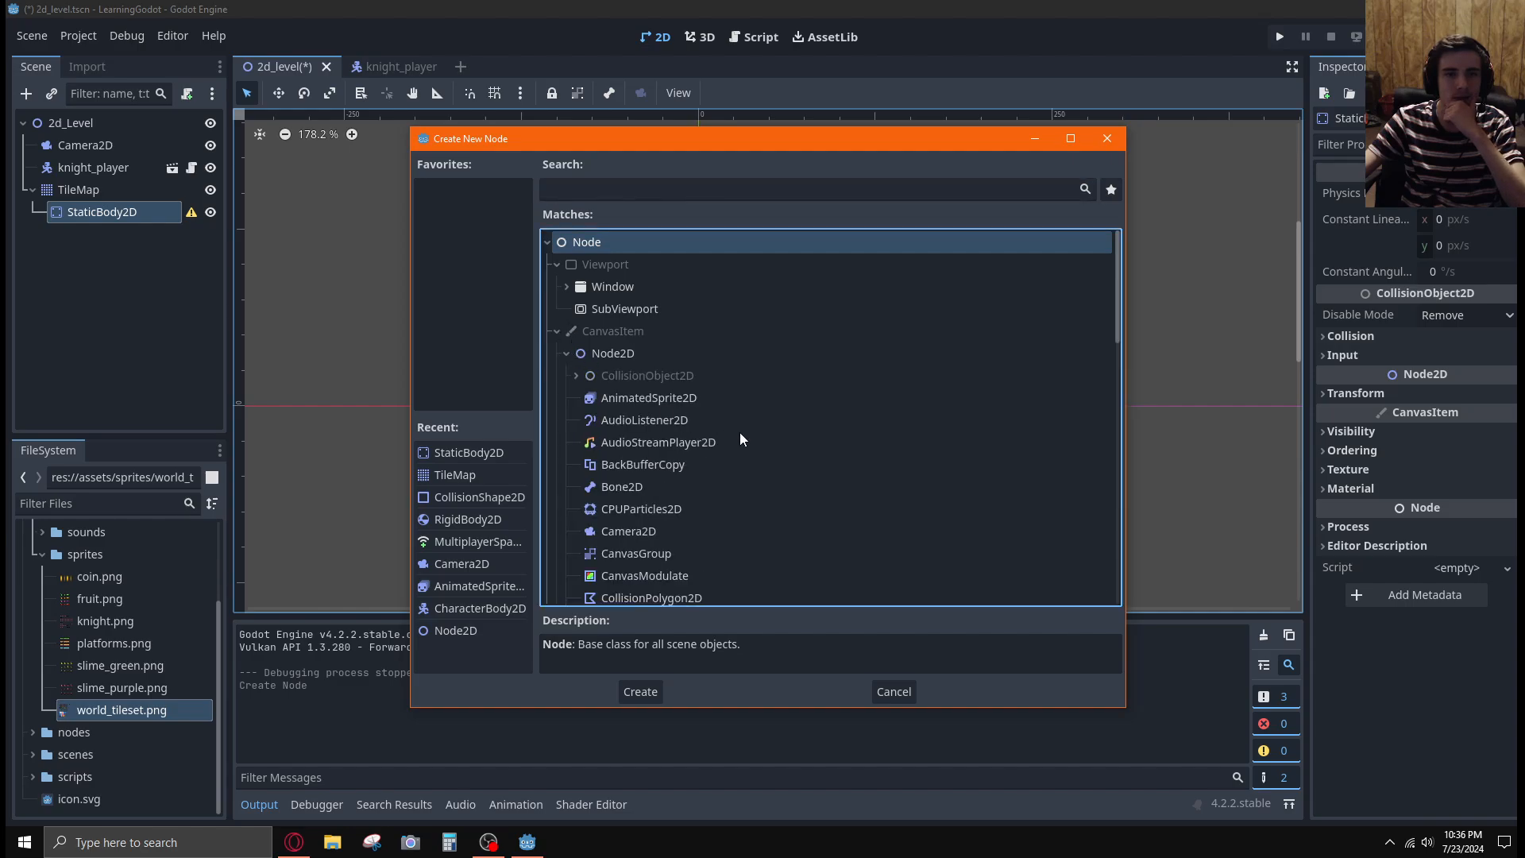
scroll(740, 429, down, 10)
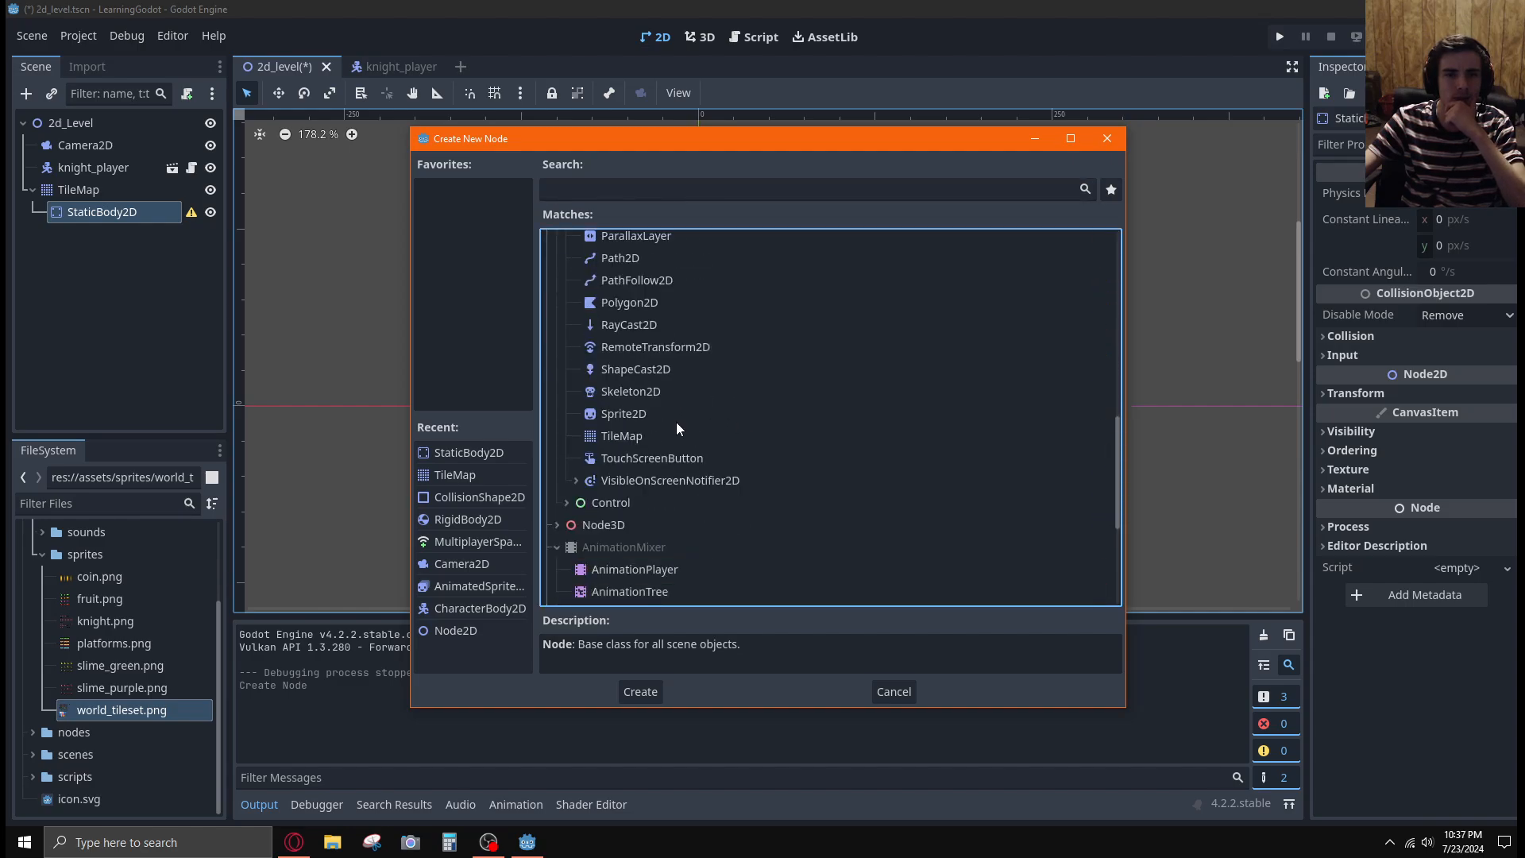
scroll(676, 425, up, 5)
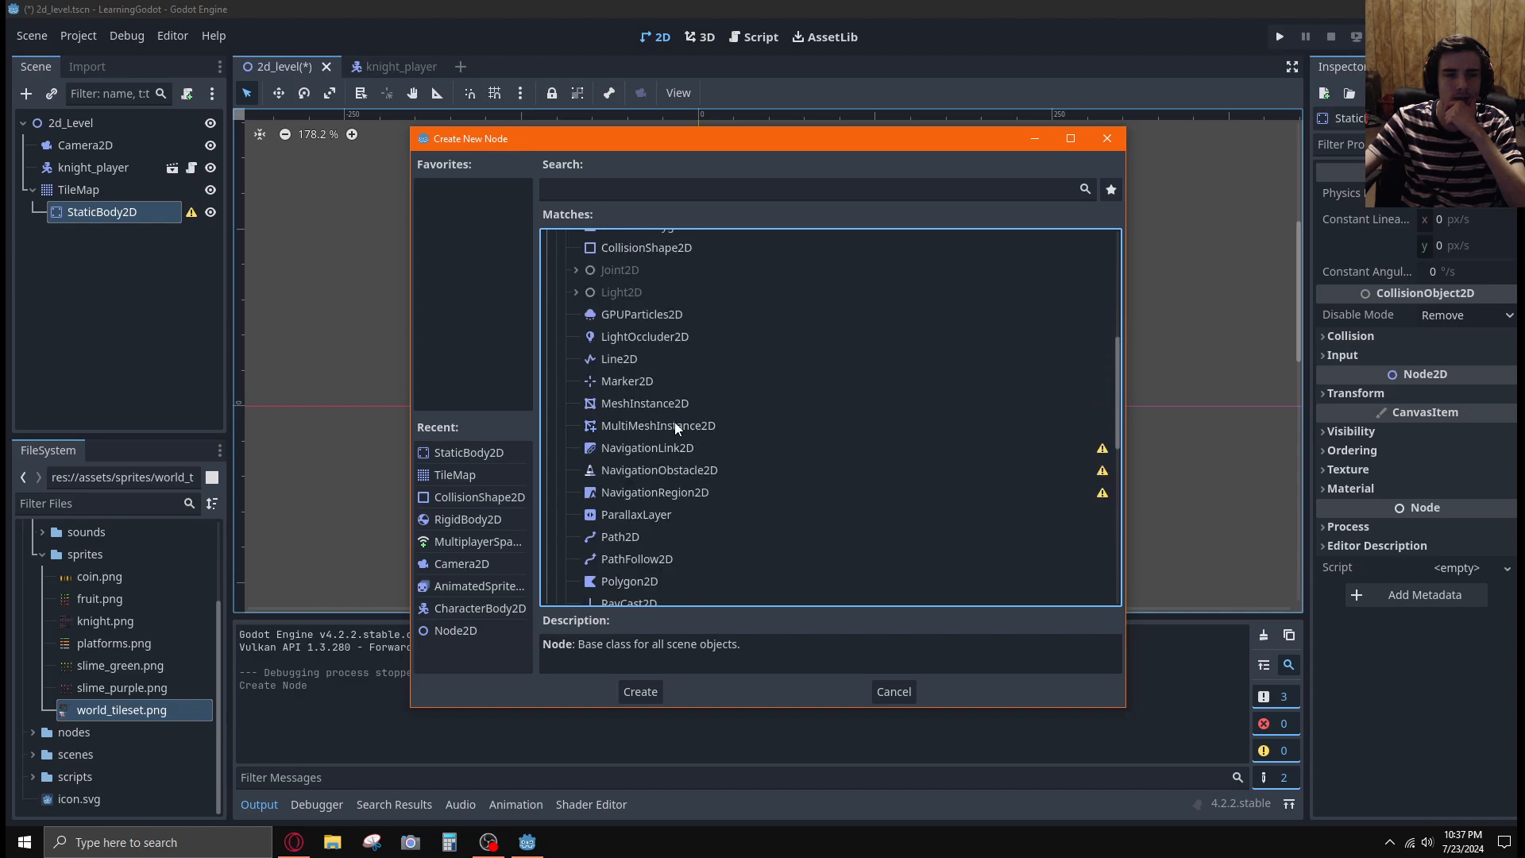
scroll(674, 421, up, 4)
click(649, 434)
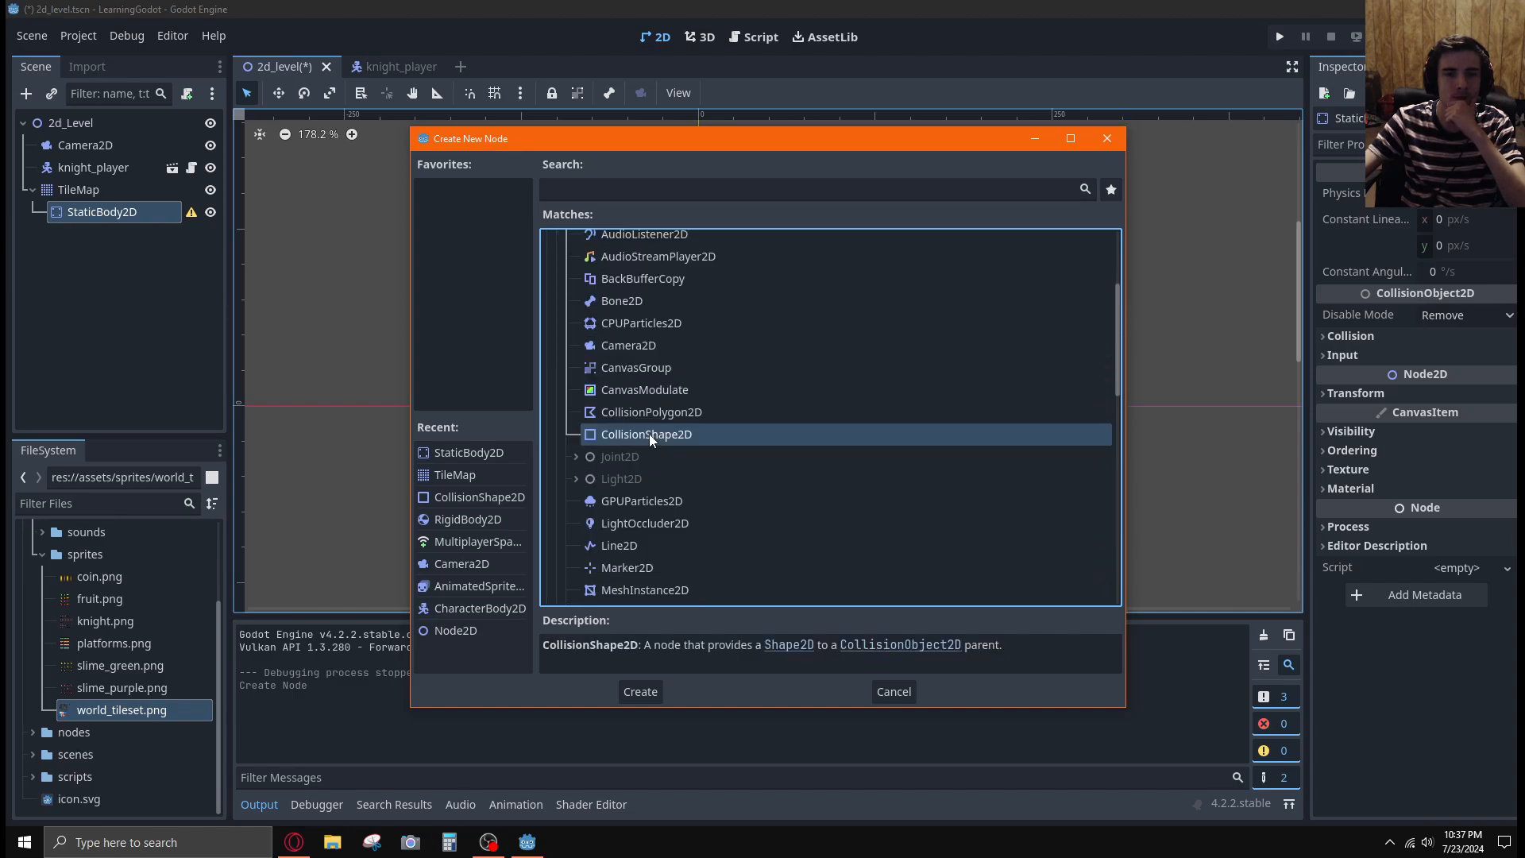
click(647, 692)
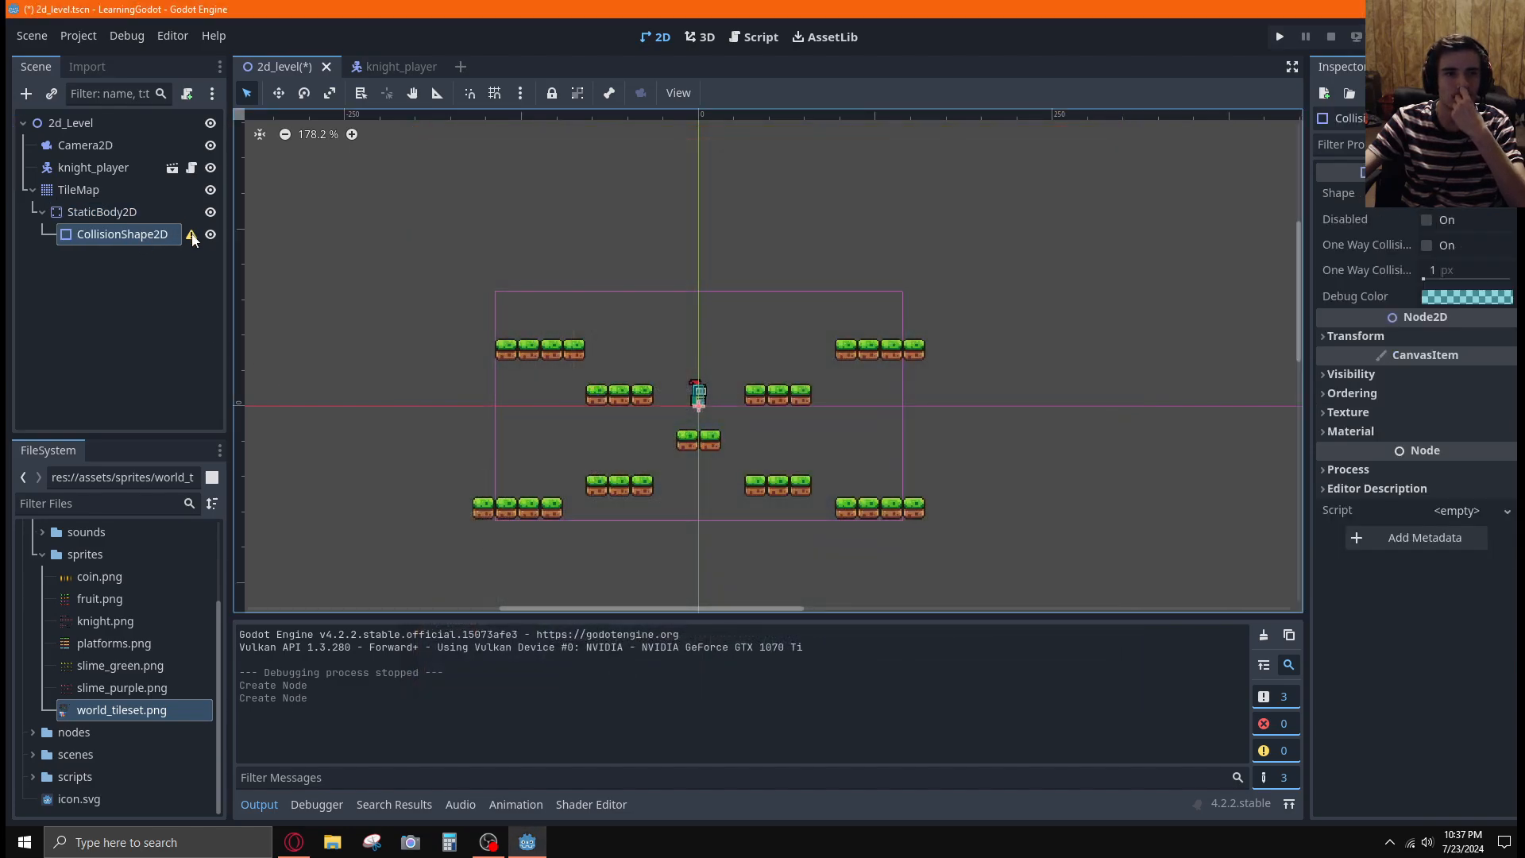
mouse_move(192, 239)
mouse_move(197, 240)
scroll(759, 444, up, 8)
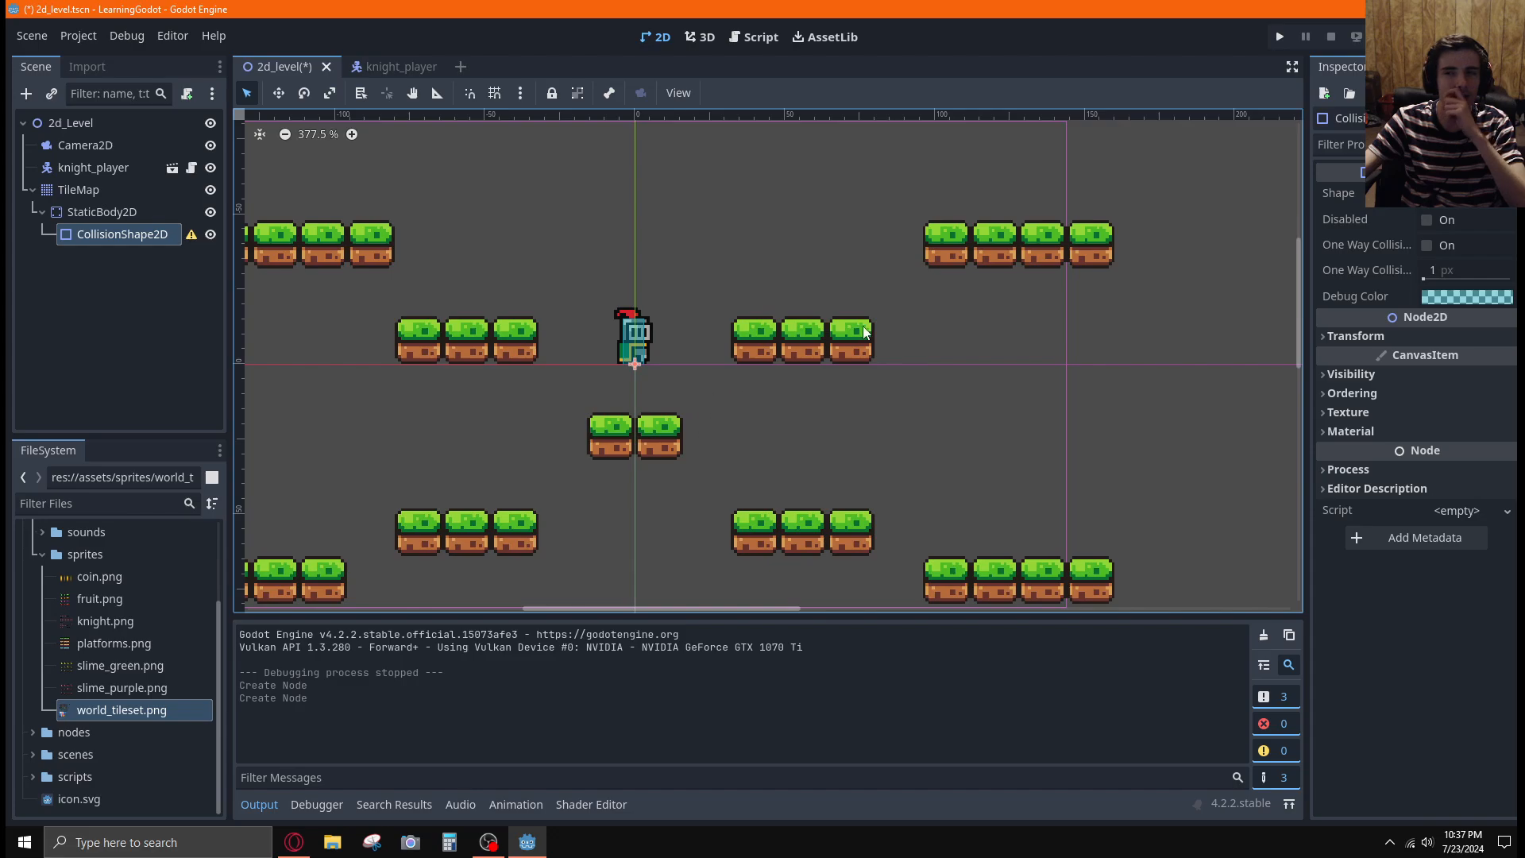
Assign a new RectangleShape2D to the CollisionShape2D under the TileMap's StaticBody2D
click(1469, 195)
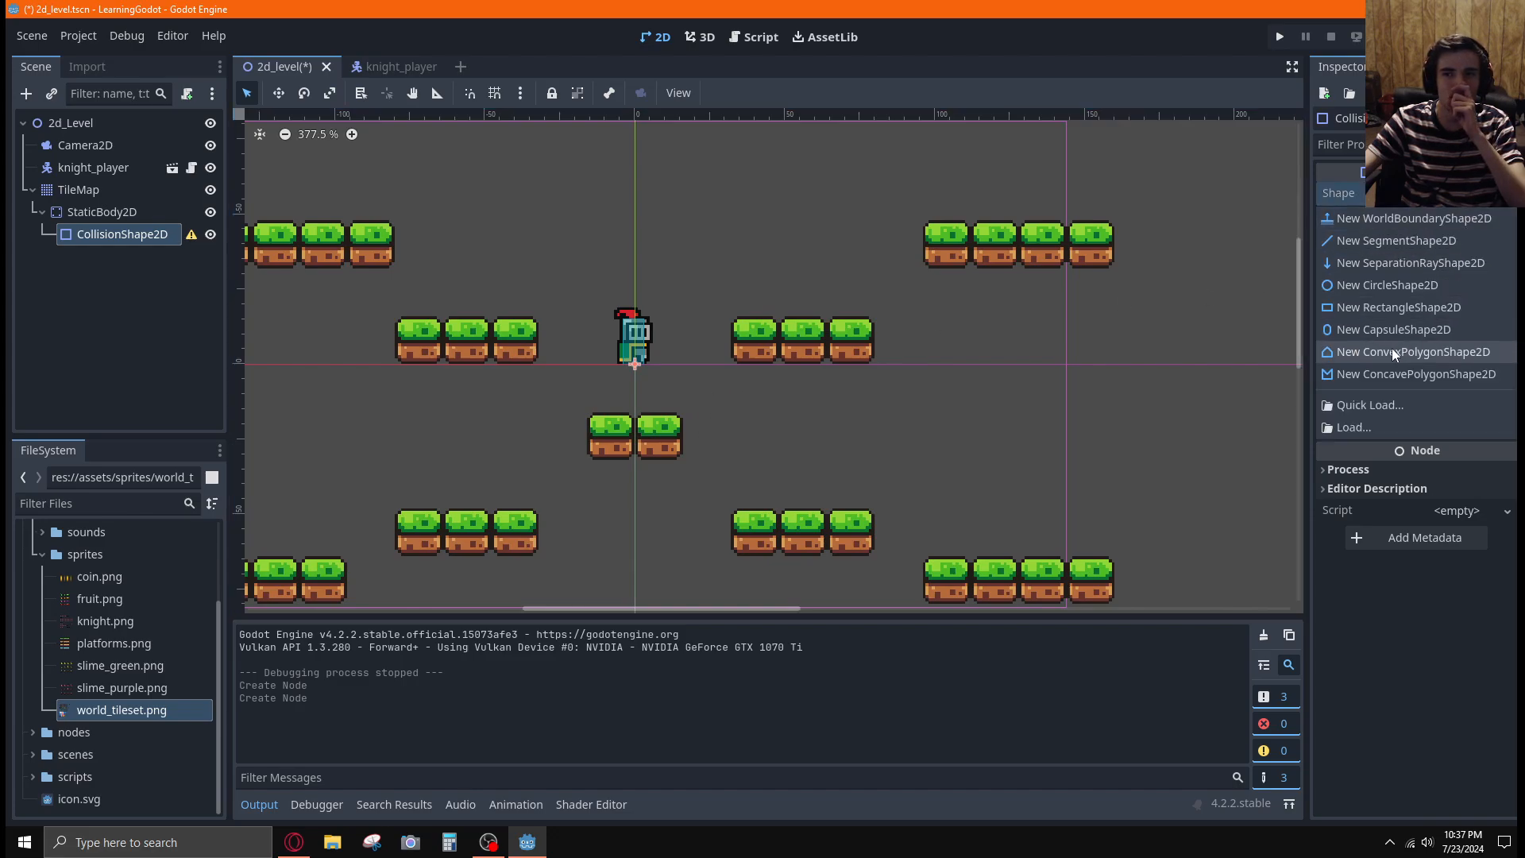
click(1356, 307)
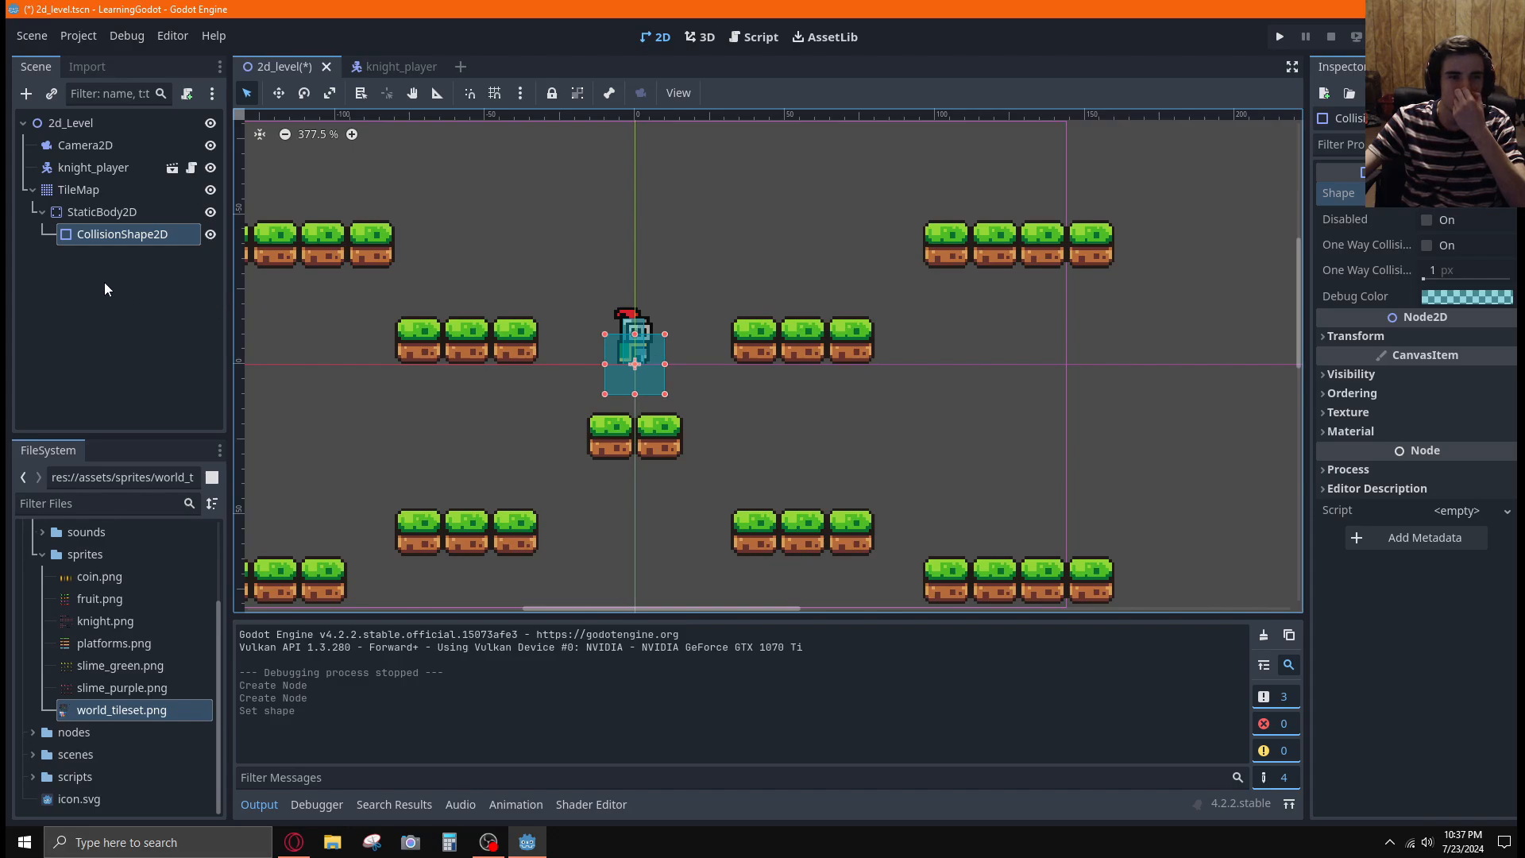
click(202, 305)
Switch to the Godot beginner tutorial video and watch how dirt, grass and ice tiles are painted into platforms
key(alt+Tab)
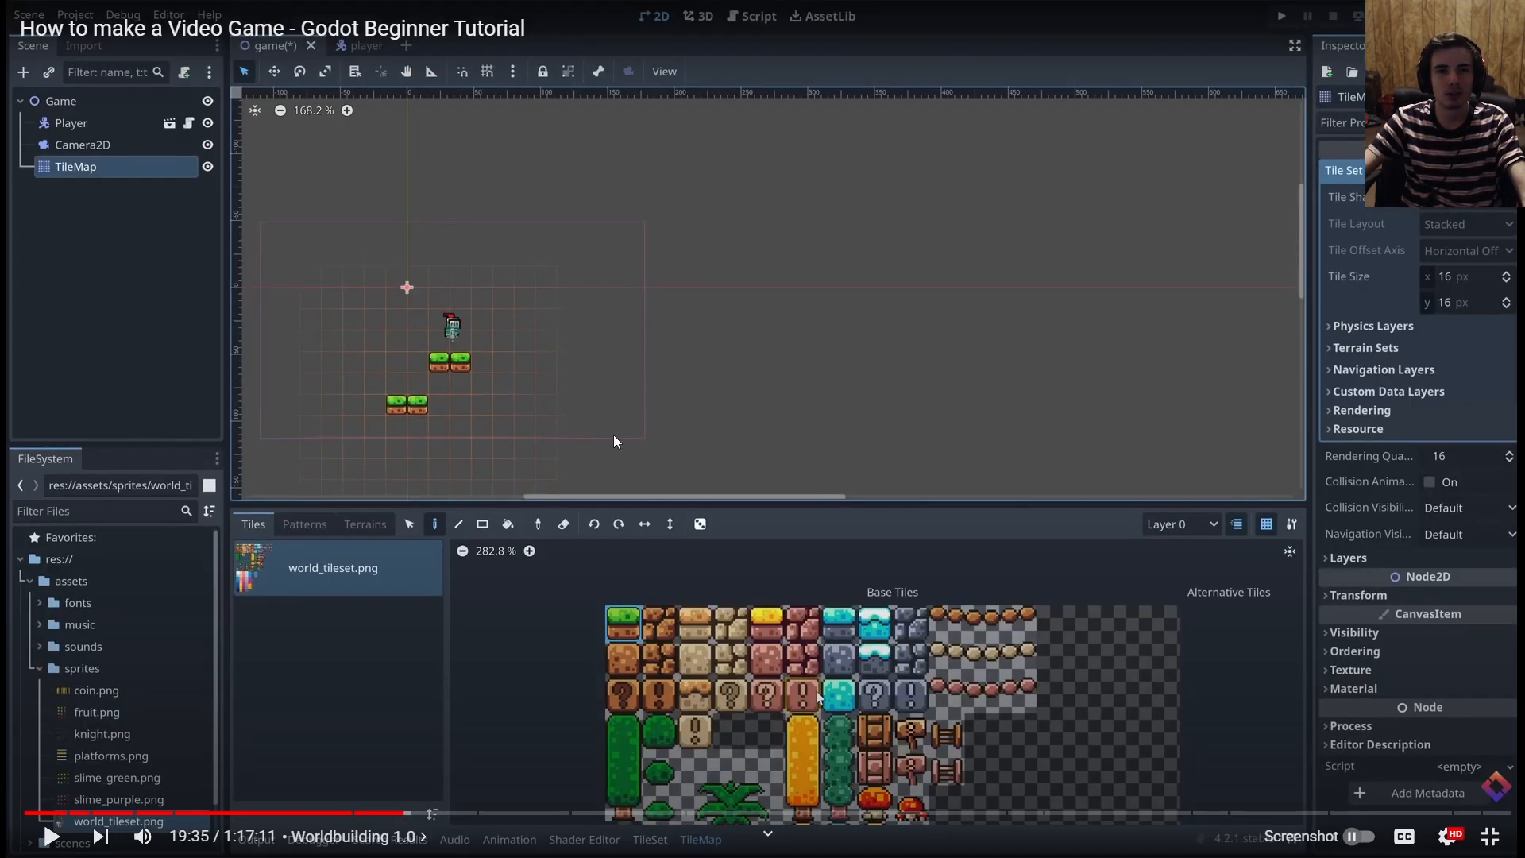
click(614, 437)
drag(482, 405, 717, 407)
click(624, 659)
mouse_move(438, 384)
mouse_down()
mouse_move(438, 449)
mouse_move(524, 449)
mouse_up()
click(837, 659)
click(623, 659)
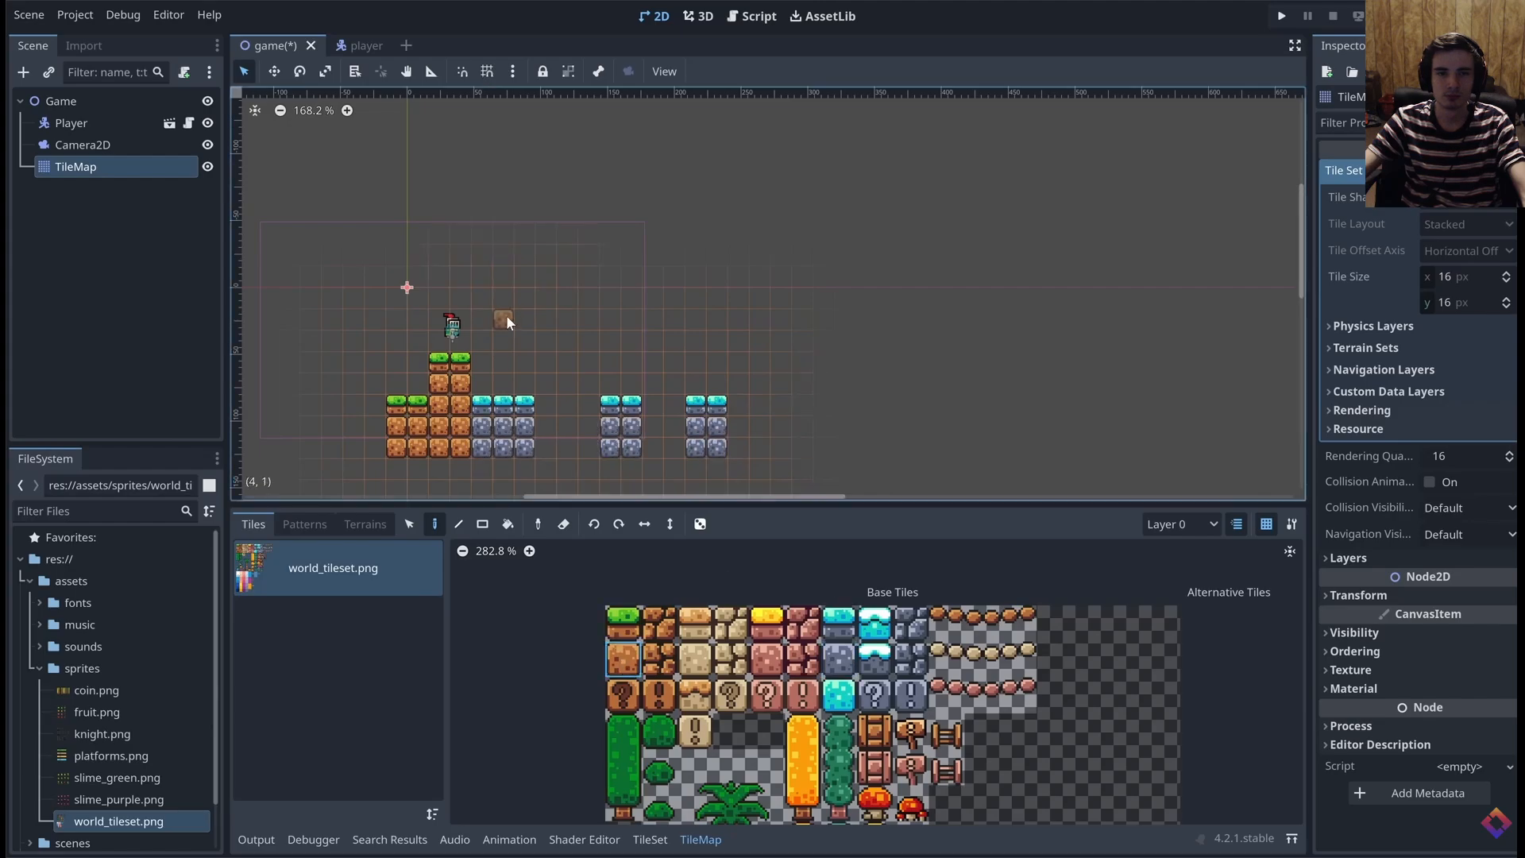
click(503, 299)
click(623, 623)
mouse_move(503, 277)
mouse_down()
mouse_move(545, 256)
mouse_move(542, 273)
mouse_move(588, 297)
mouse_move(714, 318)
mouse_up()
click(623, 659)
click(624, 623)
click(718, 299)
click(623, 659)
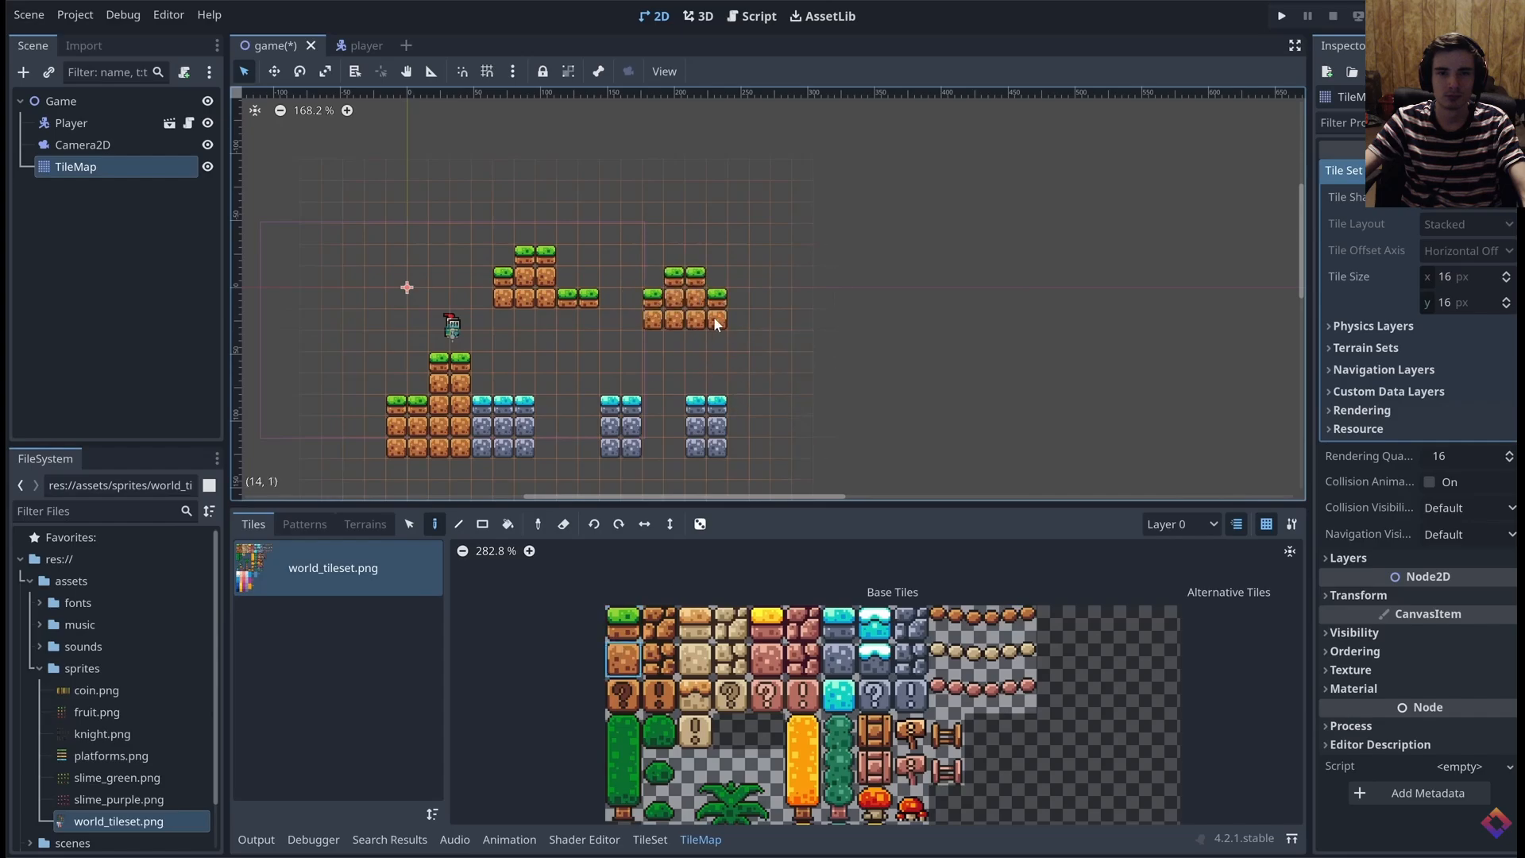
Watch how the tutorial places a three-tile bridge as one selection and tries the tile selection tool
click(947, 632)
click(950, 630)
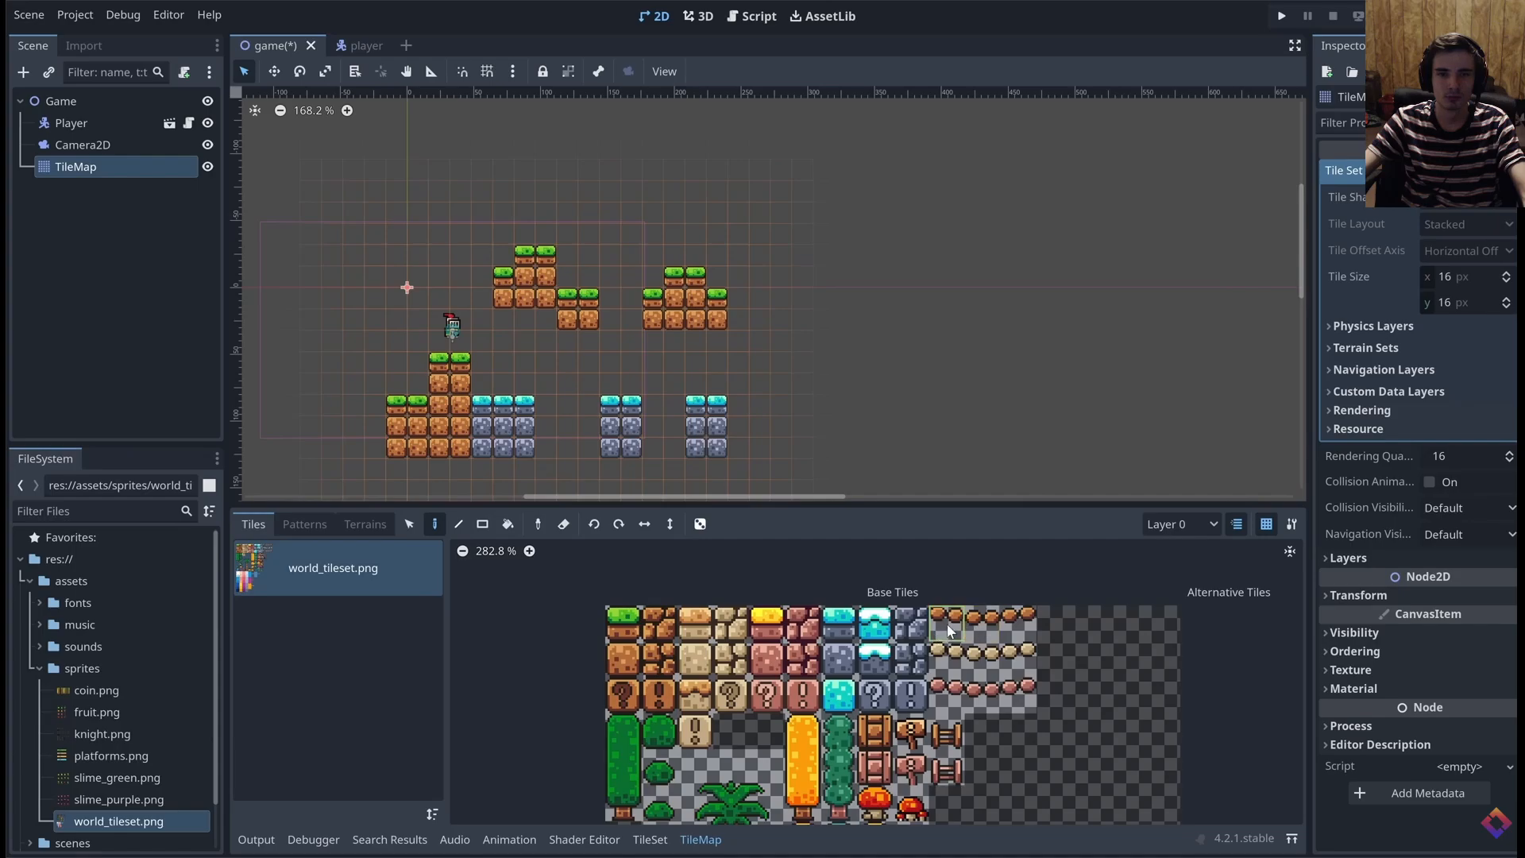
drag(947, 632, 1023, 632)
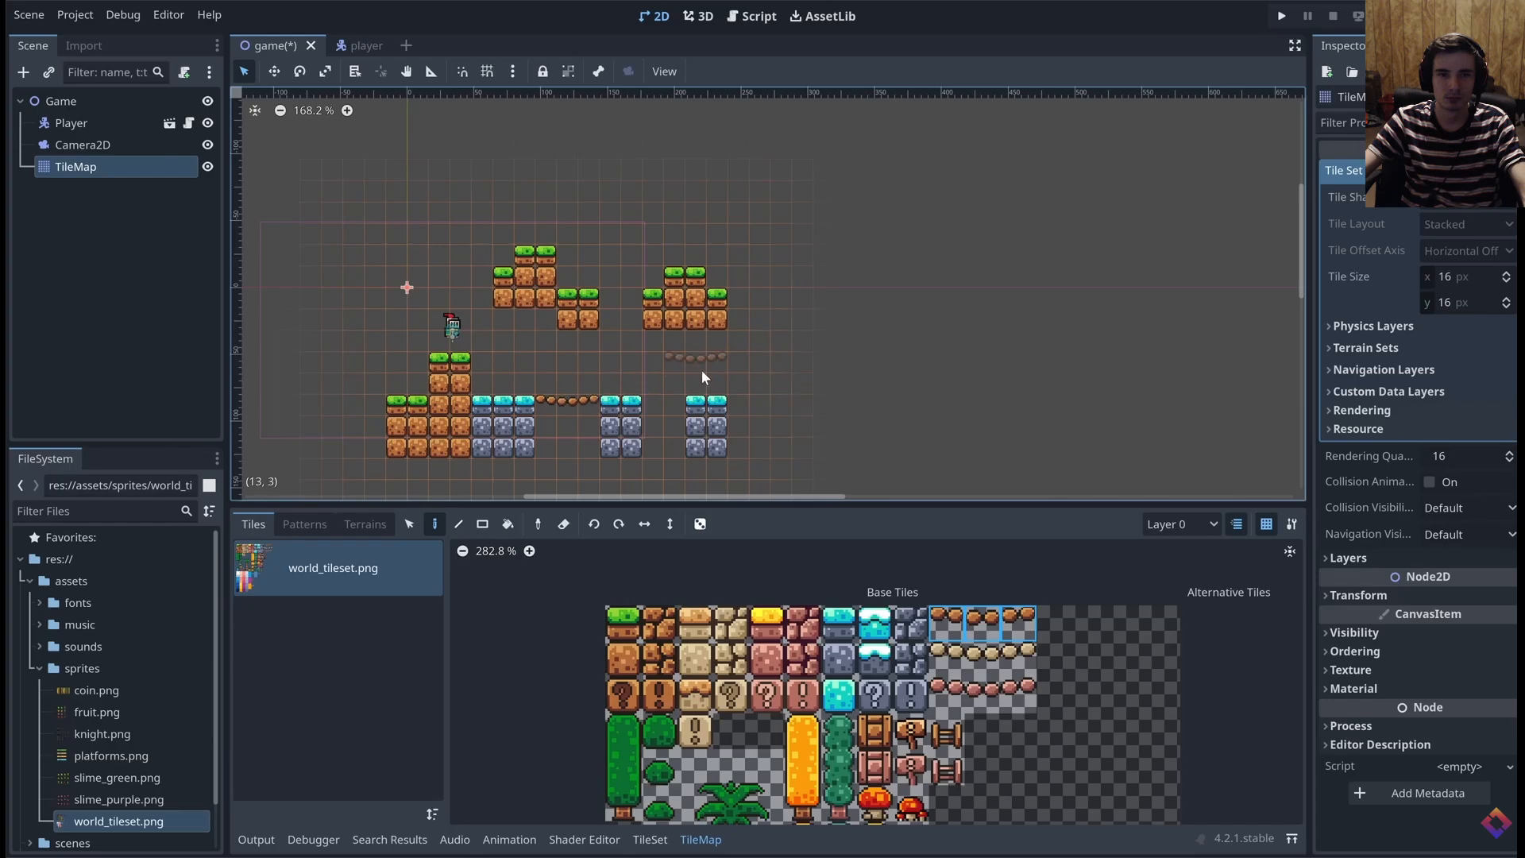
click(584, 614)
click(410, 525)
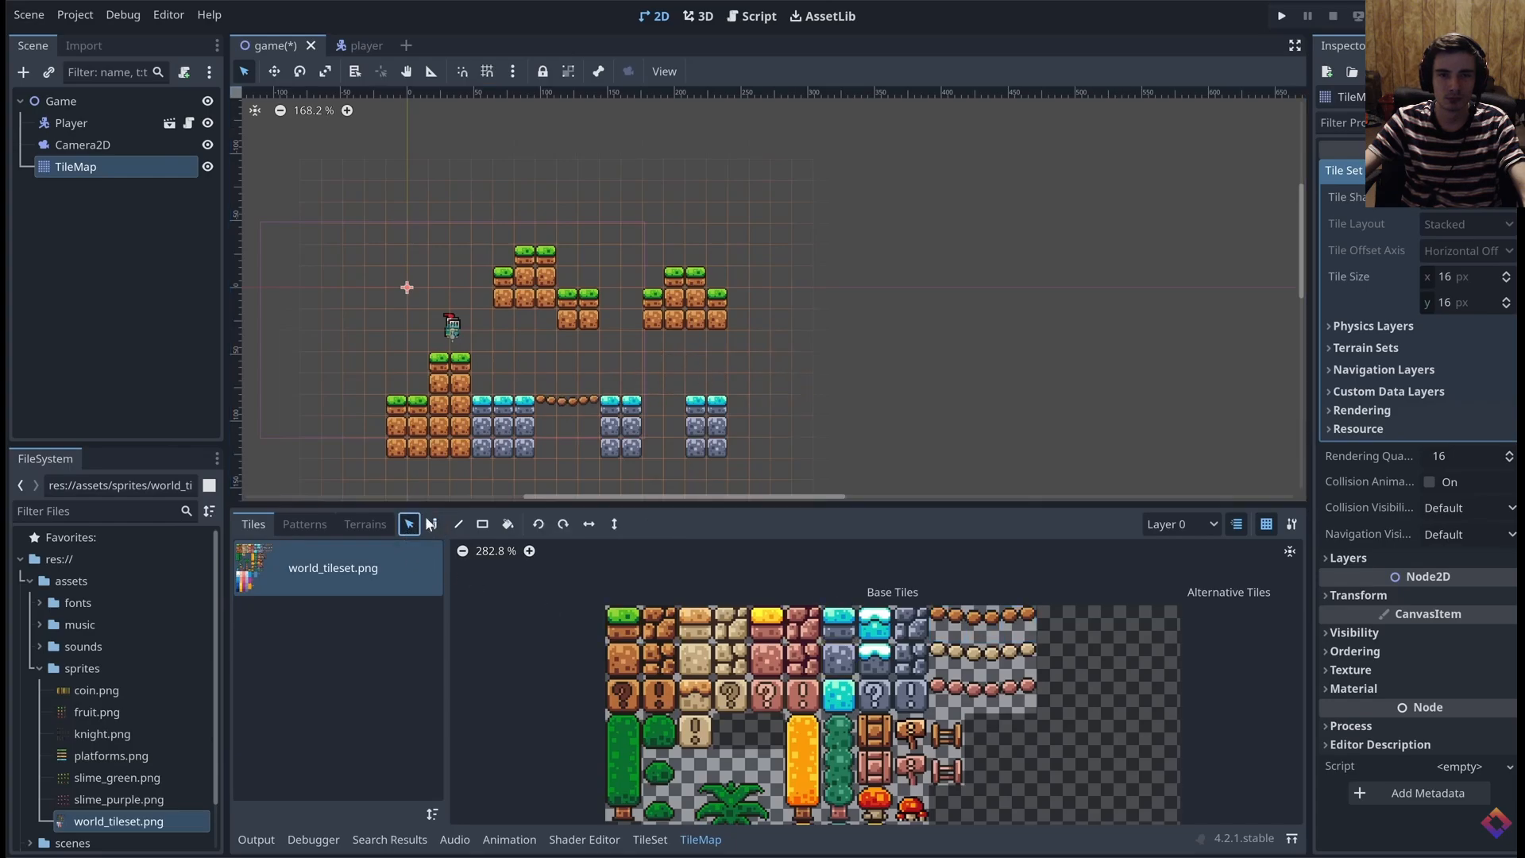
mouse_move(761, 232)
mouse_down()
mouse_move(638, 340)
mouse_move(689, 318)
mouse_move(653, 322)
mouse_move(779, 321)
mouse_move(774, 345)
mouse_move(824, 384)
mouse_up()
click(434, 524)
click(984, 623)
click(631, 299)
Watch how the tutorial extends the level with yellow-topped platforms and varies it with cracked tiles
click(767, 623)
click(766, 660)
click(659, 623)
click(418, 384)
click(911, 623)
click(503, 427)
click(911, 659)
click(717, 426)
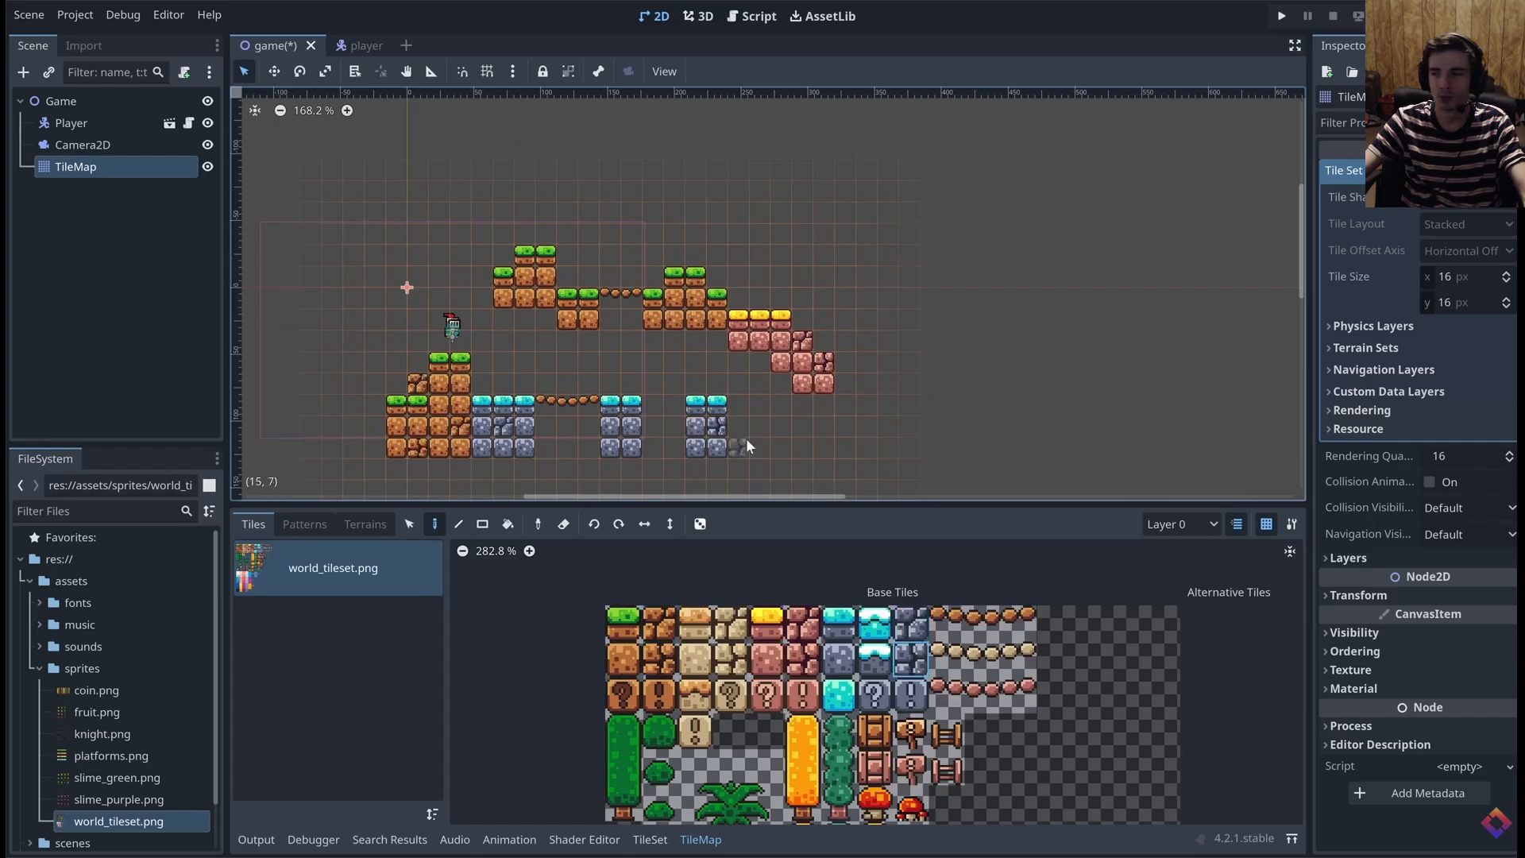
click(659, 659)
click(766, 623)
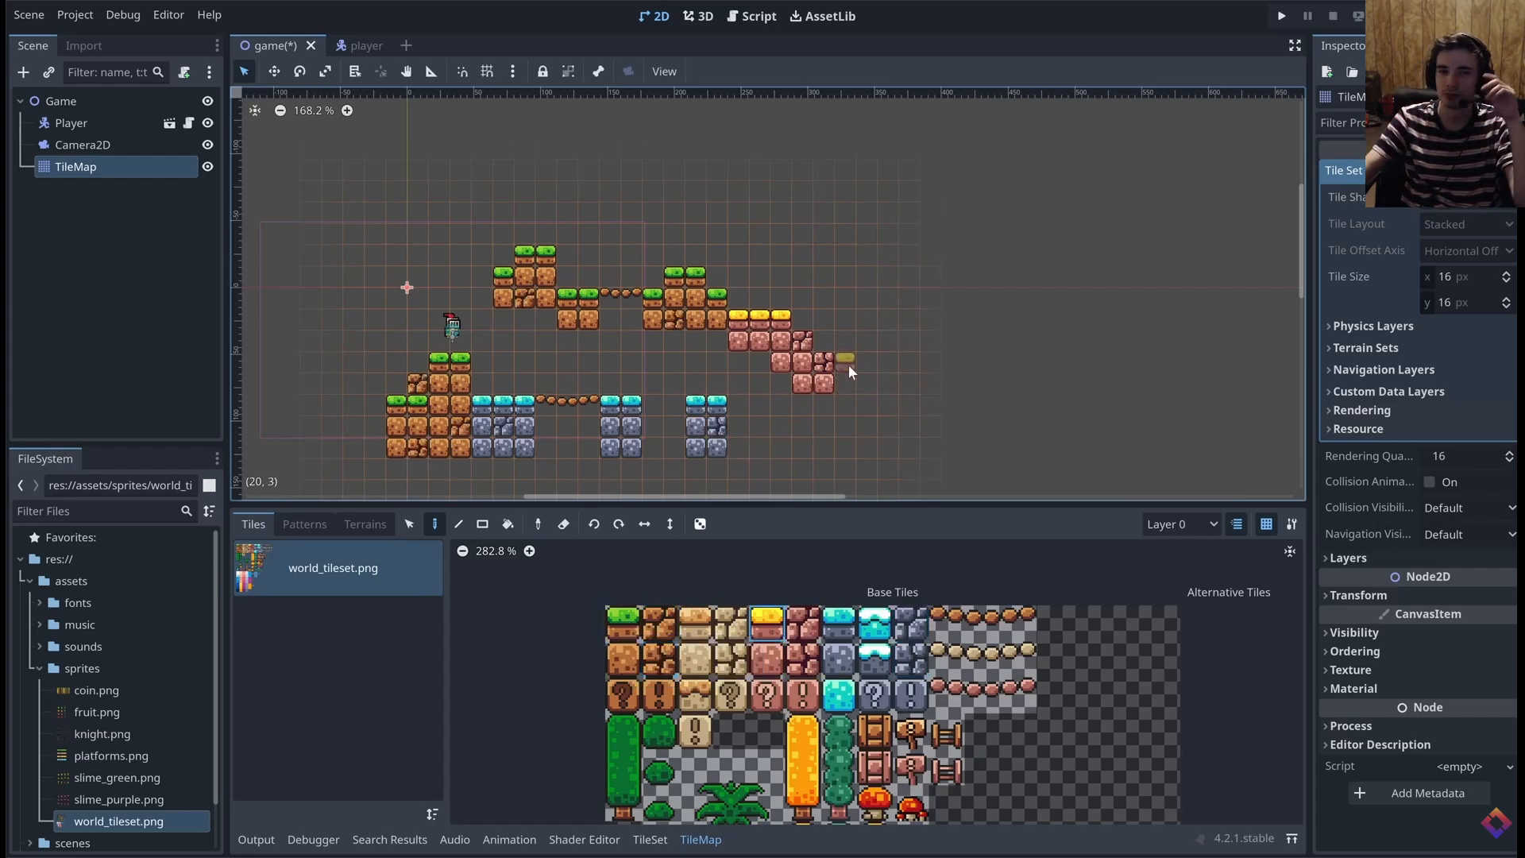
drag(846, 363, 866, 363)
click(766, 659)
mouse_move(867, 384)
mouse_down()
mouse_move(845, 403)
mouse_move(867, 448)
mouse_up()
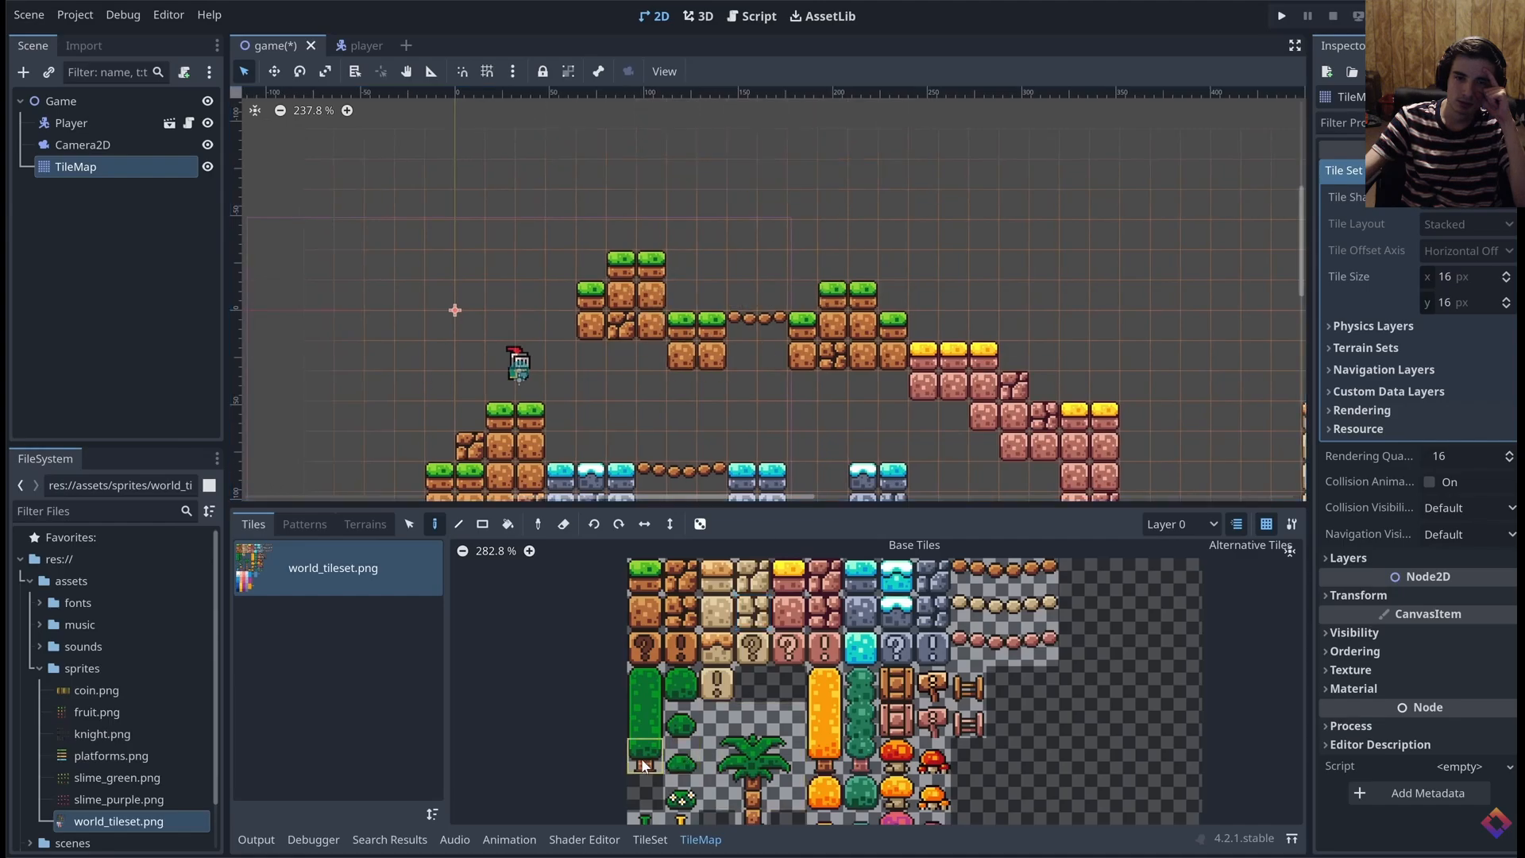
Watch how the tutorial assembles a tree from its trunk, middle and top tiles and finishes decorating the level
click(709, 296)
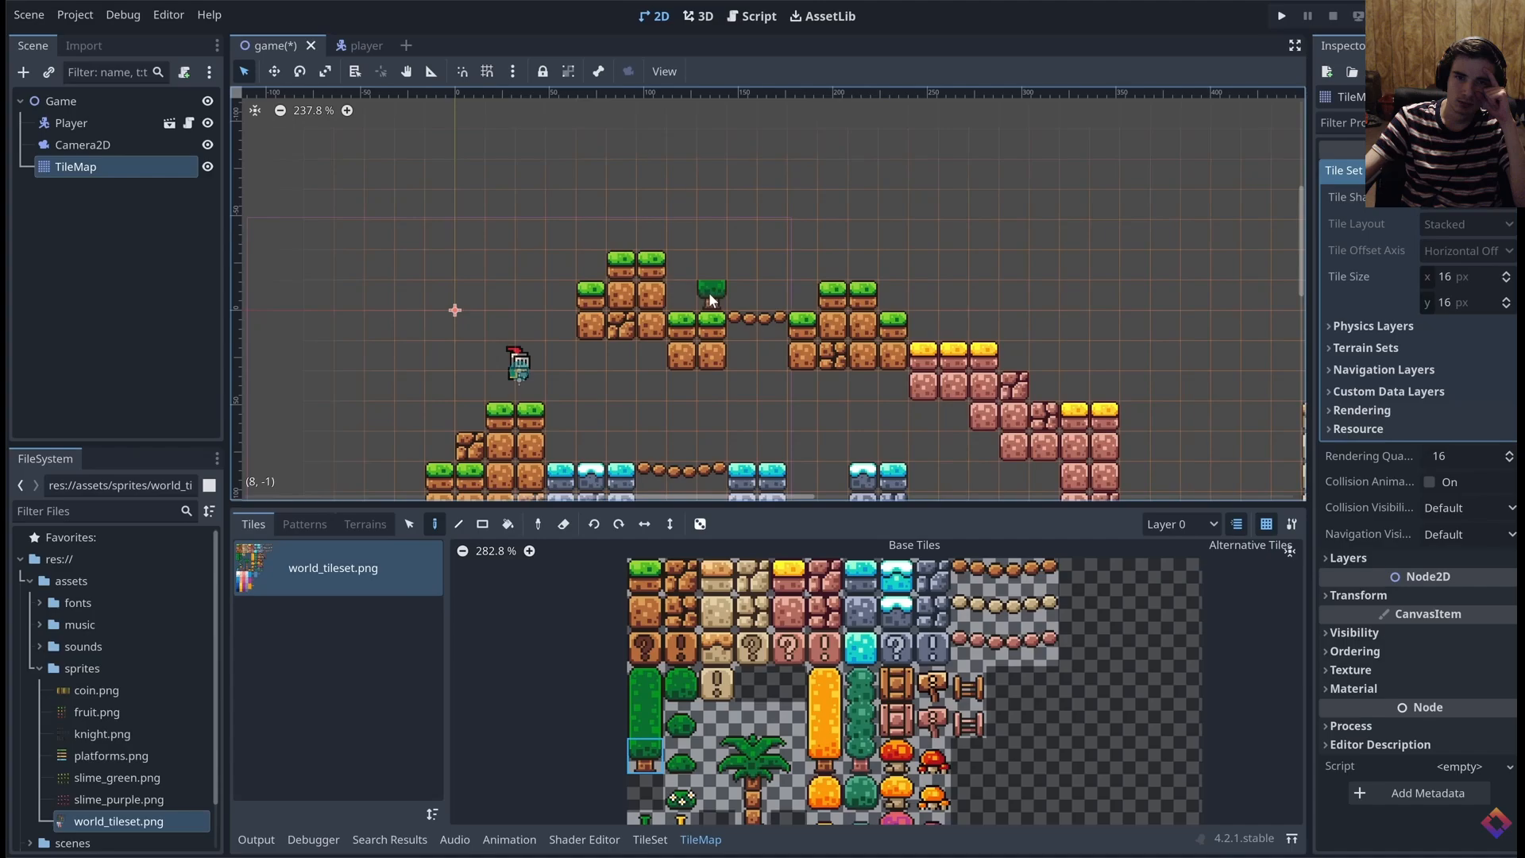
click(647, 717)
click(718, 228)
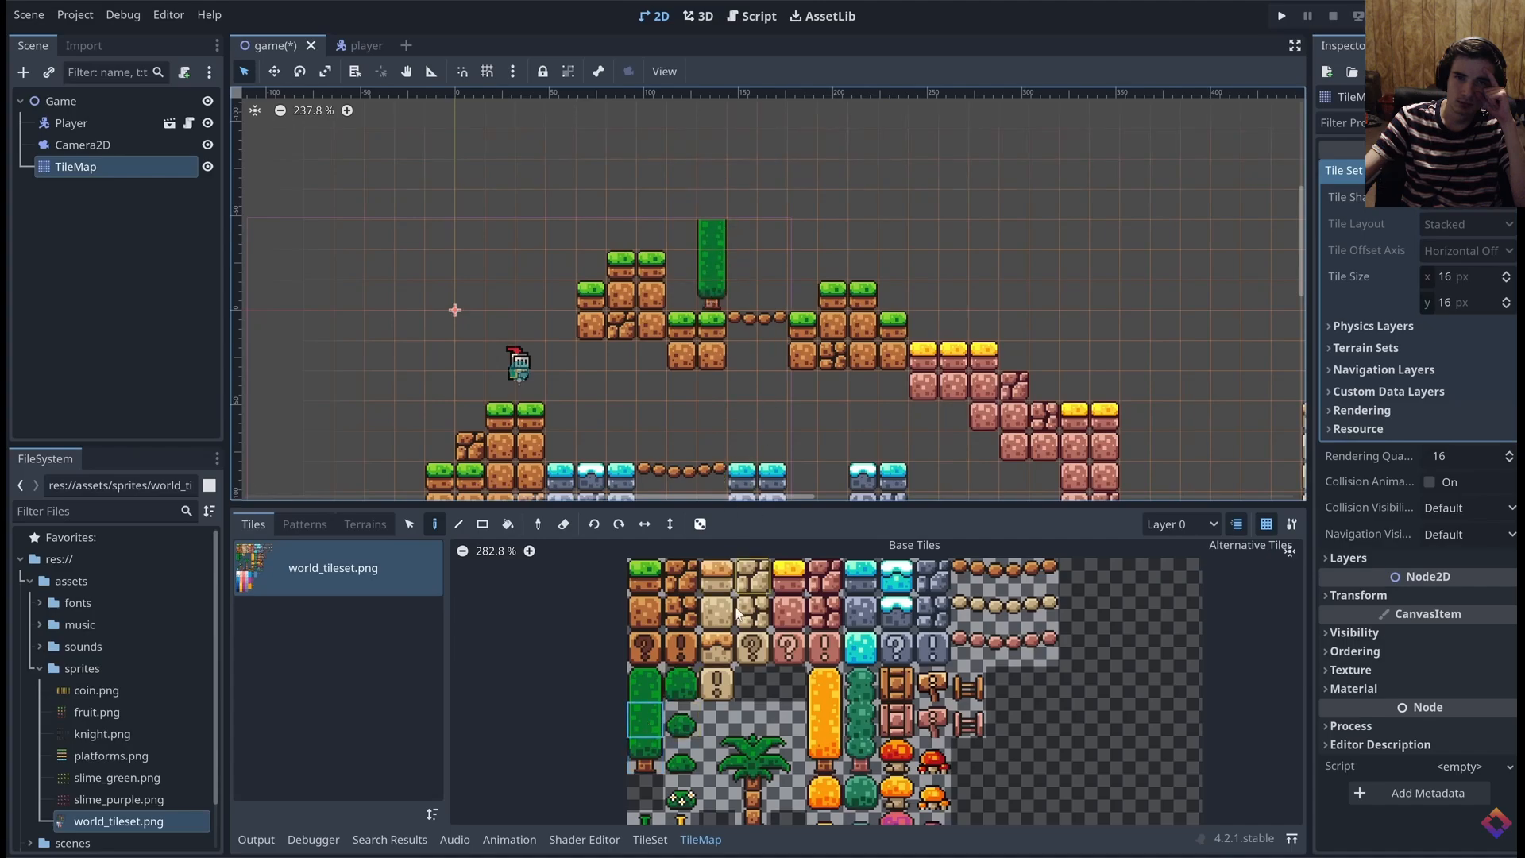
click(645, 683)
click(709, 205)
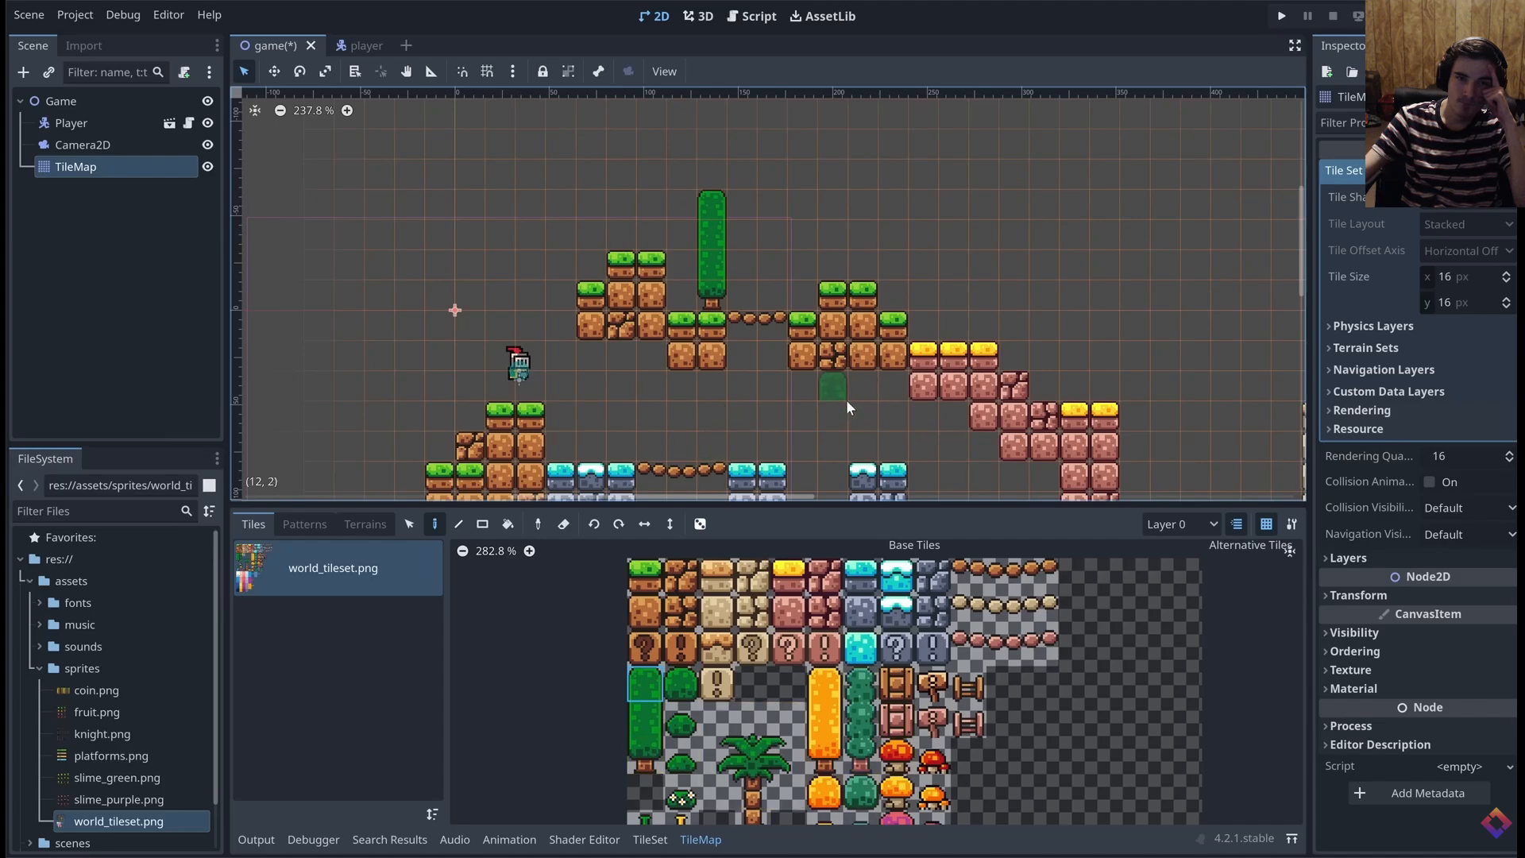
middle_drag(843, 397, 785, 364)
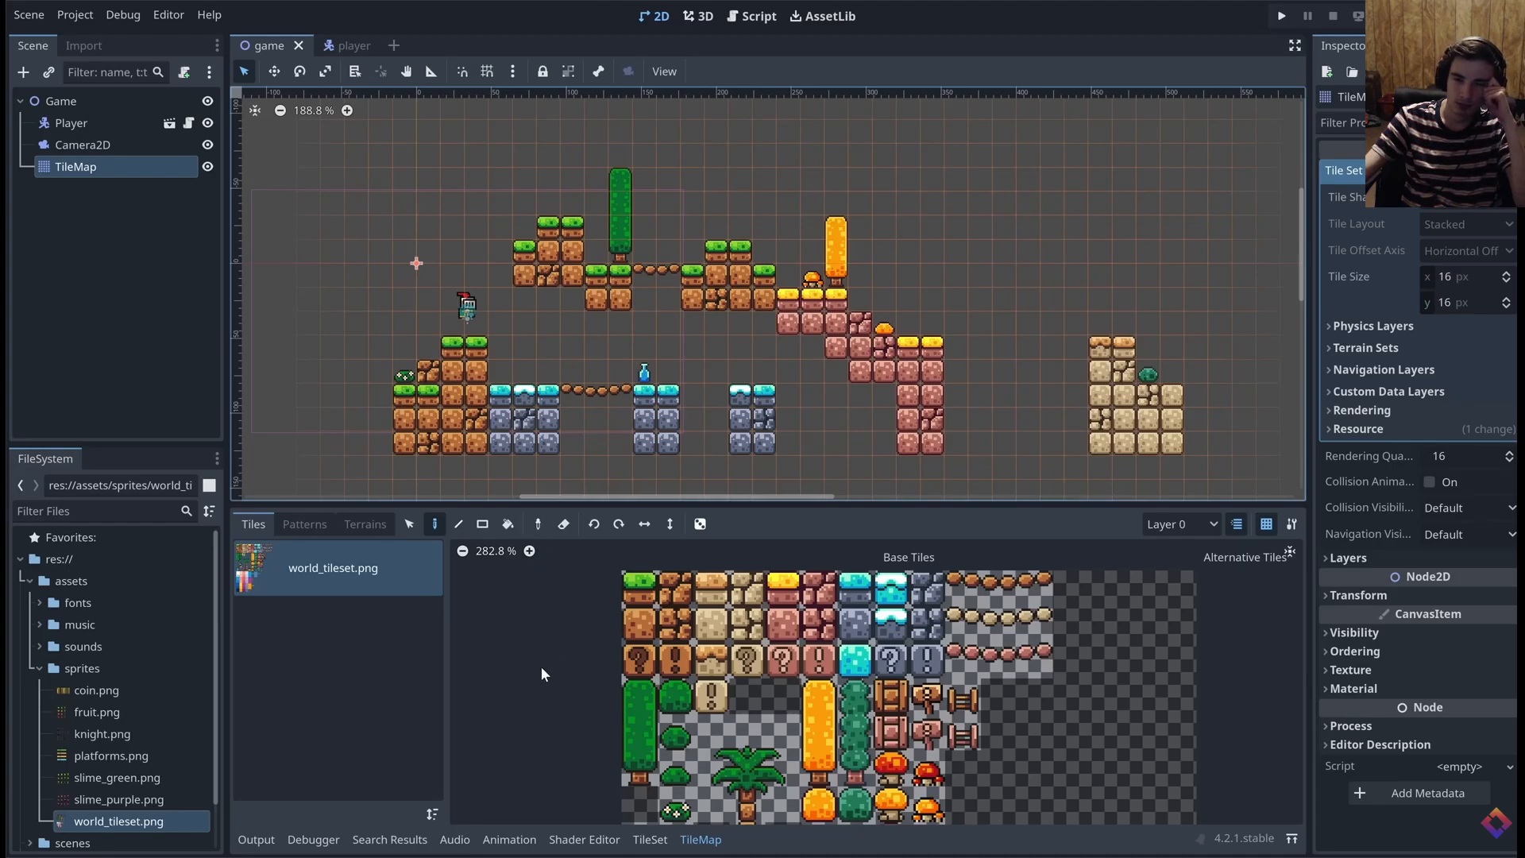
key(F5)
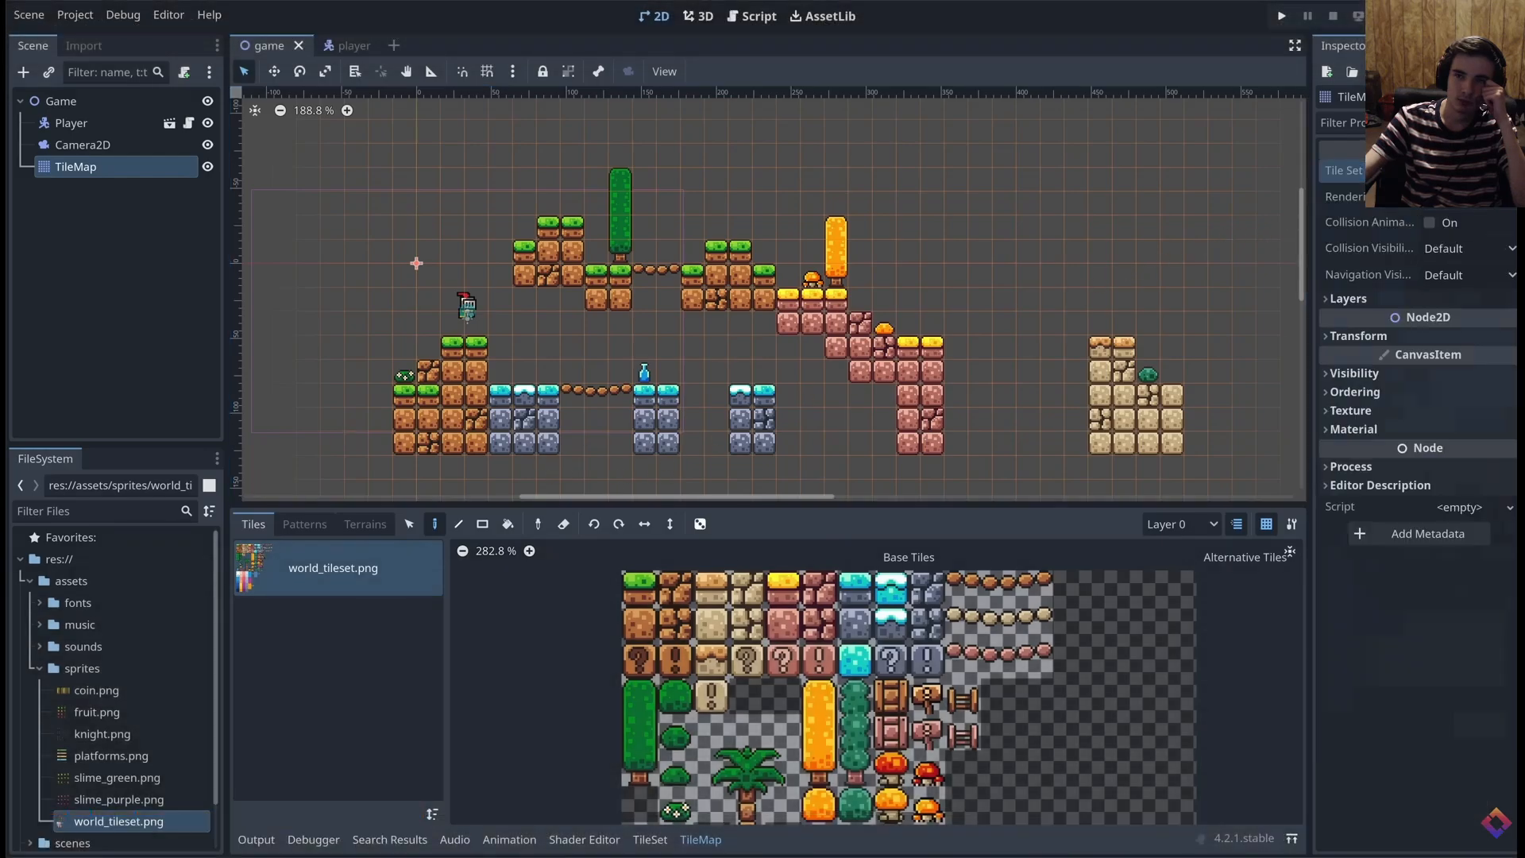
Watch how the tutorial adds a physics layer to the TileMap's tile set, and pause the video
click(1359, 325)
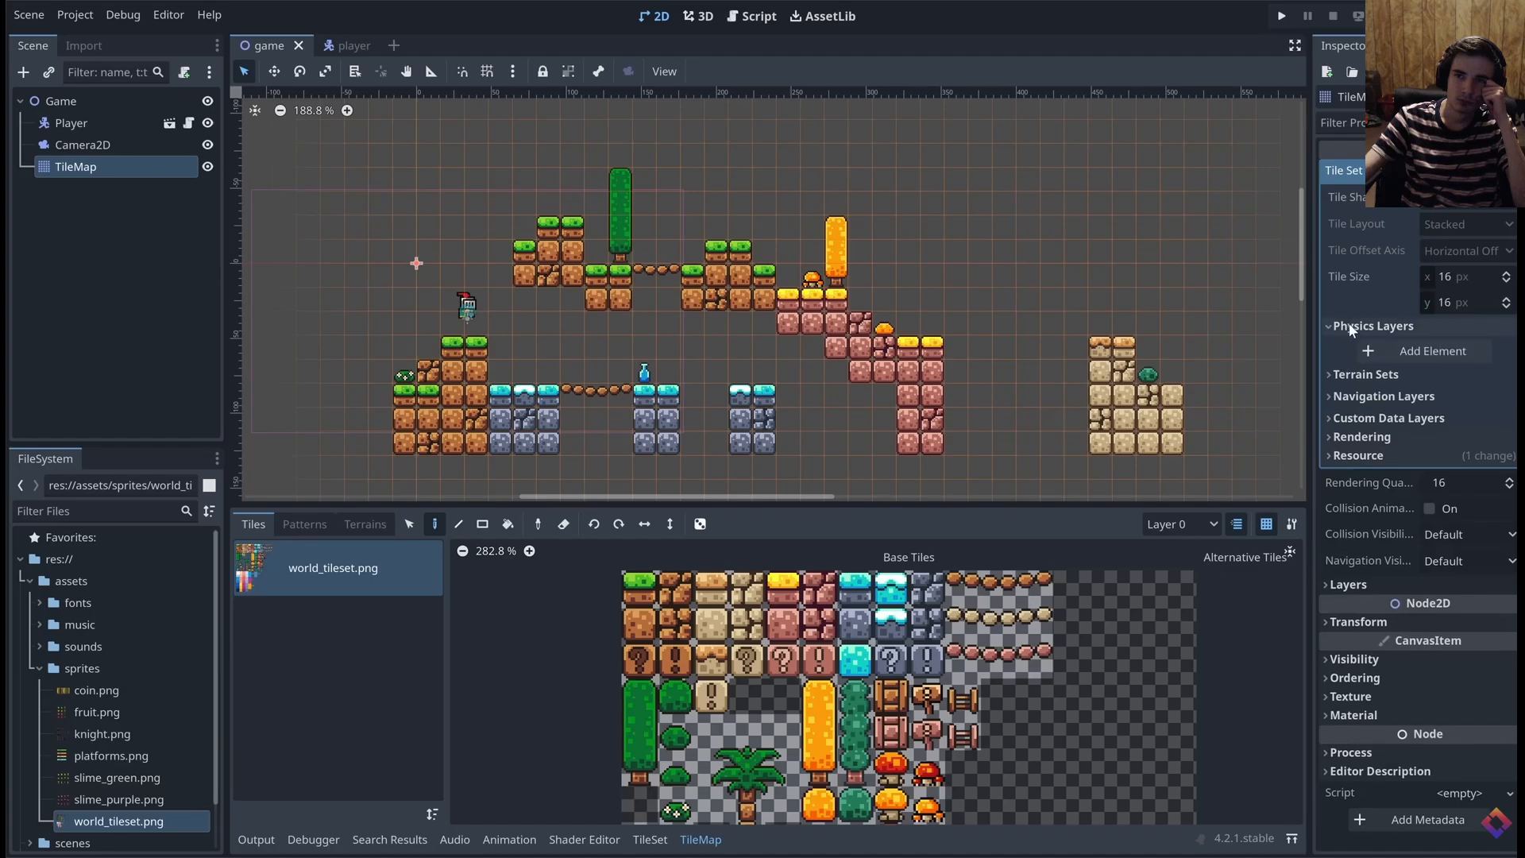
click(1429, 350)
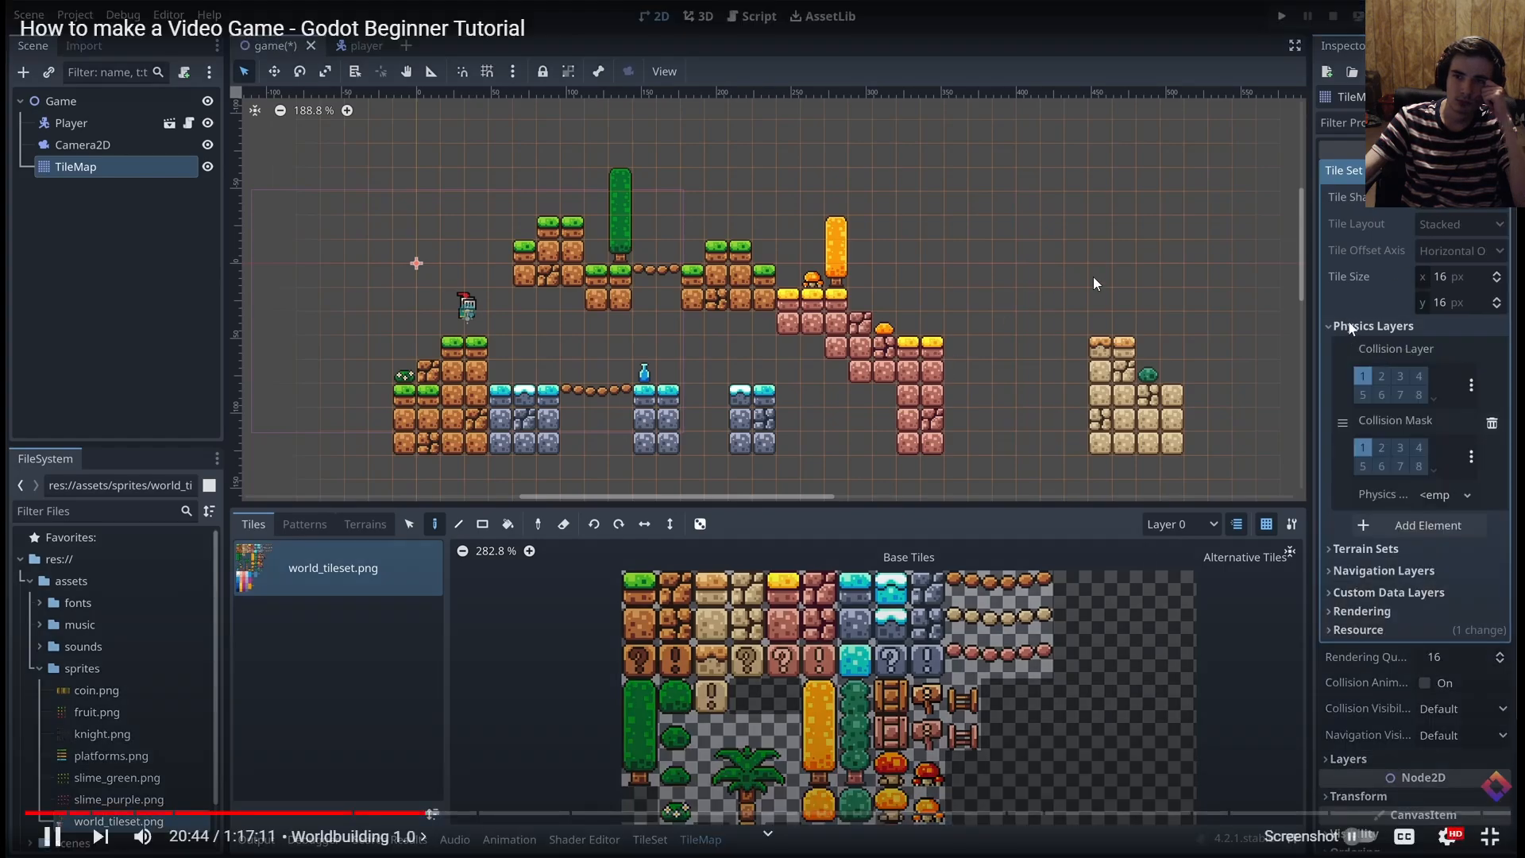
click(1313, 235)
Return to the Godot editor, delete the CollisionShape2D and StaticBody2D nodes, and select the TileMap
key(alt+Tab)
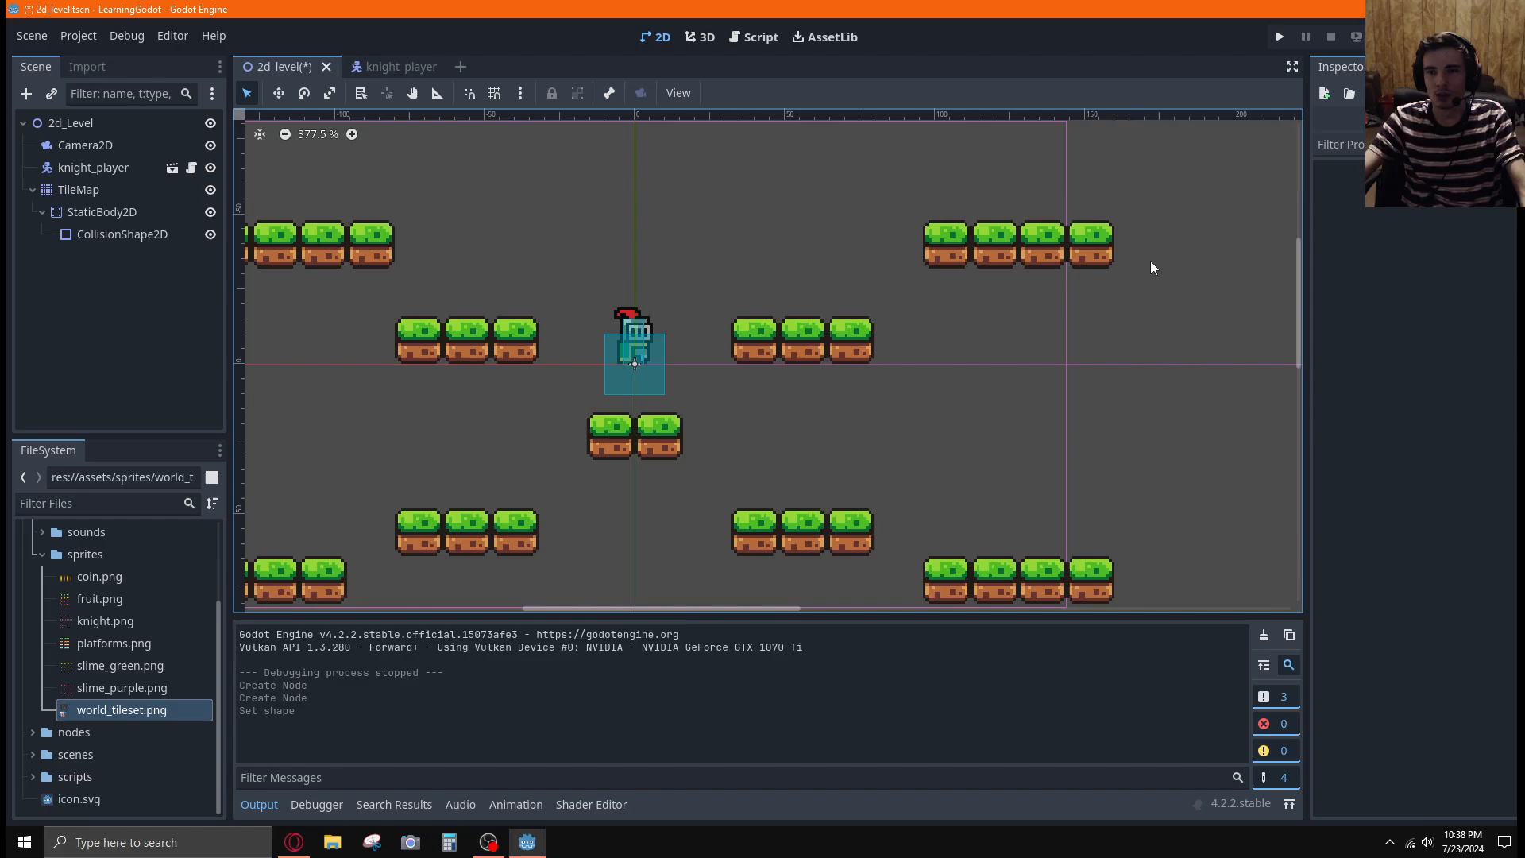
click(120, 235)
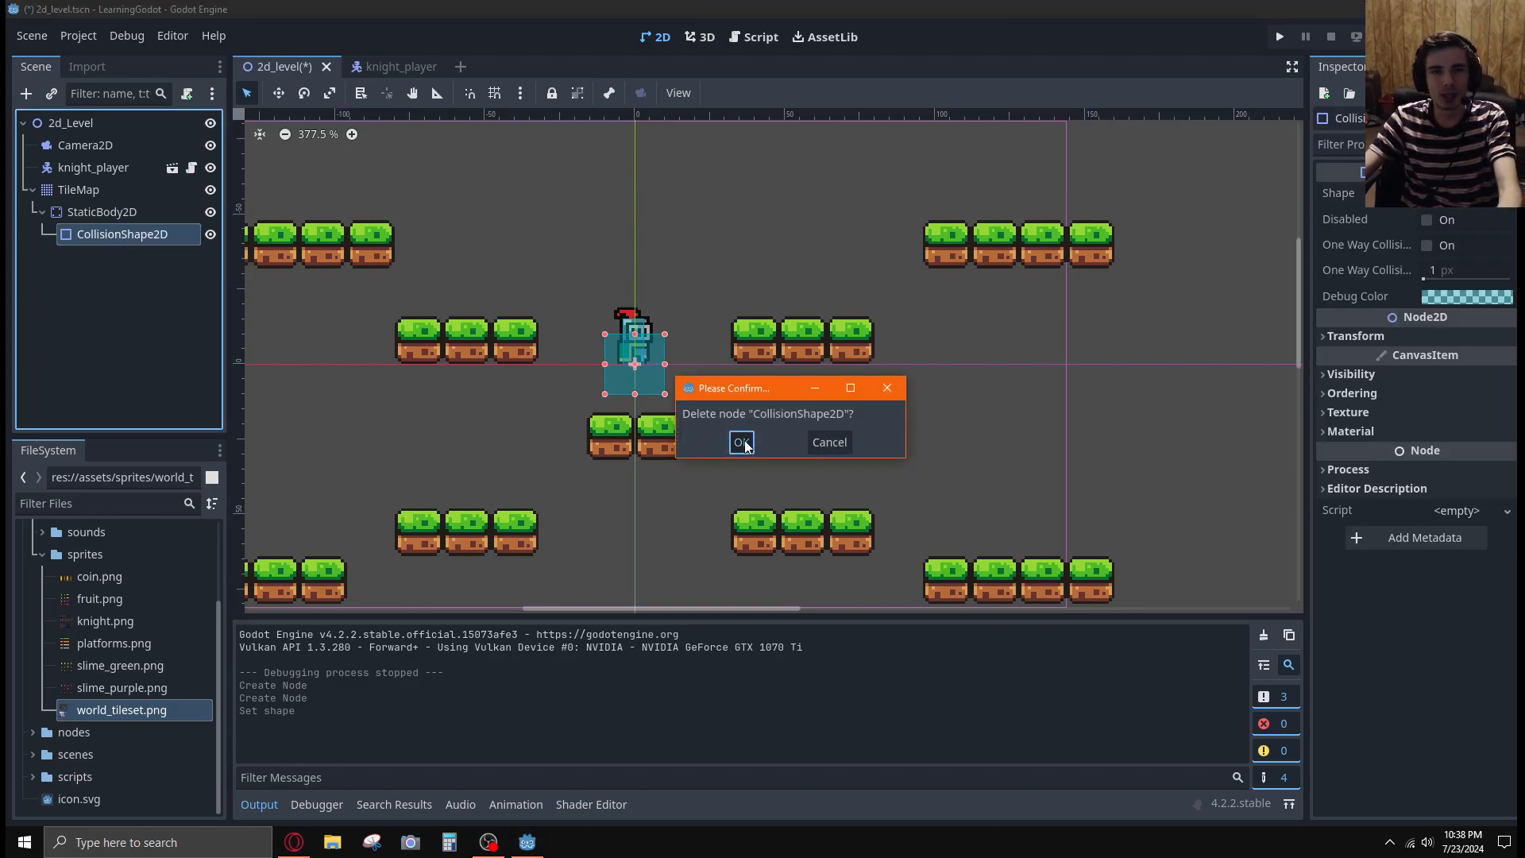
click(739, 440)
key(Delete)
click(749, 436)
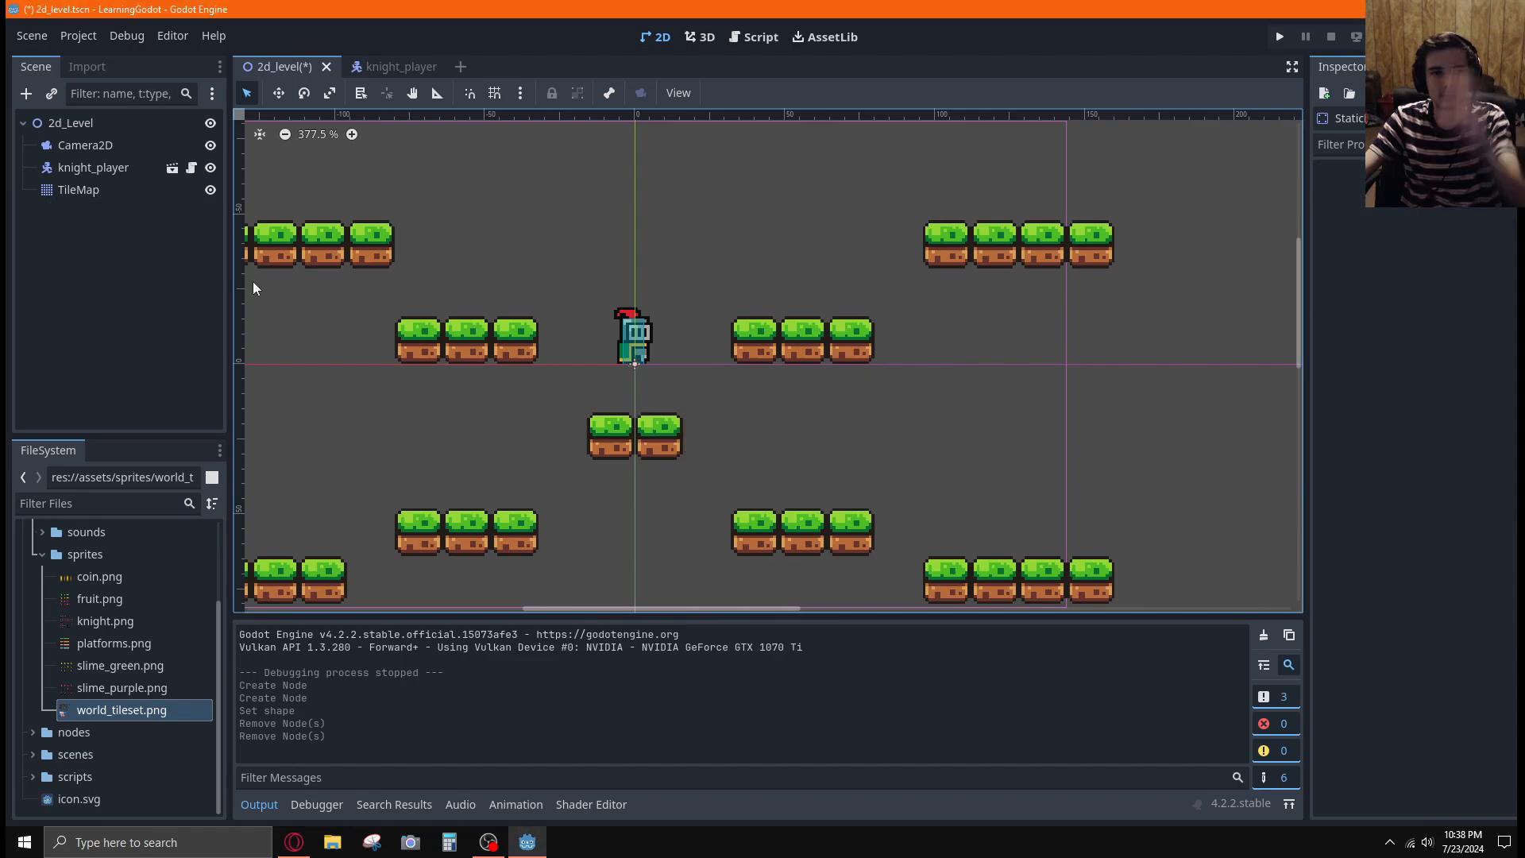
click(79, 190)
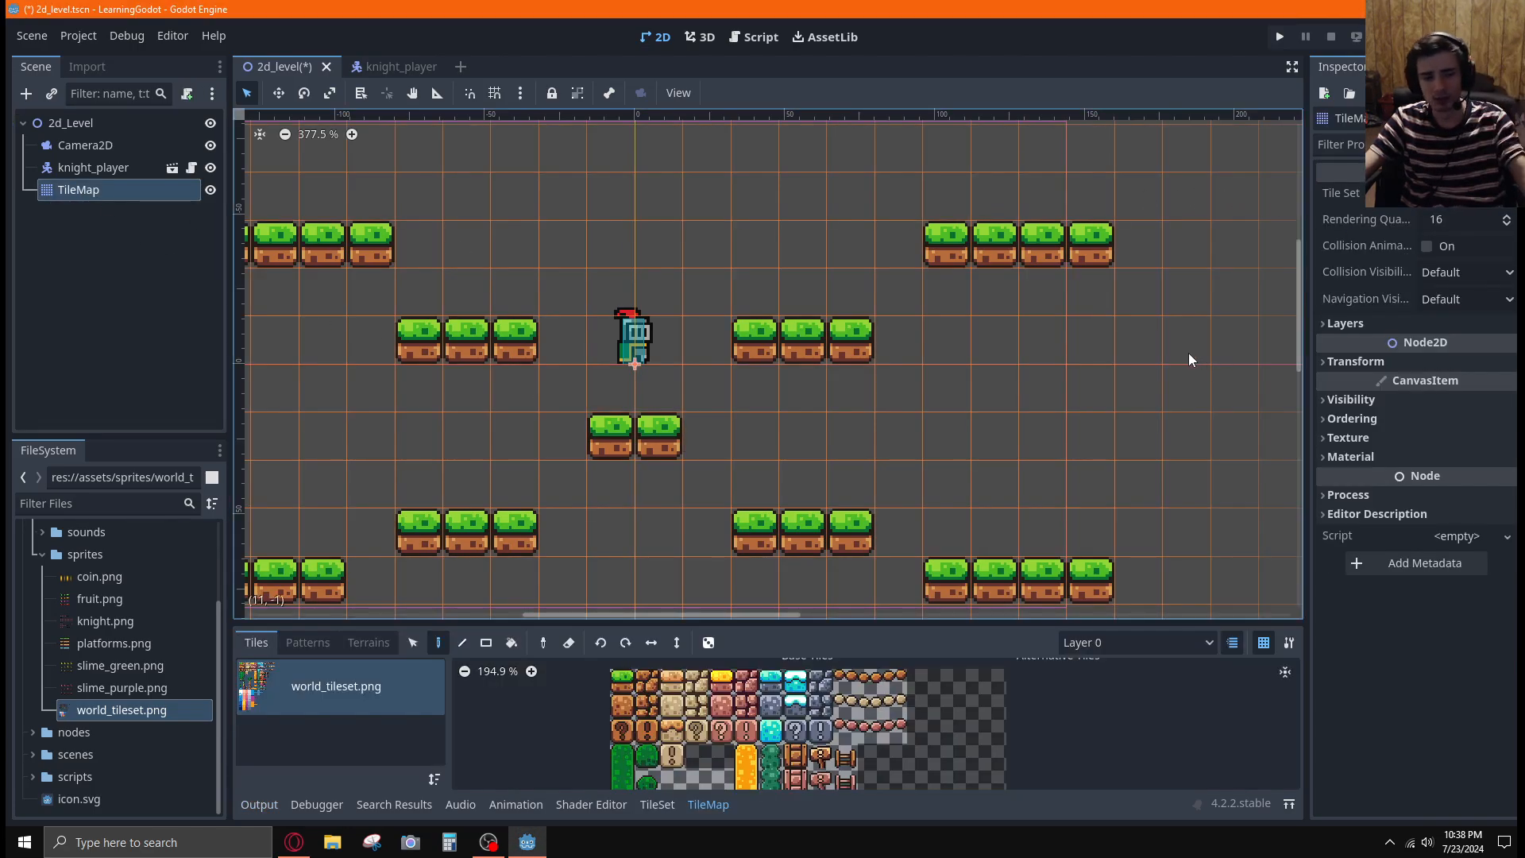
Play the tutorial video through the TileSet physics painting section and rewind it to before the physics layer setup
key(alt+Tab)
click(942, 326)
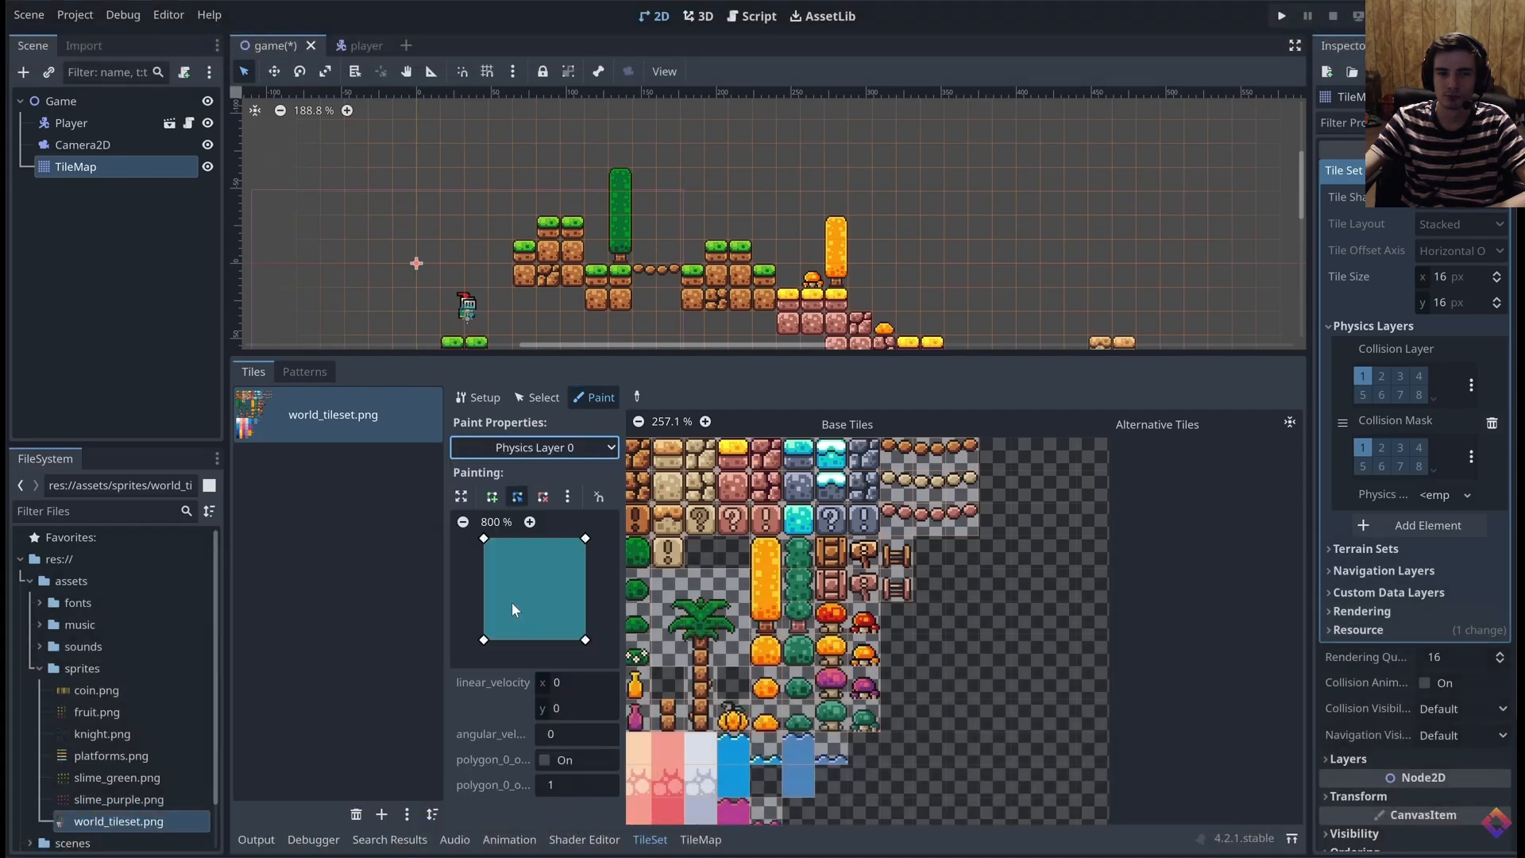
key(Left)
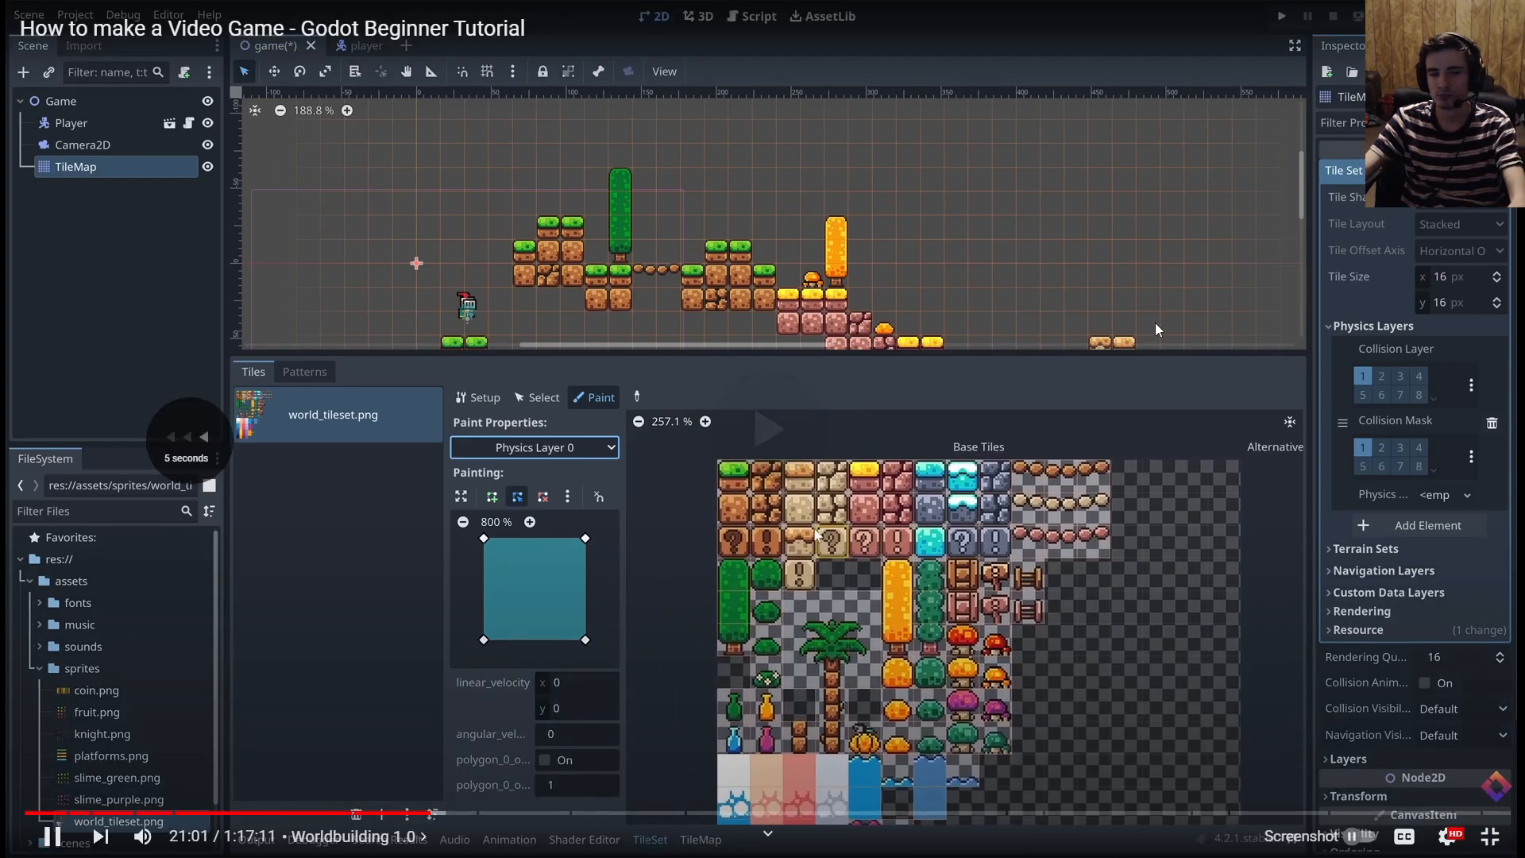
key(Left)
key(Left)
key(Left)
key(Left)
key(Left)
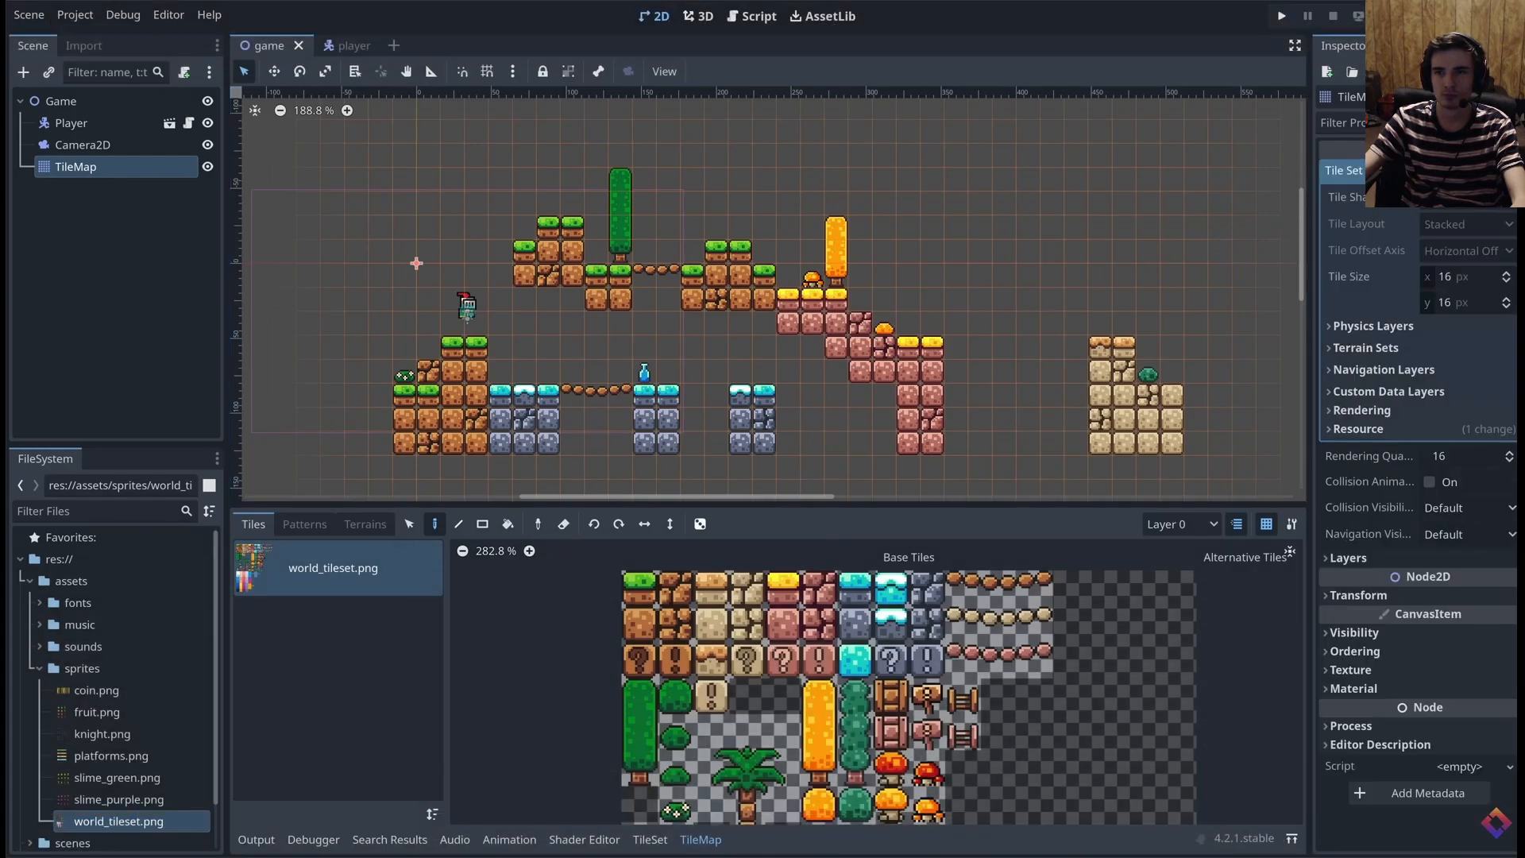
Rewatch how the tutorial adds a physics layer and chooses Physics Layer 0 for painting, and pause the video
click(1348, 326)
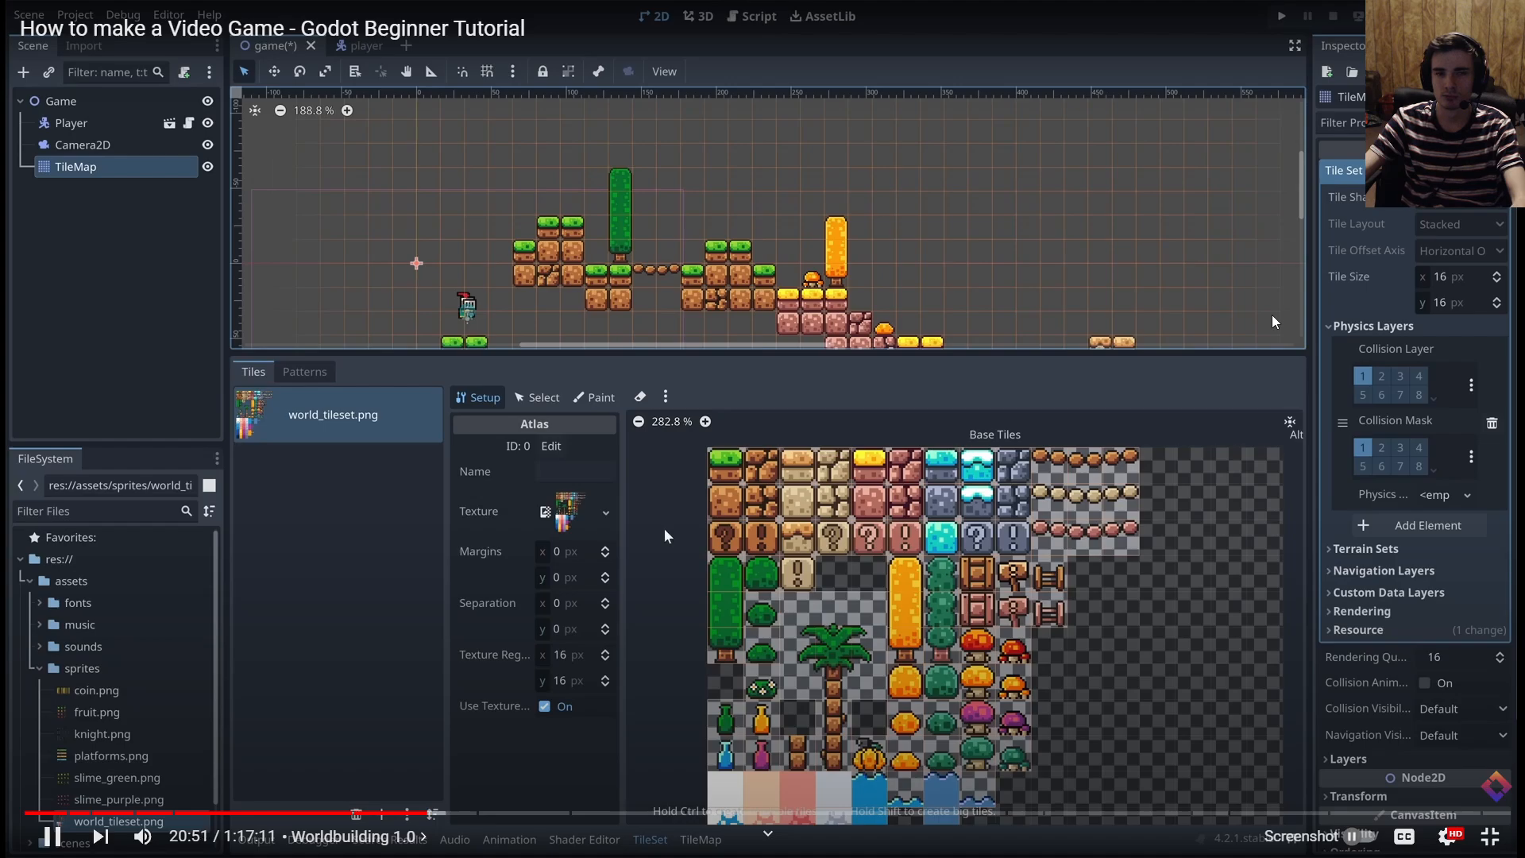
click(1270, 314)
key(space)
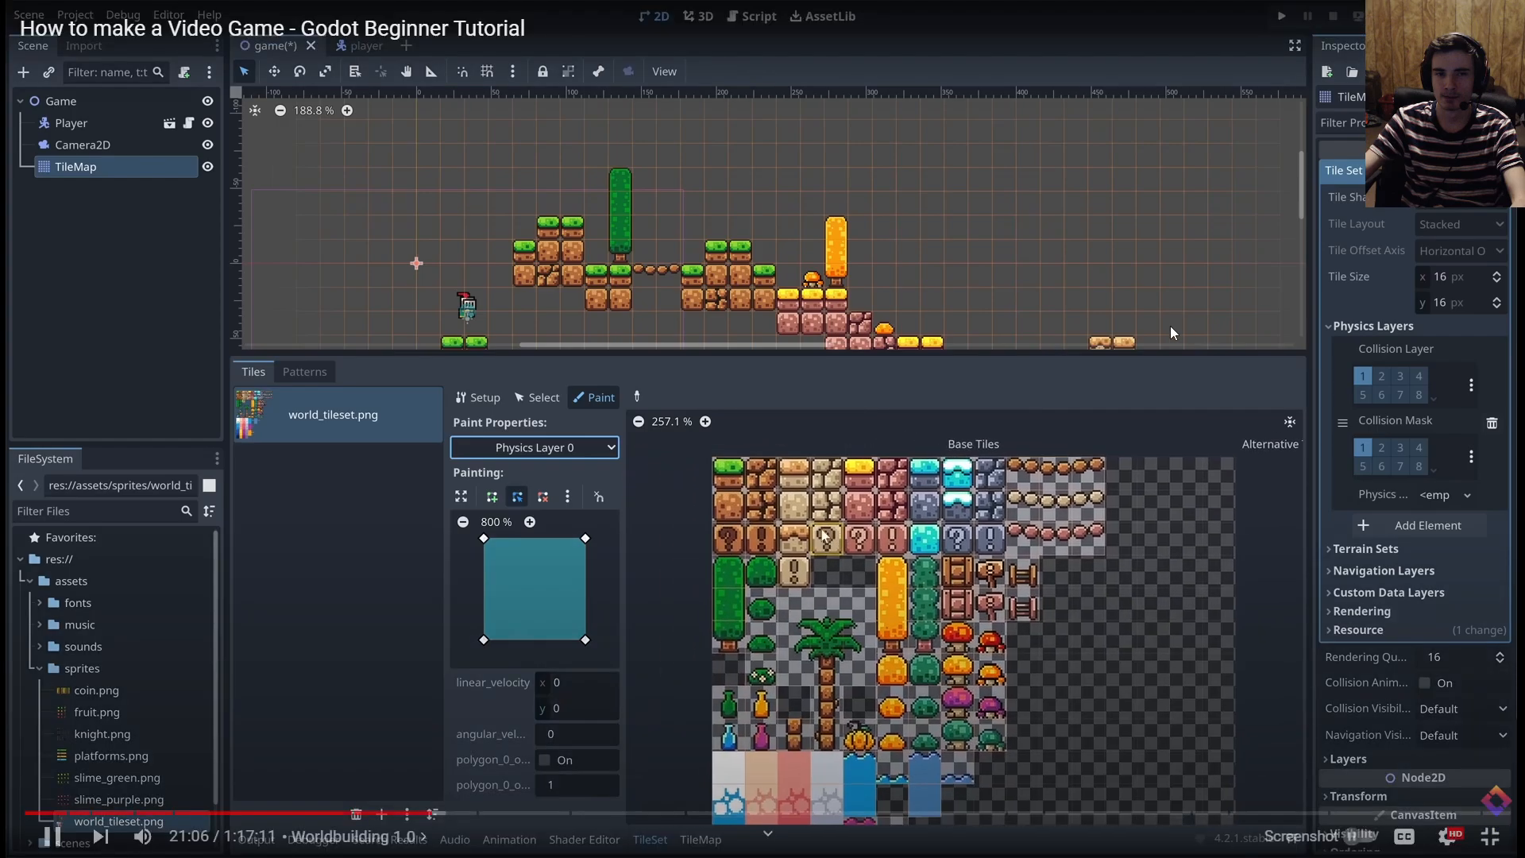
click(1237, 315)
key(Left)
key(Left)
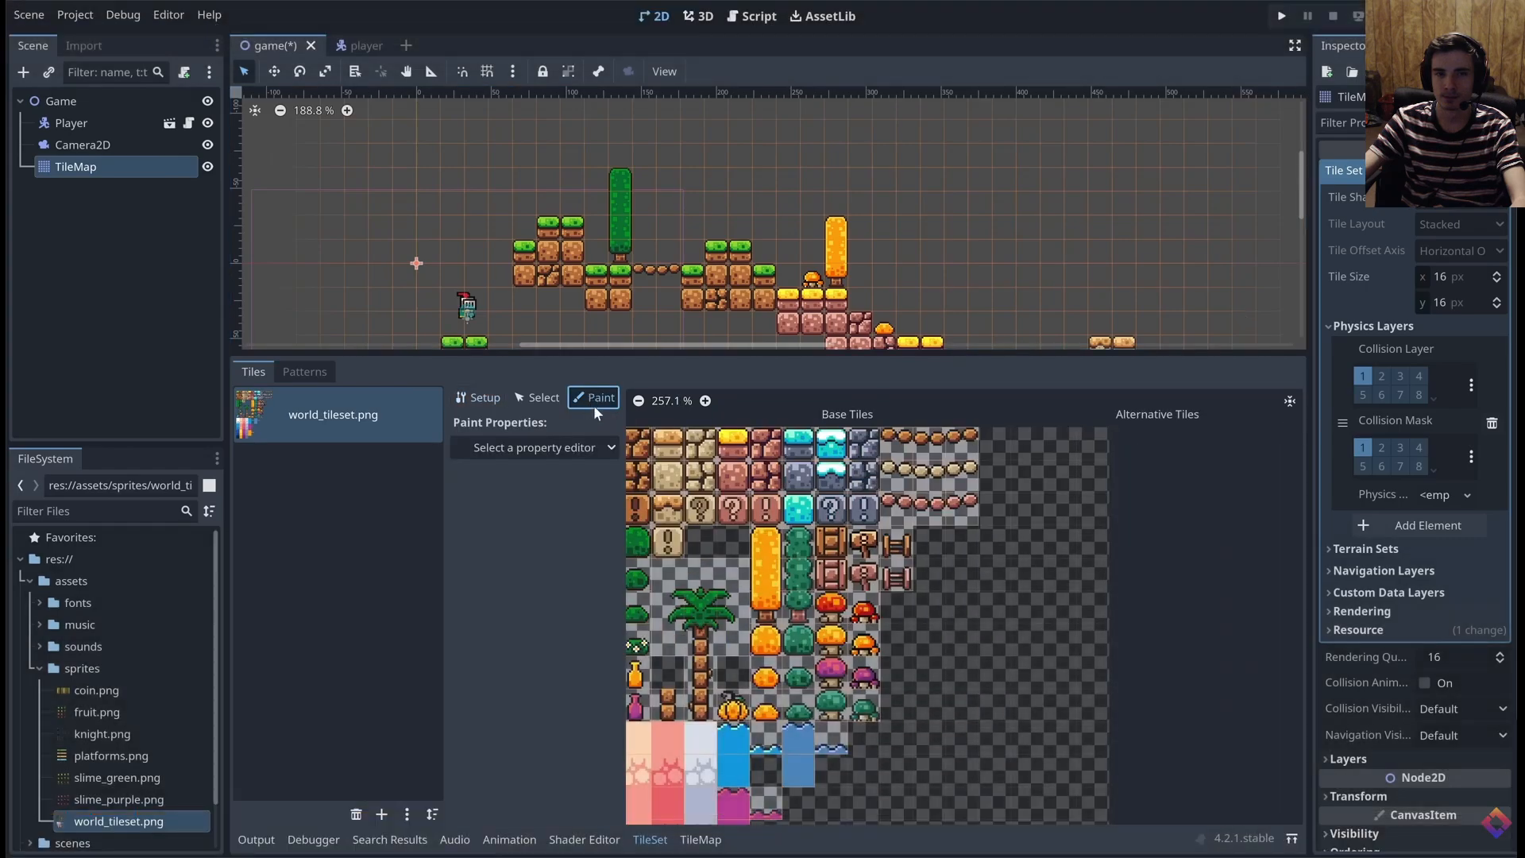
click(1236, 308)
Back in the Godot editor, expand the TileMap's Tile Set resource and add an element to its Physics Layers
key(alt+Tab)
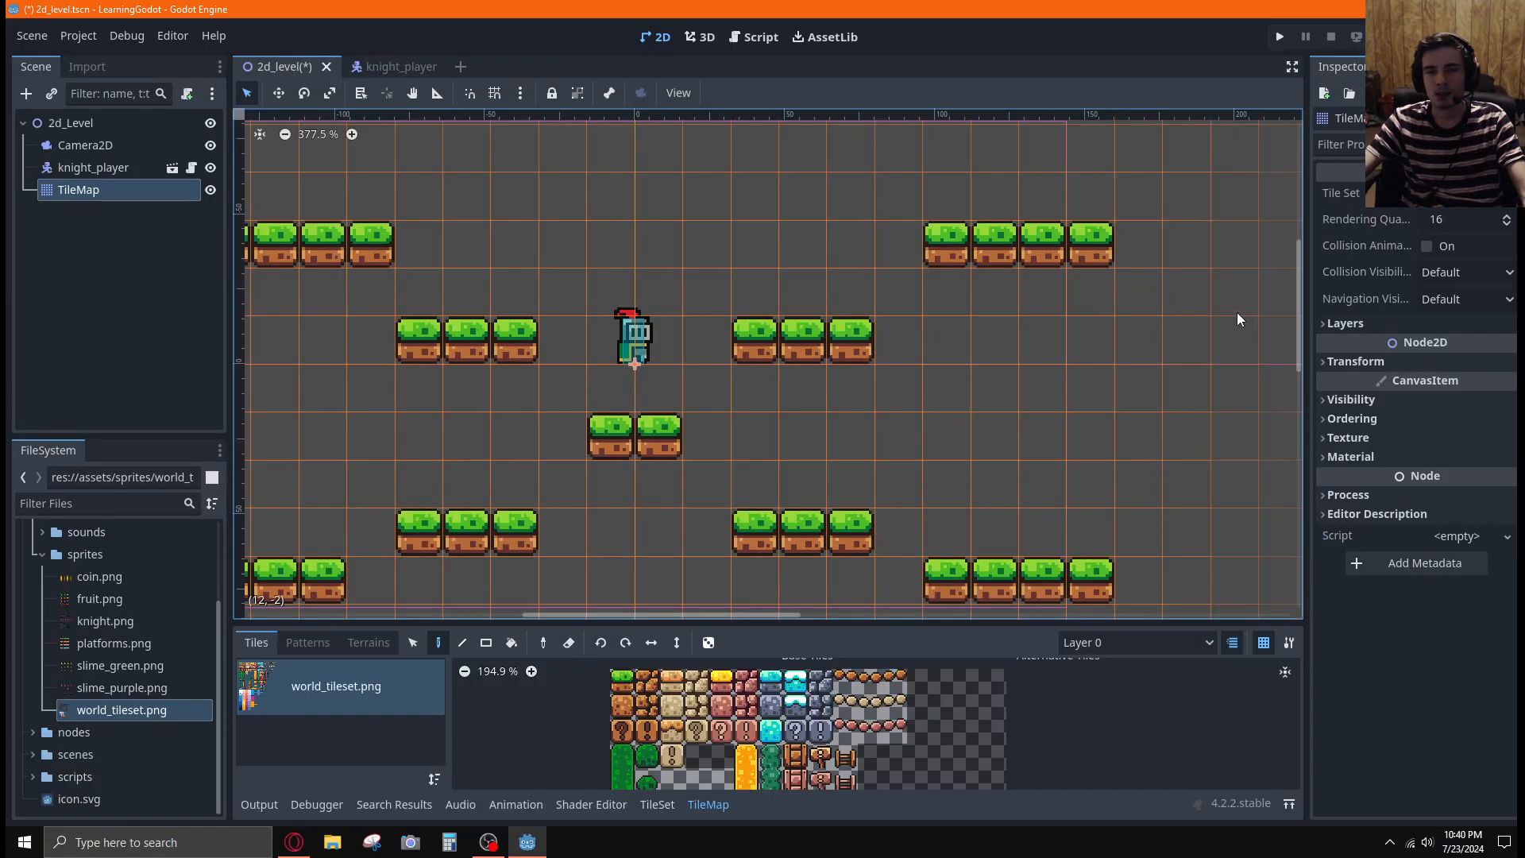
click(1360, 326)
click(1360, 326)
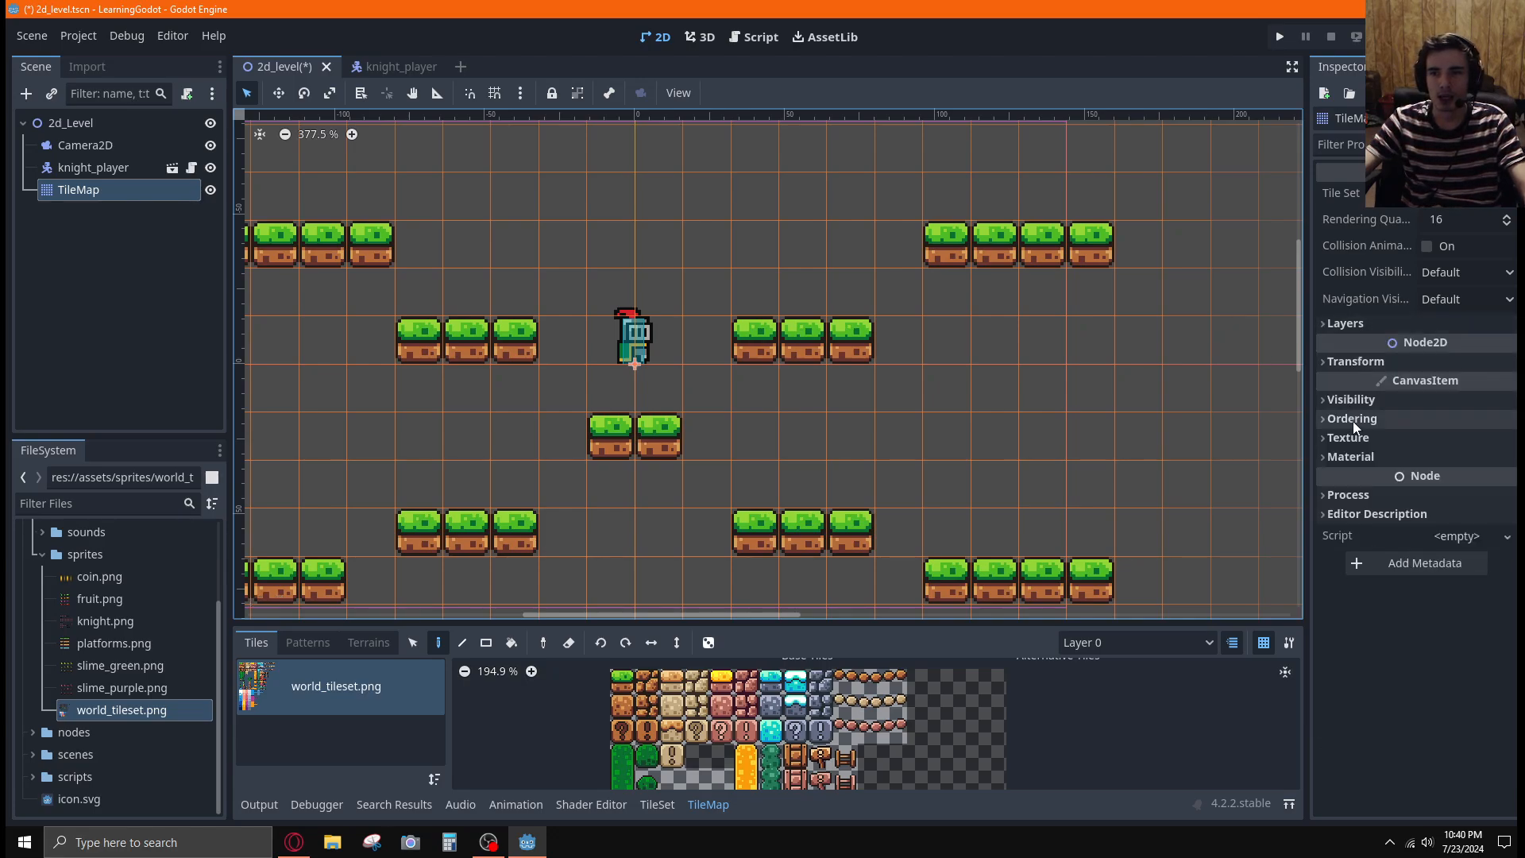
click(1395, 199)
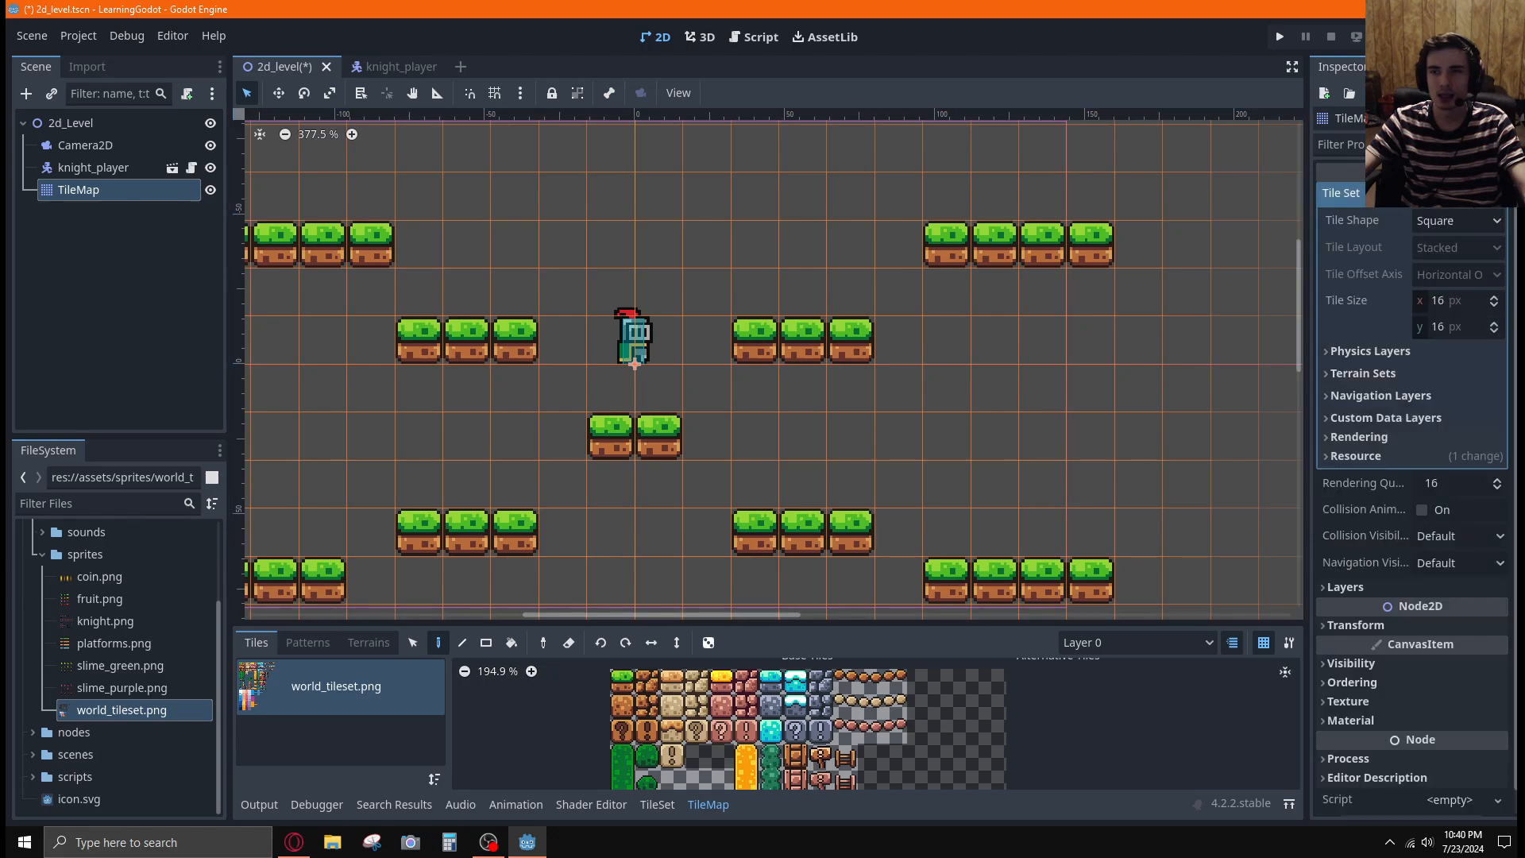
click(1369, 351)
click(1398, 373)
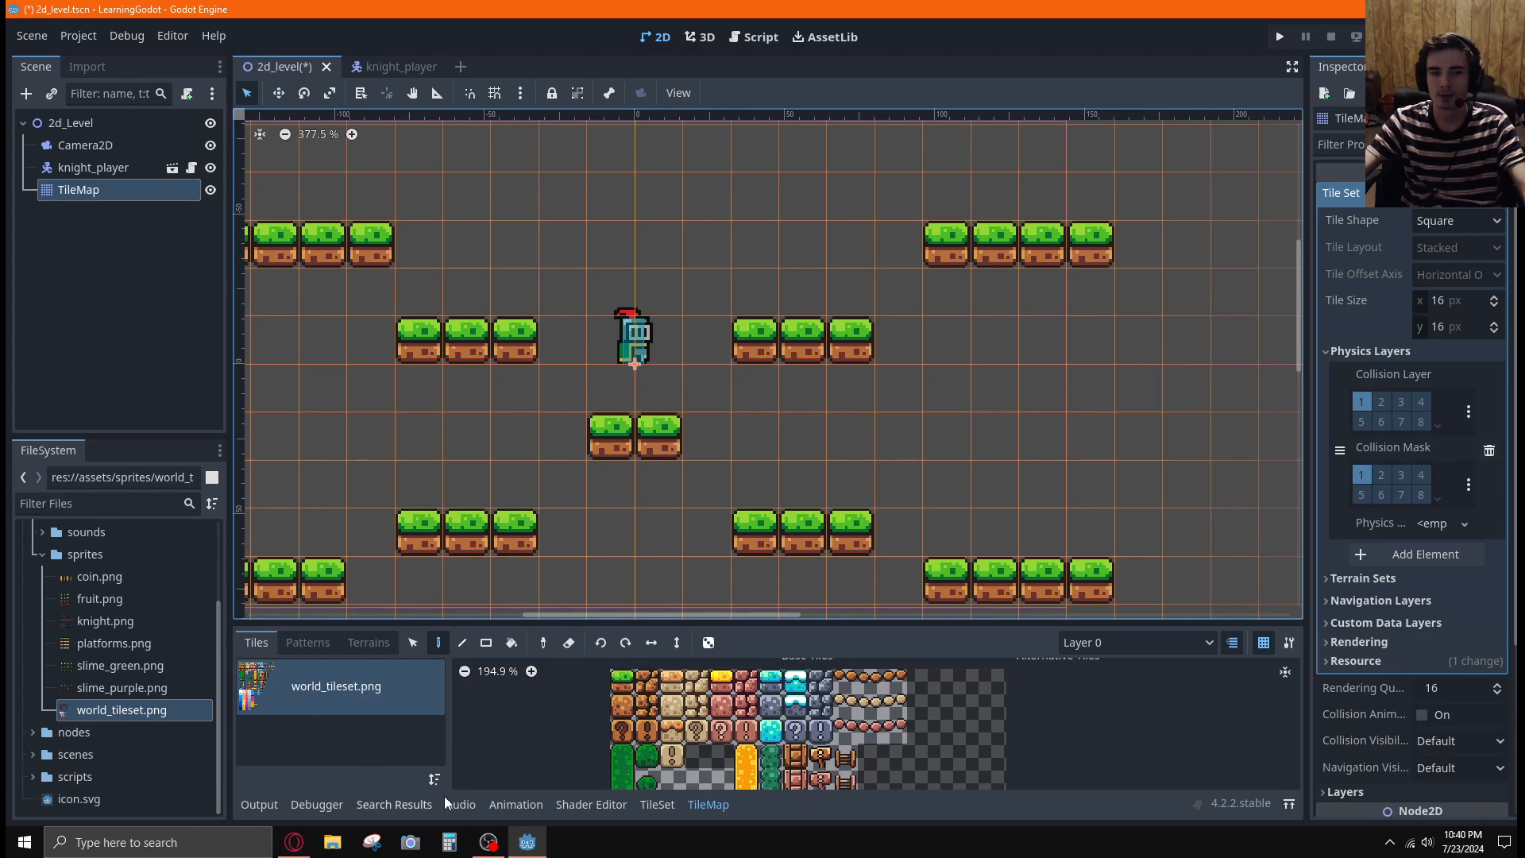
Open the TileSet editor for world_tileset.png and enlarge it until the rows of base tiles are visible
click(657, 803)
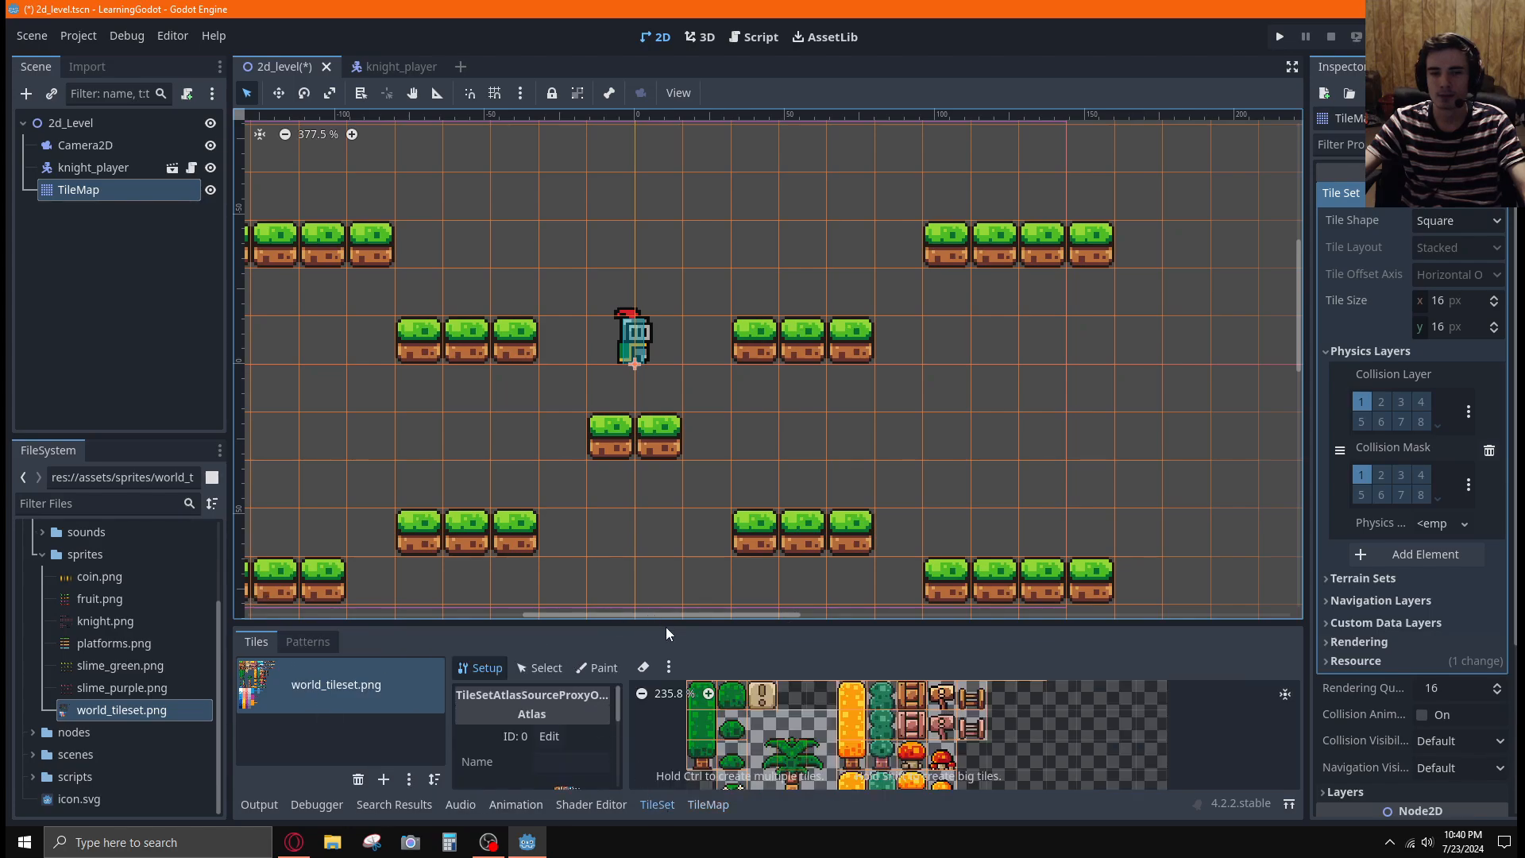
drag(665, 627, 683, 459)
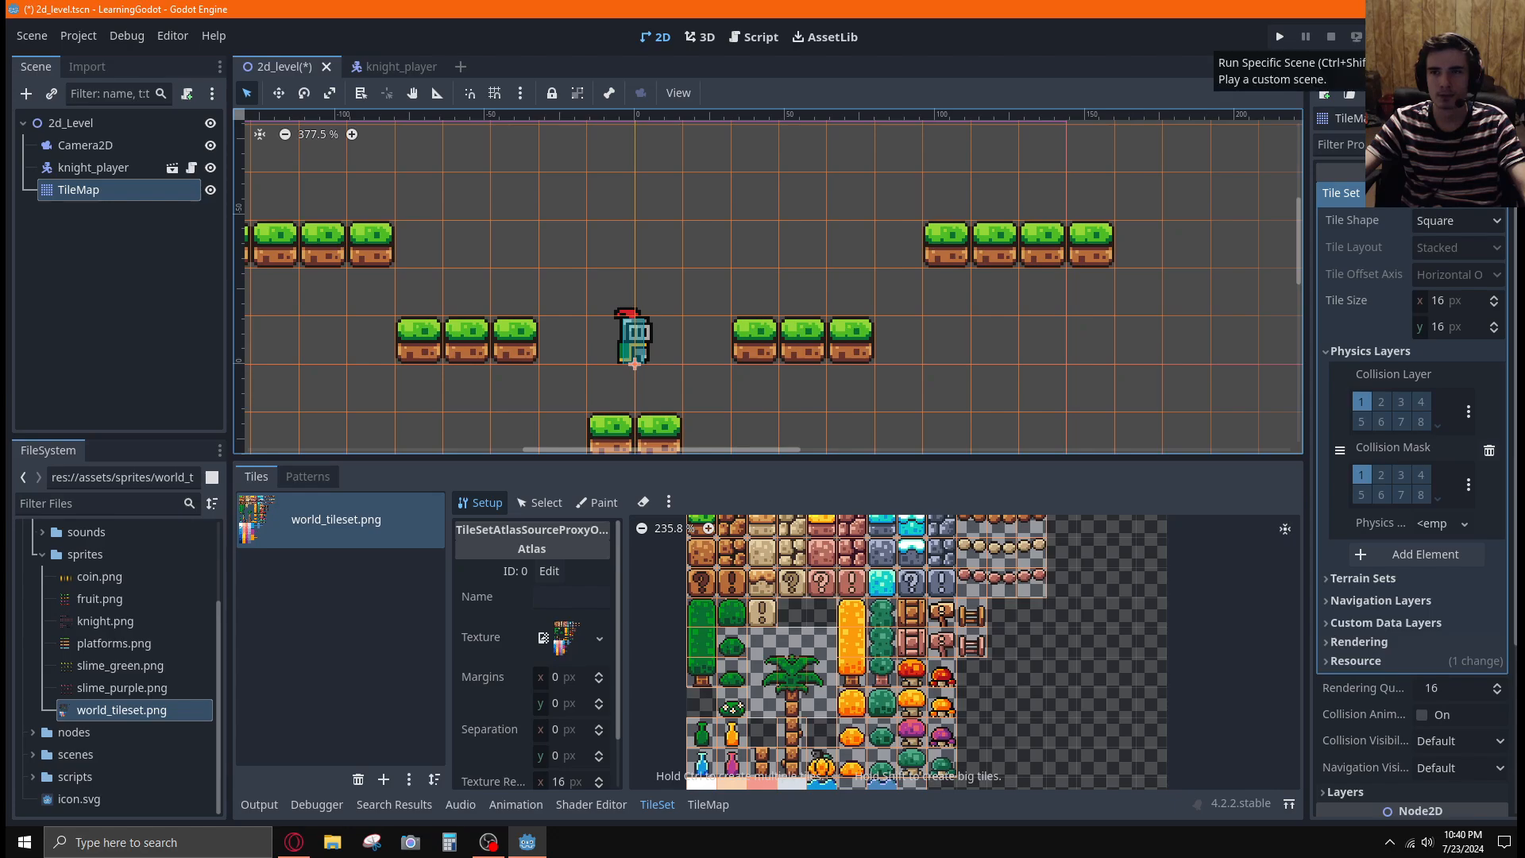
drag(675, 454, 675, 332)
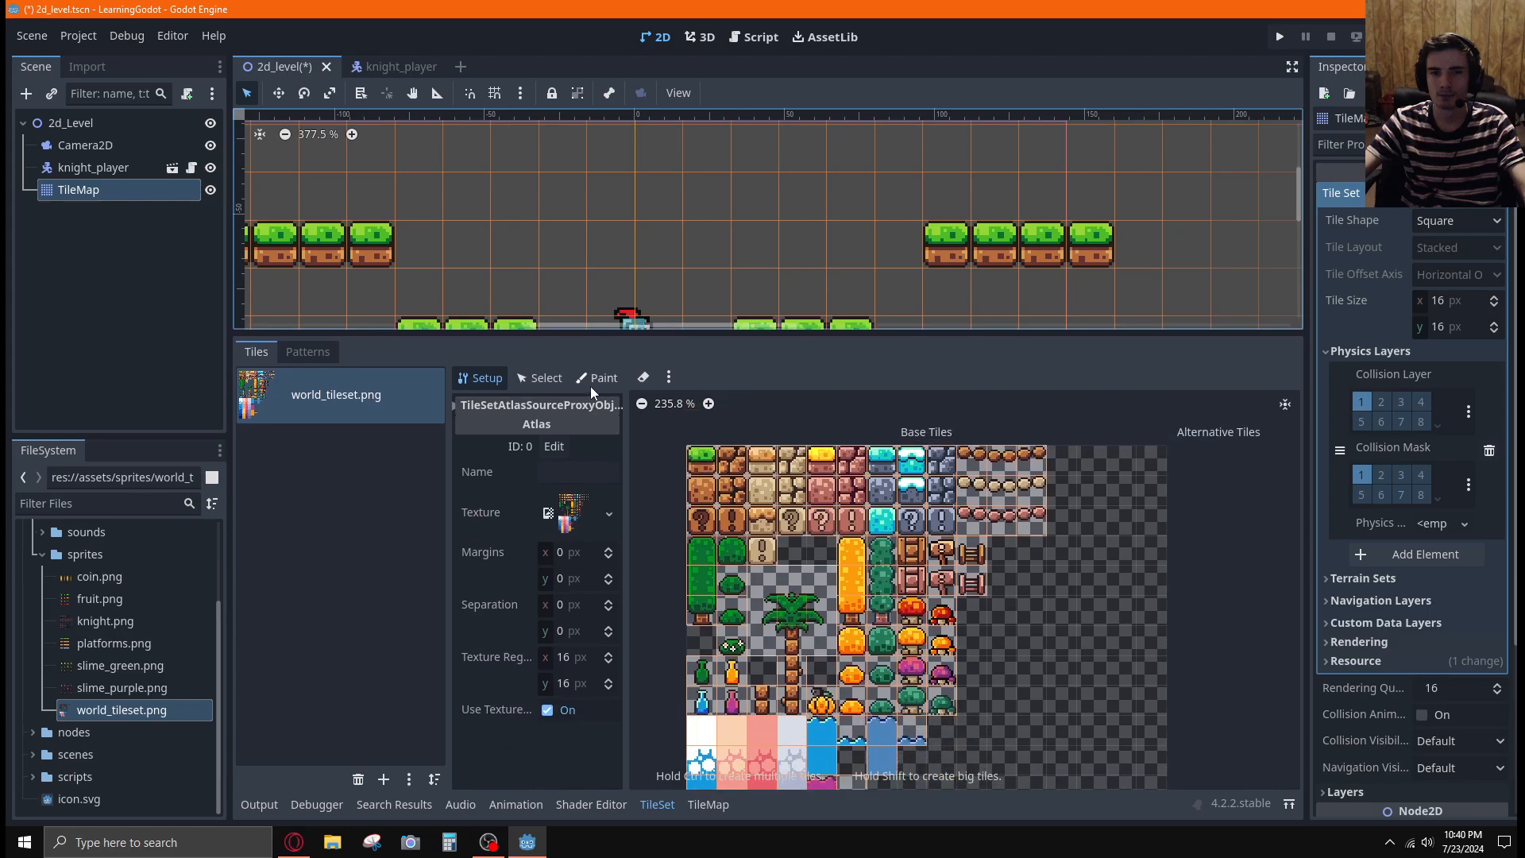
Switch the TileSet editor to Paint mode and open the list of paintable properties
click(595, 378)
click(571, 431)
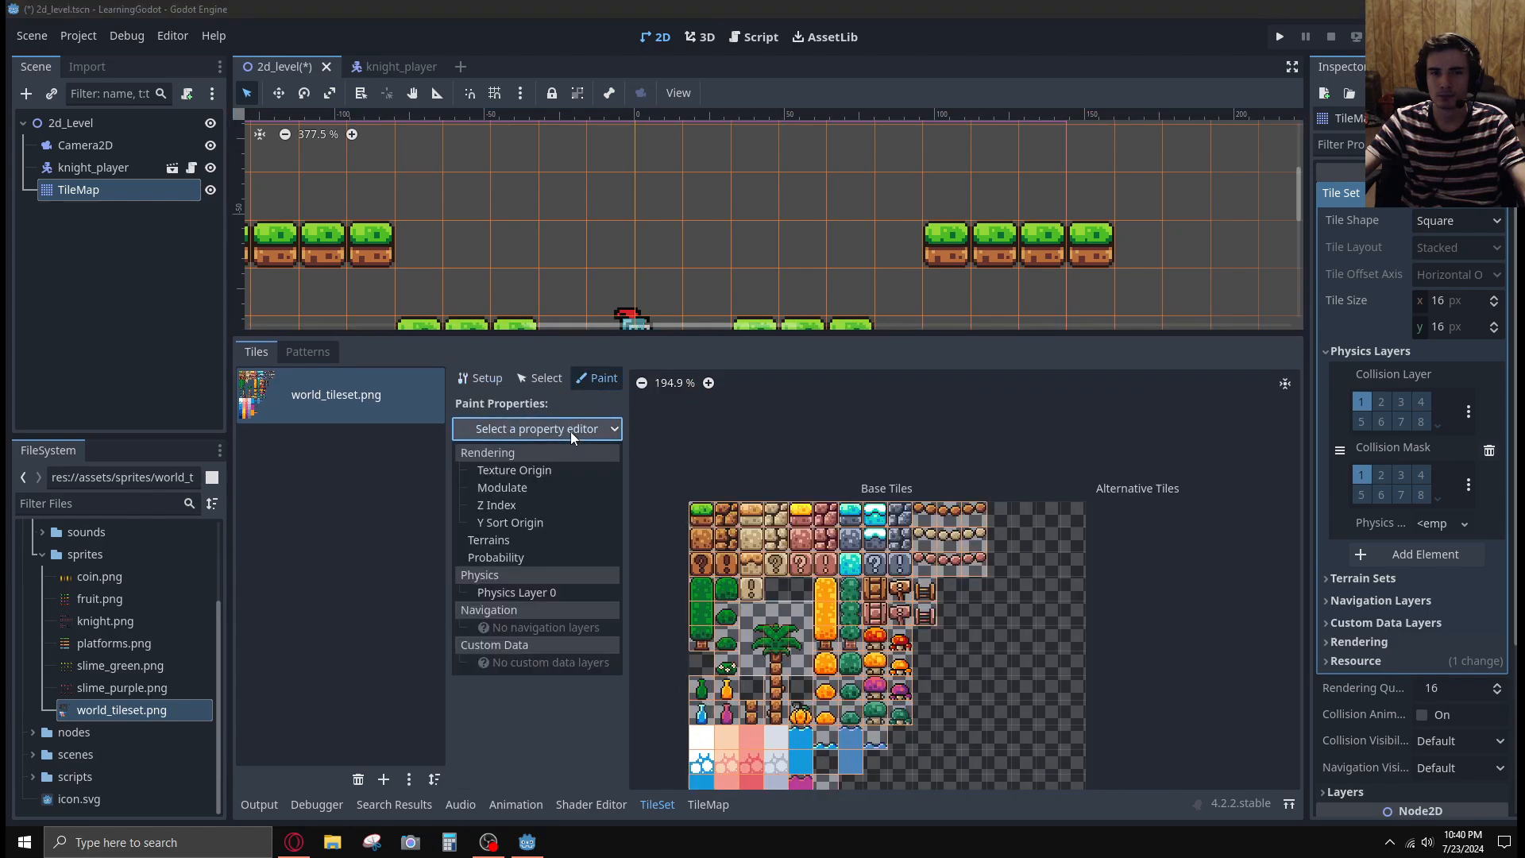
Switch to the tutorial video, watch how collision is painted onto and cleared from block tiles, and pause it
key(alt+Tab)
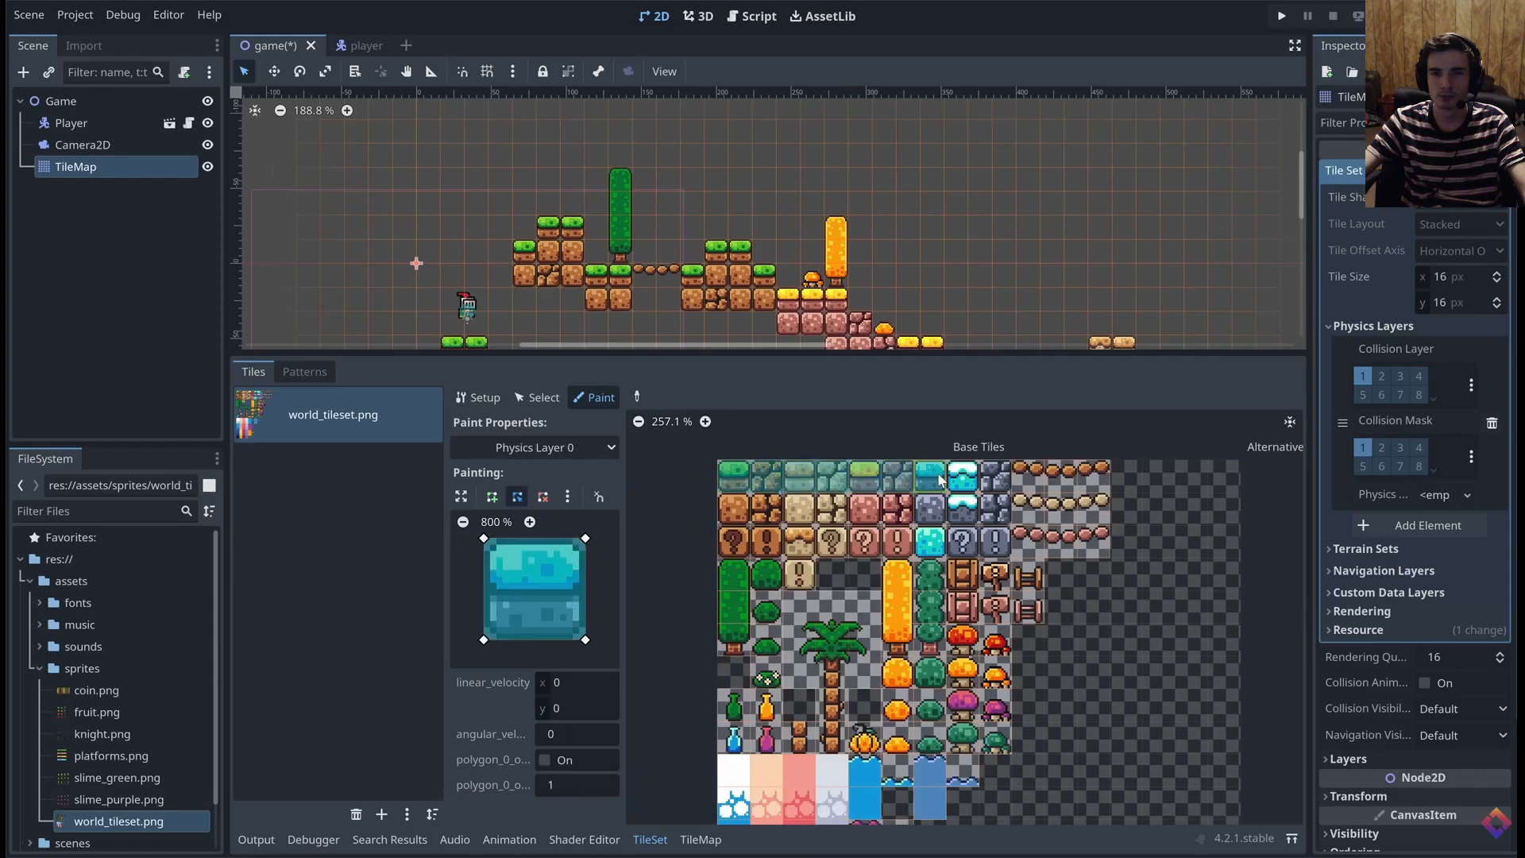
mouse_move(735, 522)
mouse_down()
mouse_move(999, 514)
mouse_move(949, 541)
mouse_move(755, 541)
mouse_move(798, 571)
mouse_move(927, 570)
mouse_move(962, 605)
mouse_up()
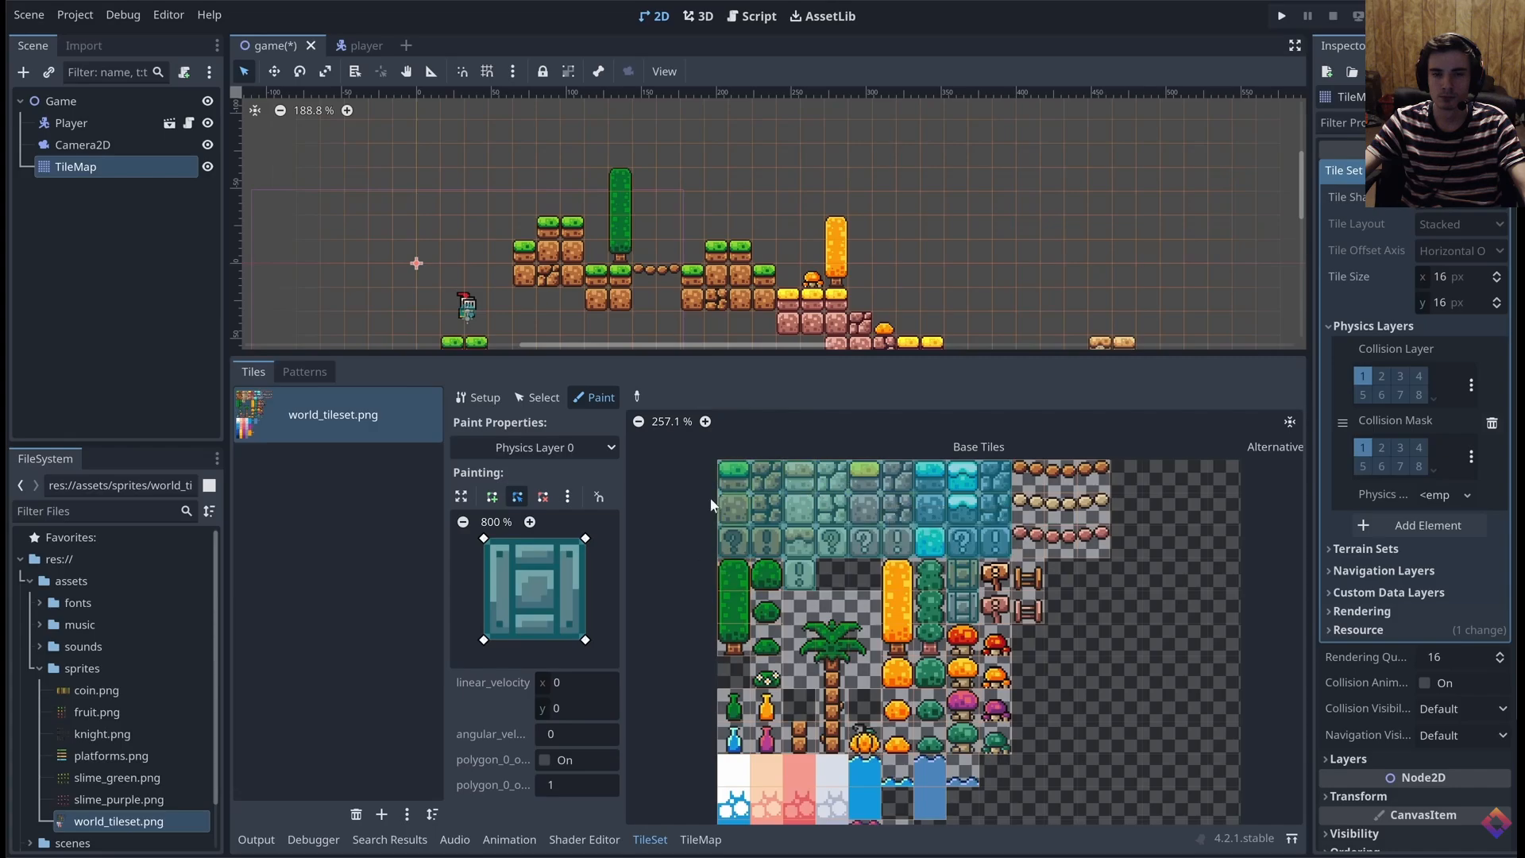
click(565, 494)
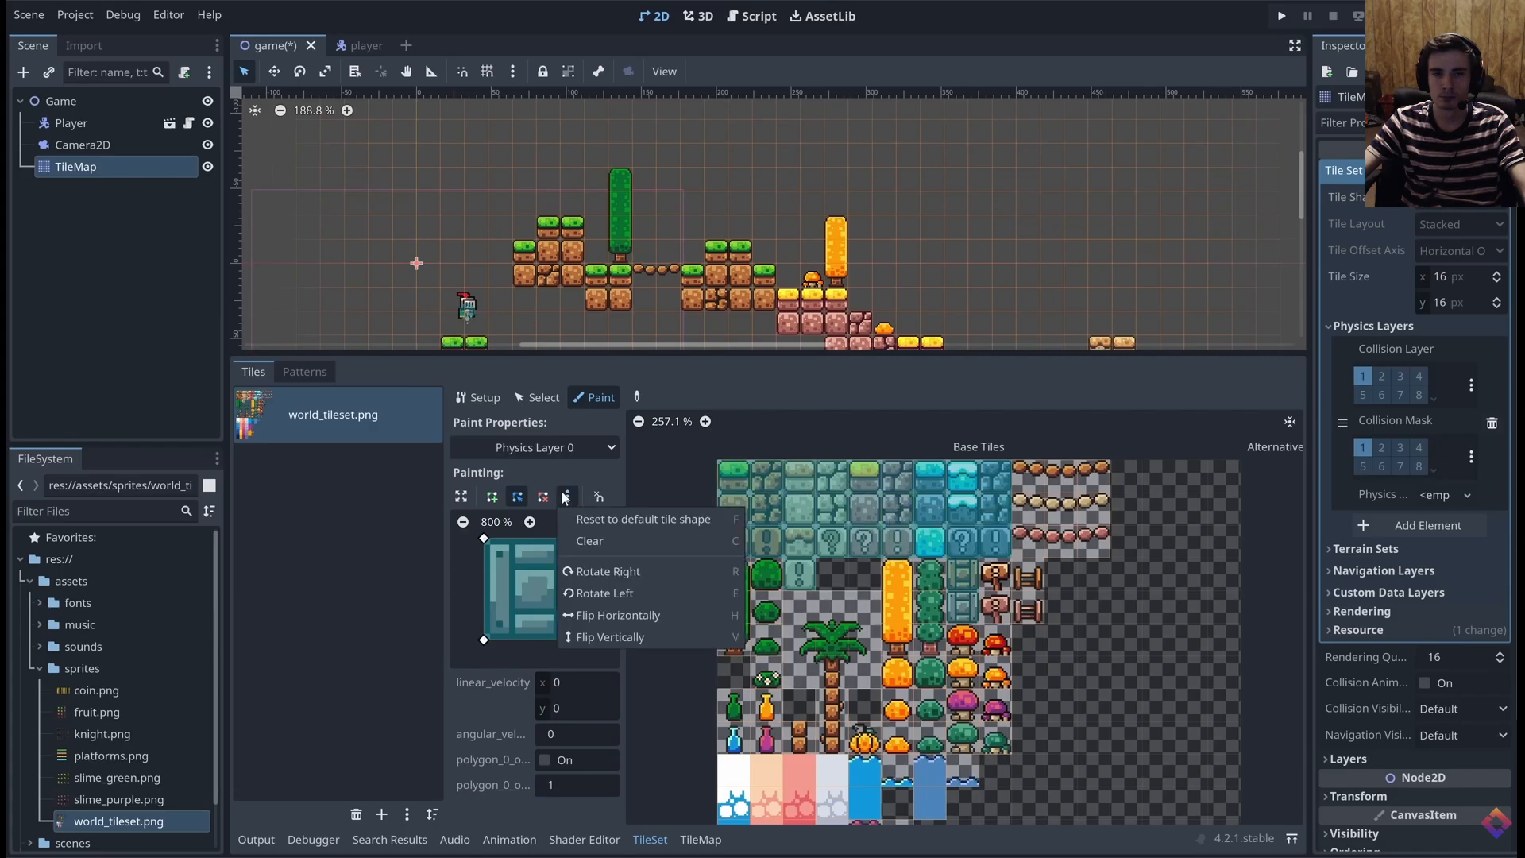
click(589, 542)
click(766, 542)
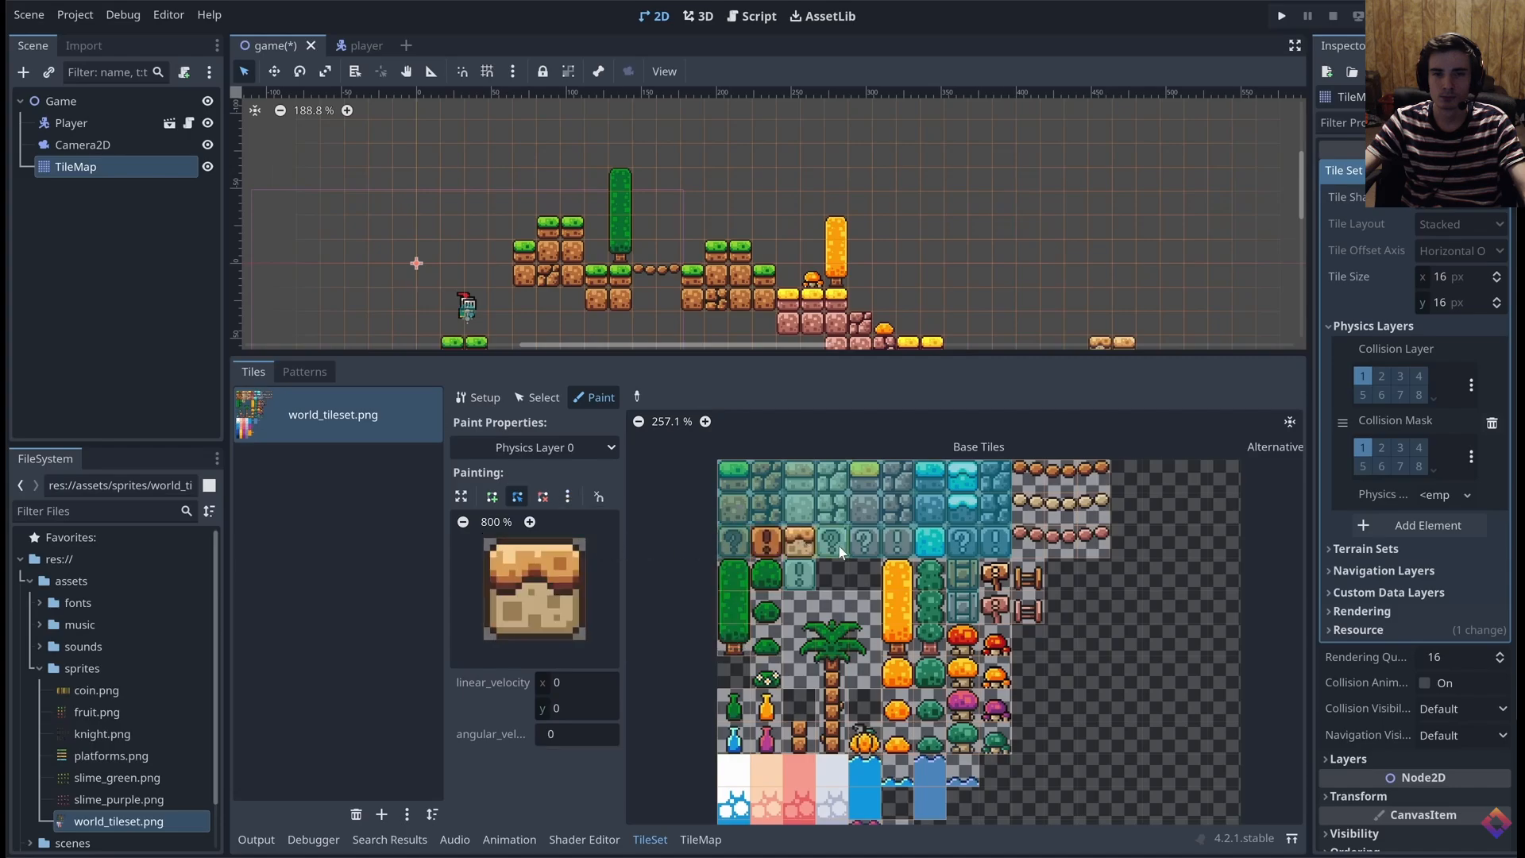
click(864, 445)
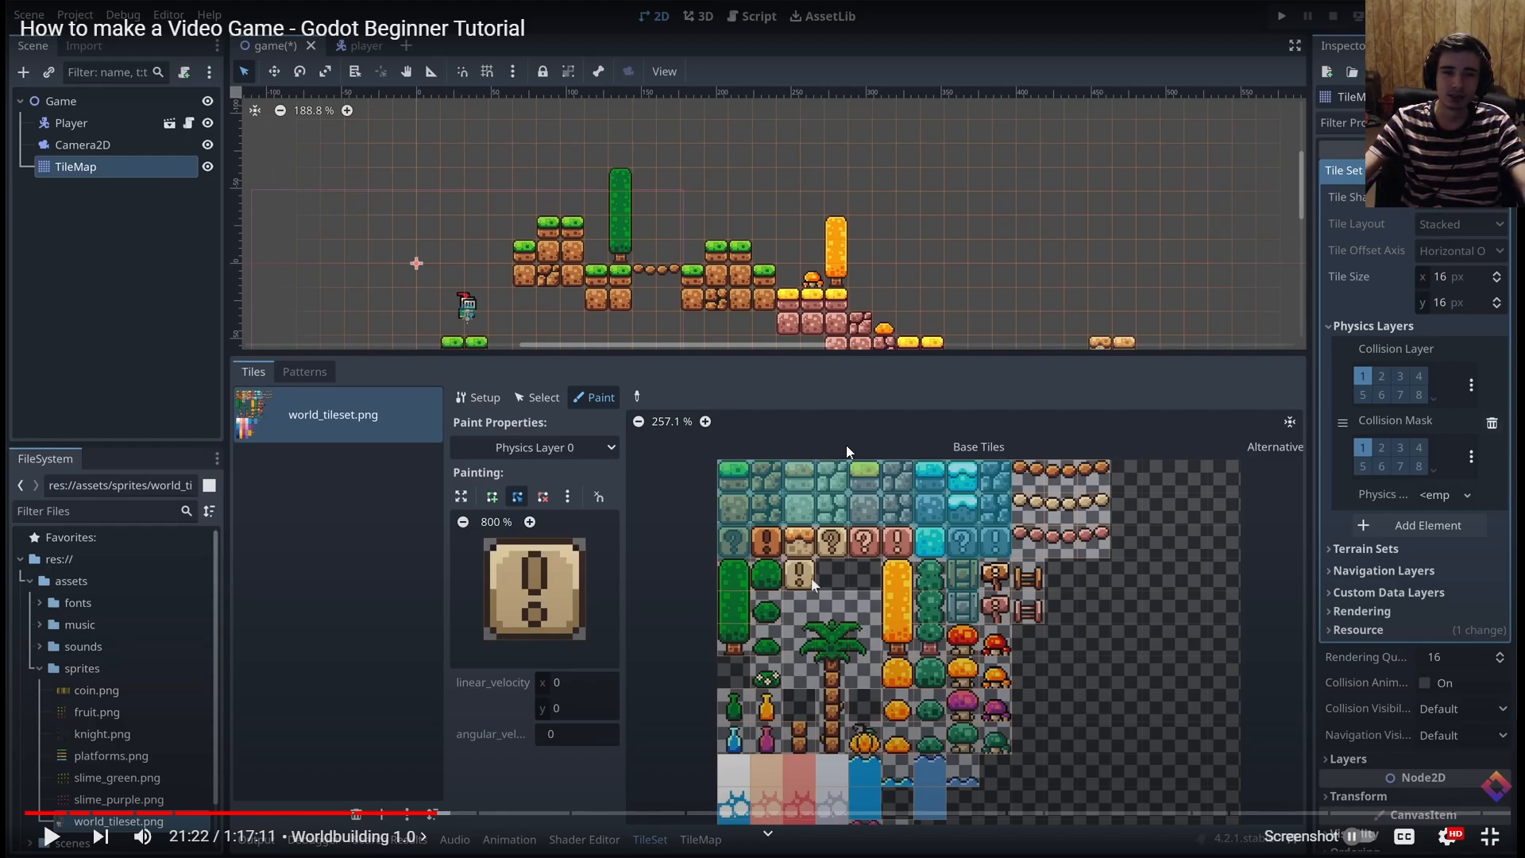
key(alt+Tab)
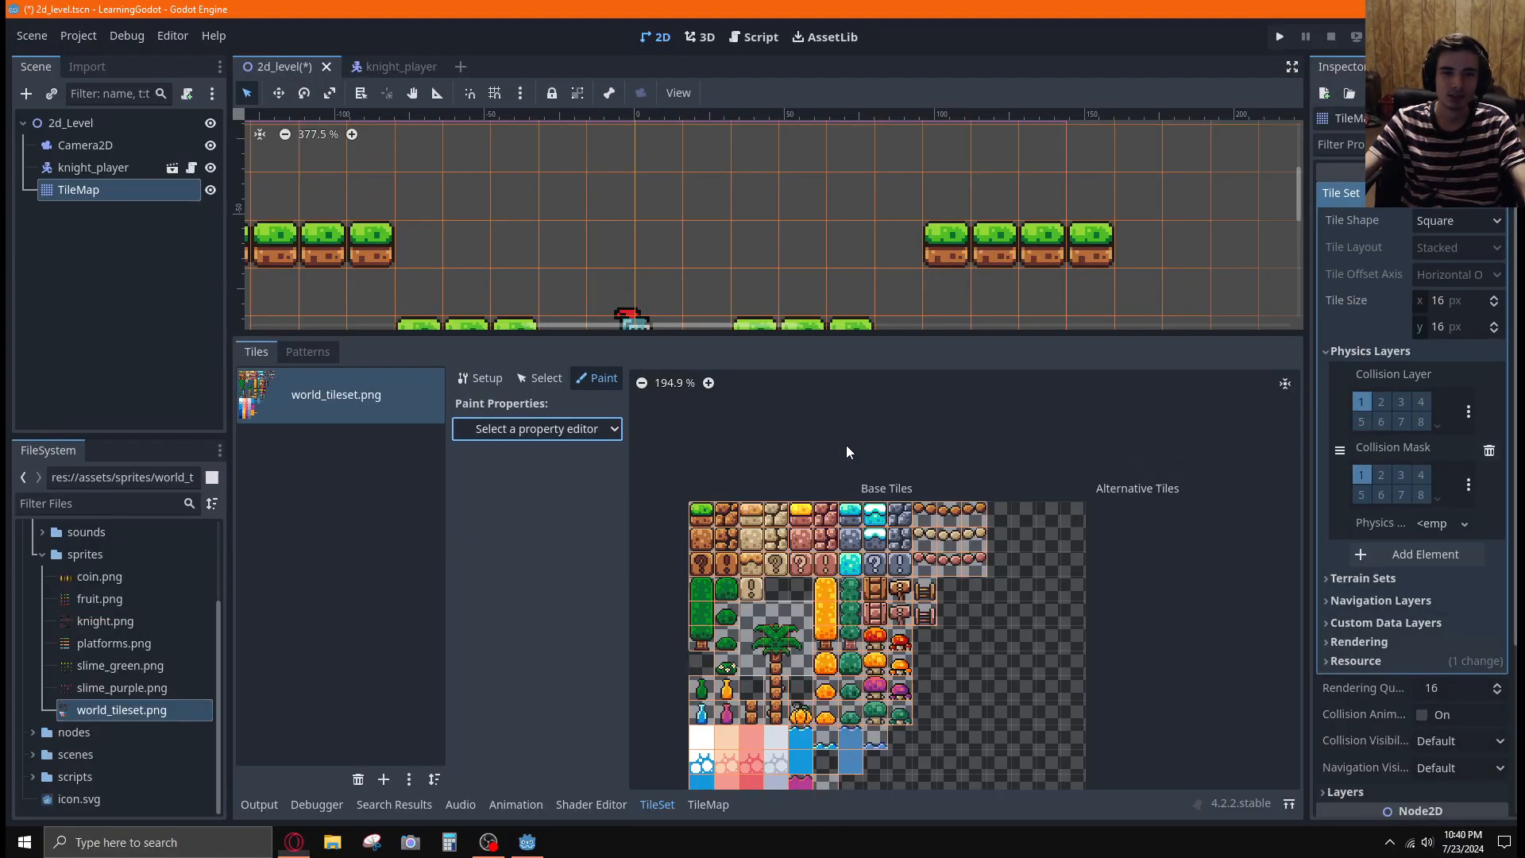
key(alt+Tab)
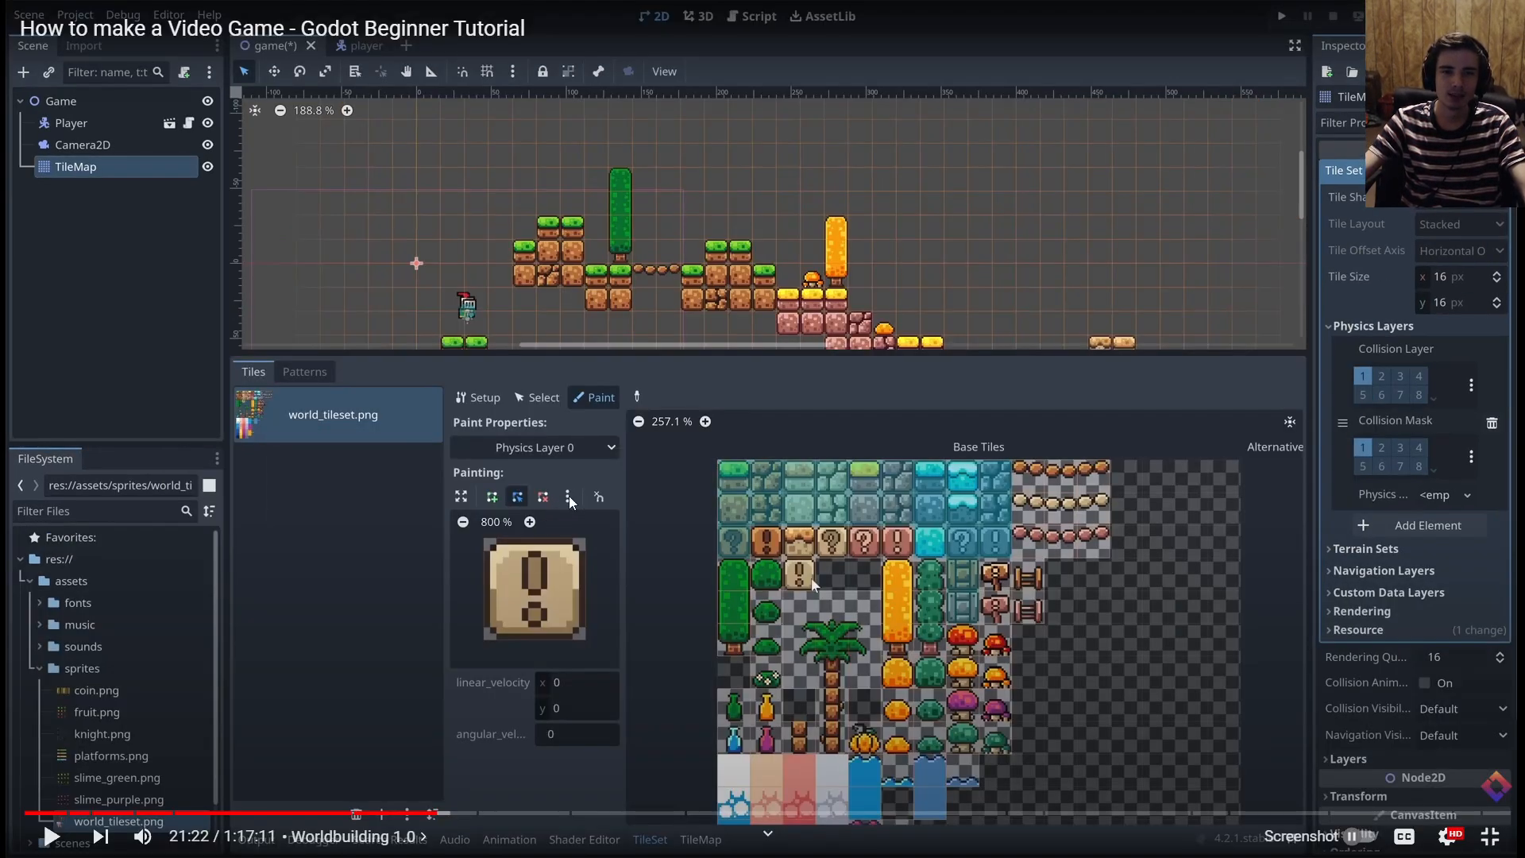
key(alt+Tab)
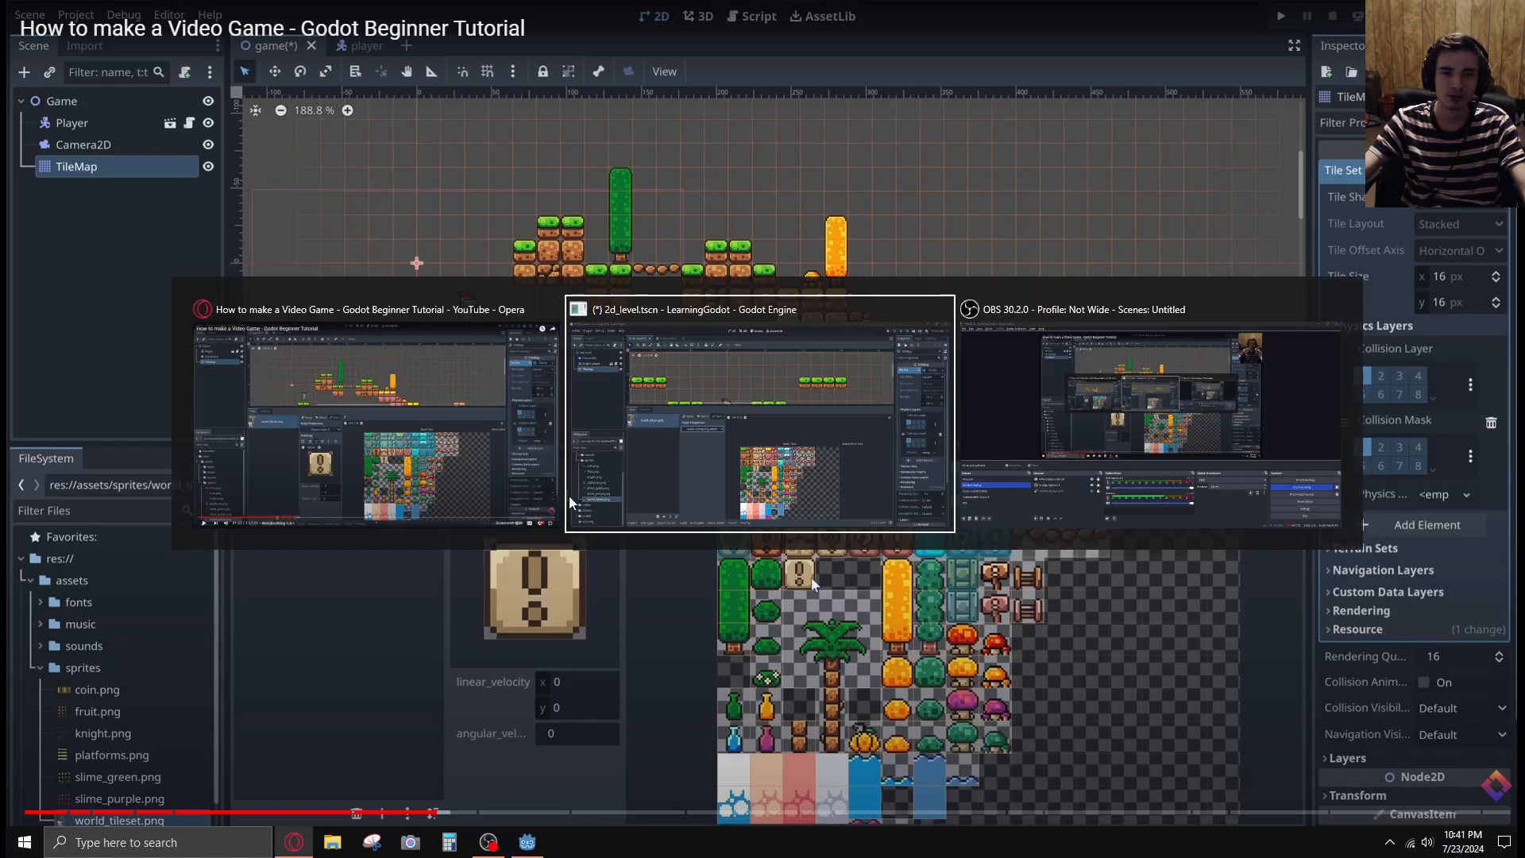
key(alt+Tab)
key(alt+Tab)
click(546, 436)
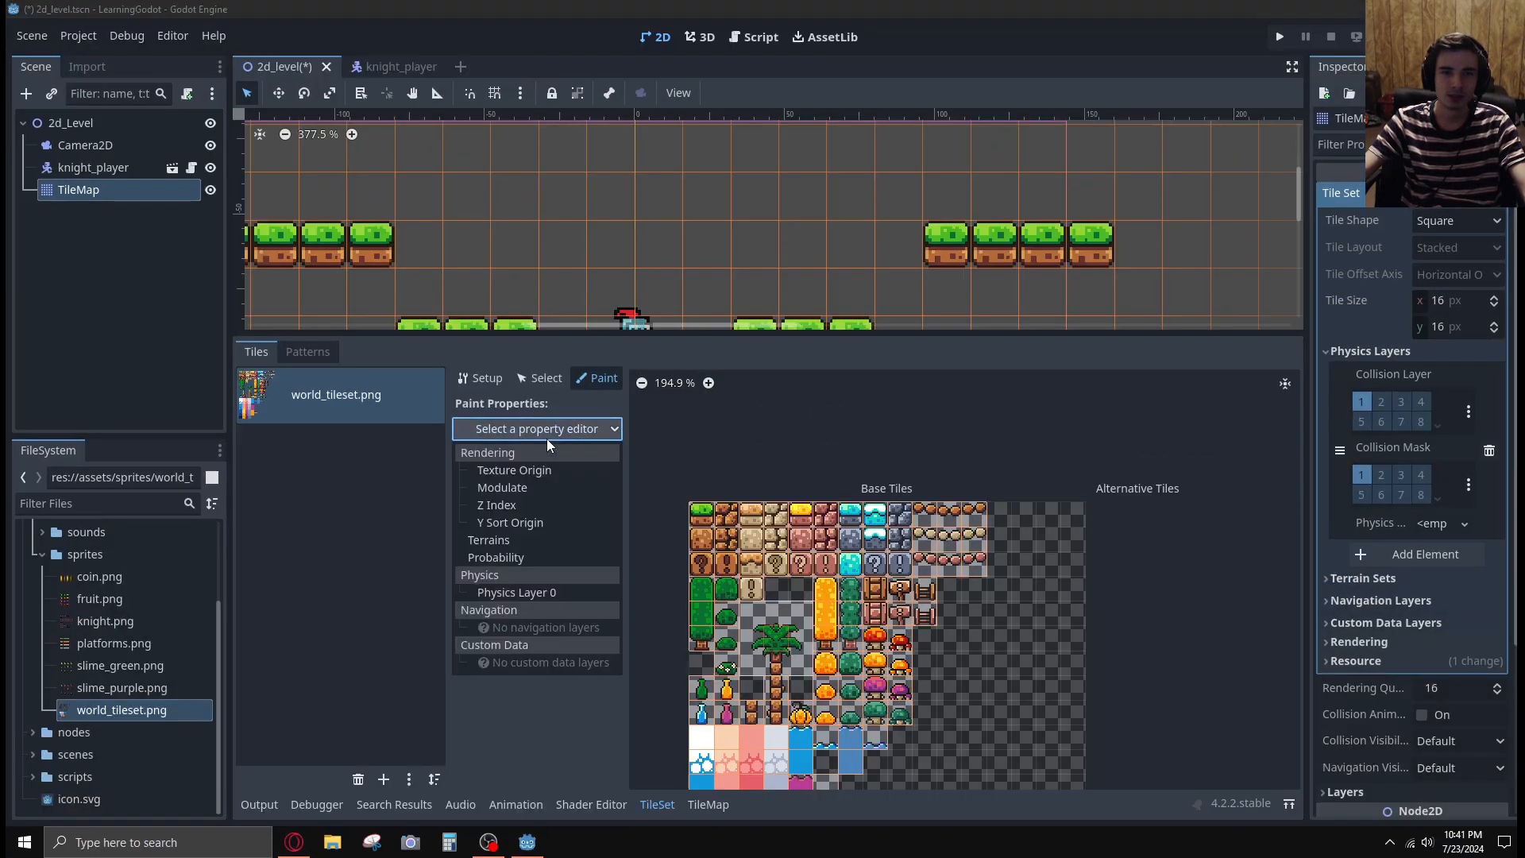
key(alt+Tab)
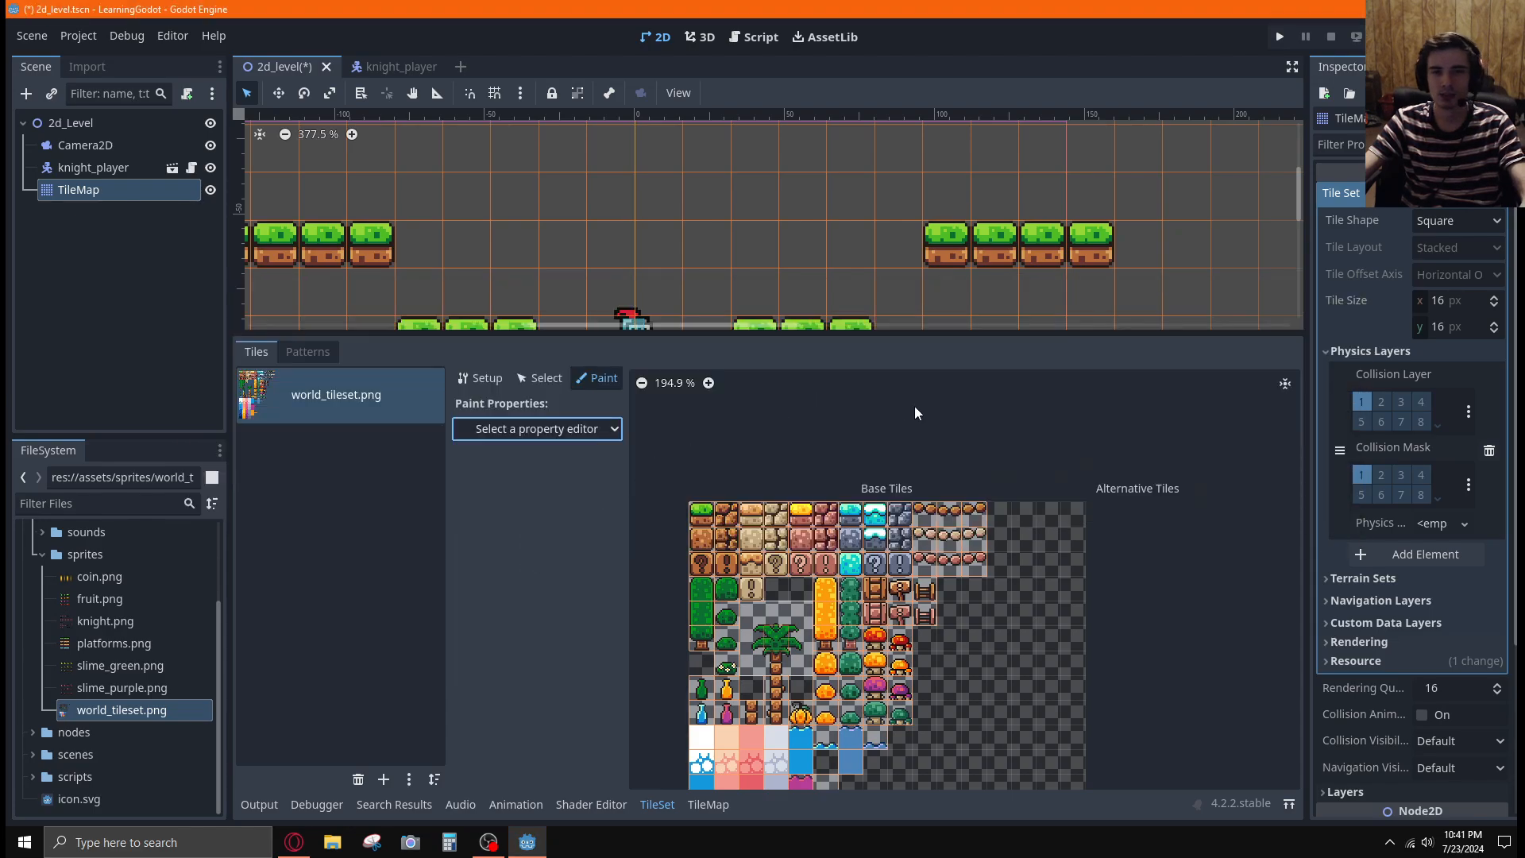
key(alt+Tab)
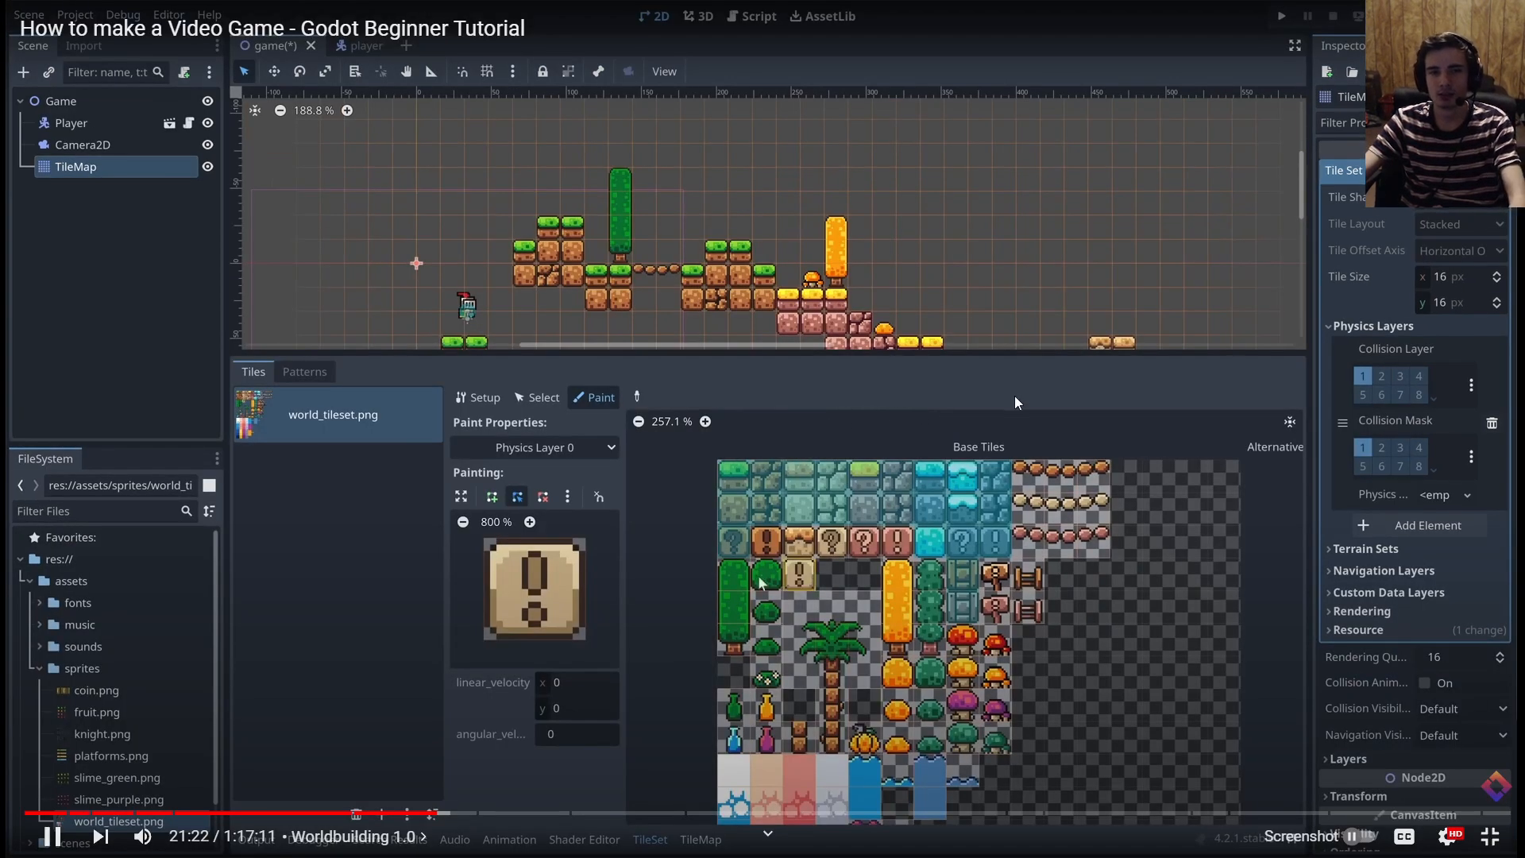
Back in the Godot editor, choose Physics Layer 0 as the property to paint
key(alt+Tab)
click(555, 434)
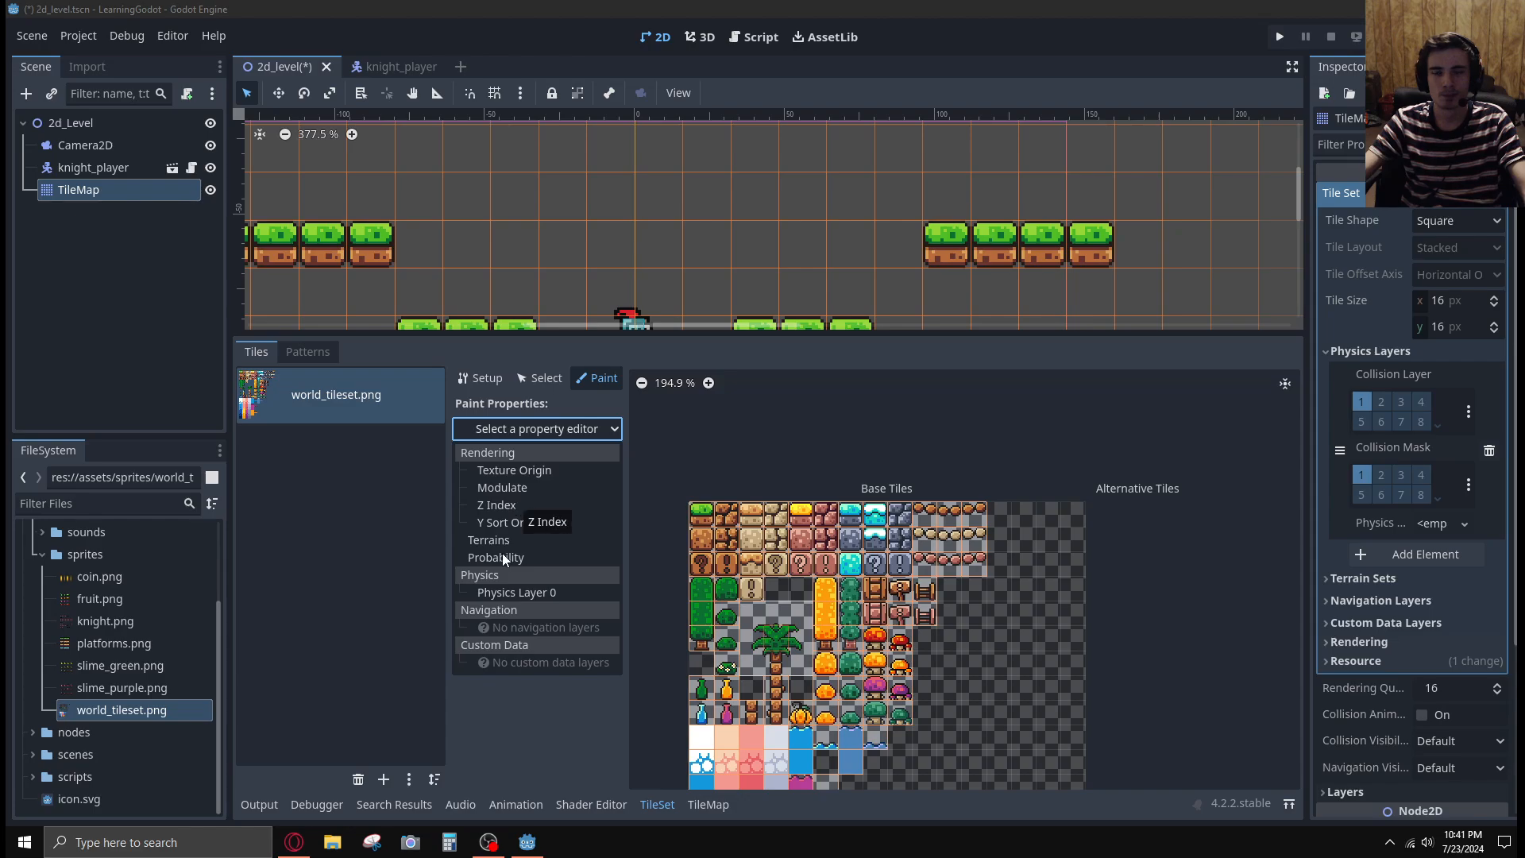
click(526, 593)
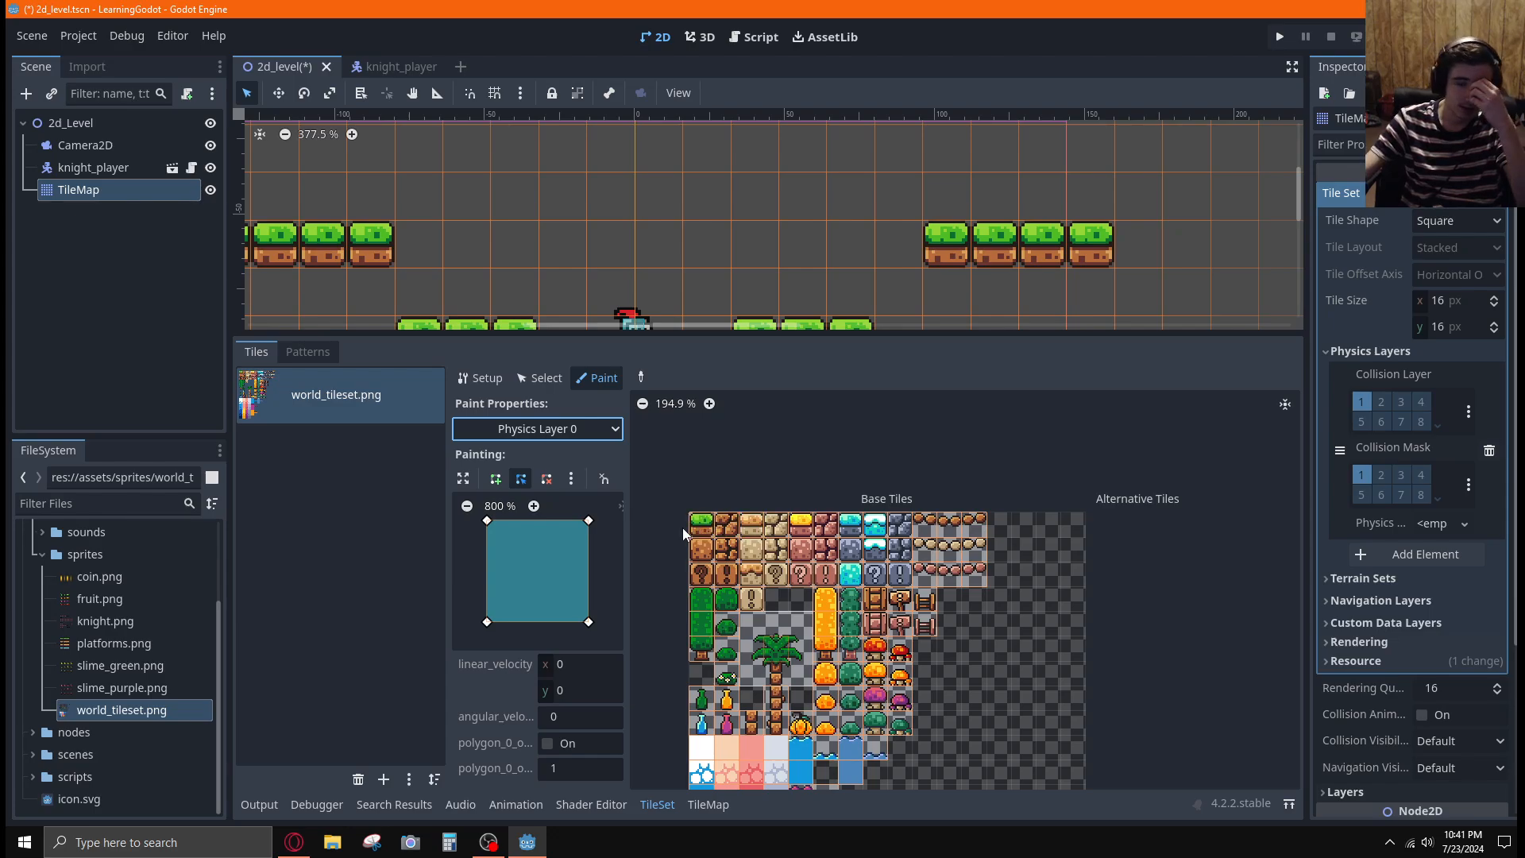
click(571, 480)
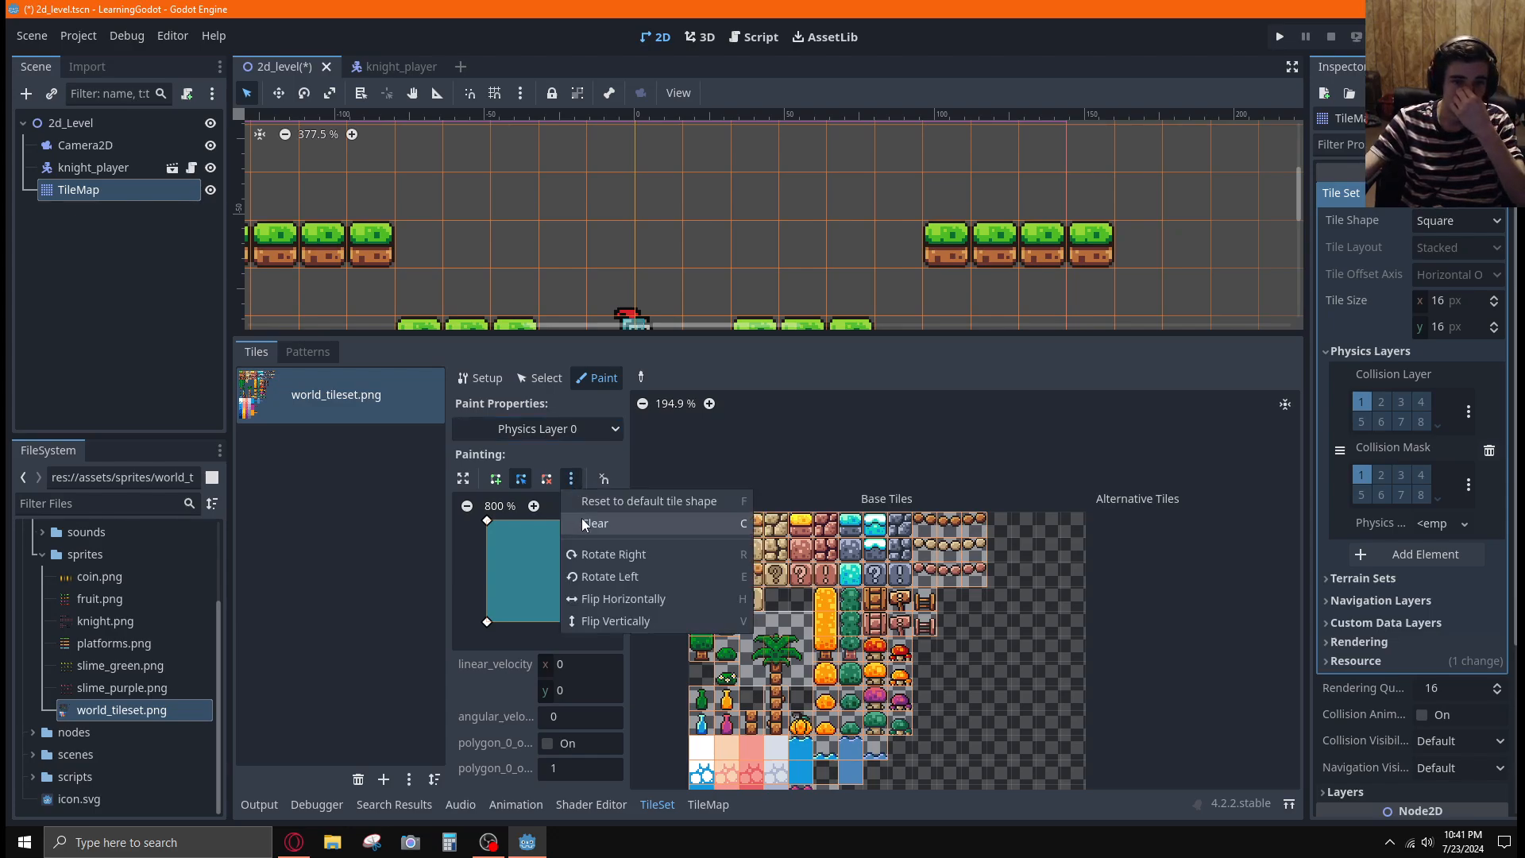
click(567, 483)
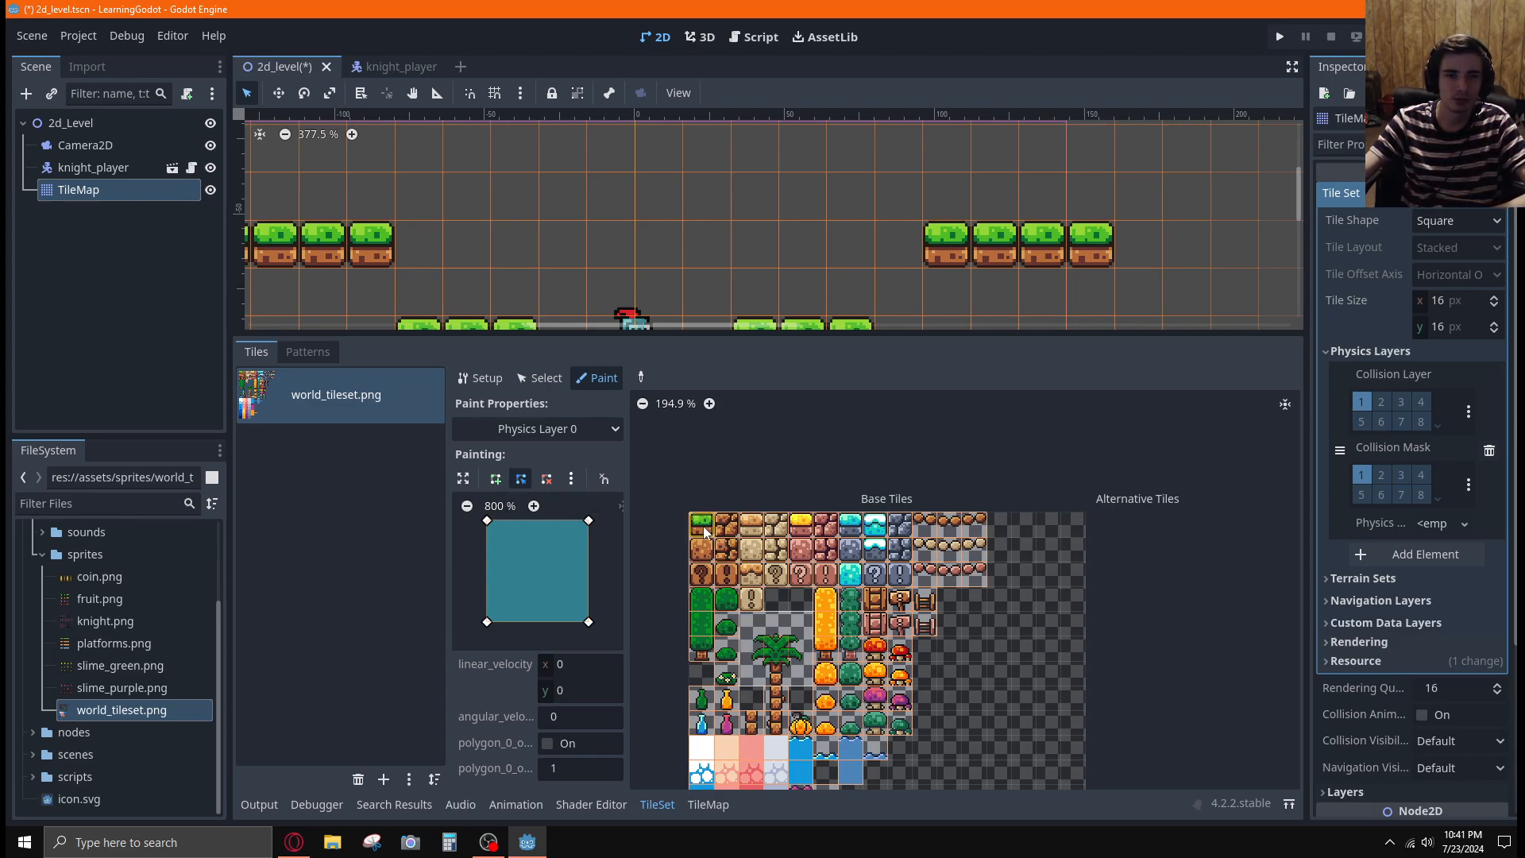
Paint the default full-square collision onto the solid block tiles in the upper three rows and the exclamation-mark block below them
drag(703, 526, 726, 526)
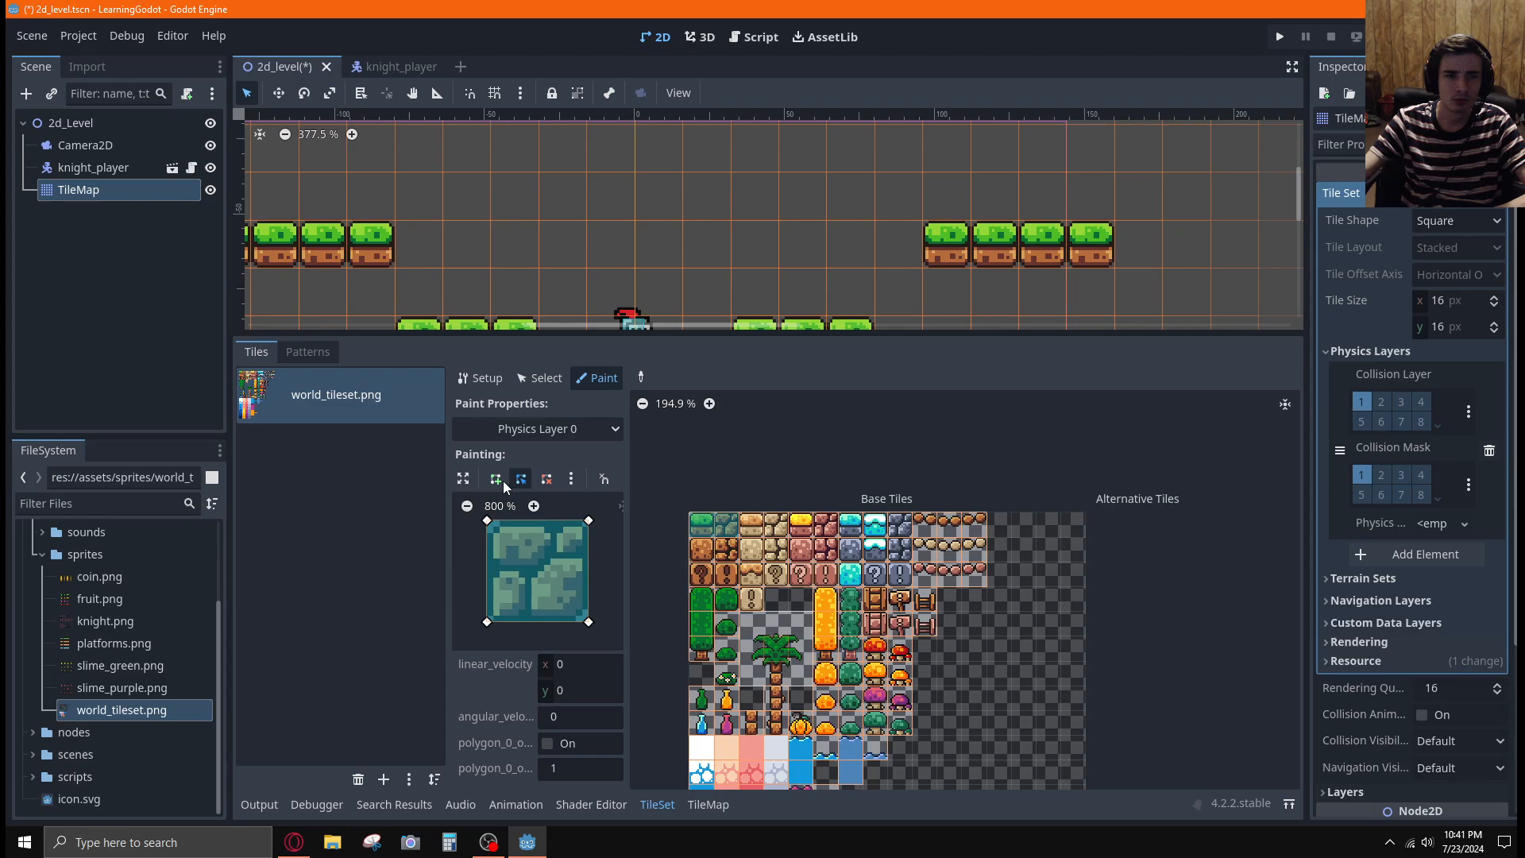
click(553, 480)
drag(702, 525, 722, 528)
click(521, 478)
mouse_move(750, 525)
mouse_down()
mouse_move(902, 528)
mouse_move(900, 573)
mouse_move(839, 555)
mouse_move(826, 573)
mouse_move(701, 574)
mouse_move(803, 545)
mouse_move(754, 576)
mouse_move(751, 597)
mouse_up()
middle_drag(998, 635, 1007, 456)
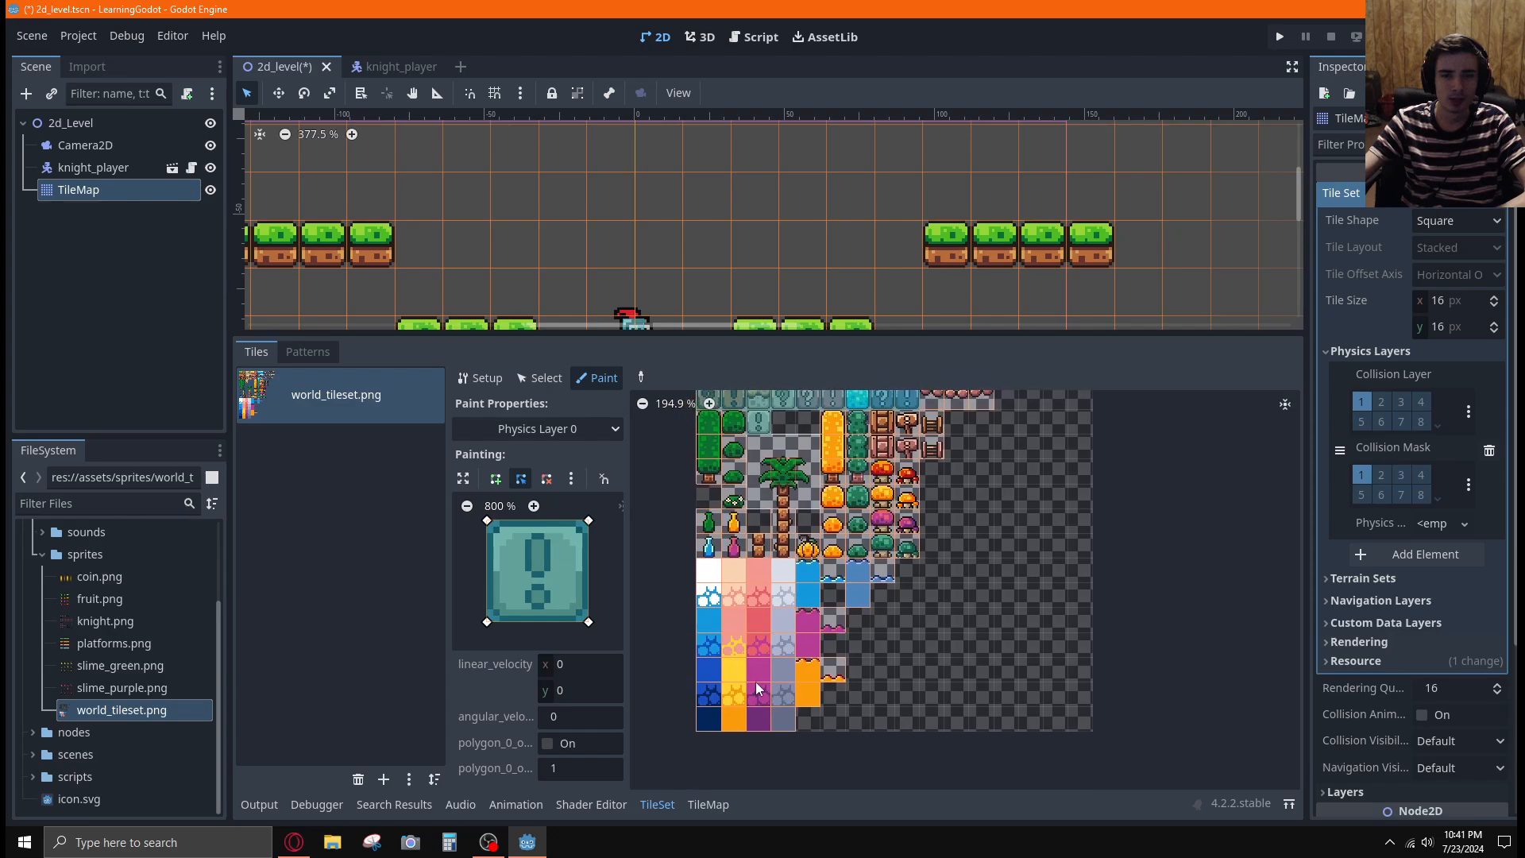
middle_drag(974, 585, 965, 620)
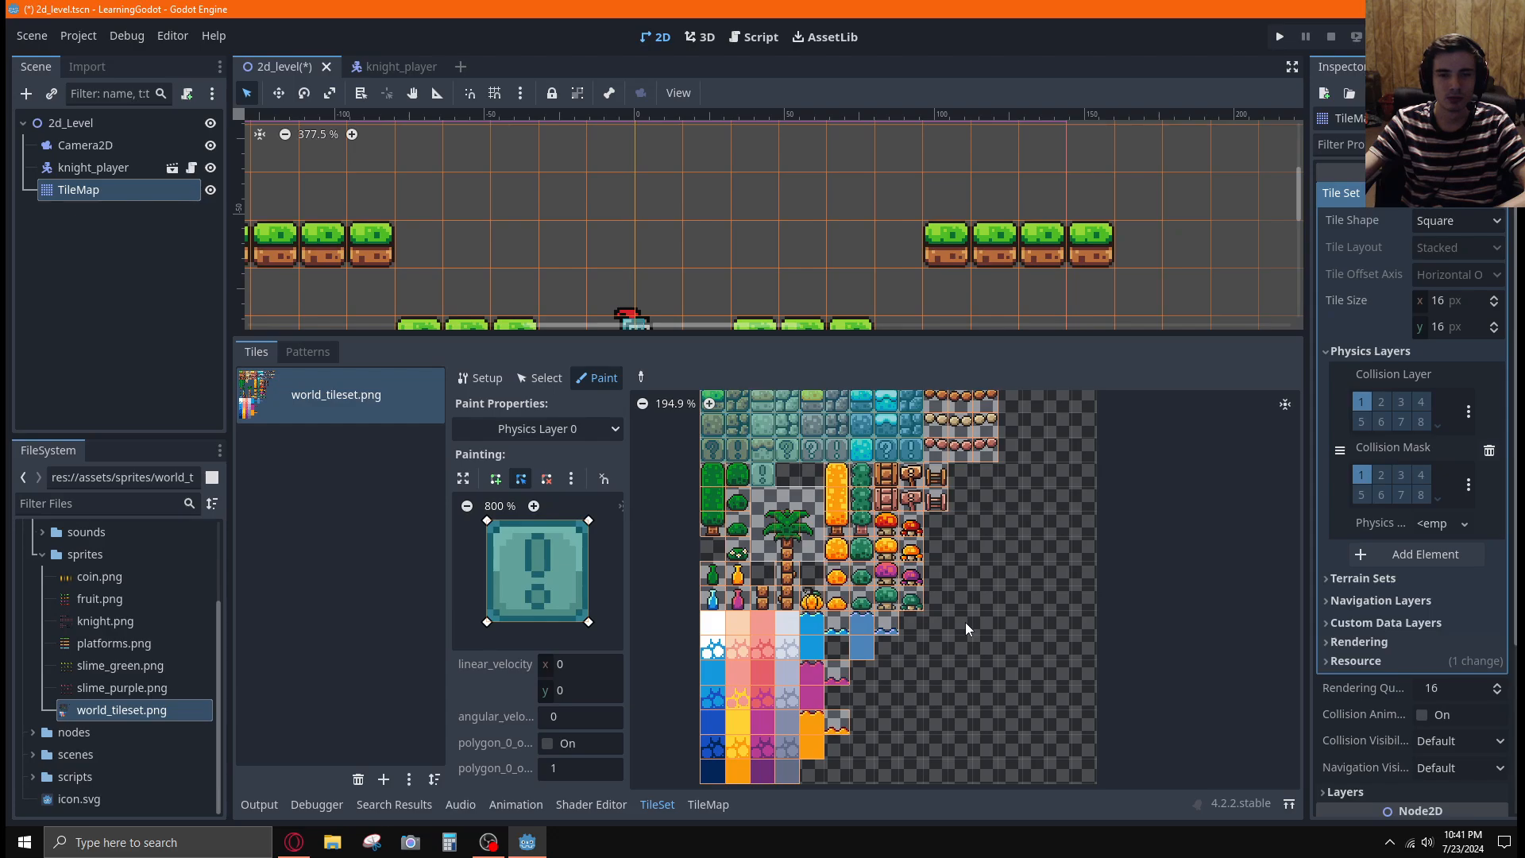
middle_drag(978, 577, 975, 627)
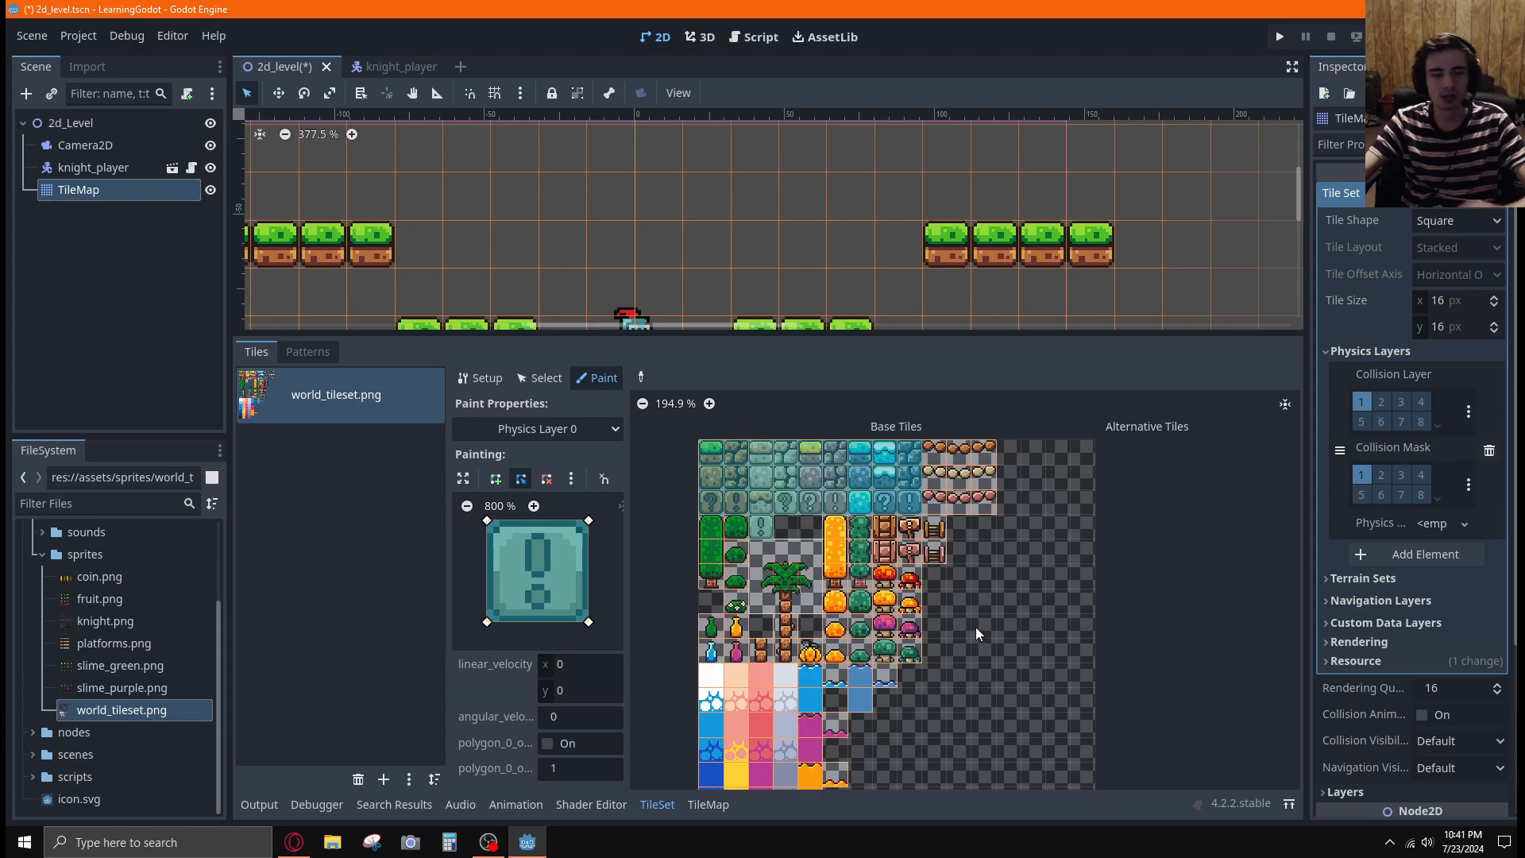
Return to the tutorial video and rewatch which block tiles receive collision, continuing up to the bridge tiles
key(alt+Tab)
click(780, 455)
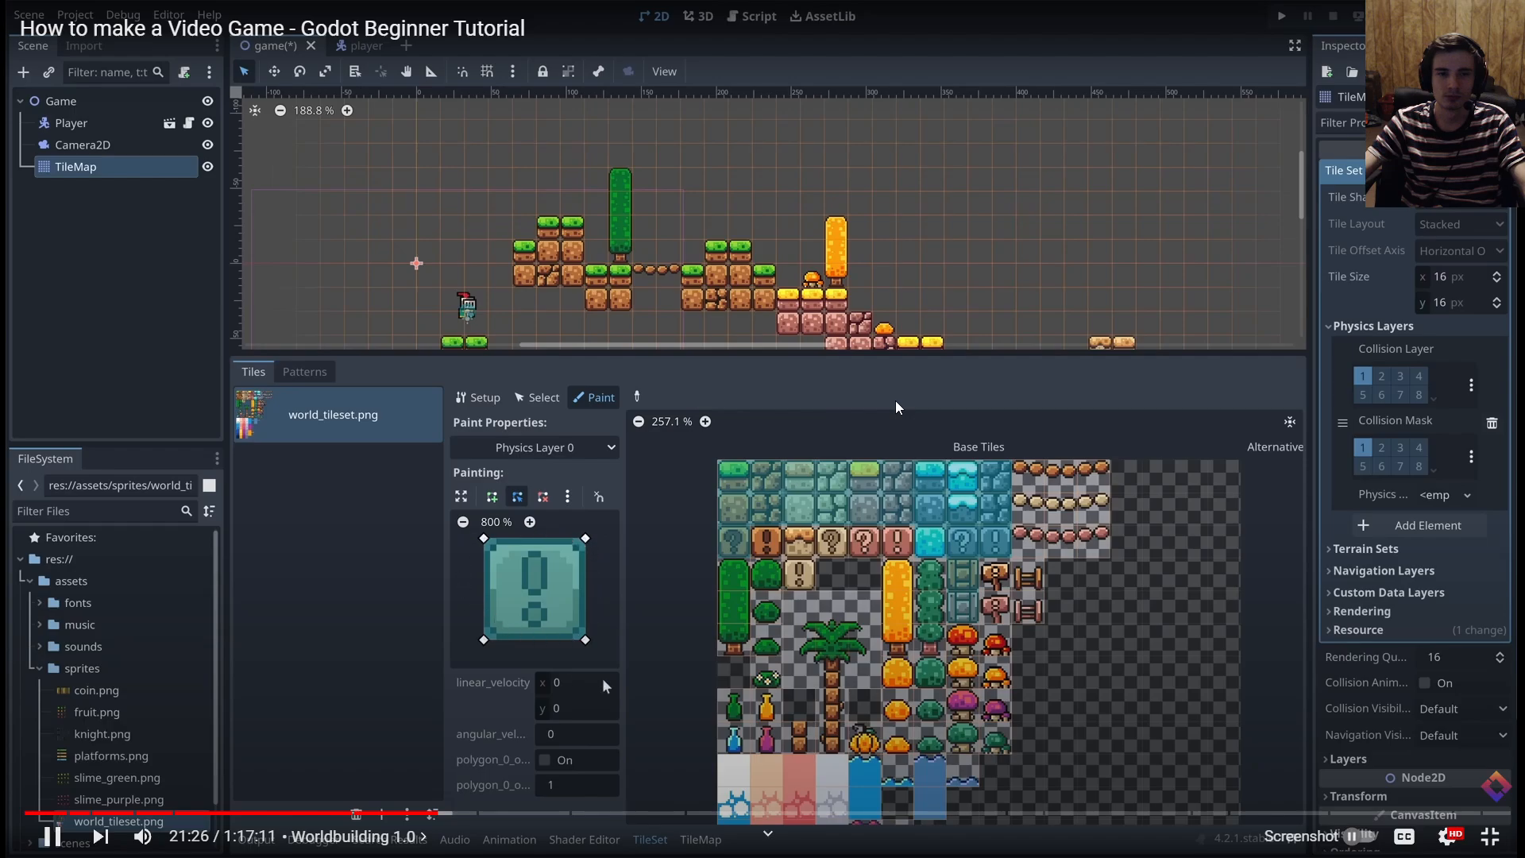
key(Left)
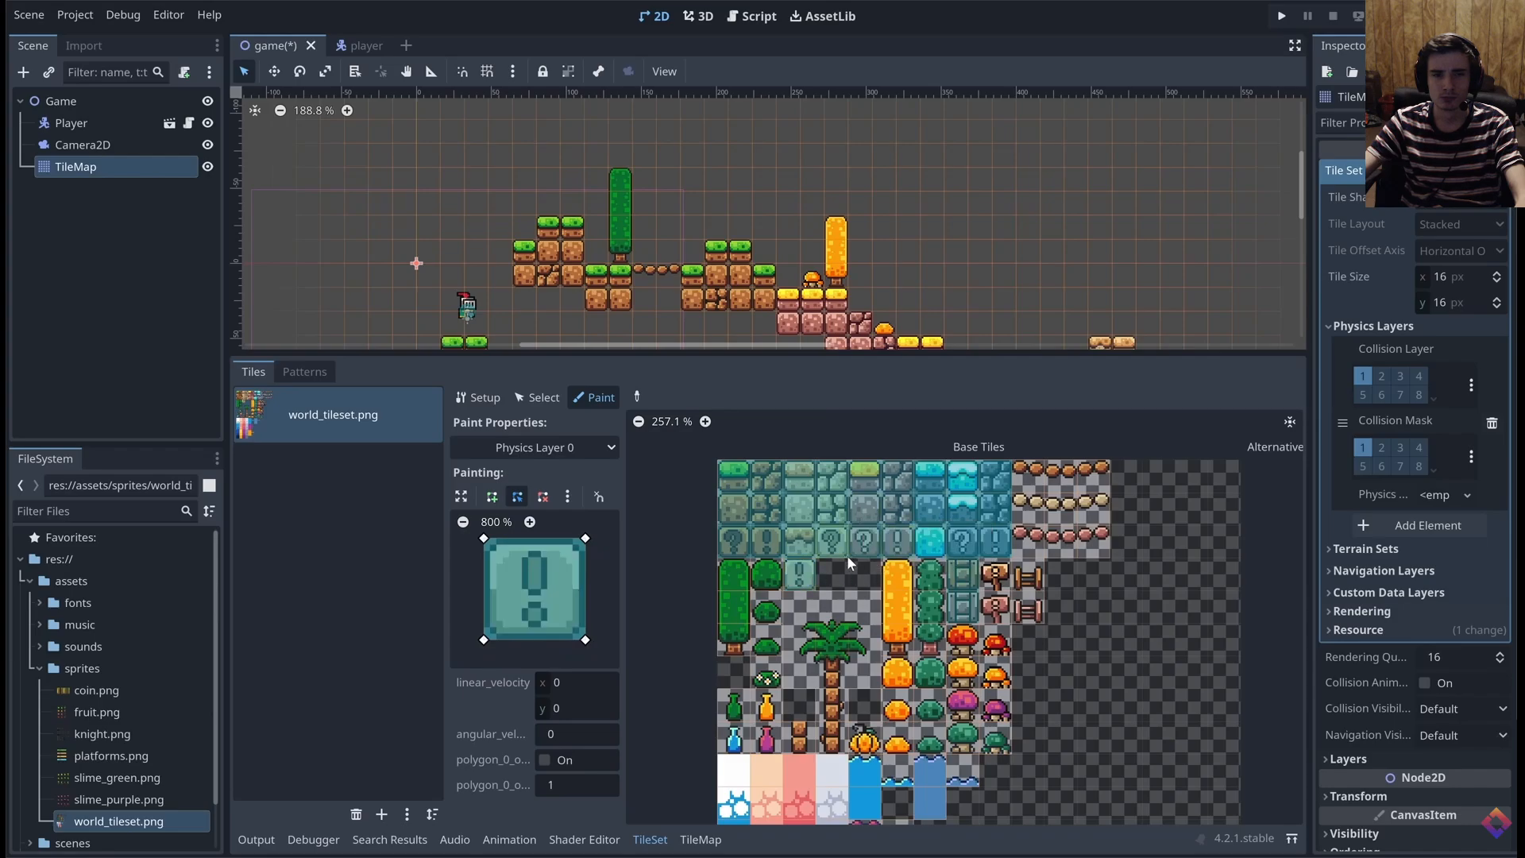
click(803, 425)
key(alt+Tab)
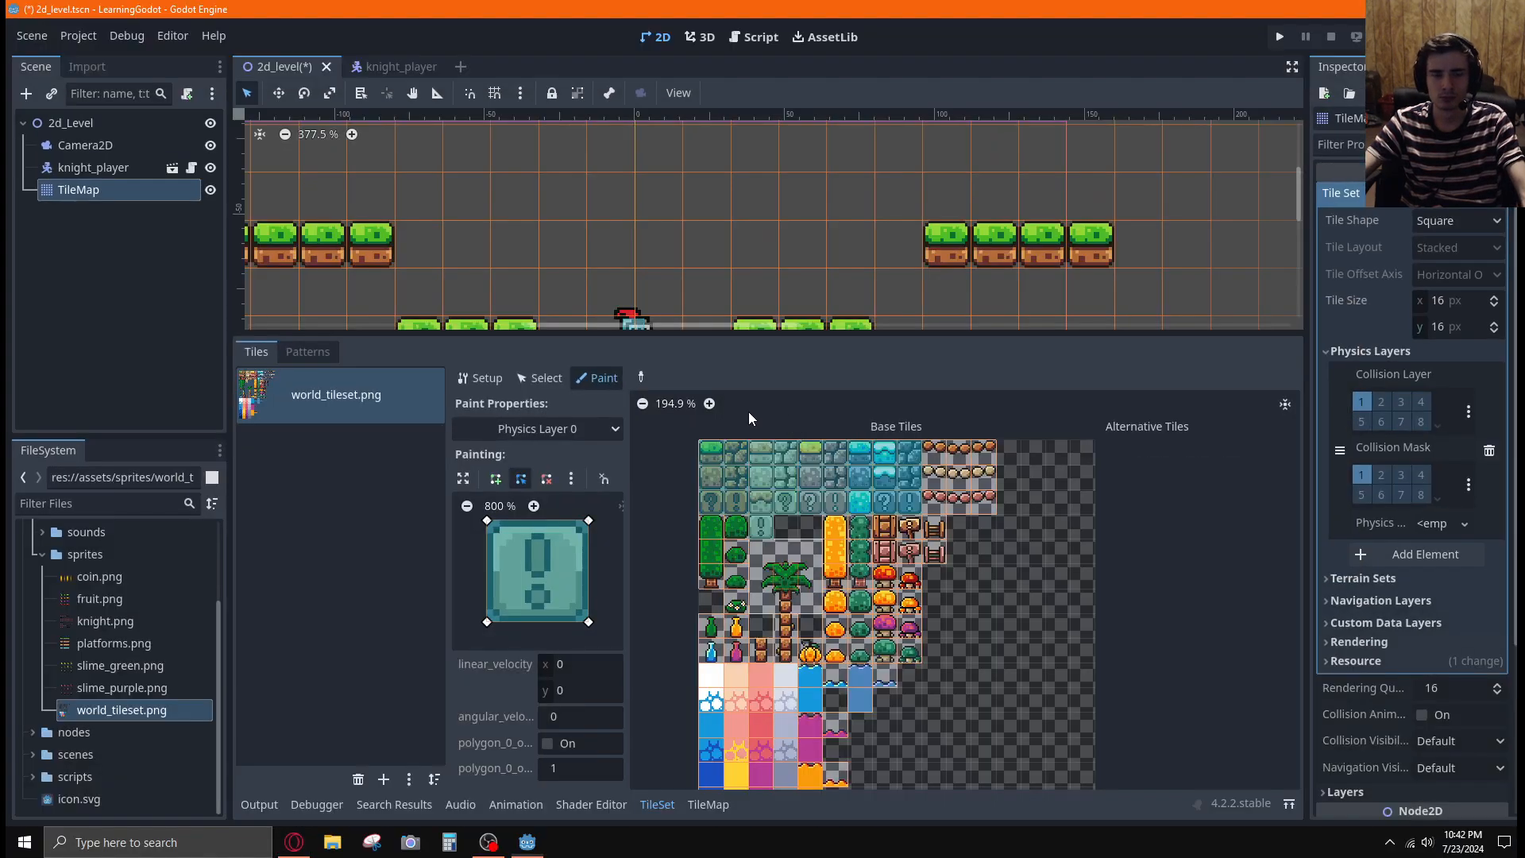
click(518, 481)
key(alt+Tab)
click(1152, 425)
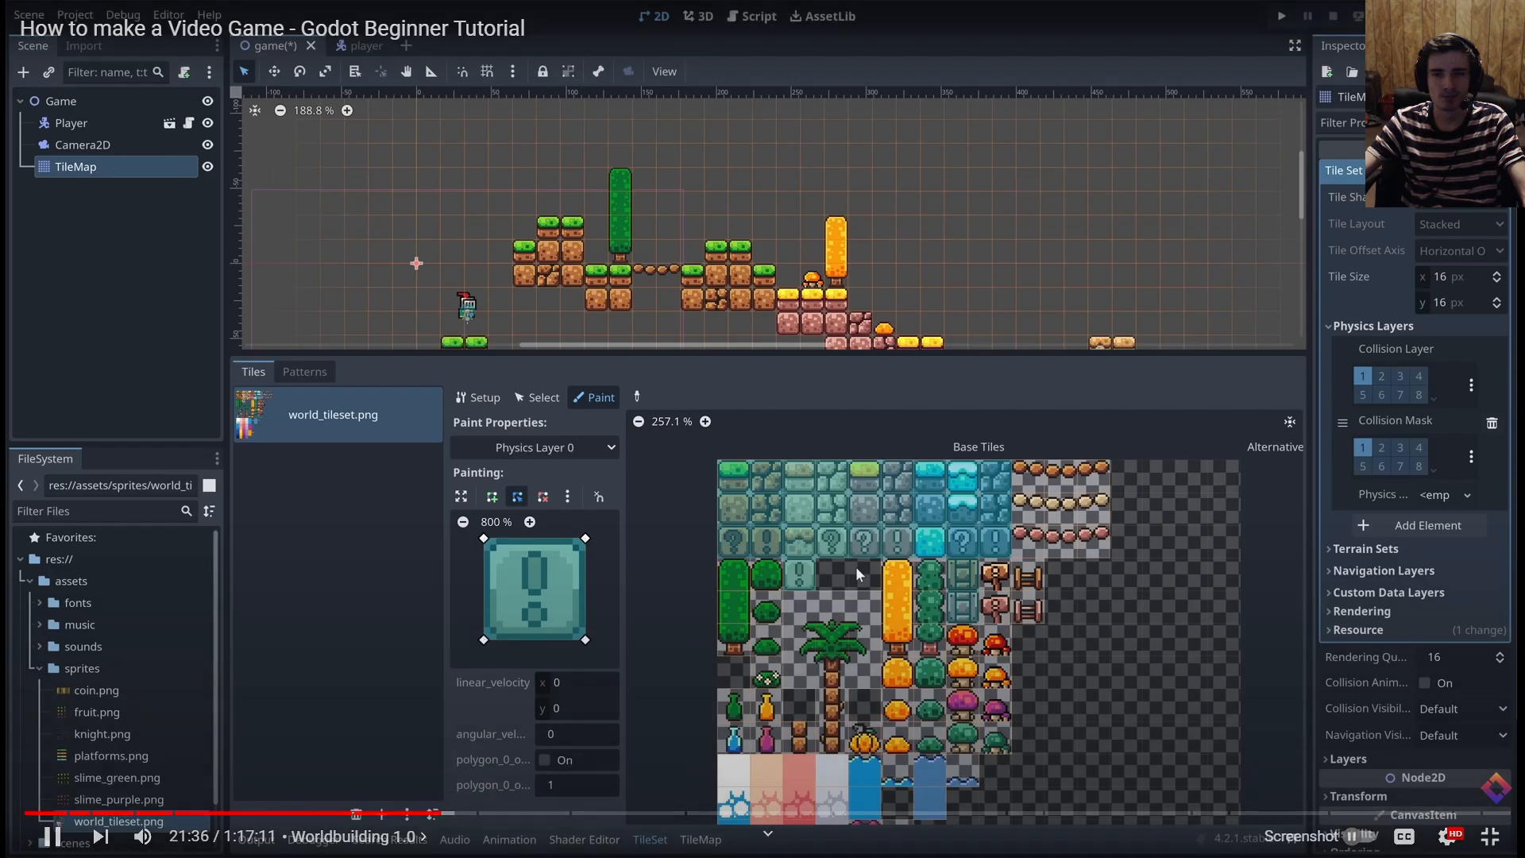
click(1130, 421)
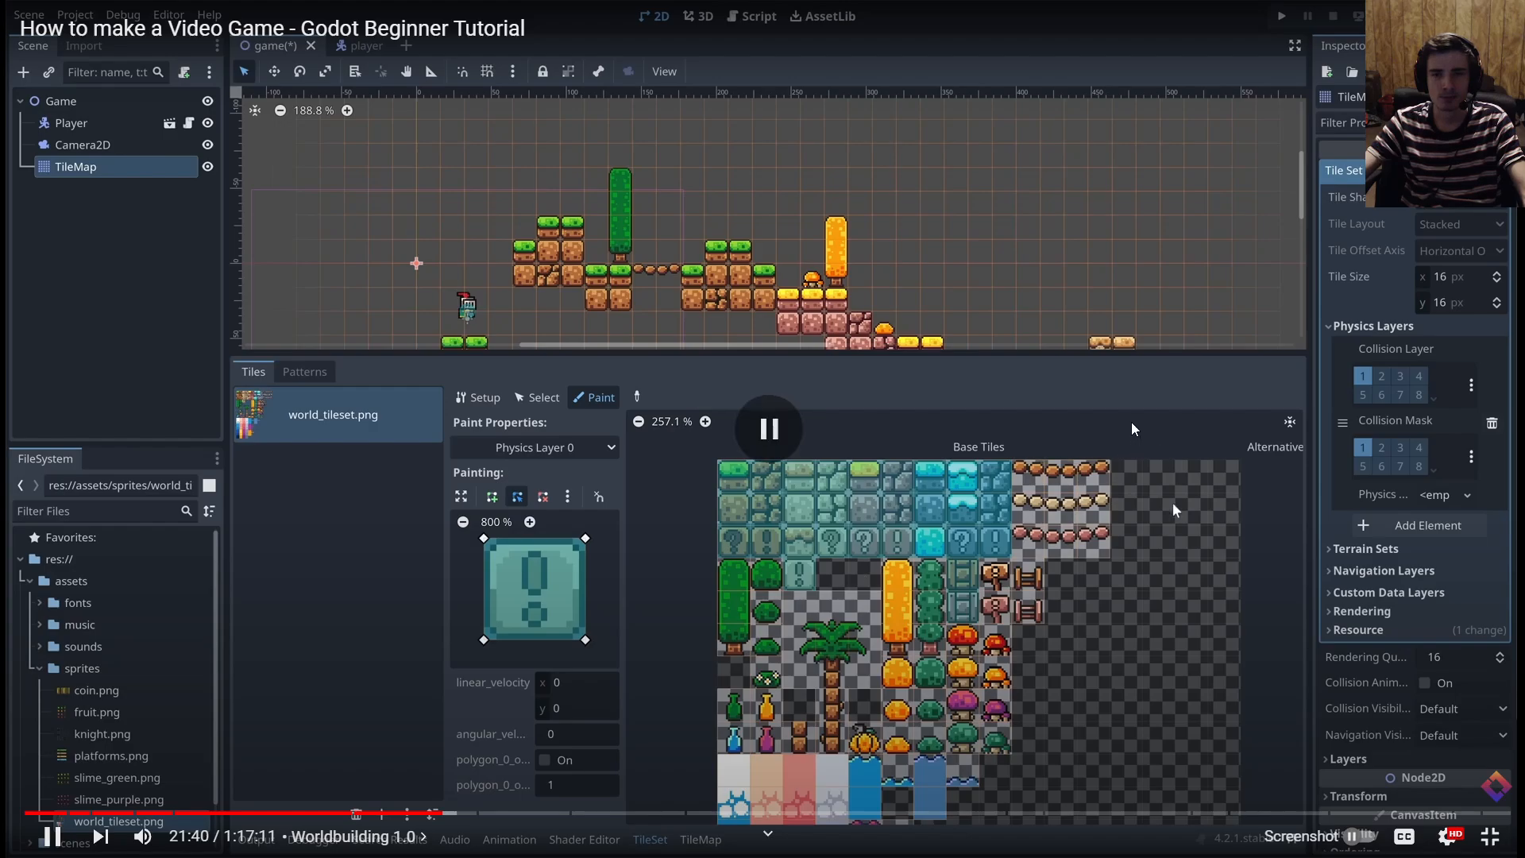
Back in the Godot editor, paint the full-square collision onto the two wooden crate tiles
key(alt+Tab)
click(886, 539)
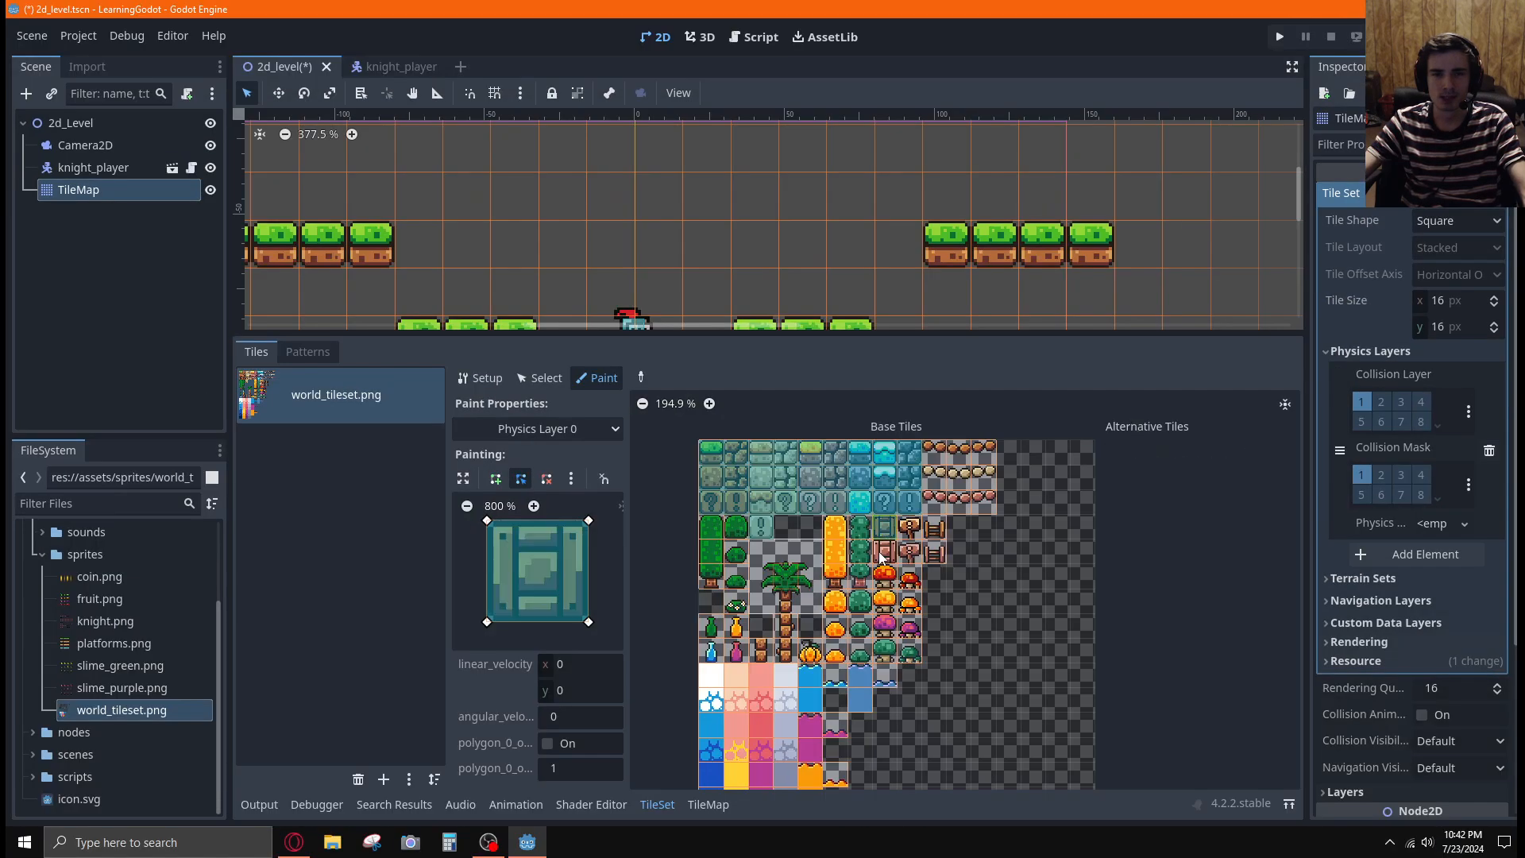
middle_drag(1024, 562, 985, 536)
scroll(985, 536, up, 2)
key(alt+Tab)
click(931, 496)
key(alt+Tab)
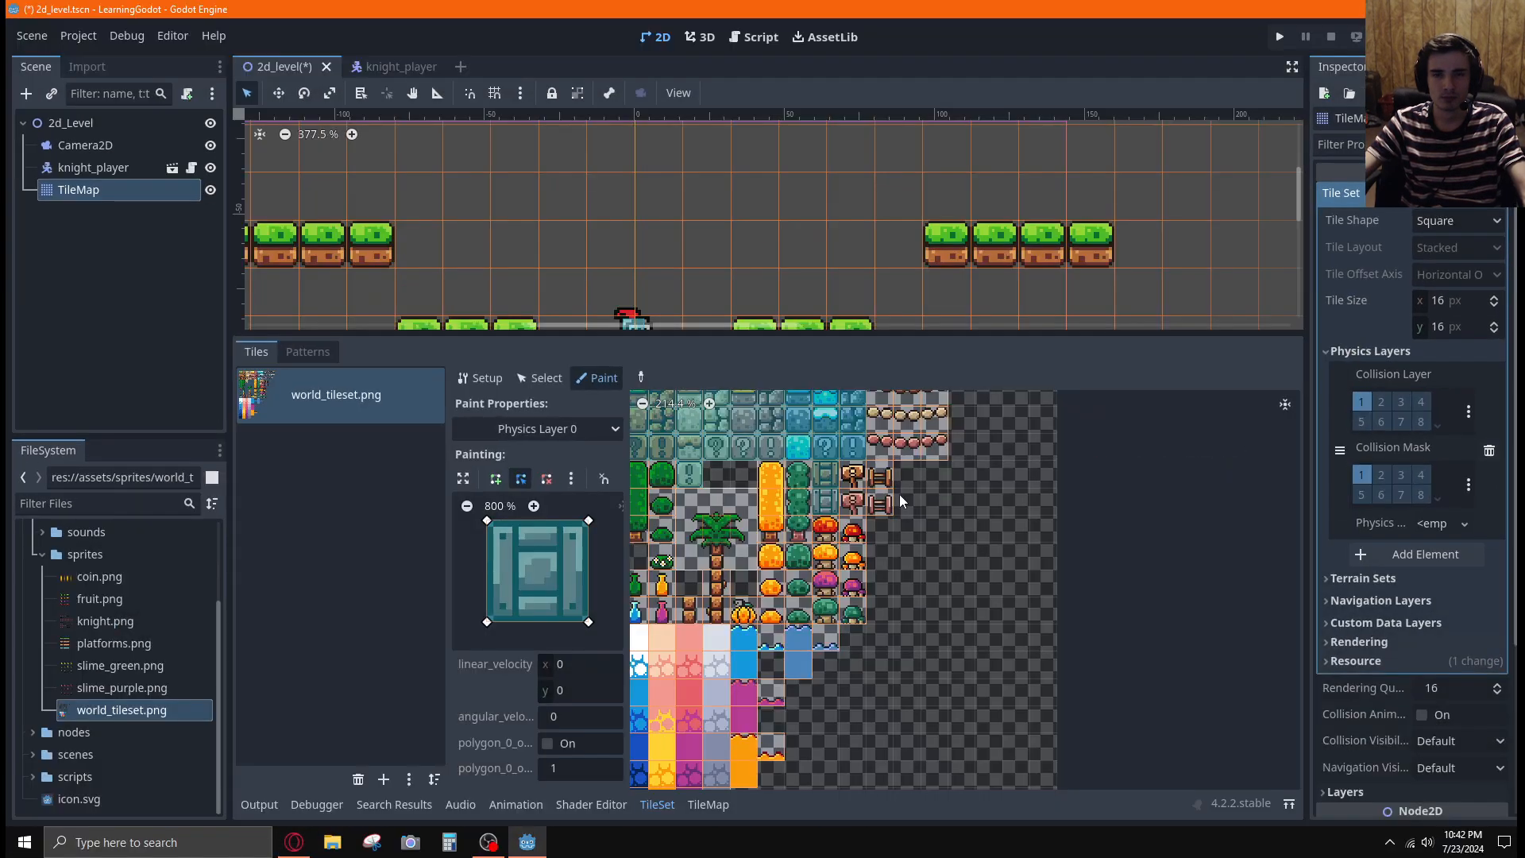
scroll(899, 494, down, 1)
middle_drag(955, 541, 1017, 522)
Watch in the tutorial video how the collision polygon is trimmed to the middle bridge tile and painted on all three bridge rows
key(alt+Tab)
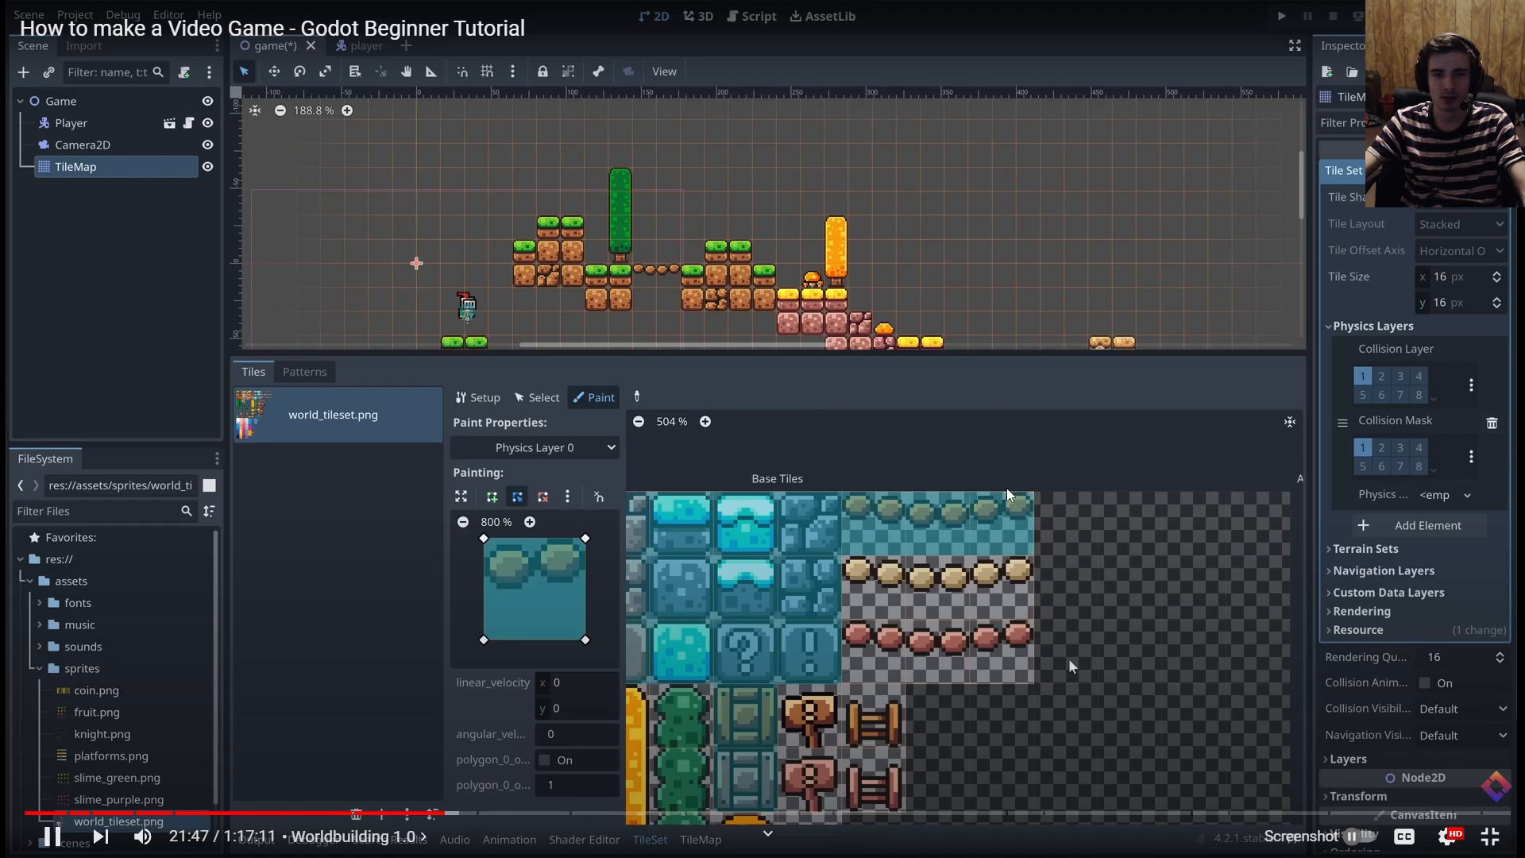
key(alt+Tab)
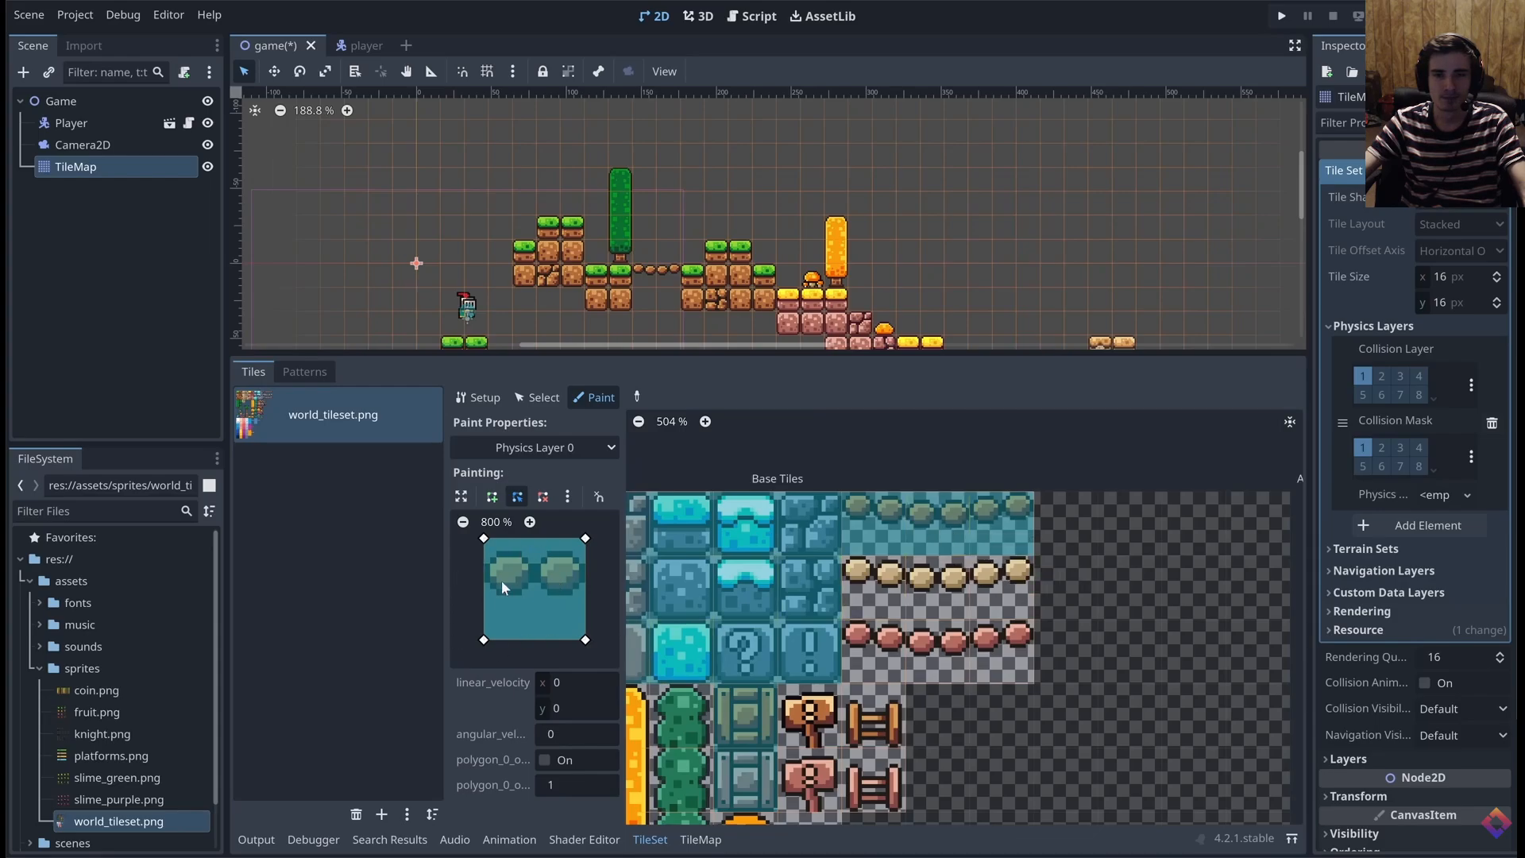
drag(485, 540, 484, 554)
drag(586, 540, 586, 550)
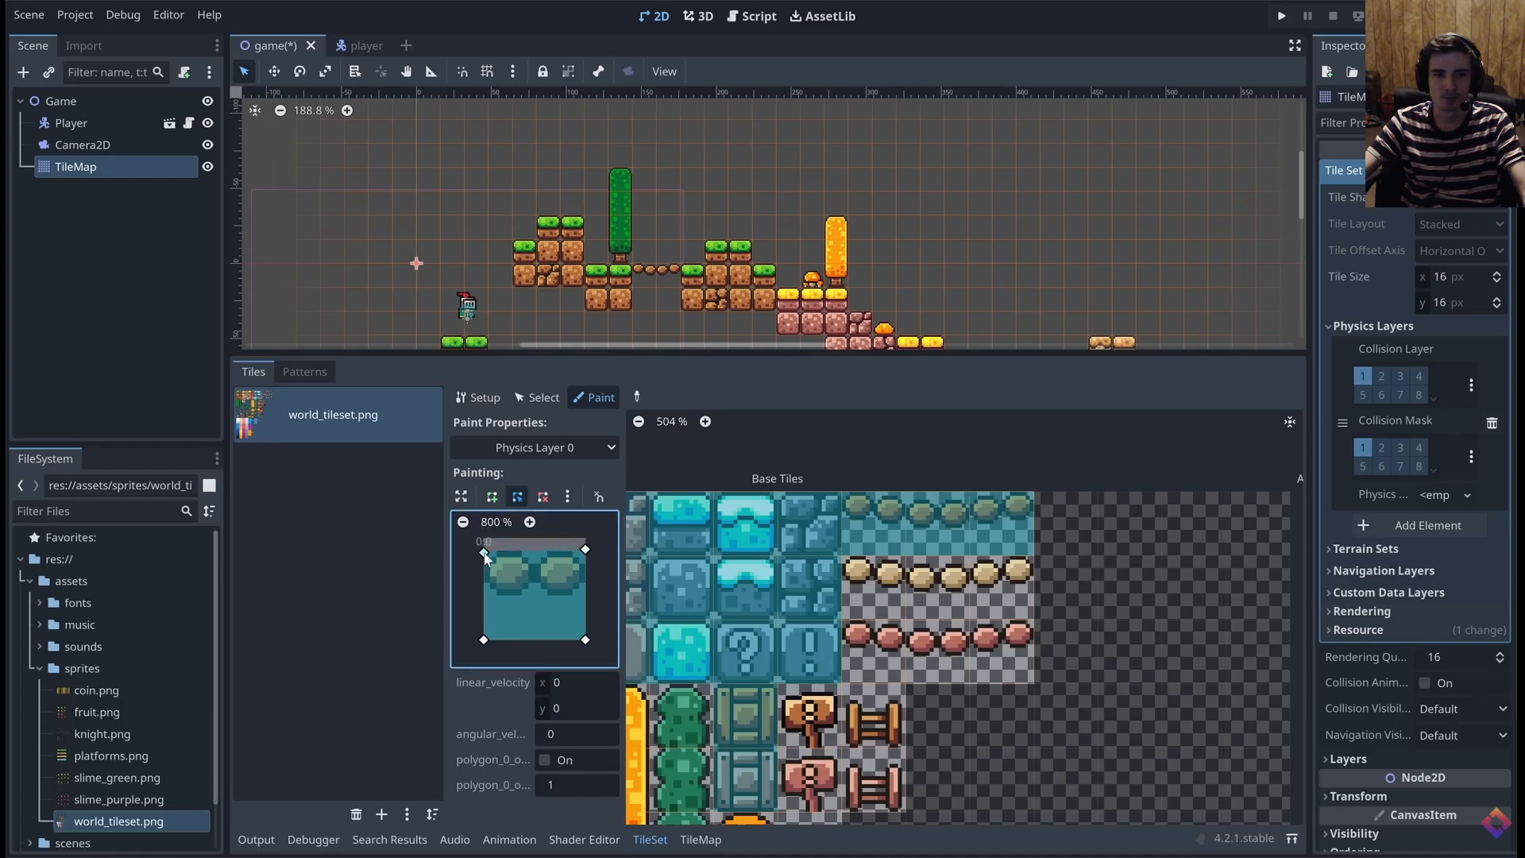
click(517, 549)
drag(518, 550, 513, 544)
drag(484, 640, 484, 595)
drag(586, 640, 588, 594)
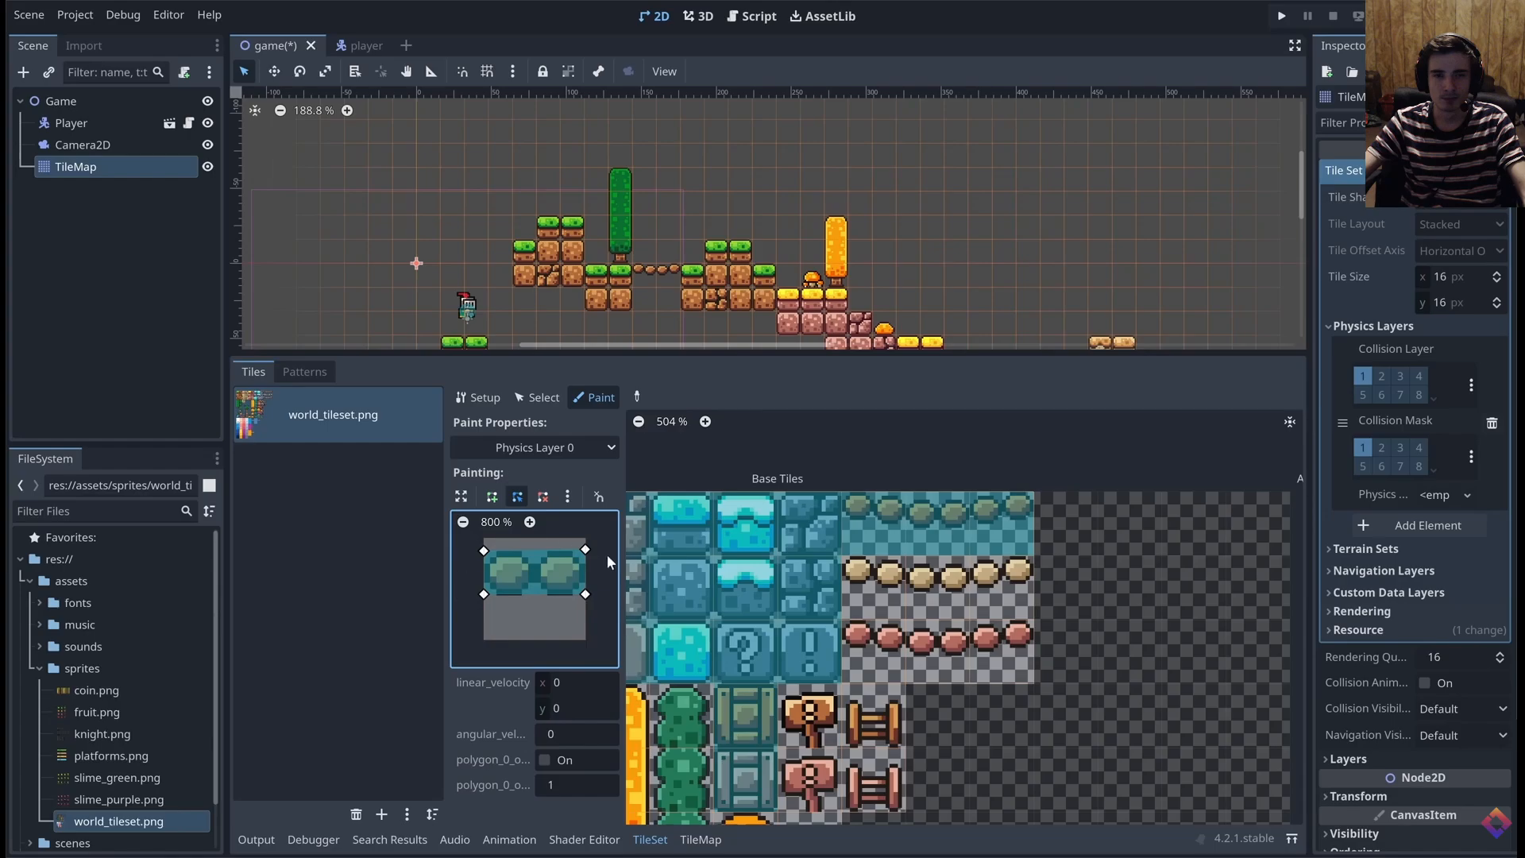
click(939, 526)
click(938, 585)
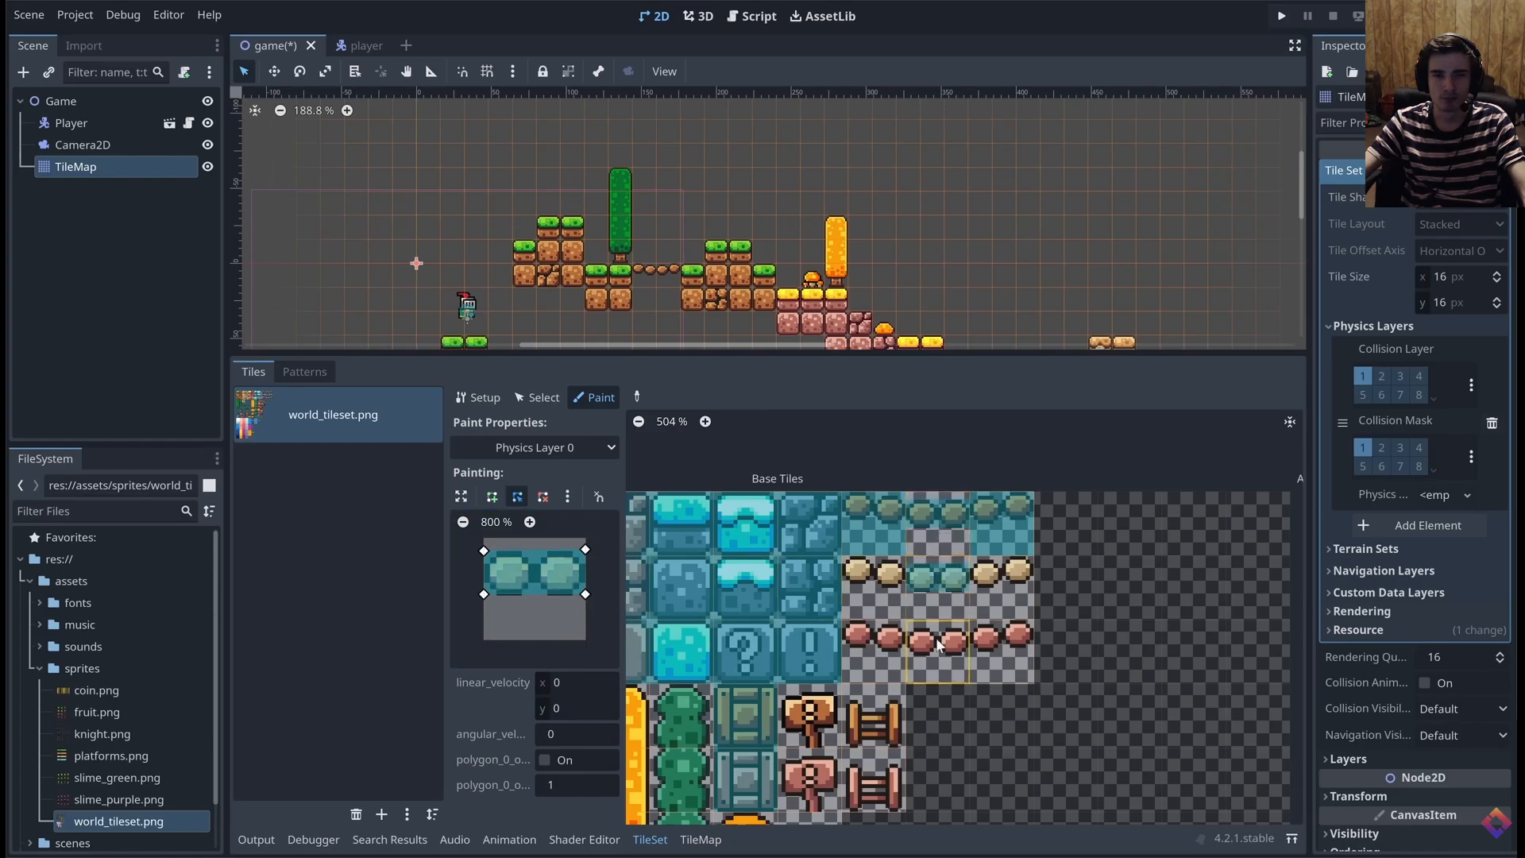
click(939, 640)
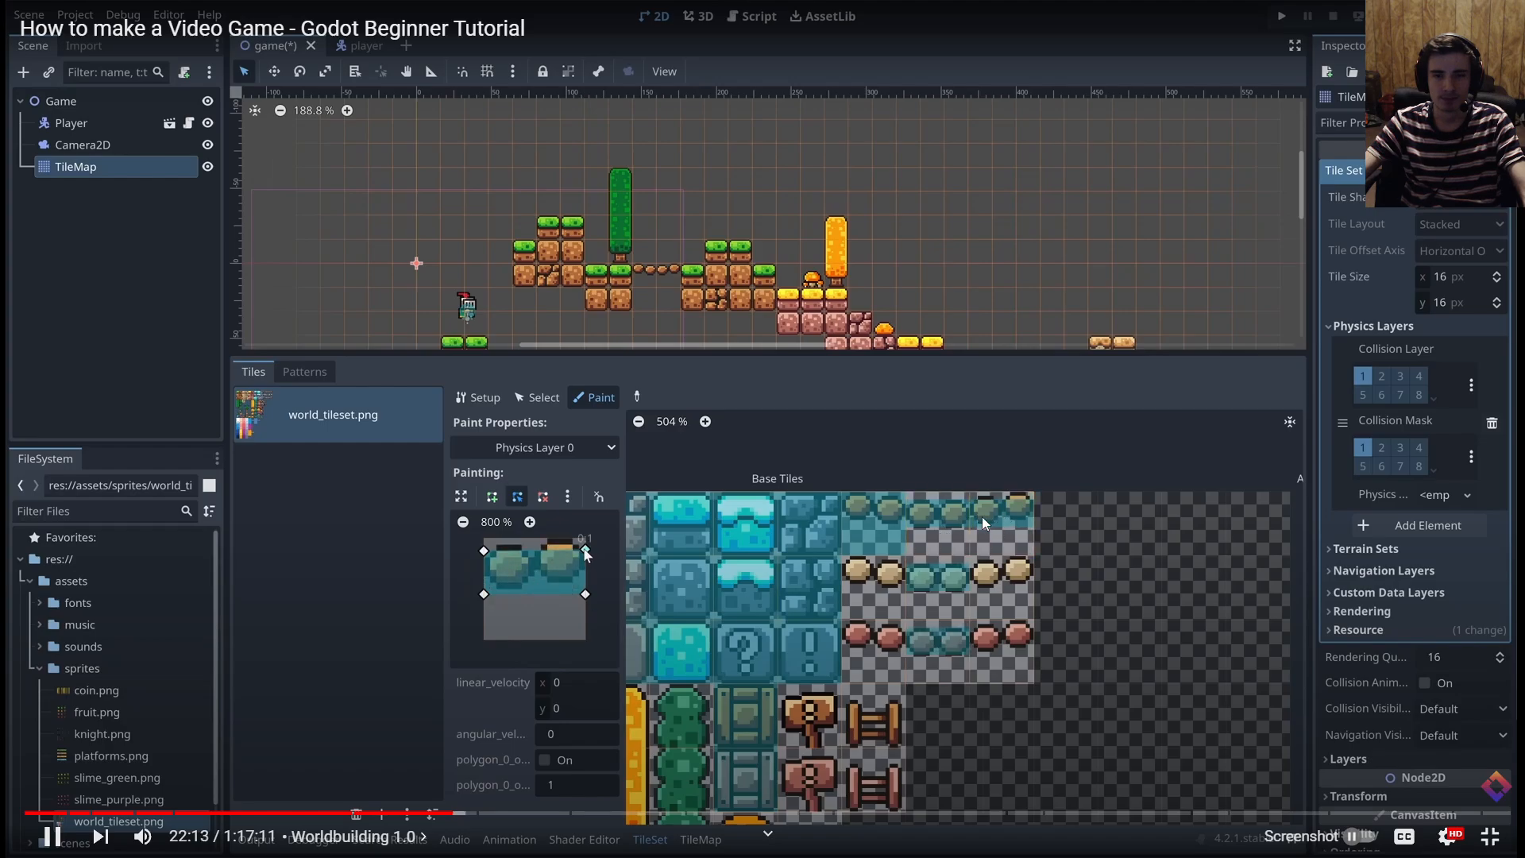
Watch how the tutorial slopes the polygon for the end bridge tiles, pause the video and return to the Godot editor
drag(585, 550, 586, 537)
drag(585, 594, 586, 582)
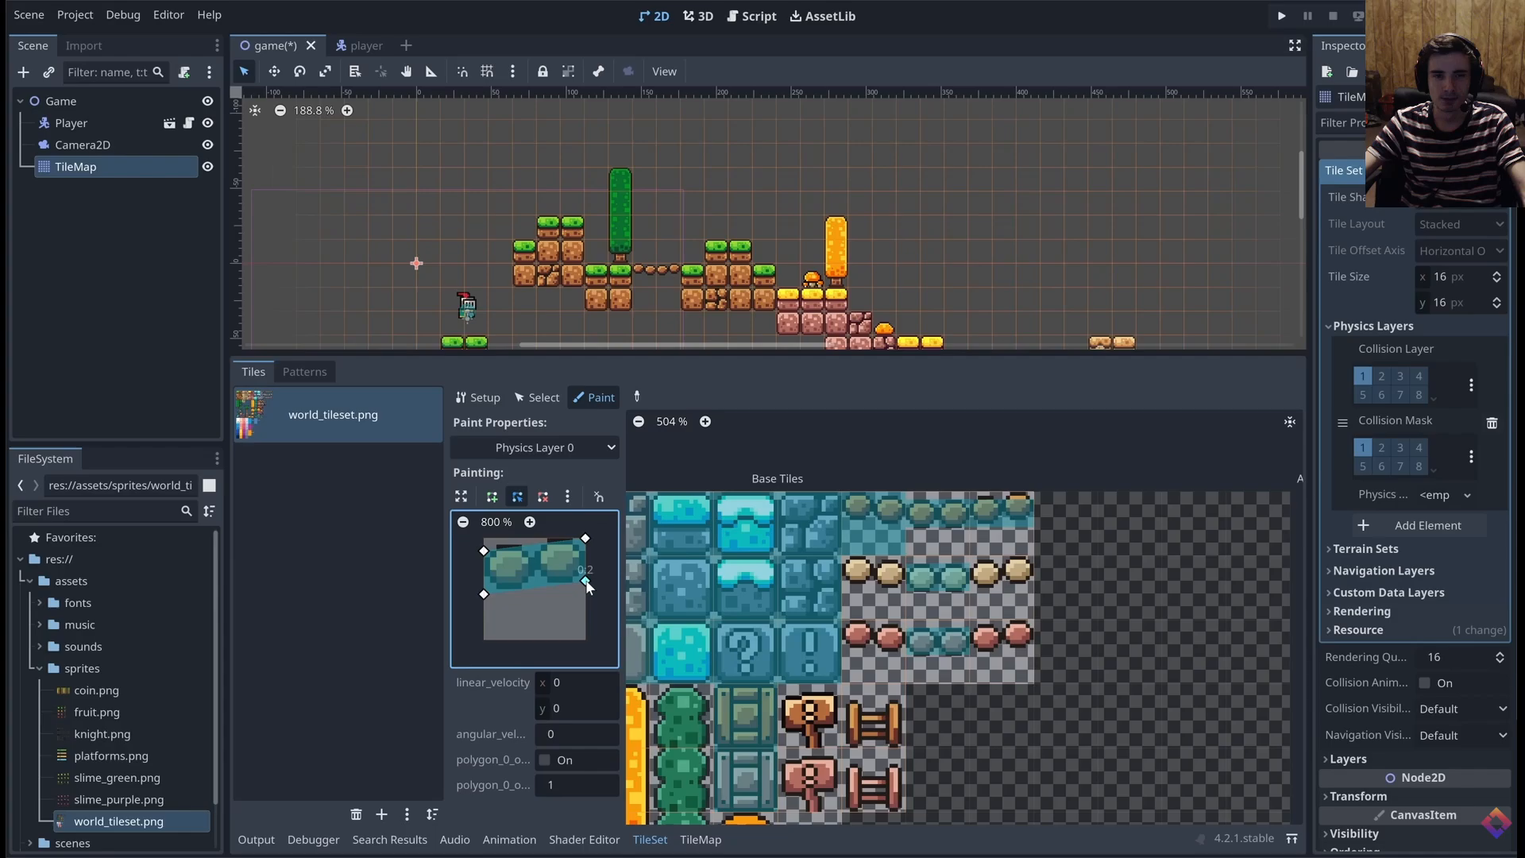
drag(1002, 524, 1012, 641)
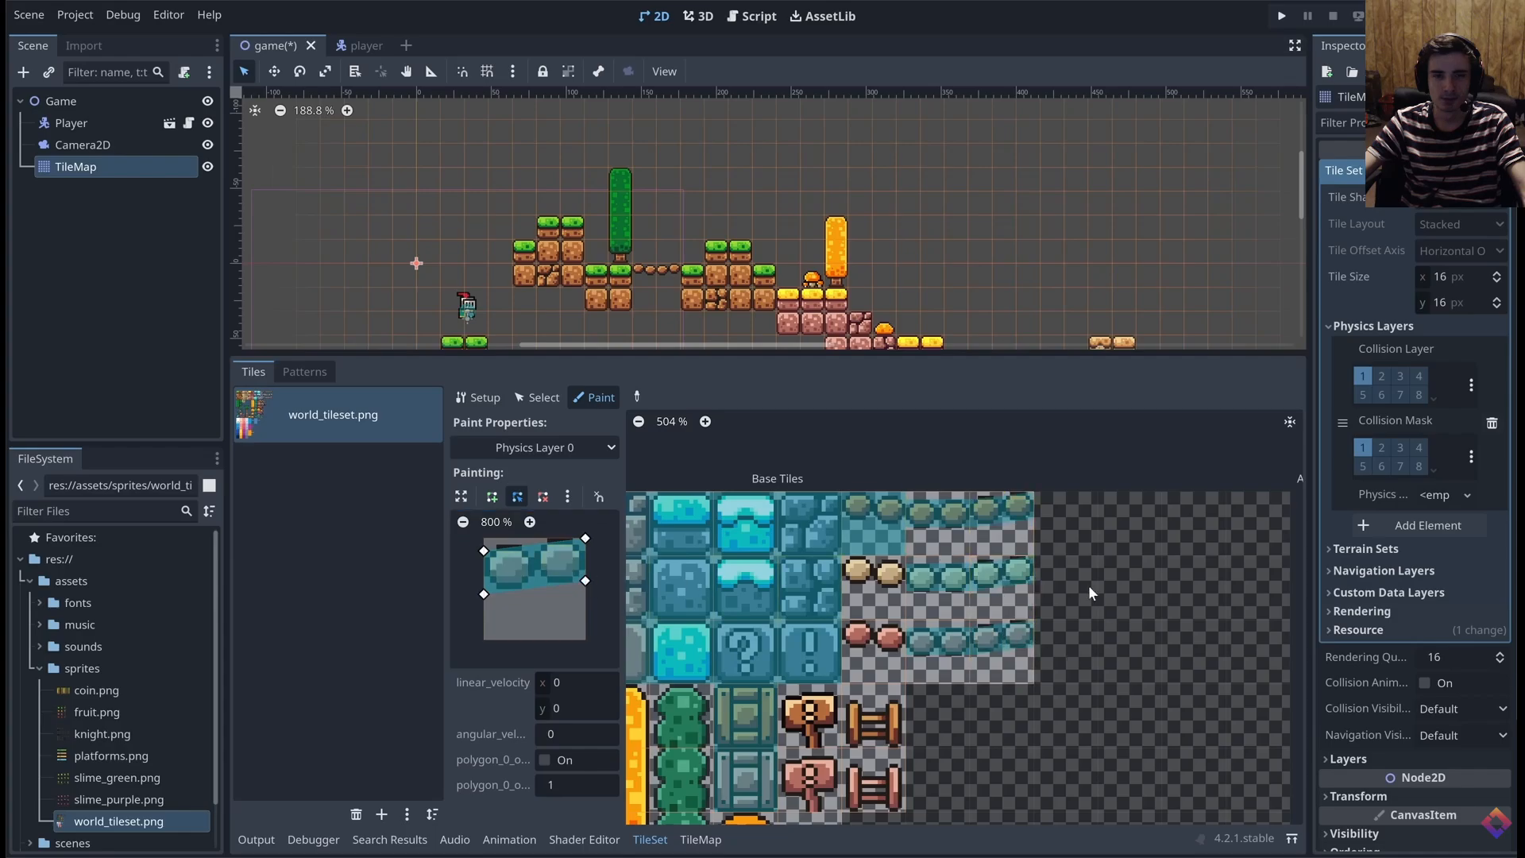
key(space)
key(alt+Tab)
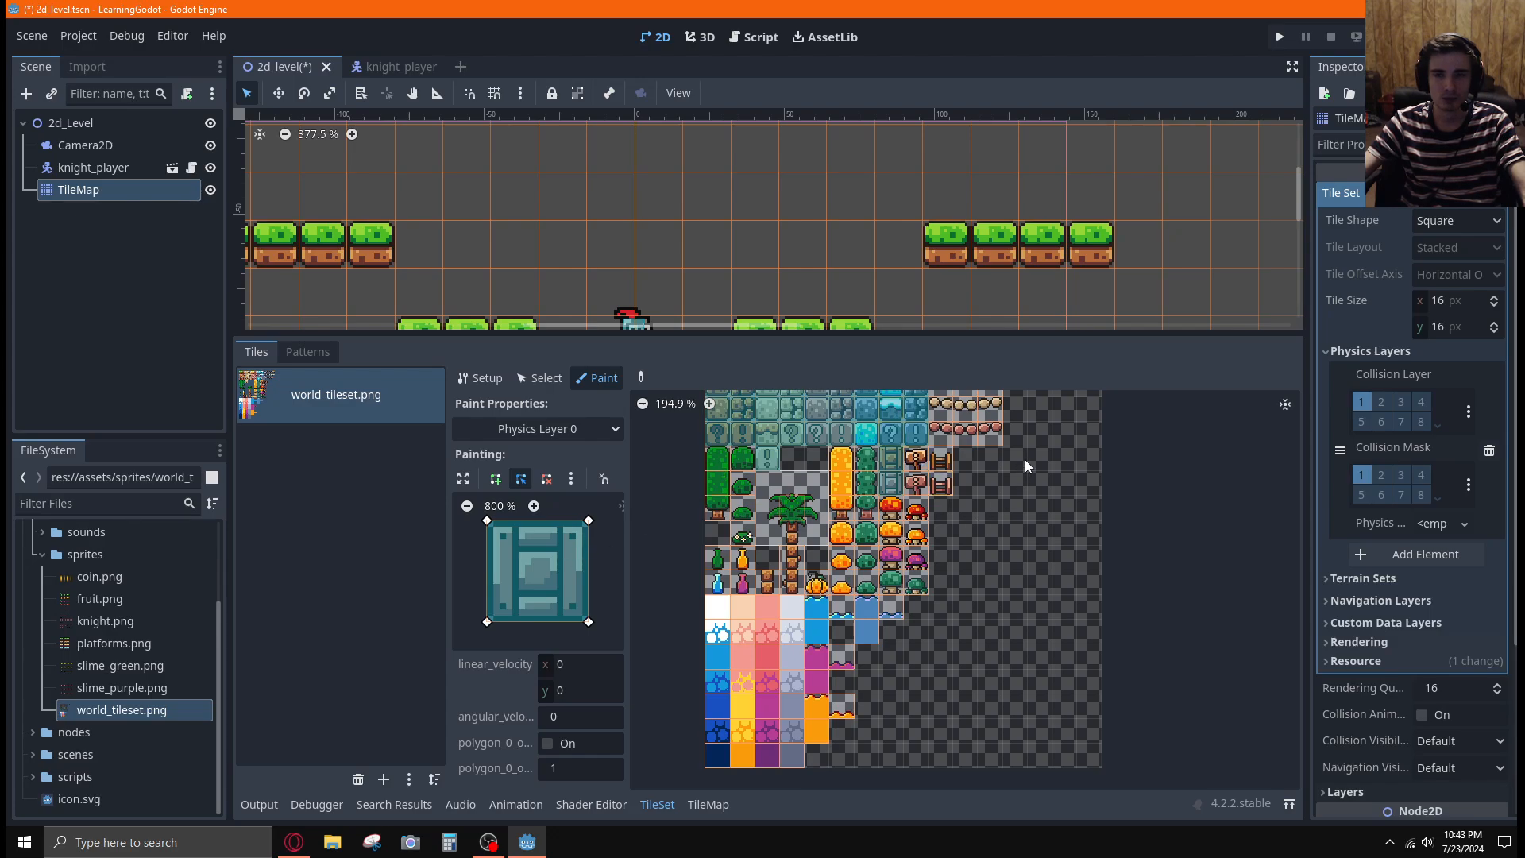
Paint the full-square collision onto the middle bridge tiles of all three rows
scroll(983, 606, up, 5)
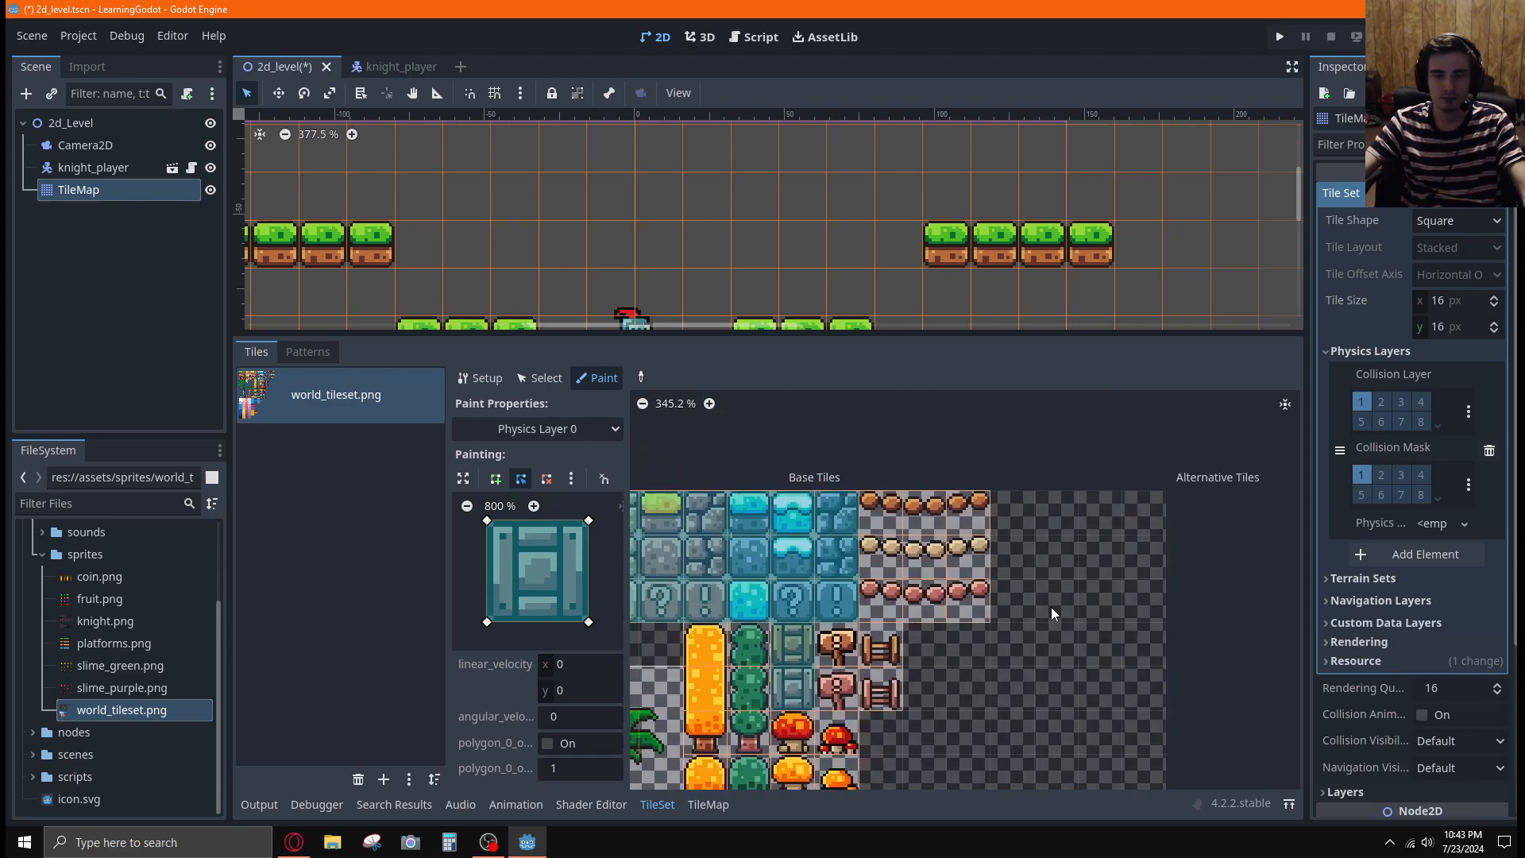
scroll(1051, 610, up, 2)
click(952, 576)
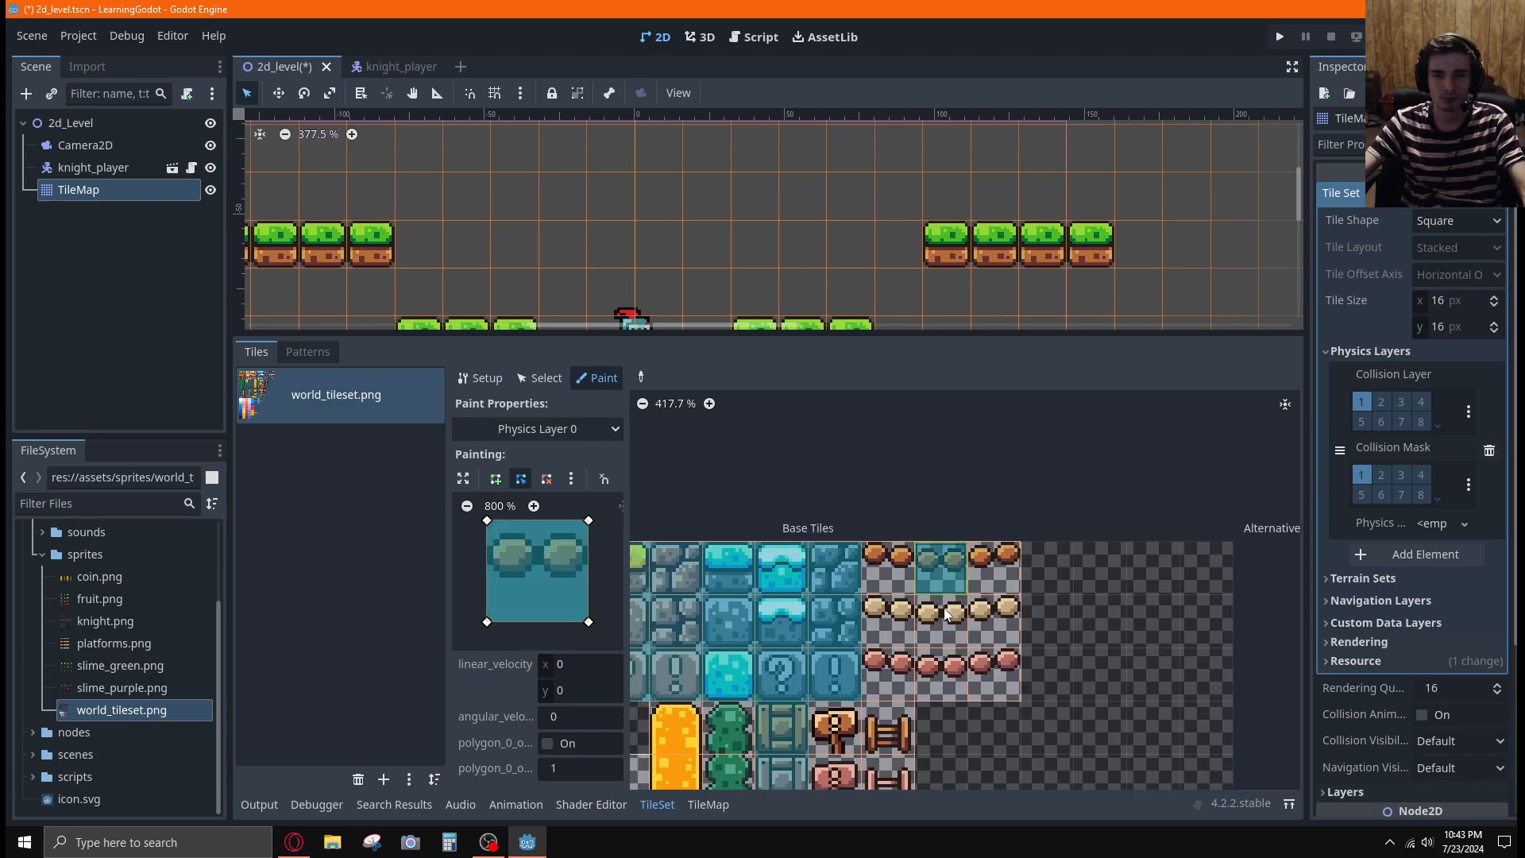
drag(947, 614, 945, 665)
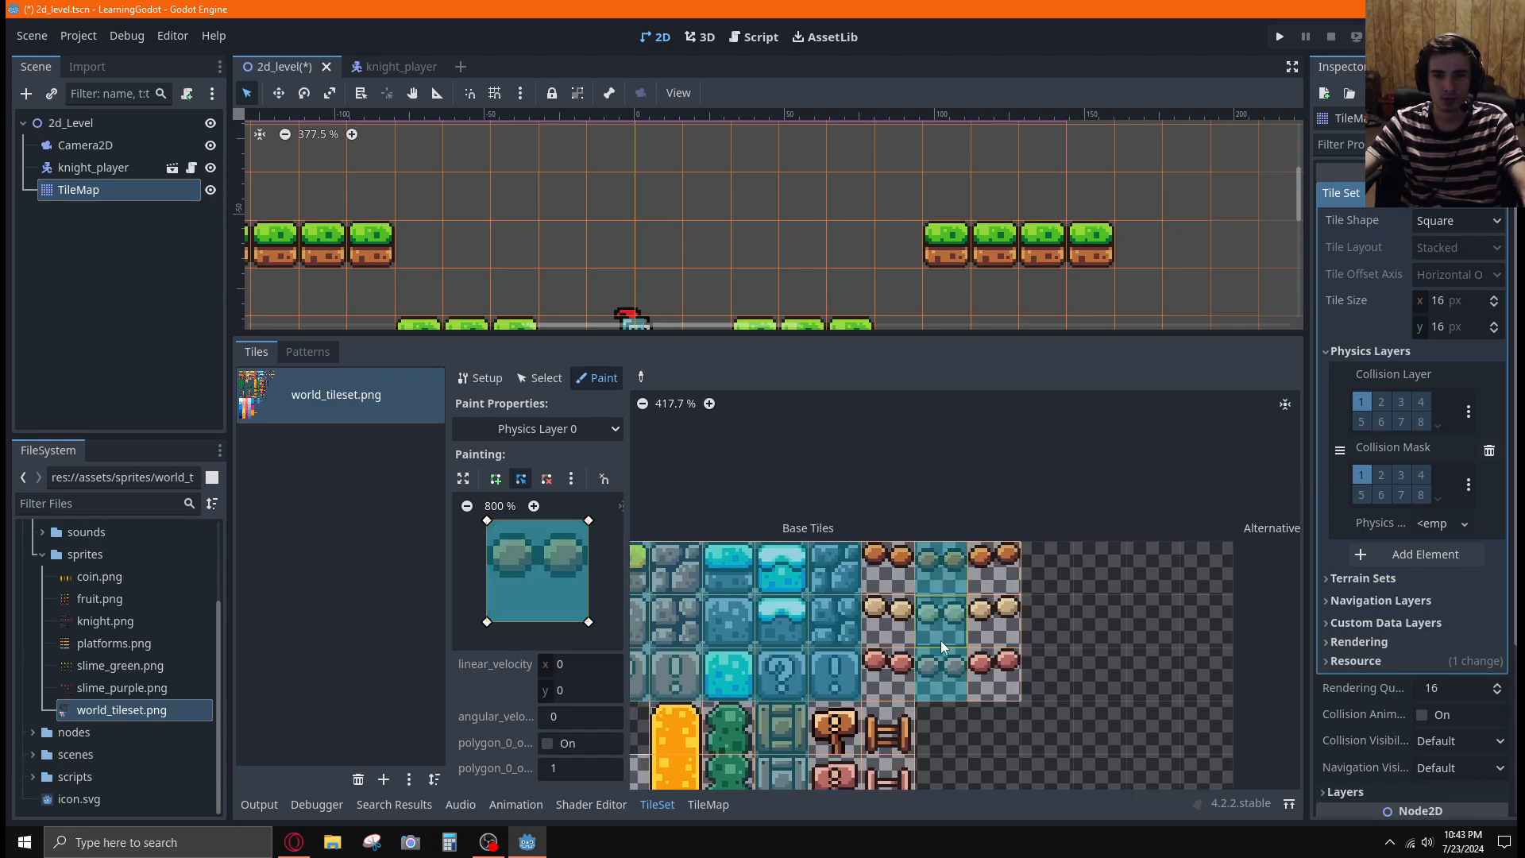
Clear the collision polygon and erase the painted collision from the middle bridge tiles in the two lower rows
key(c)
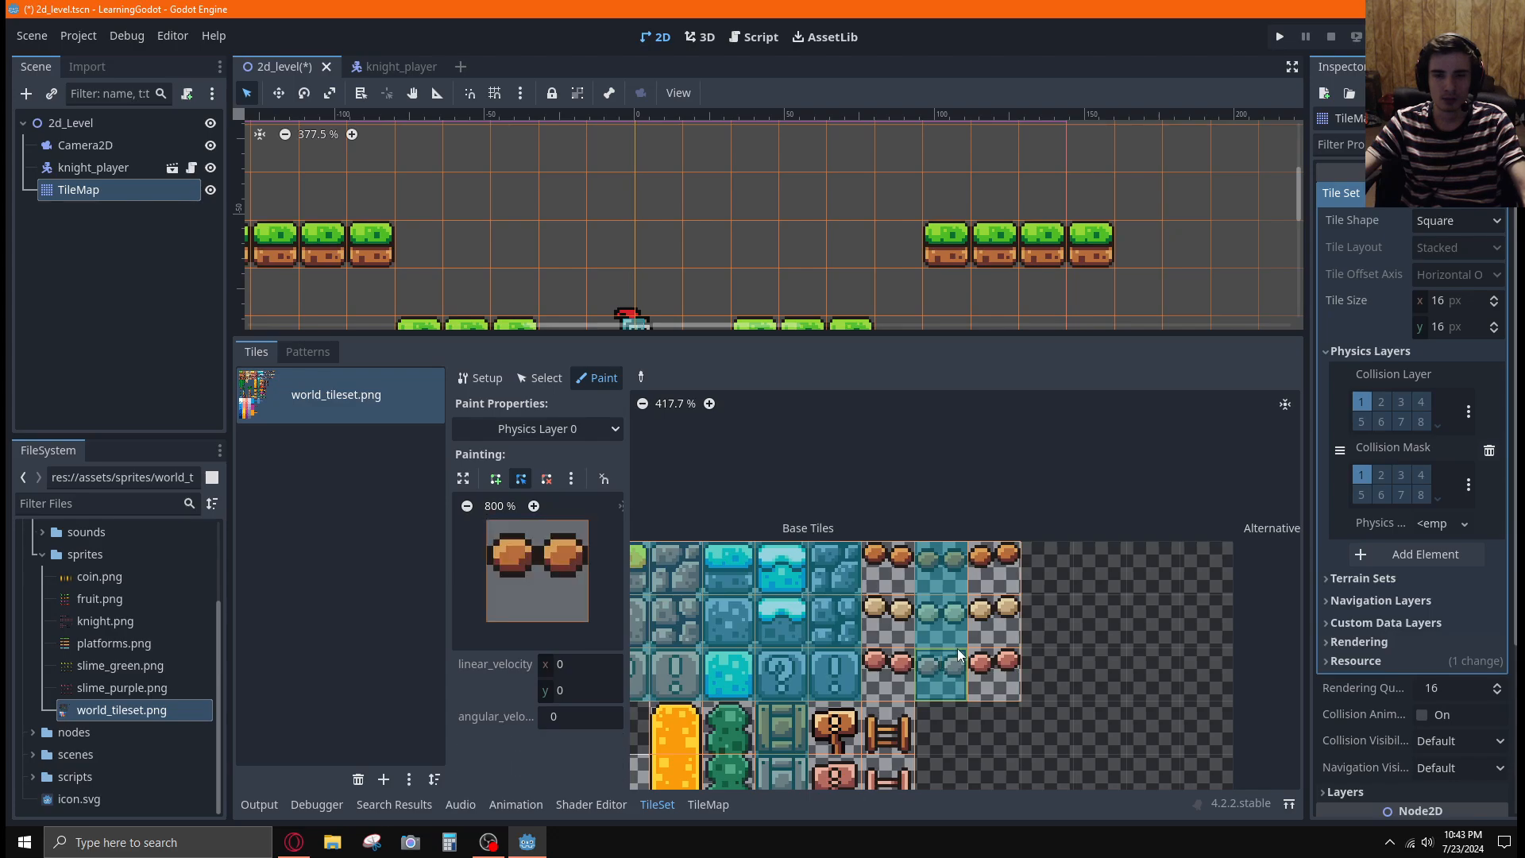
click(956, 649)
click(950, 630)
key(f)
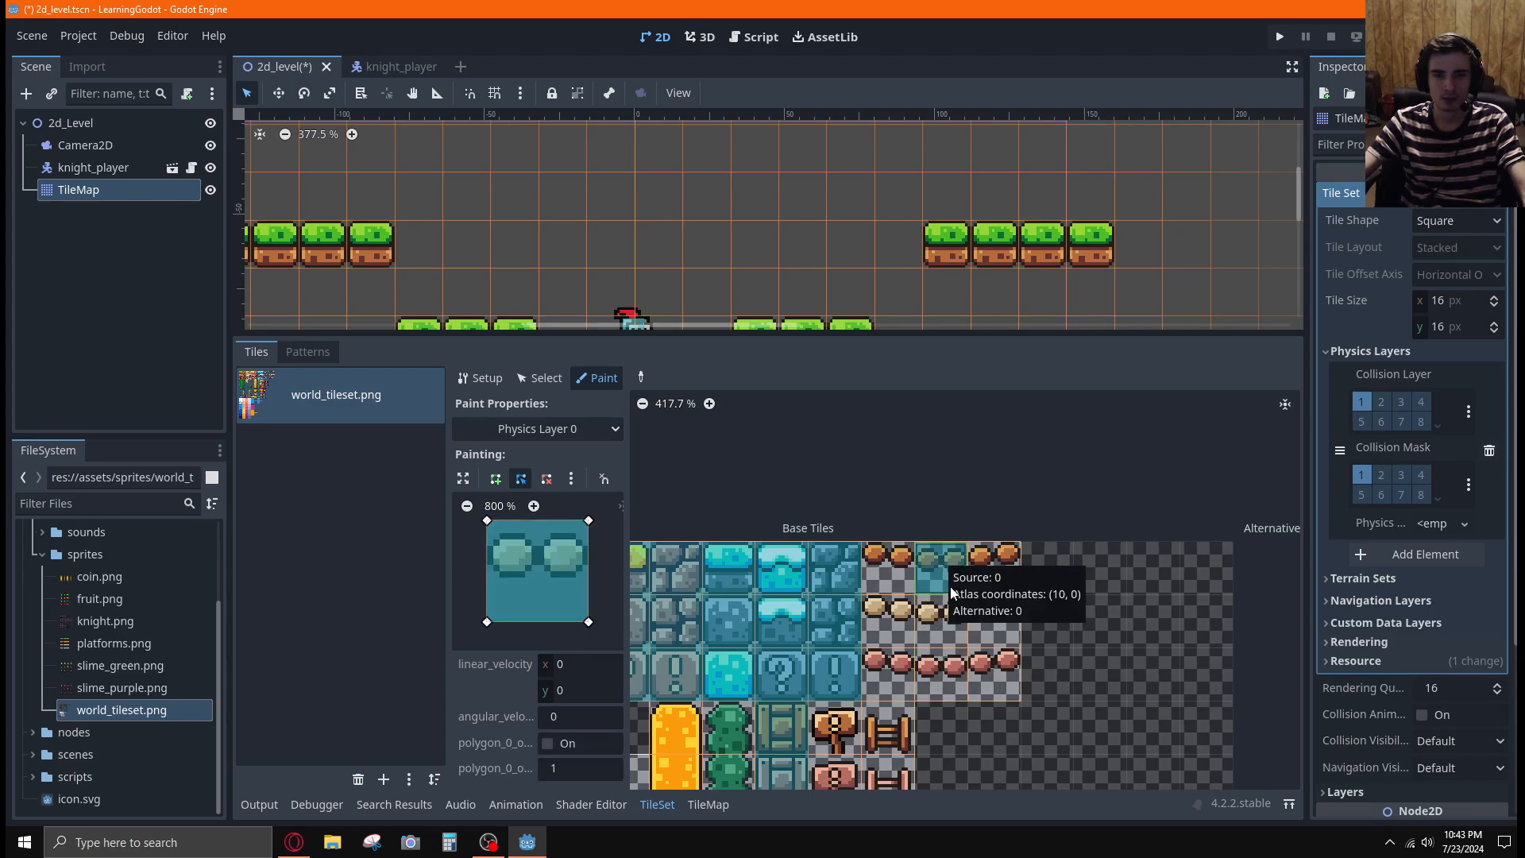
key(c)
Reset the collision polygon to the default tile shape and paint it onto the middle bridge tile in the first row
click(571, 478)
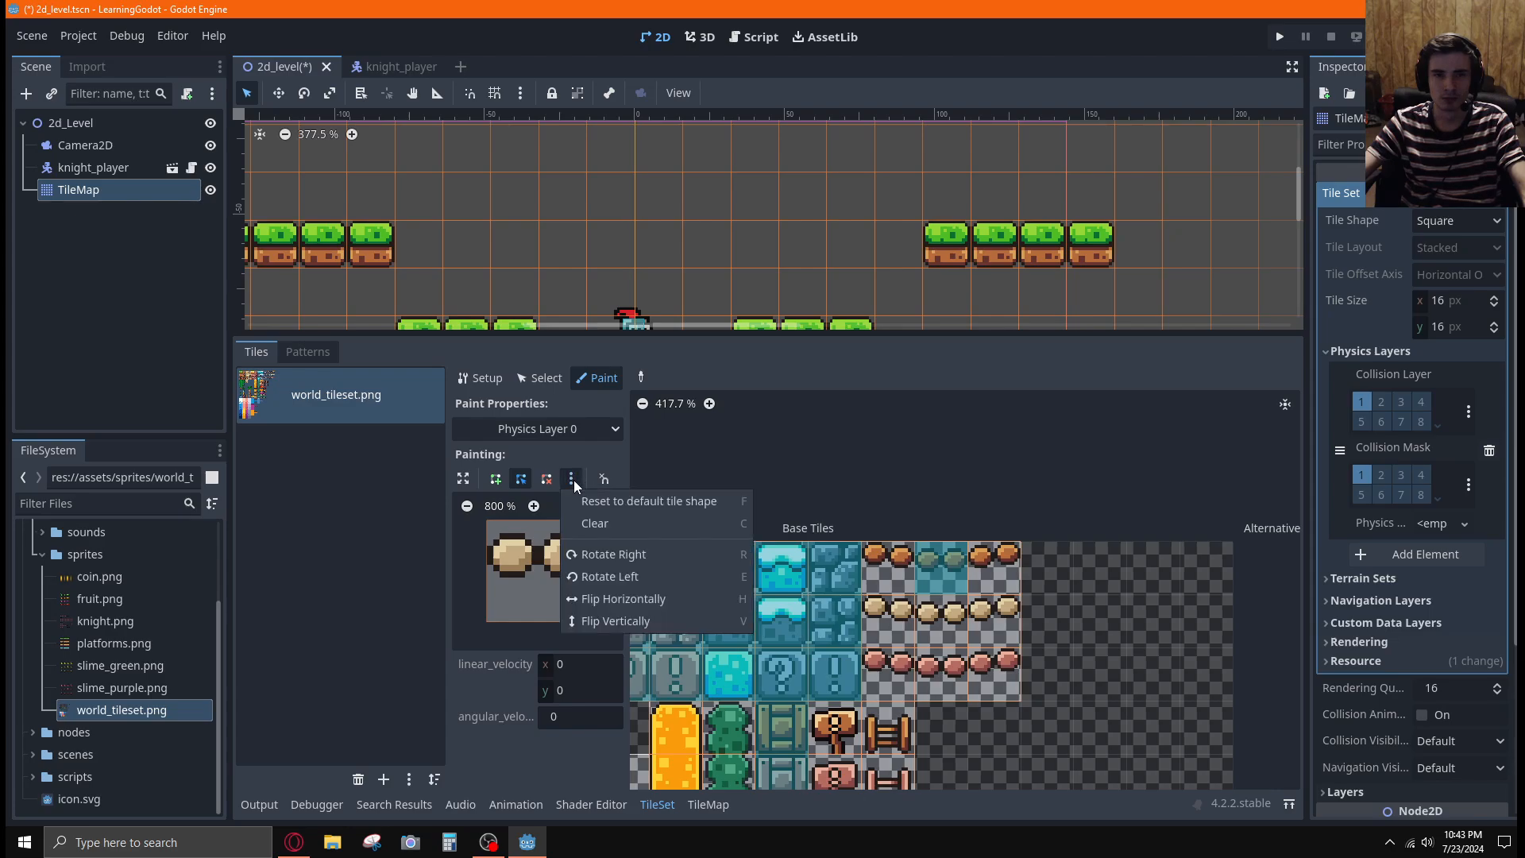
click(573, 480)
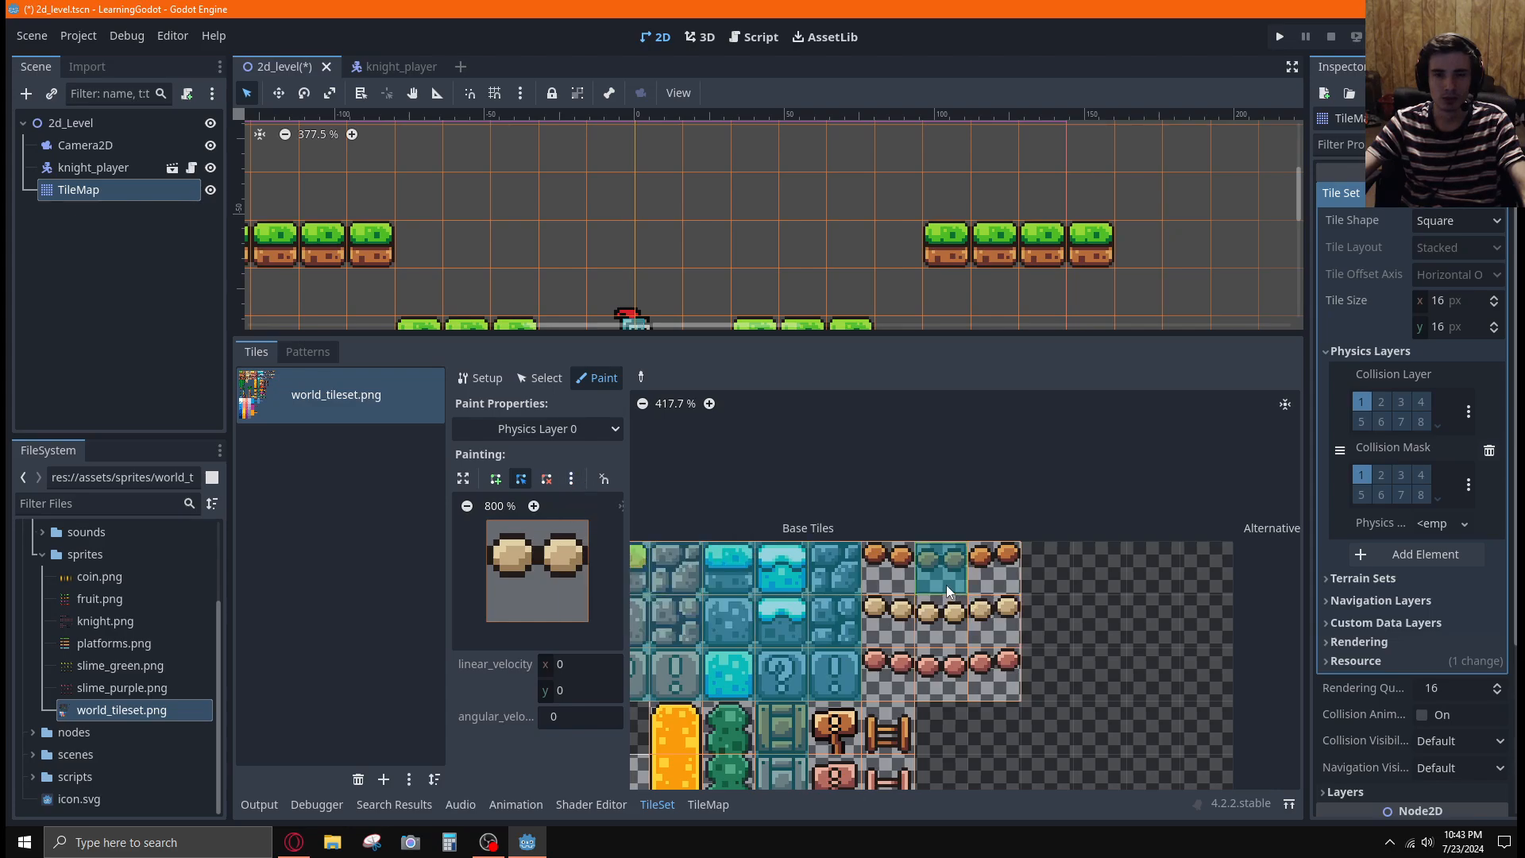
key(f)
click(936, 569)
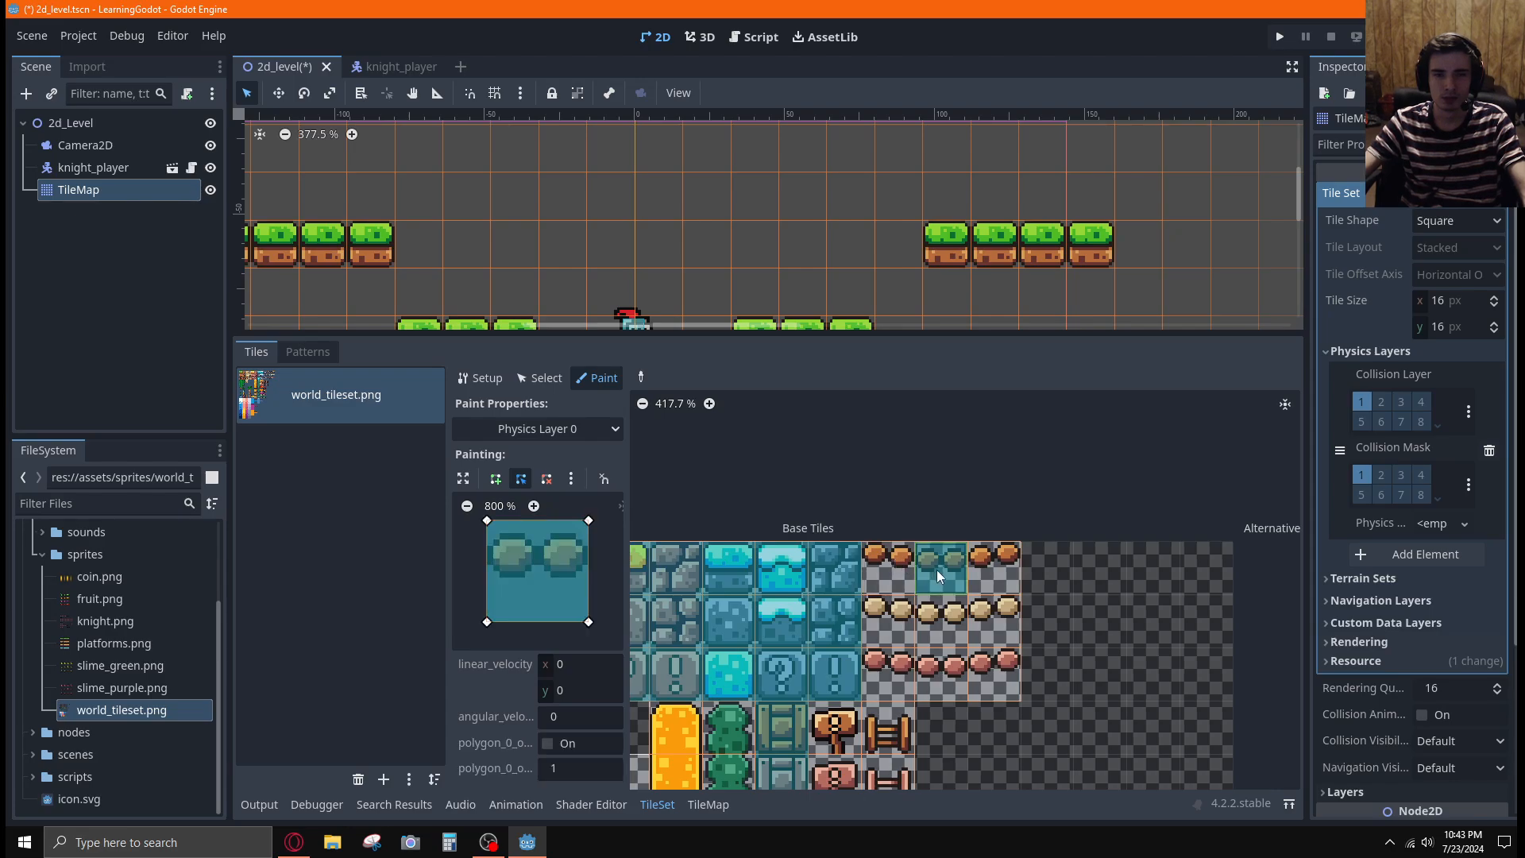
Raise both lower corners of the collision polygon to the underside of the bridge planks
drag(591, 628, 589, 583)
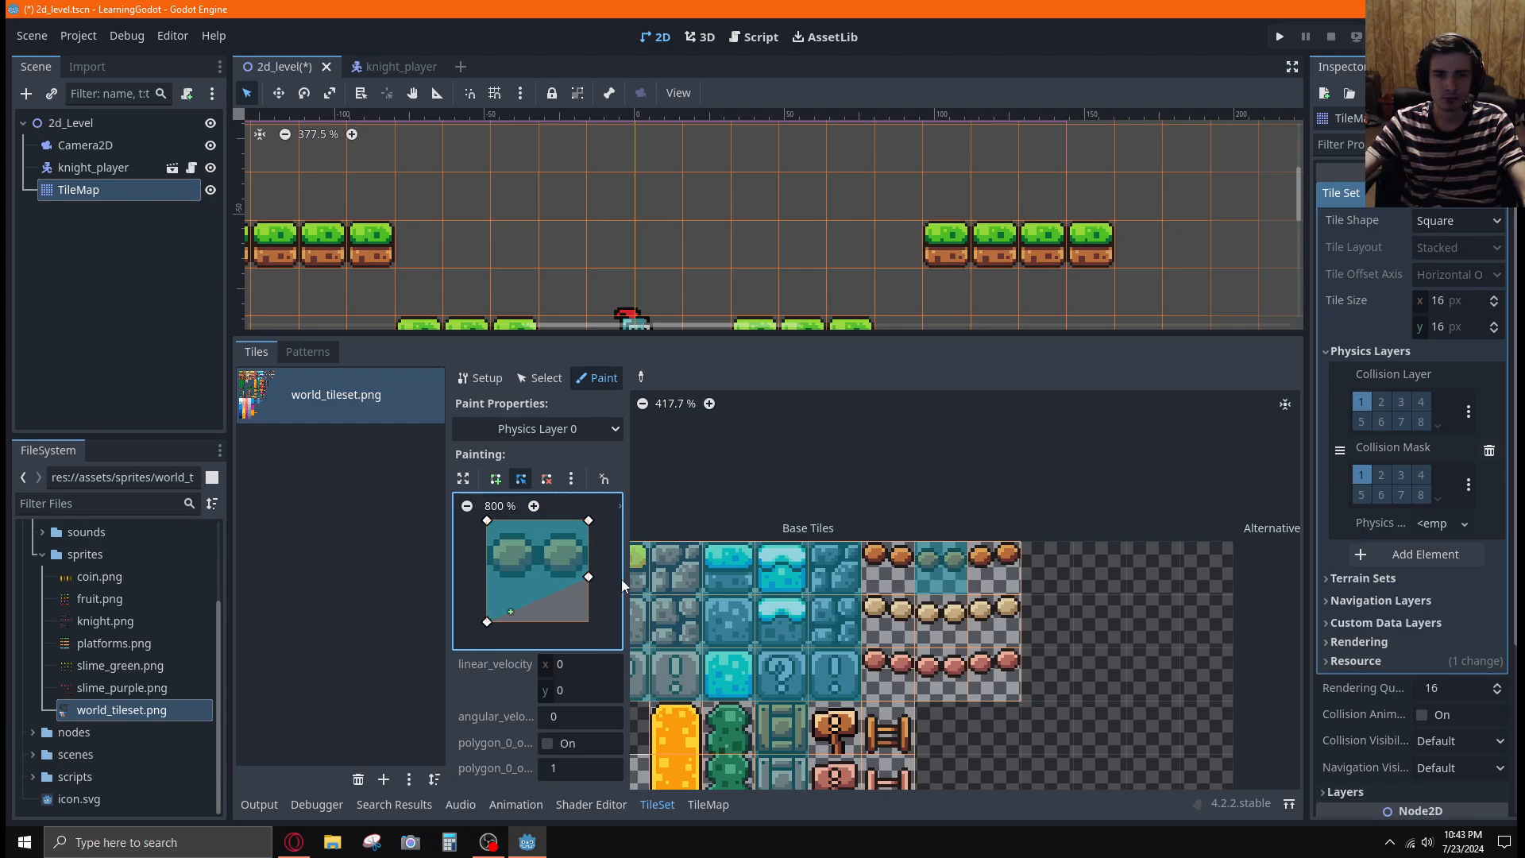
scroll(917, 564, up, 5)
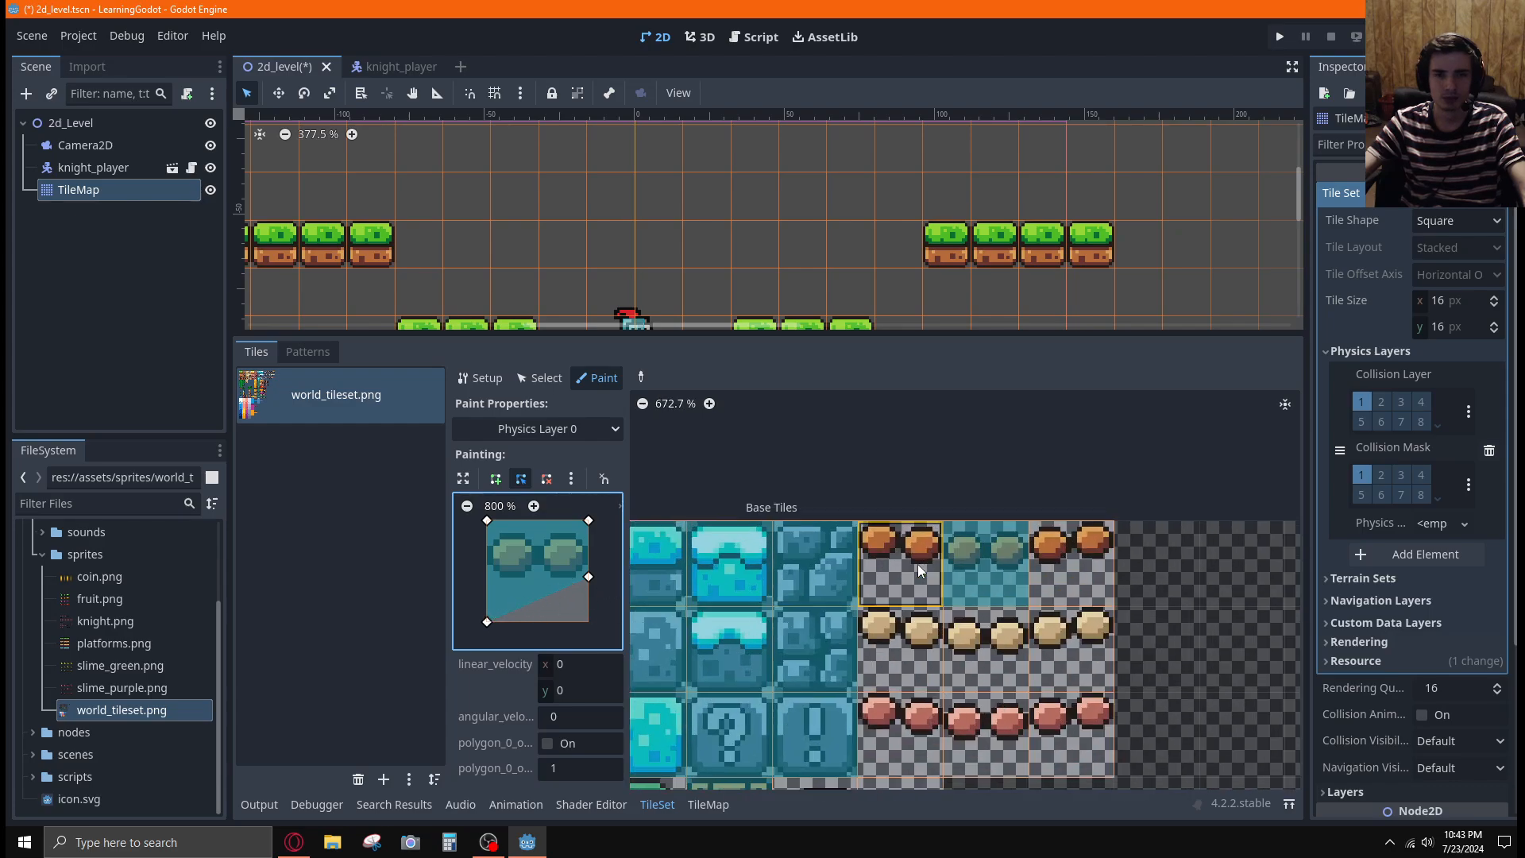
scroll(917, 564, down, 5)
scroll(992, 589, up, 1)
scroll(1044, 597, up, 1)
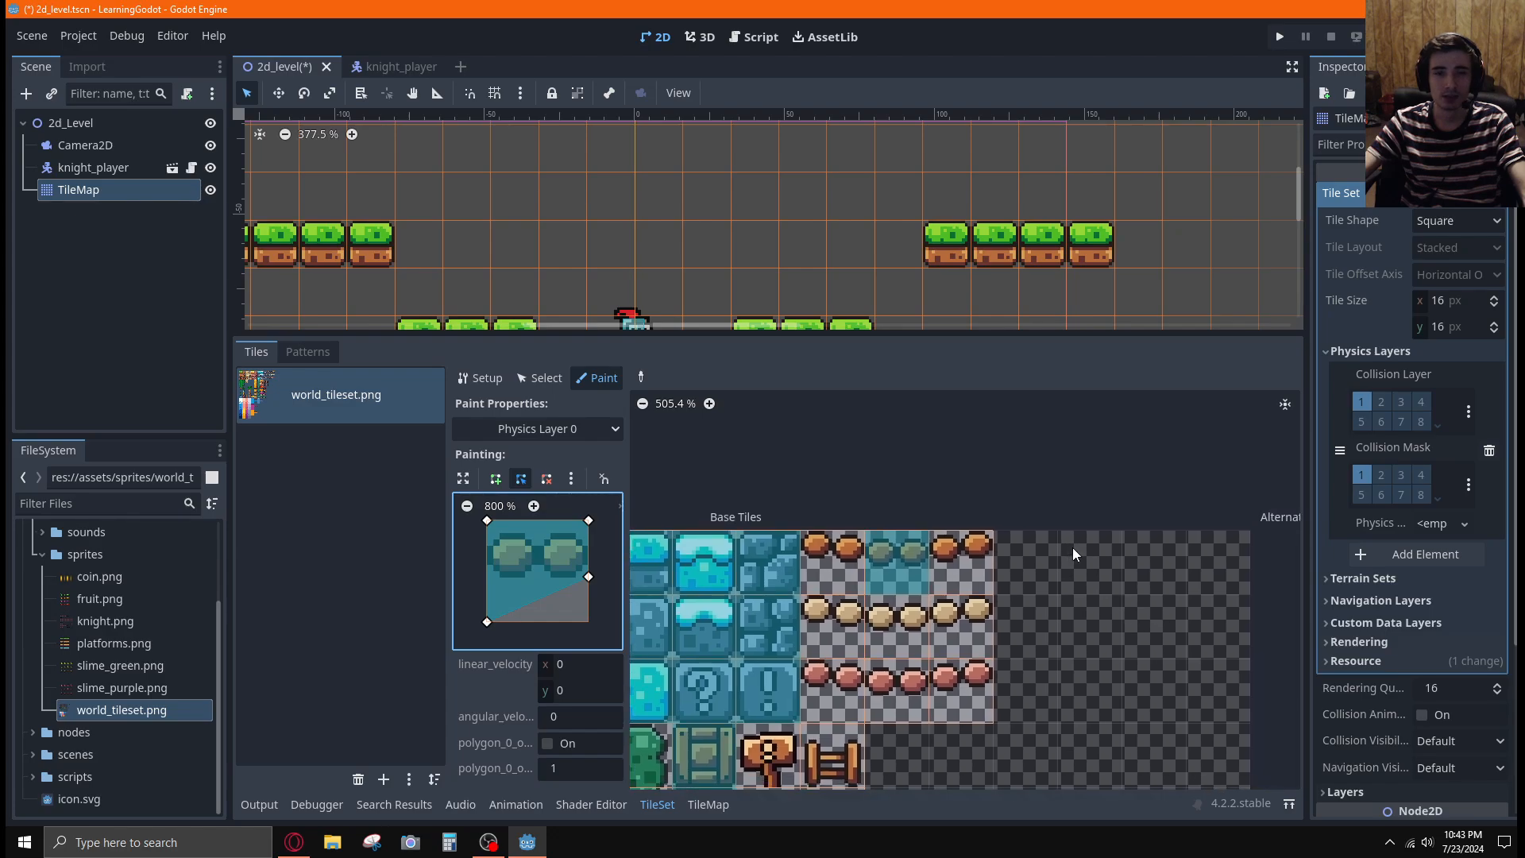
click(532, 507)
scroll(526, 510, down, 1)
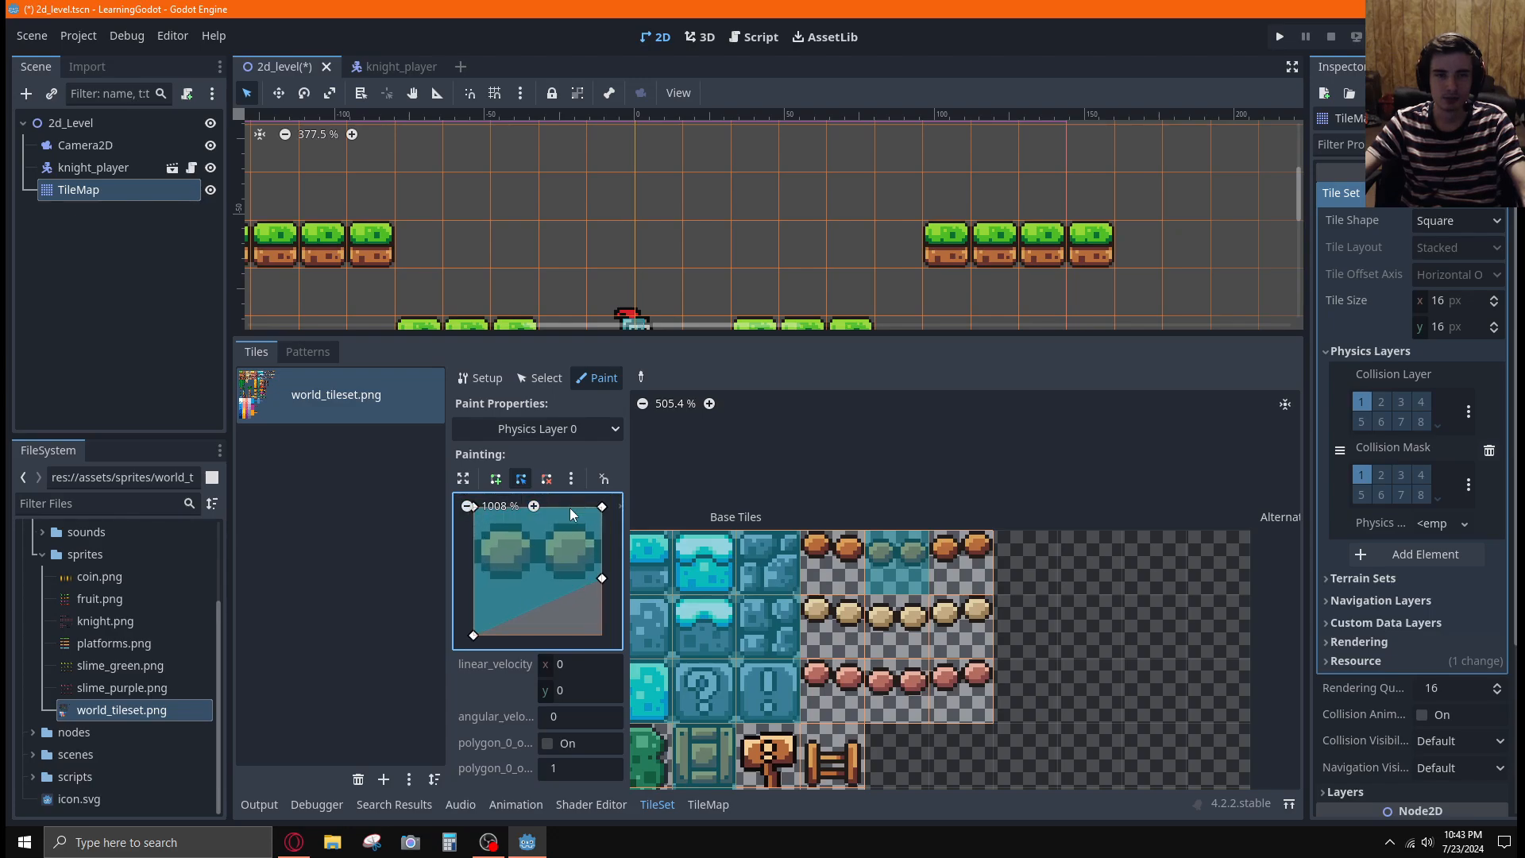
scroll(569, 510, up, 1)
scroll(570, 509, down, 1)
scroll(570, 509, up, 1)
drag(476, 634, 475, 581)
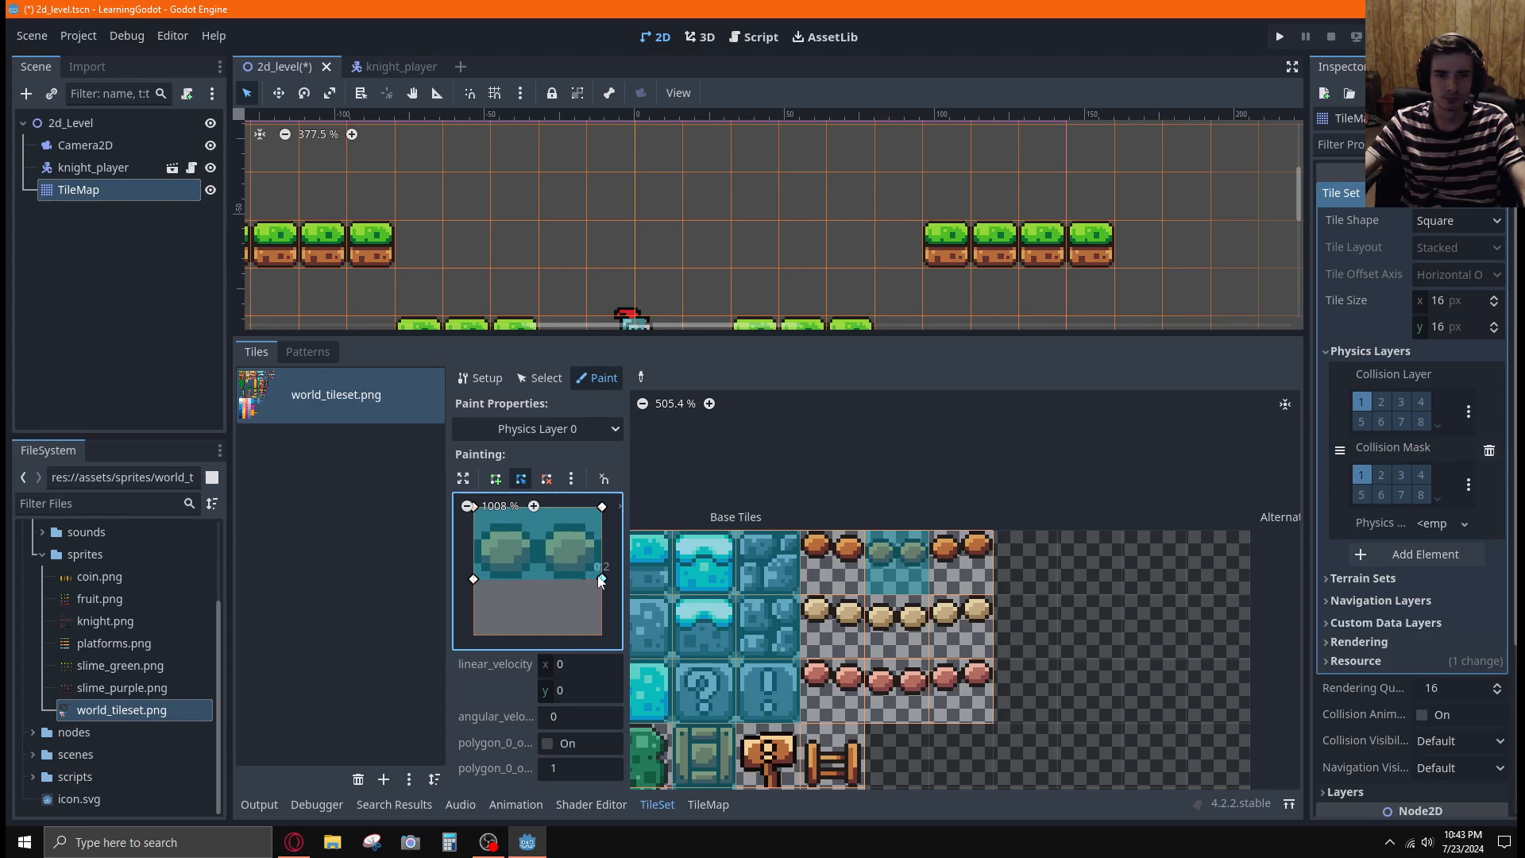
drag(602, 579, 602, 576)
Lower the polygon's upper-right corner toward the top of the planks and try the expanded polygon editor
drag(602, 506, 603, 527)
middle_drag(617, 536, 606, 559)
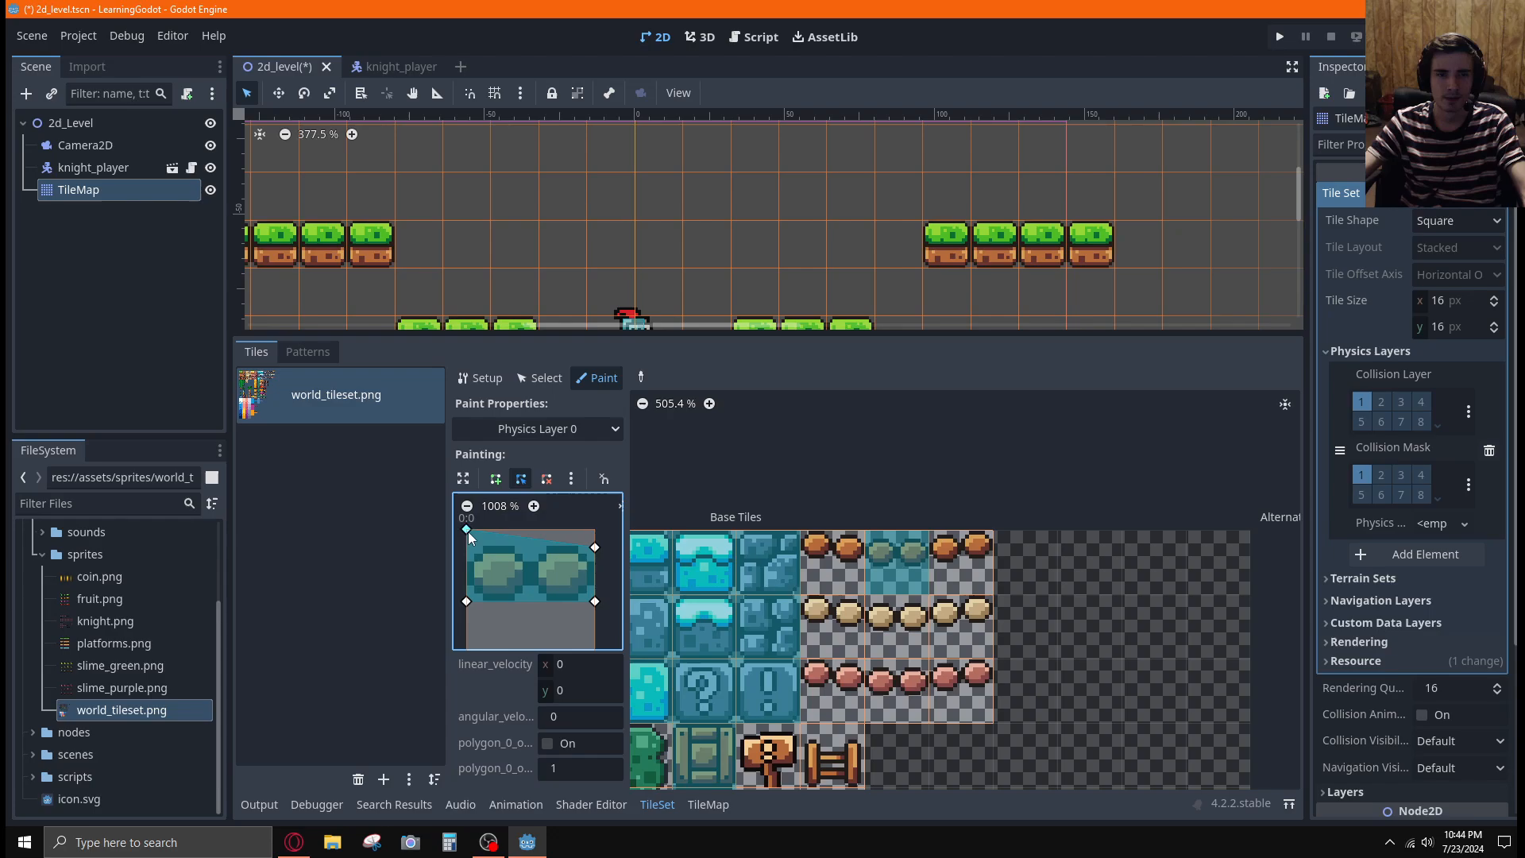
click(464, 479)
click(250, 355)
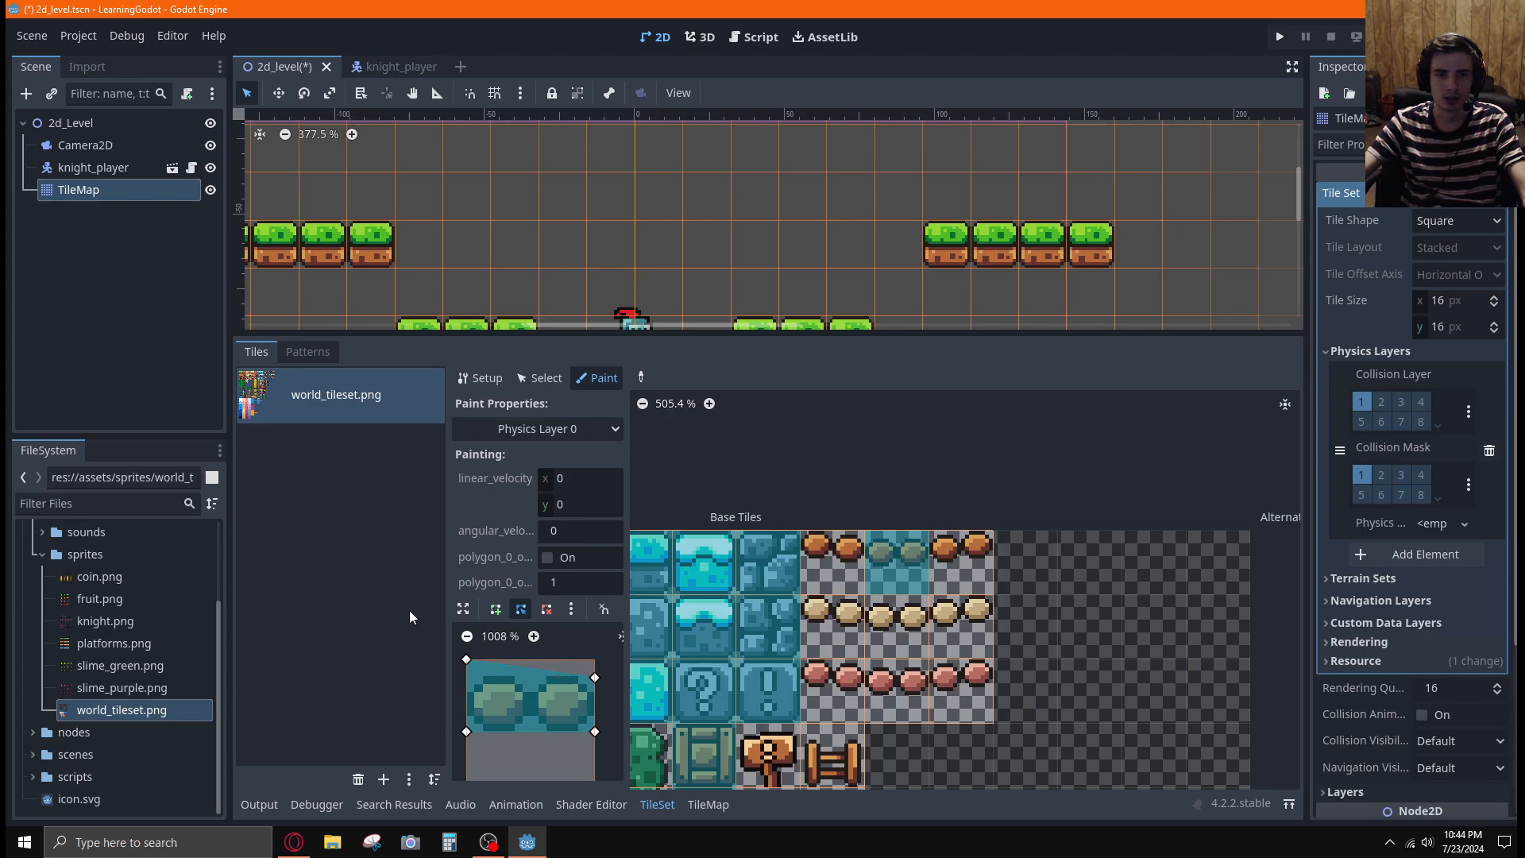
mouse_move(612, 669)
middle_down()
mouse_move(606, 632)
mouse_move(614, 660)
middle_up()
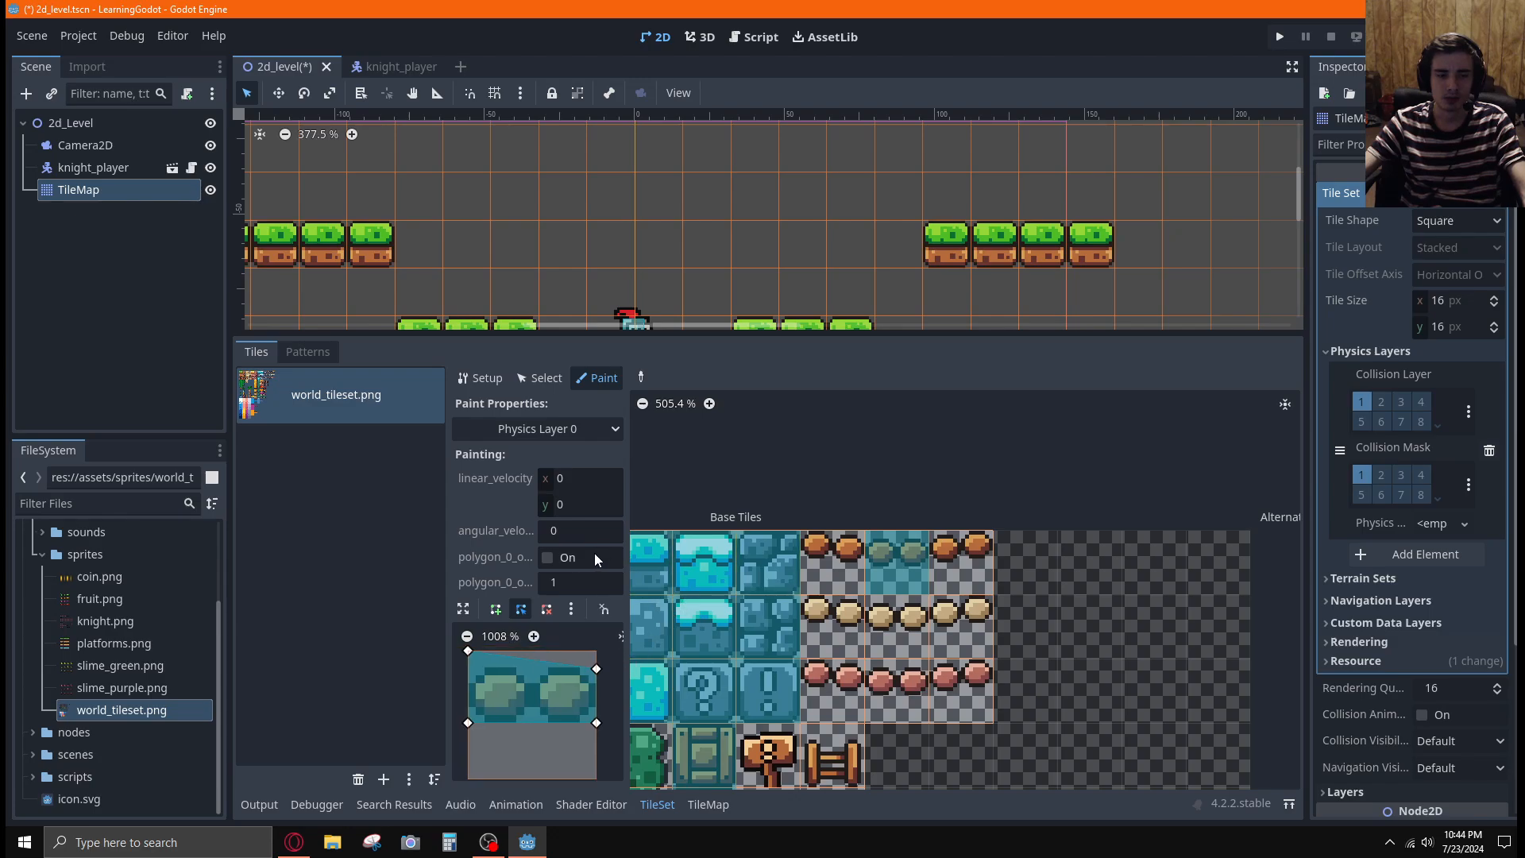
Reset the collision polygon to the default tile shape and trim its lower edge to the underside of the bridge planks
key(c)
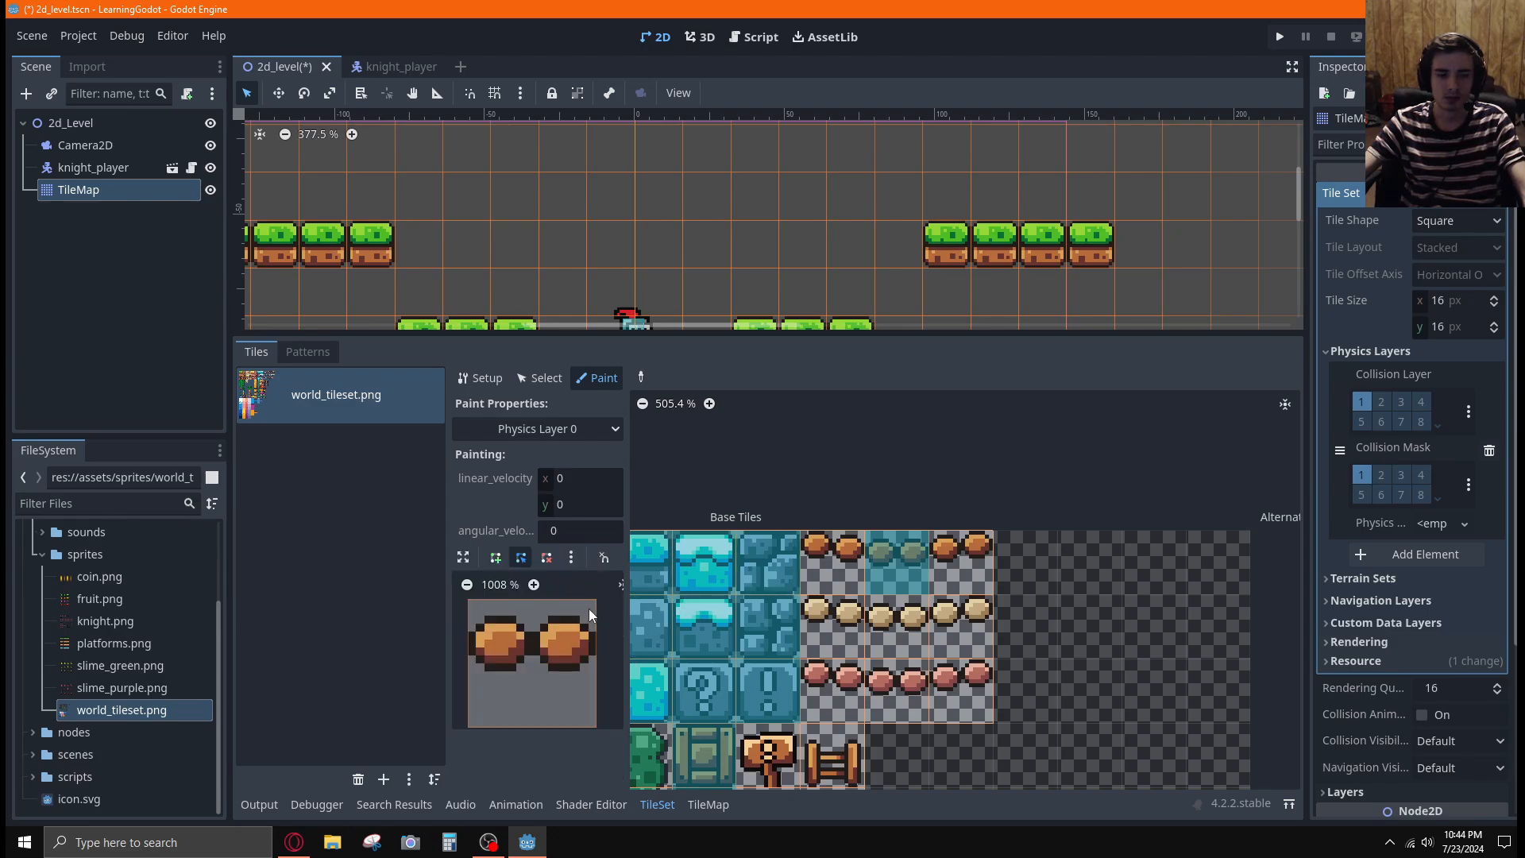
key(ctrl+z)
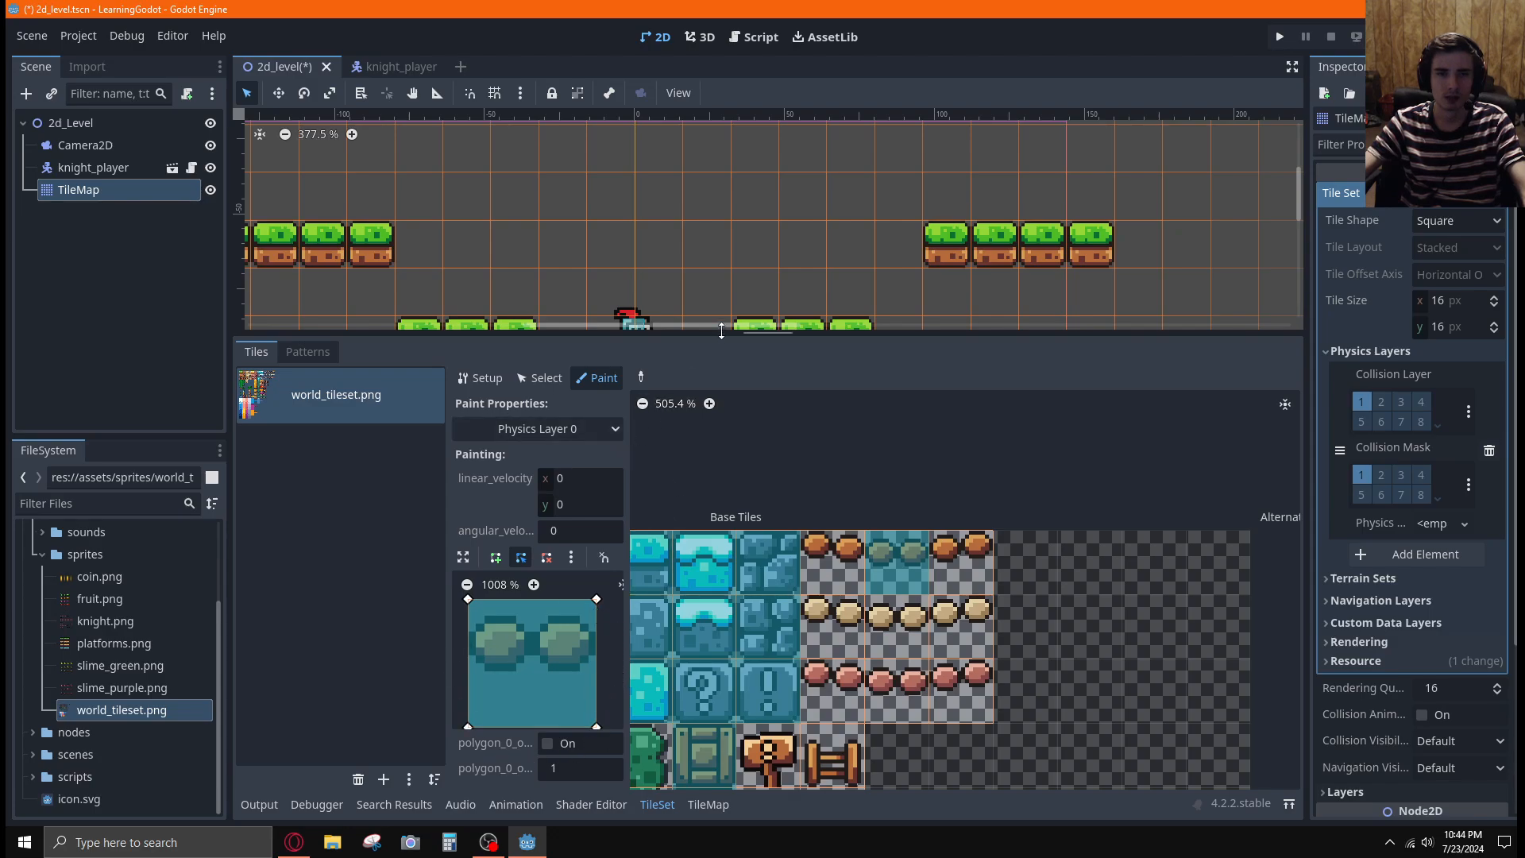
mouse_move(721, 331)
mouse_down()
mouse_move(725, 225)
mouse_move(734, 366)
mouse_move(737, 306)
mouse_up()
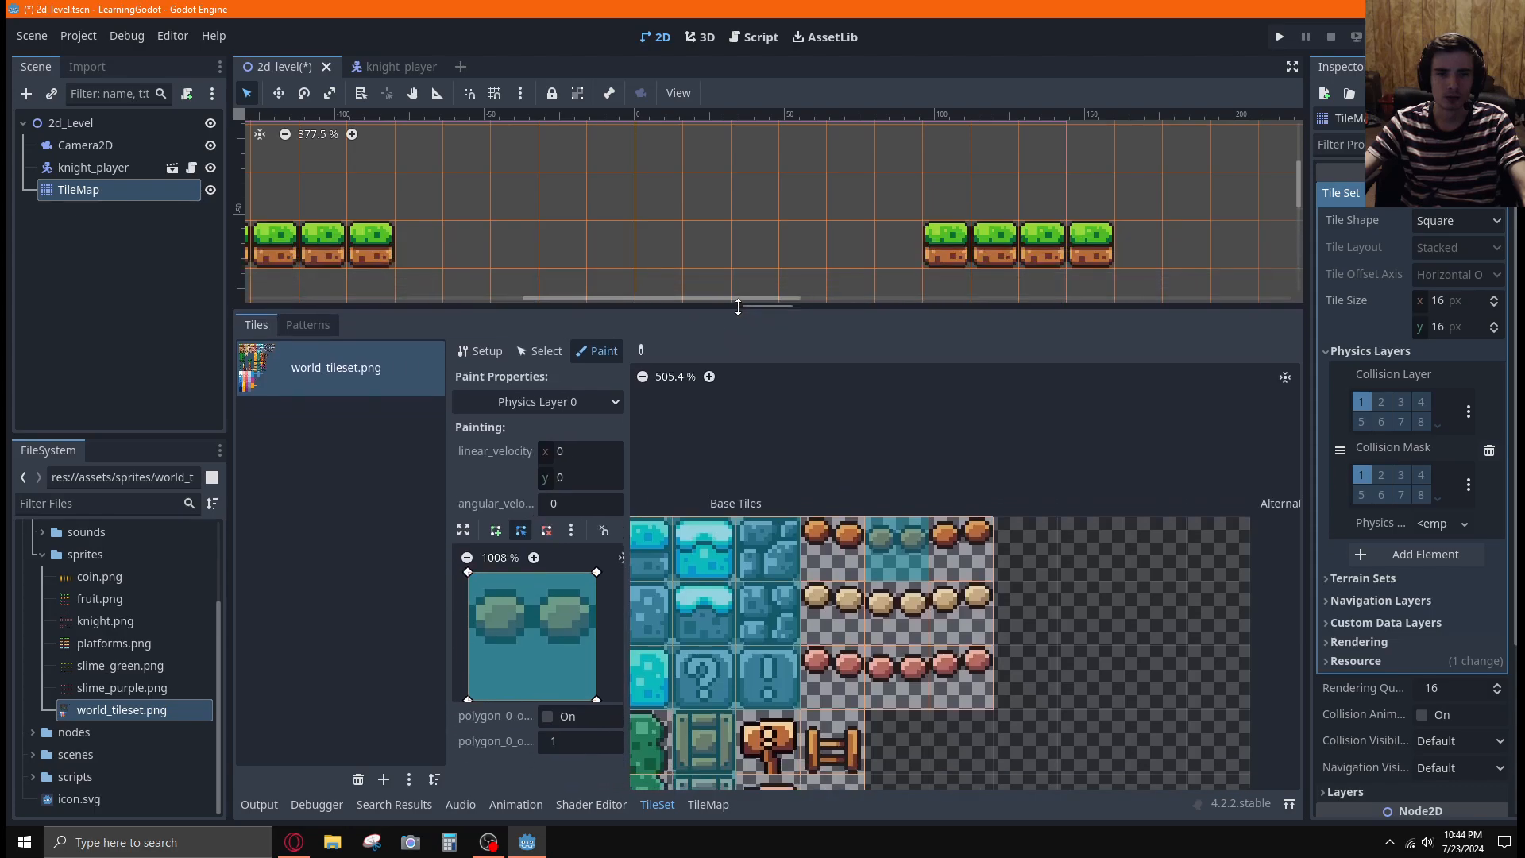
key(c)
key(f)
key(c)
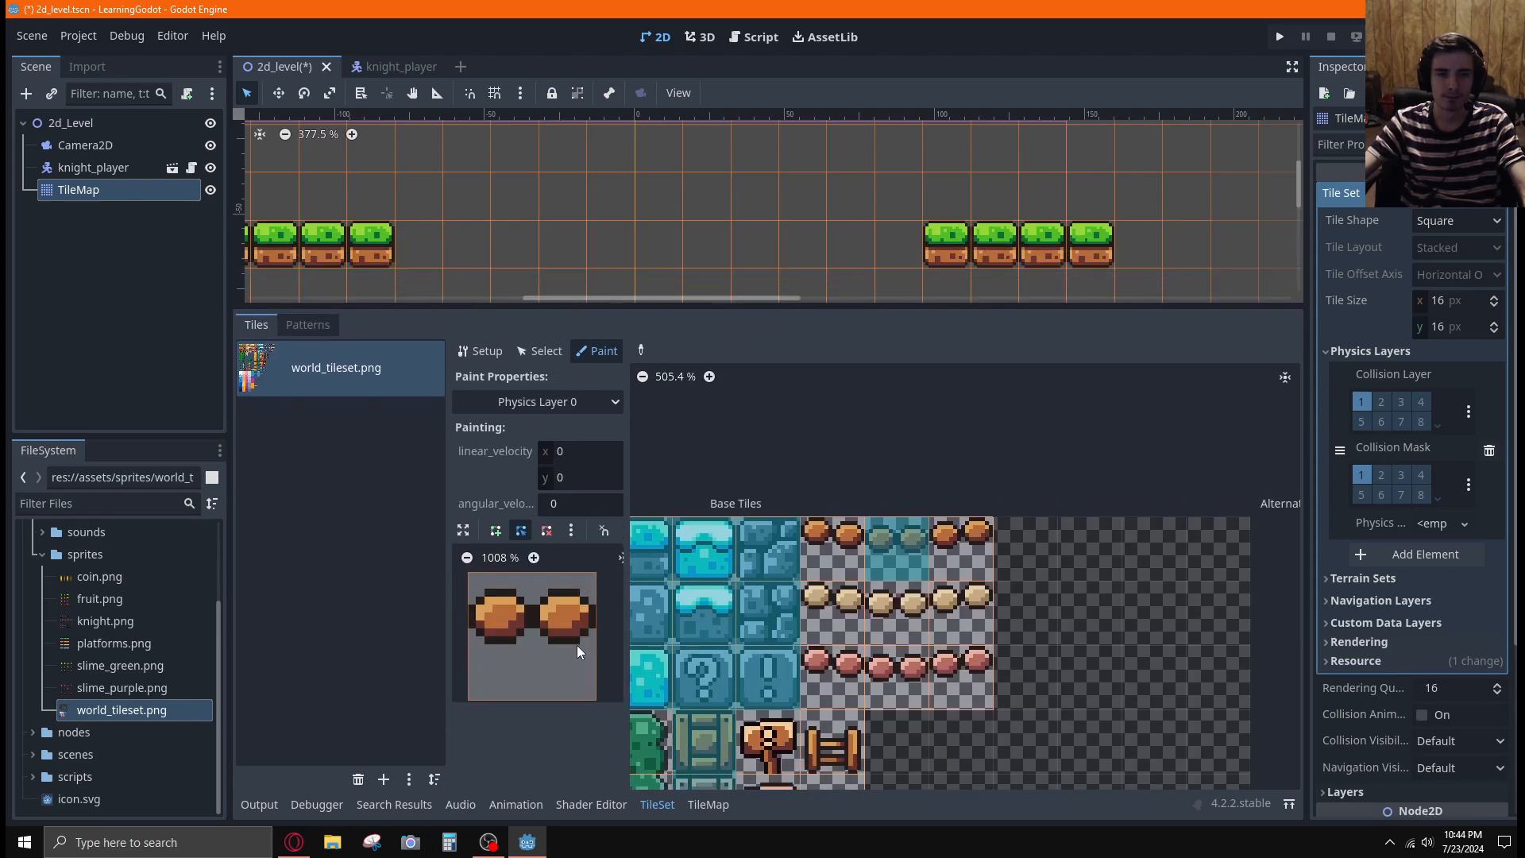
key(f)
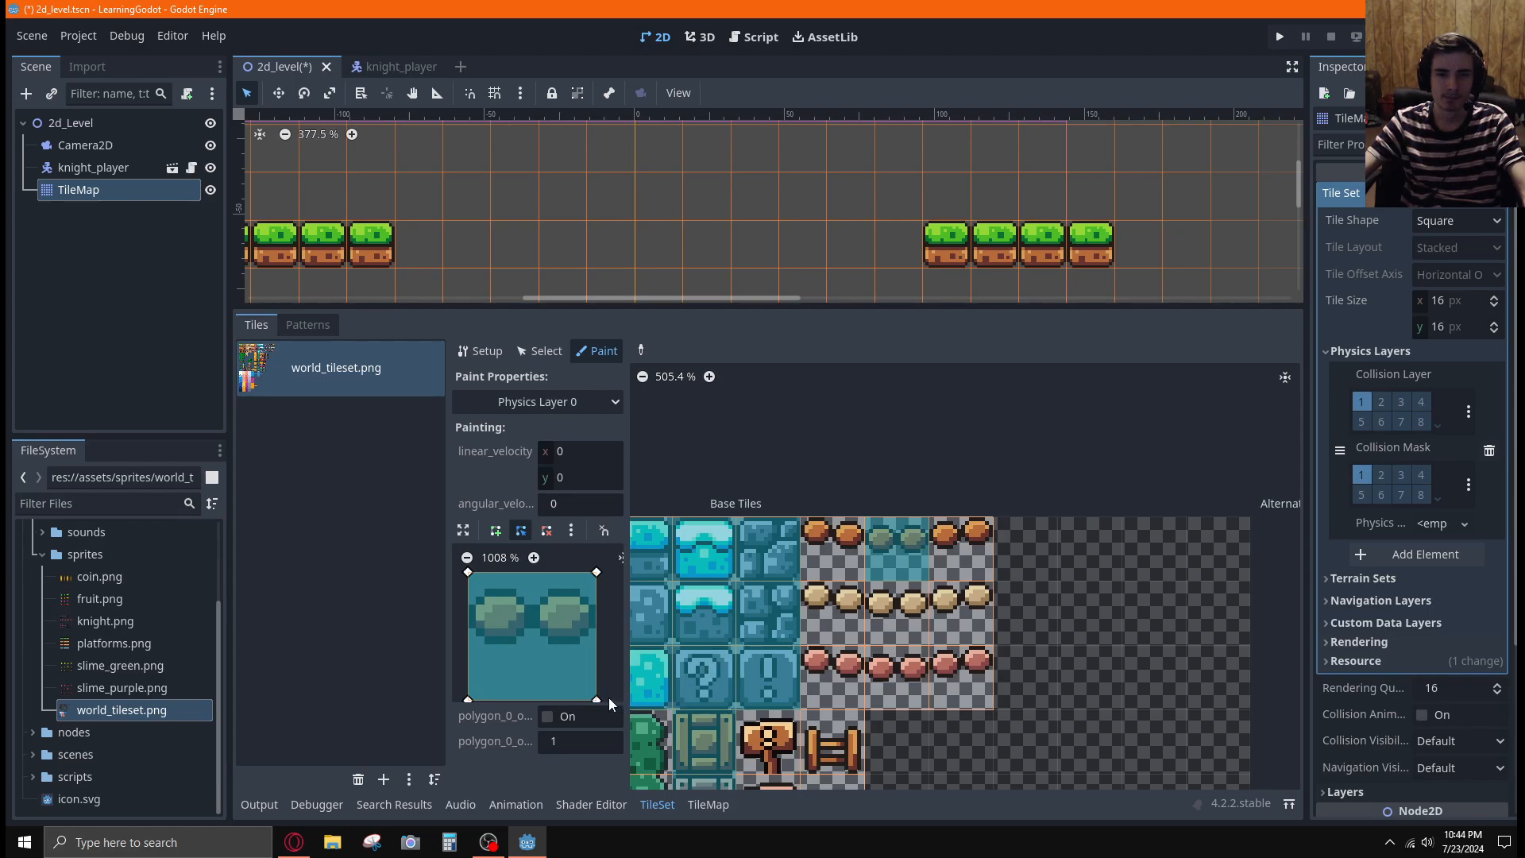
drag(596, 698, 596, 644)
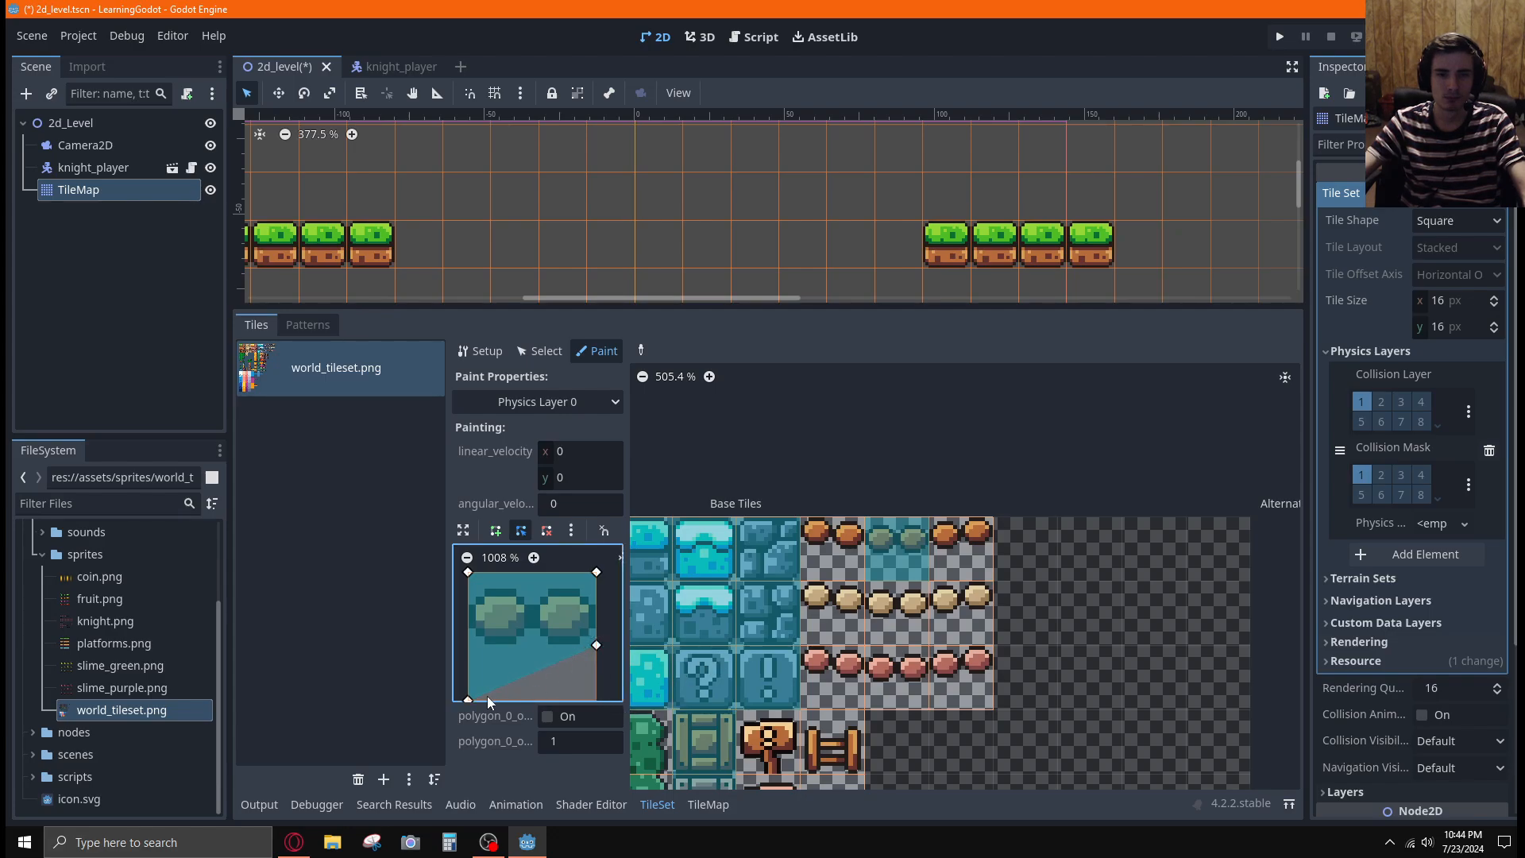
drag(468, 698, 461, 647)
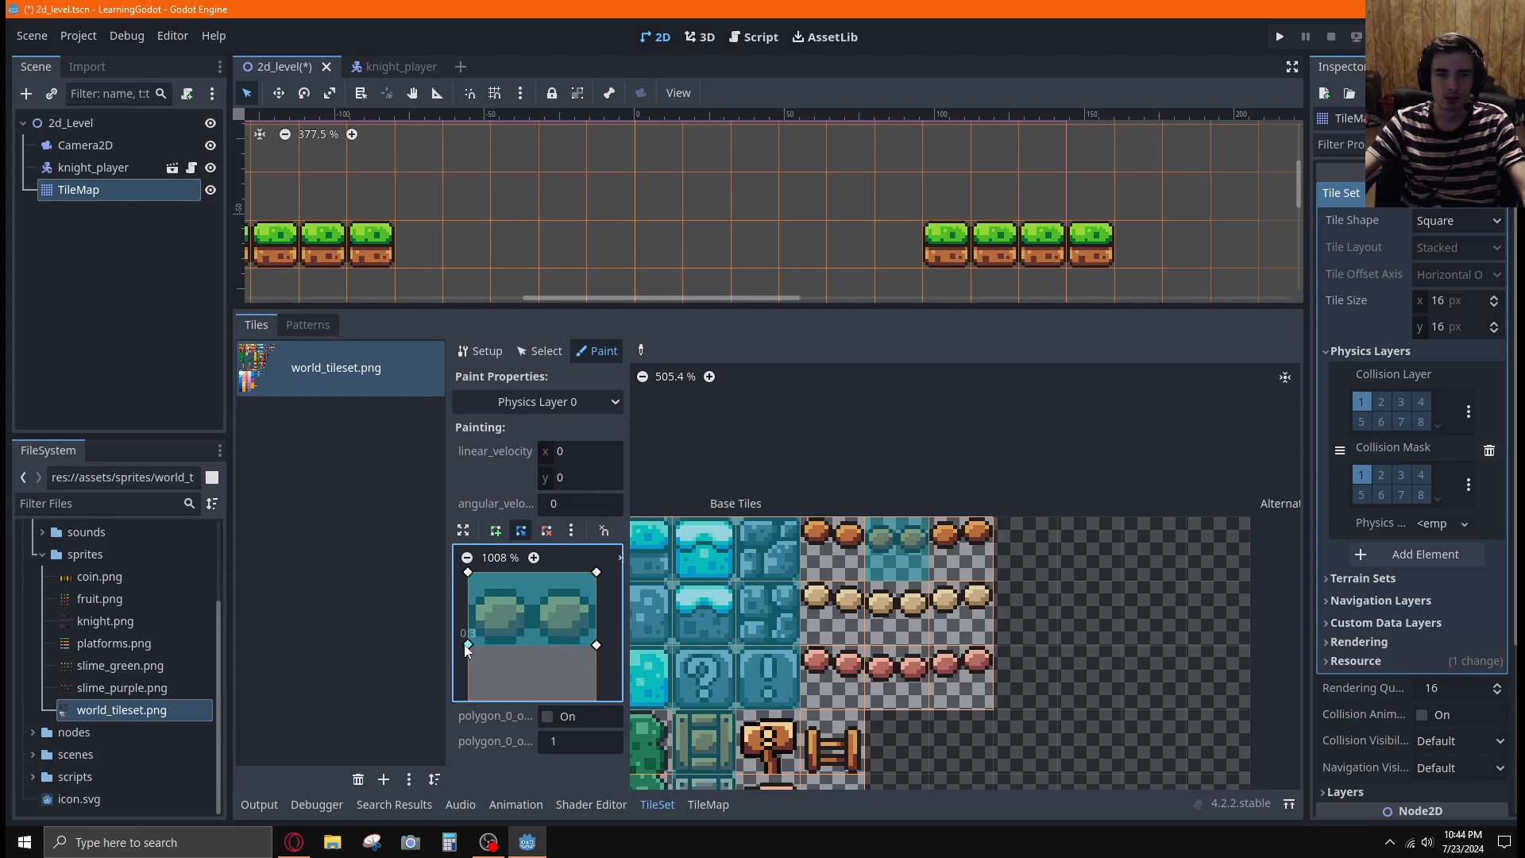
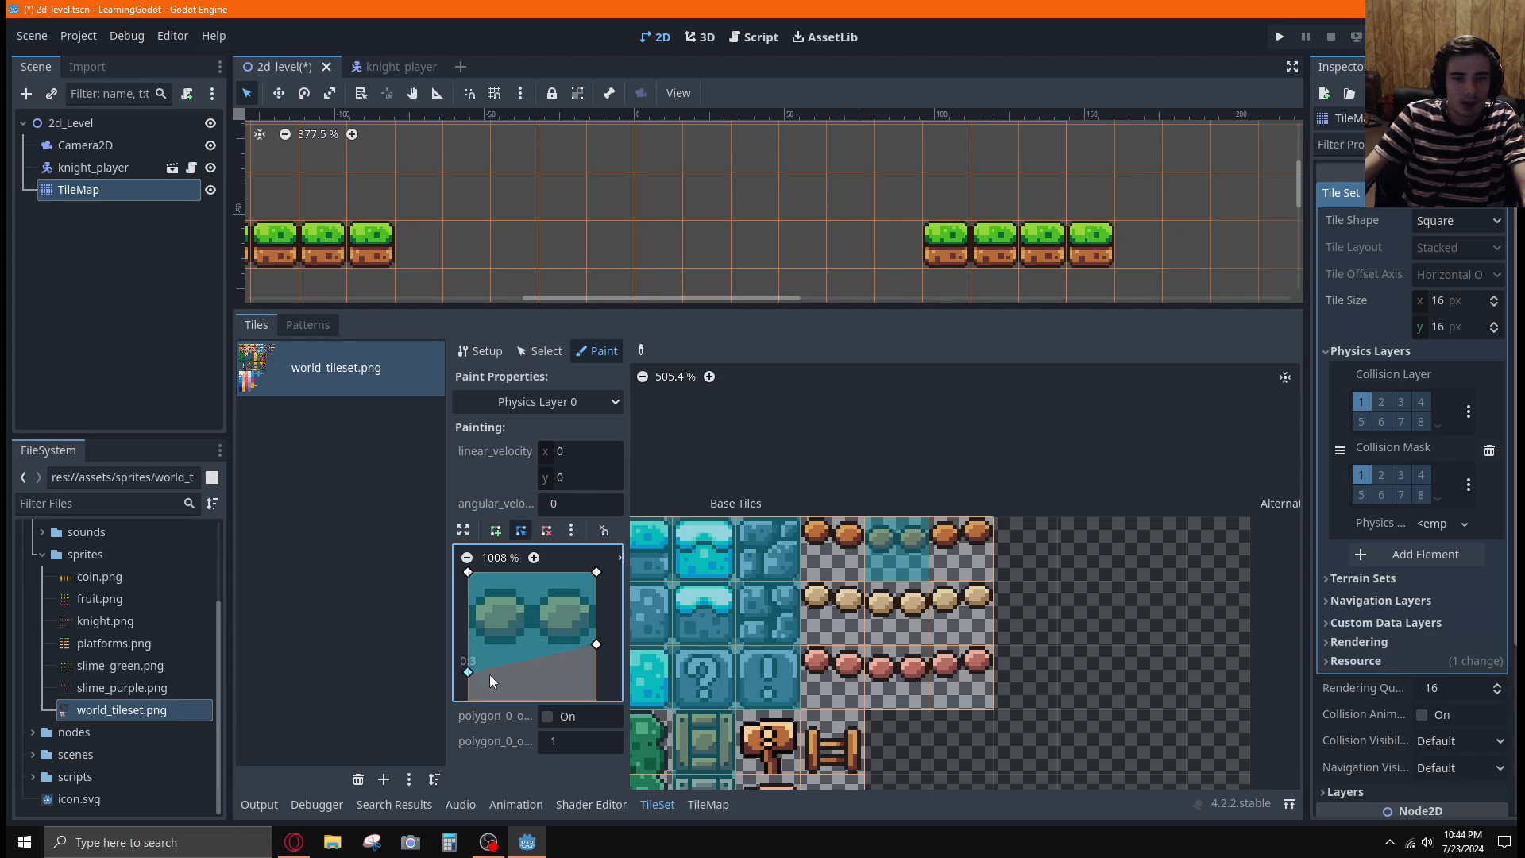
Fit the collision polygon's upper and lower edges tightly around the planks and paint it onto the middle bridge tiles in the second and third rows
drag(489, 674, 469, 652)
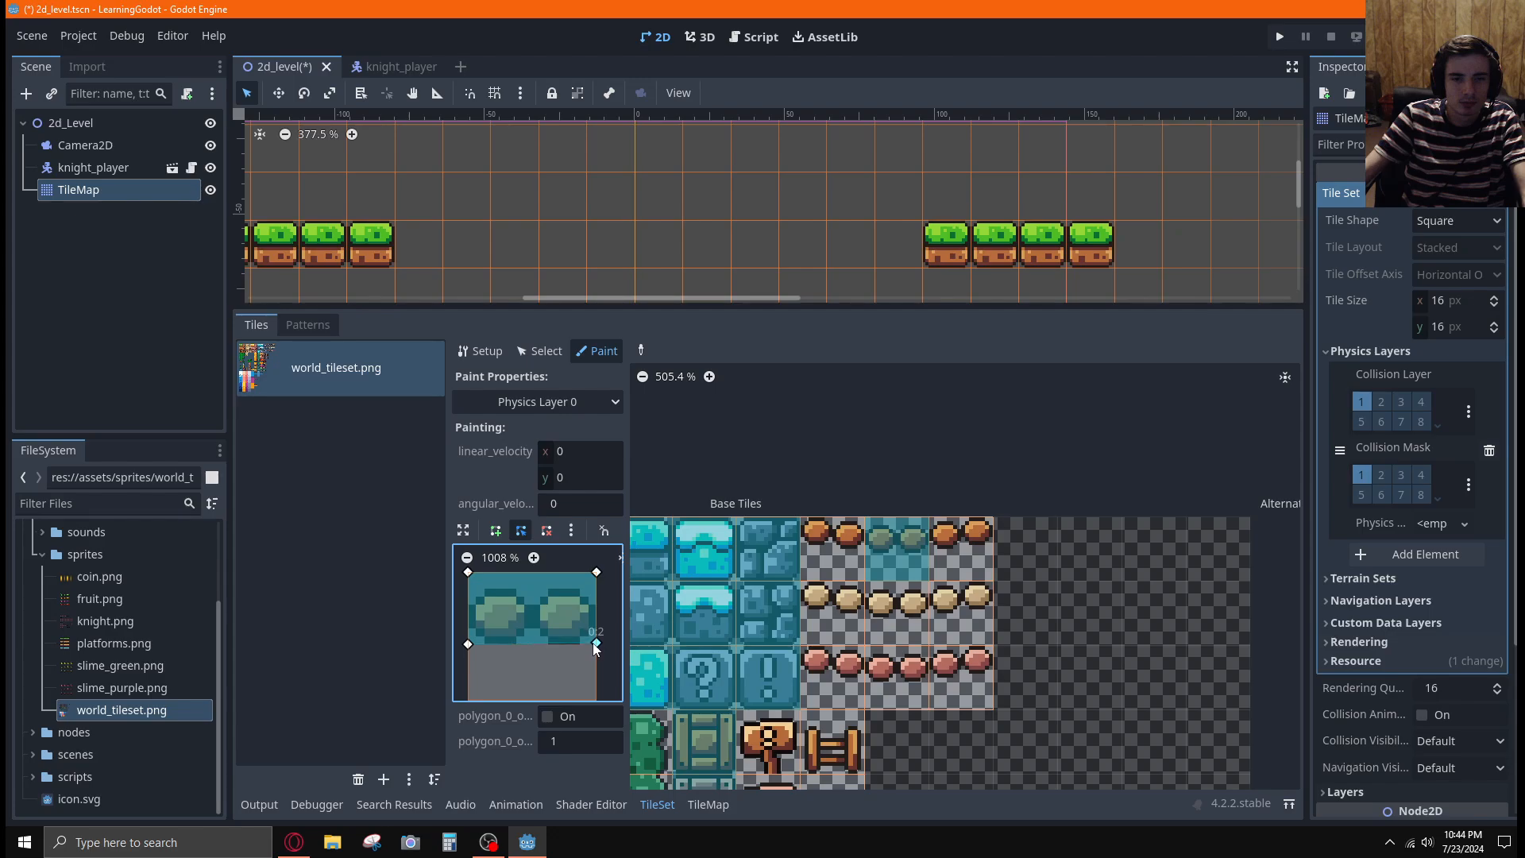
drag(594, 644, 593, 644)
drag(468, 572, 468, 588)
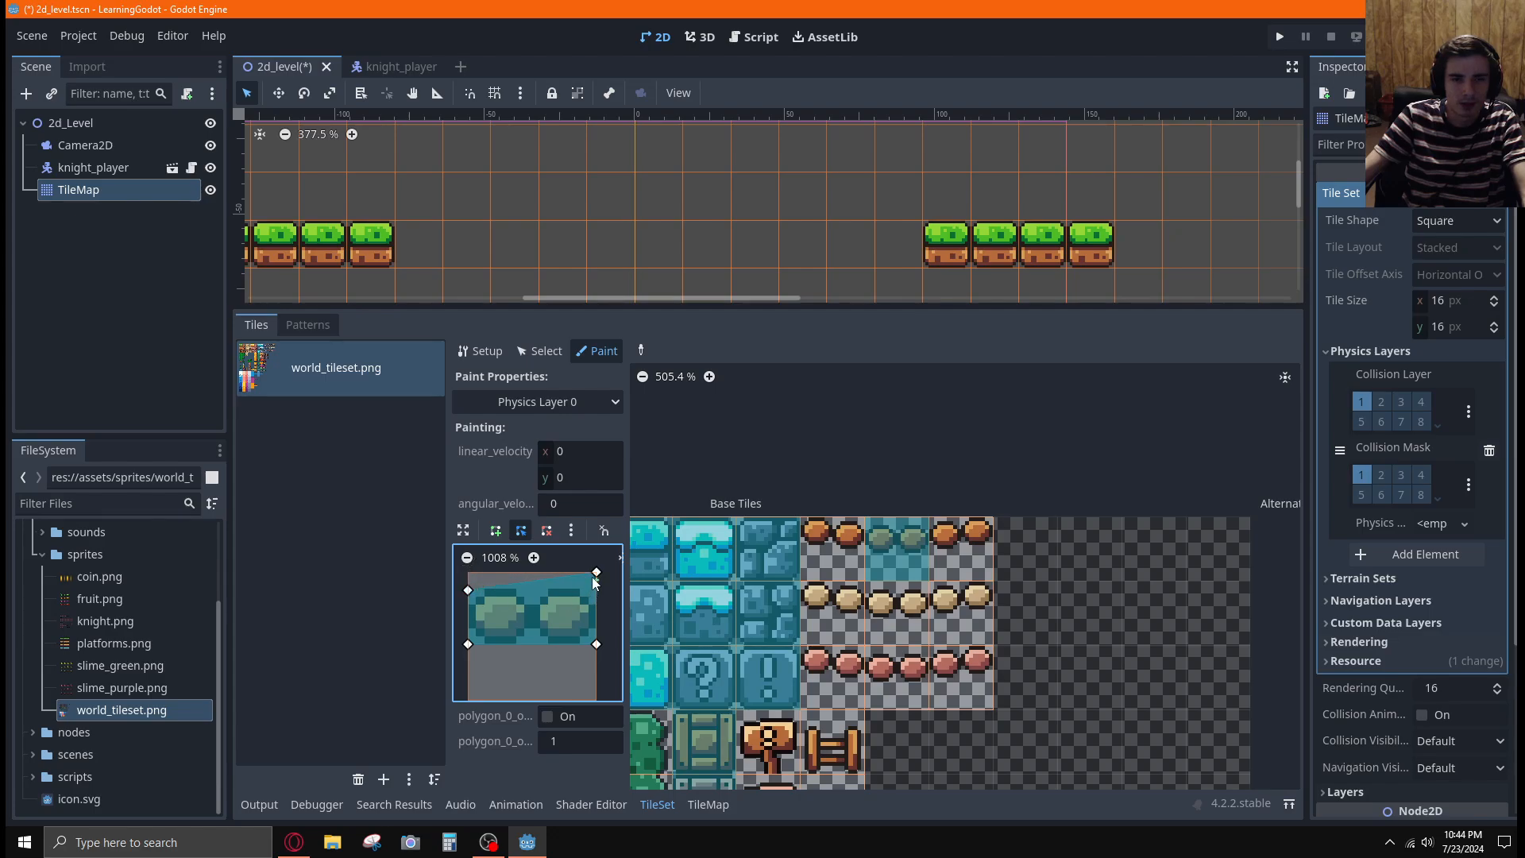
drag(596, 573, 597, 590)
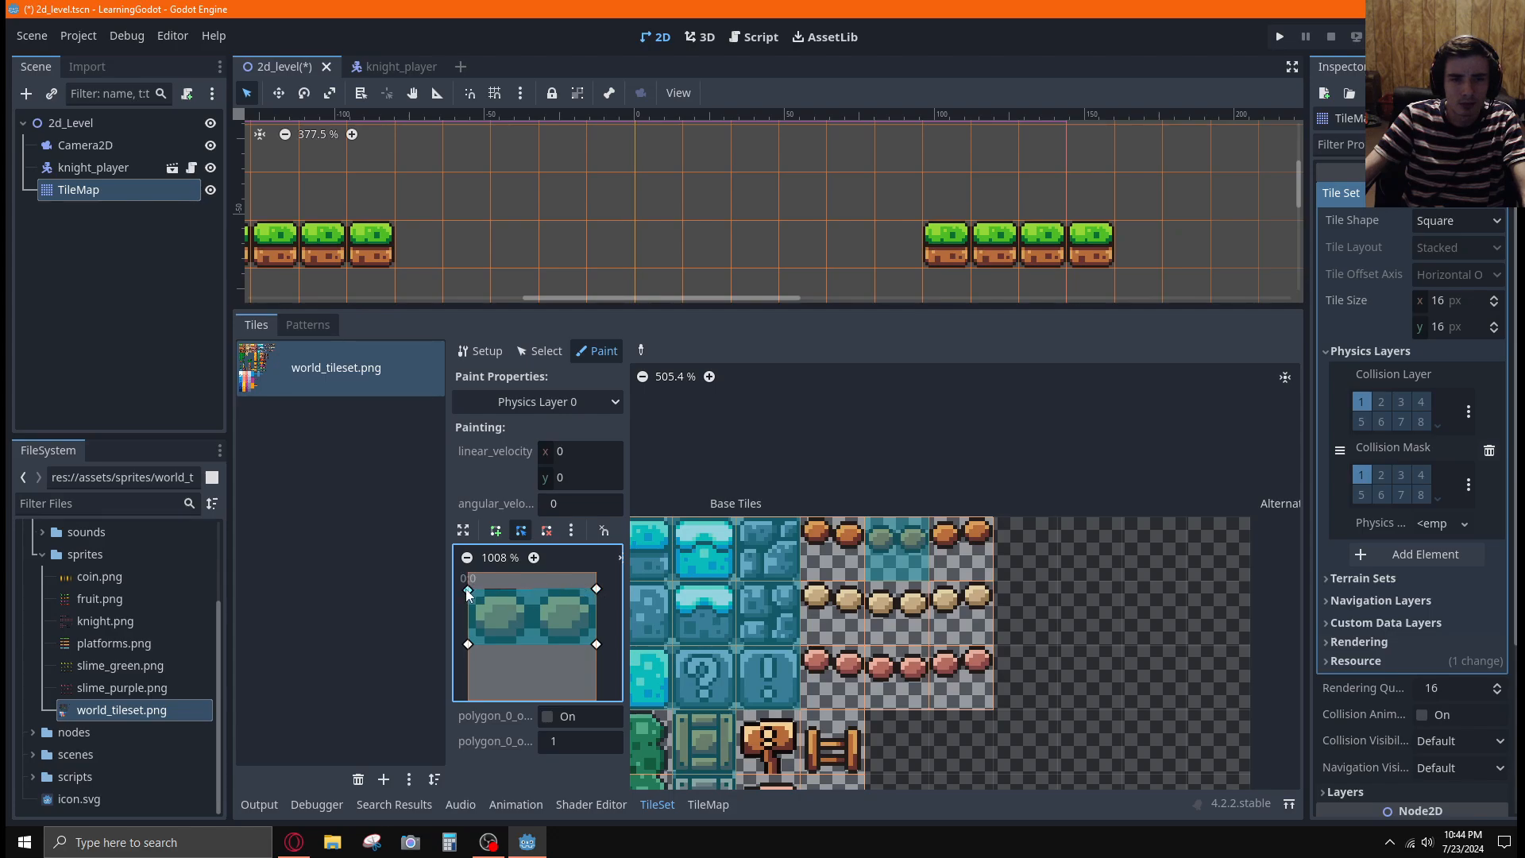
drag(470, 590, 471, 594)
drag(598, 590, 598, 592)
click(905, 613)
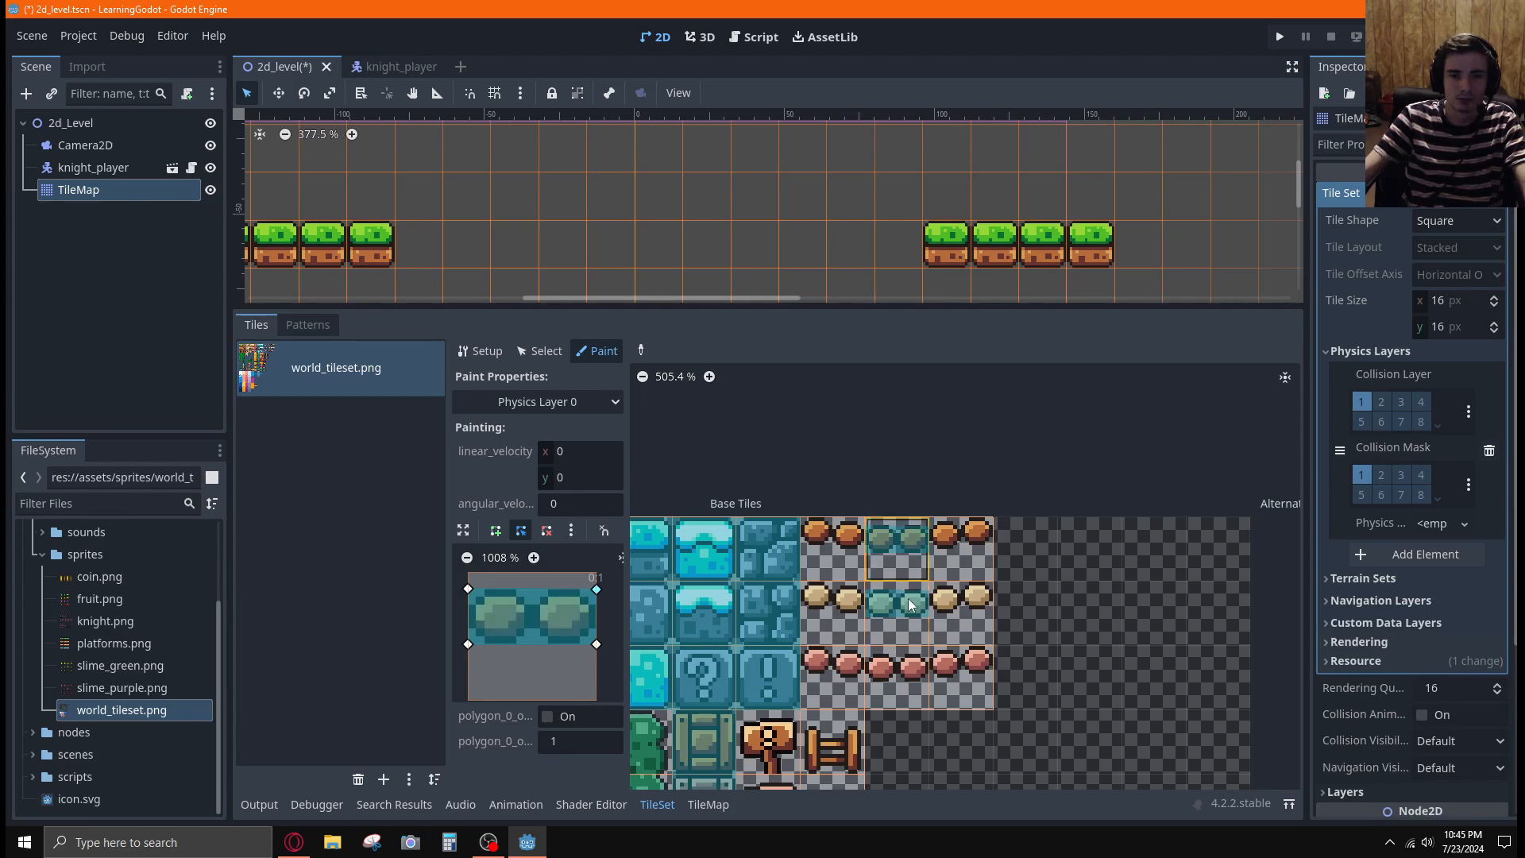
click(905, 667)
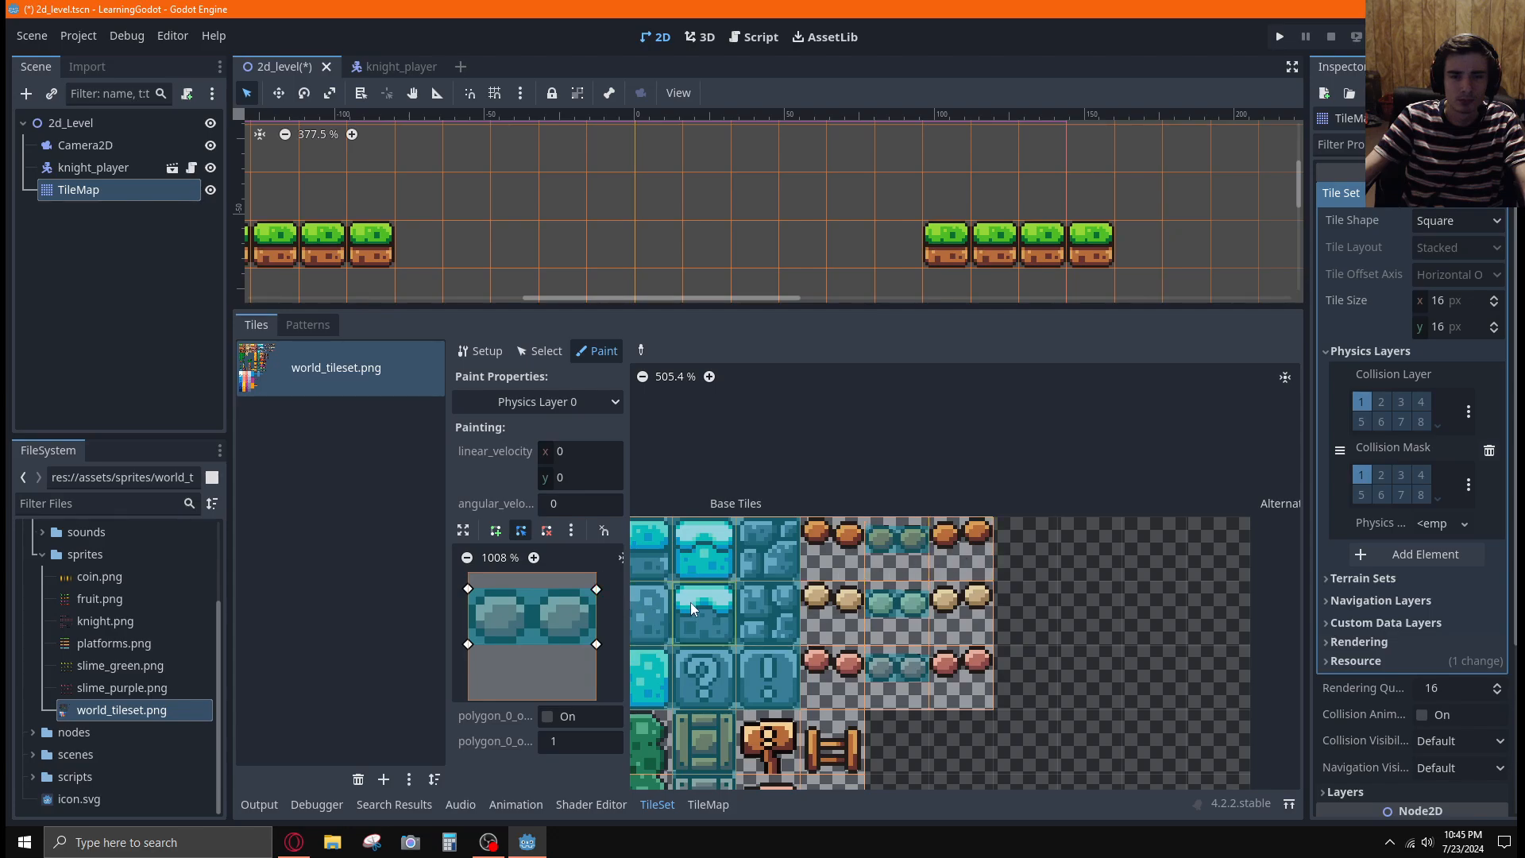
Slope the collision polygon upward to the right to follow the planks and paint it onto the right bridge tiles in all three rows
click(978, 555)
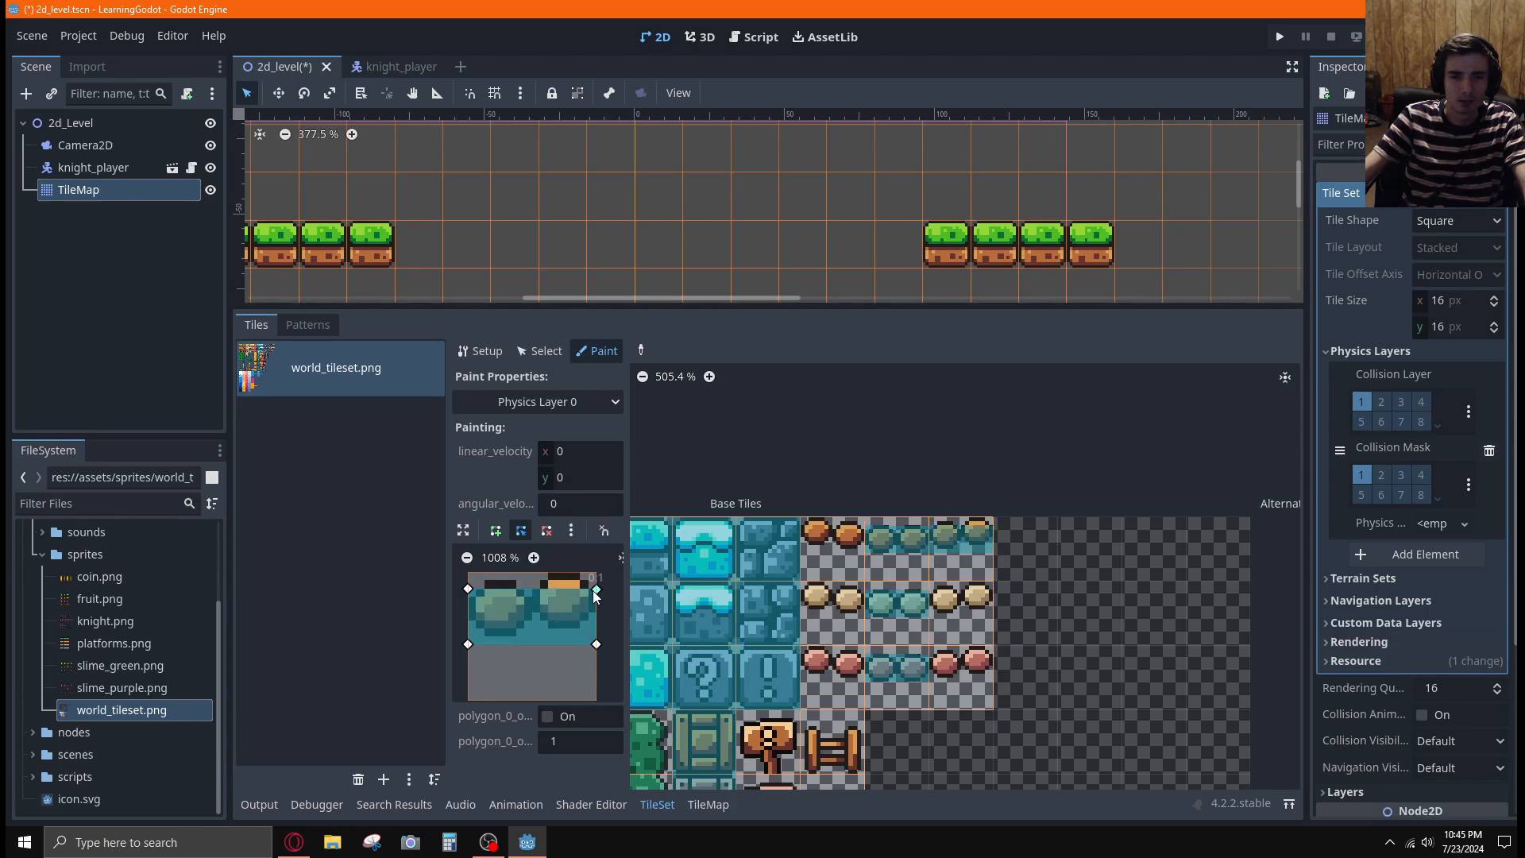
drag(596, 589, 596, 571)
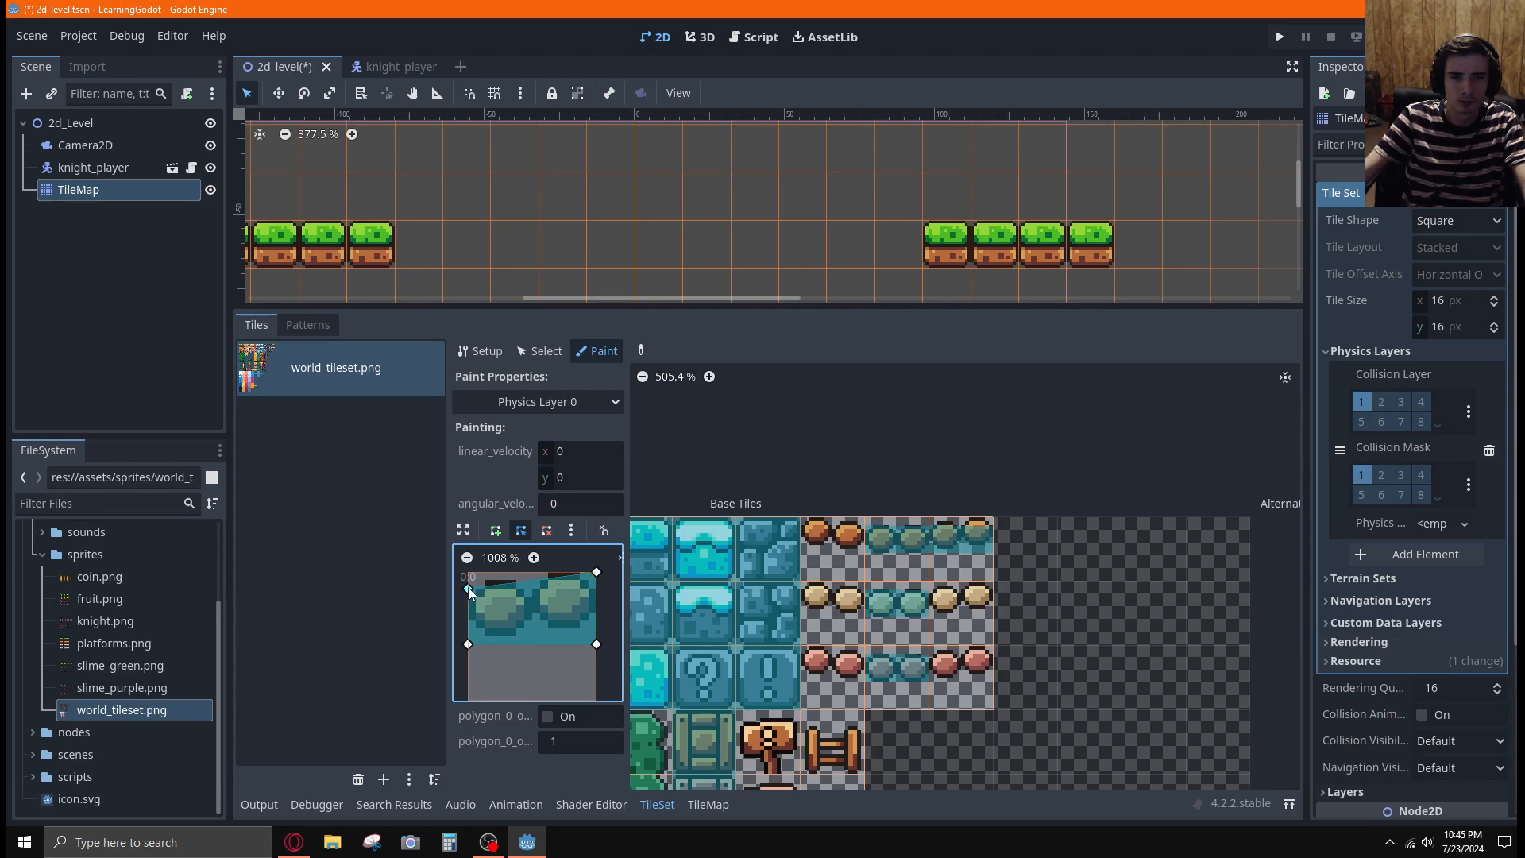
drag(468, 589, 469, 584)
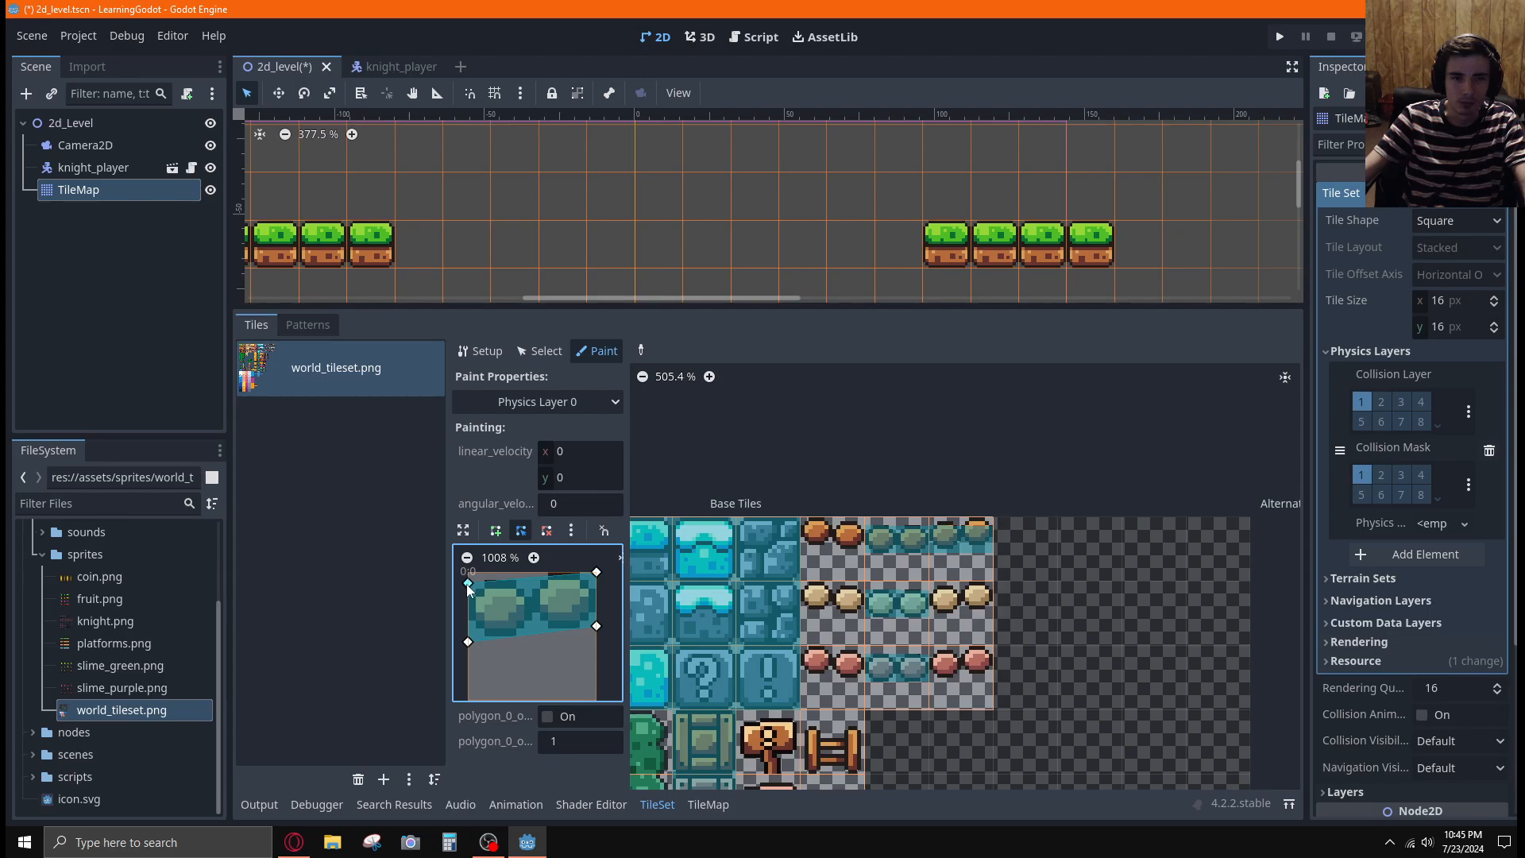
drag(467, 582, 468, 585)
click(965, 609)
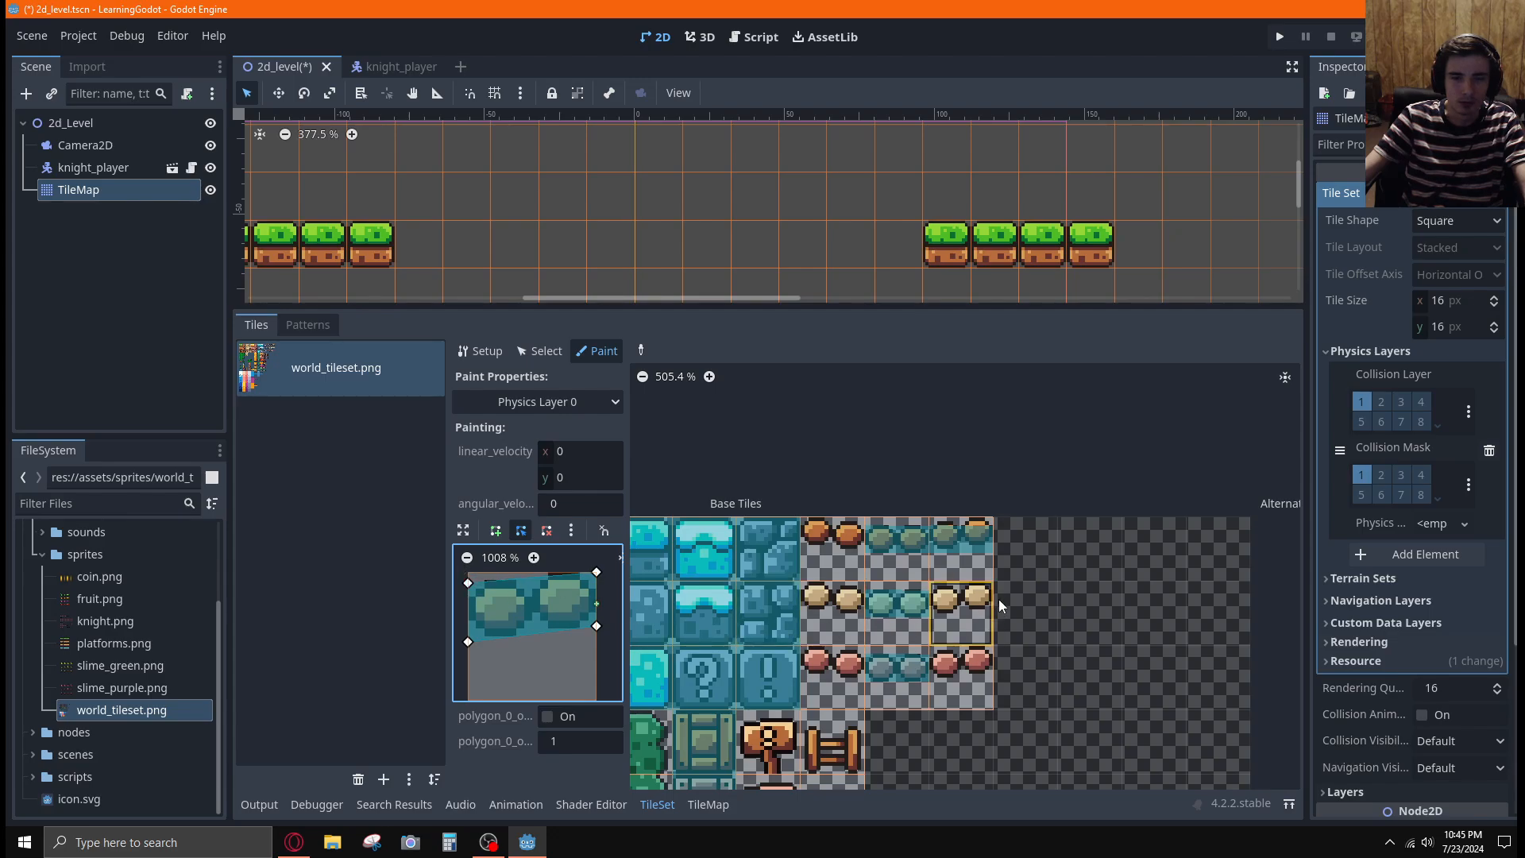
click(953, 671)
Slope the collision polygon downward to the right to follow the planks and paint it onto the left bridge tiles in all three rows
click(835, 556)
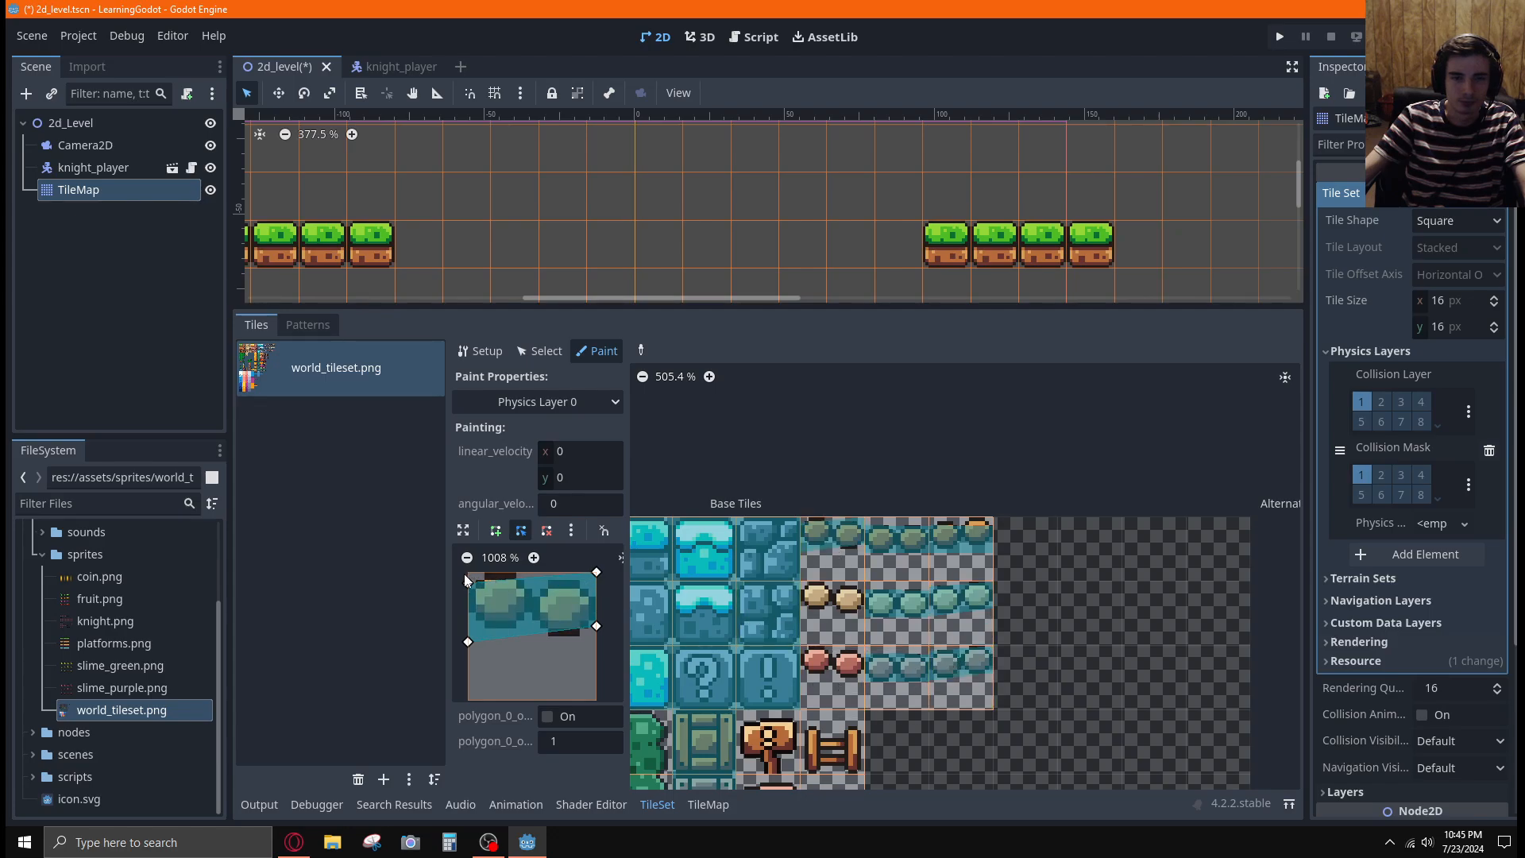
drag(467, 584, 464, 562)
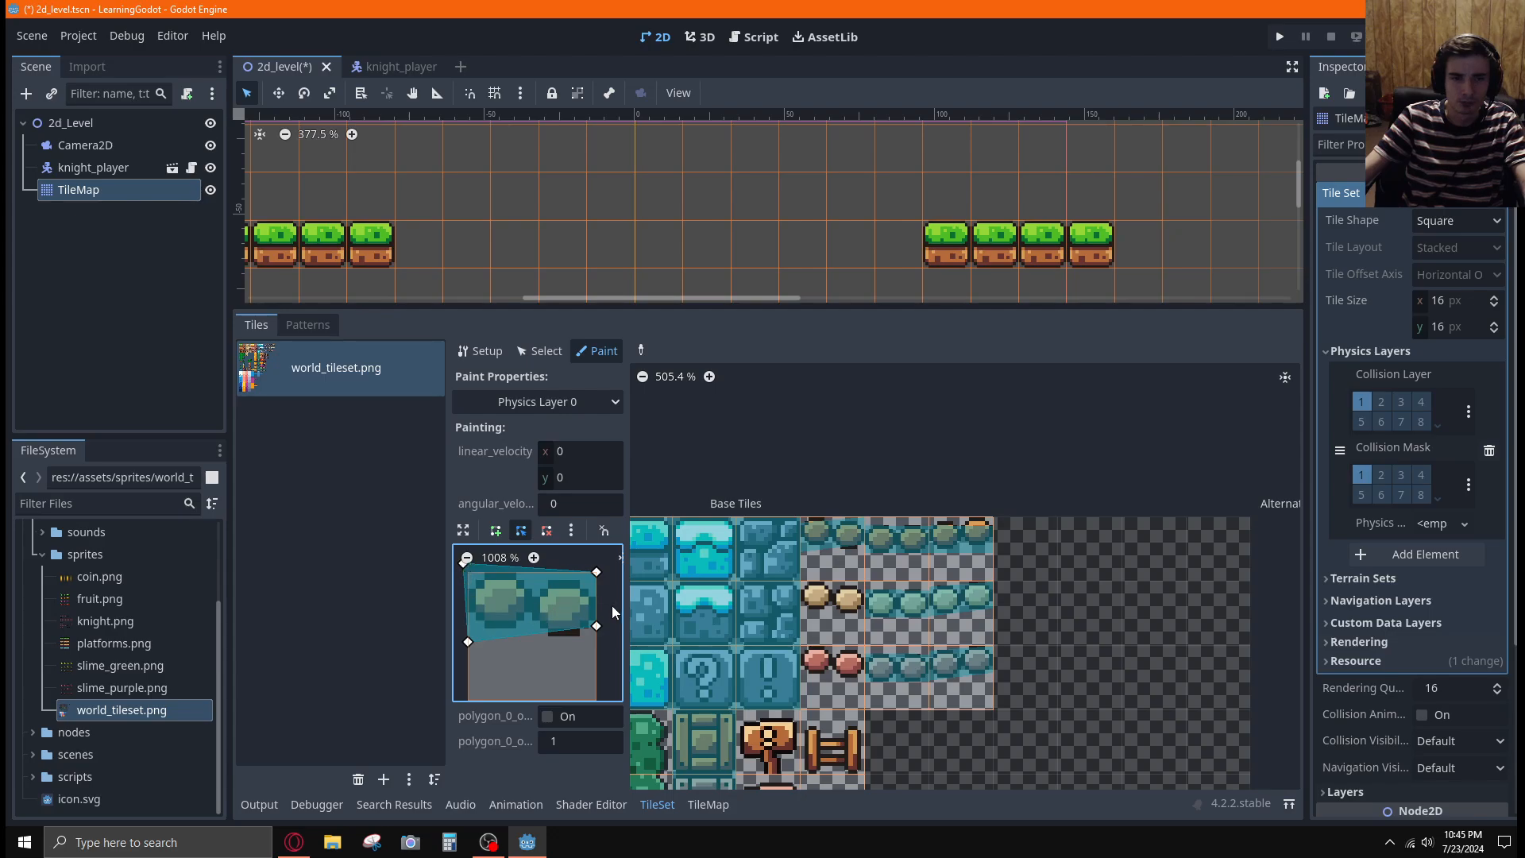
scroll(607, 604, down, 1)
drag(471, 571, 476, 589)
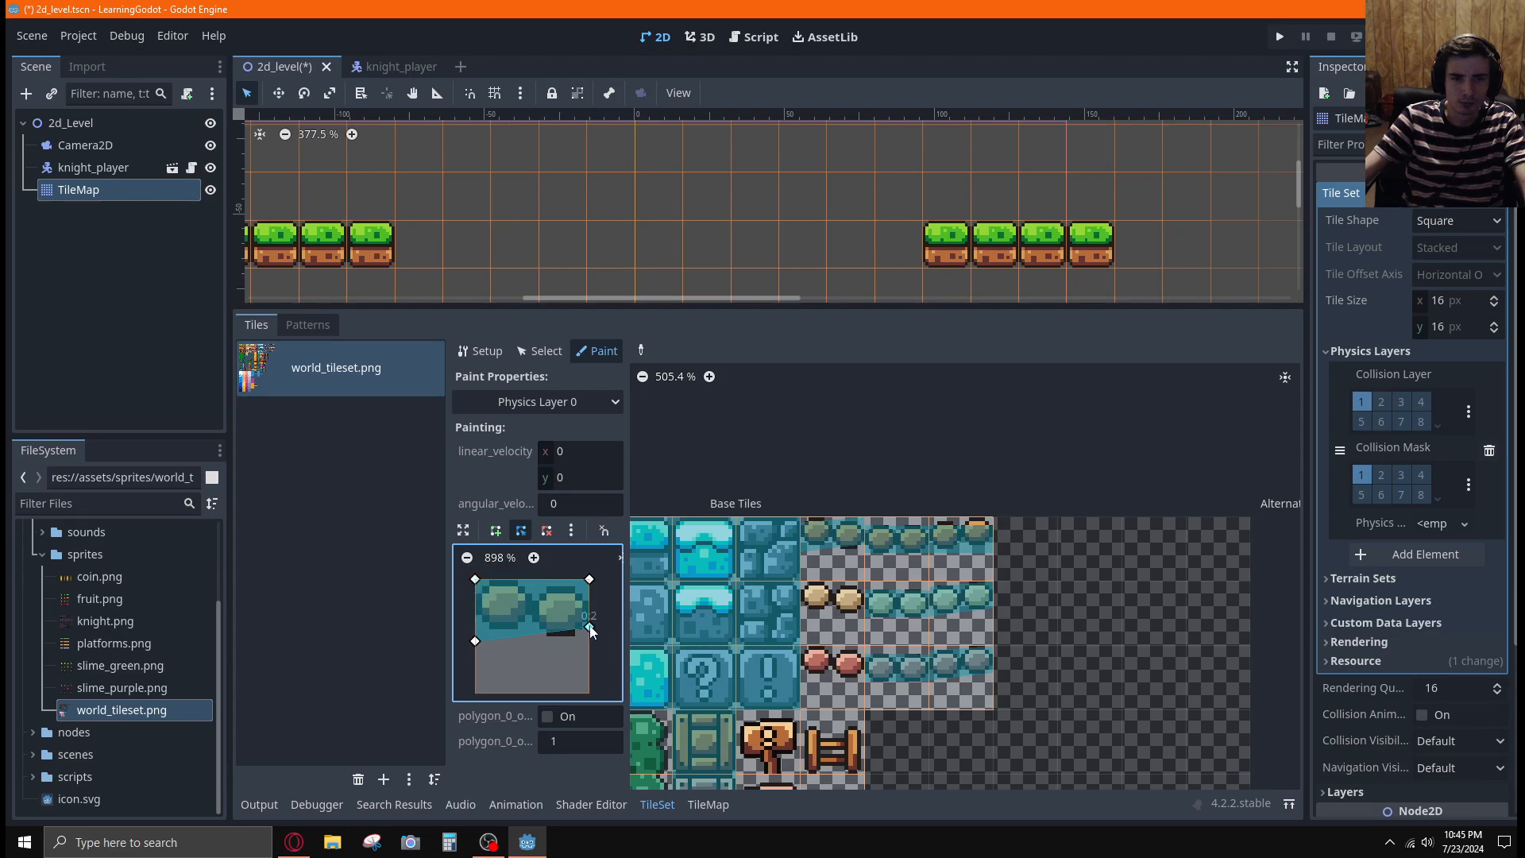
drag(590, 629, 593, 639)
drag(475, 640, 475, 625)
drag(589, 635, 587, 638)
drag(588, 579, 587, 589)
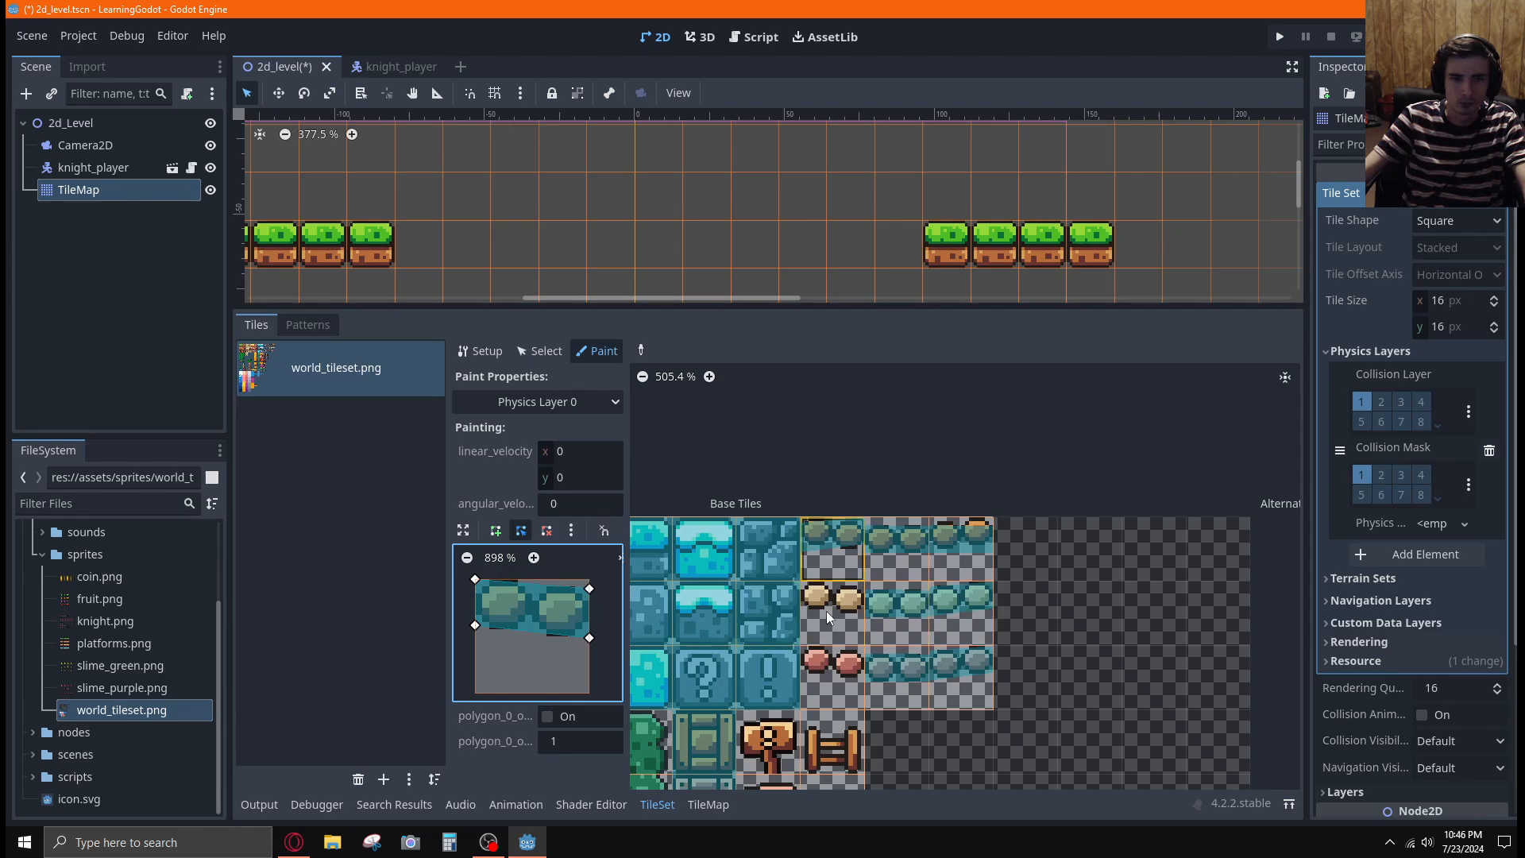
drag(826, 611, 826, 671)
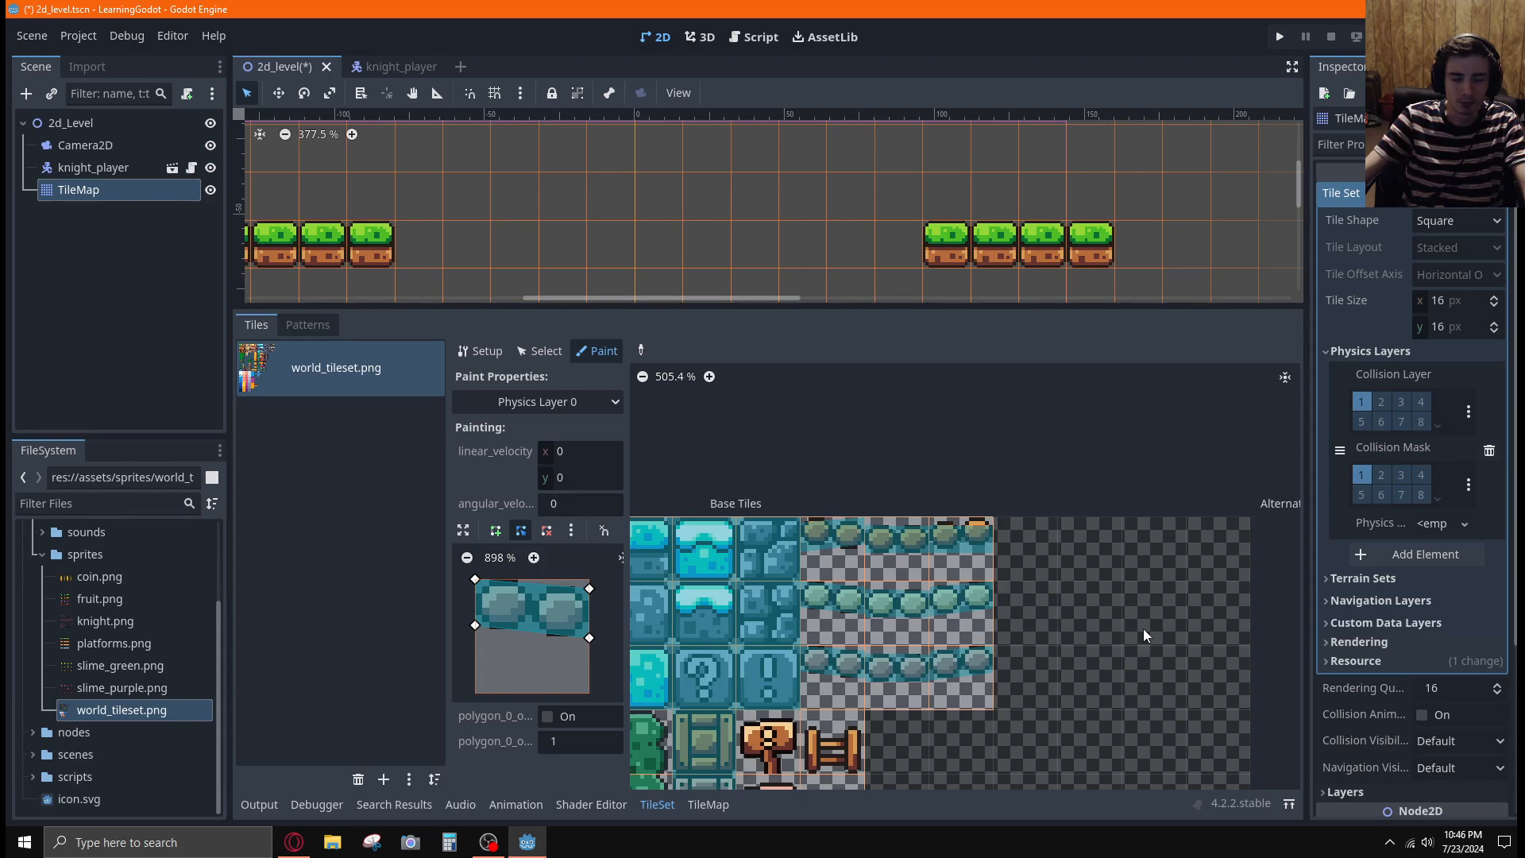
Switch to the tutorial video to compare the bridge tile polygons, and return to Godot
key(alt+Tab)
key(space)
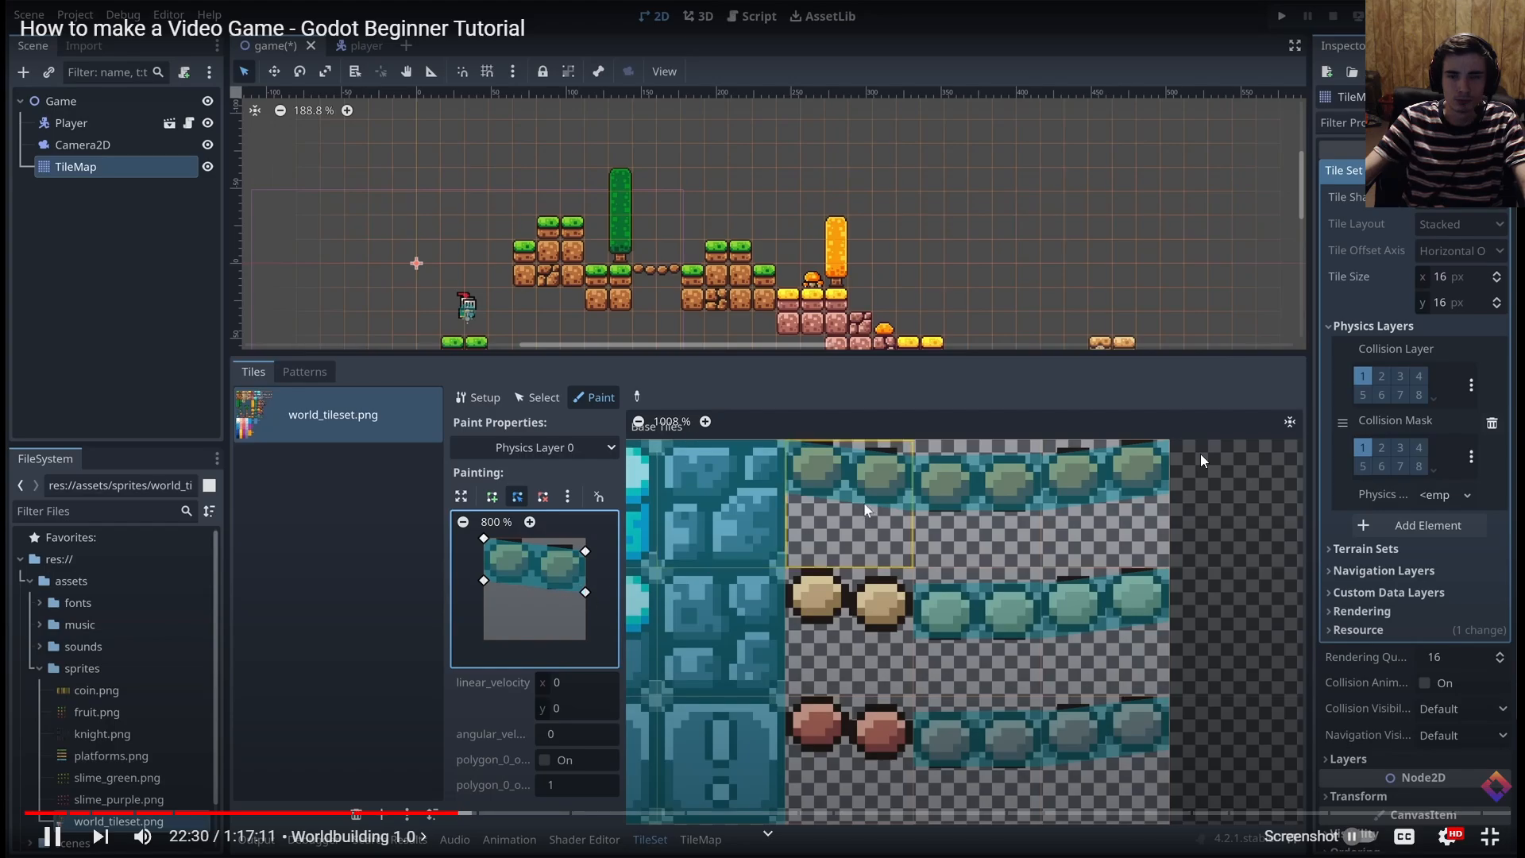
key(alt+Tab)
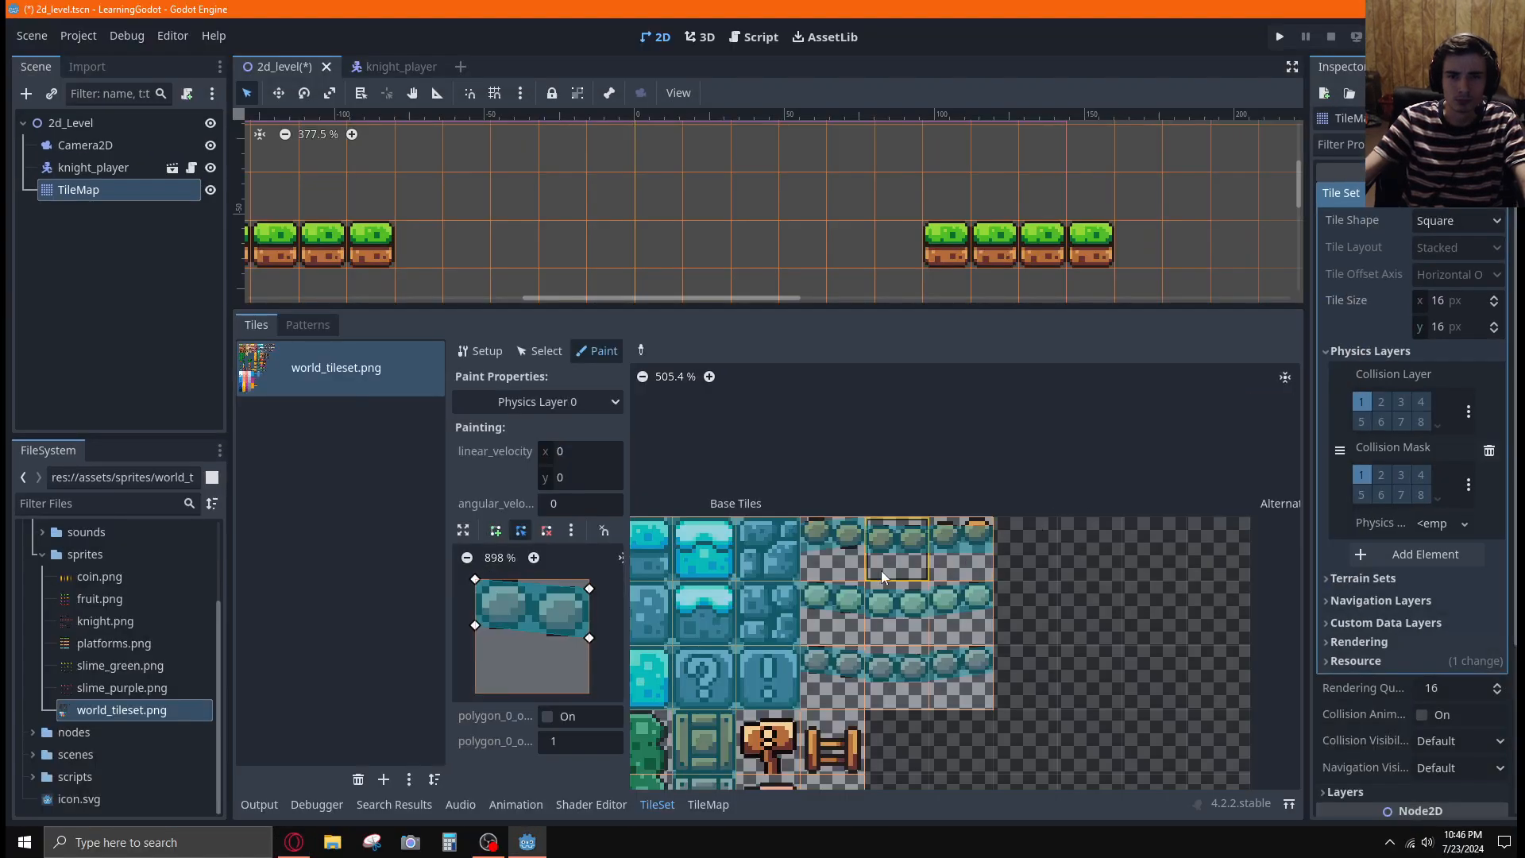
Try a lower upper-right corner on the sloped polygon and repaint the left bridge tile in the first row
scroll(1045, 558, up, 3)
scroll(1046, 557, up, 4)
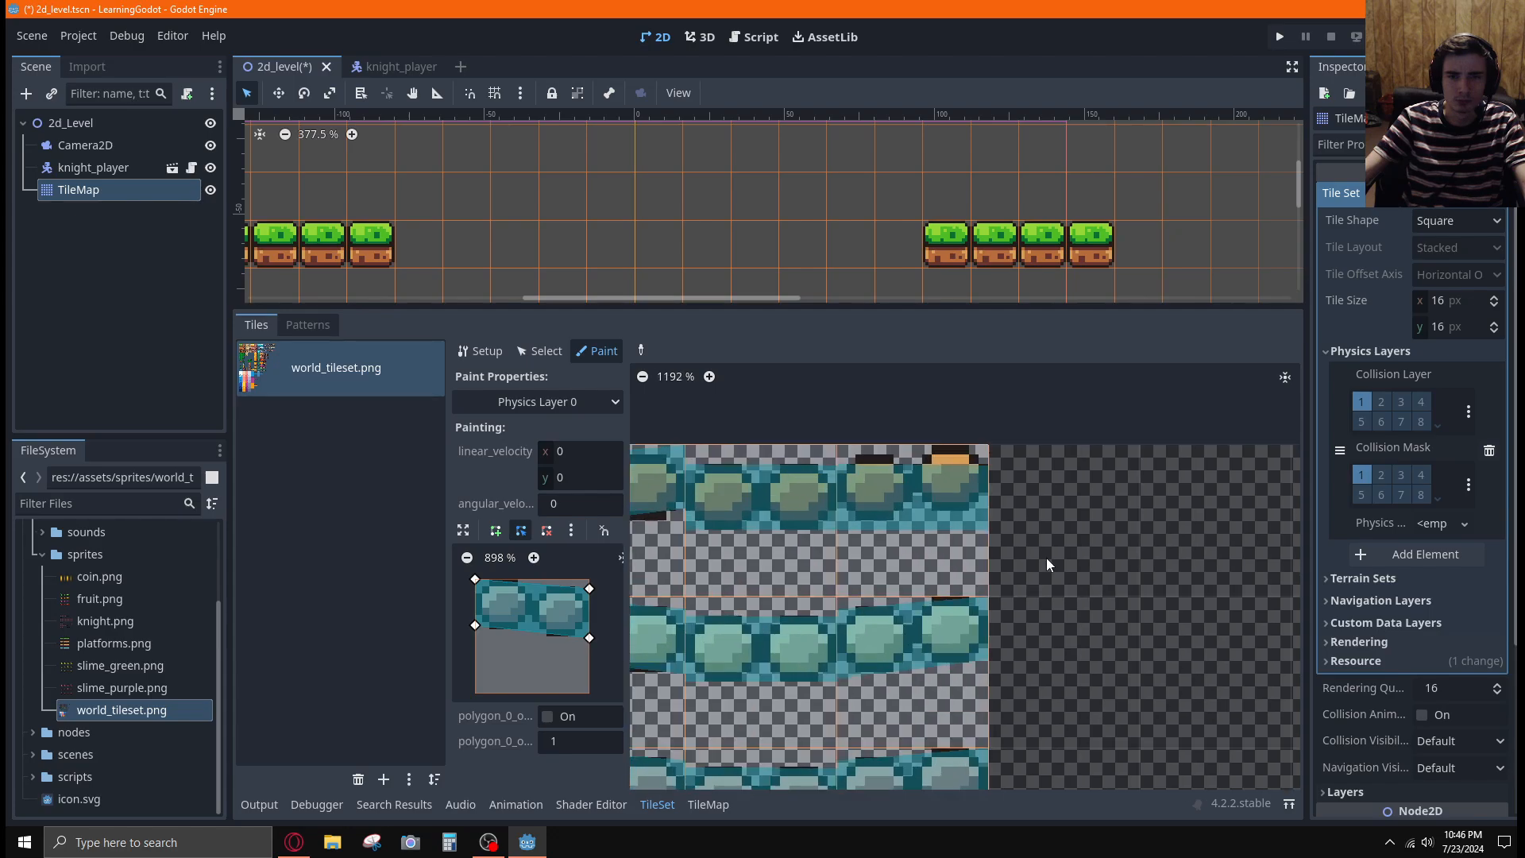
middle_drag(1046, 558, 1166, 536)
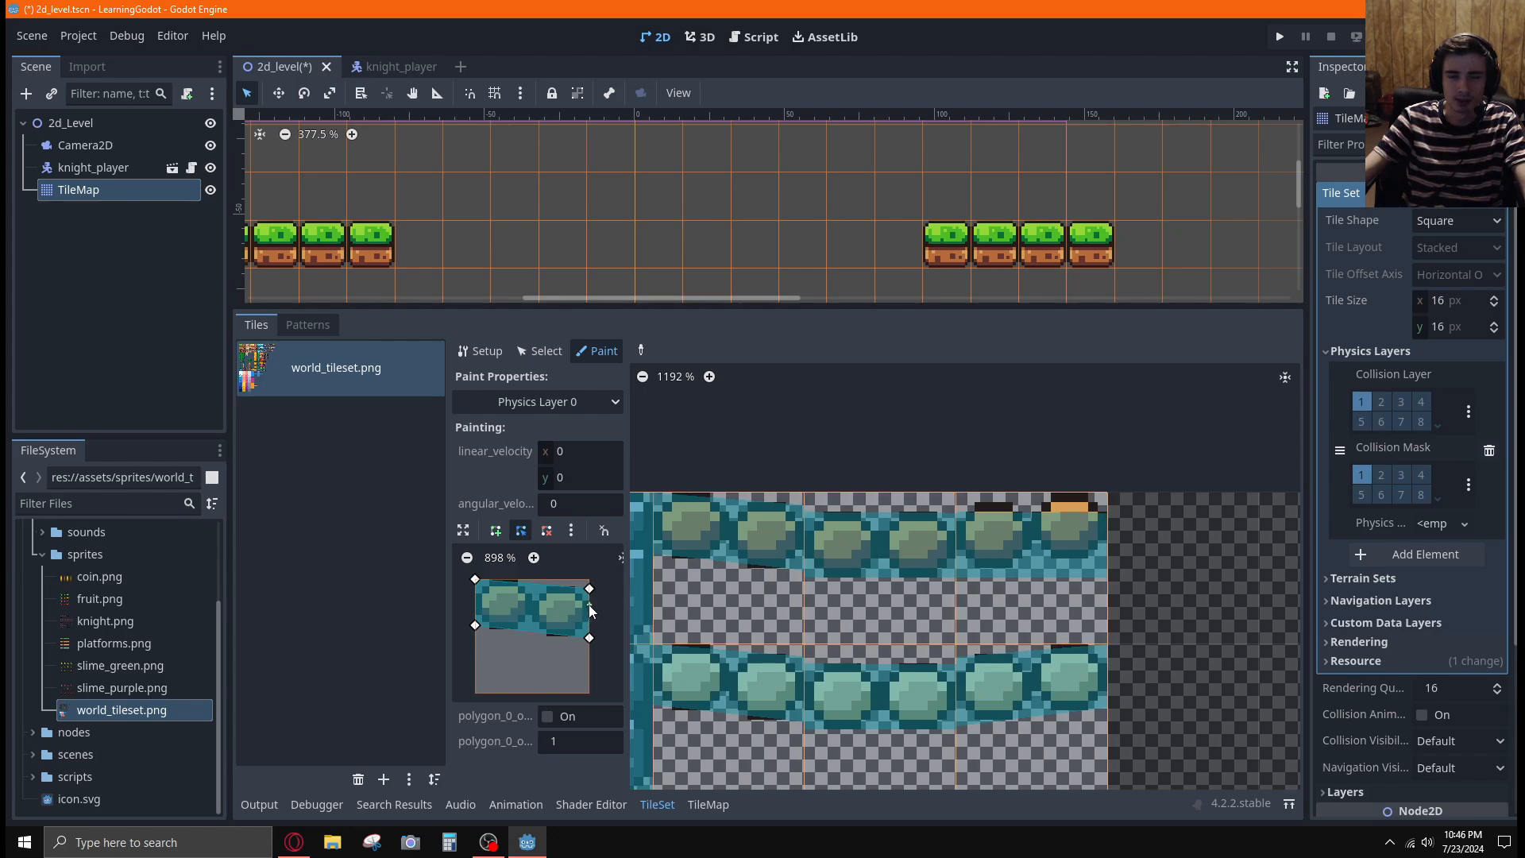
drag(588, 589, 589, 598)
click(730, 550)
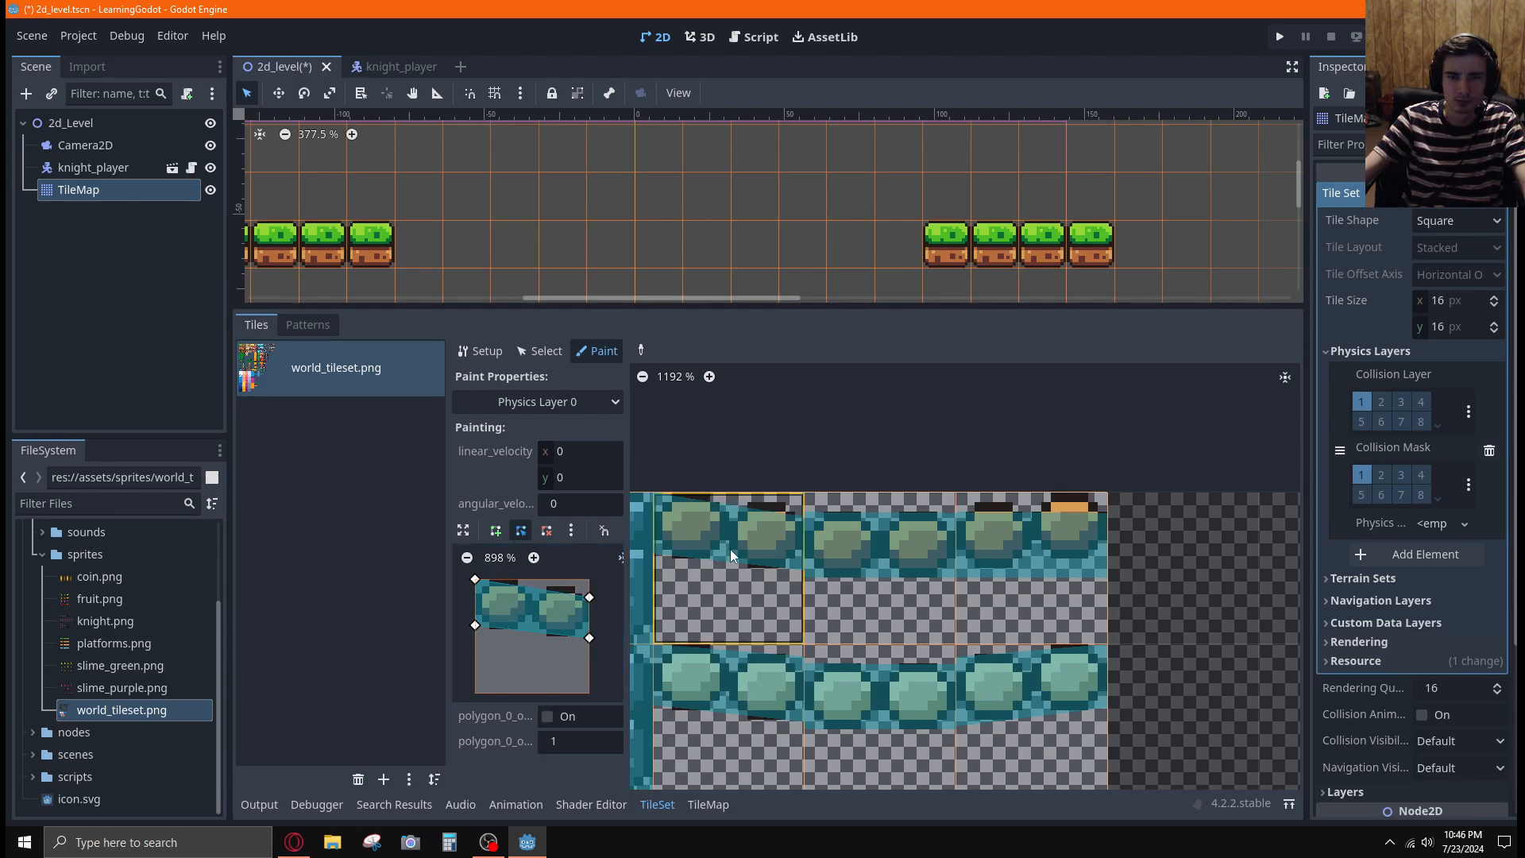
drag(593, 595, 593, 591)
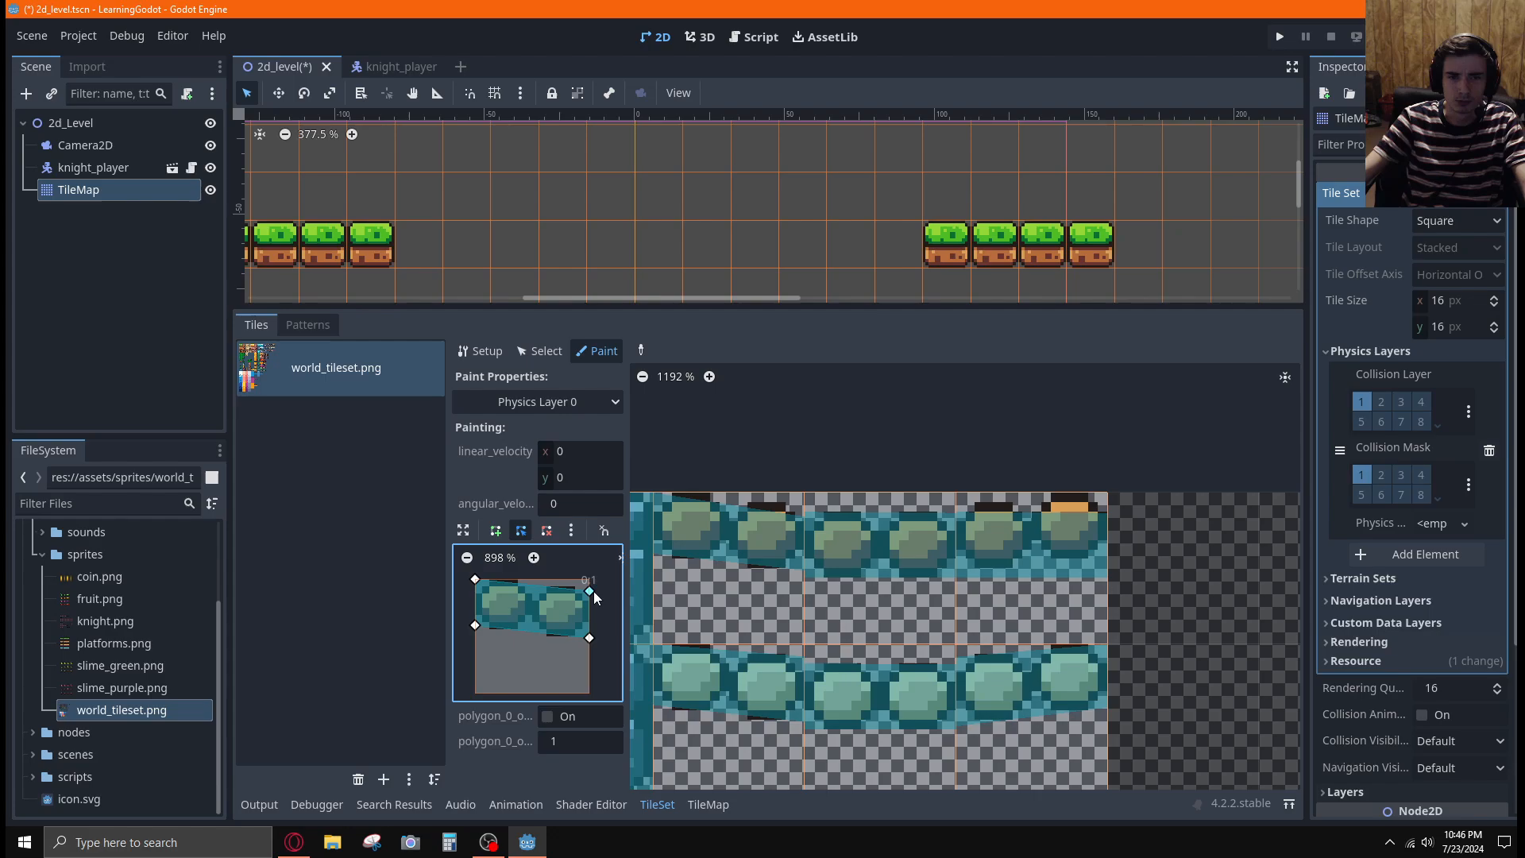
click(771, 580)
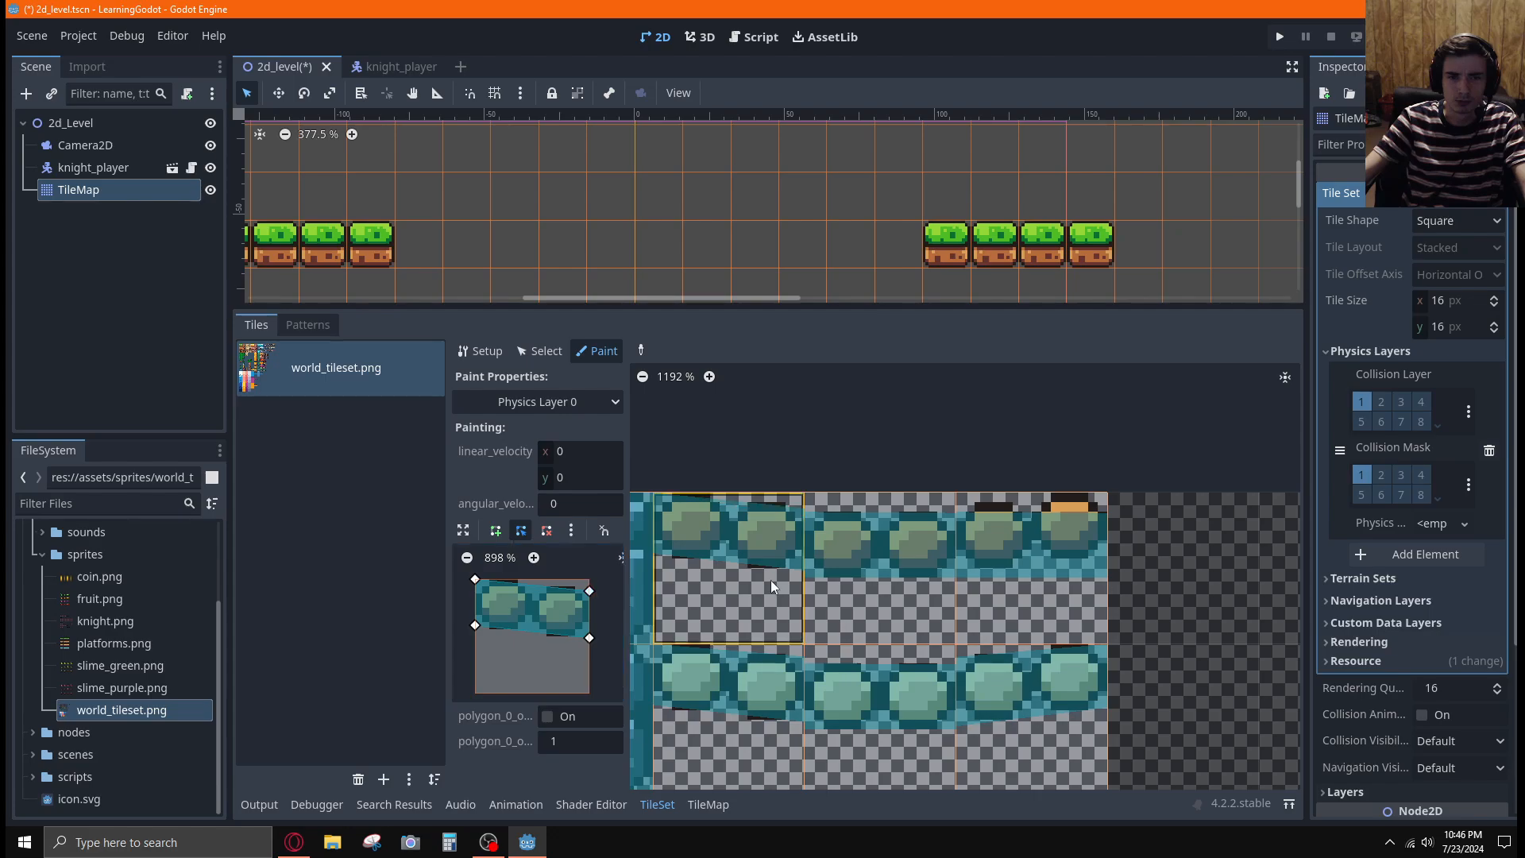
Fine-tune the polygon's upper-right corner to just above the second plank and repaint the first-row left bridge tile
click(589, 592)
drag(589, 592, 589, 597)
click(704, 606)
click(589, 597)
drag(590, 600, 590, 595)
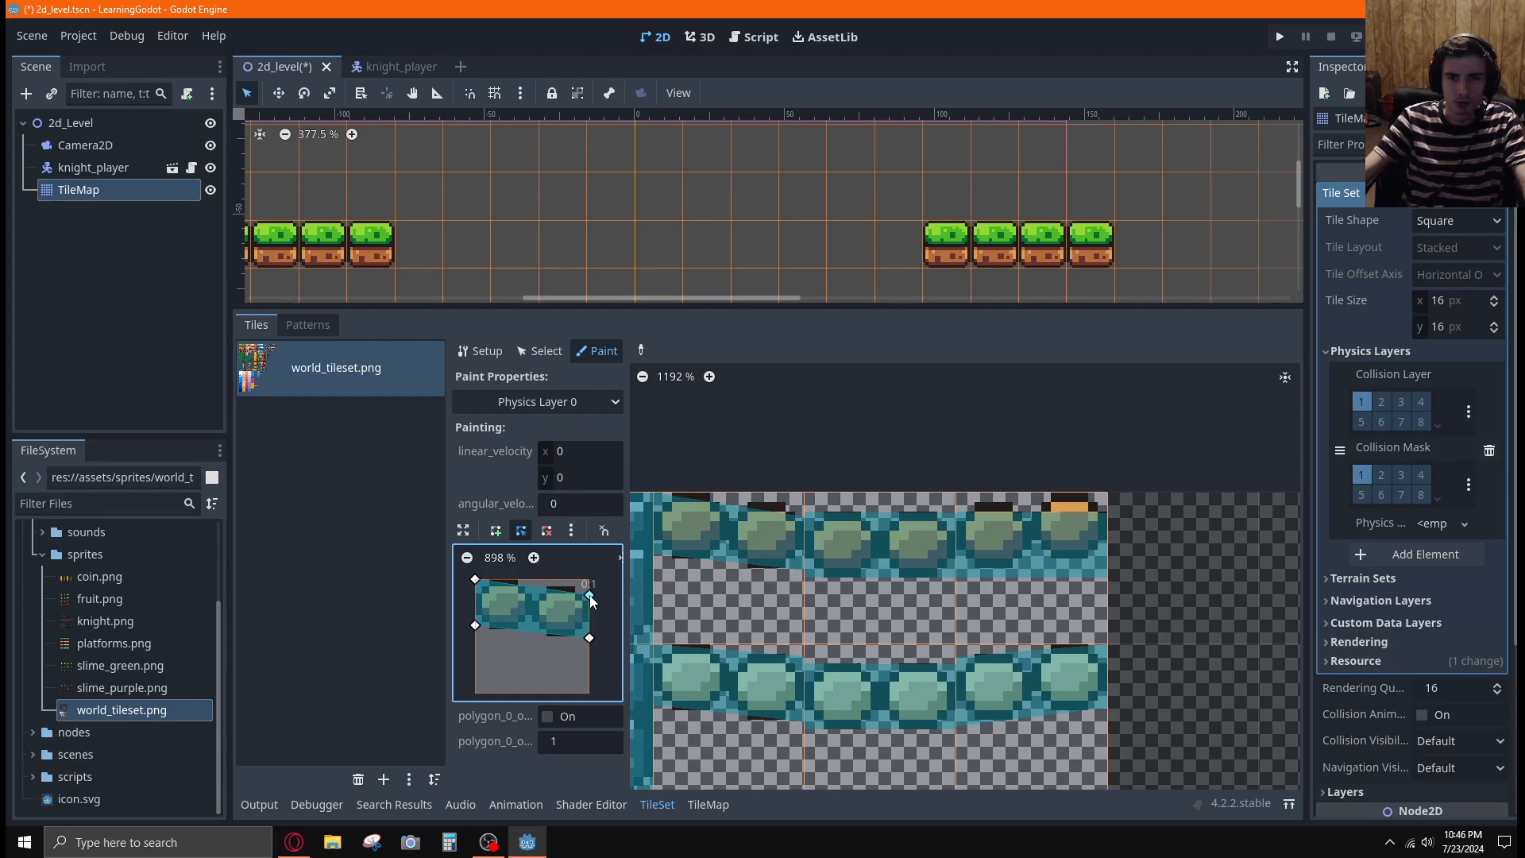
click(772, 564)
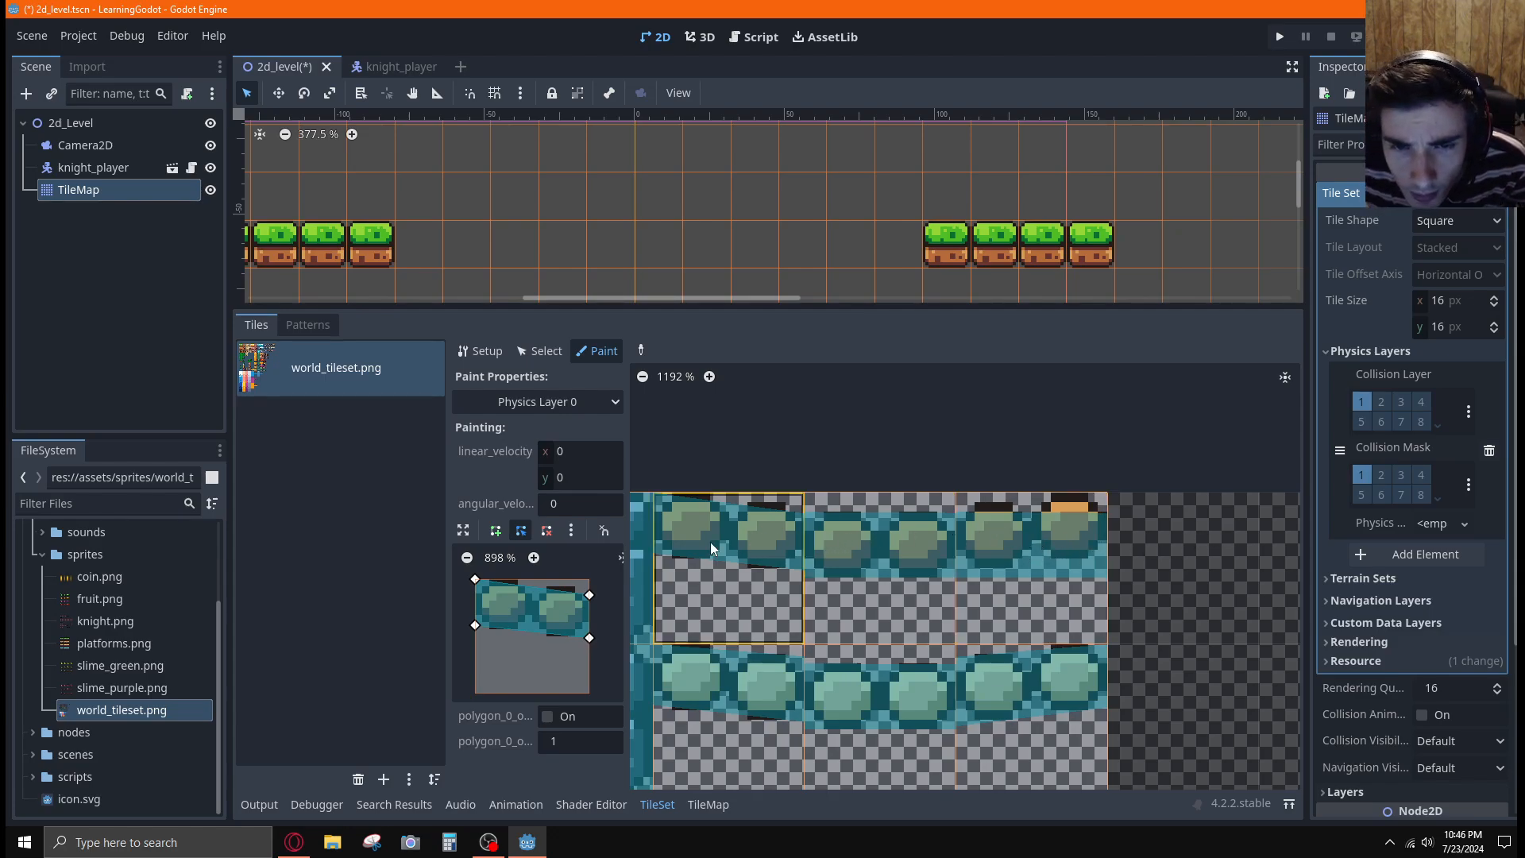
drag(586, 597, 588, 594)
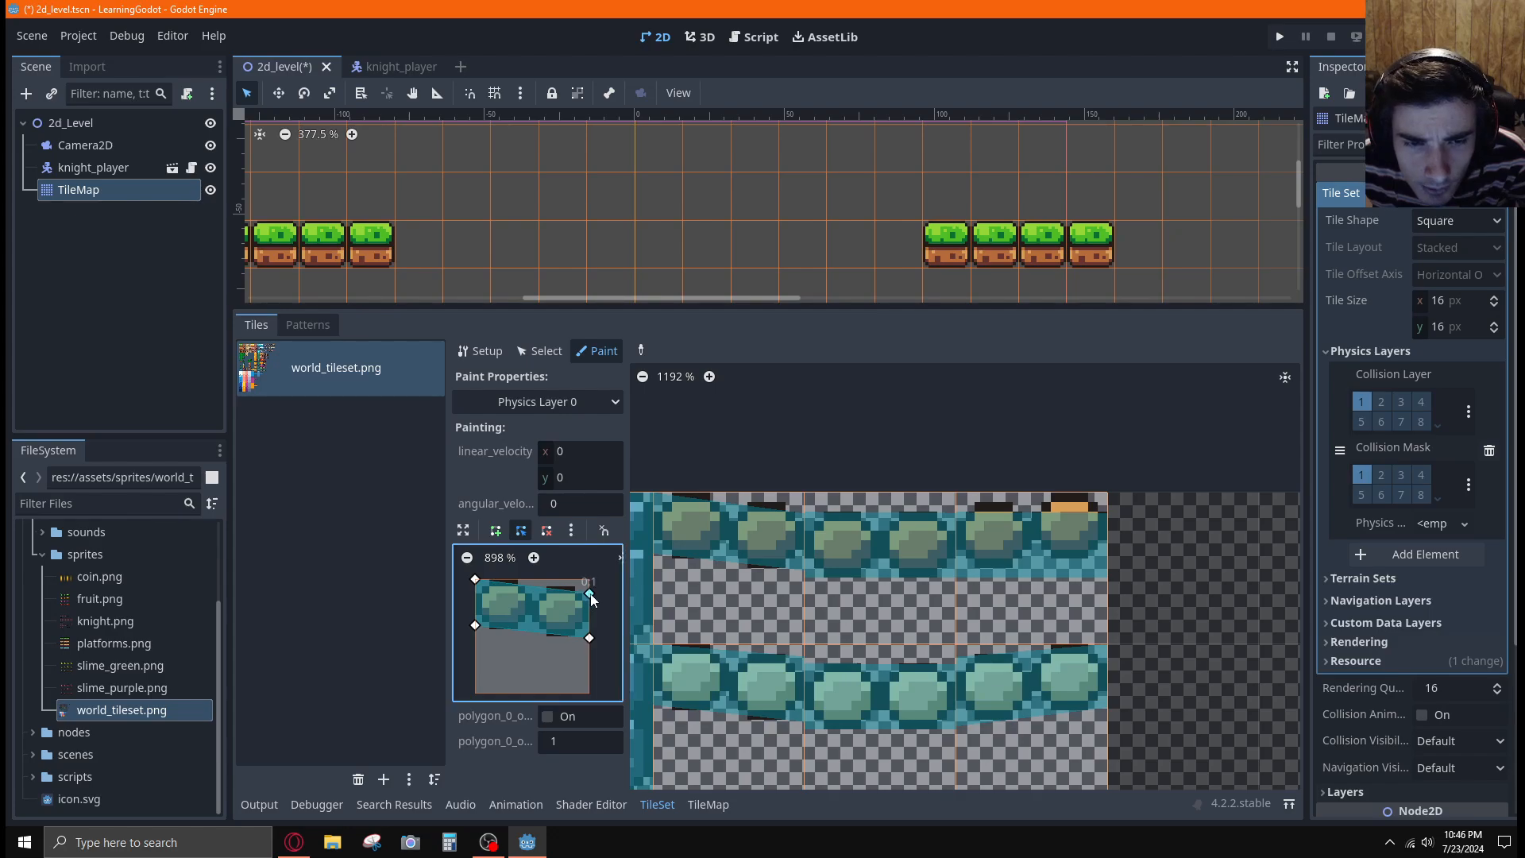
click(775, 574)
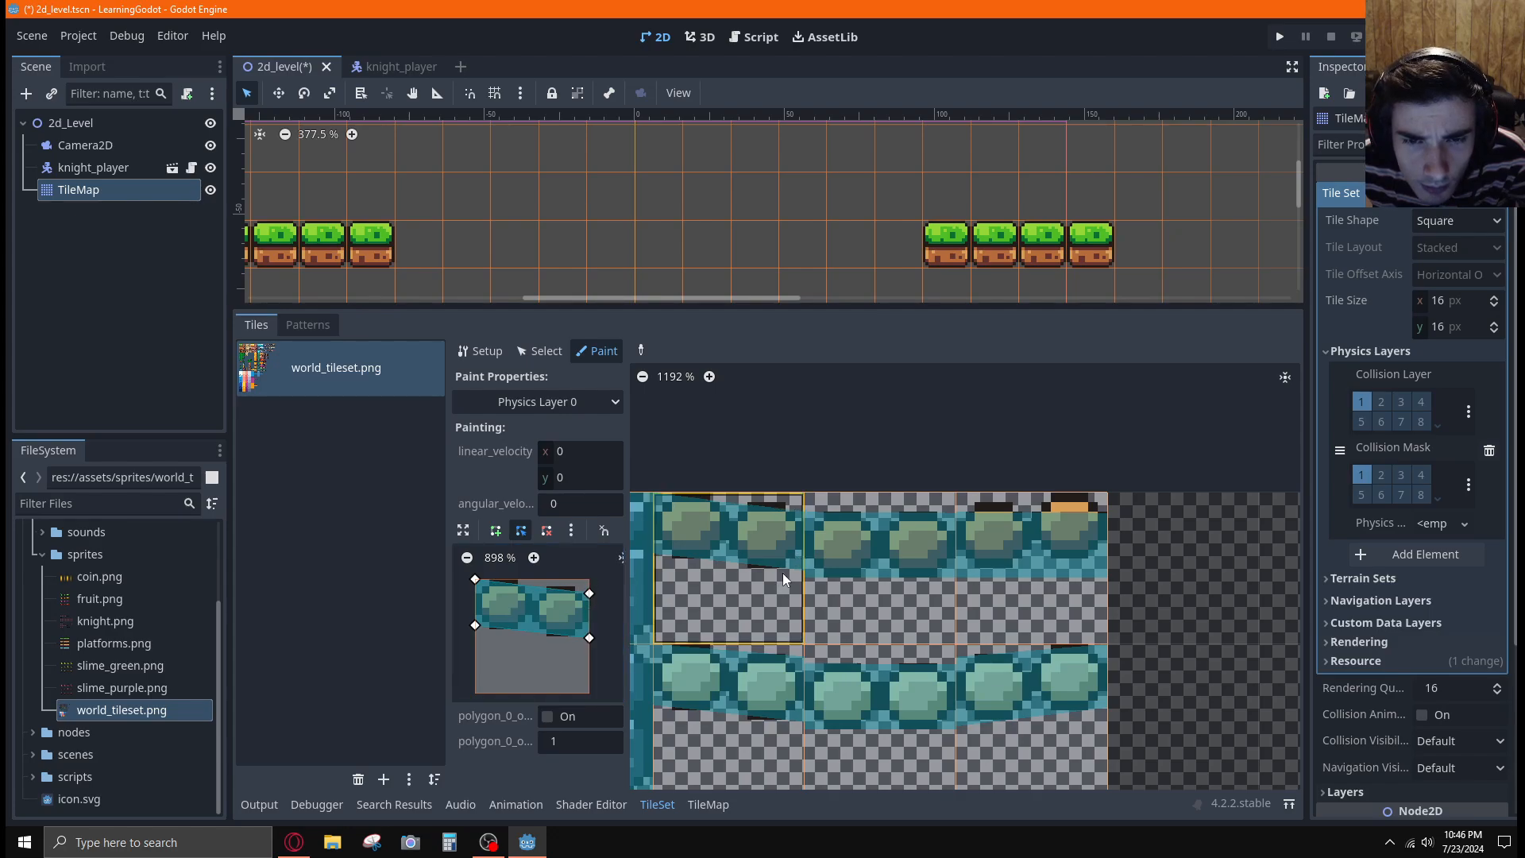
Clear the collision polygon and paint the empty shape onto the right bridge tile in the first row
scroll(1228, 589, down, 2)
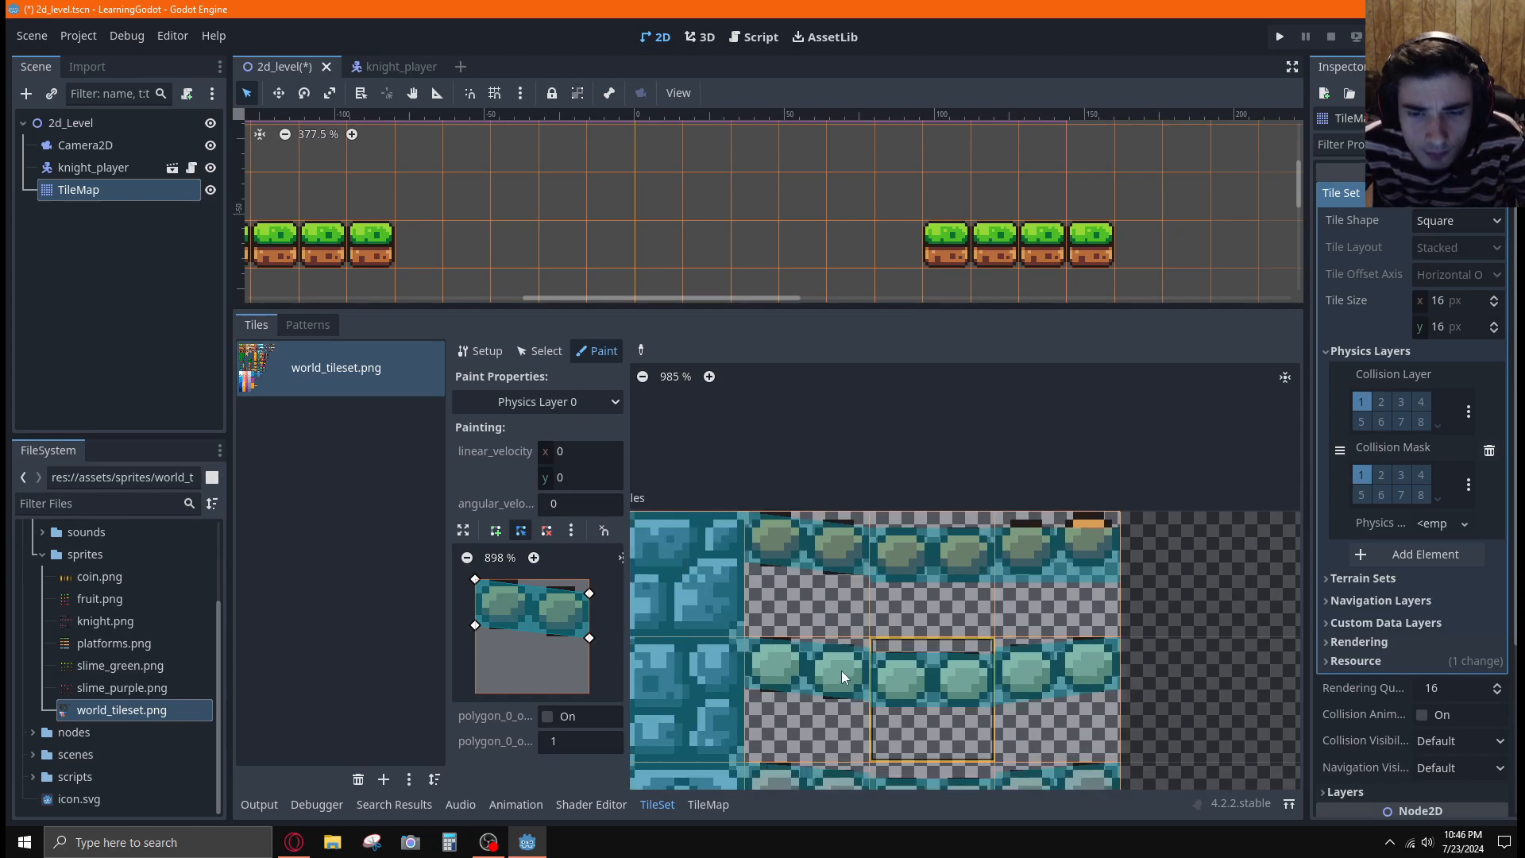
scroll(1206, 689, down, 1)
scroll(1226, 621, down, 3)
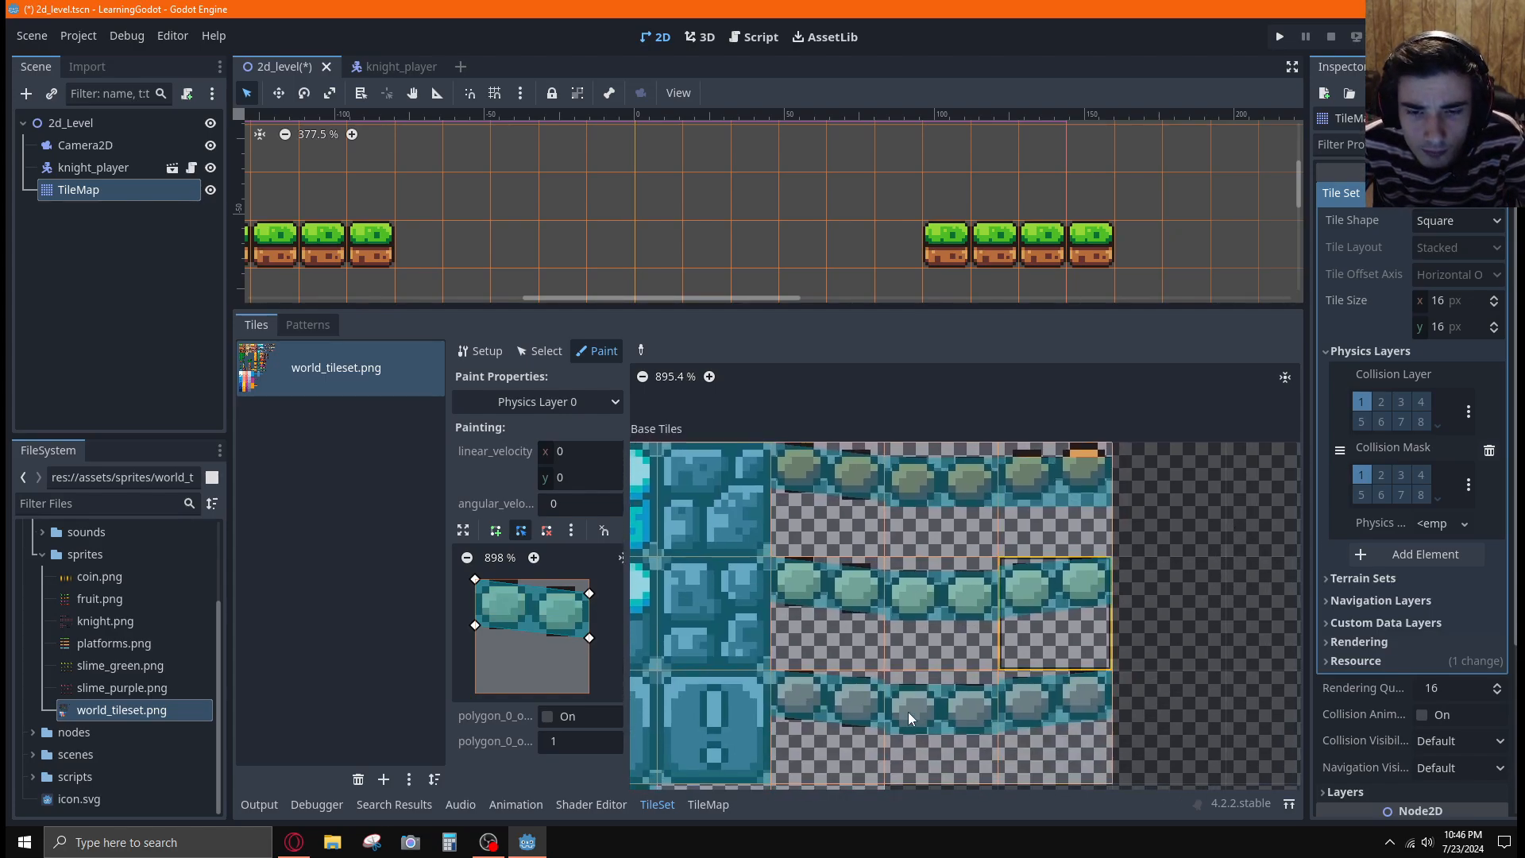
middle_drag(1162, 502, 1118, 557)
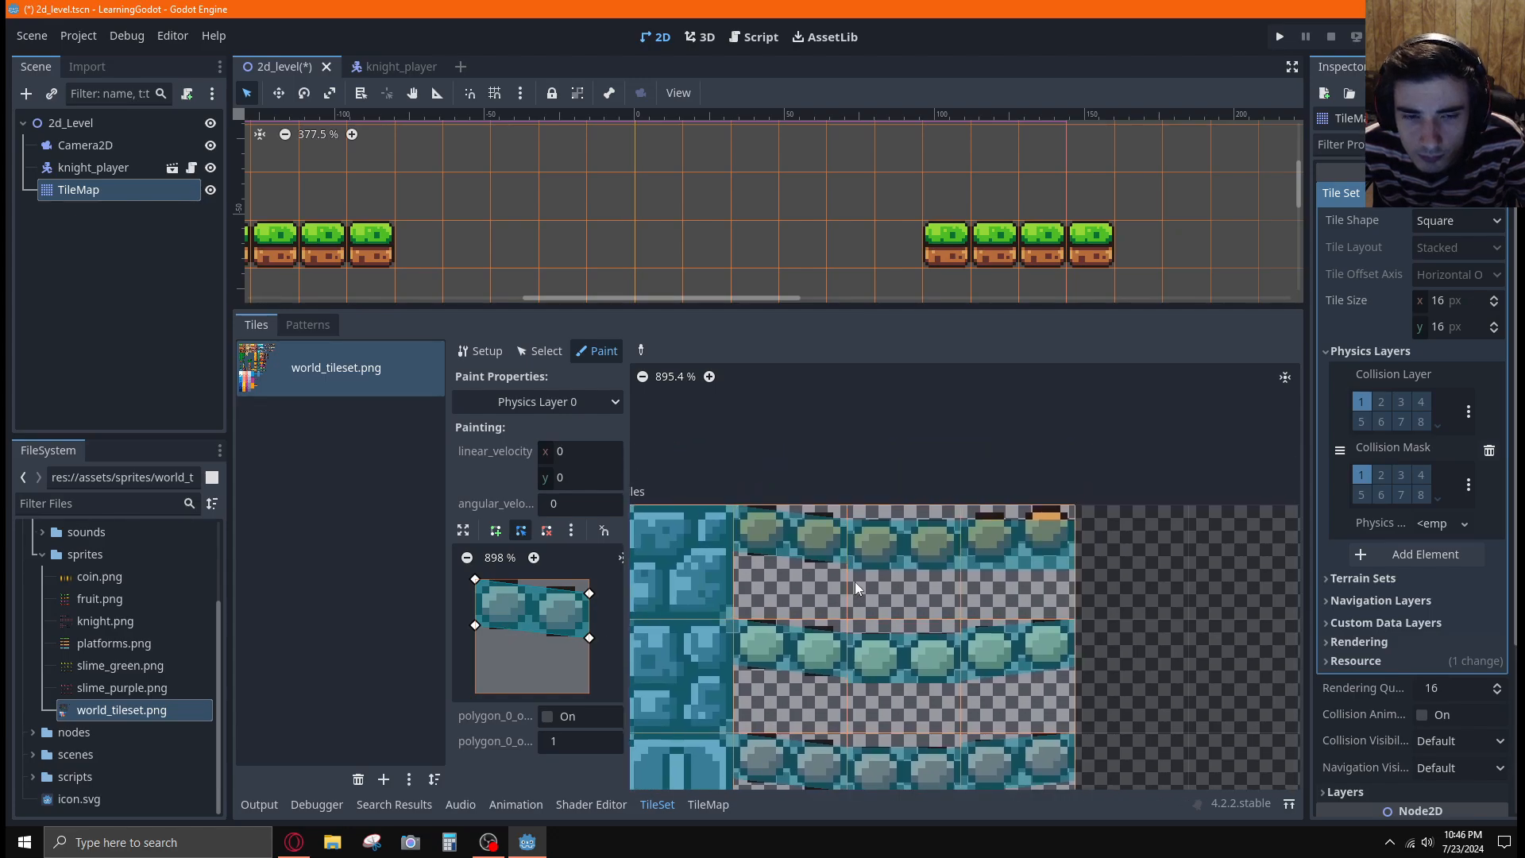
click(1003, 567)
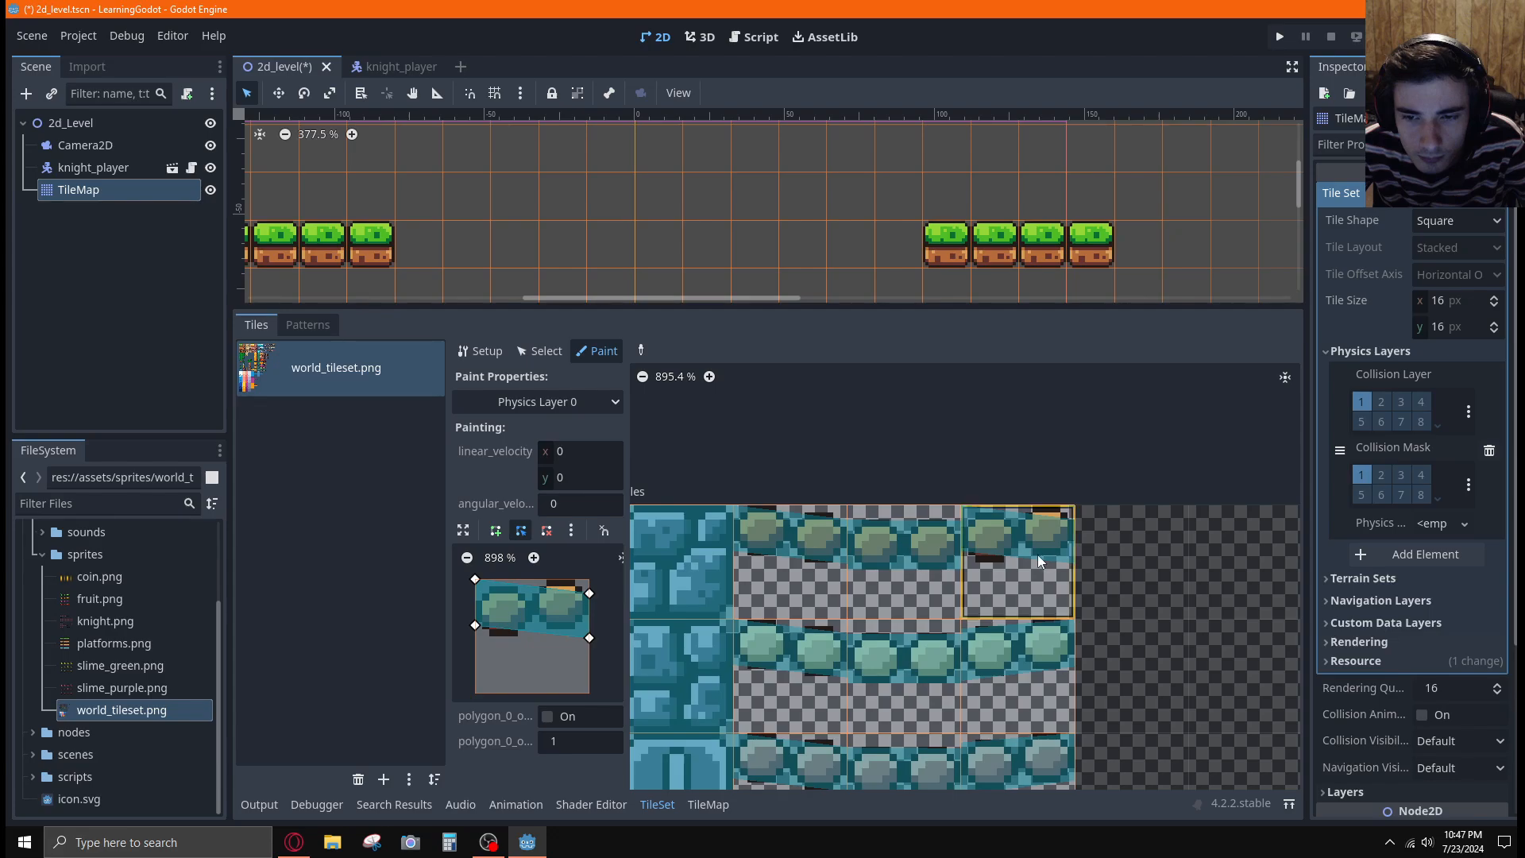
key(c)
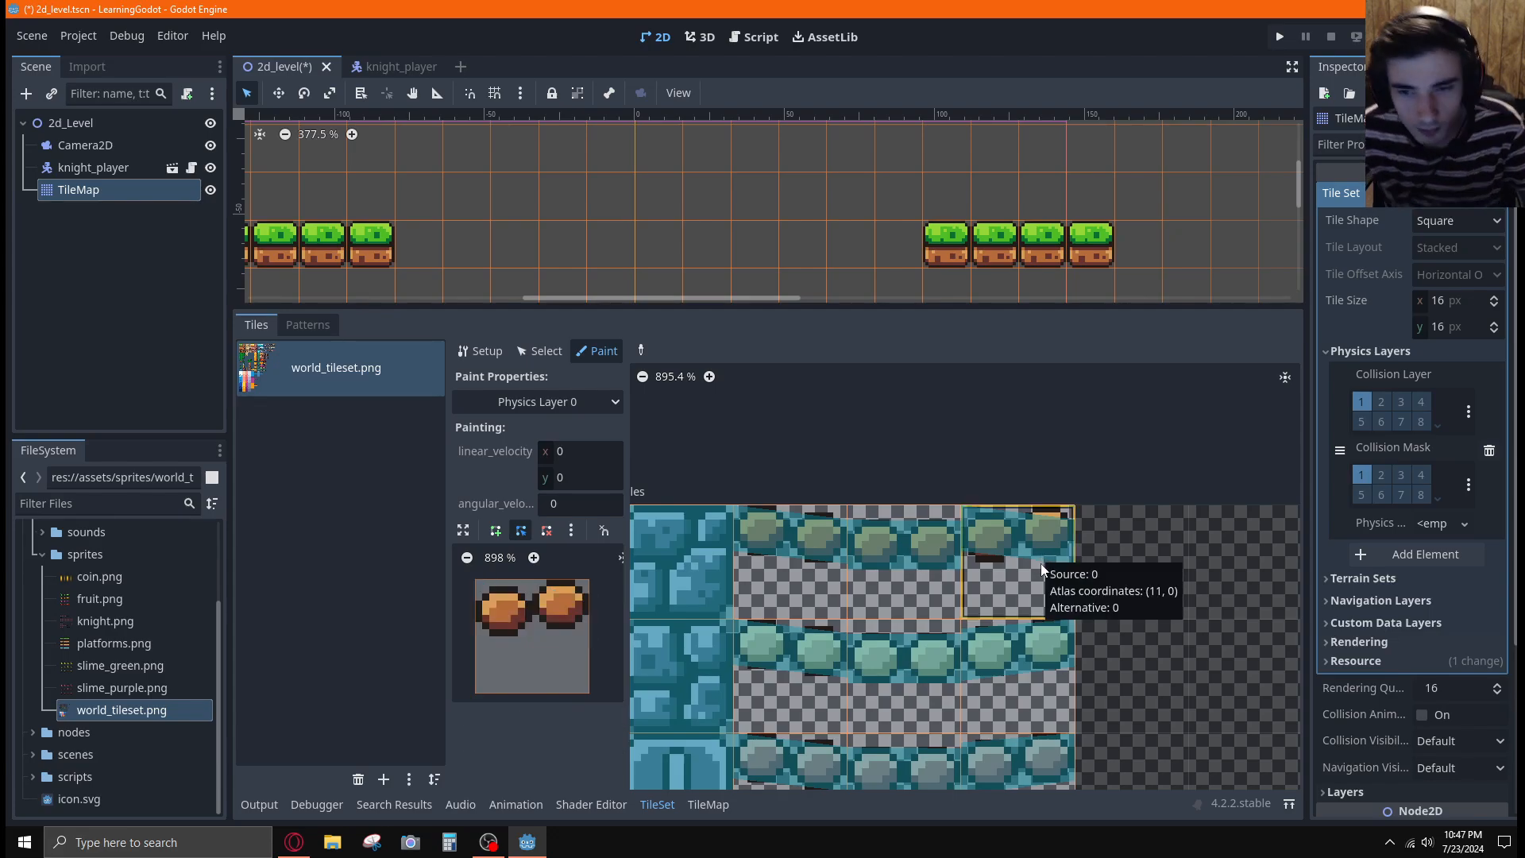
click(1041, 554)
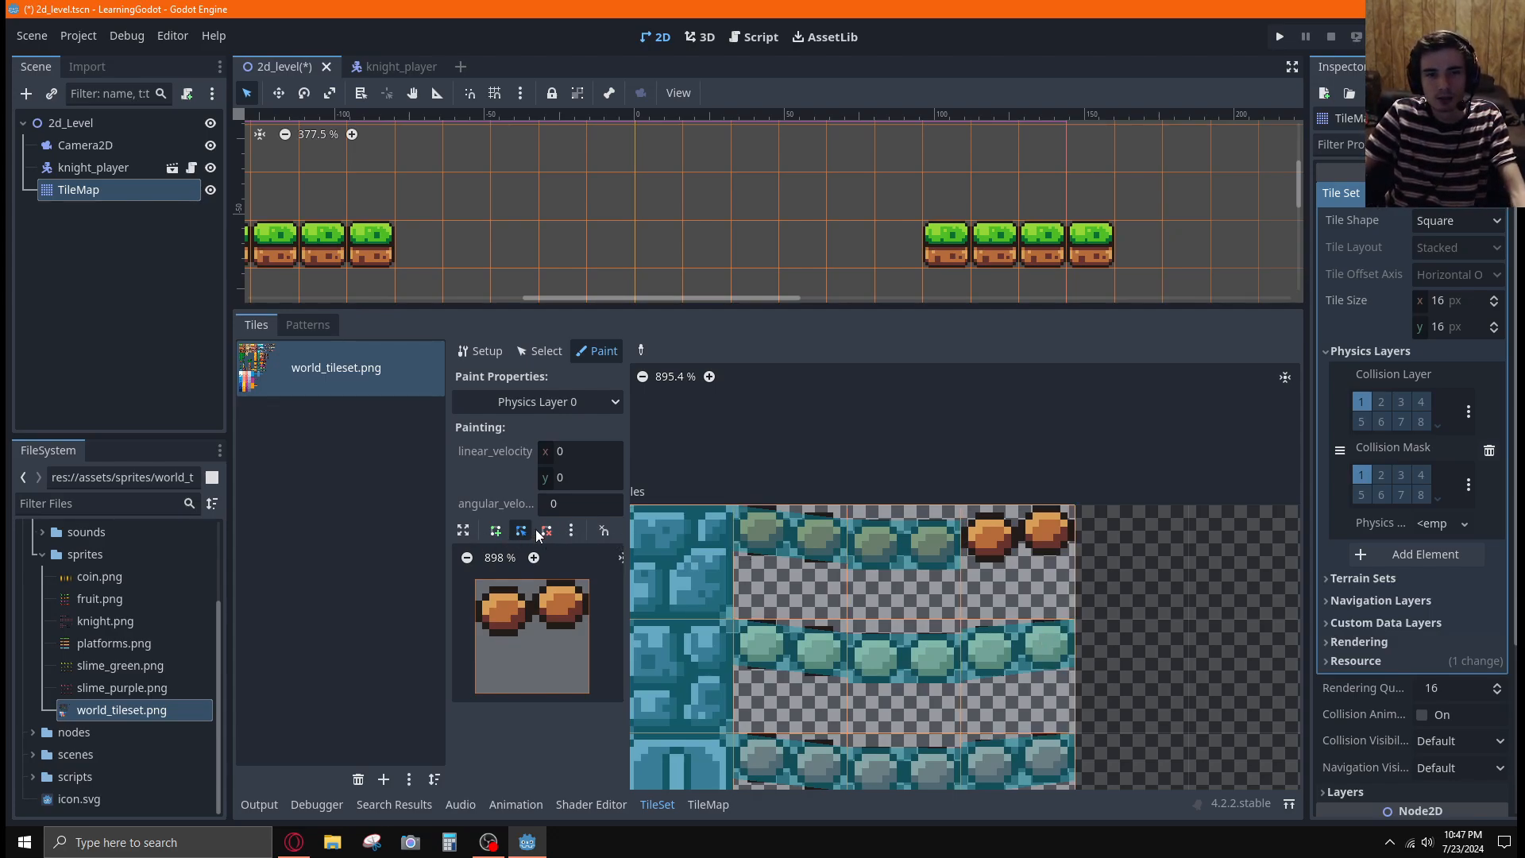
Reset the collision polygon to the default tile shape and paint it onto the right bridge tile in the second row
click(570, 531)
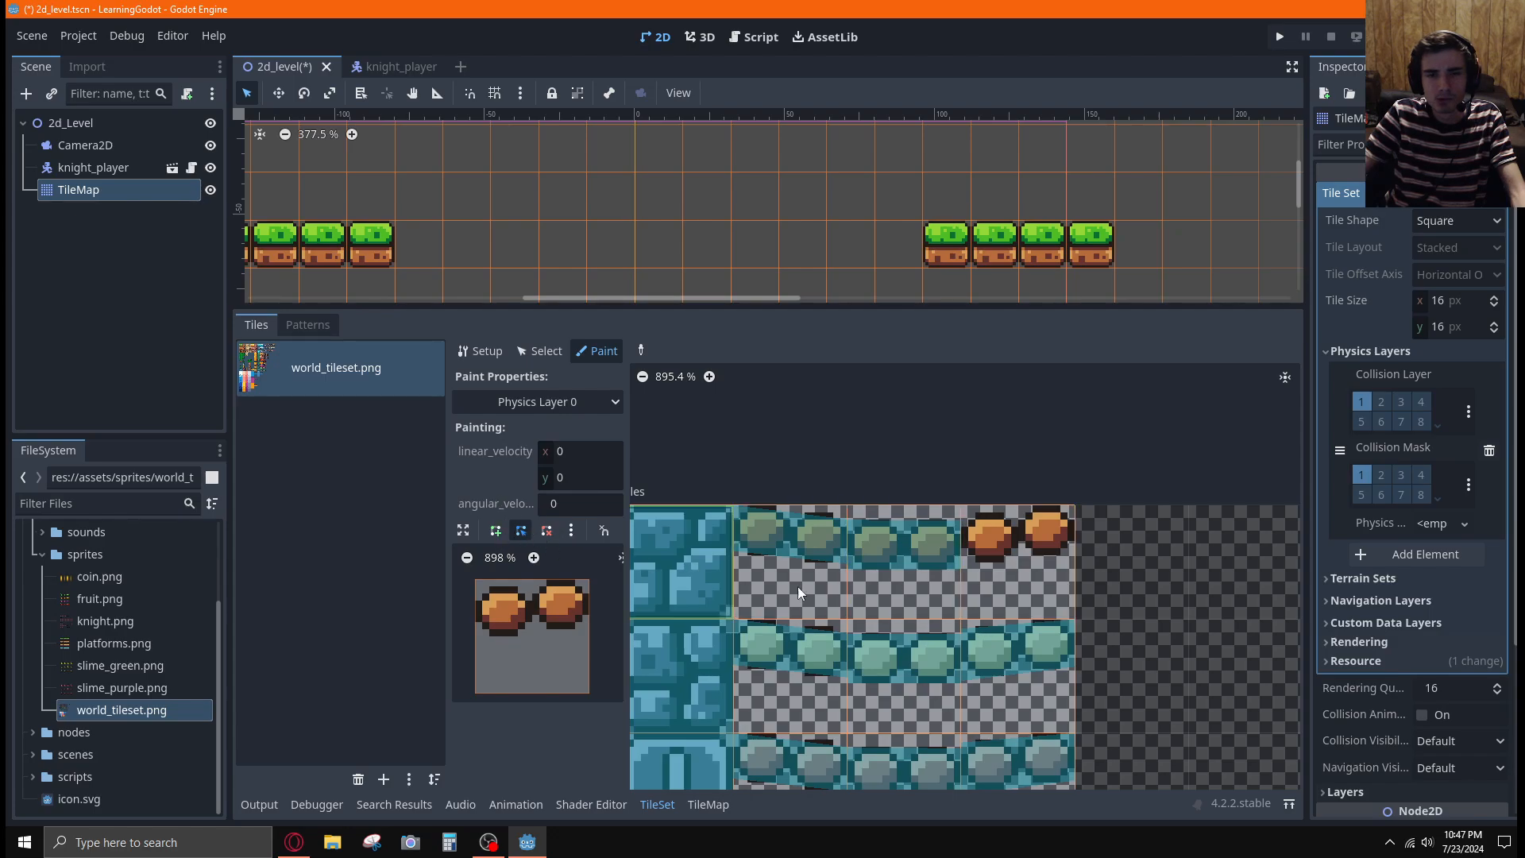
click(1032, 664)
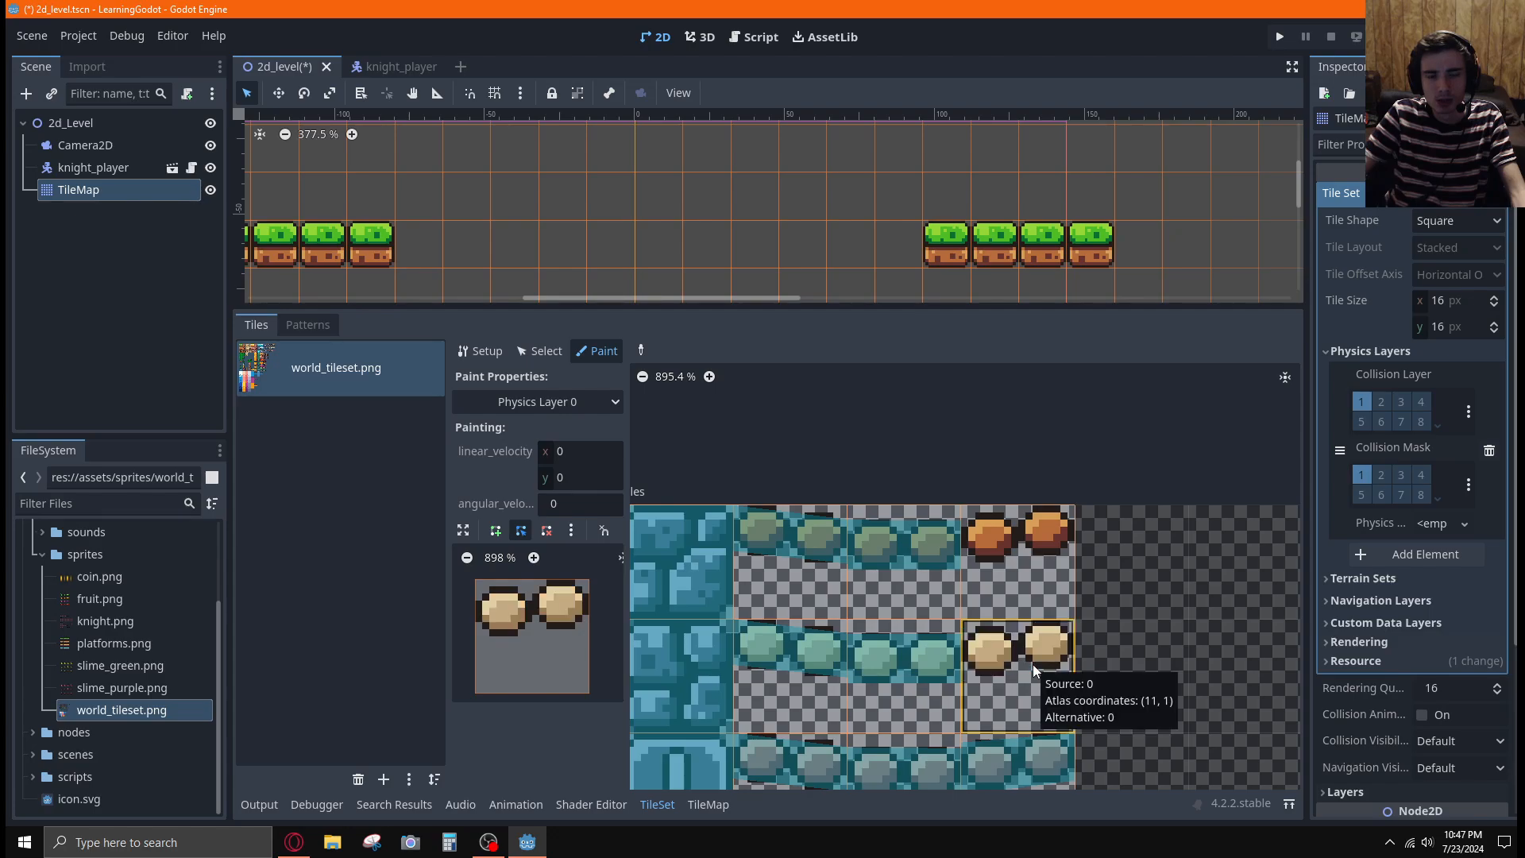
key(f)
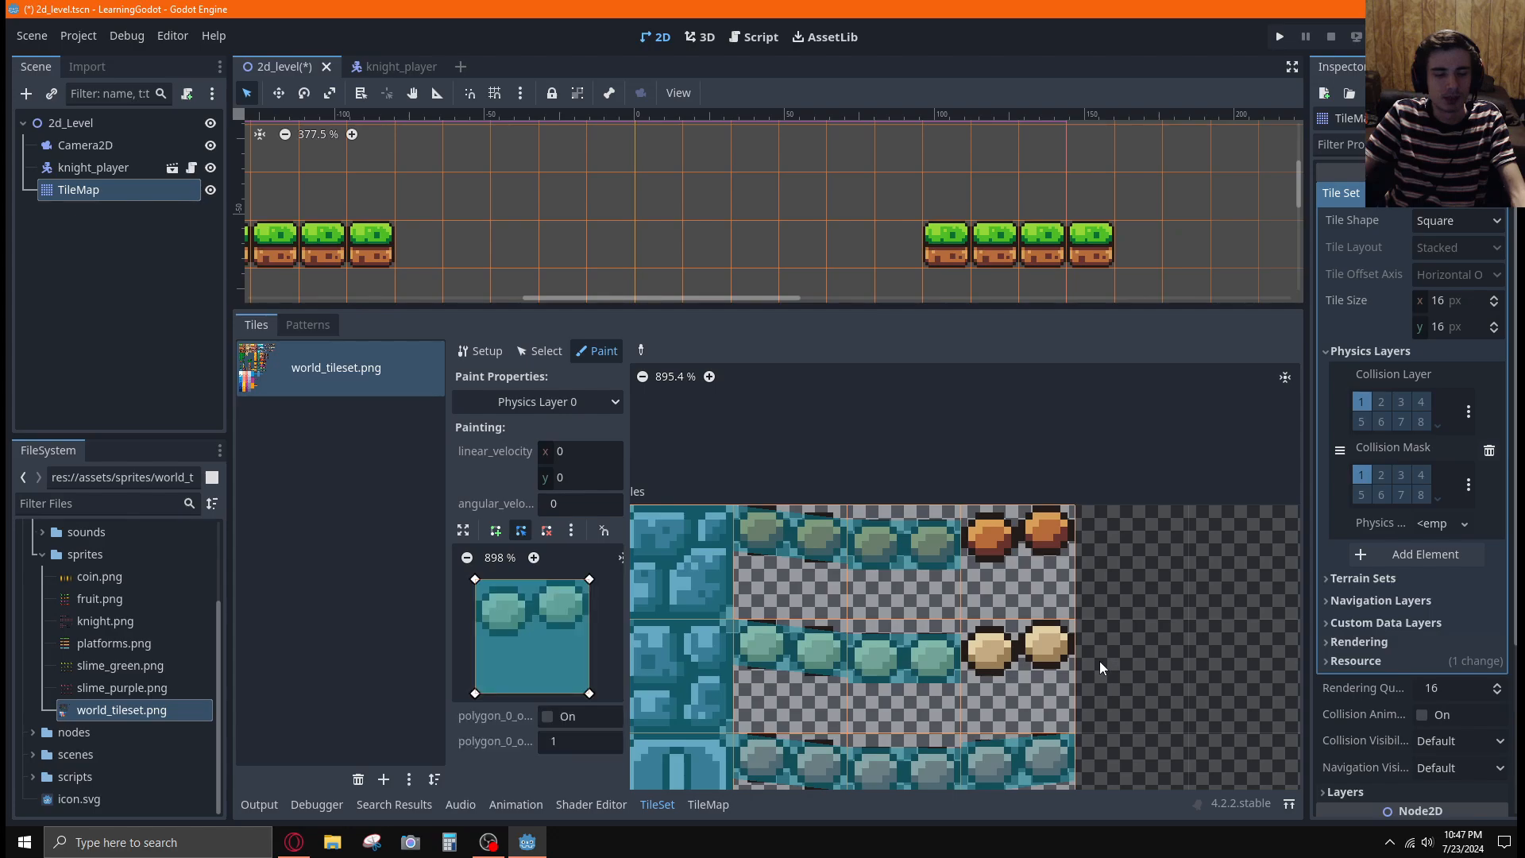
click(1063, 659)
scroll(1102, 665, down, 1)
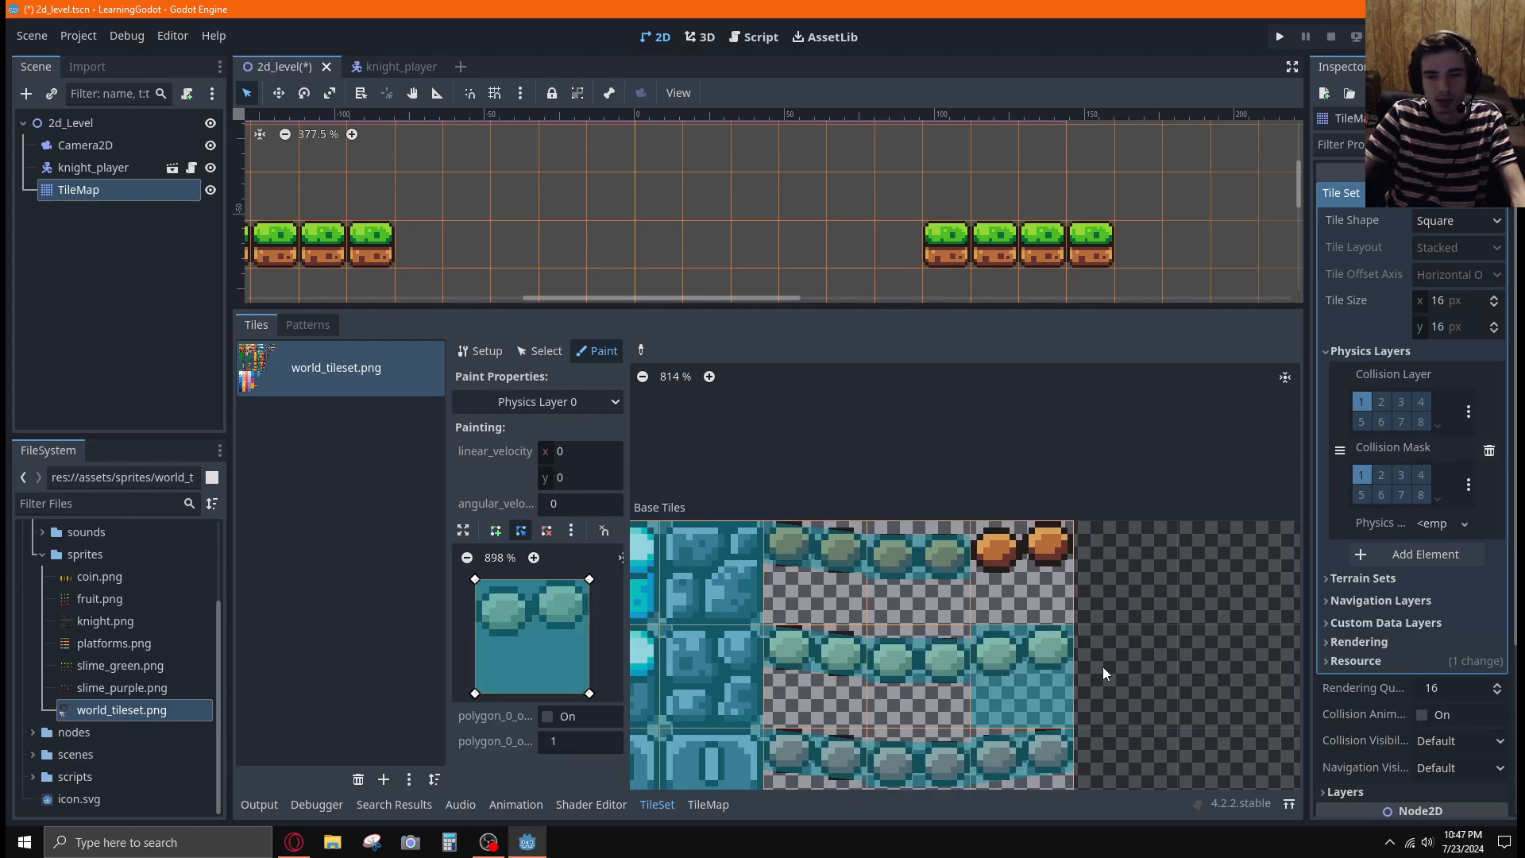
Trim the collision polygon to the right bridge tile's upward-sloping planks and paint it onto the right bridge tiles in the first and second rows
scroll(1122, 684, up, 1)
scroll(1122, 684, up, 1)
middle_drag(1126, 684, 1115, 540)
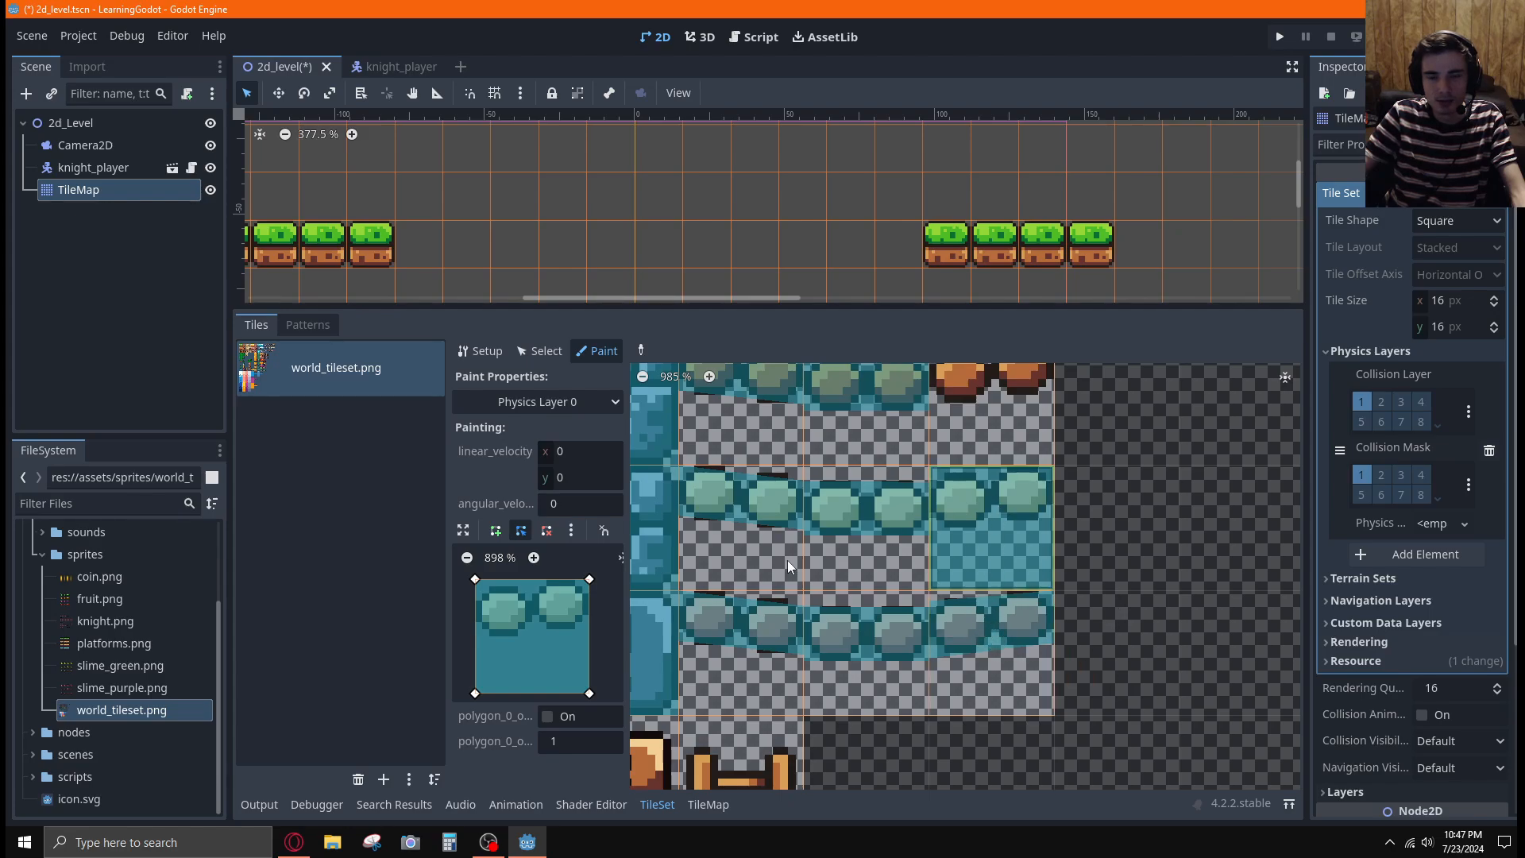
middle_drag(1140, 526, 1126, 613)
drag(478, 578, 478, 588)
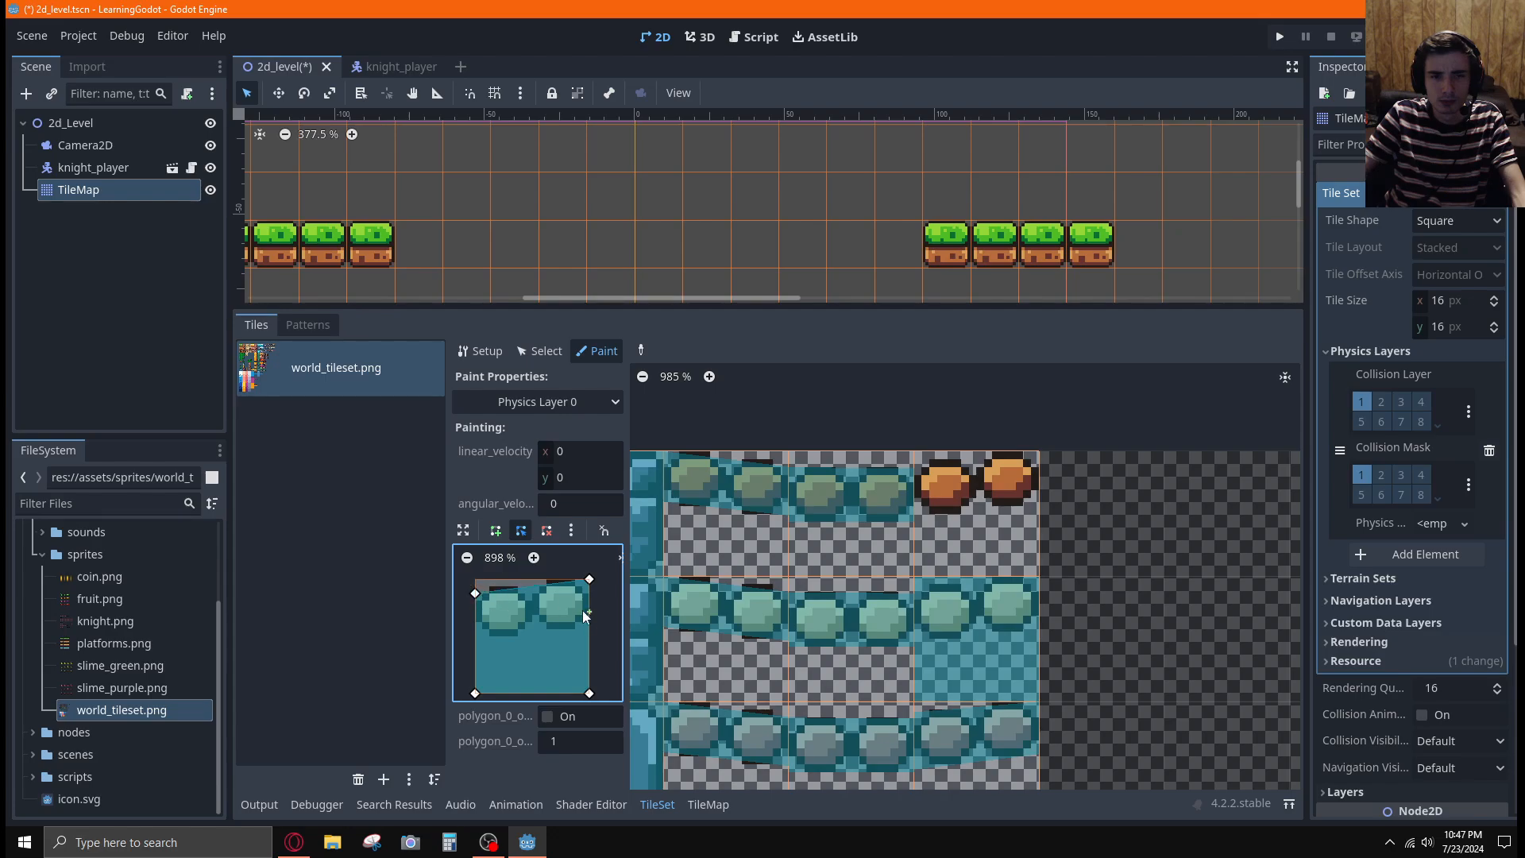
drag(592, 691, 591, 653)
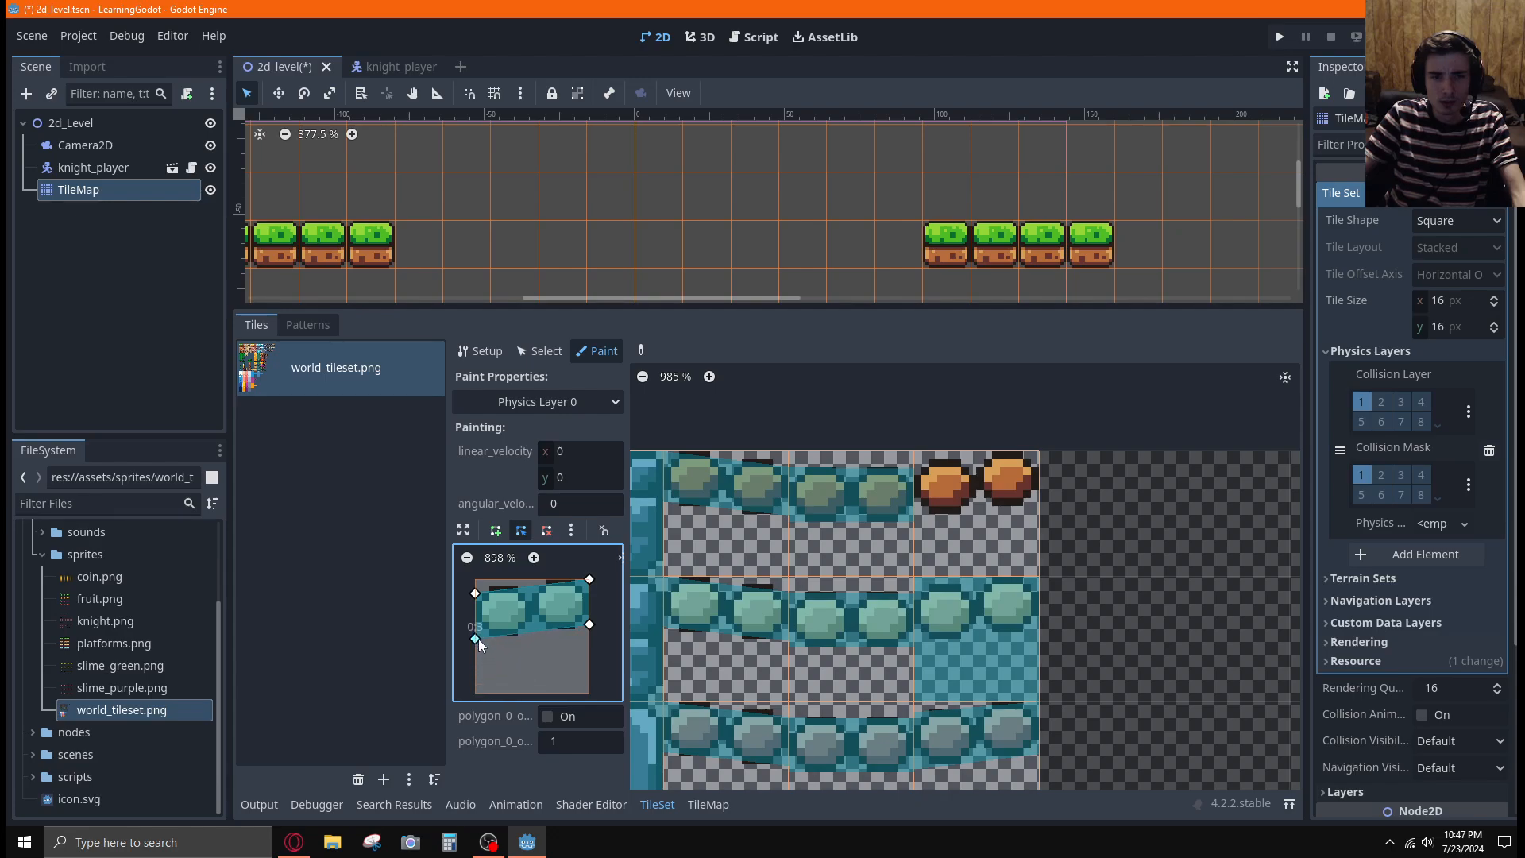
click(951, 514)
click(980, 607)
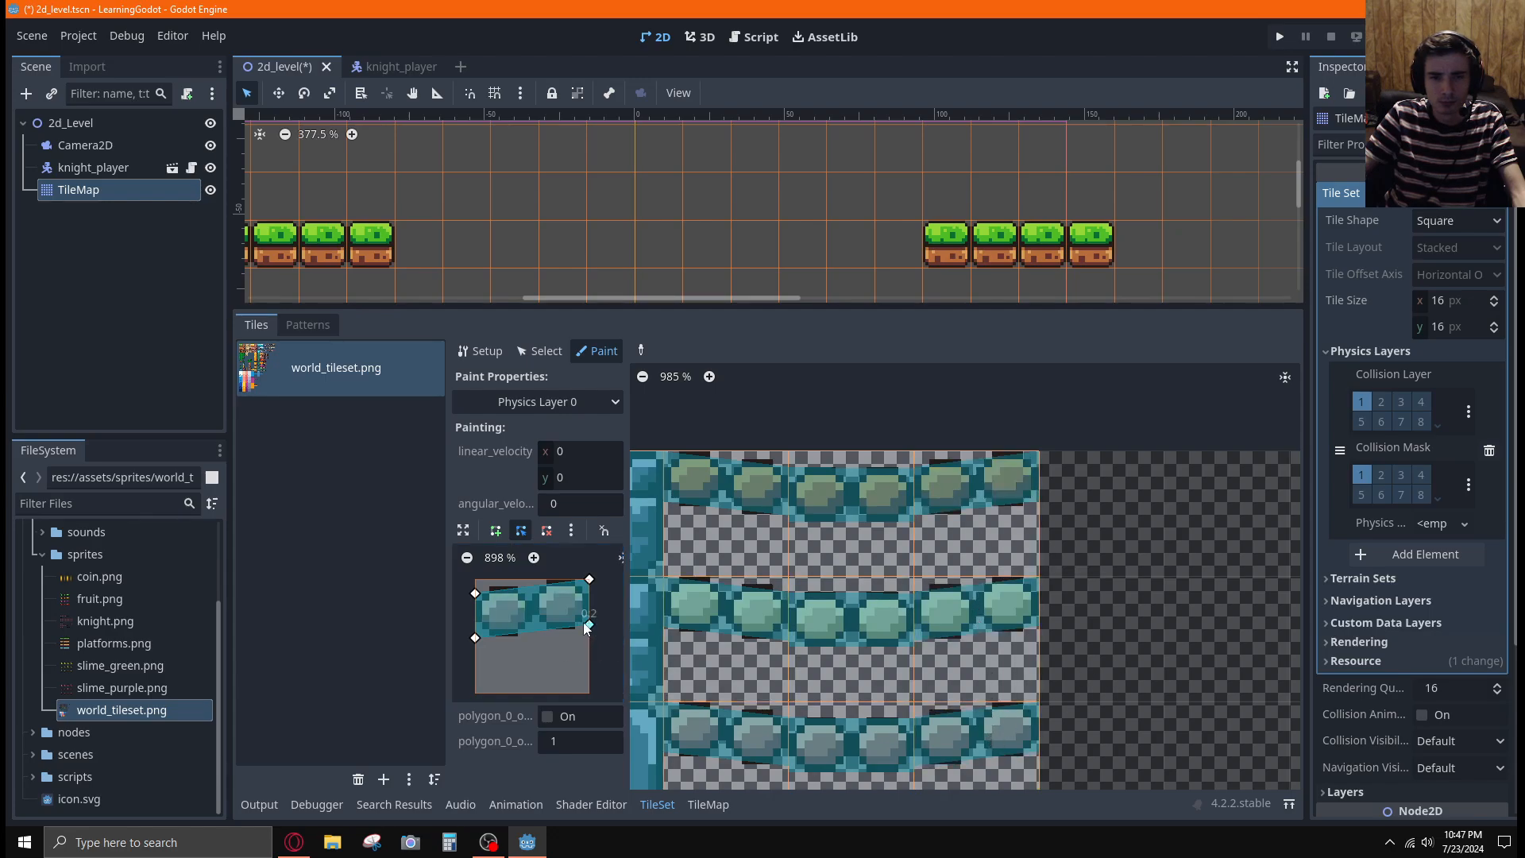
Lower the sloped polygon's lower-left corner slightly and repaint the right bridge tiles in the third and second rows
click(475, 637)
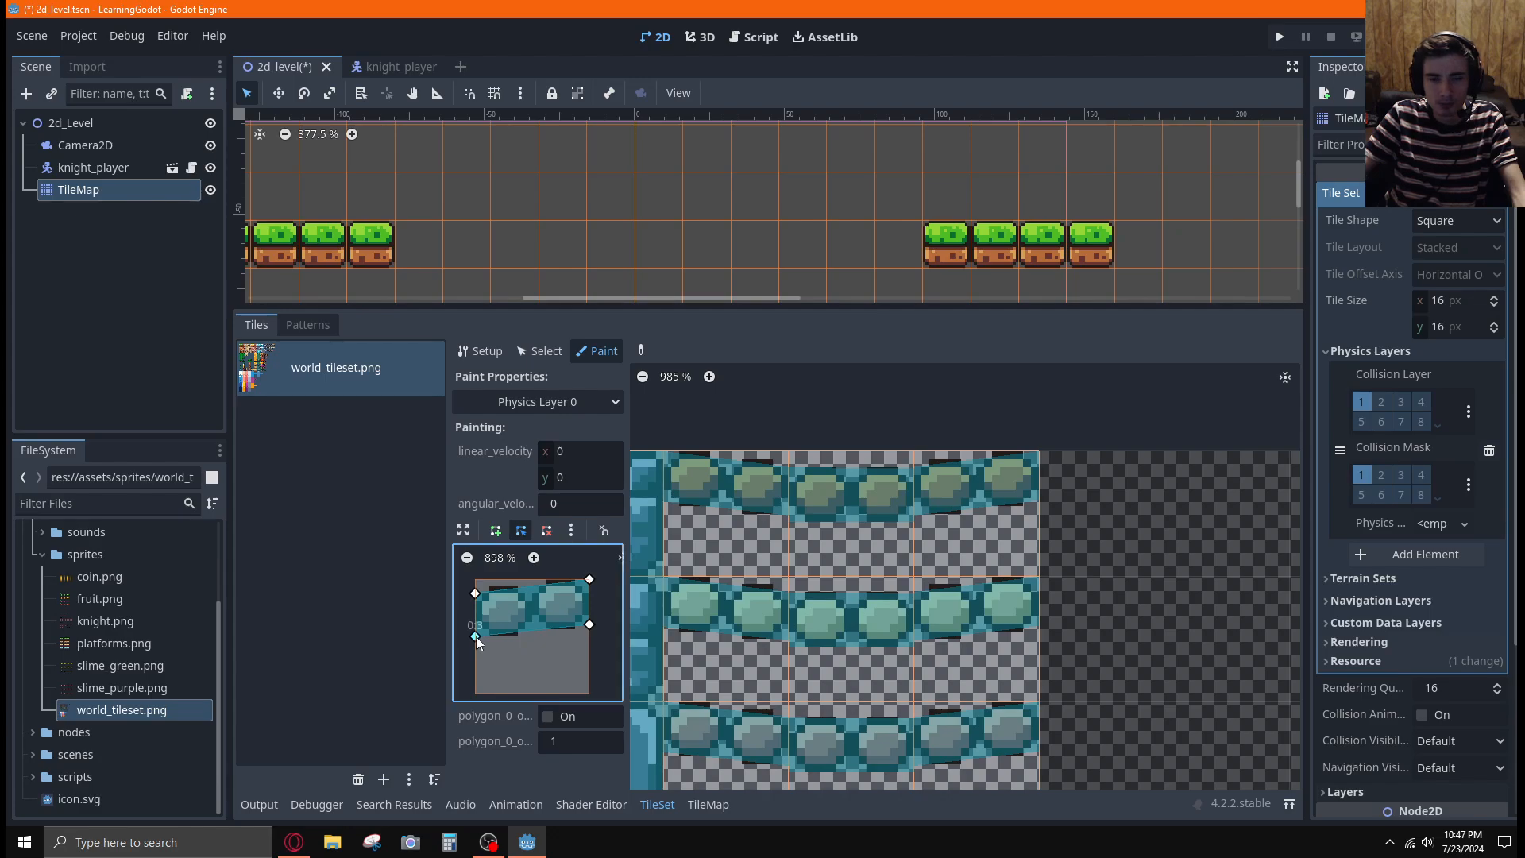
click(991, 731)
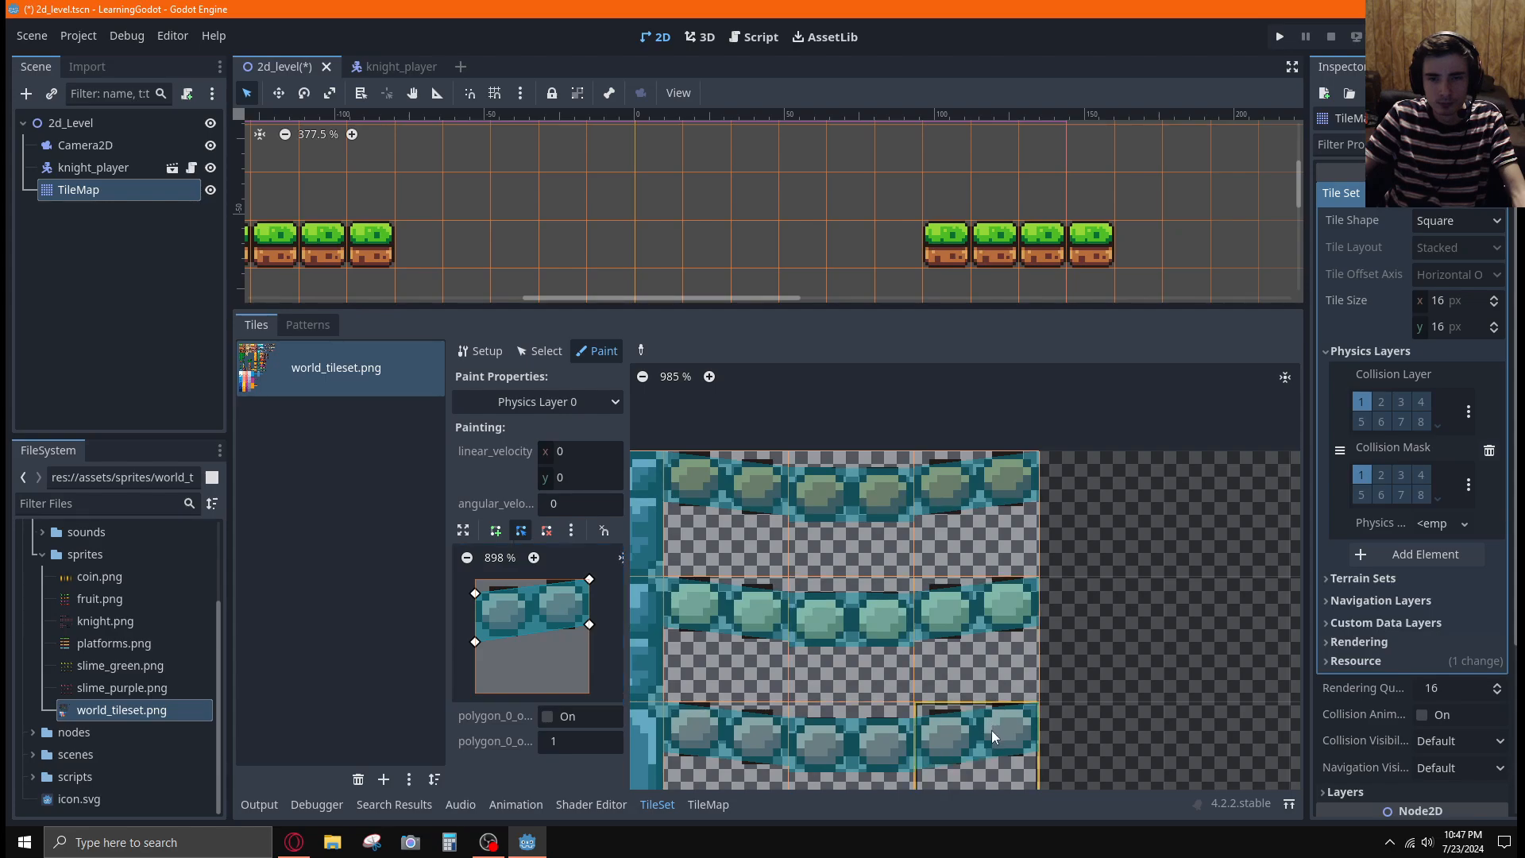
click(984, 656)
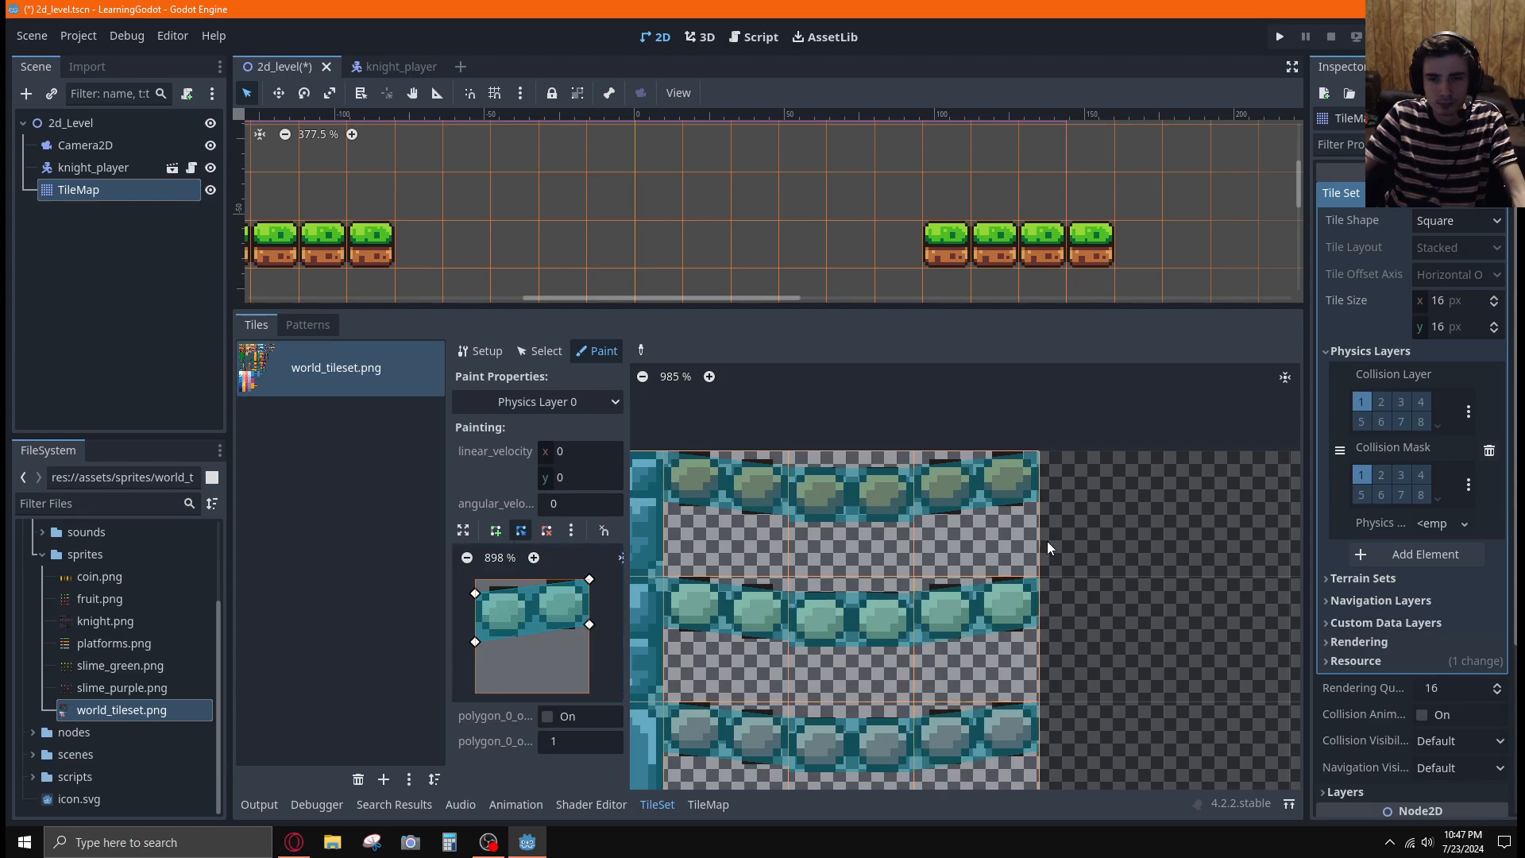
Reshape the collision polygon to follow the downward-sloping planks of the left bridge tile in the first row and paint it there
click(736, 509)
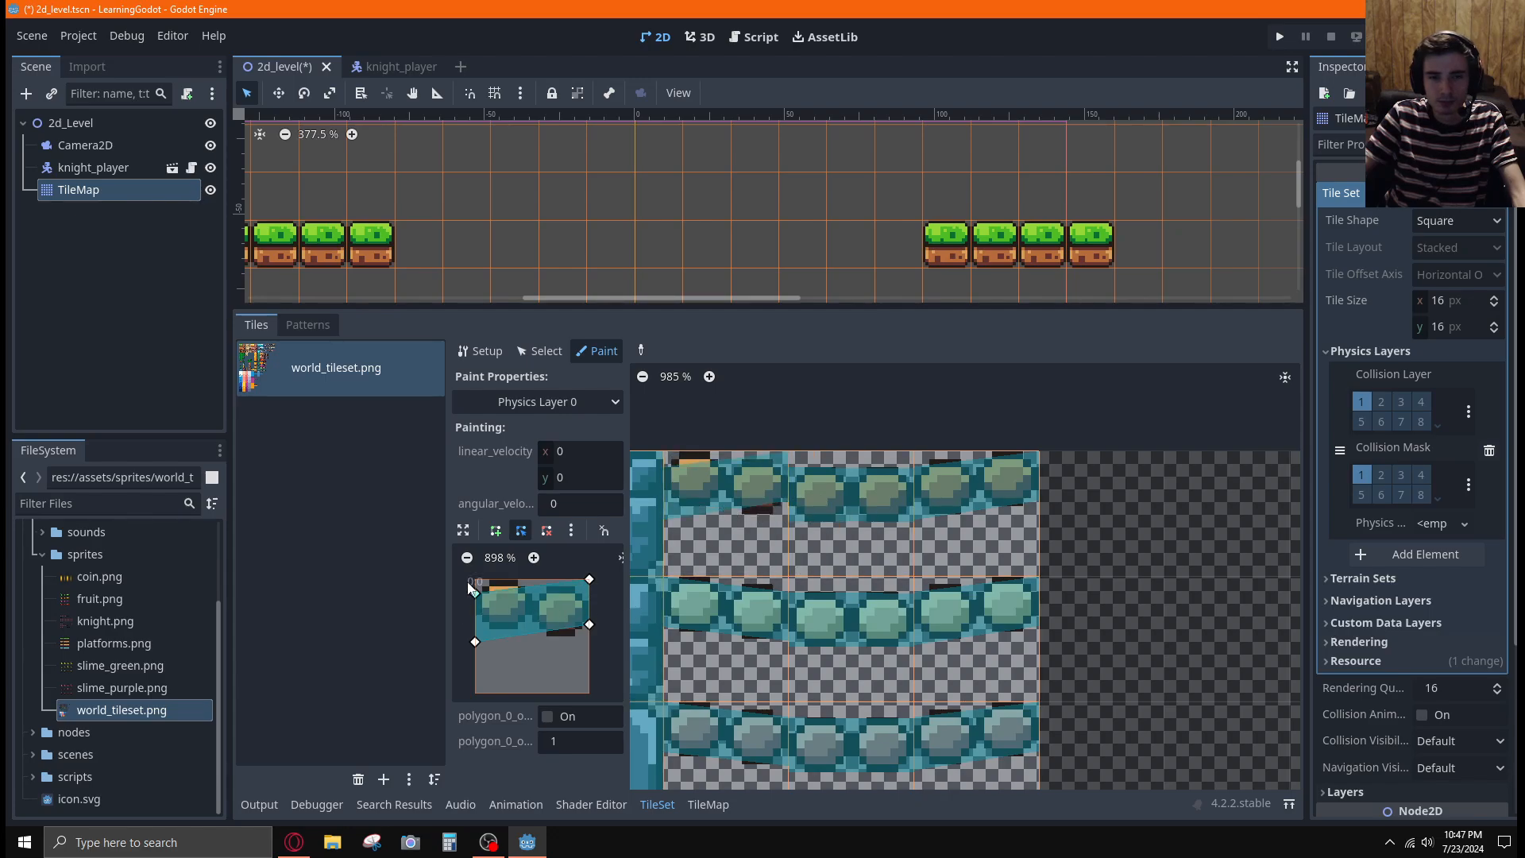
drag(474, 594, 475, 579)
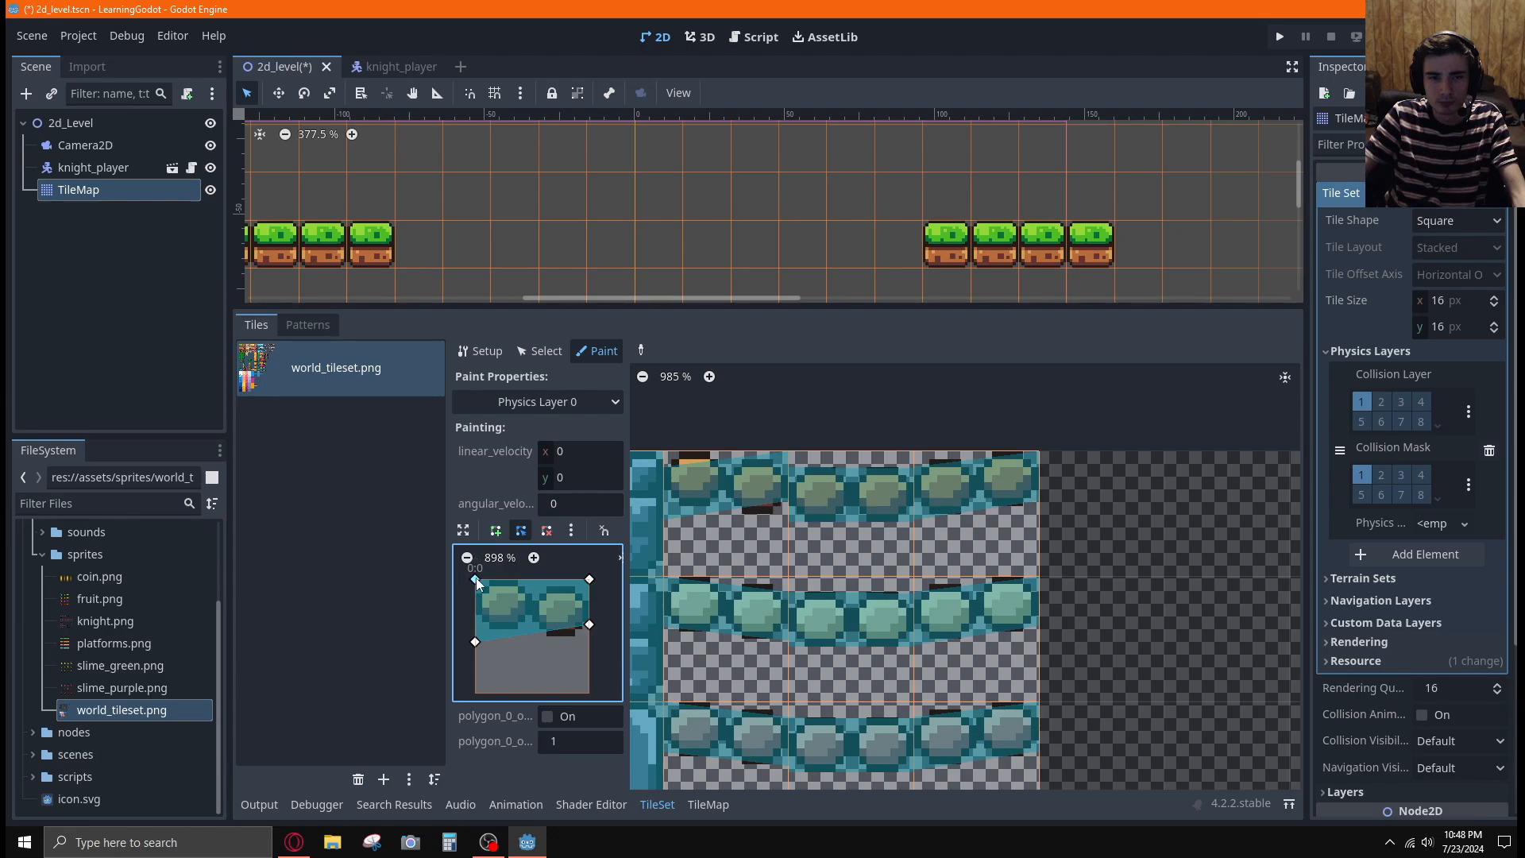
drag(589, 583, 588, 595)
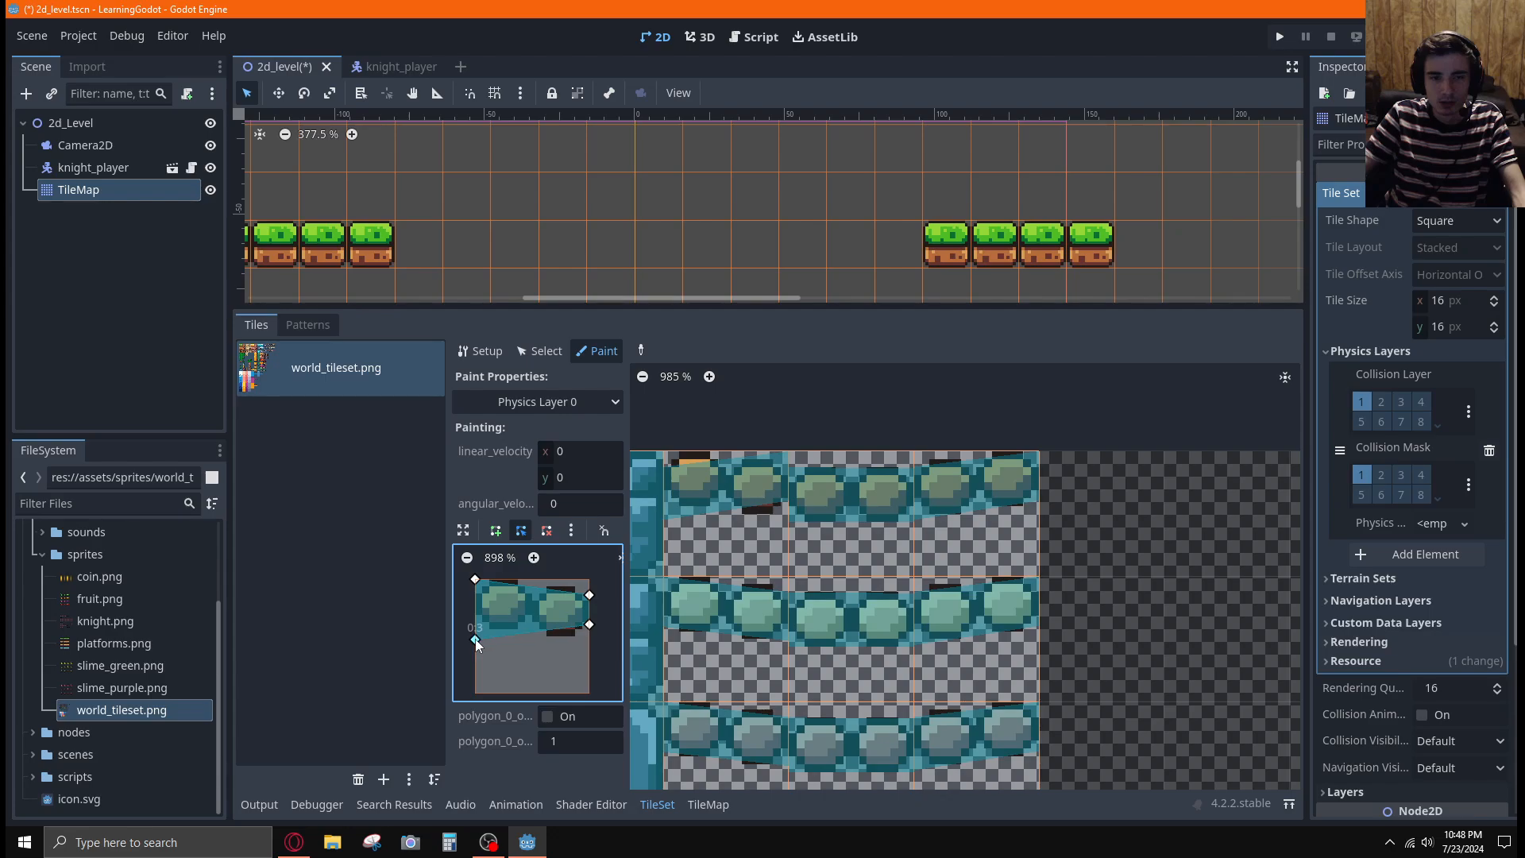
drag(475, 640, 475, 617)
drag(588, 625, 588, 637)
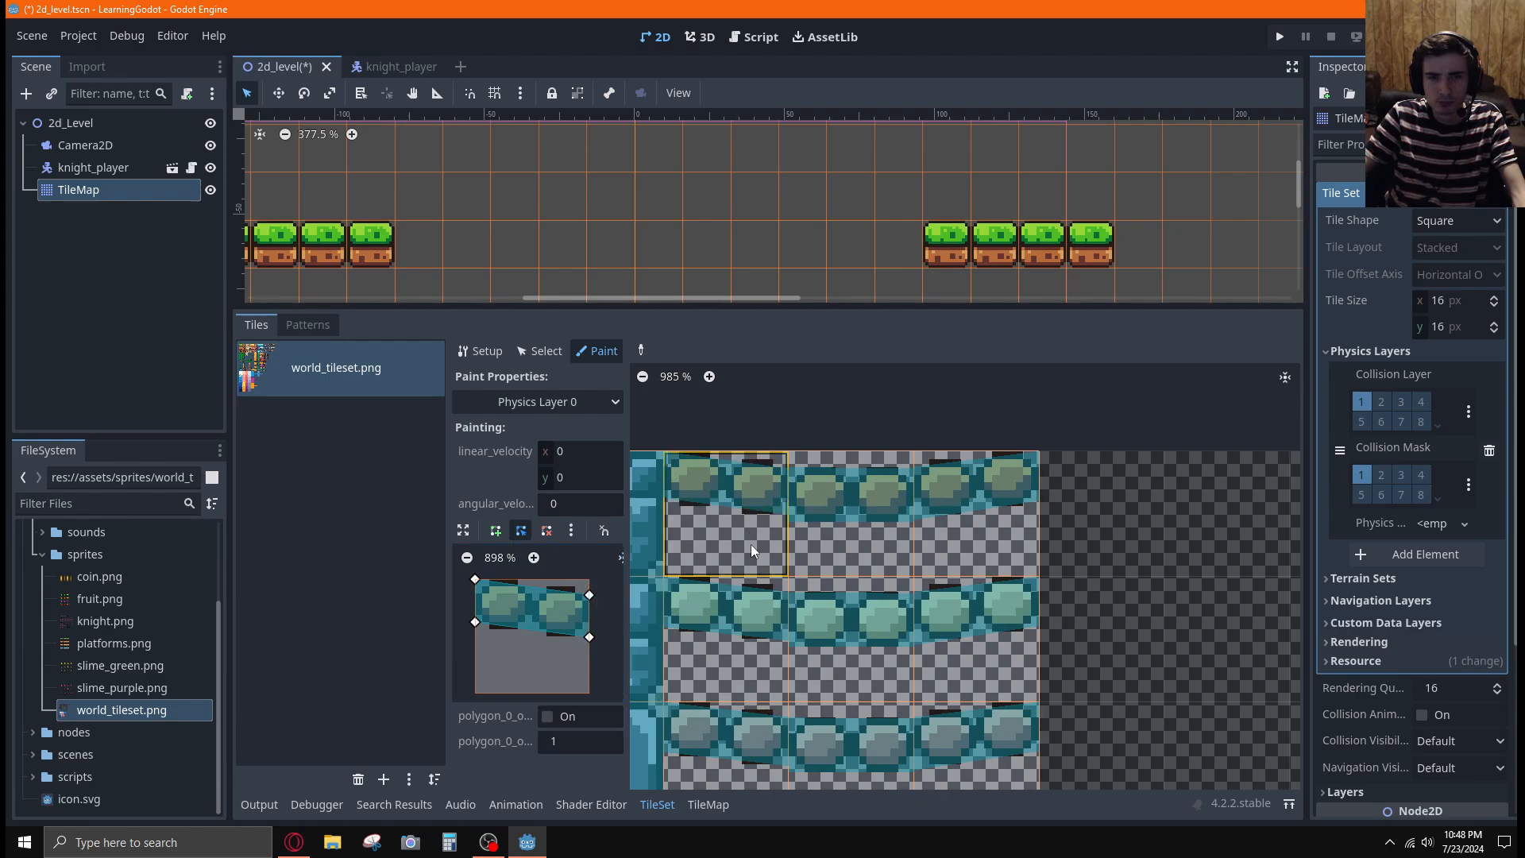
Lower the polygon's two bottom corners slightly to meet the middle tile's collision edge and repaint the first-row left bridge tile
scroll(876, 521, up, 8)
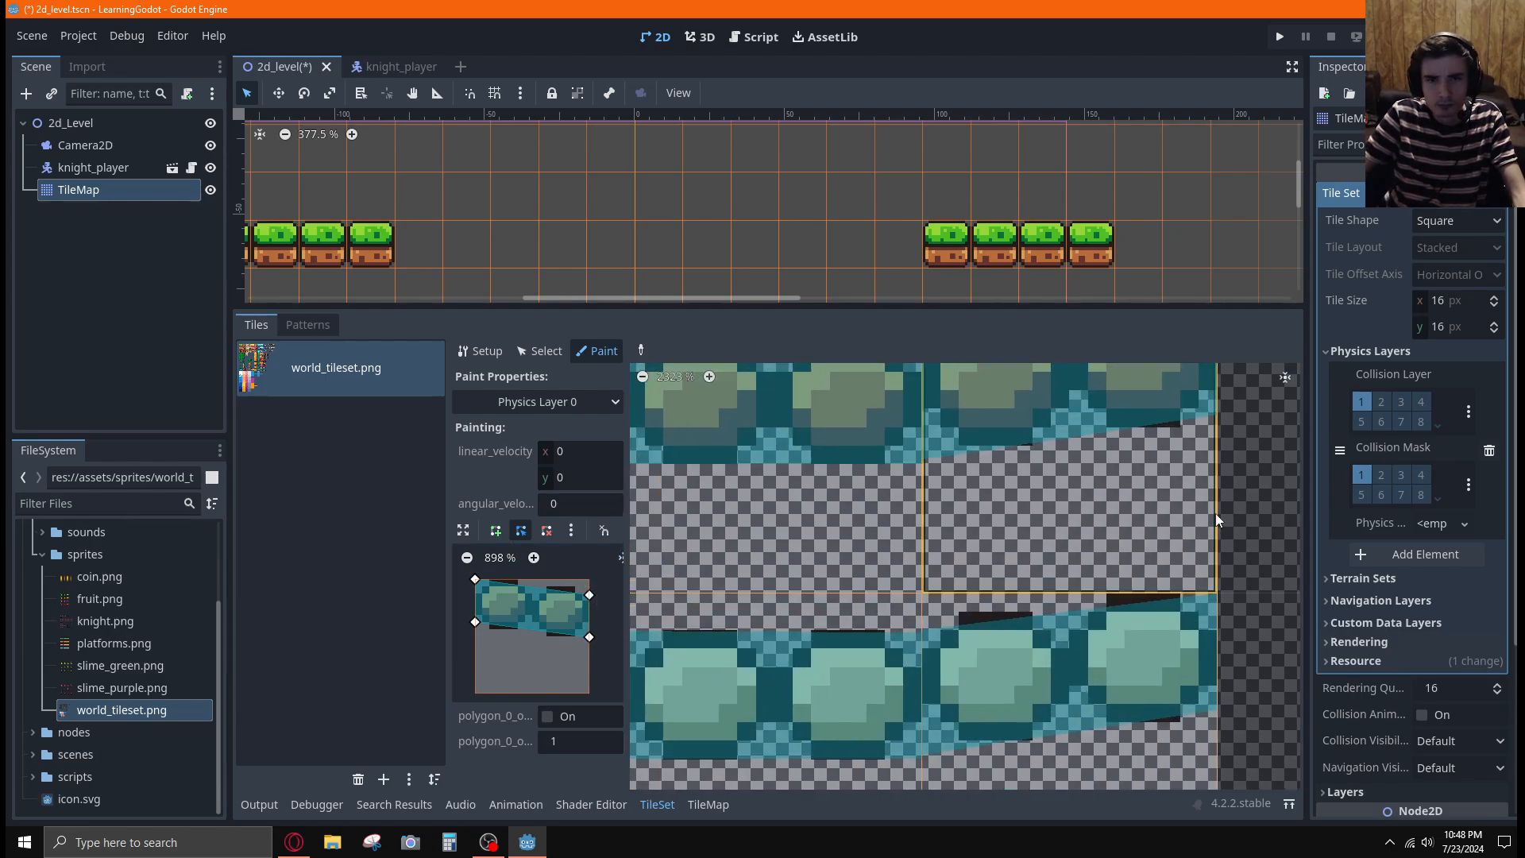
middle_drag(1280, 545, 1500, 716)
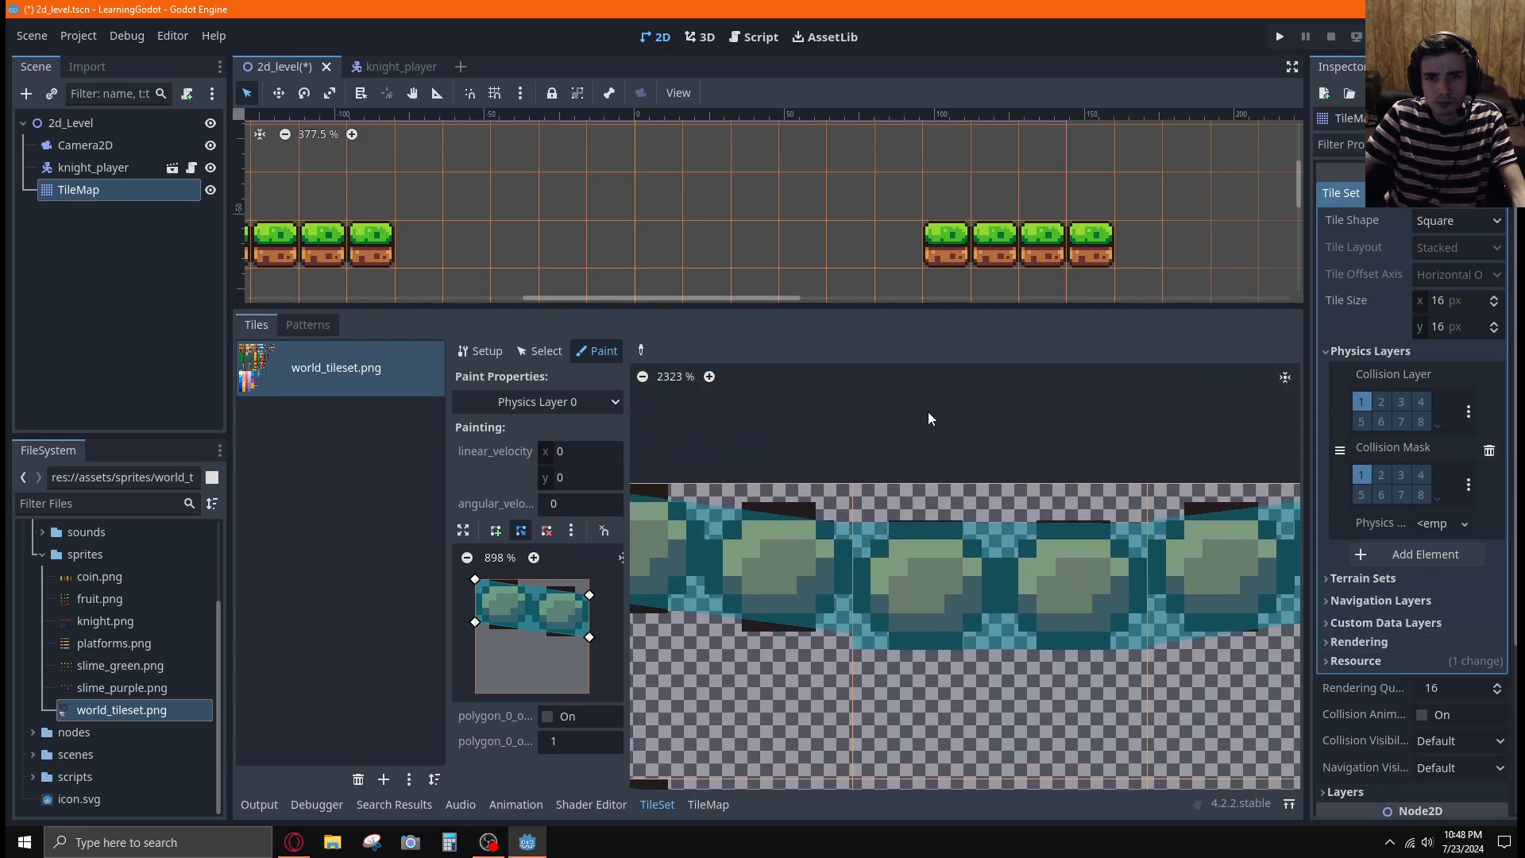
drag(592, 594, 590, 591)
drag(590, 639, 590, 642)
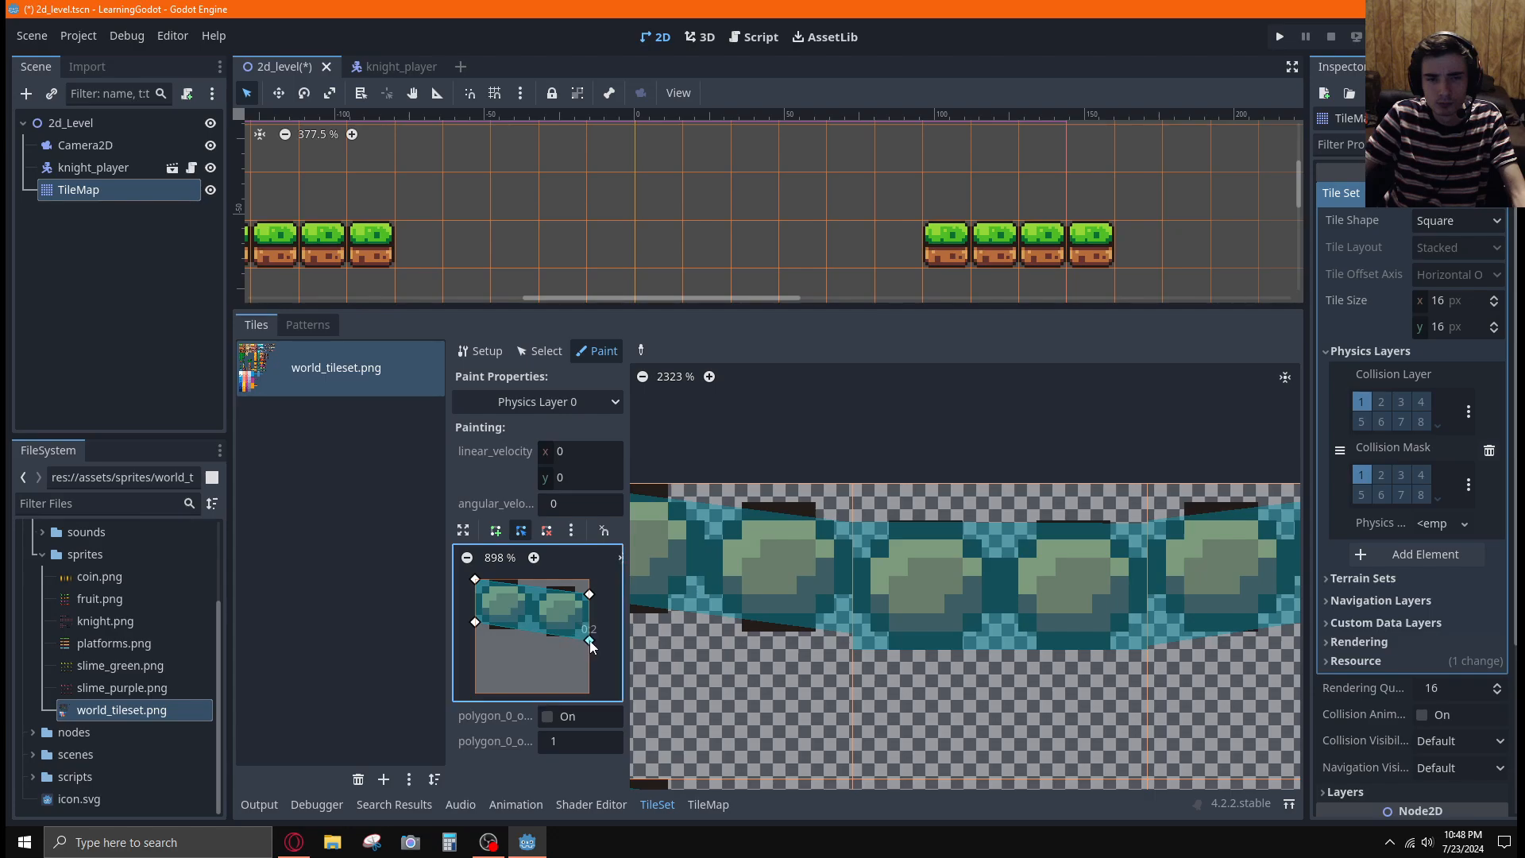
click(714, 650)
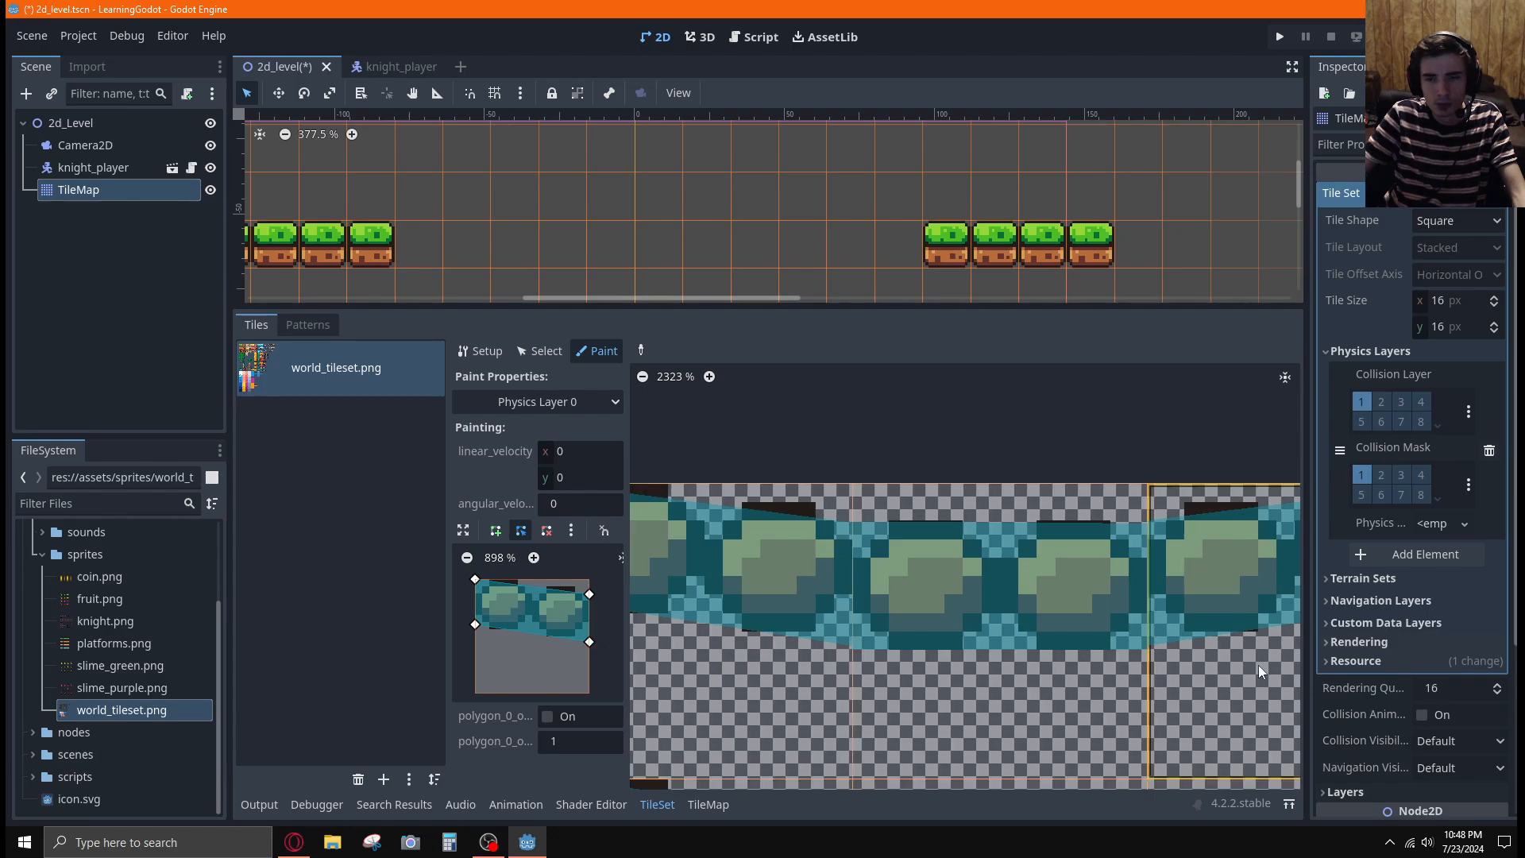
Paint the downward-sloping collision polygon onto the left bridge tiles in the second and third rows
scroll(847, 600, down, 7)
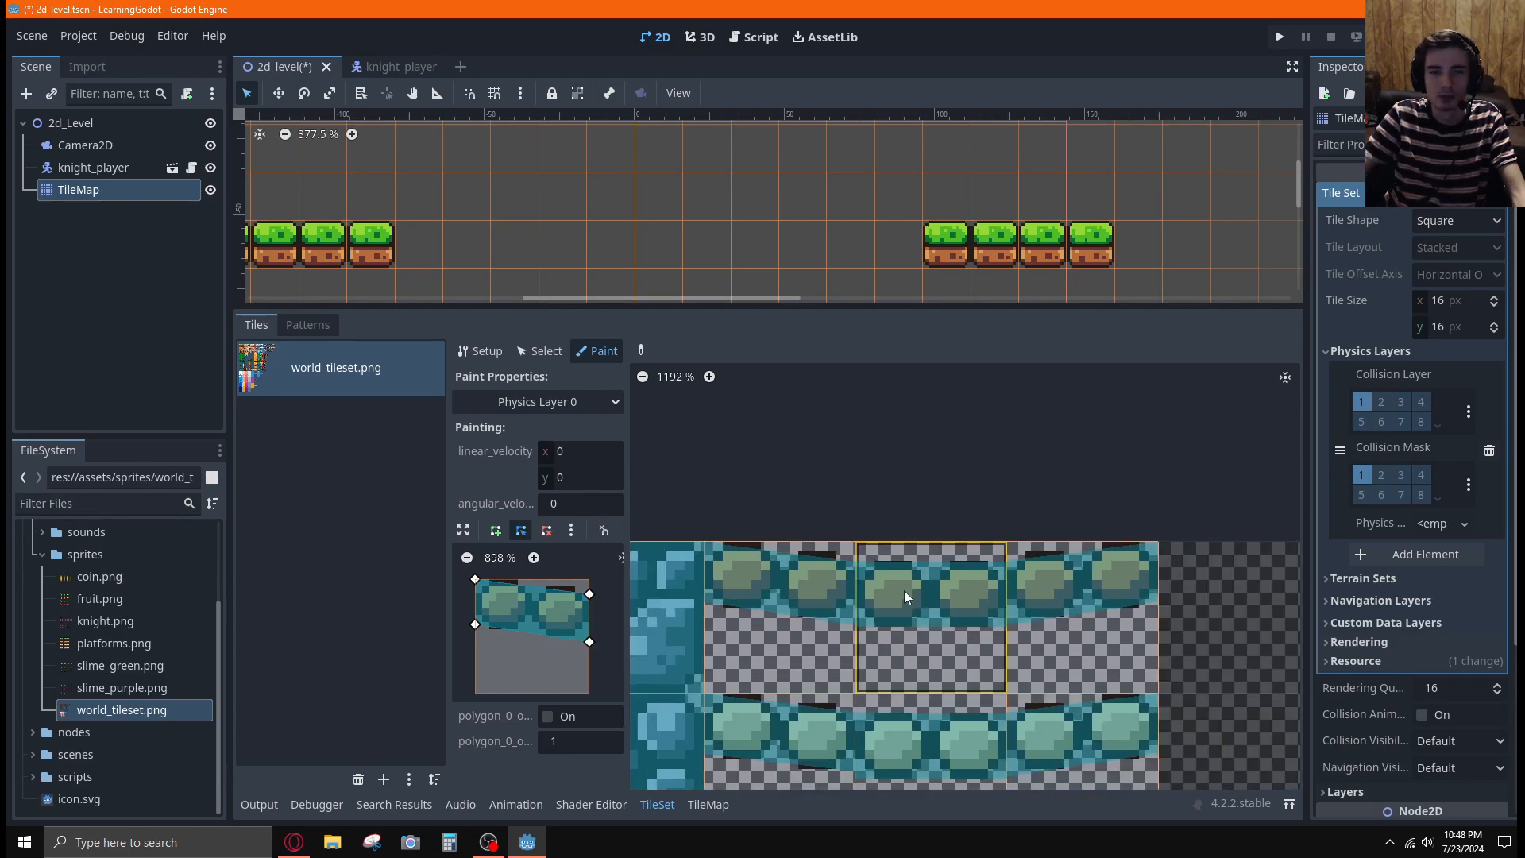
middle_drag(1055, 486, 1012, 334)
scroll(873, 572, down, 3)
scroll(826, 571, down, 2)
click(776, 622)
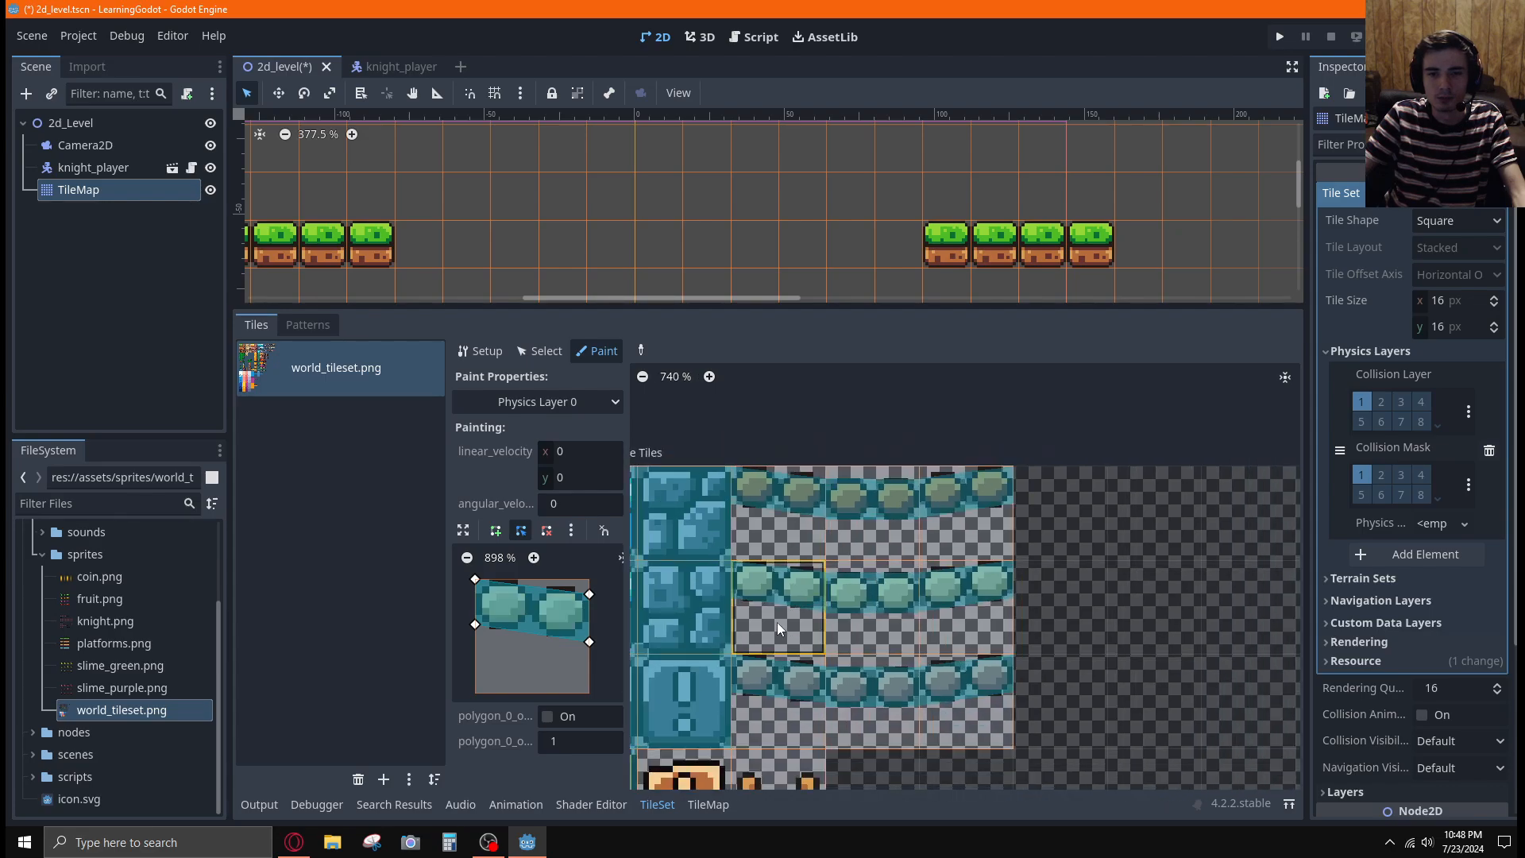
click(810, 688)
Switch to the tutorial video and compare its painted bridge and base tiles with the tileset in Godot
key(alt+Tab)
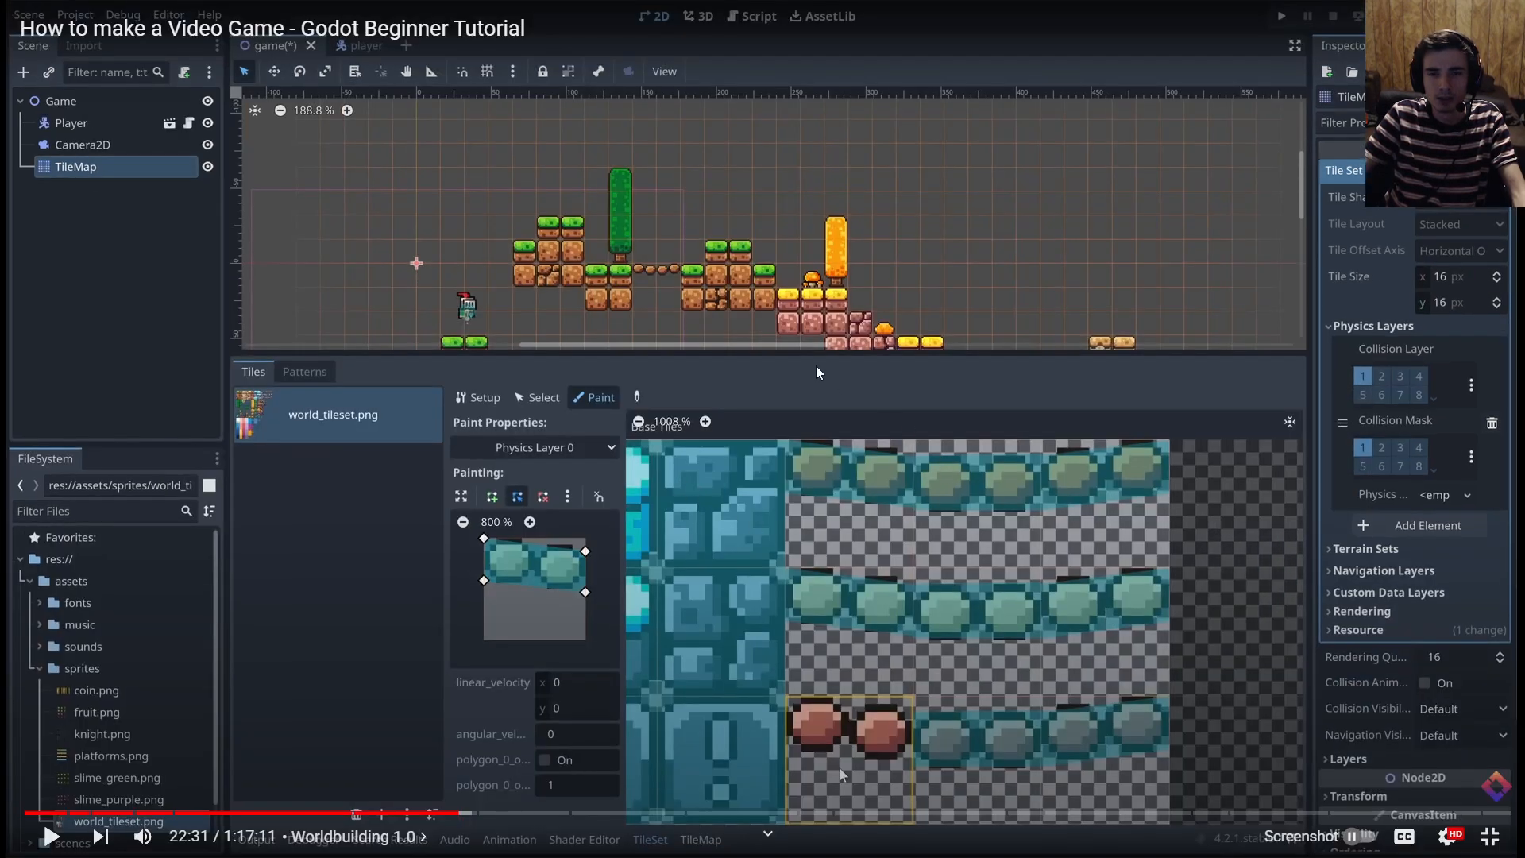
key(alt+Tab)
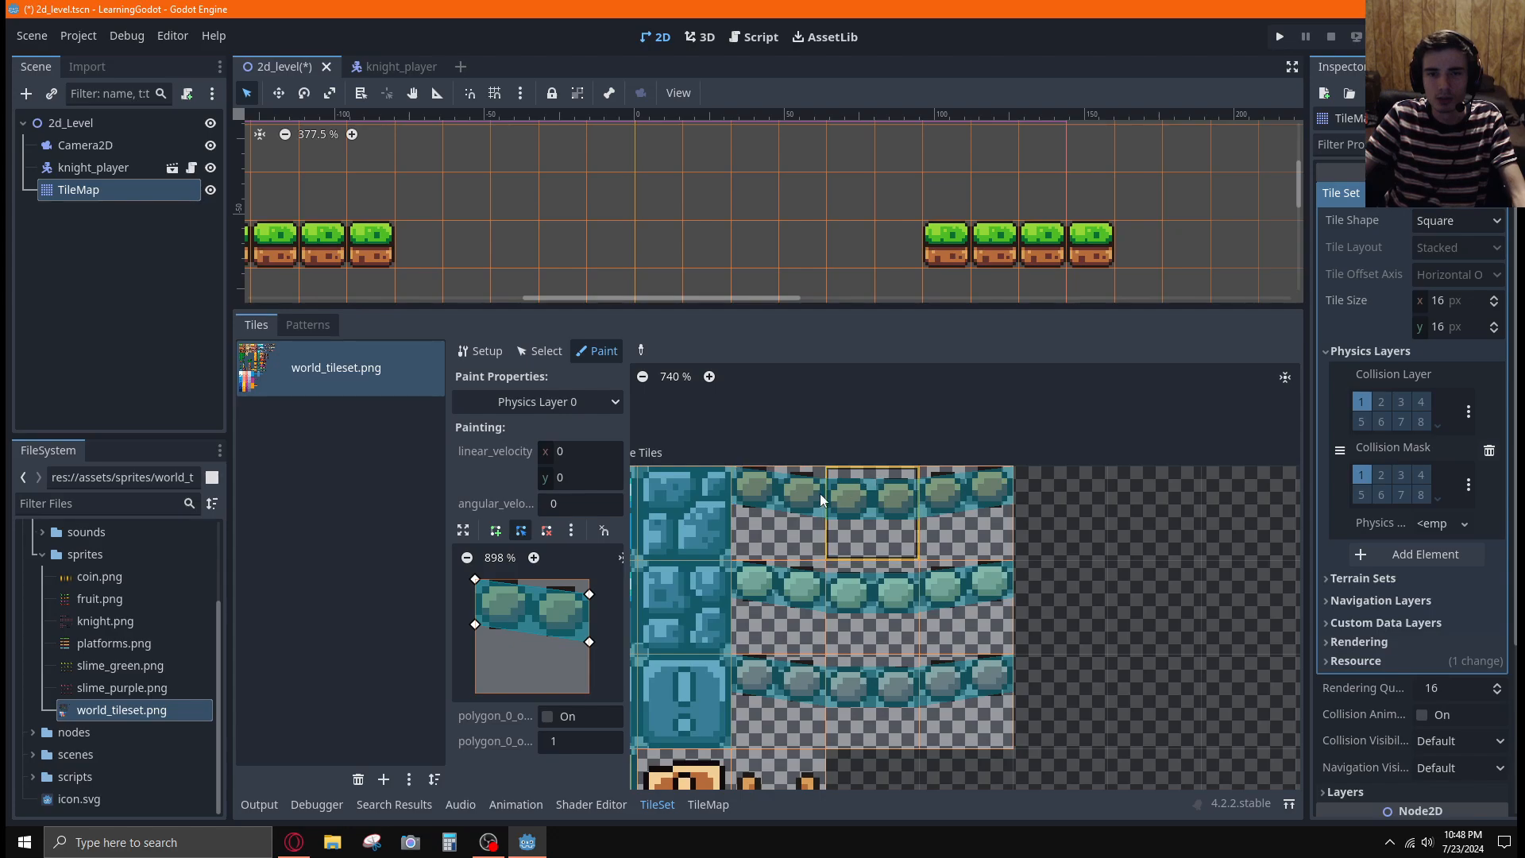
key(alt+Tab)
click(677, 475)
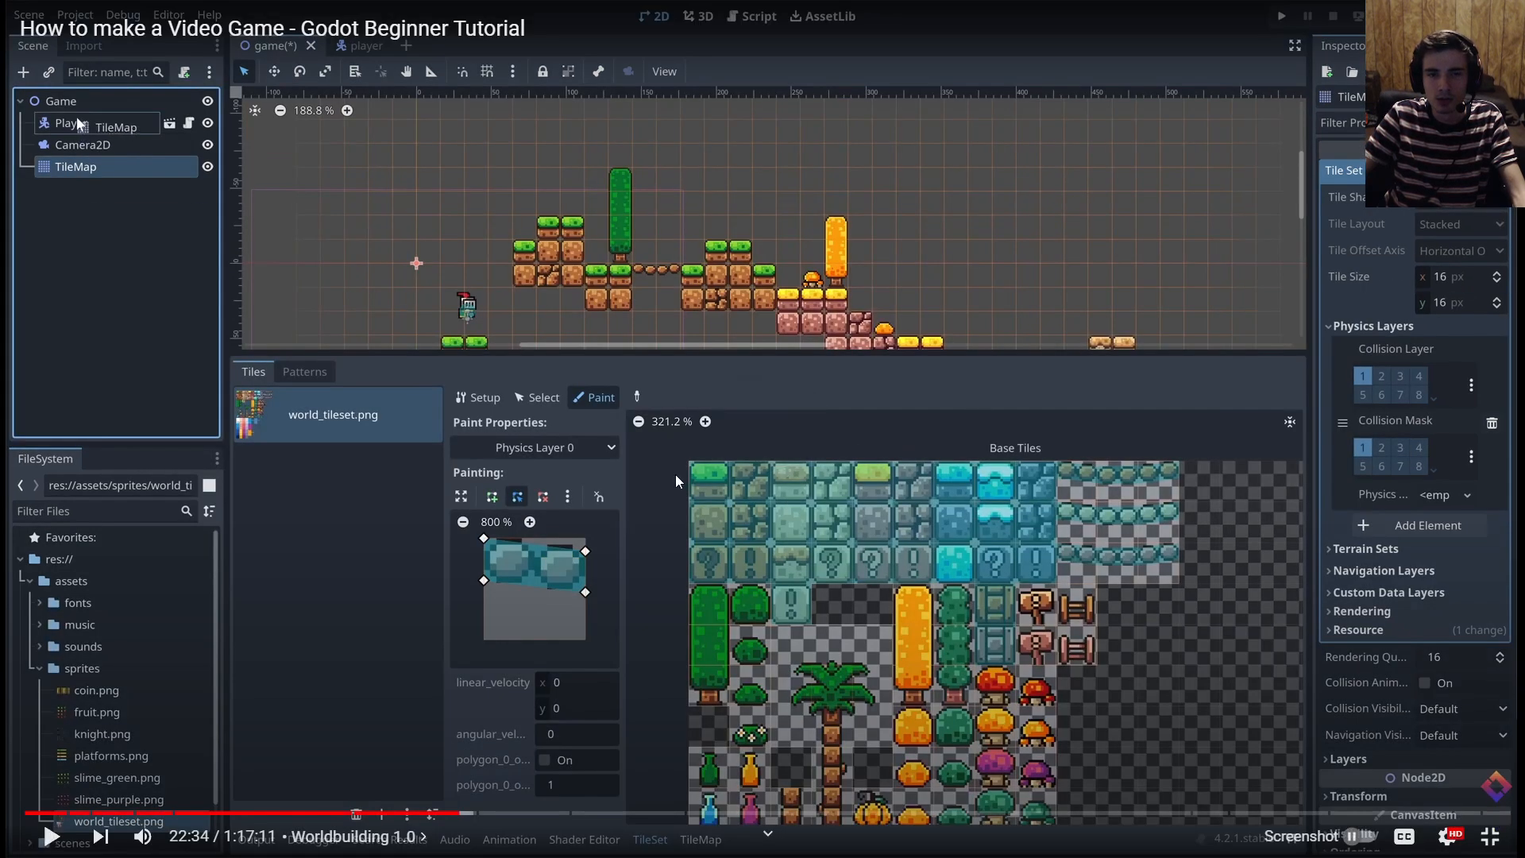
key(alt+Tab)
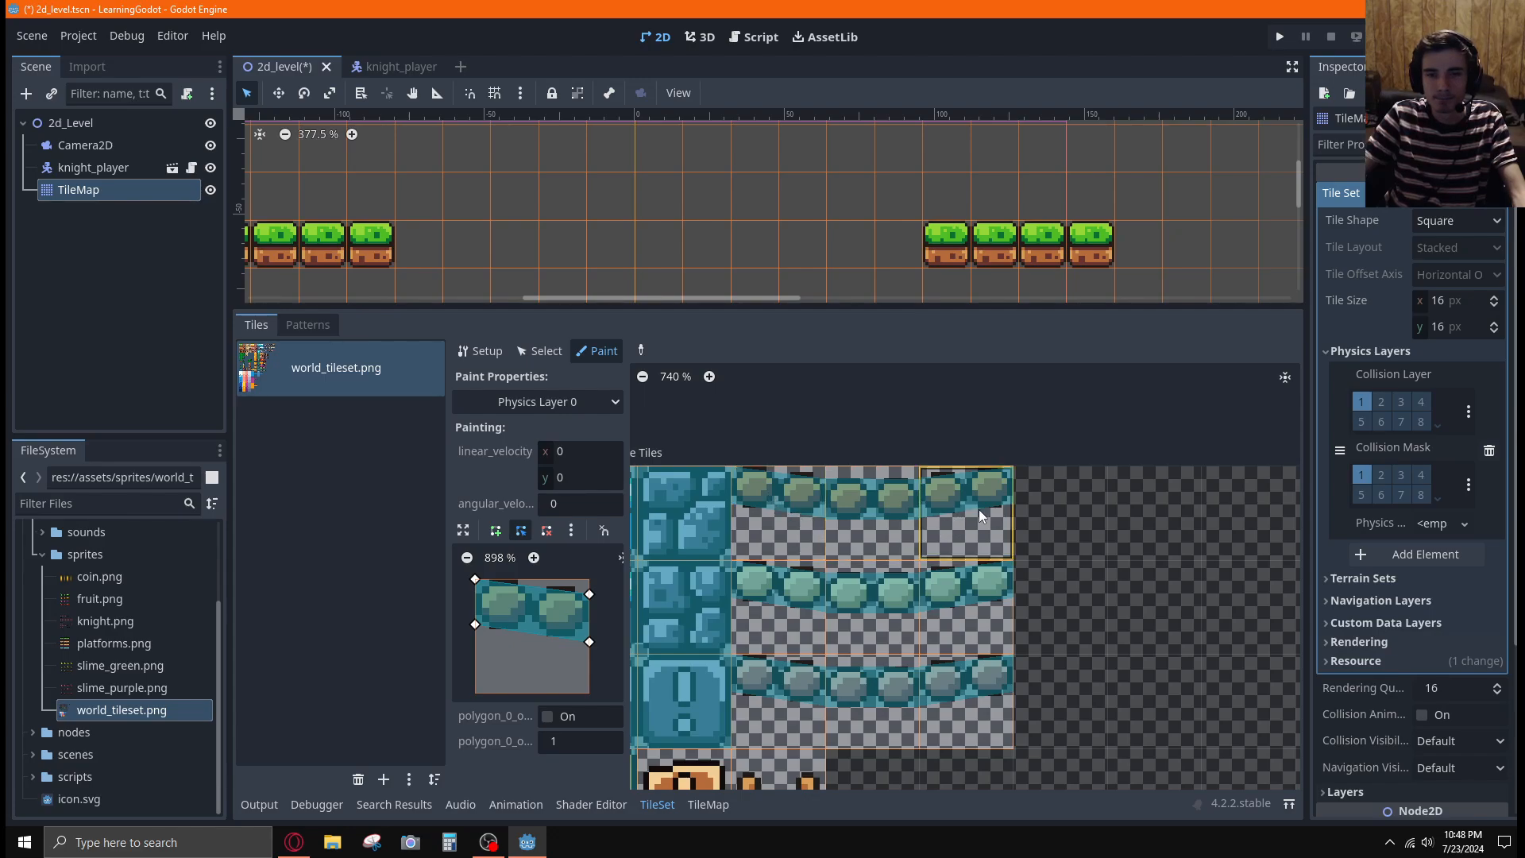
scroll(1094, 584, down, 3)
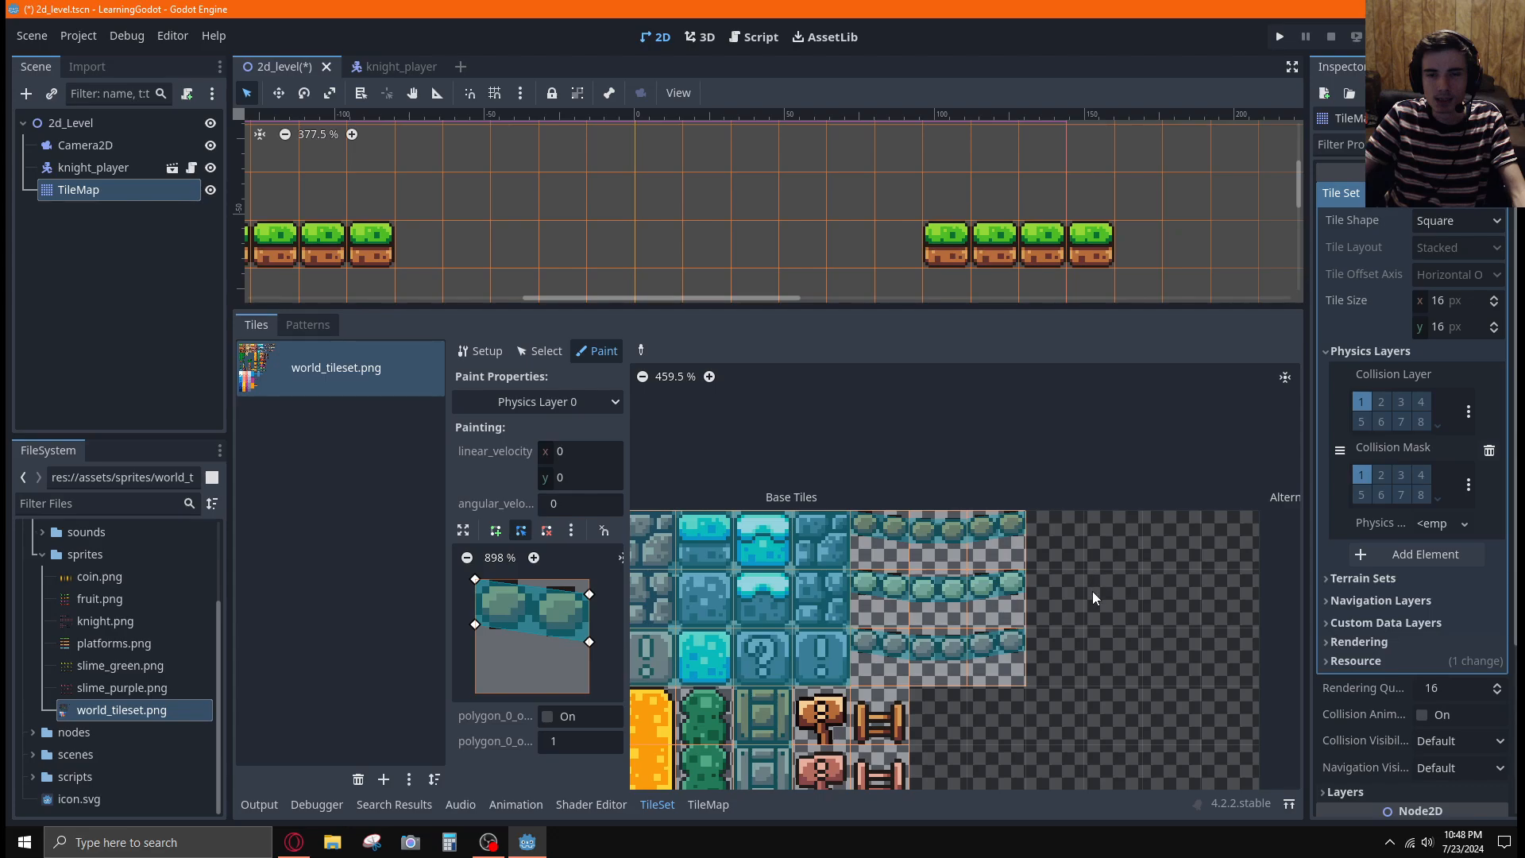
middle_drag(1093, 597, 1116, 509)
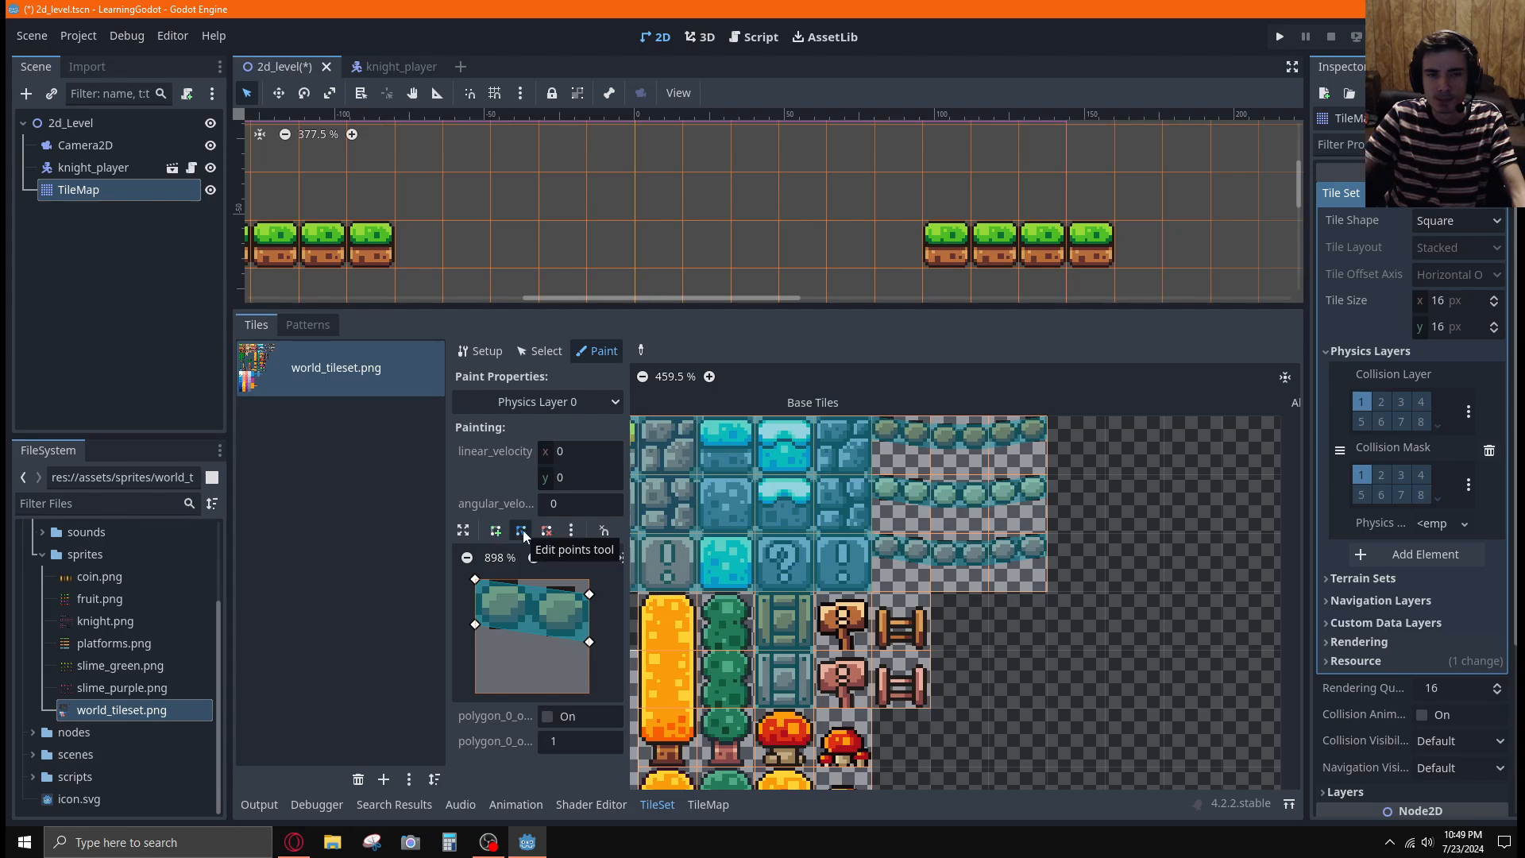
click(572, 531)
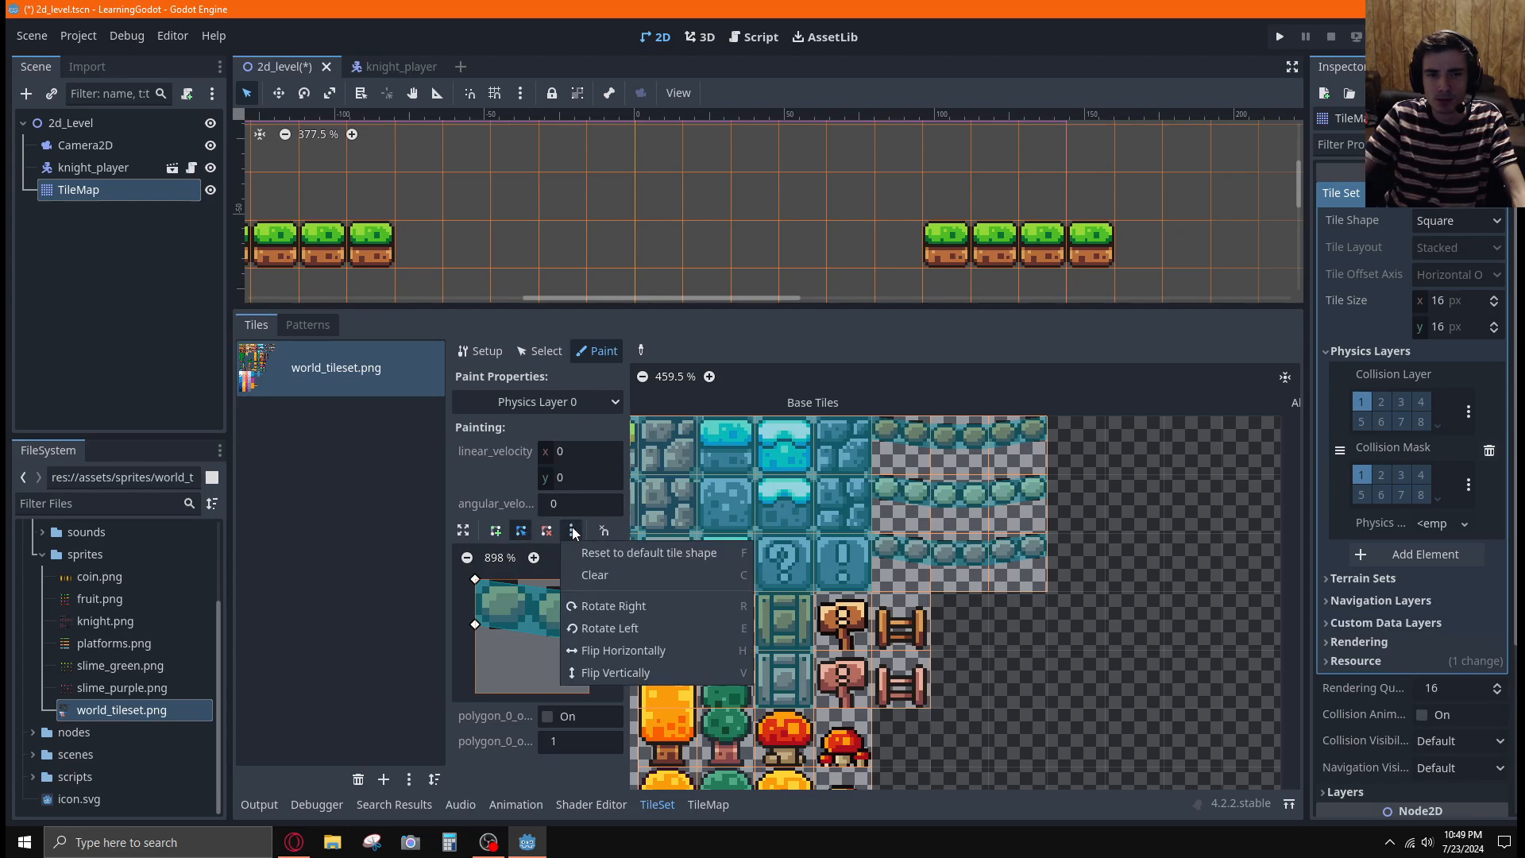
click(573, 532)
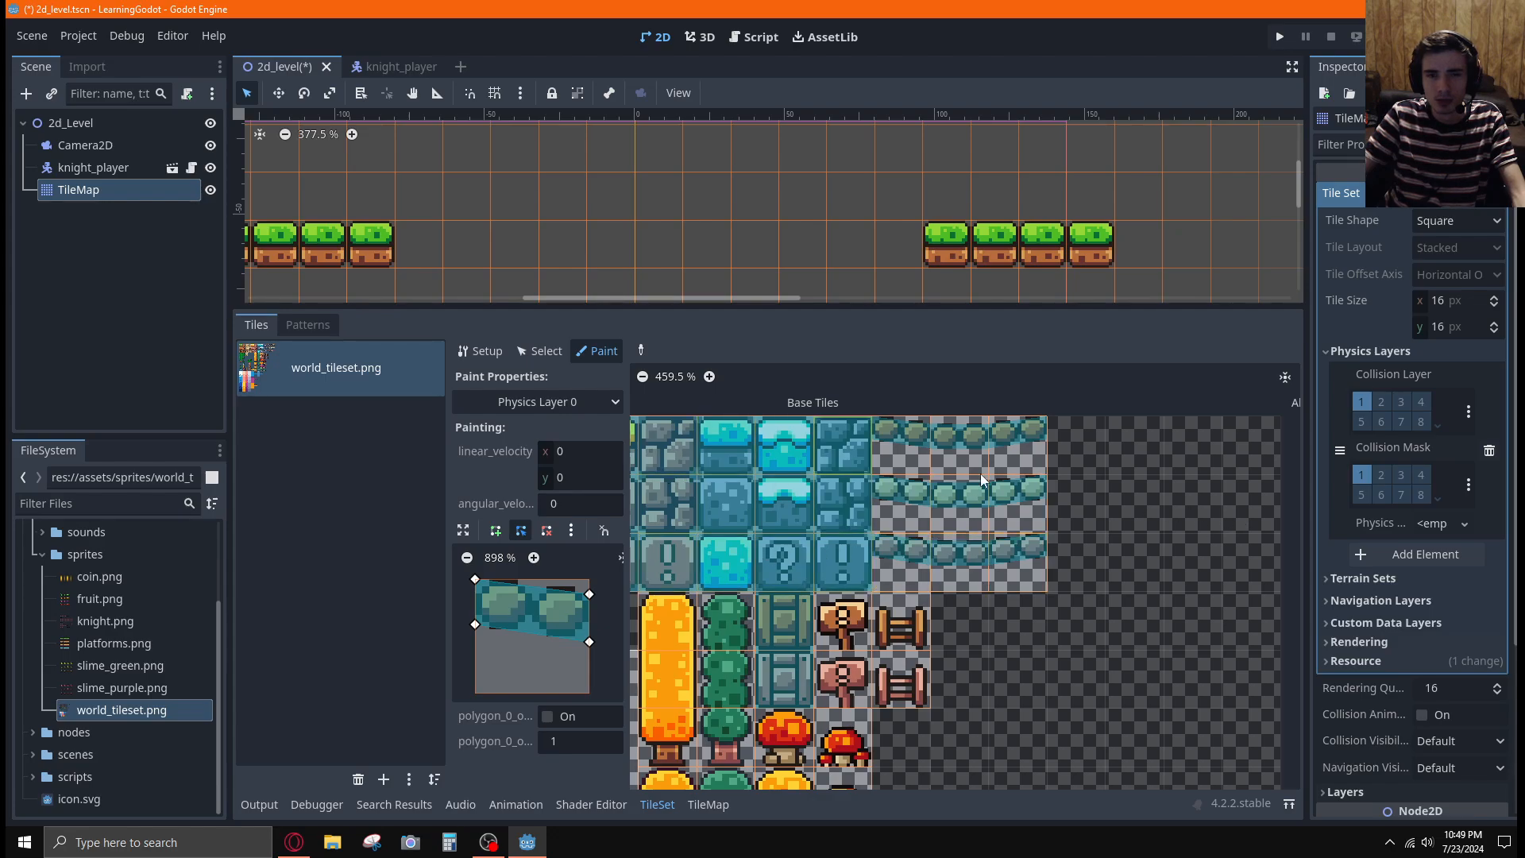
click(909, 434)
Play the next part of the tutorial video and move the TileMap node to the first position under 2d_Level, above Camera2D
key(alt+Tab)
click(1175, 308)
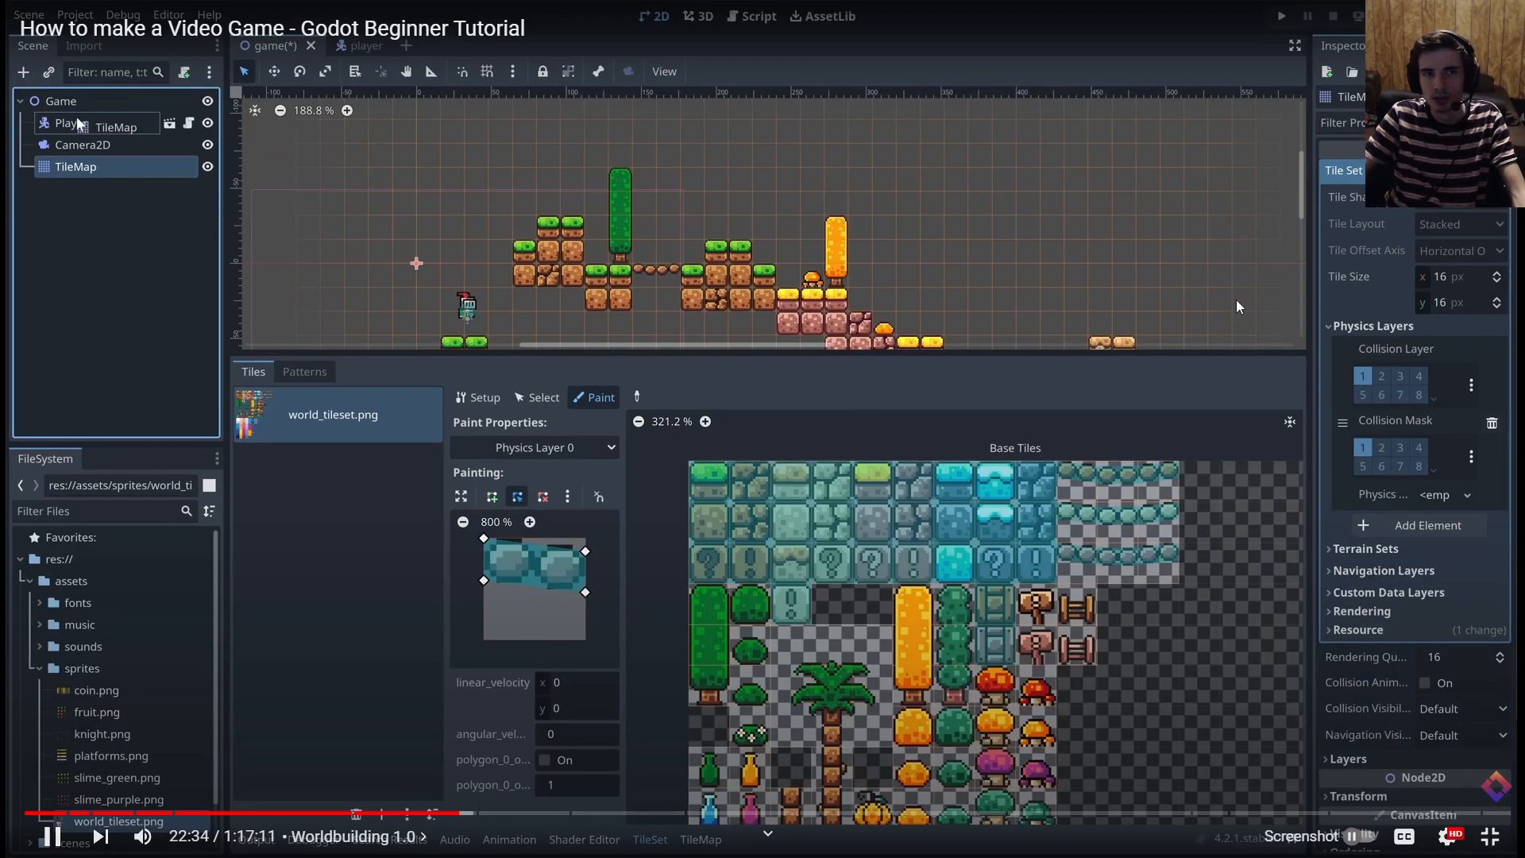
key(alt+Tab)
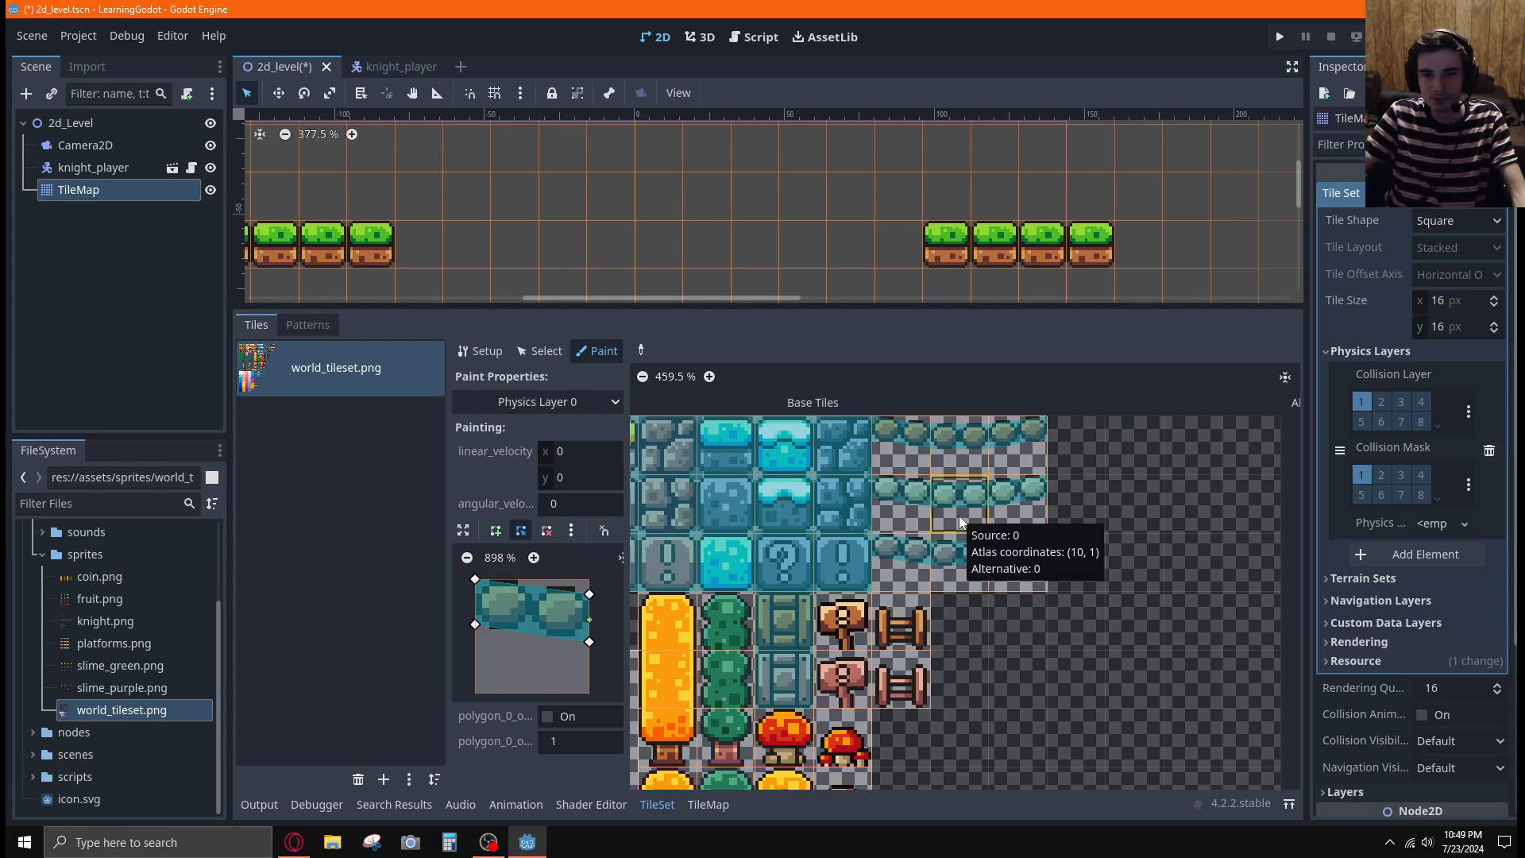
key(alt+Tab)
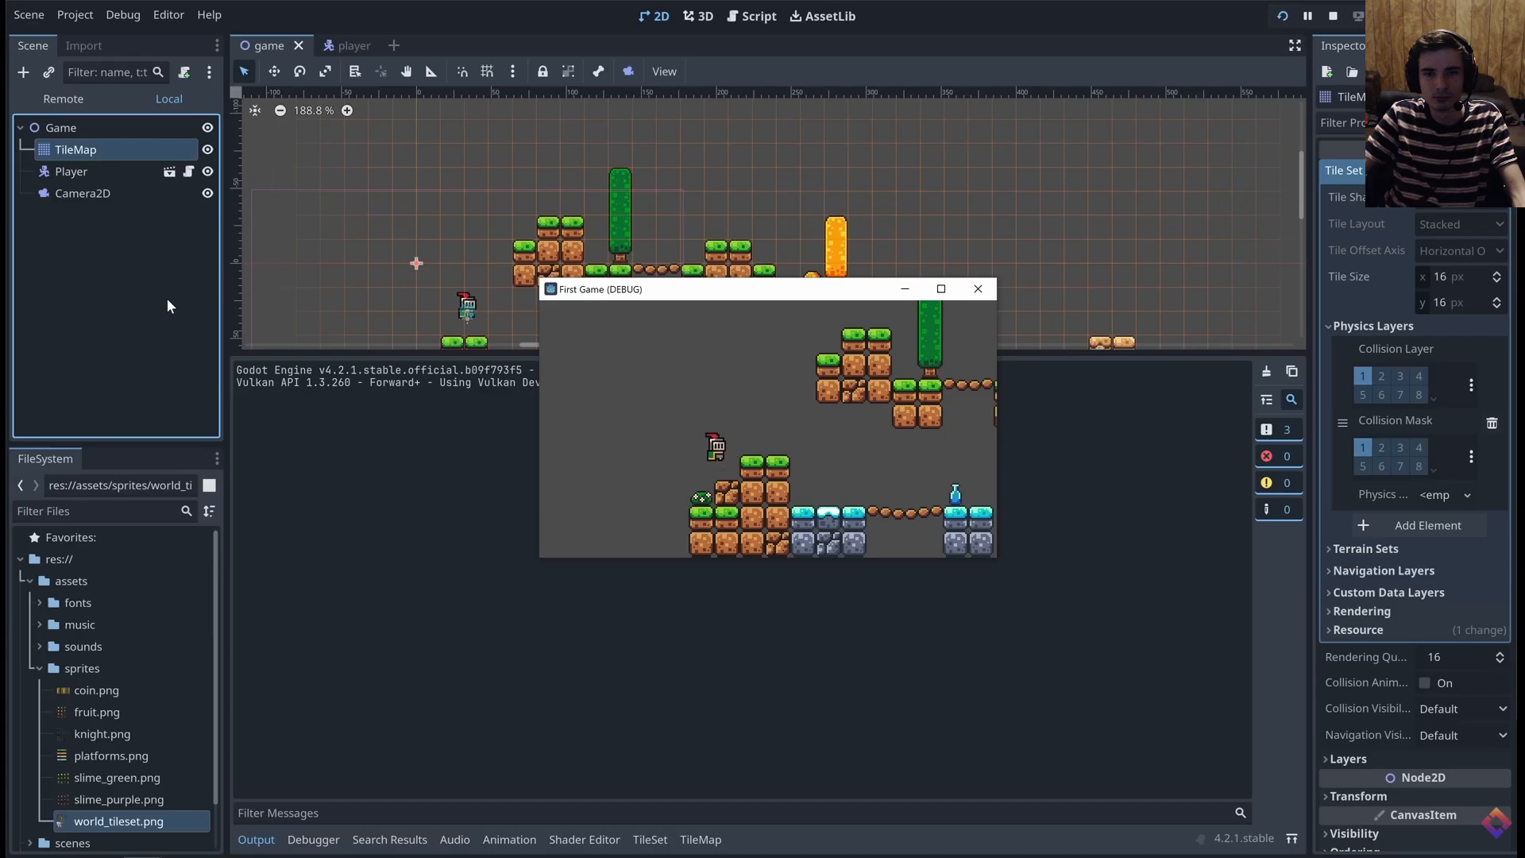
key(alt+Tab)
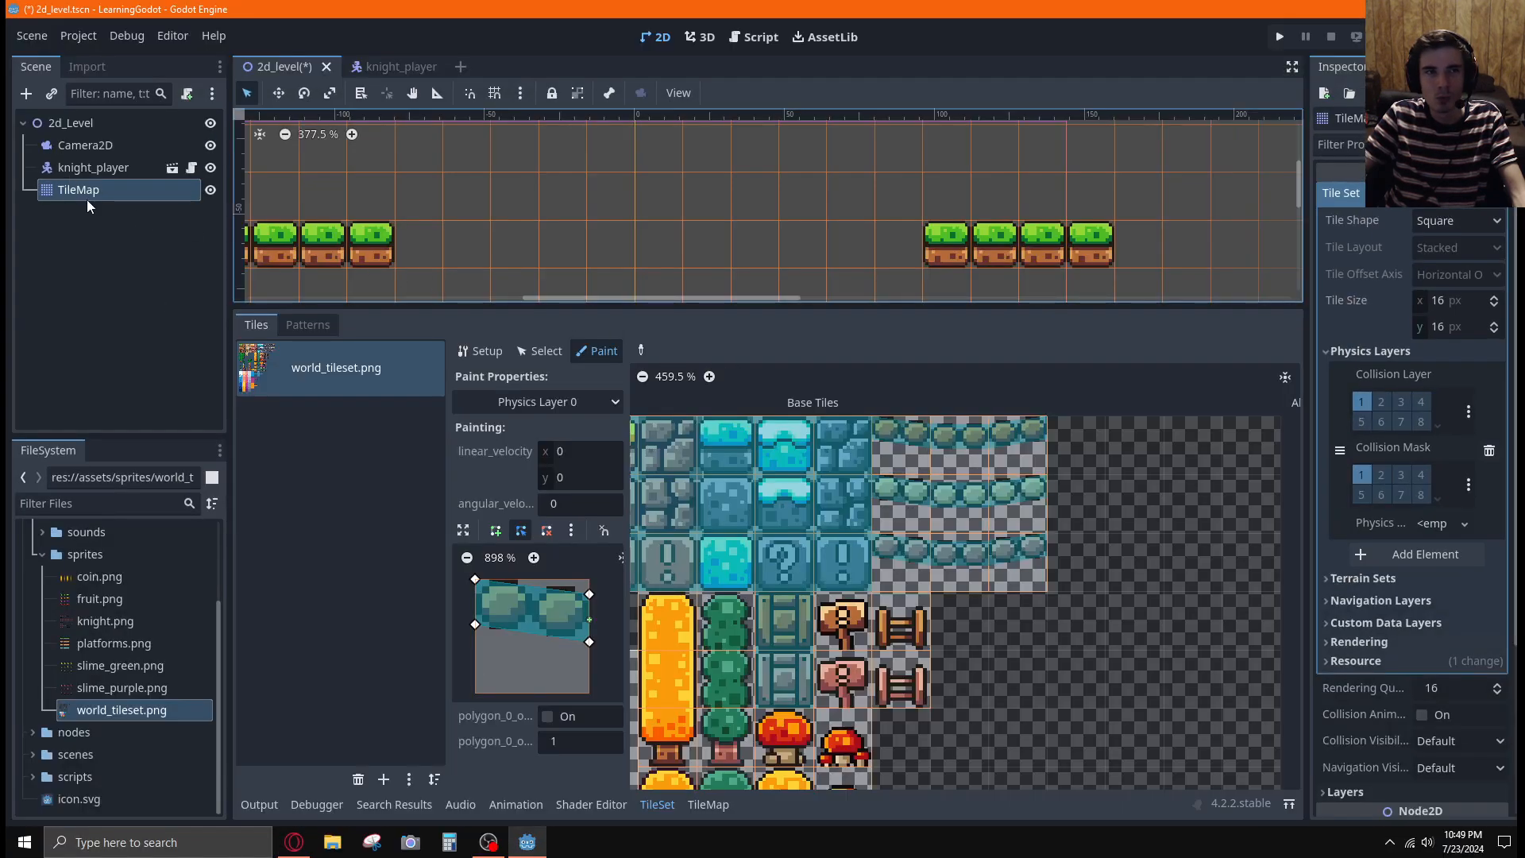
drag(75, 195, 73, 135)
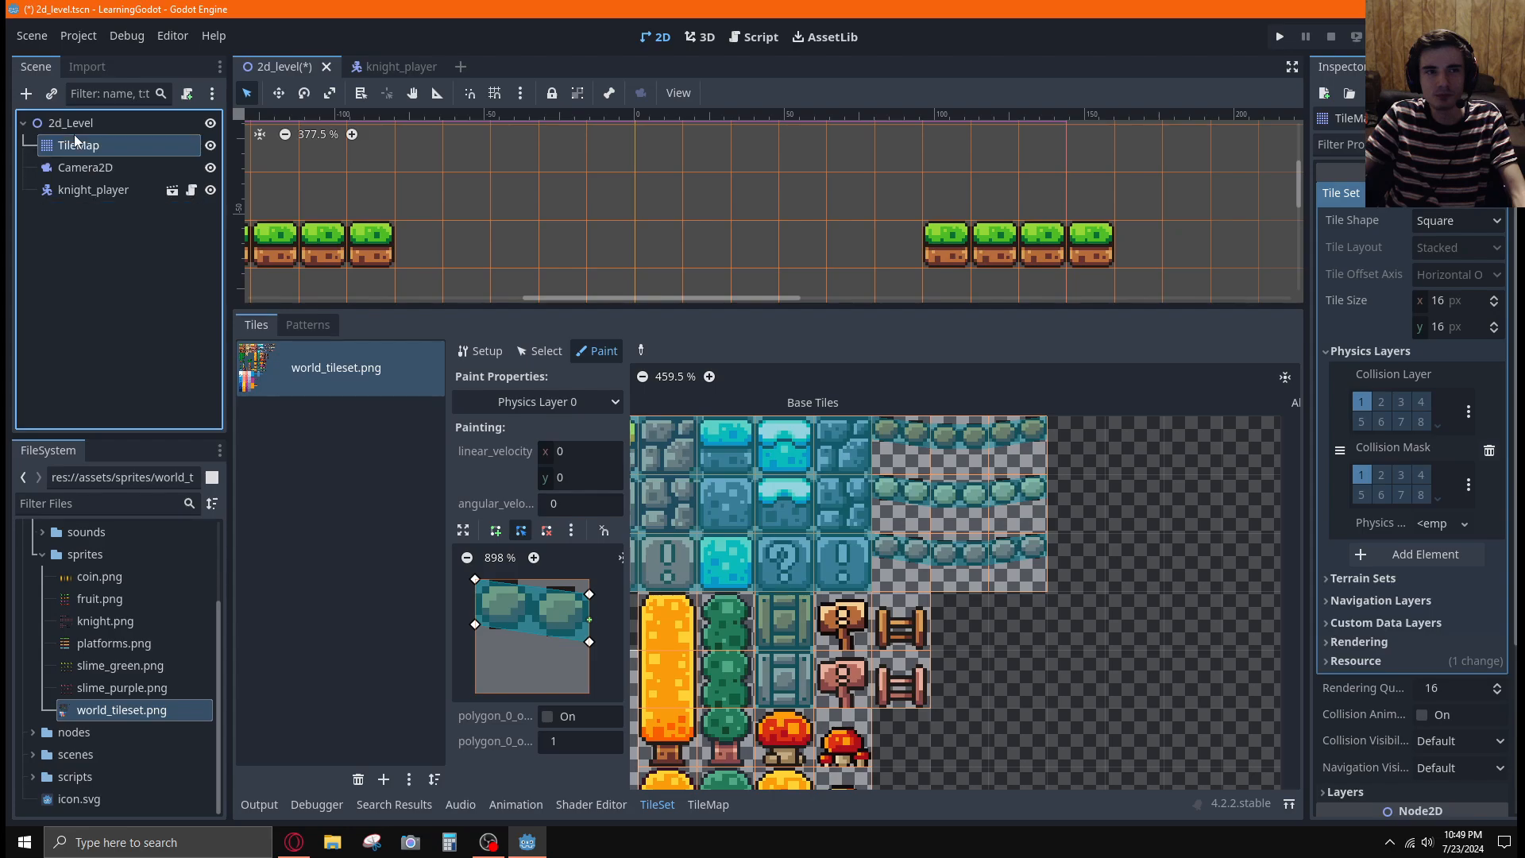
Watch the tutorial video's next part, examining how Camera2D is nested under the player and its position smoothing is set up
key(alt+Tab)
click(168, 300)
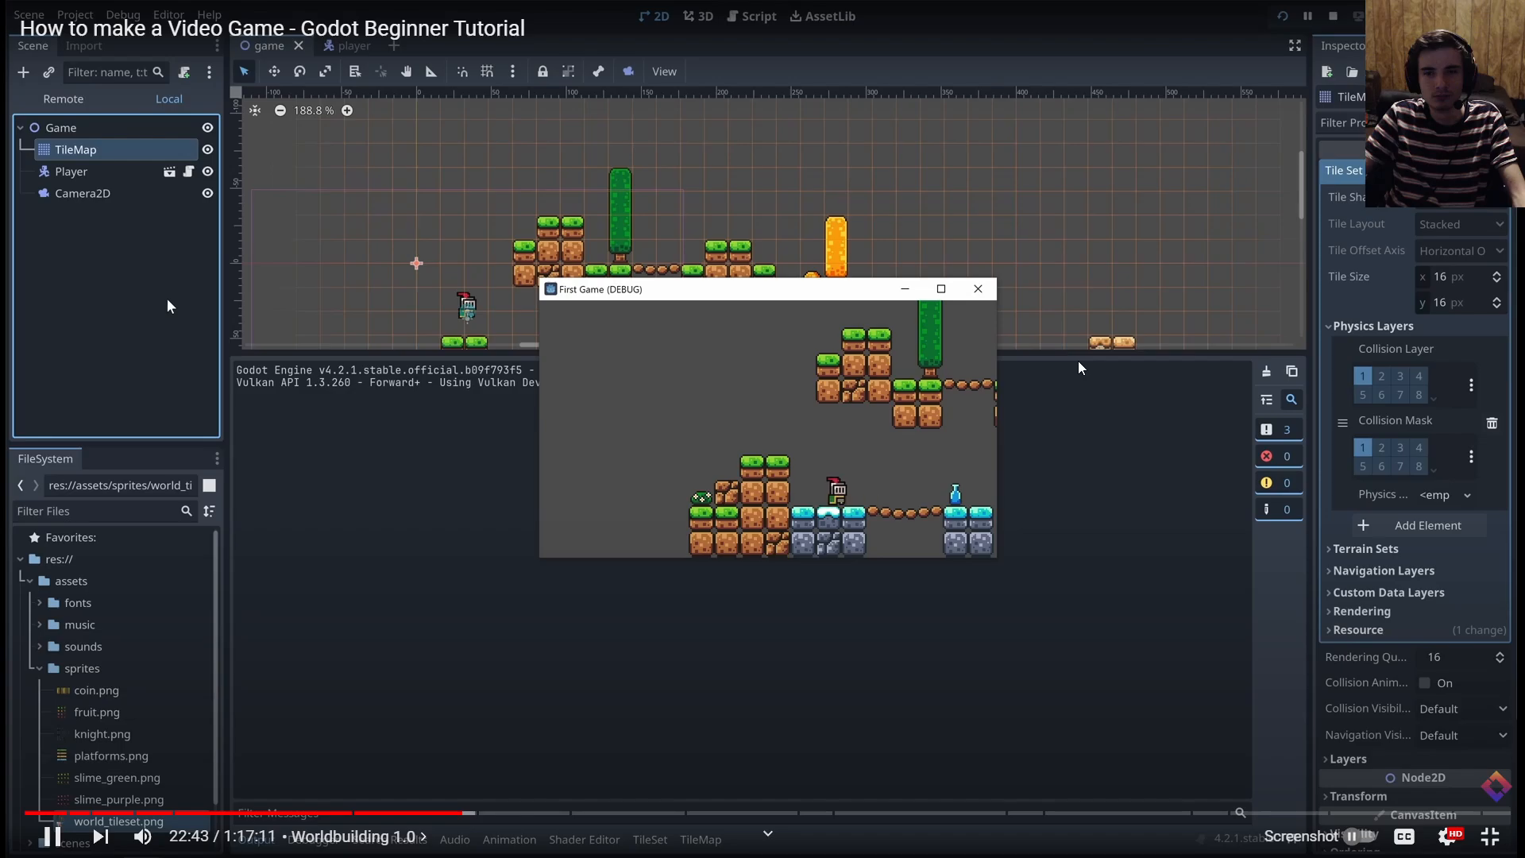
key(alt+Tab)
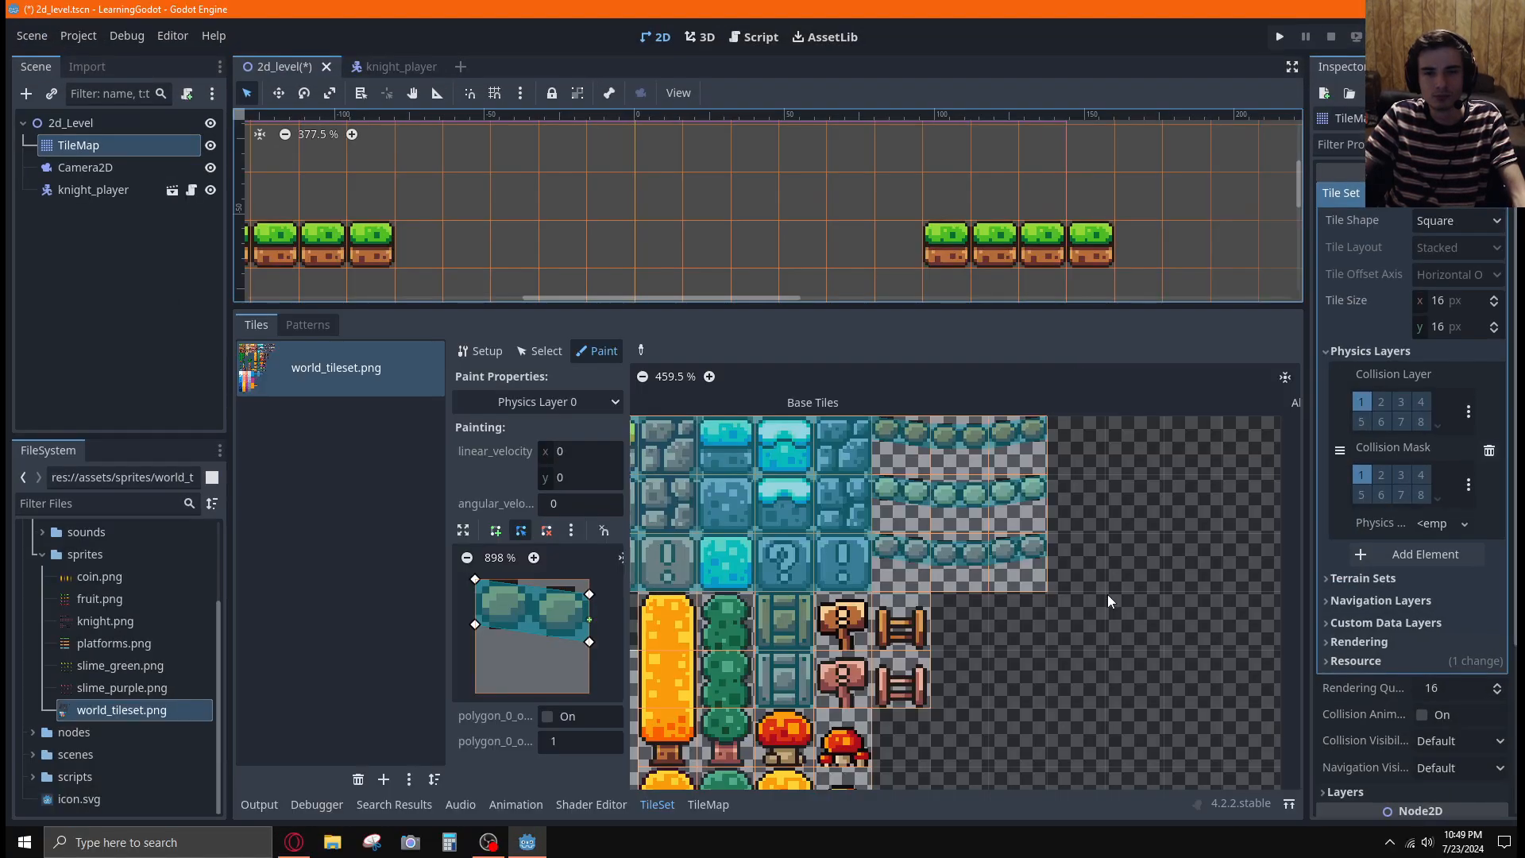
scroll(1107, 594, down, 4)
middle_drag(1105, 516, 1055, 579)
scroll(1104, 452, down, 2)
key(alt+Tab)
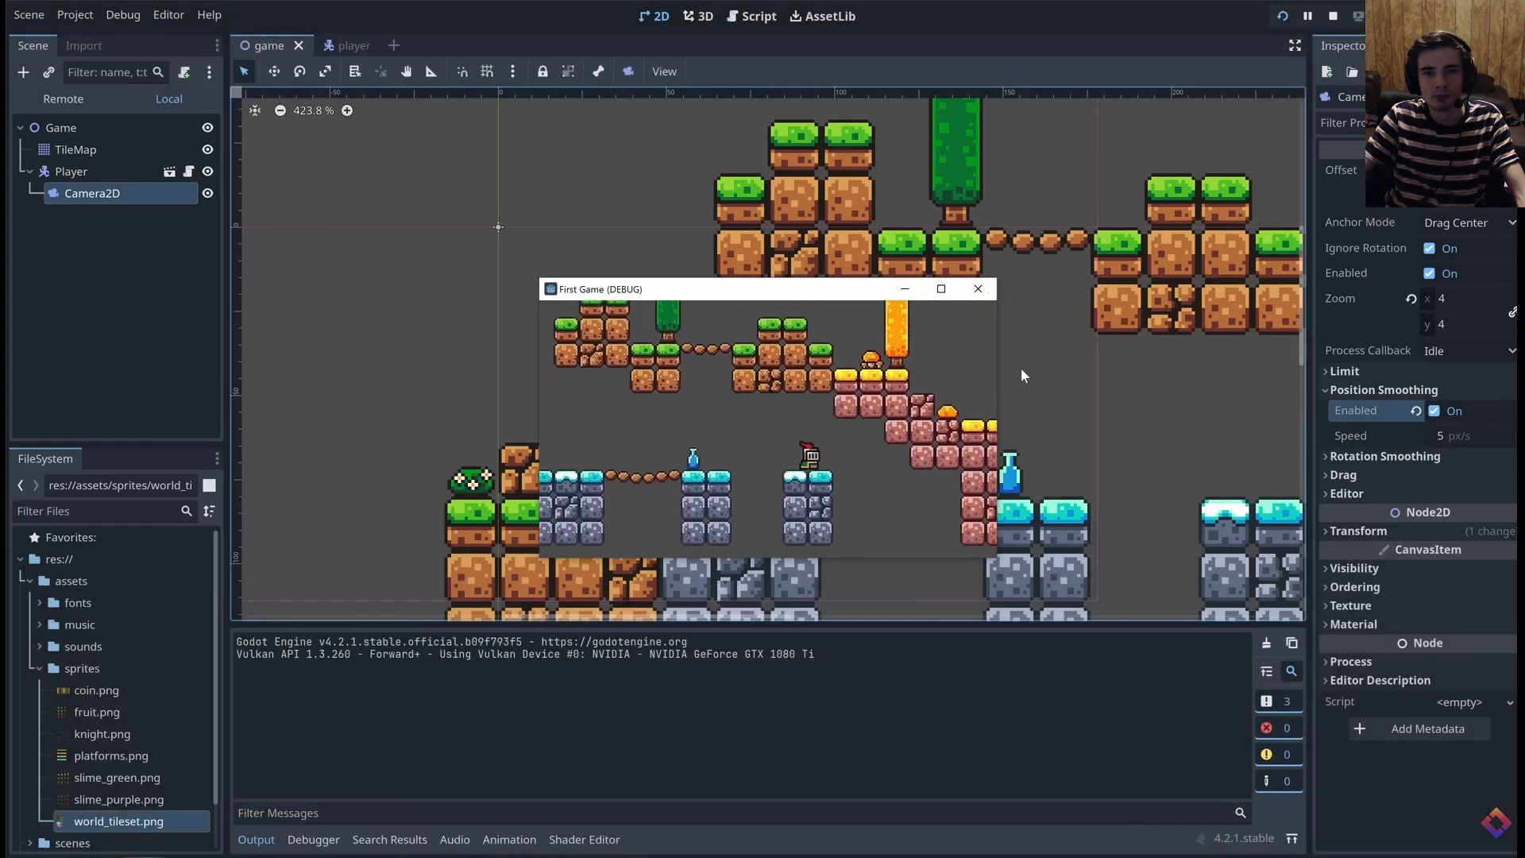
key(alt+Tab)
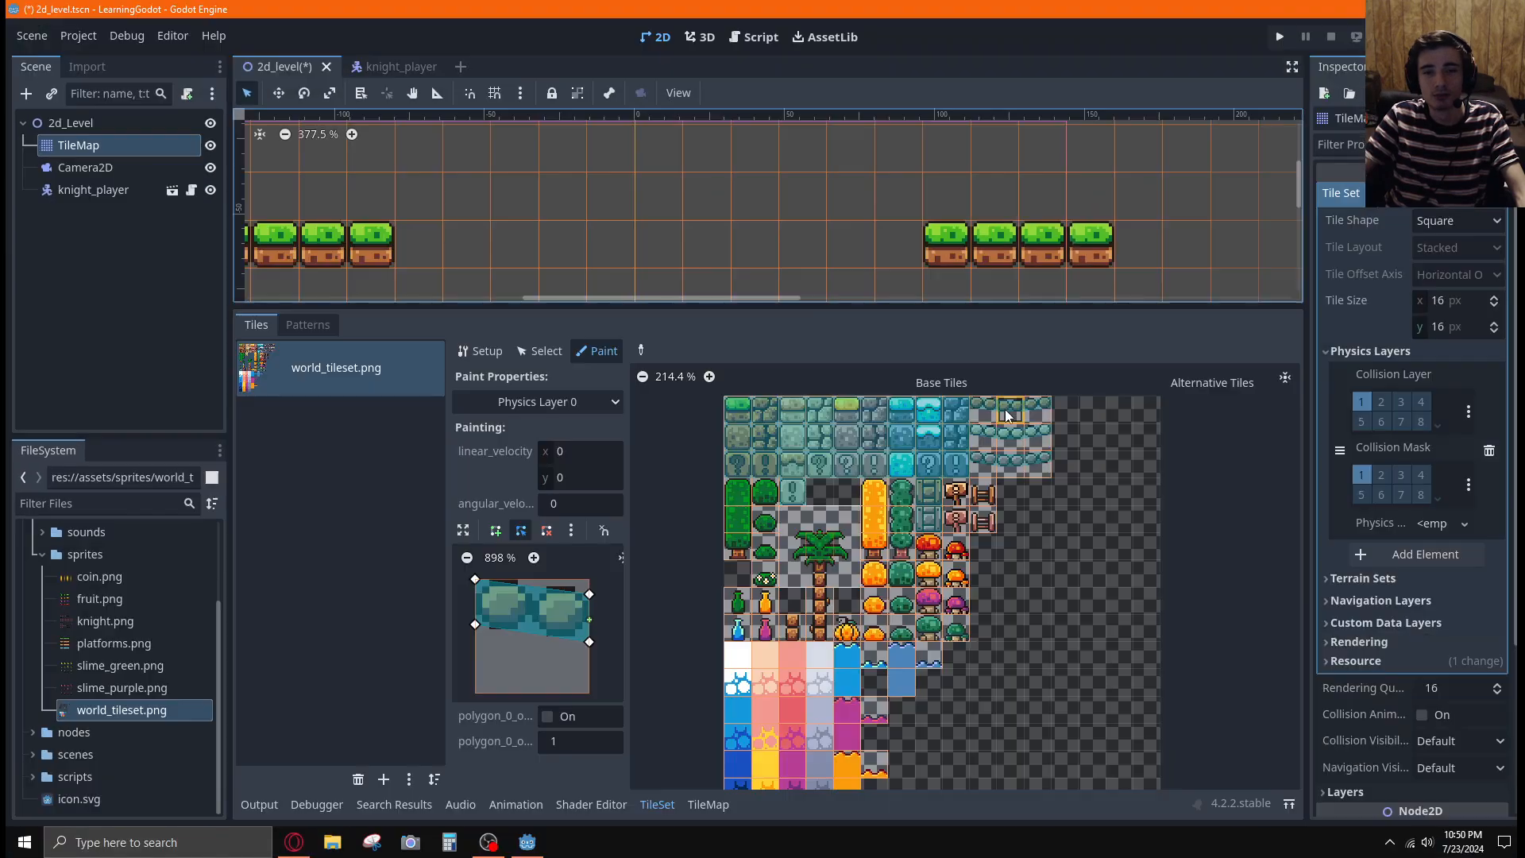
Shrink the TileSet editor to enlarge the 2D viewport around the knight and the grass platforms
scroll(1072, 573, down, 3)
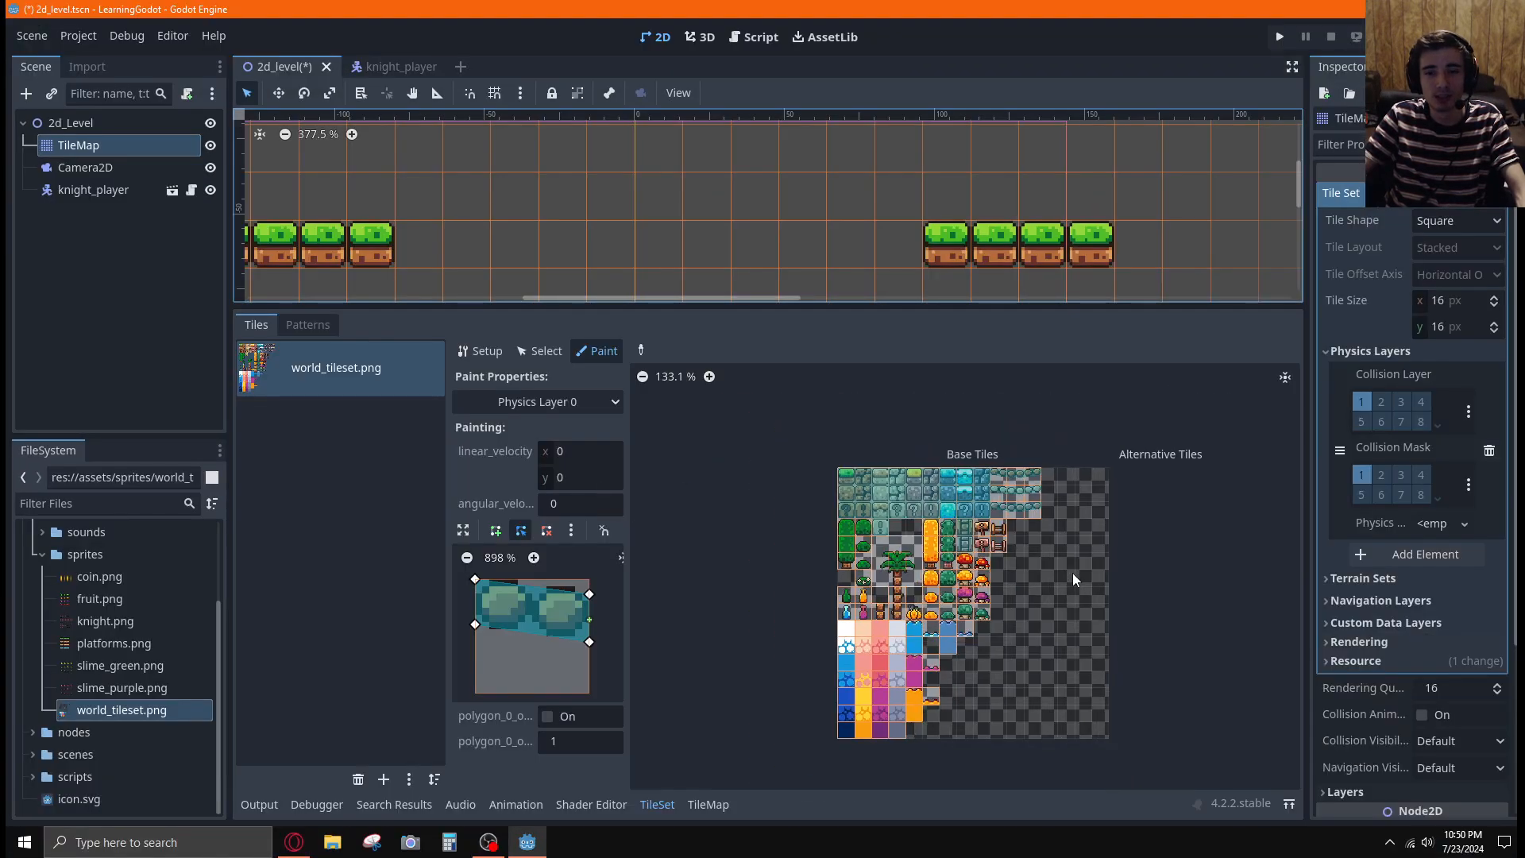
scroll(1072, 573, up, 1)
scroll(1072, 573, up, 1)
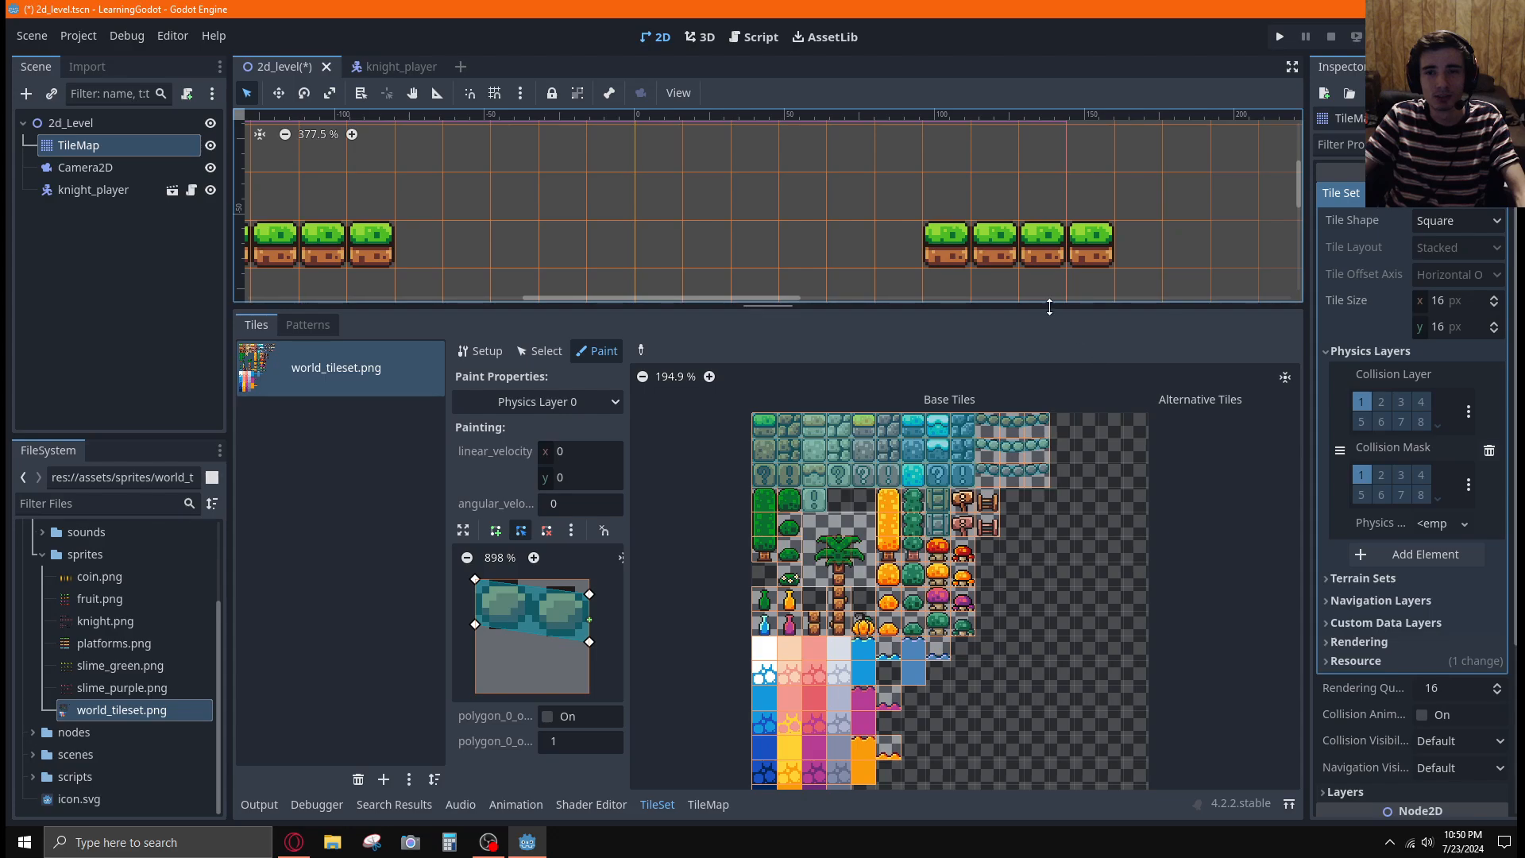
drag(1049, 307, 1053, 489)
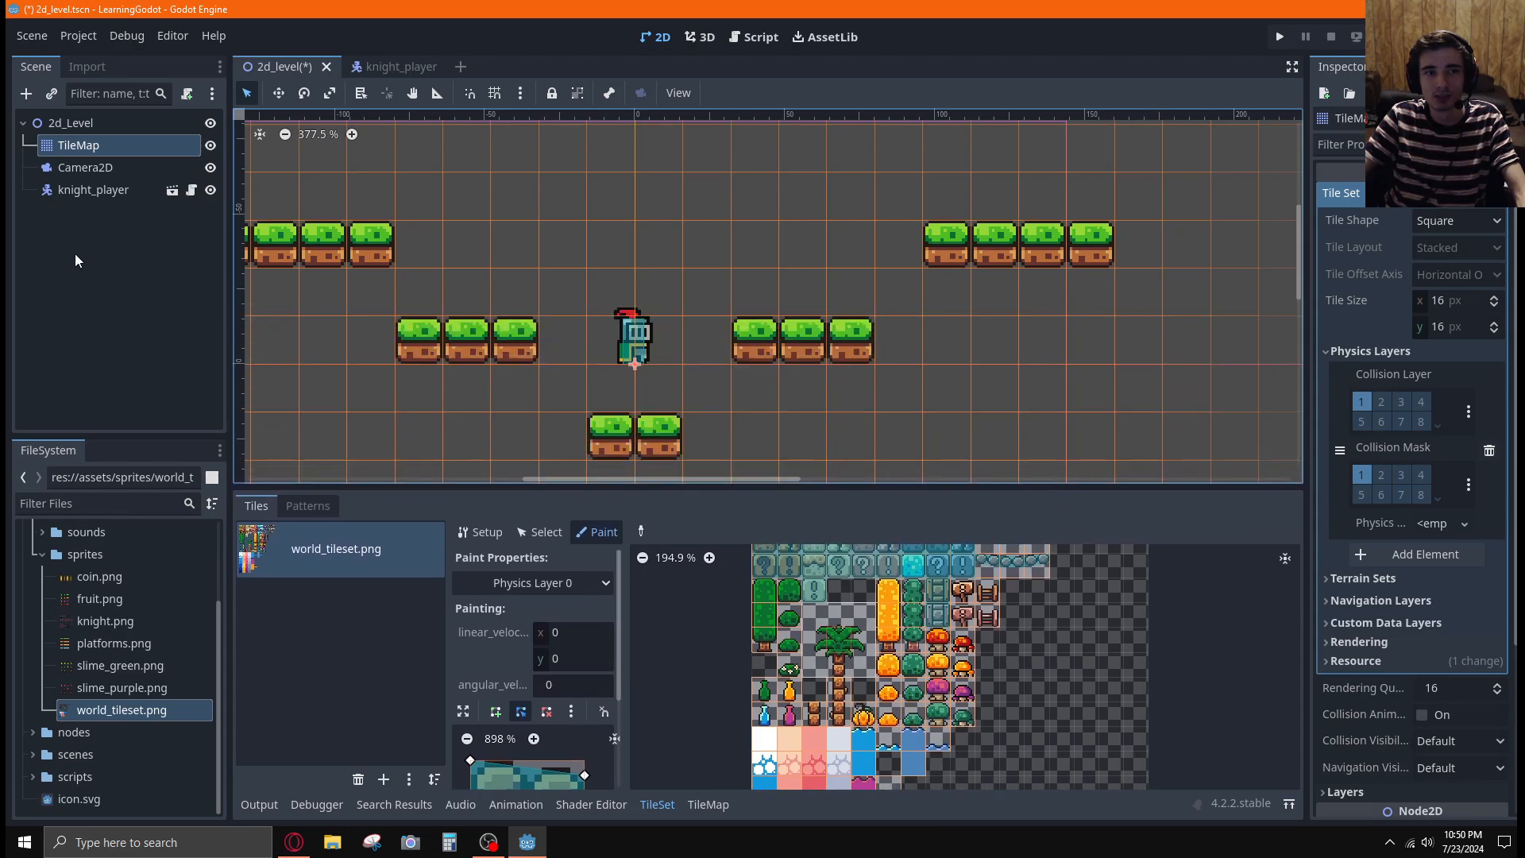
Nest the Camera2D node under knight_player in the 2d_Level scene tree
click(91, 167)
click(89, 190)
click(91, 163)
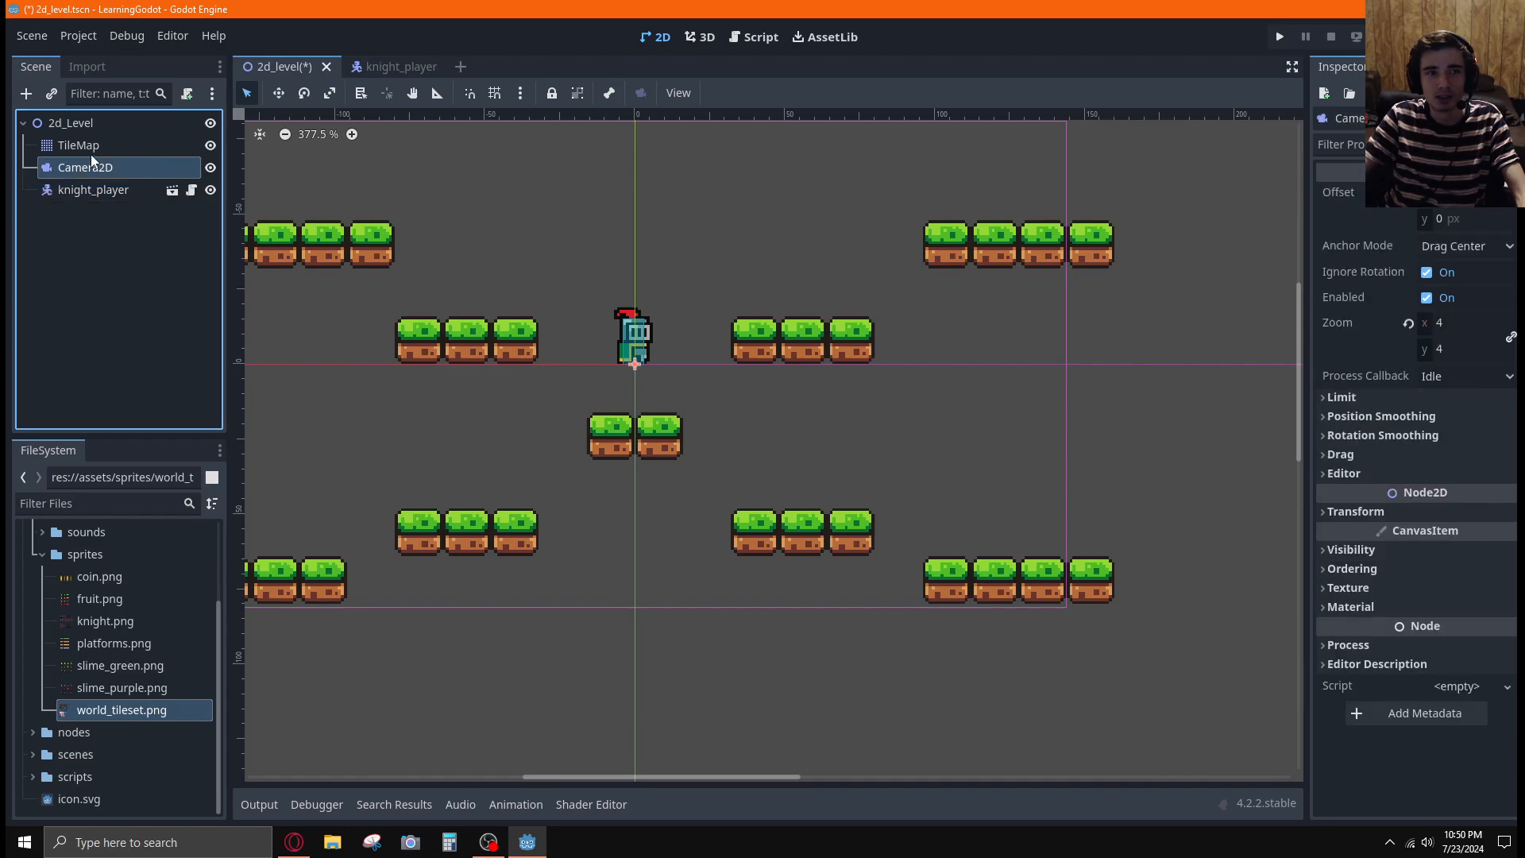
click(91, 148)
click(92, 189)
drag(102, 171, 100, 185)
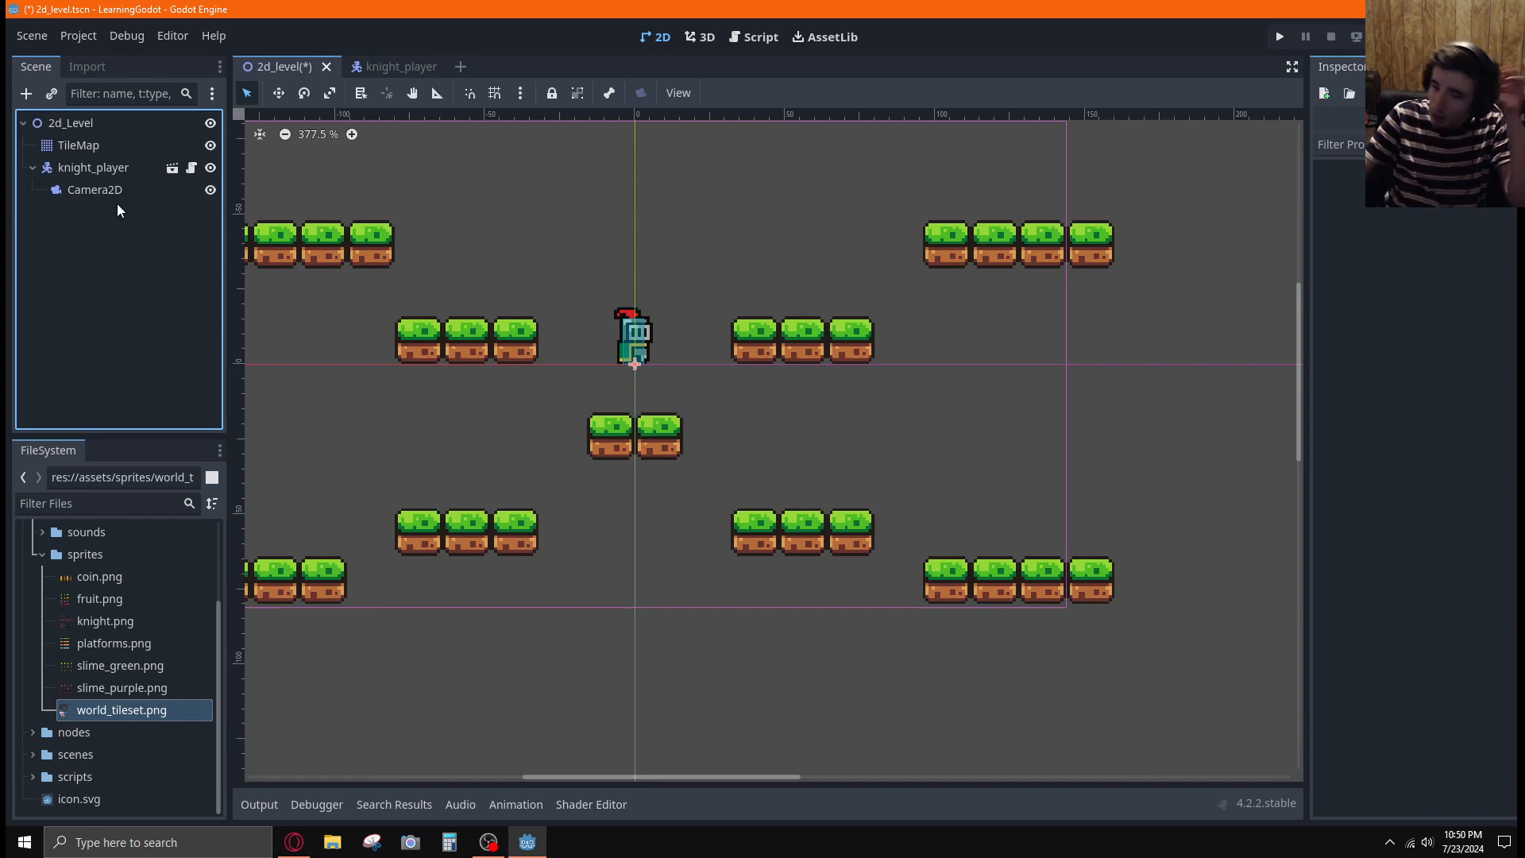
Inspect the TileMap, knight_player and Camera2D nodes in turn, including the camera's Position Smoothing settings
click(108, 145)
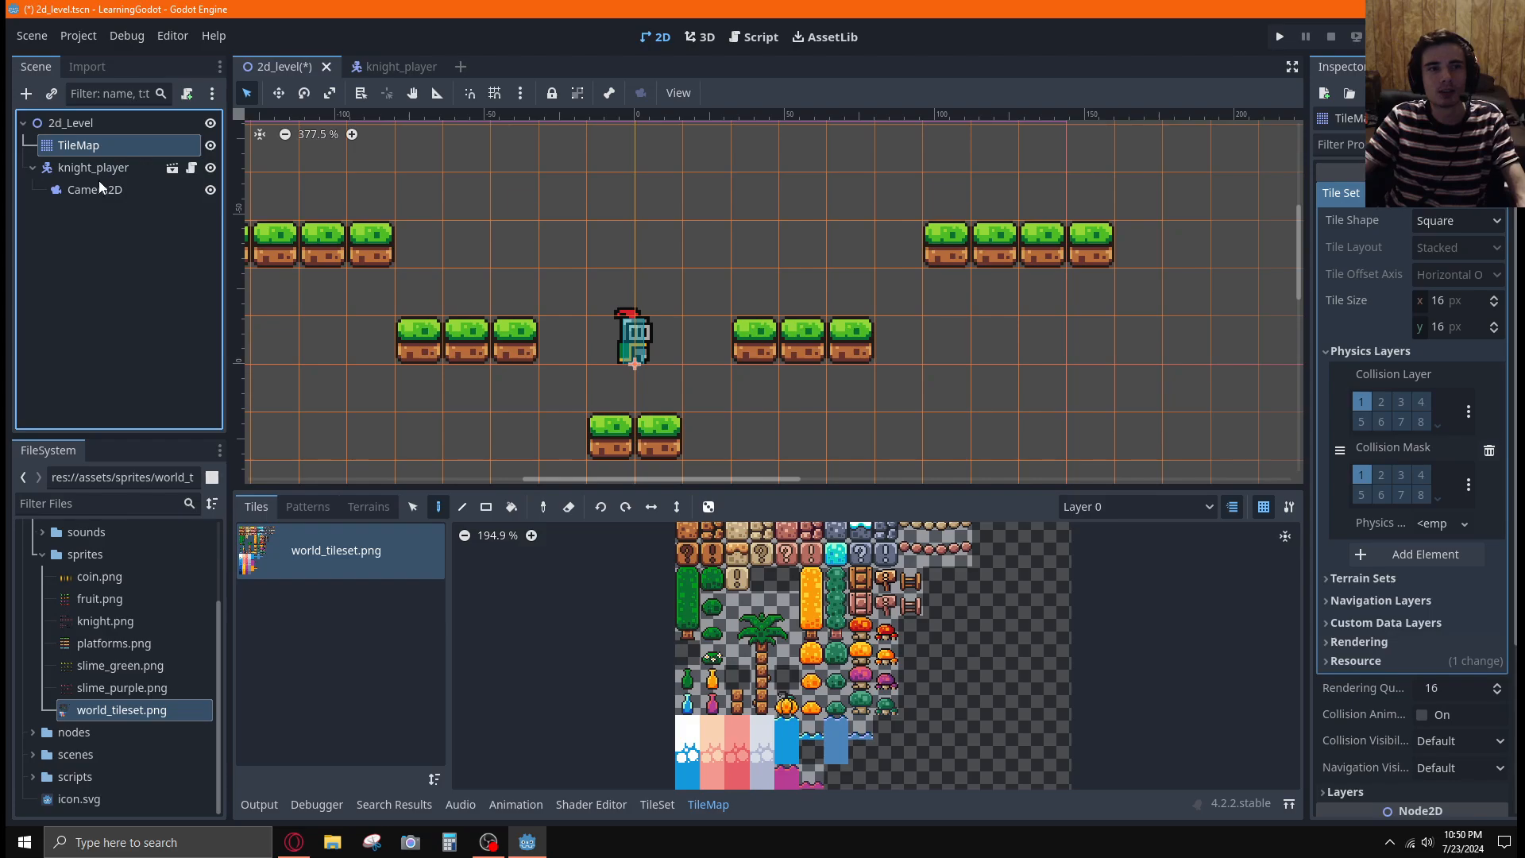
click(102, 169)
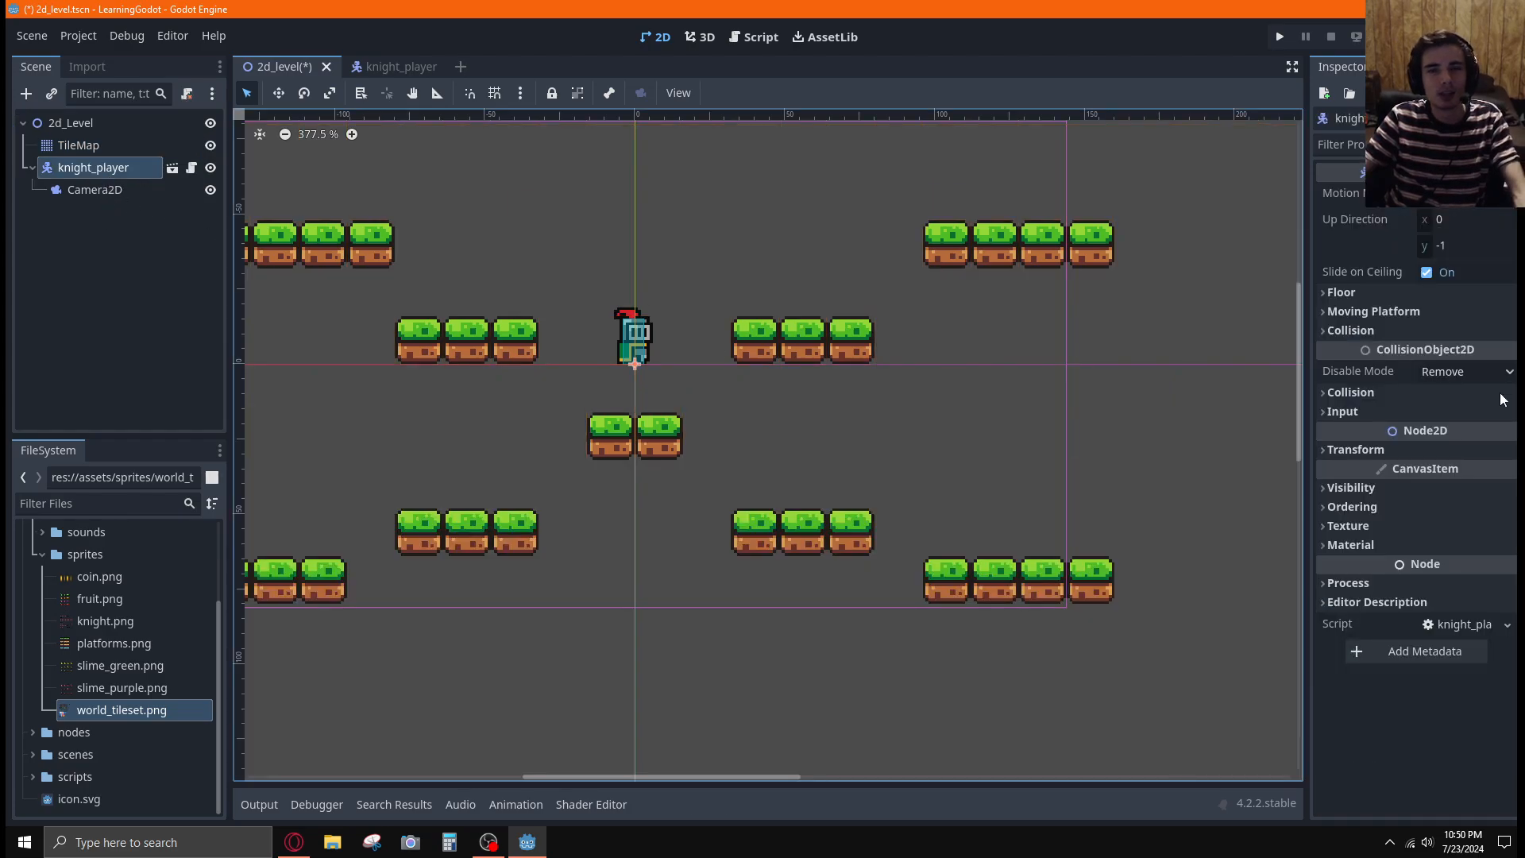
click(119, 194)
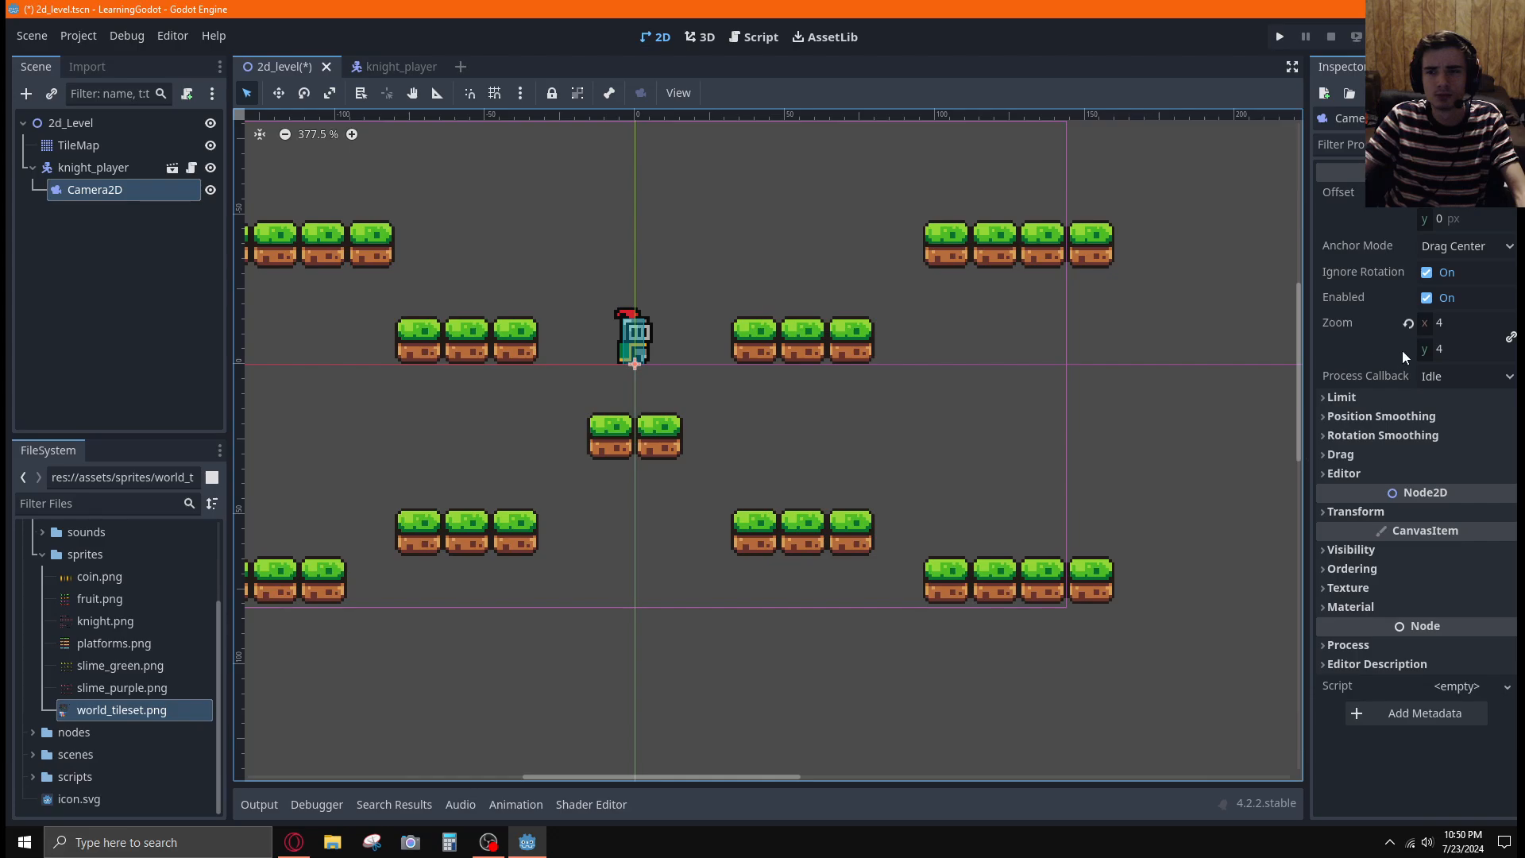
click(1385, 419)
click(1384, 420)
Run the project, jump the knight between the platforms to test that the camera follows, and stop the game
click(1280, 37)
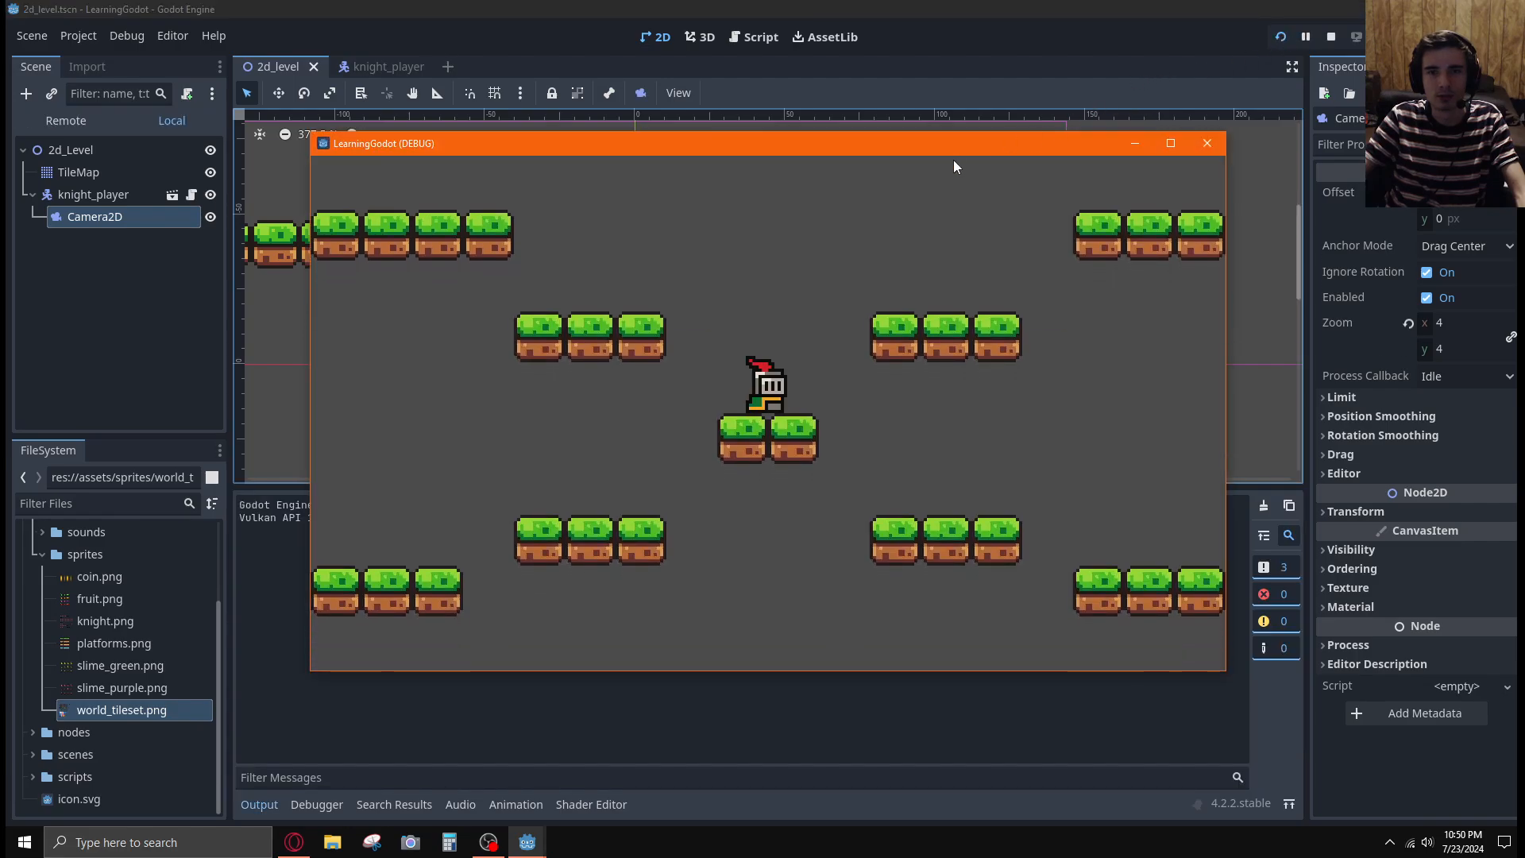
key(space)
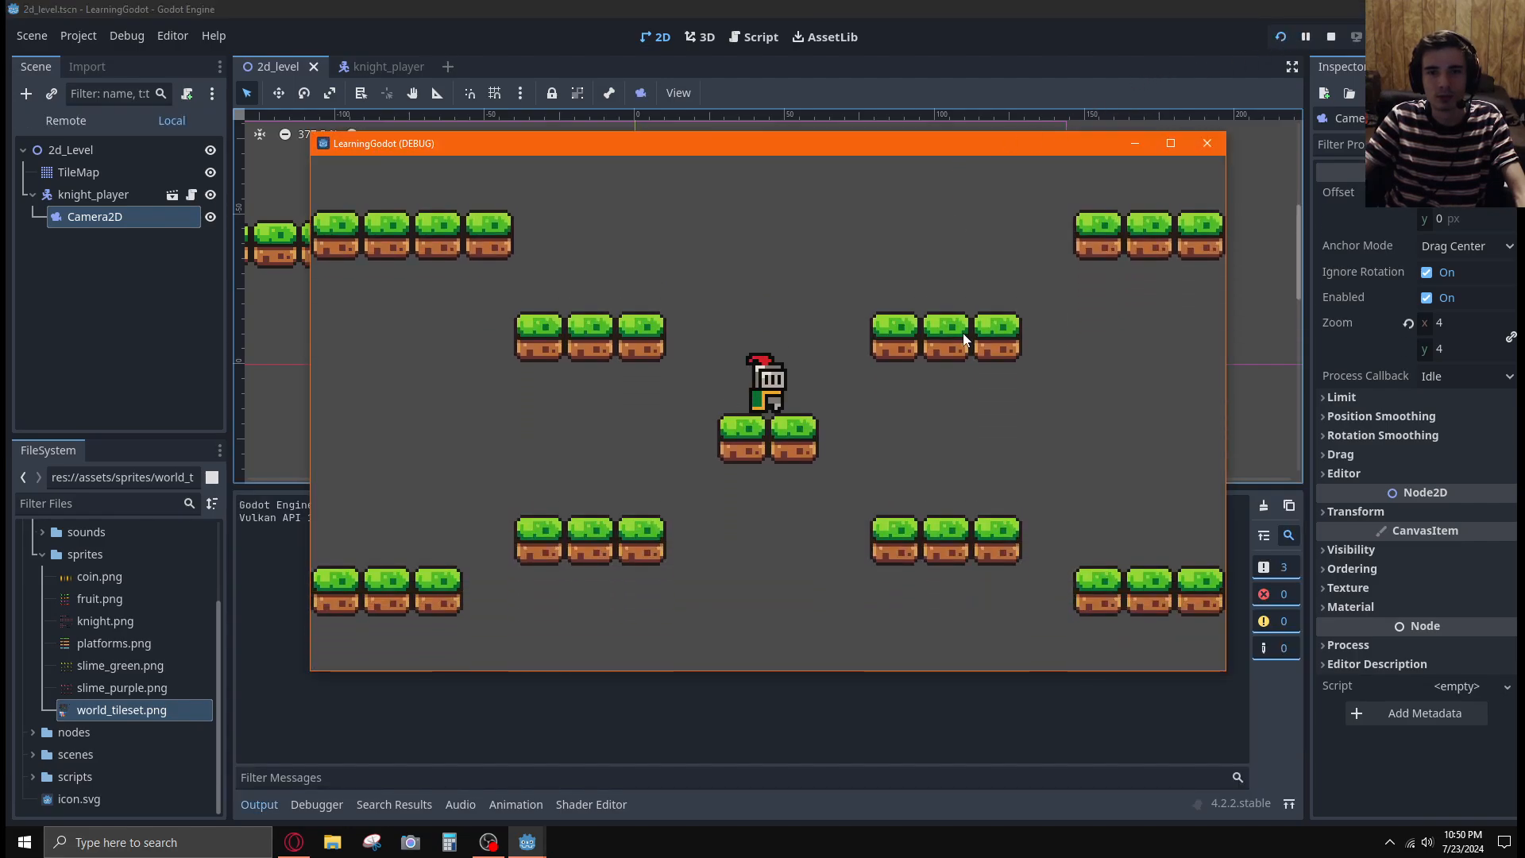
key(space)
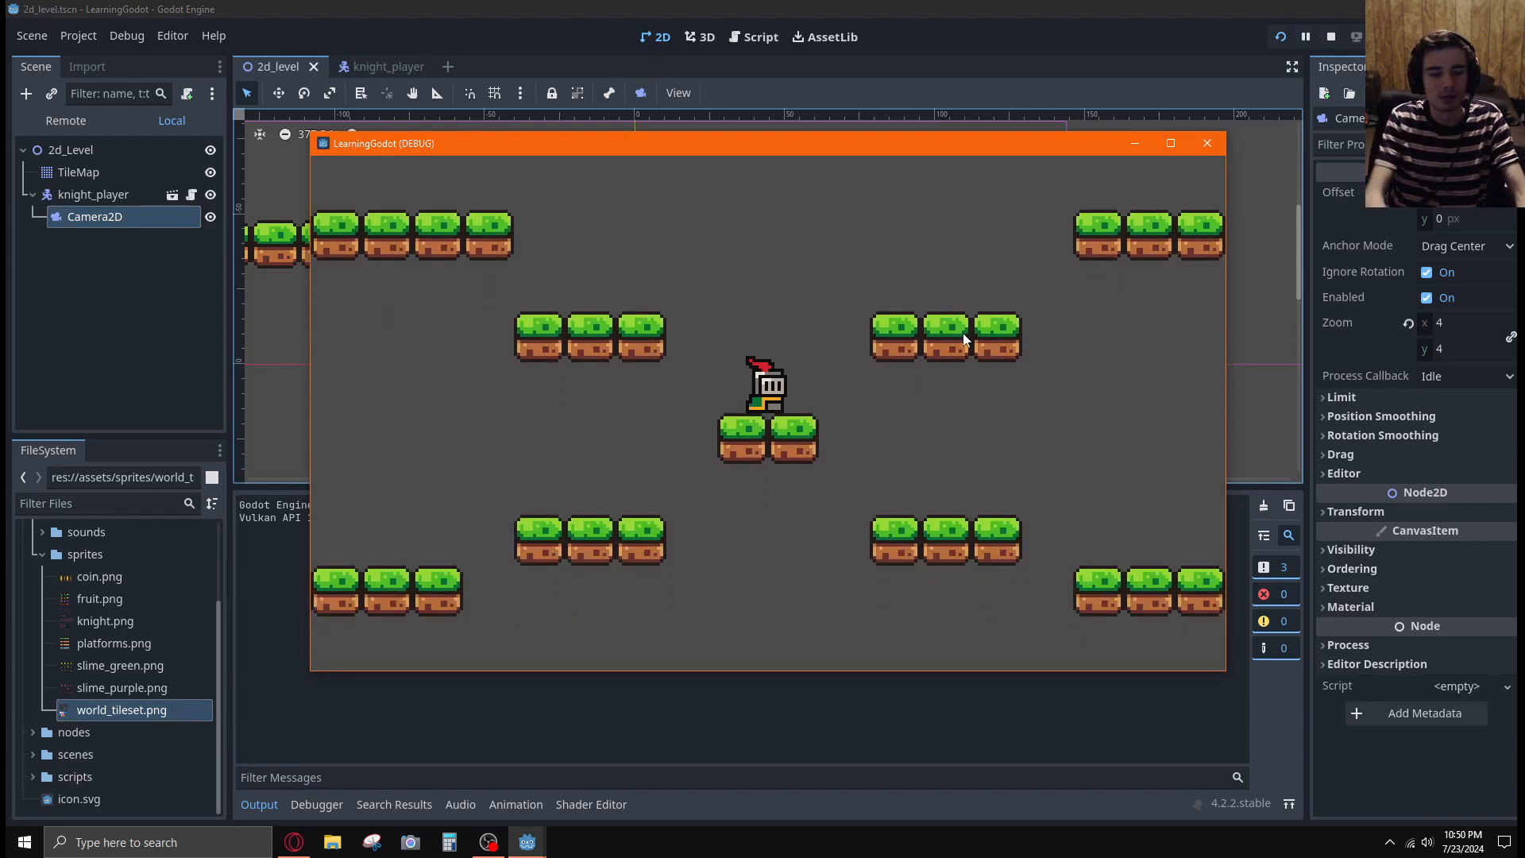
key(Right)
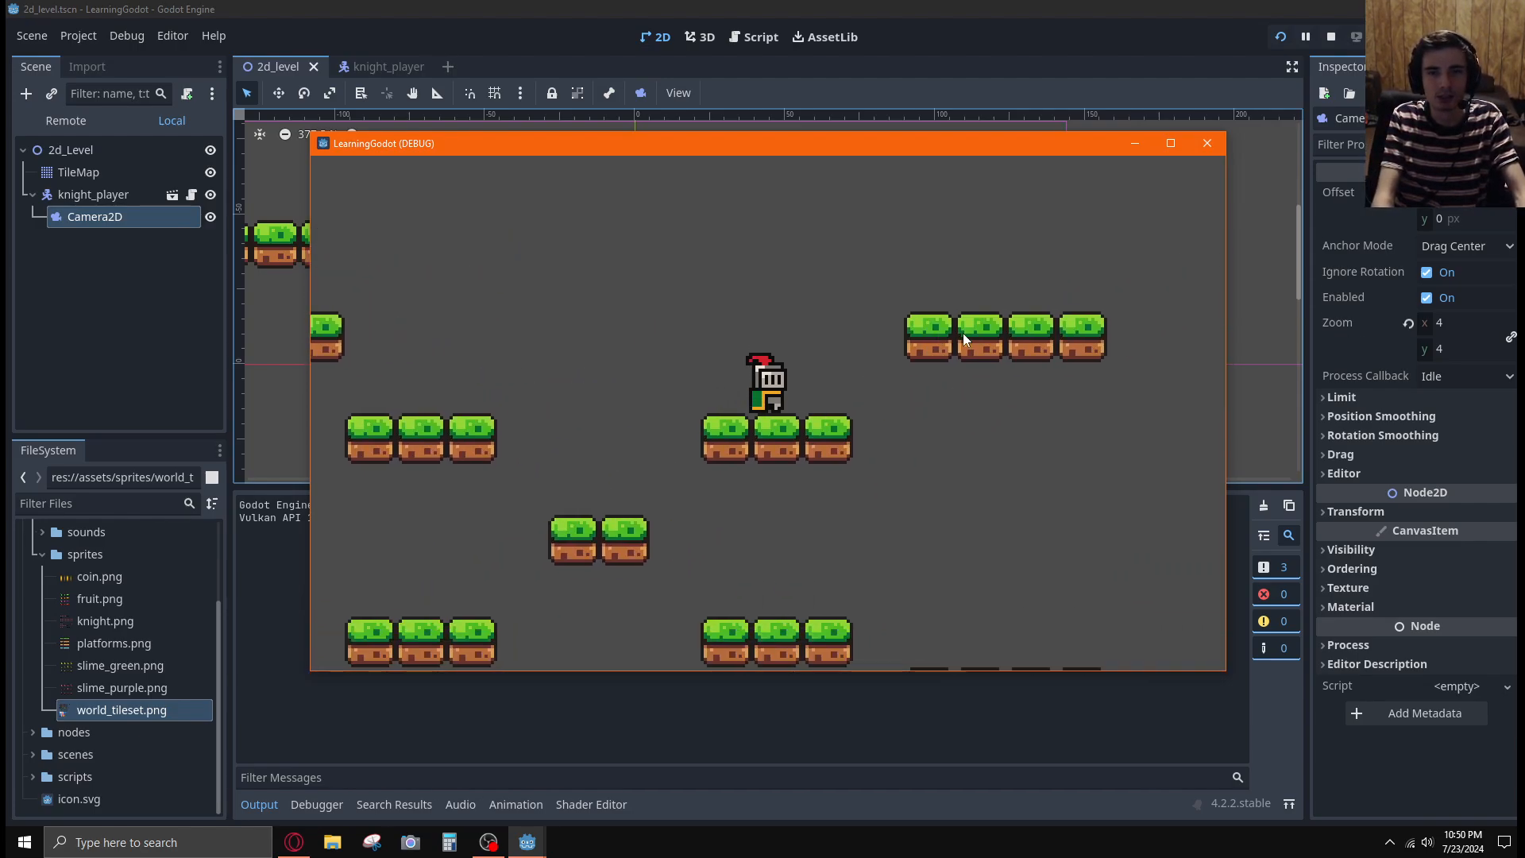
key(space)
key(Right)
key(Left)
key(space)
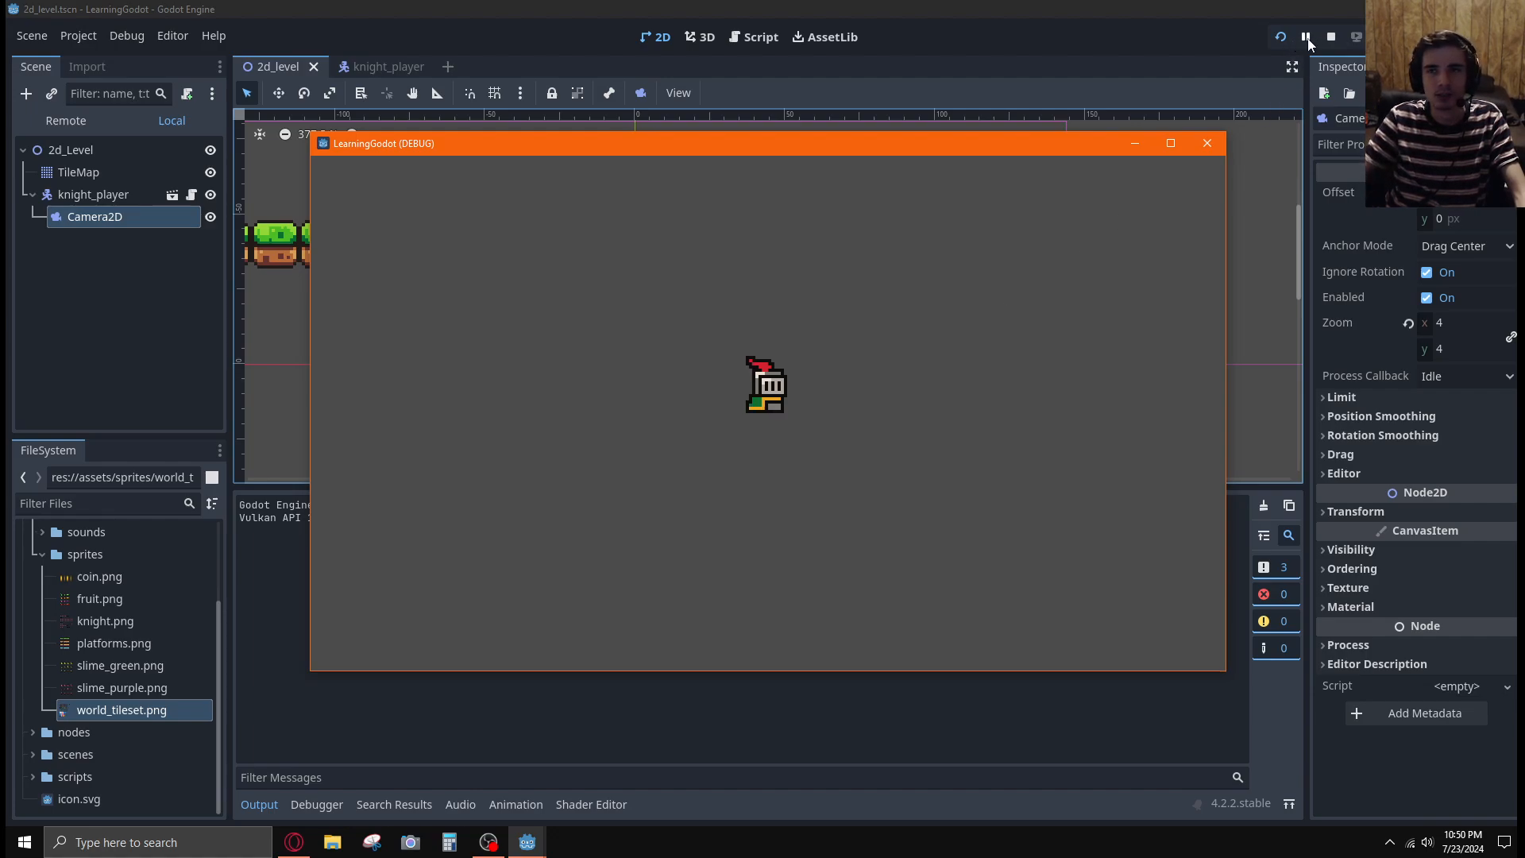
click(1331, 36)
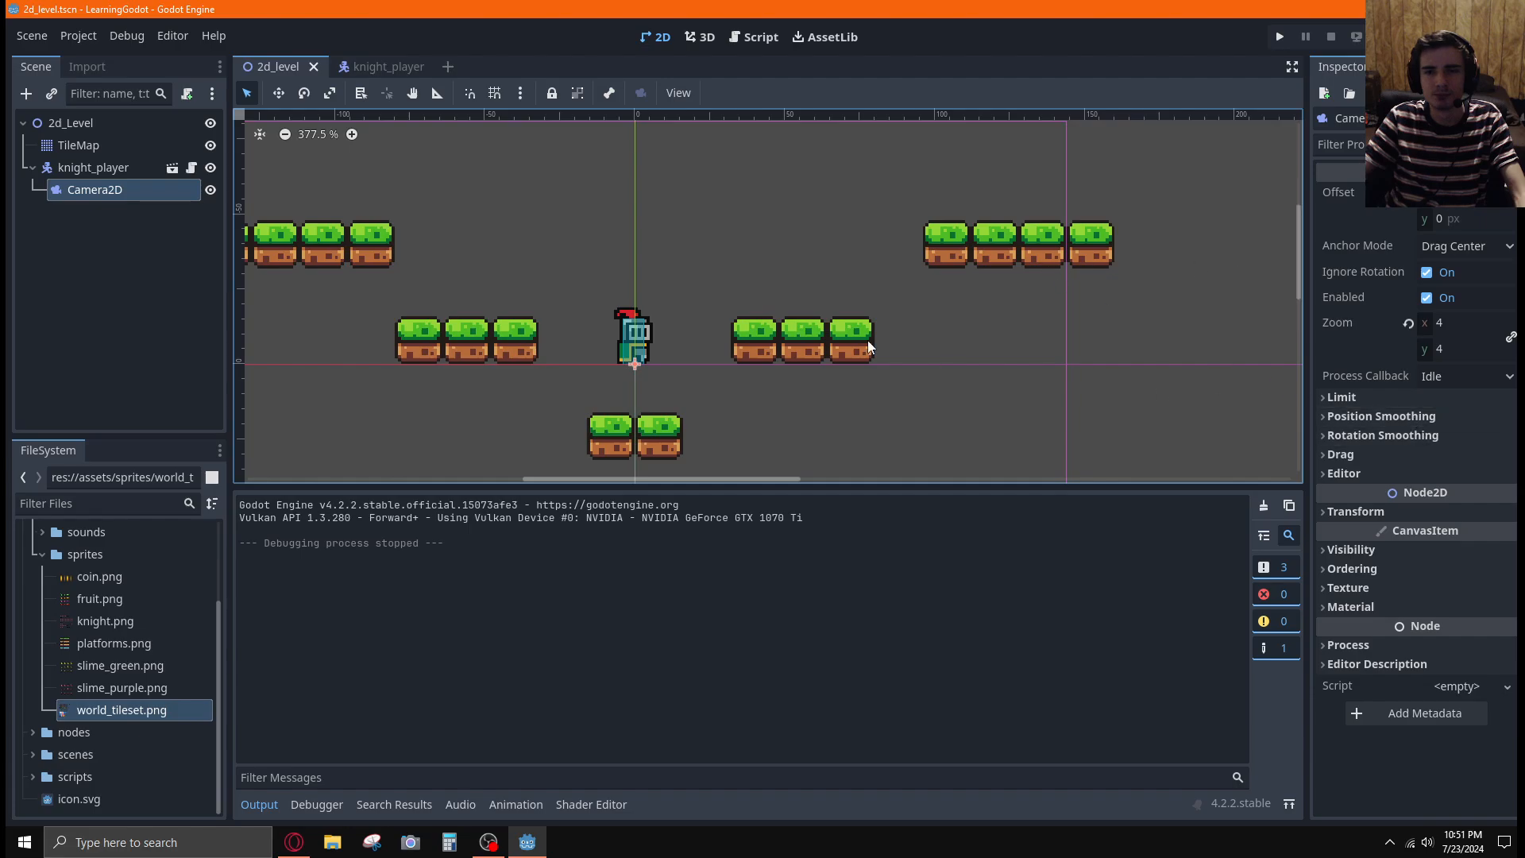
Run the project two more times, testing jumps onto the lower-right platforms and a fall off them, and stop each run
click(1279, 38)
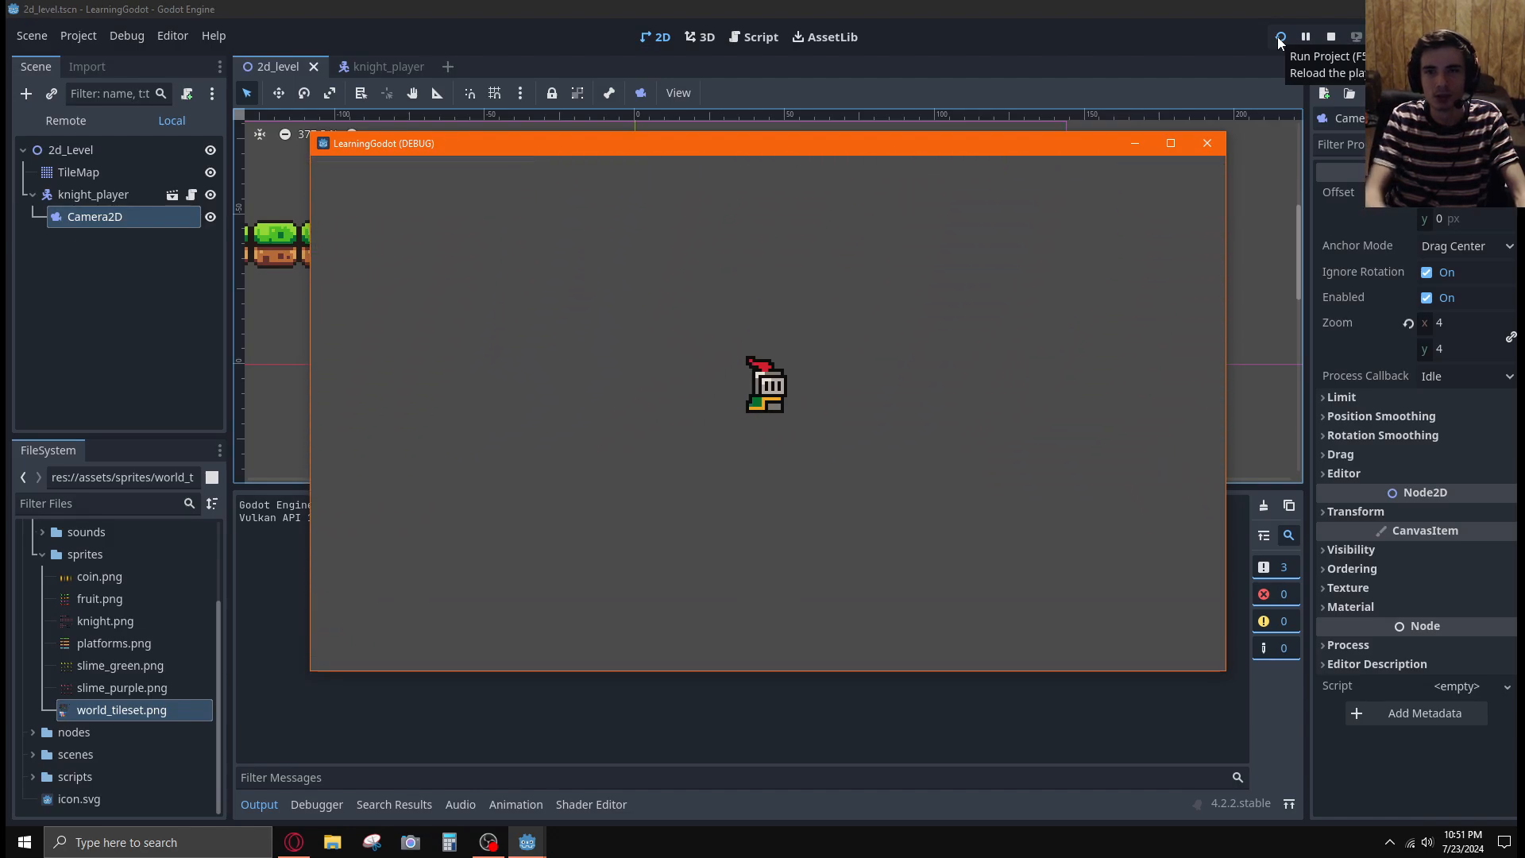
click(1331, 37)
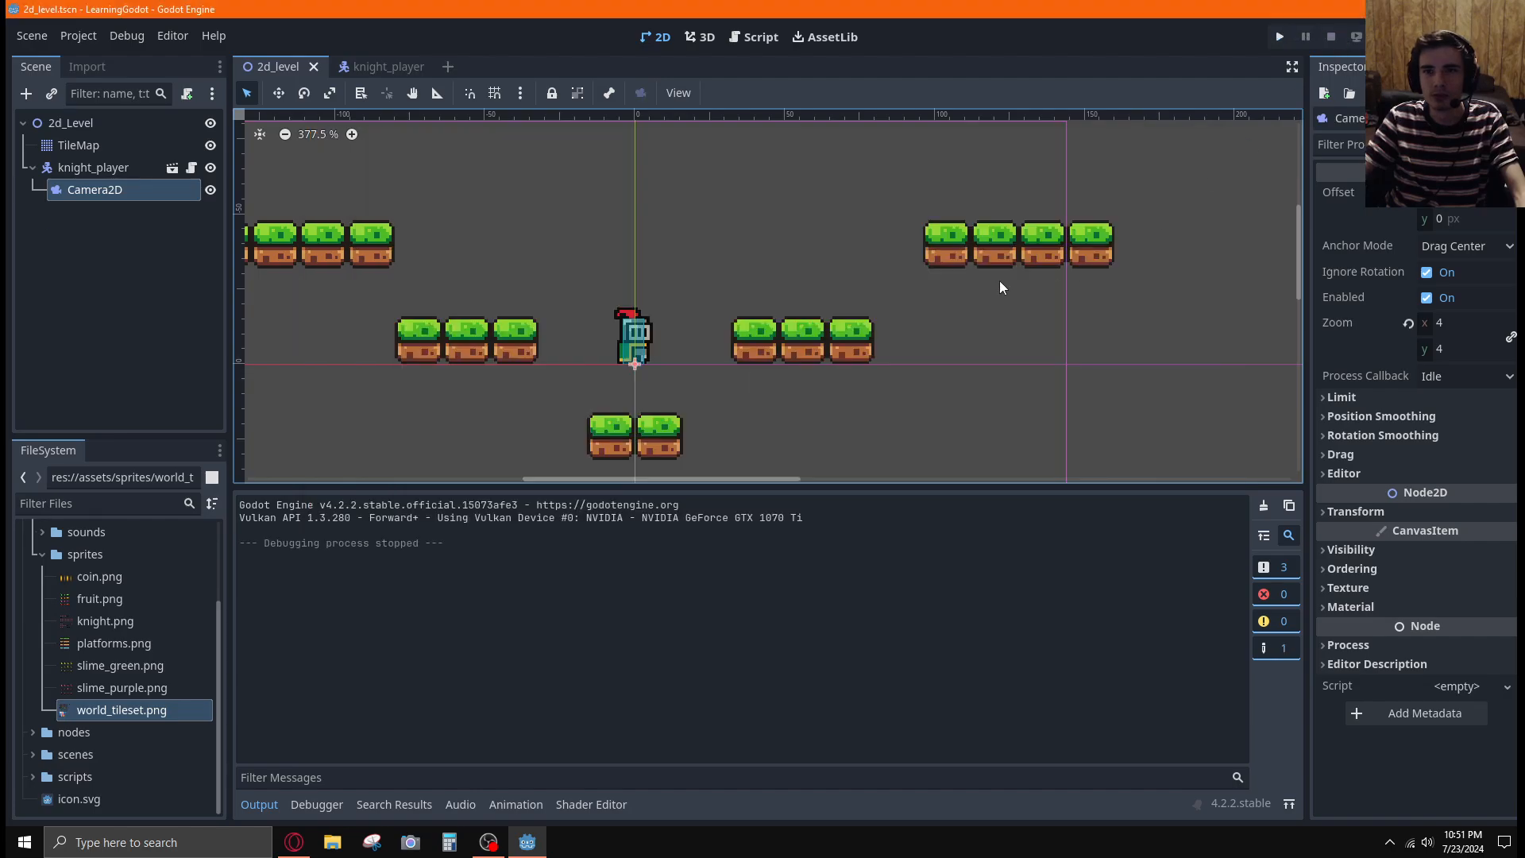
click(1278, 37)
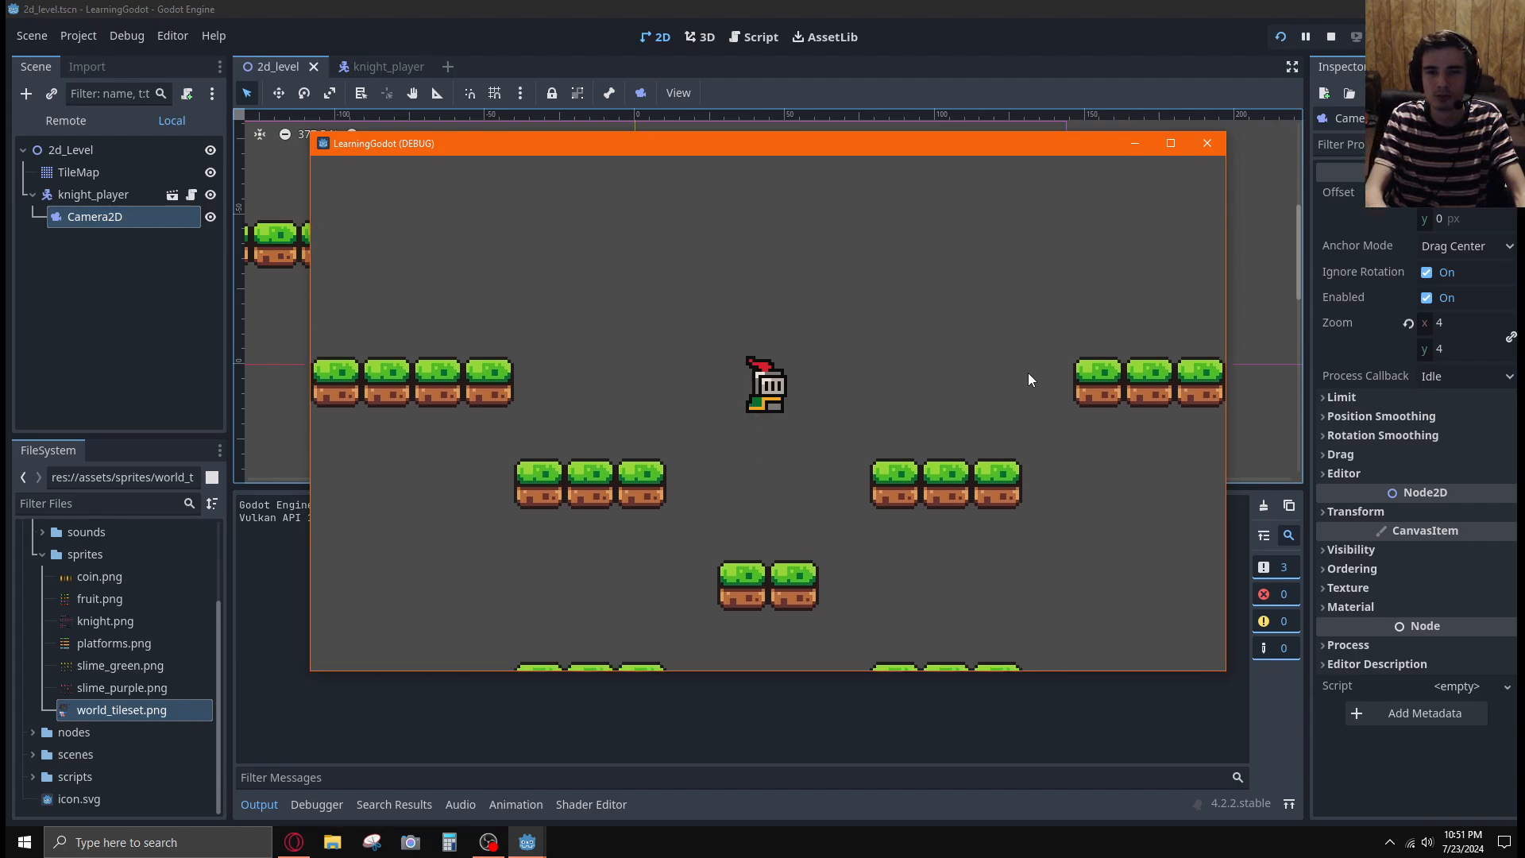
key(space)
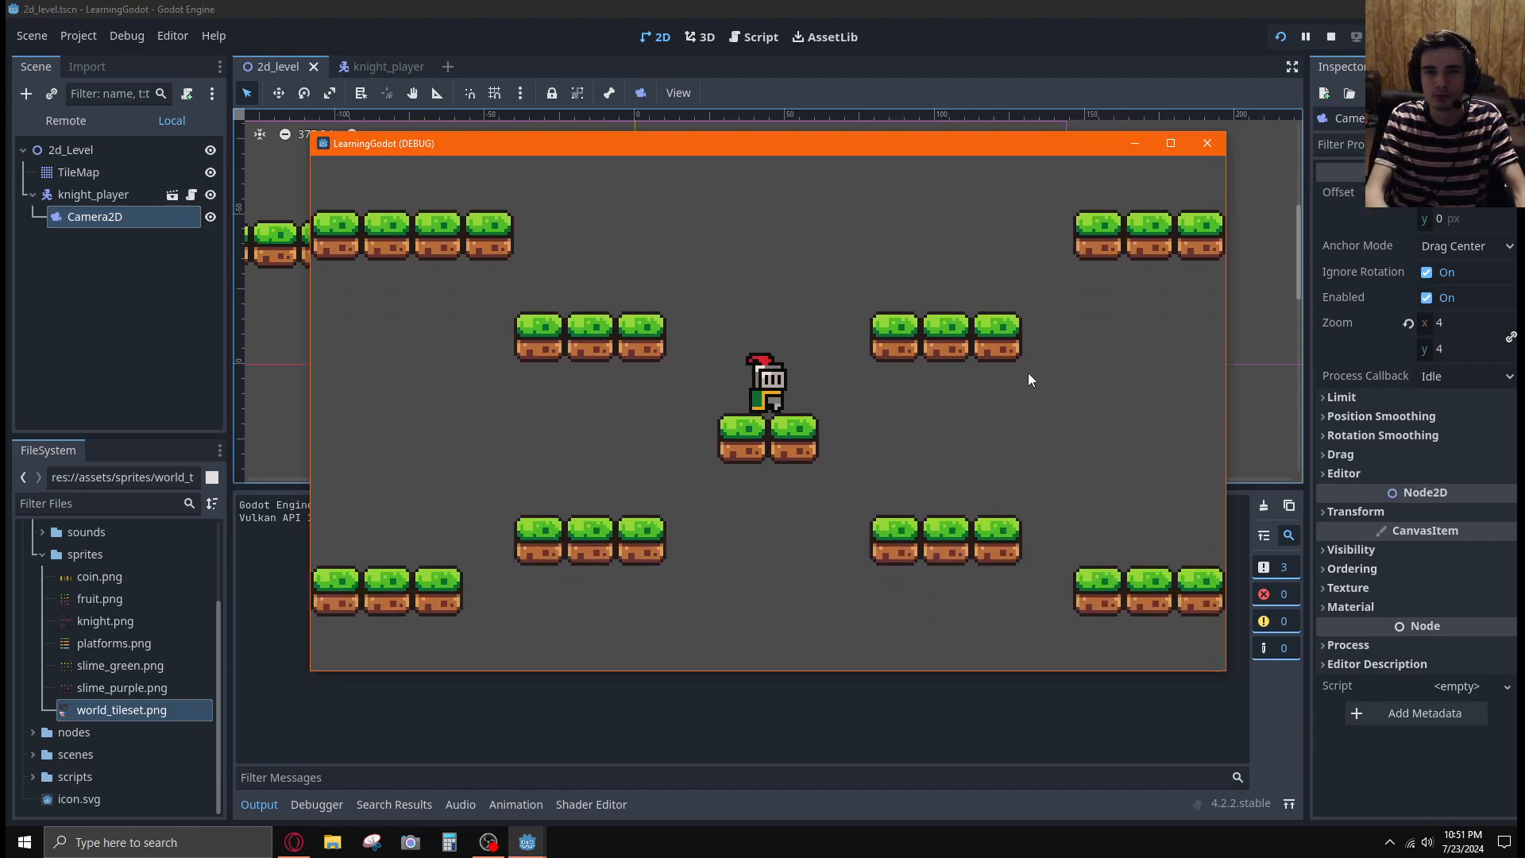
key(Right)
key(Right)
key(space)
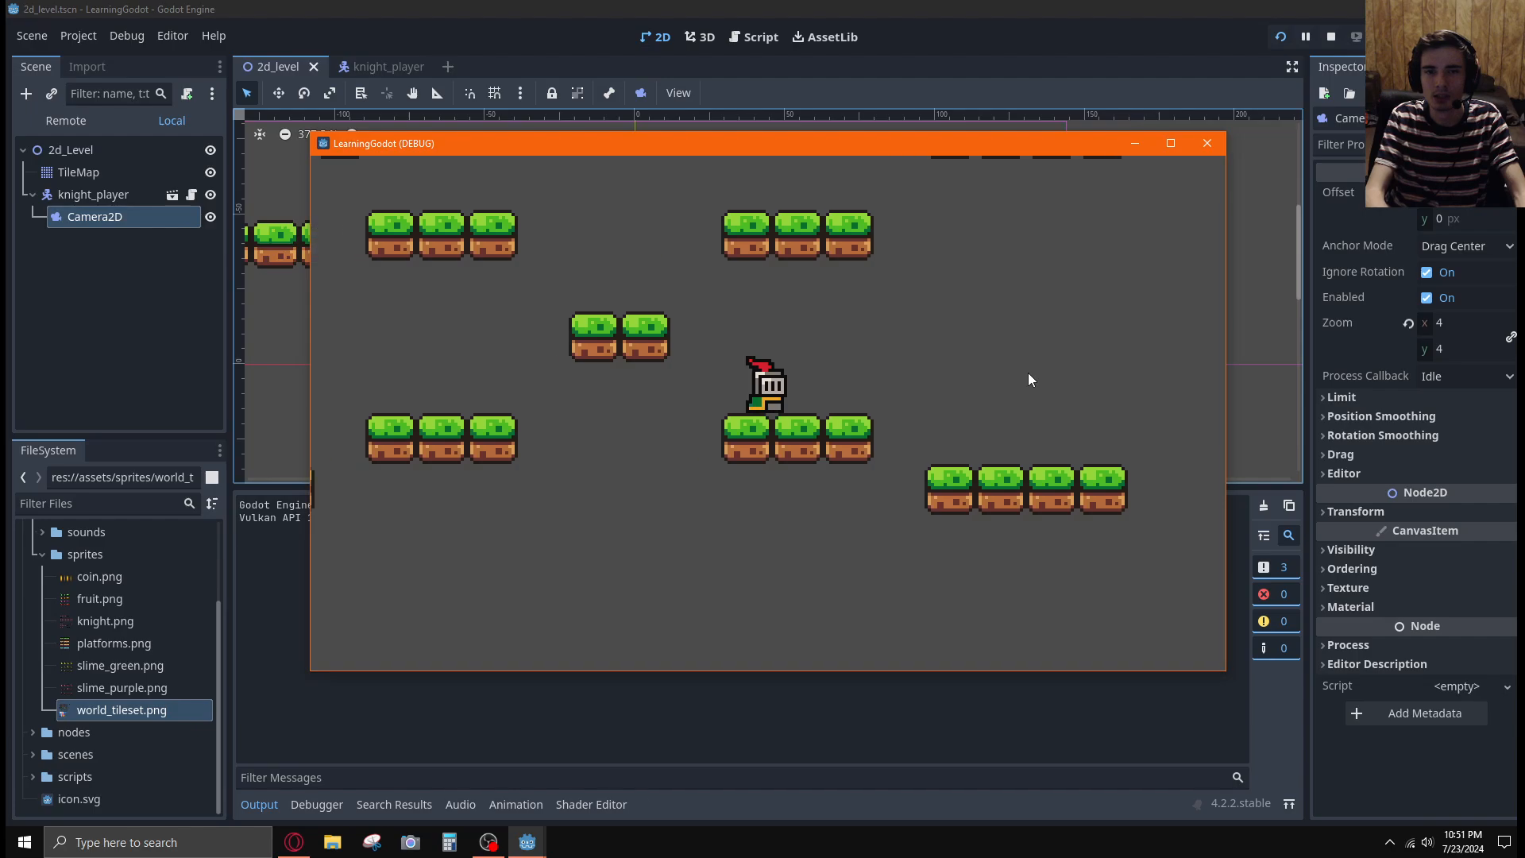
key(Left)
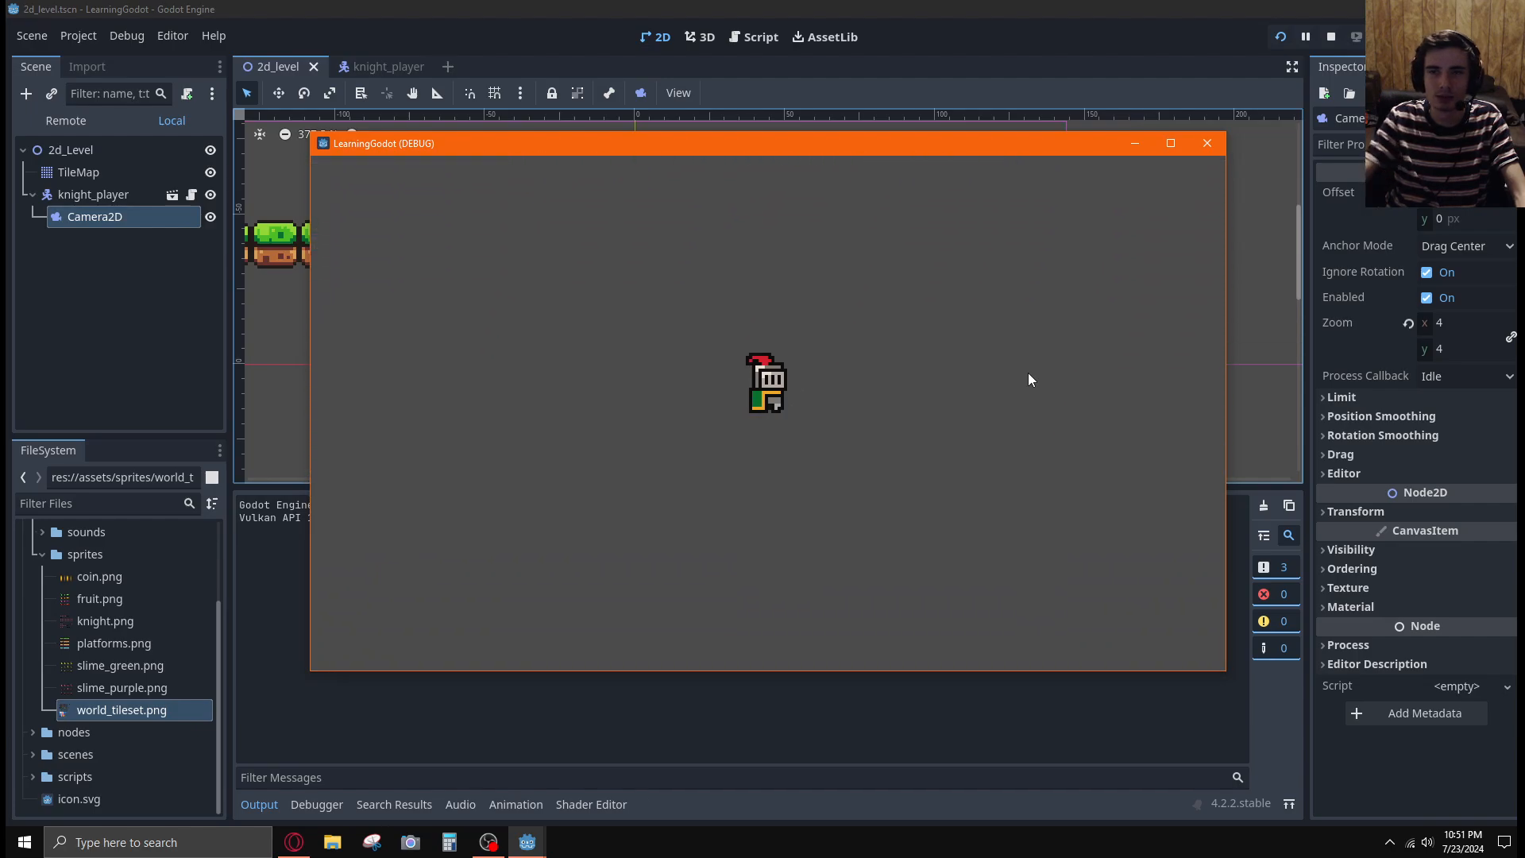
click(1332, 39)
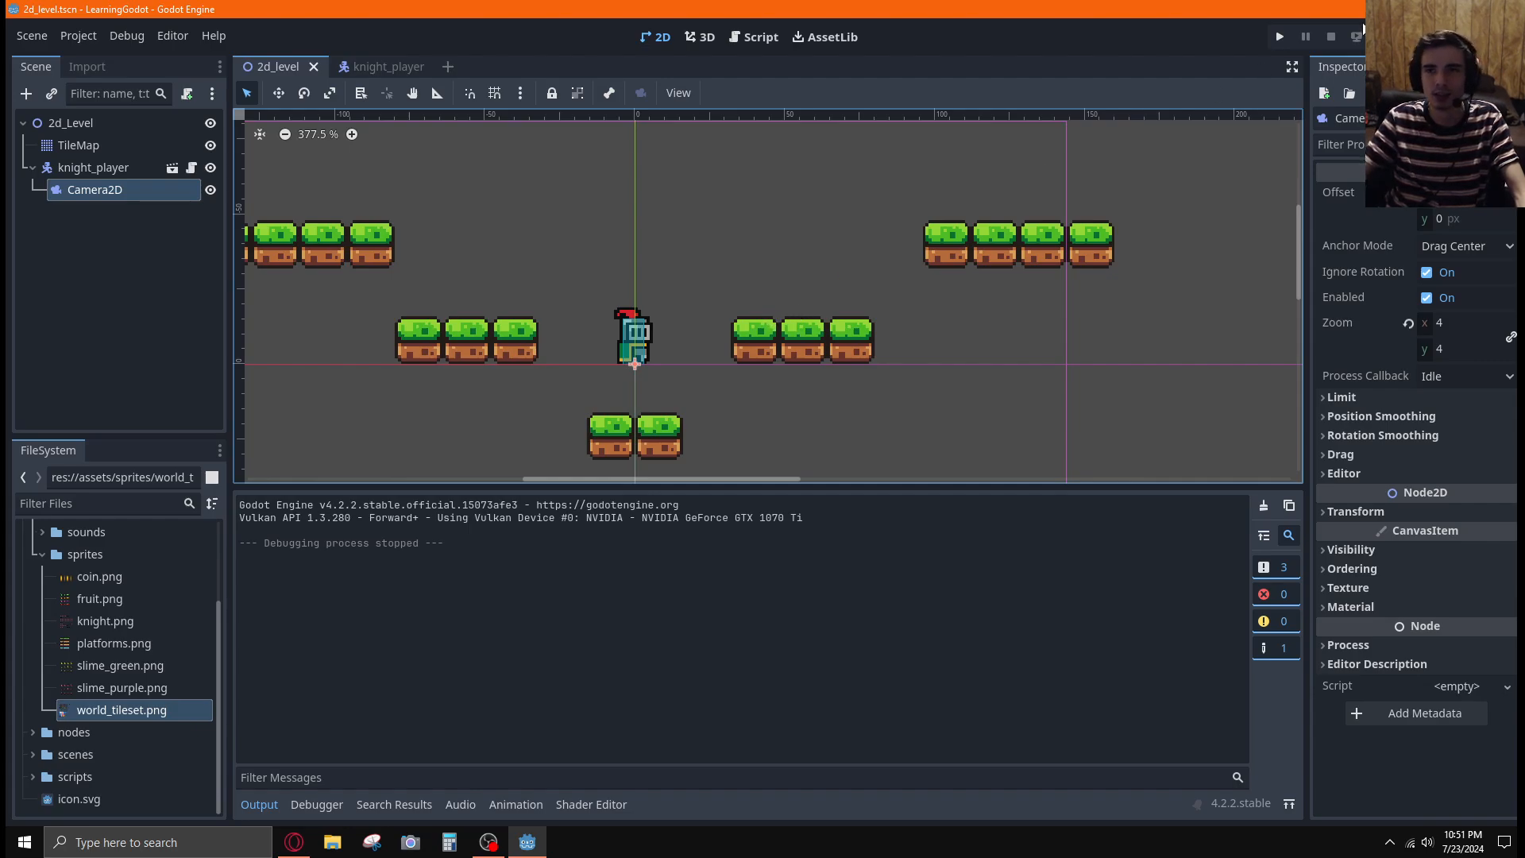
Run the project again, move the knight onto the upper-right four-tile platform, and stop the game
click(1280, 37)
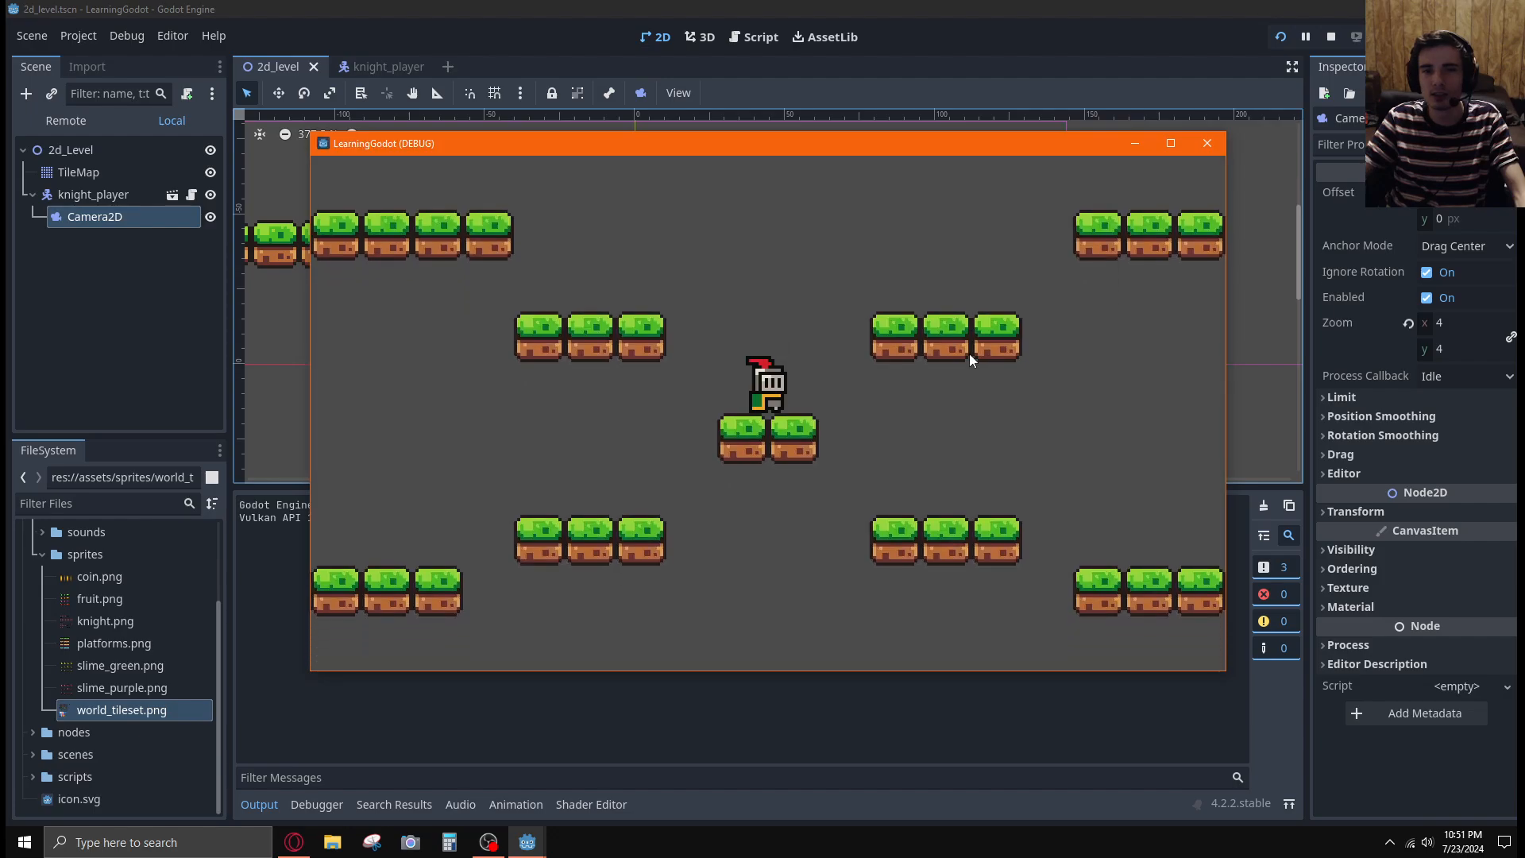
key(Right)
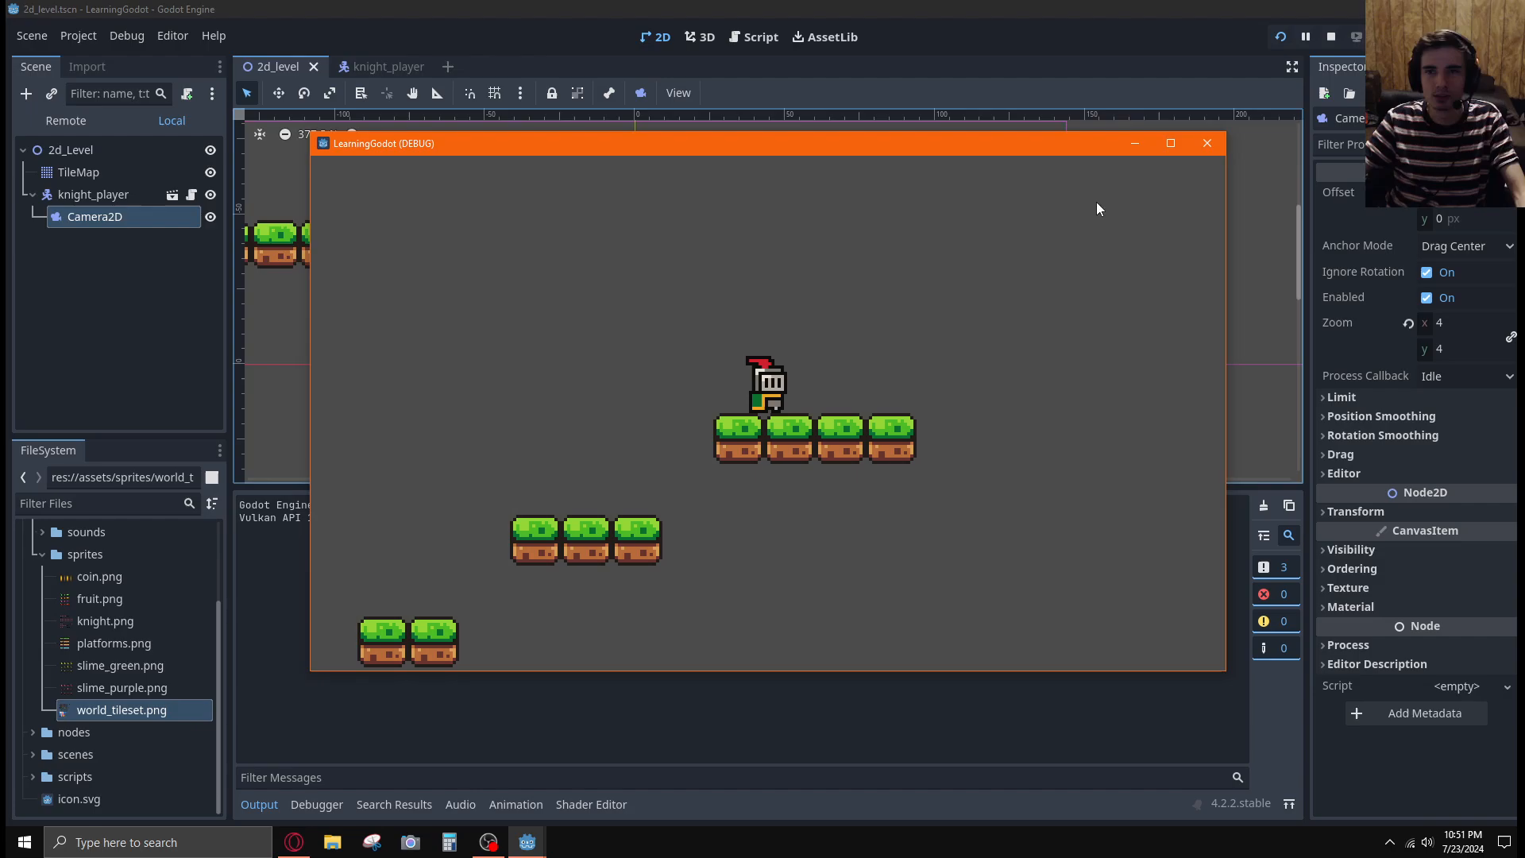
click(1331, 37)
Enable Position Smoothing on the Camera2D node
click(1371, 415)
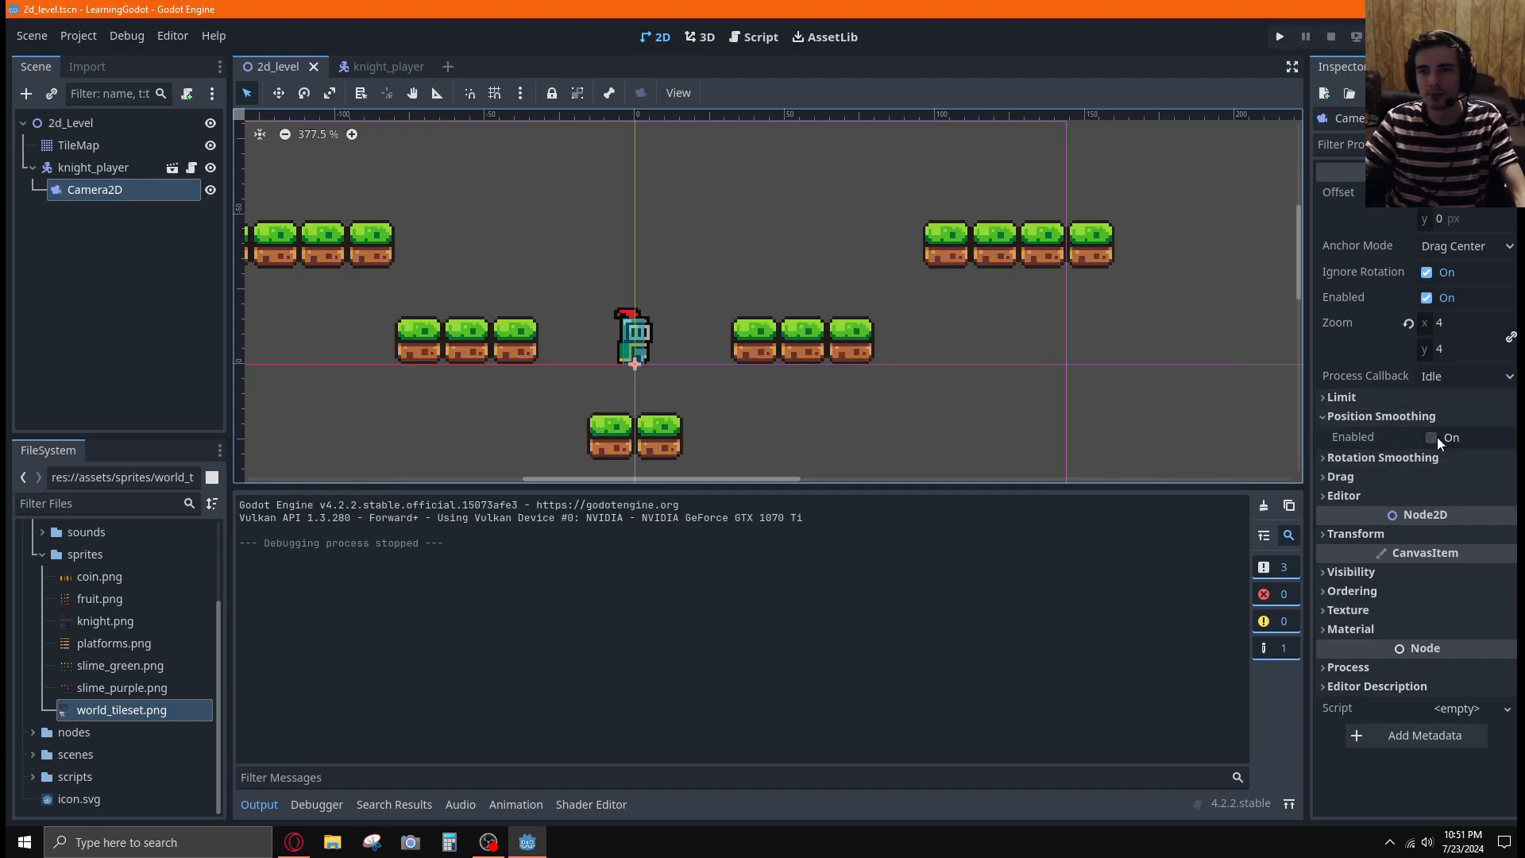
click(1437, 436)
click(1405, 413)
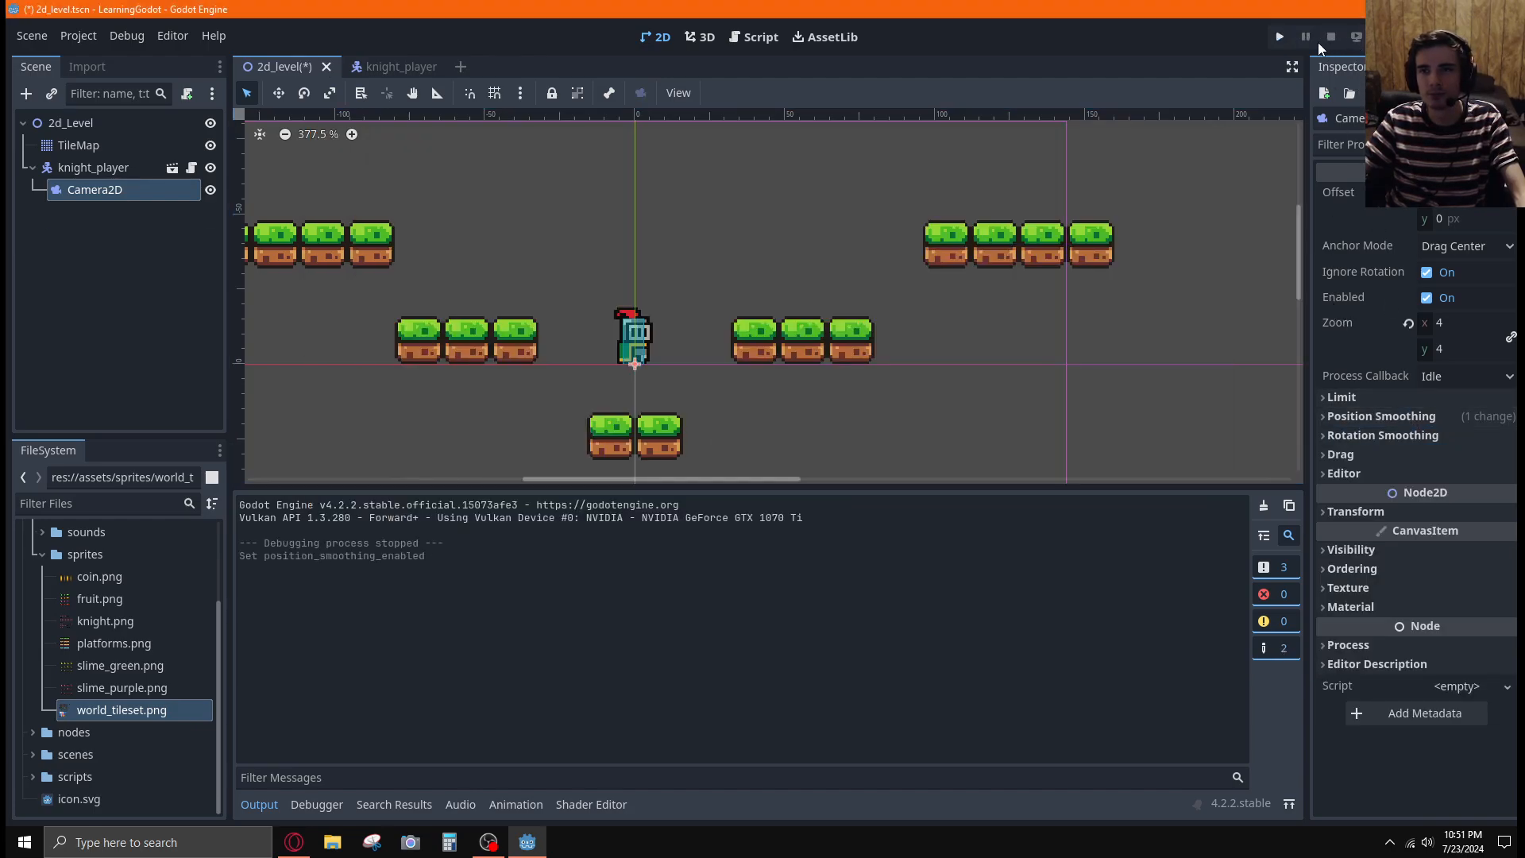
Run the project and move the knight back and forth across all the platforms to test the smoothed camera motion
click(1280, 37)
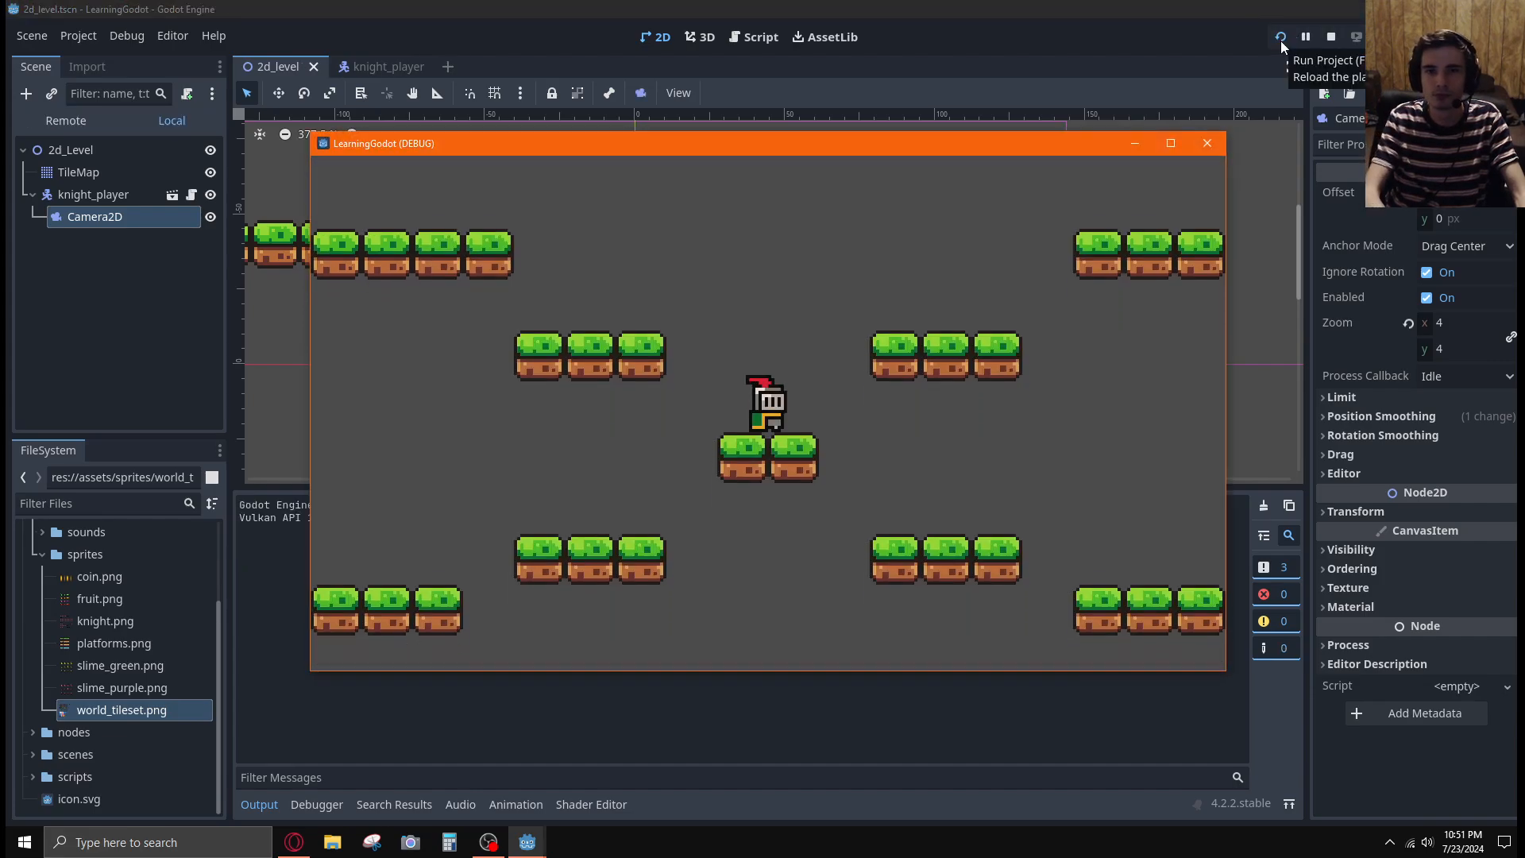
key(space)
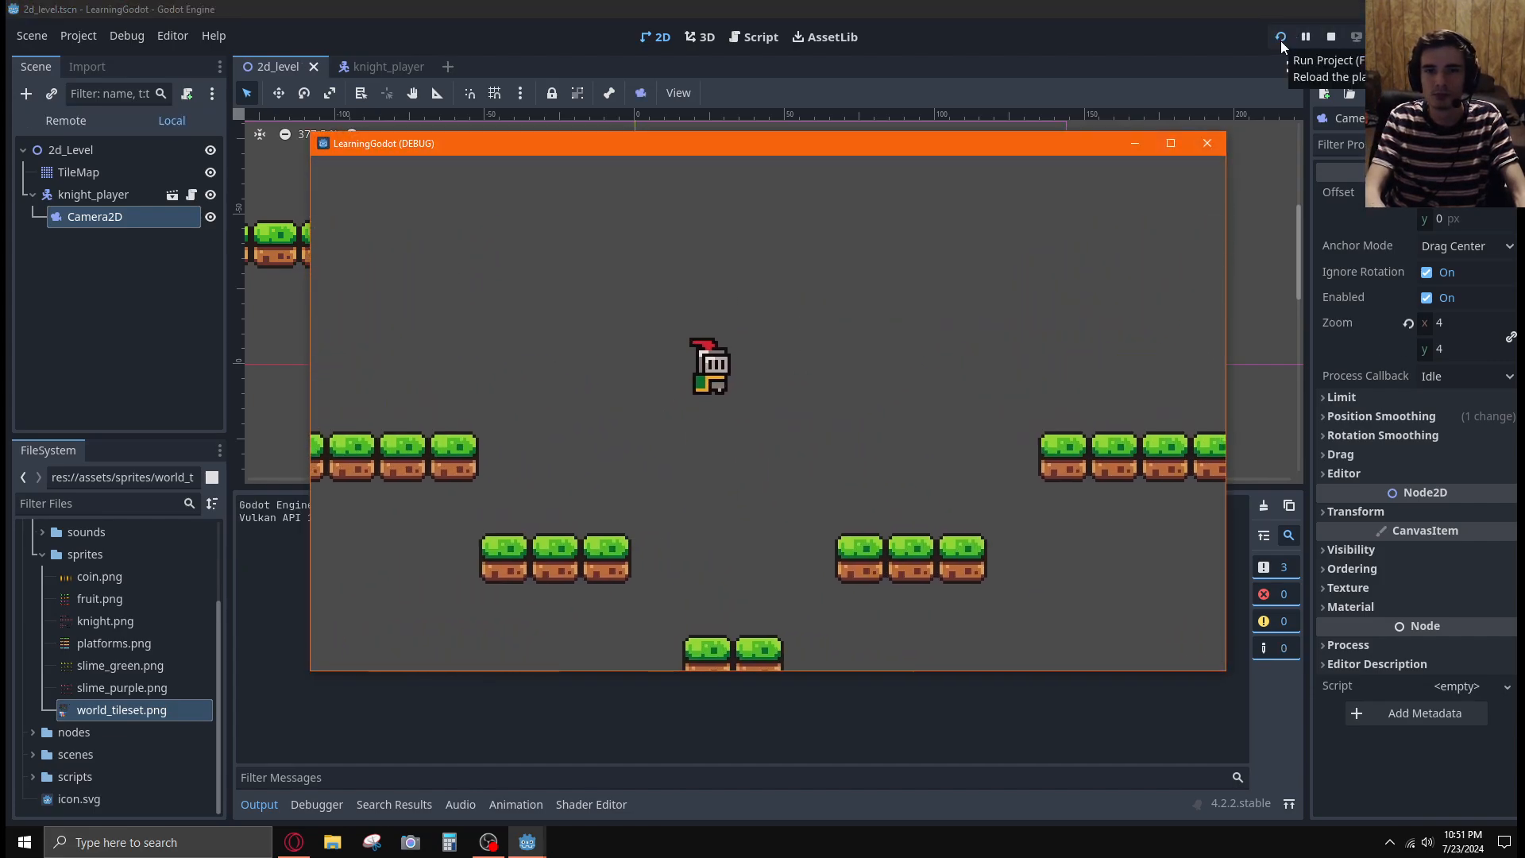
key(Left)
key(space)
key(space)
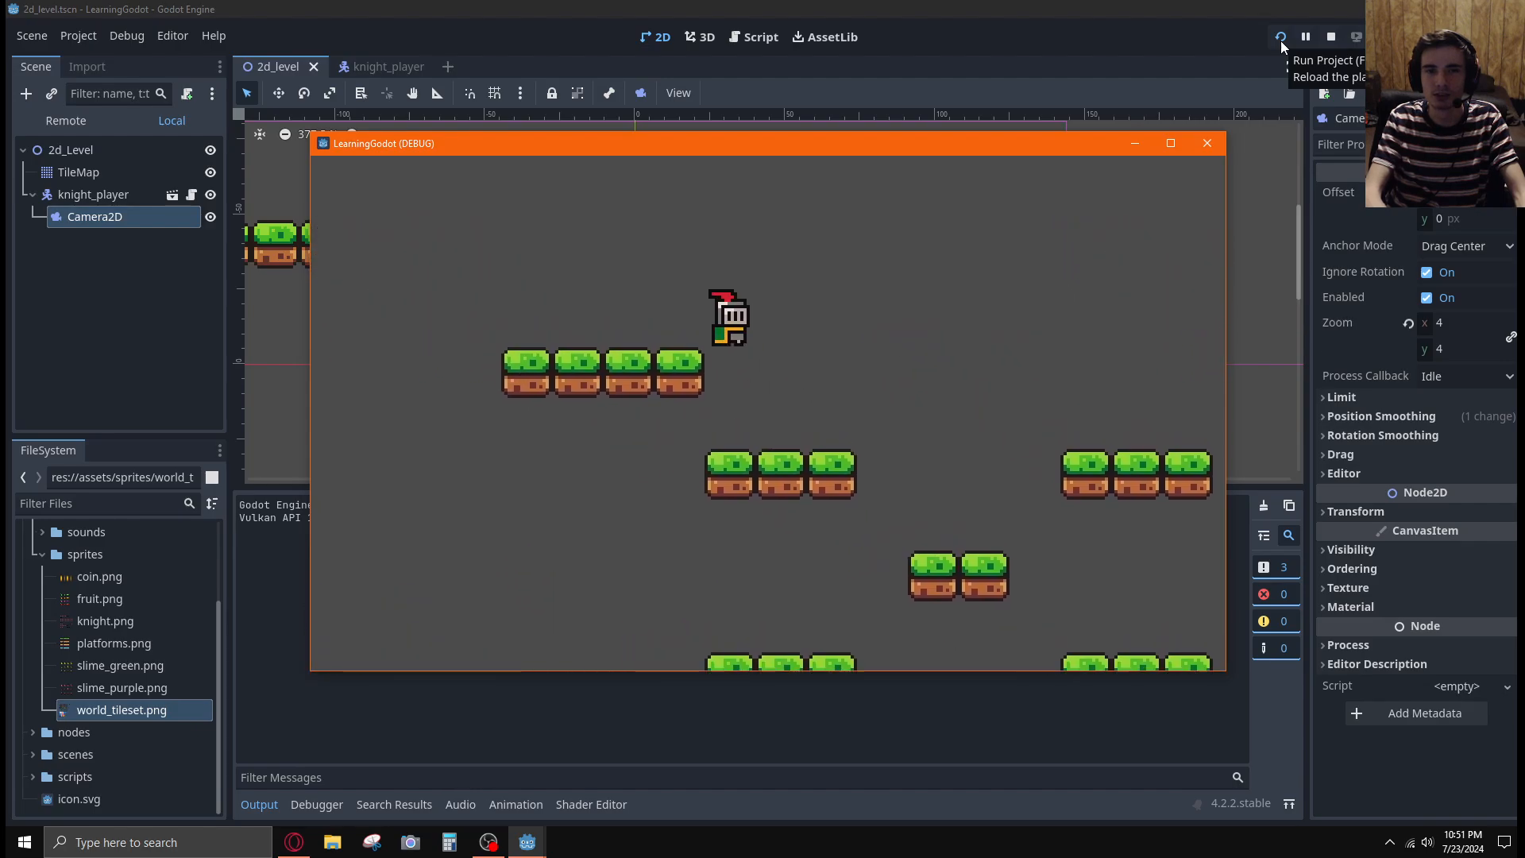
key(Left)
key(space)
key(Right)
key(Right)
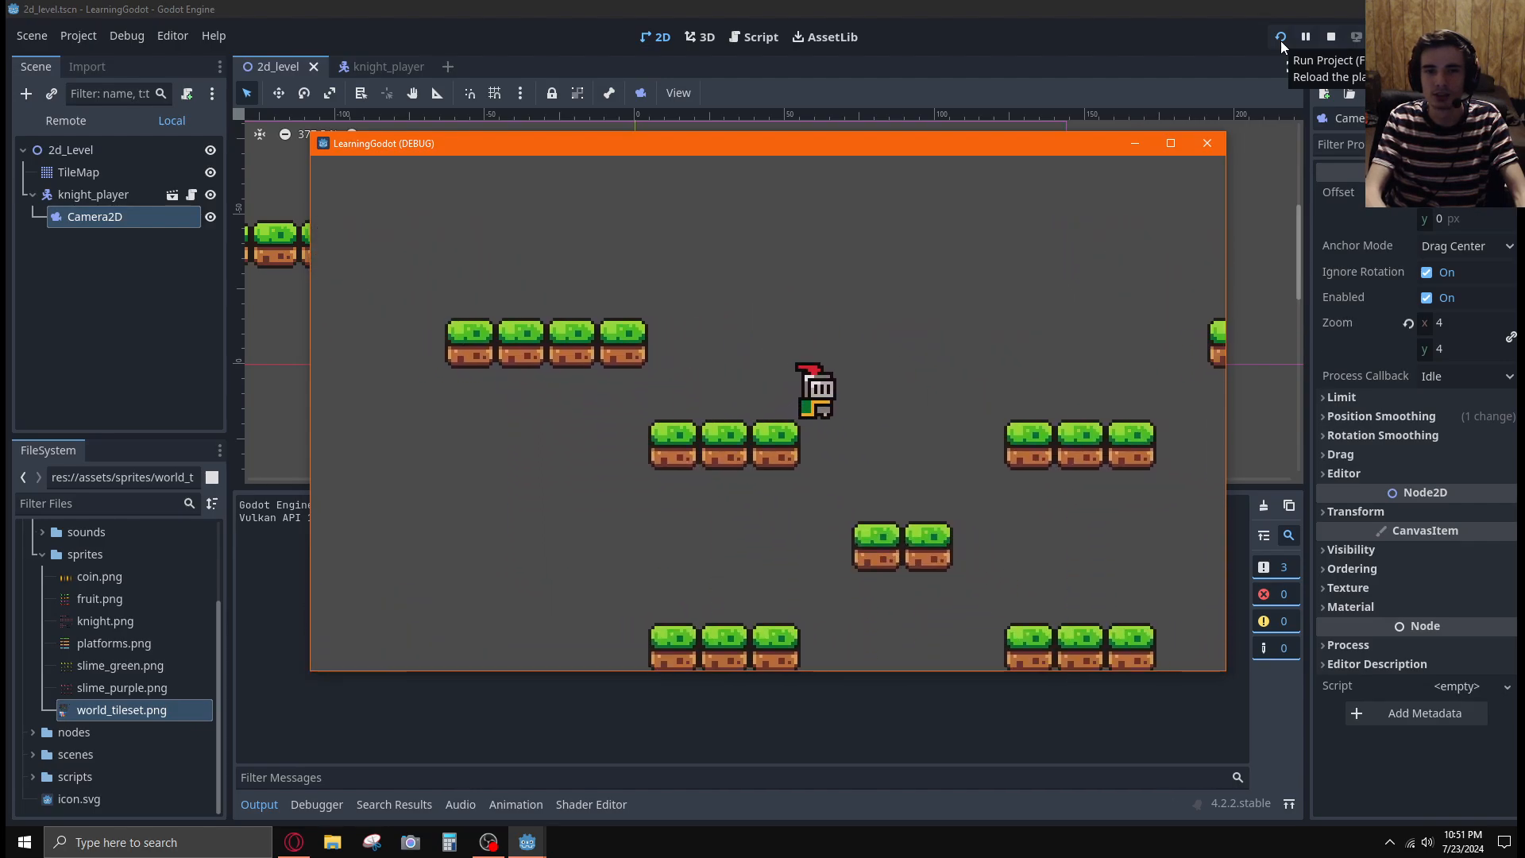
key(space)
key(Right)
key(space)
key(Right)
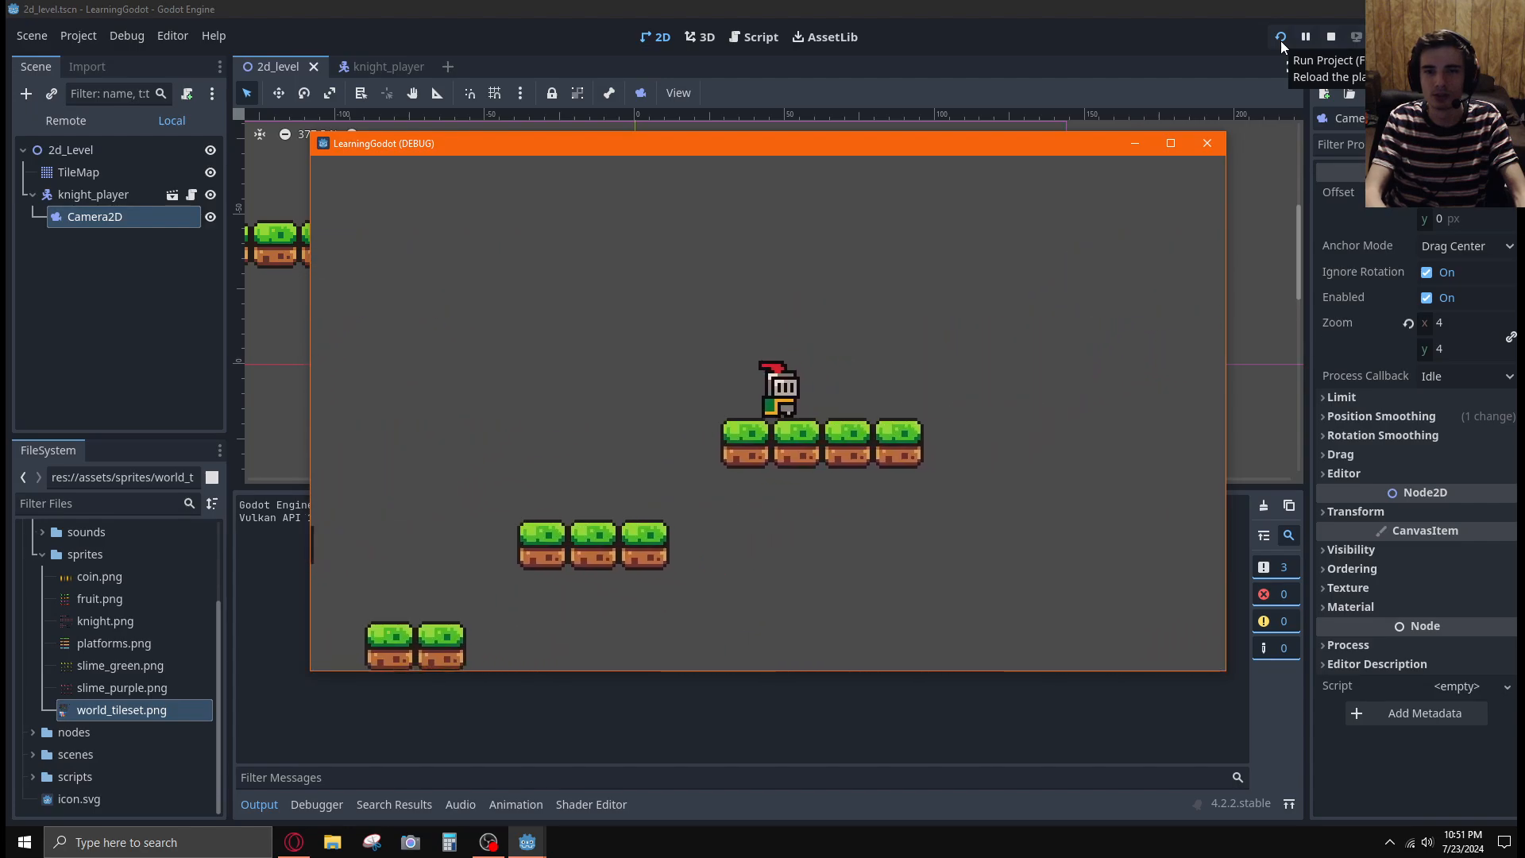
key(Left)
key(space)
key(Right)
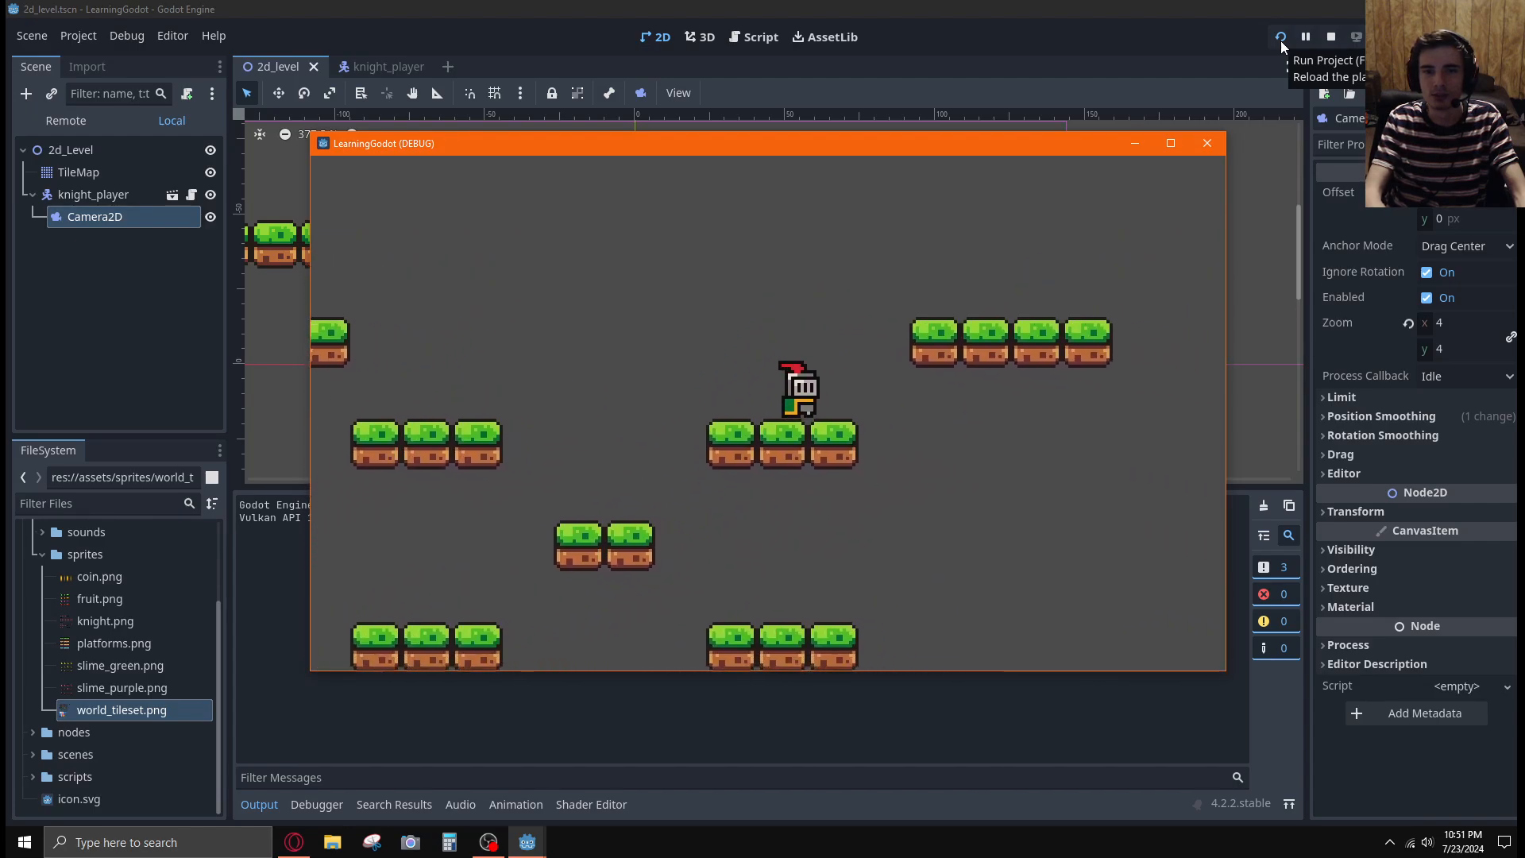
key(Left)
key(Right)
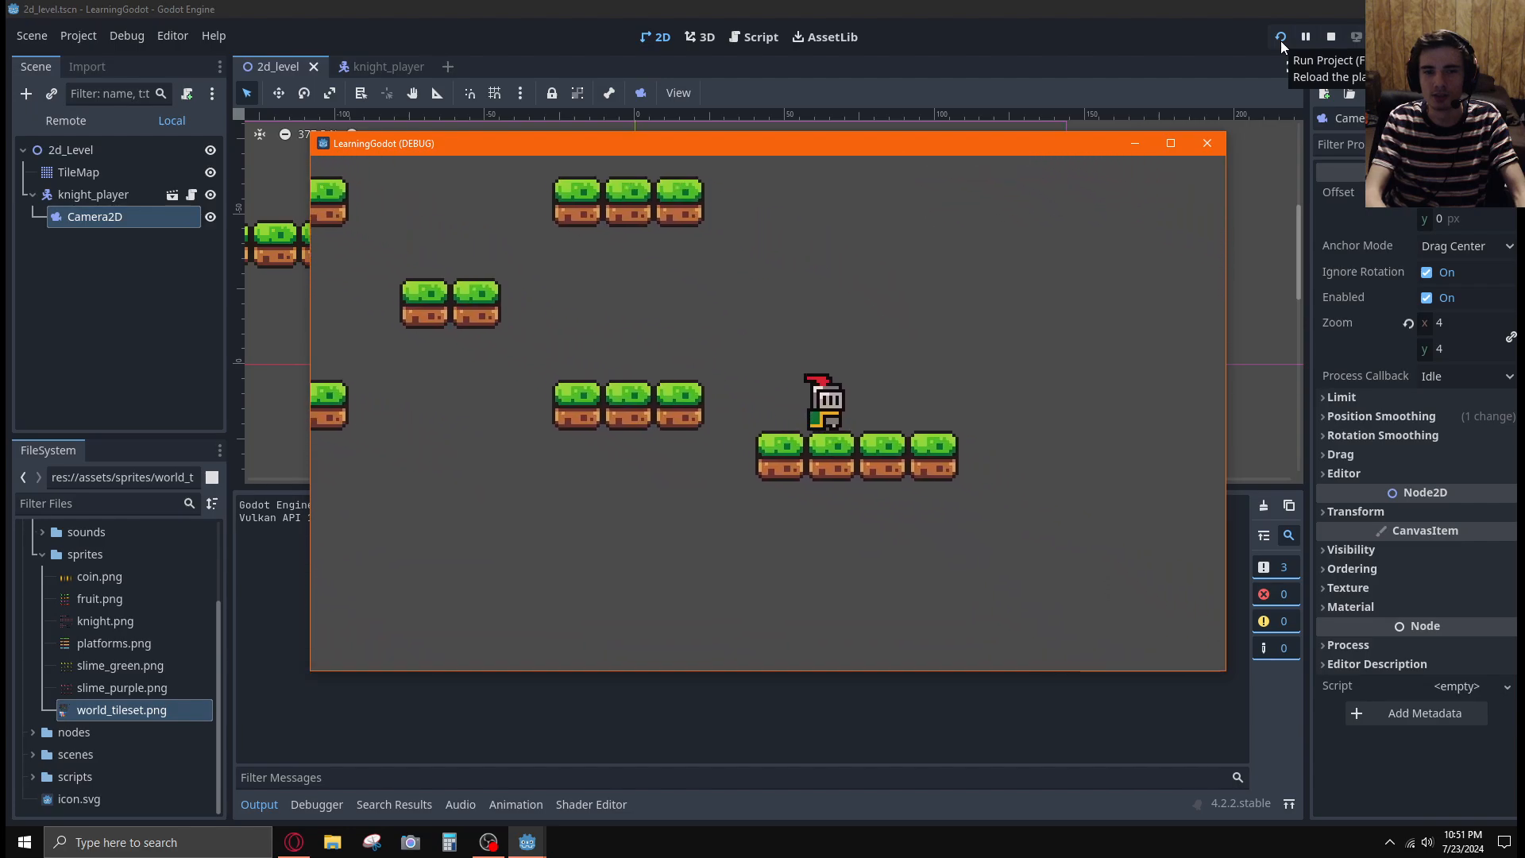
key(Left)
key(space)
key(space)
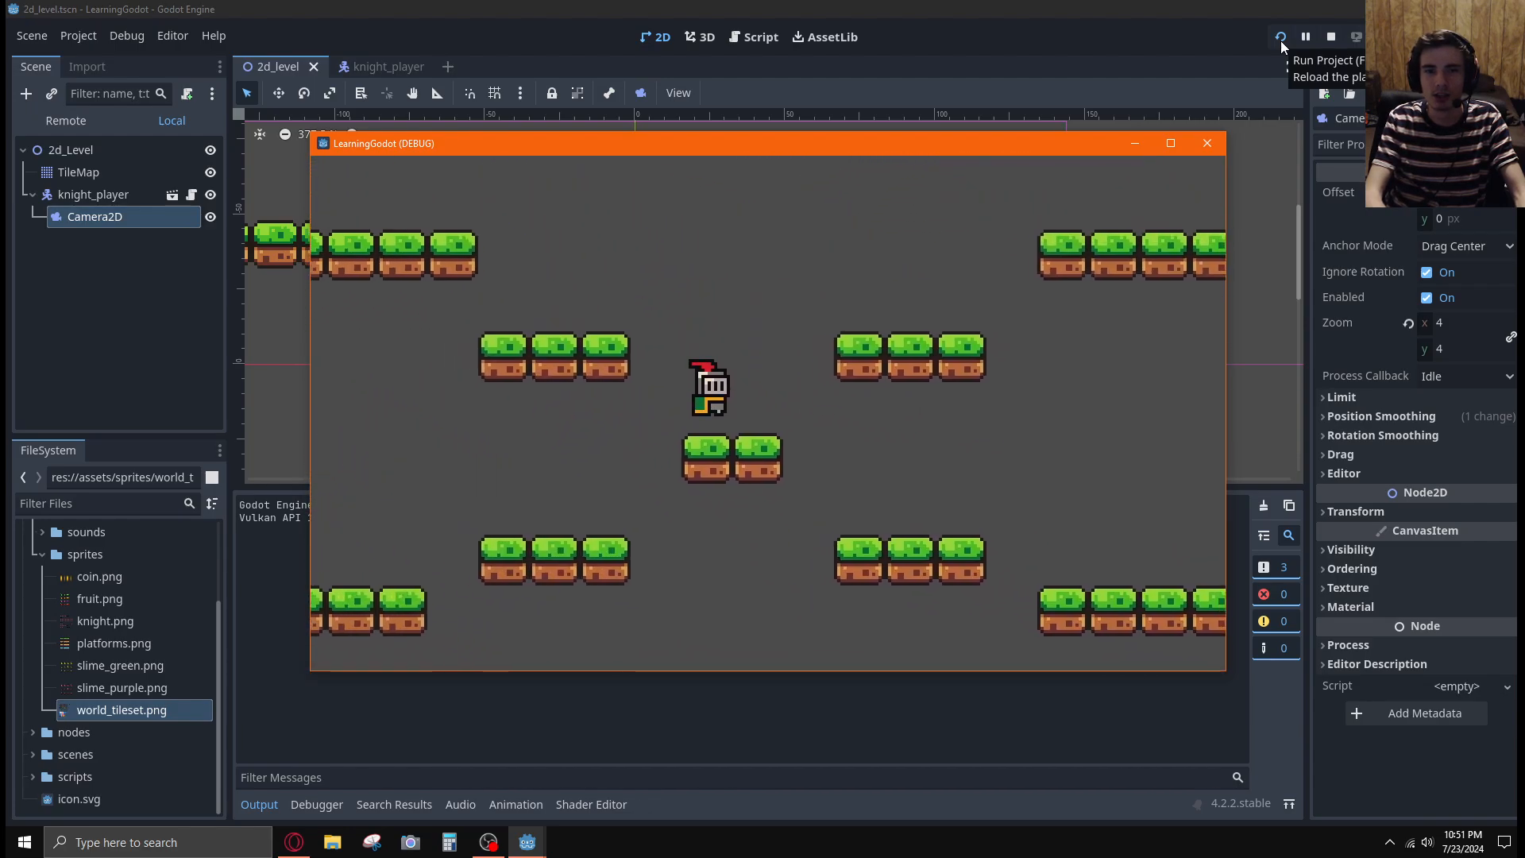
key(Right)
key(space)
key(space)
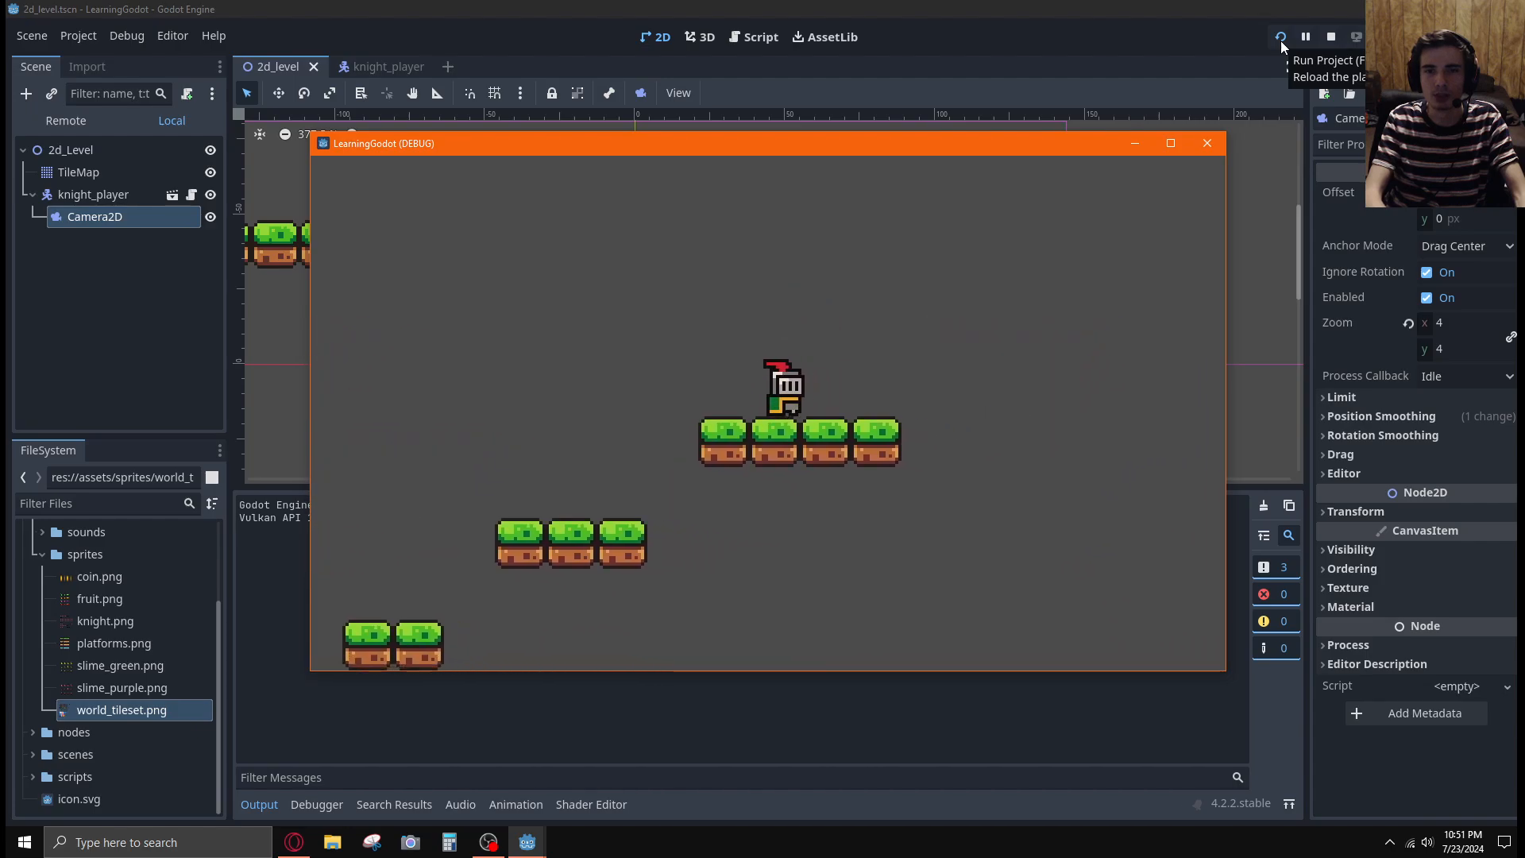
key(Left)
key(space)
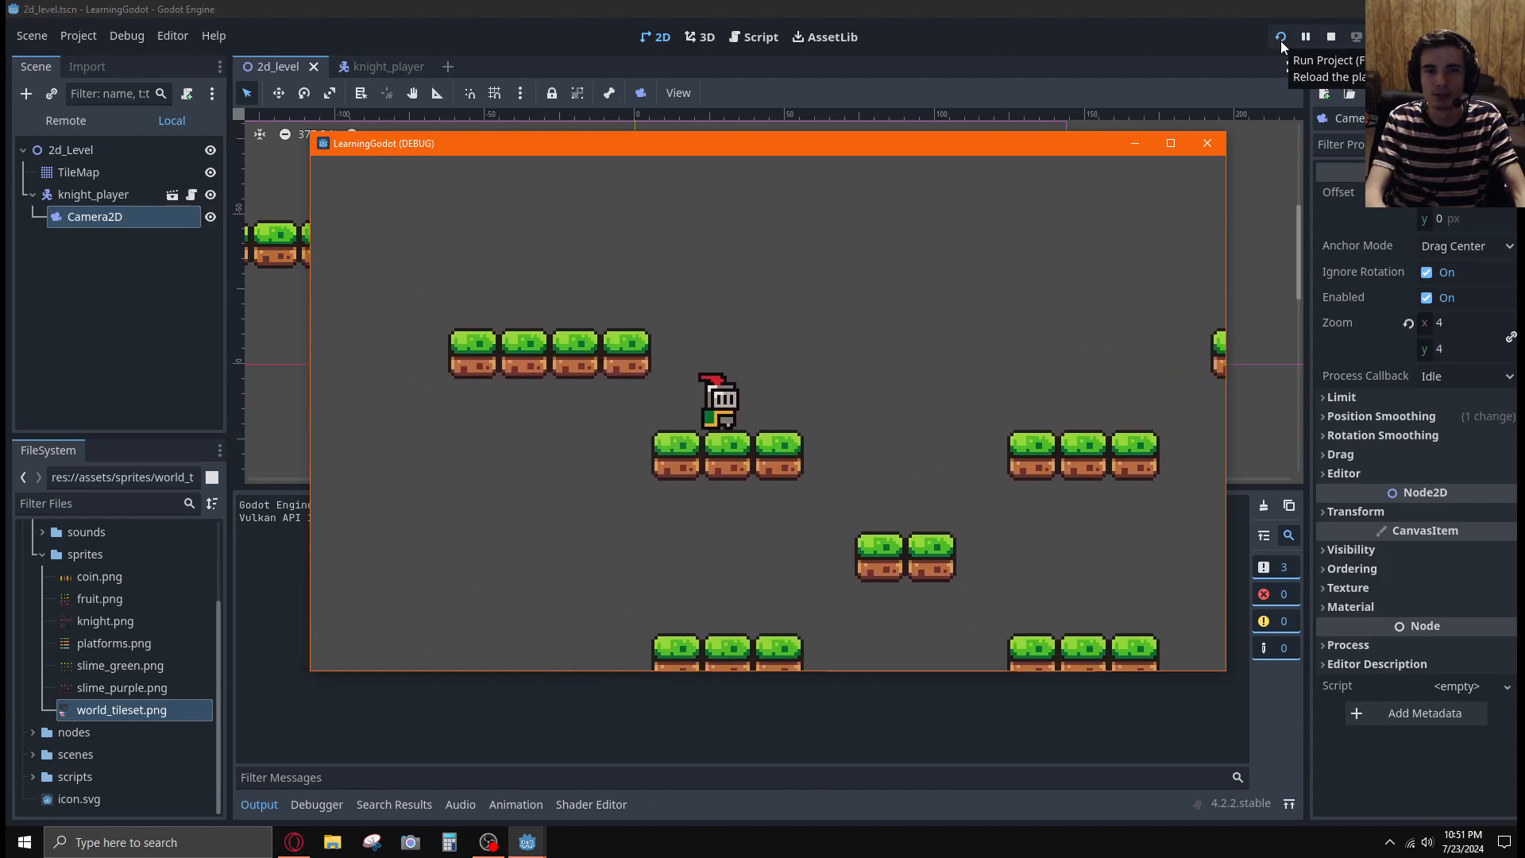
key(Left)
key(space)
key(Right)
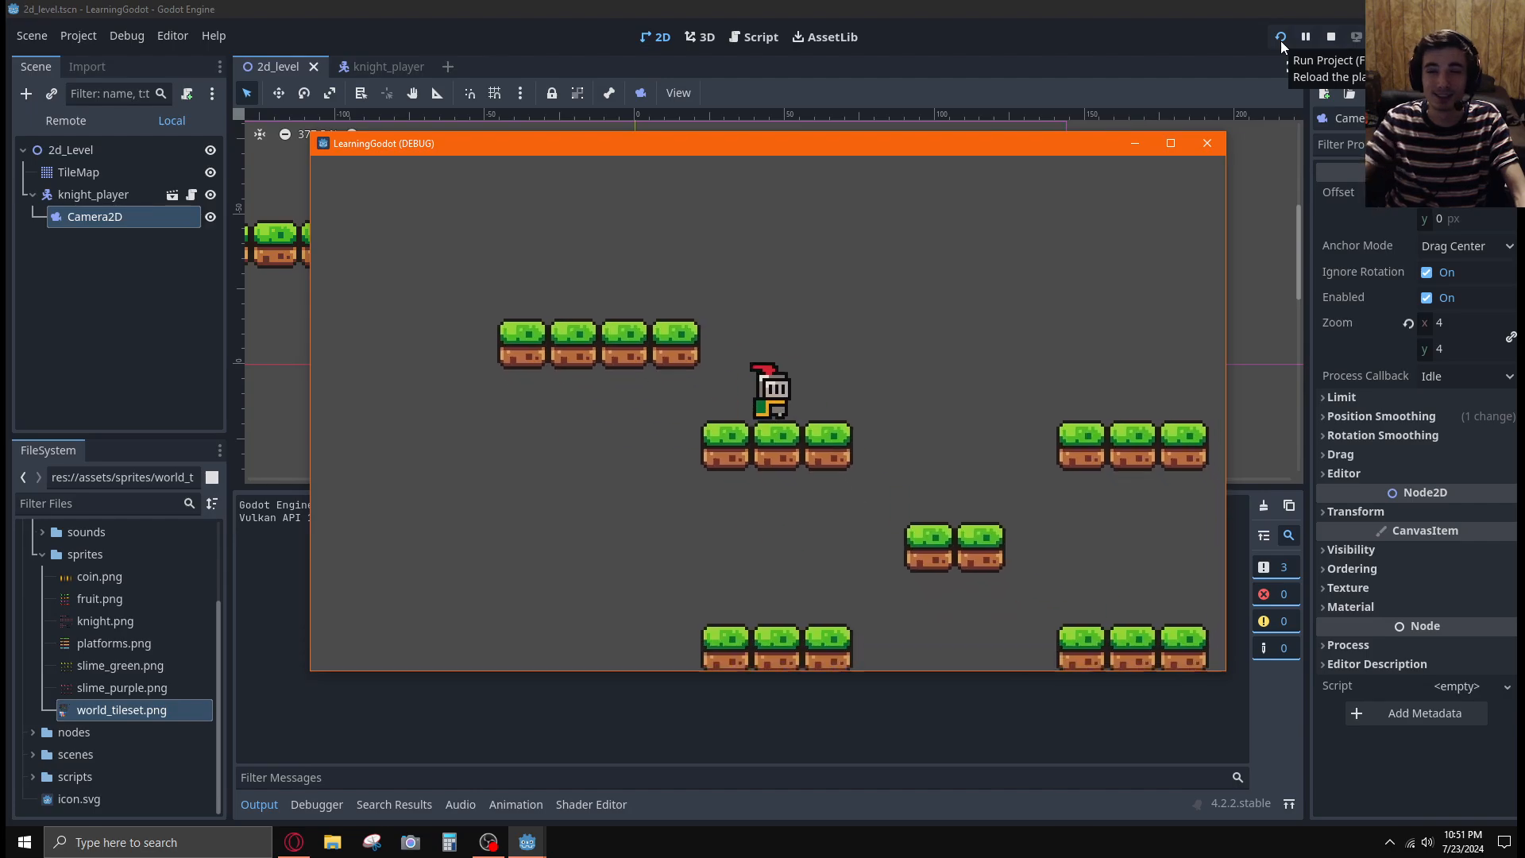
Switch to the tutorial video and pause it at the start of the Platforms chapter
key(alt+Tab)
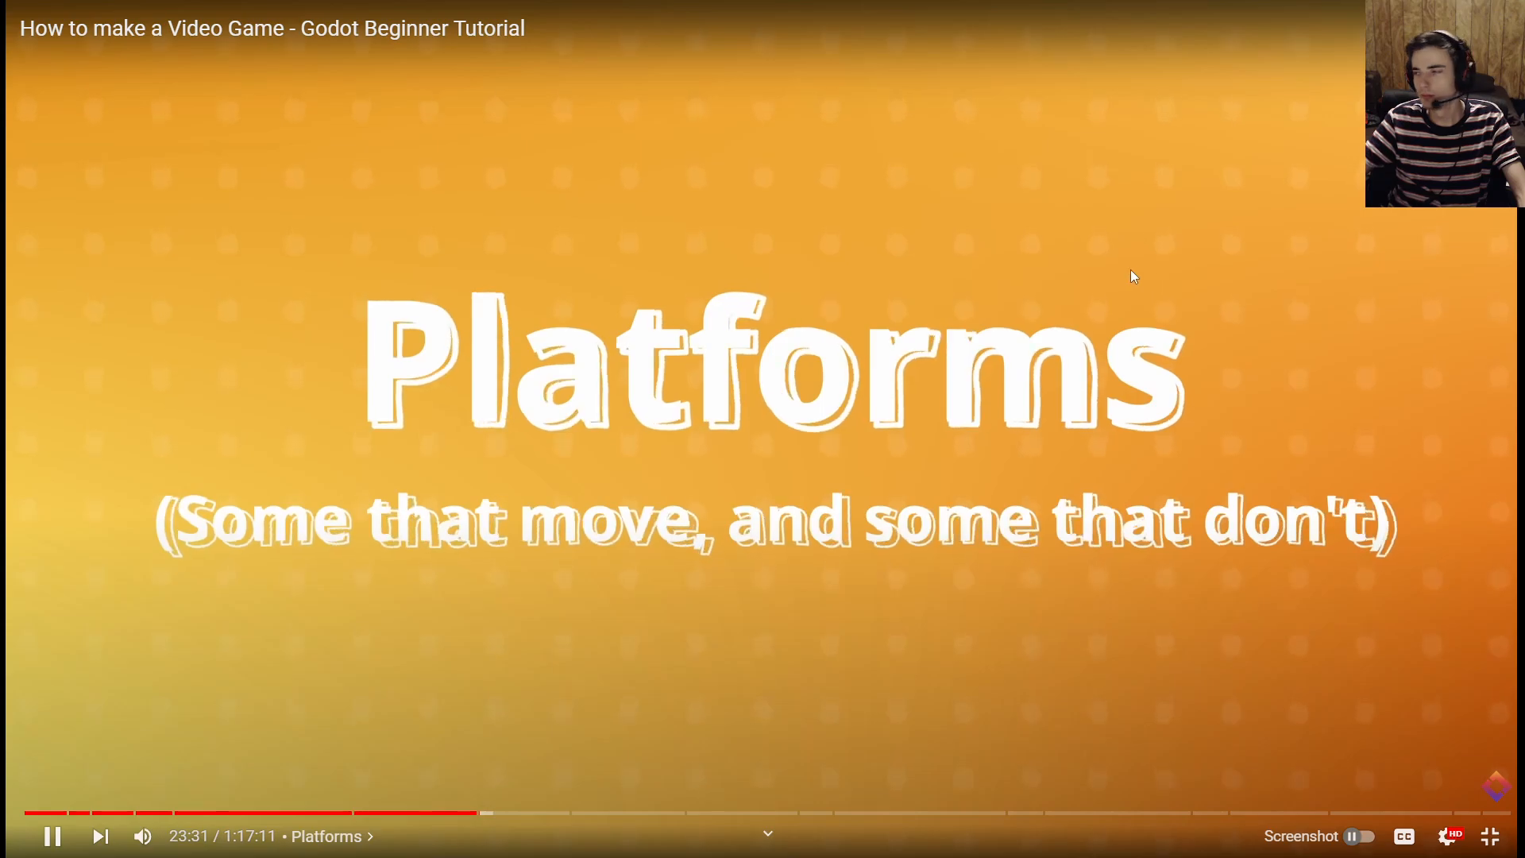
click(1133, 276)
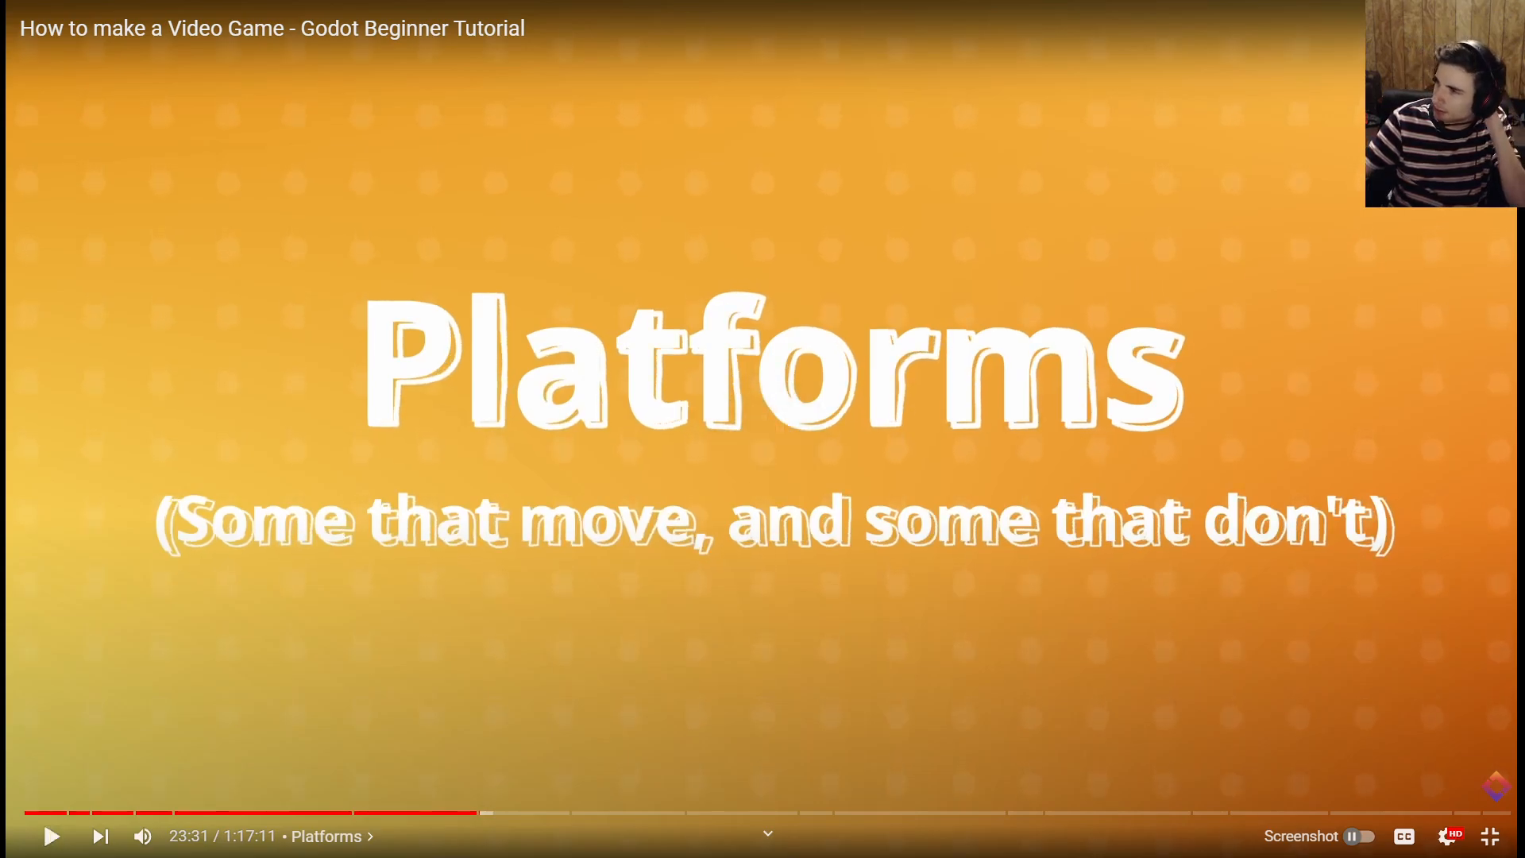